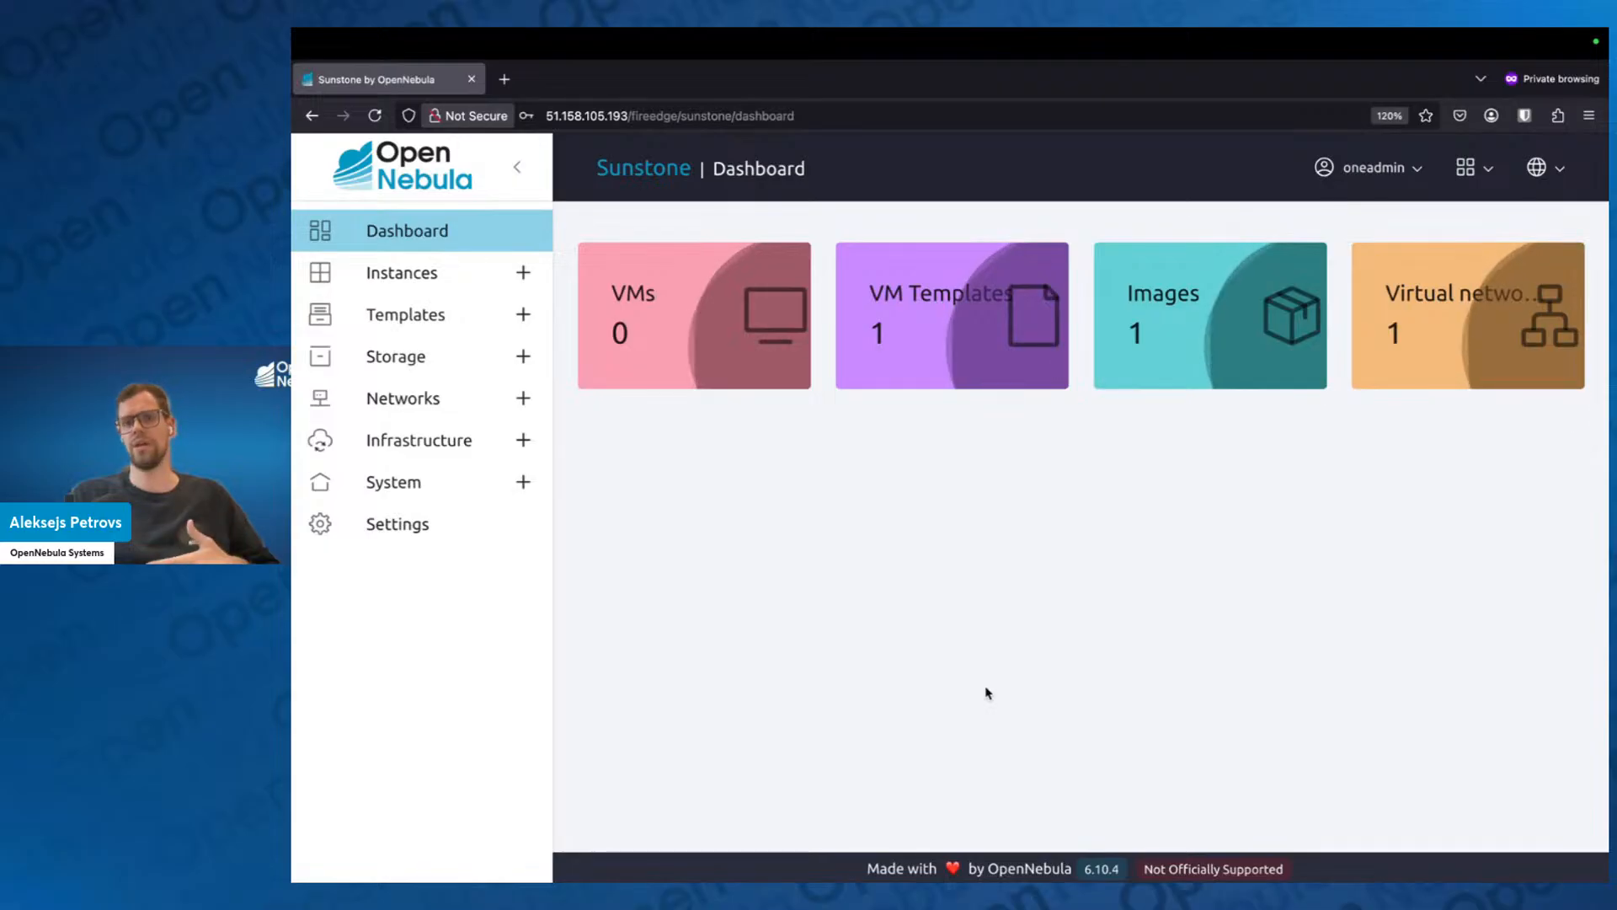
Switch the interface to the cloud view and expand the Instances, Templates, Storage and System sections to examine their entries.
click(1466, 168)
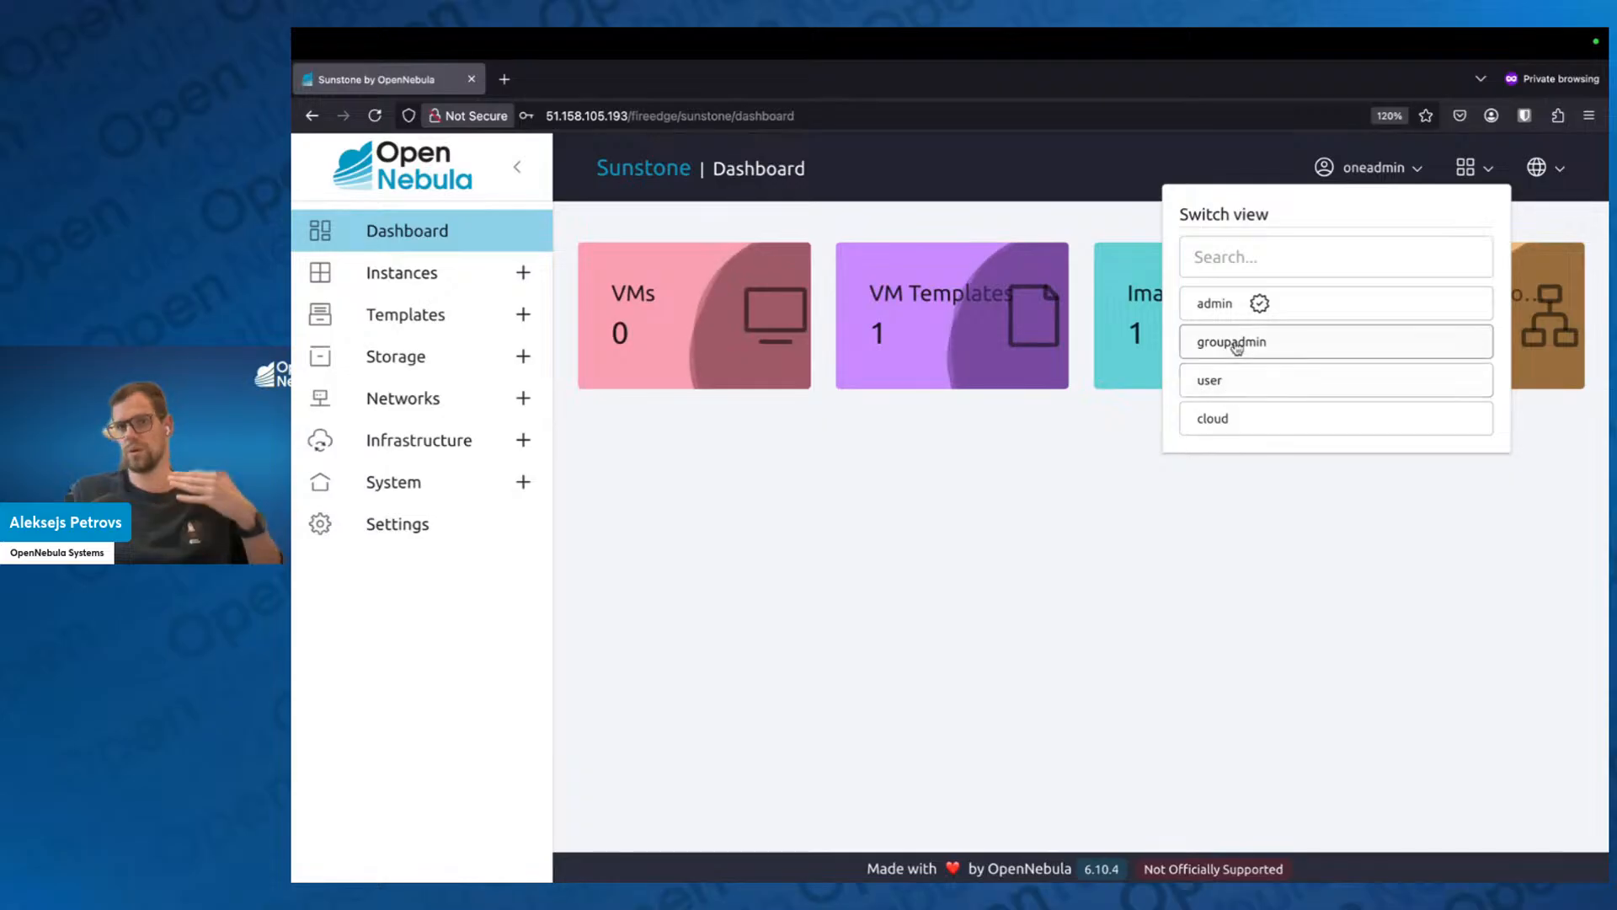
click(1227, 421)
click(518, 401)
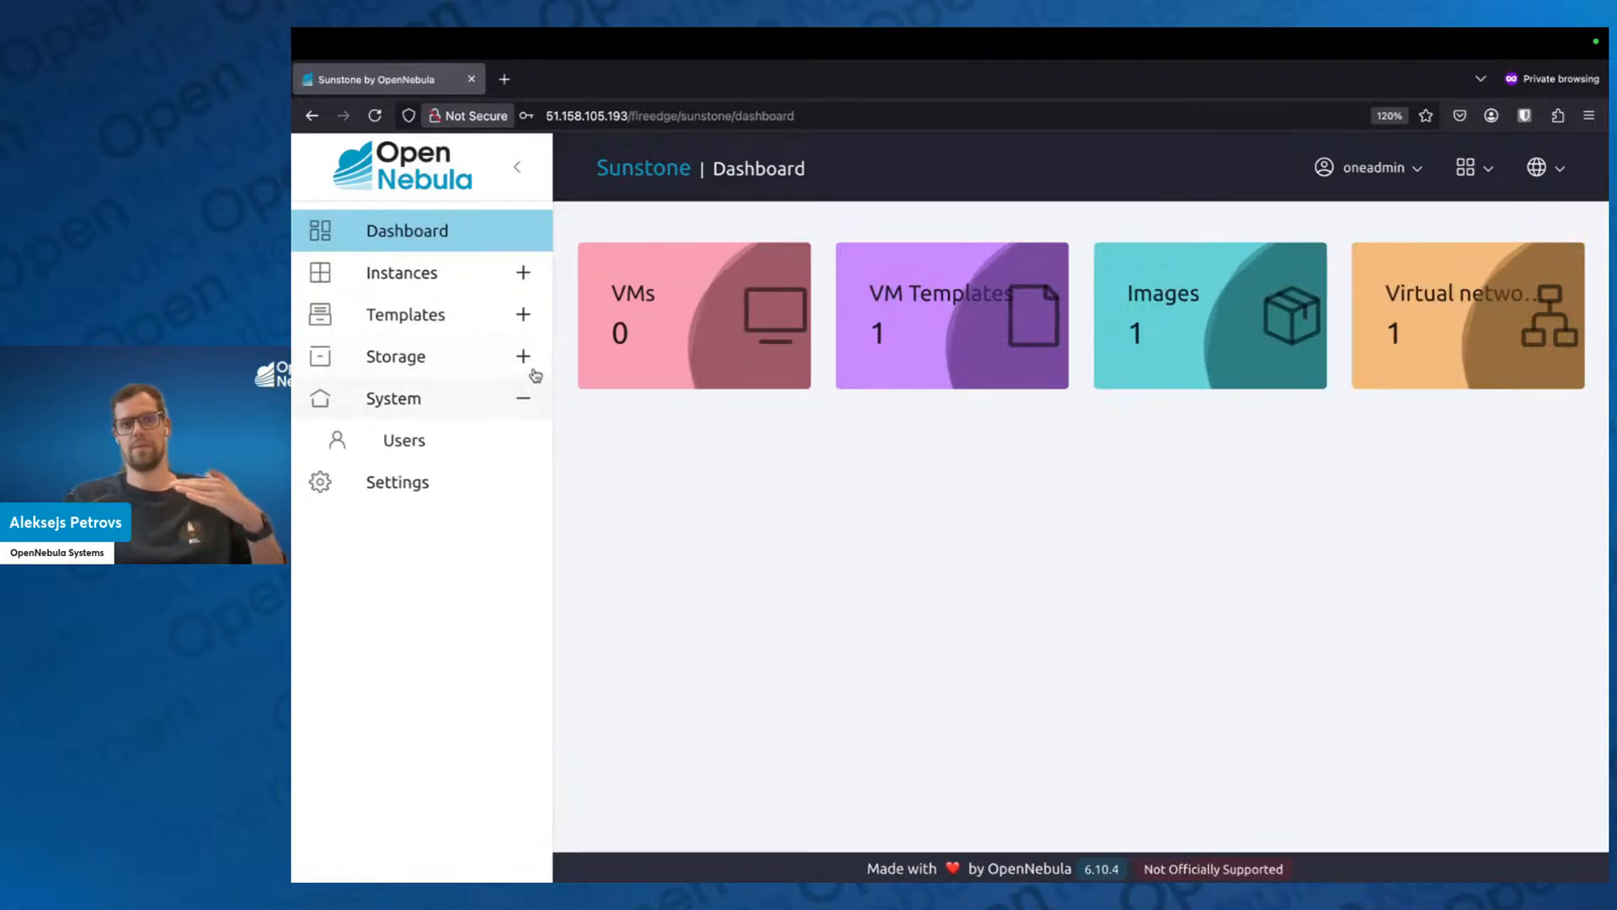
click(523, 317)
click(522, 275)
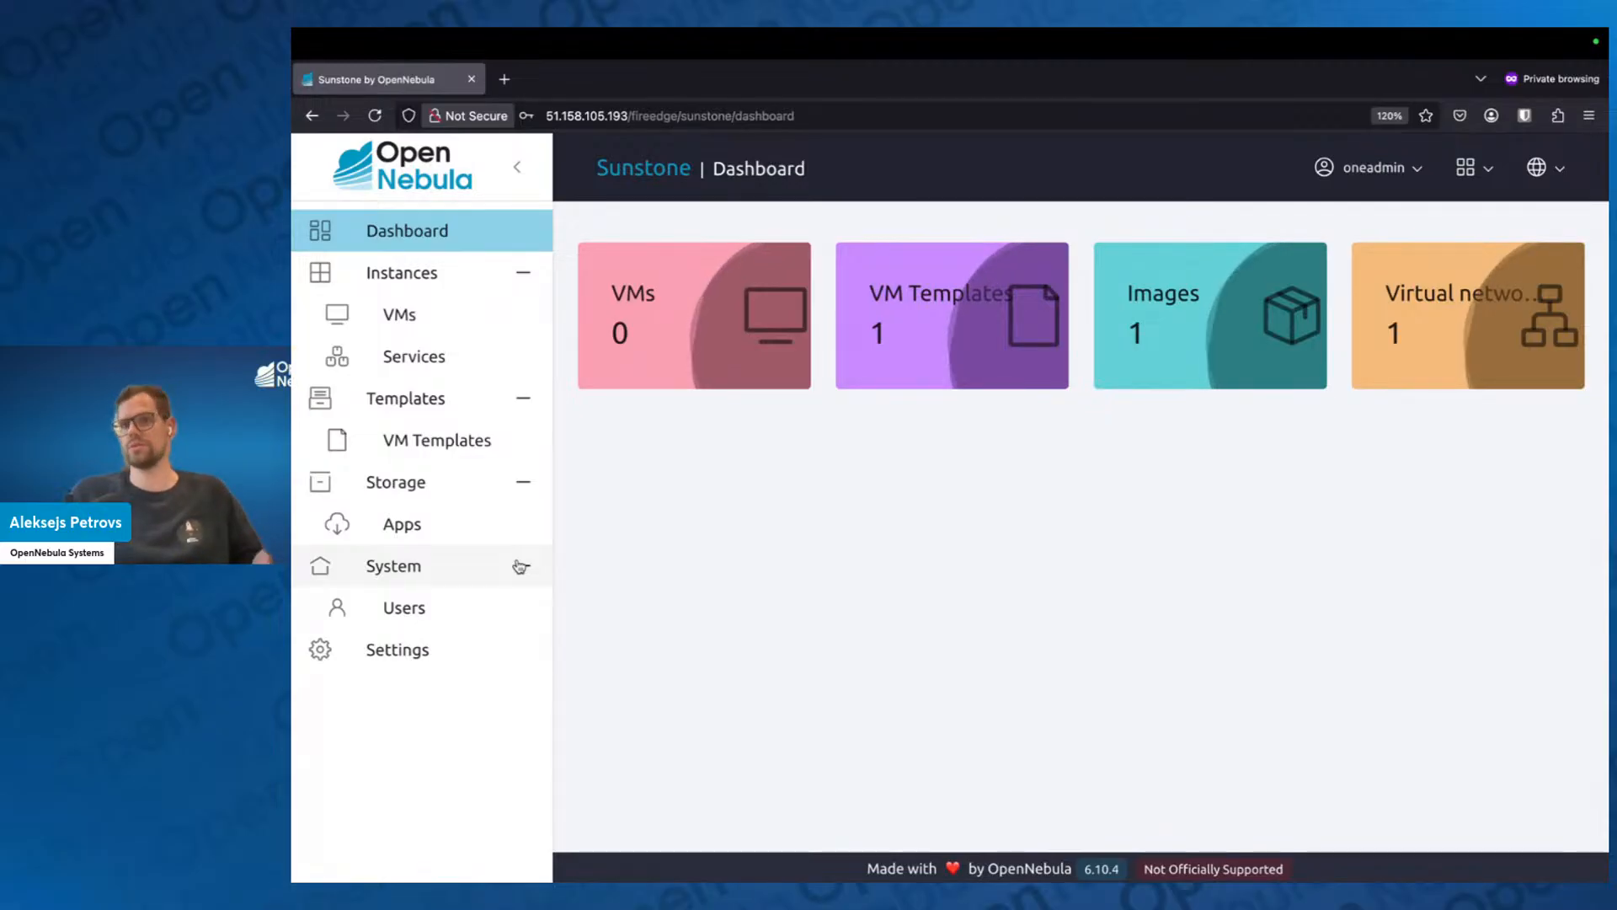
Switch the interface to the user view and after that to the groupadmin view, examining the navigation entries of each.
click(1470, 167)
click(1298, 384)
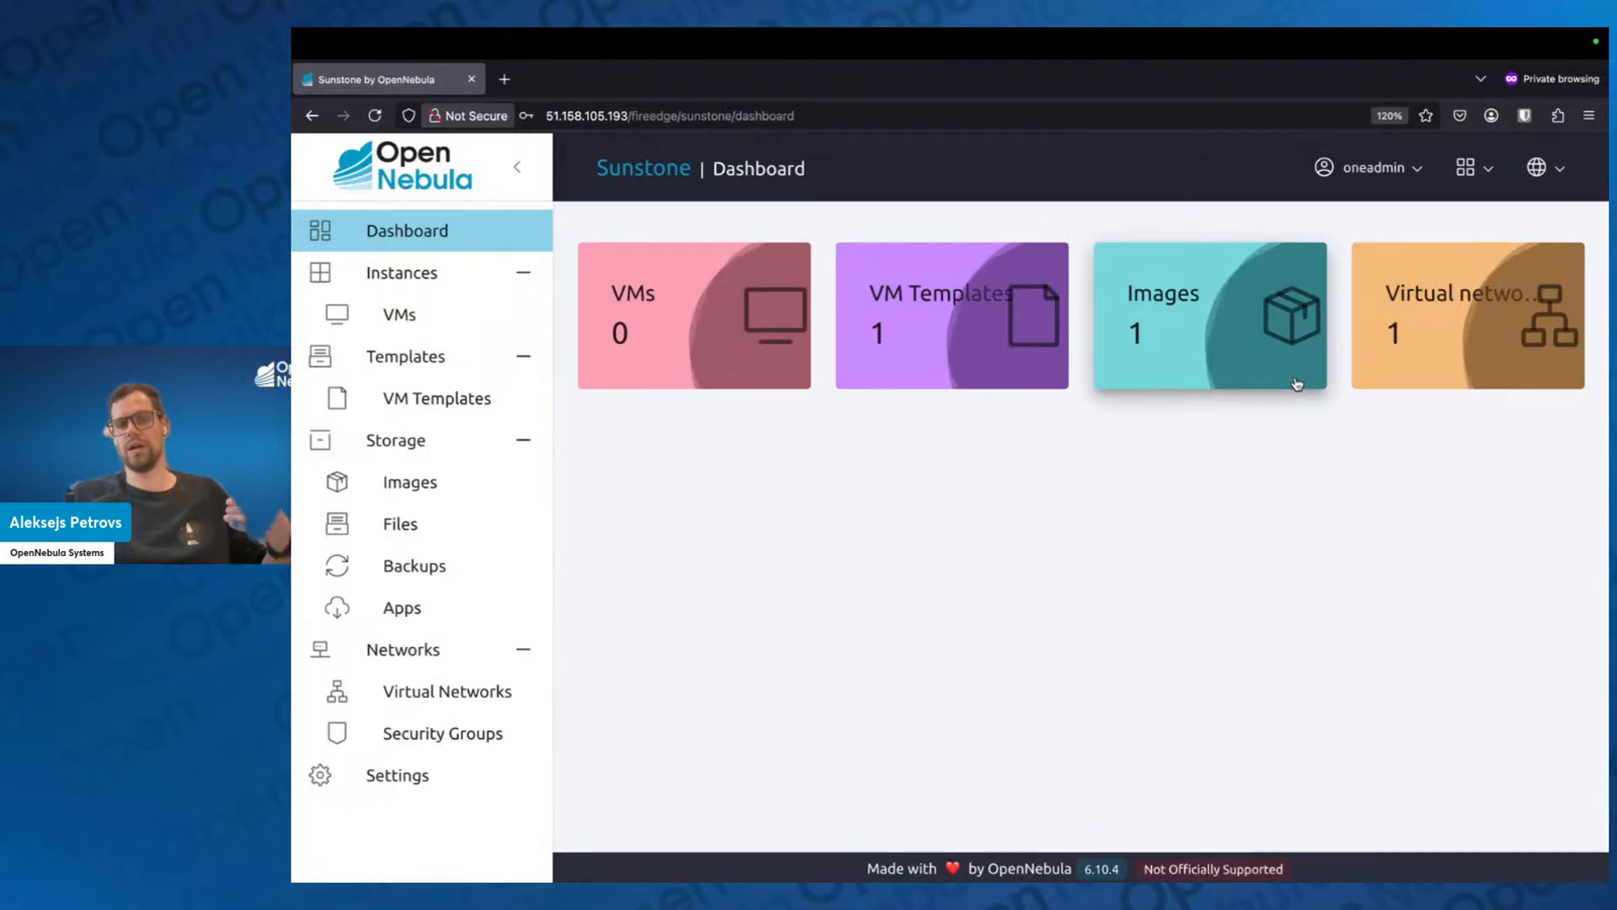
click(1472, 168)
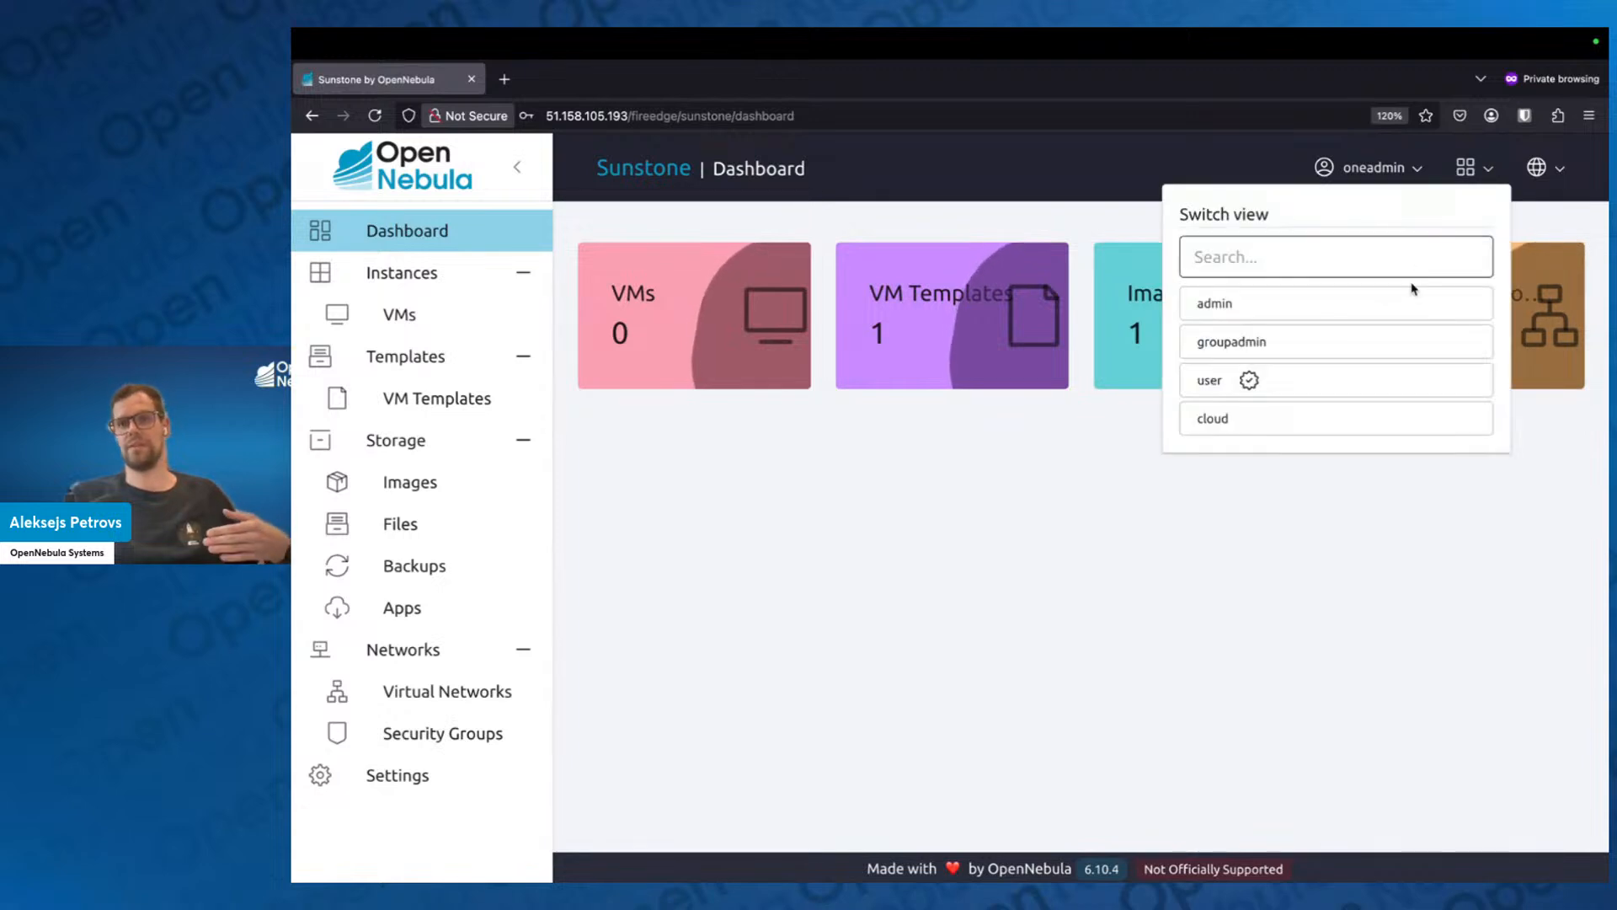
click(1354, 351)
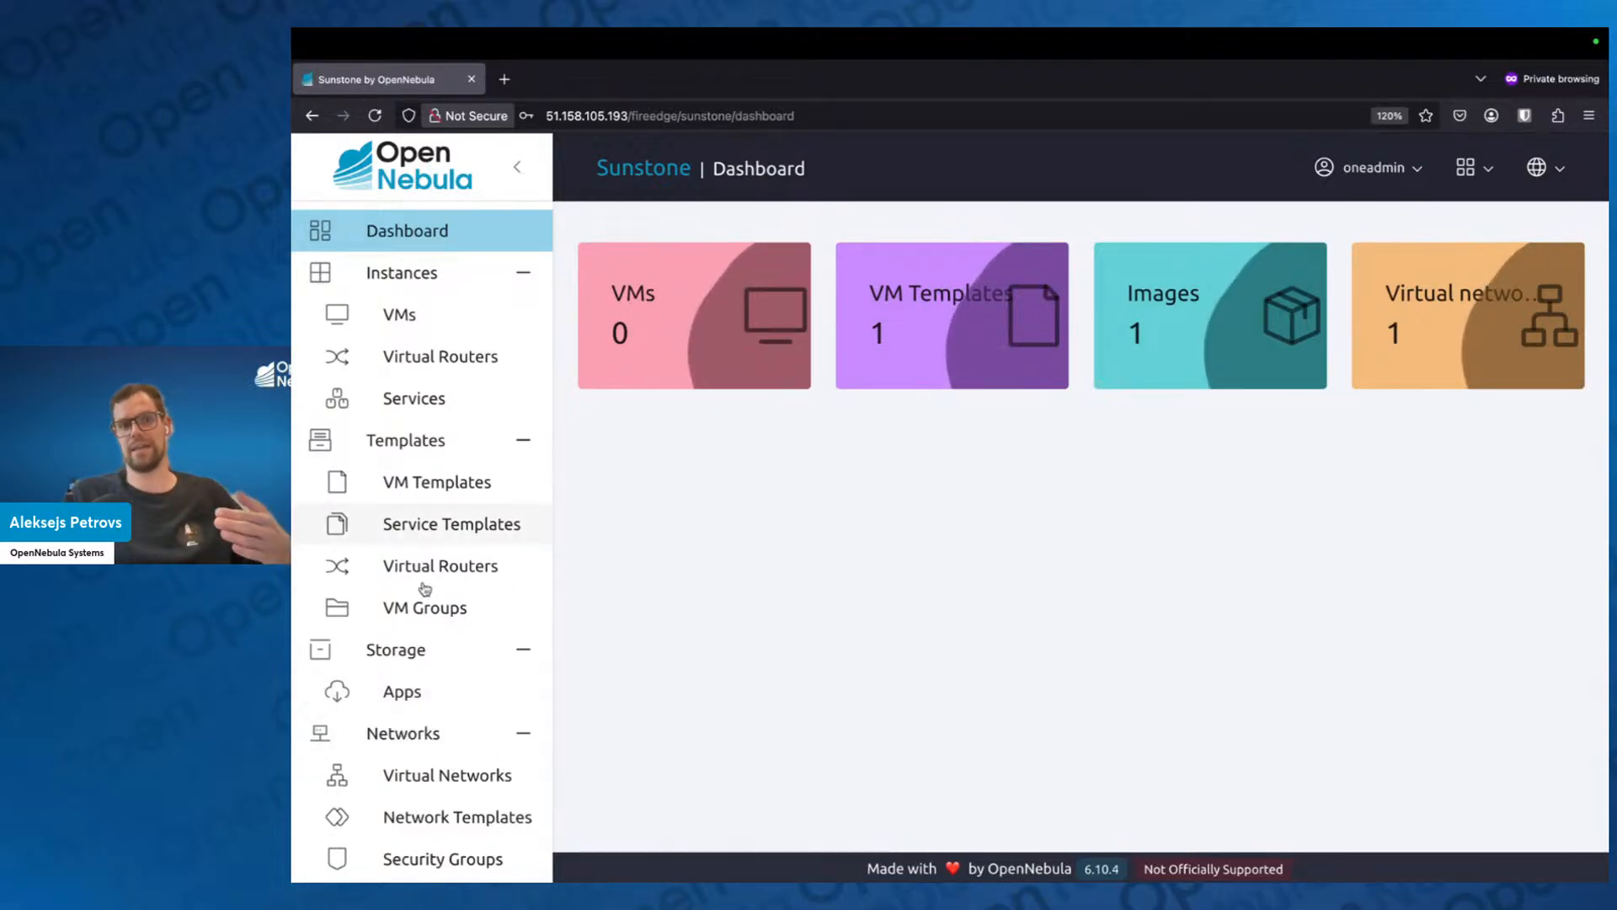
scroll(440, 743, down, 1)
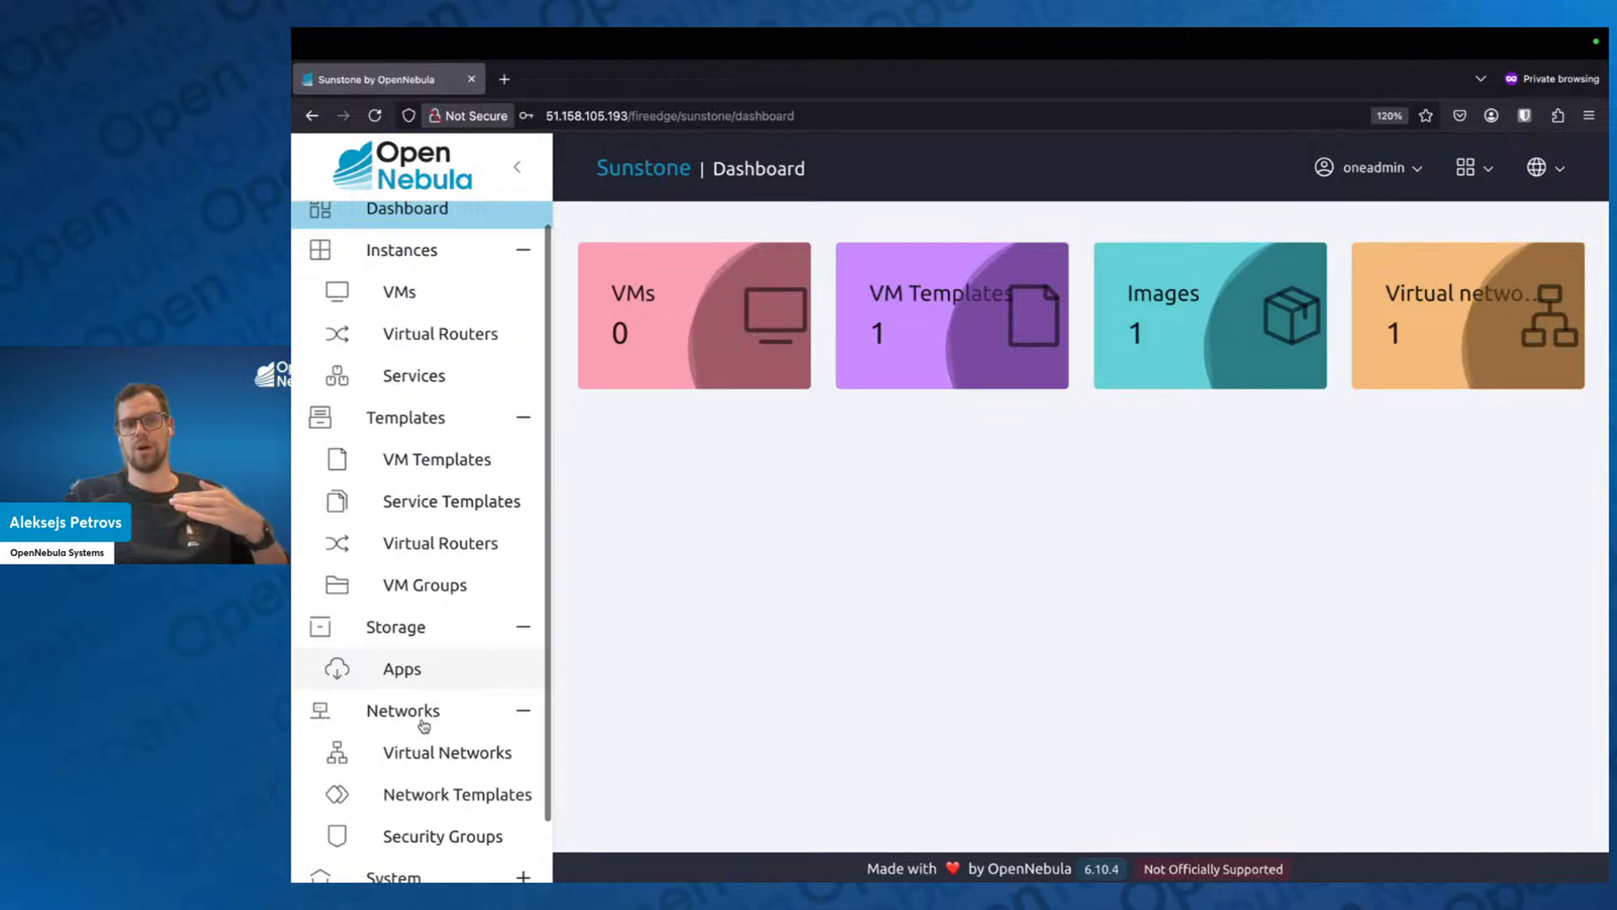
Return the interface to the admin view and collapse the Instances, Templates, Storage and Networks sections.
click(1468, 167)
click(1232, 311)
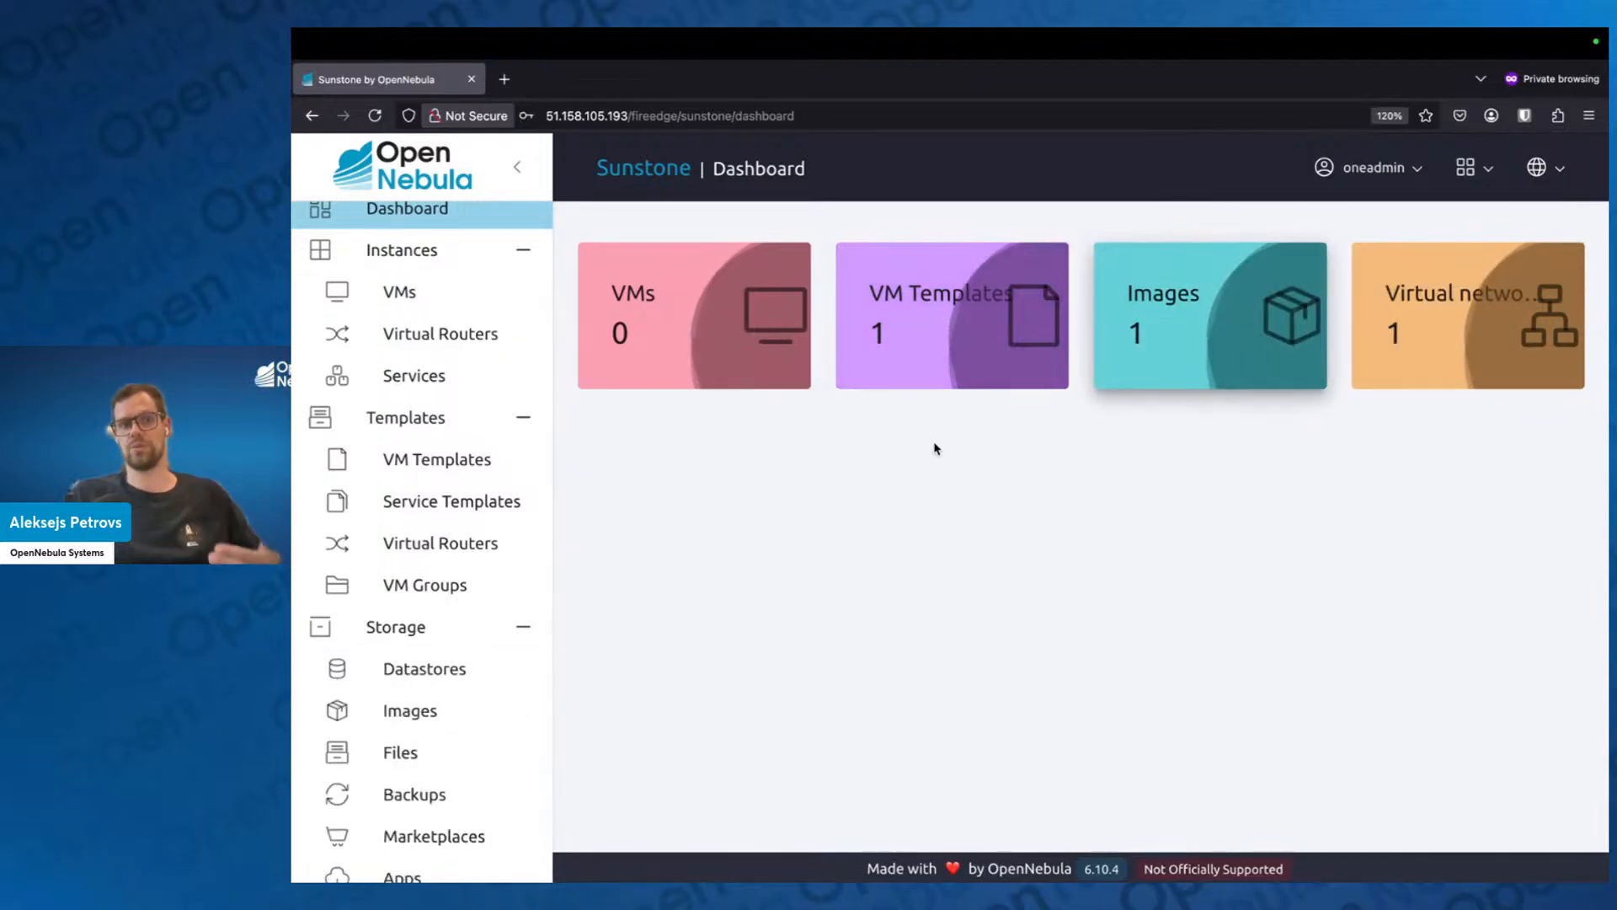
click(1468, 168)
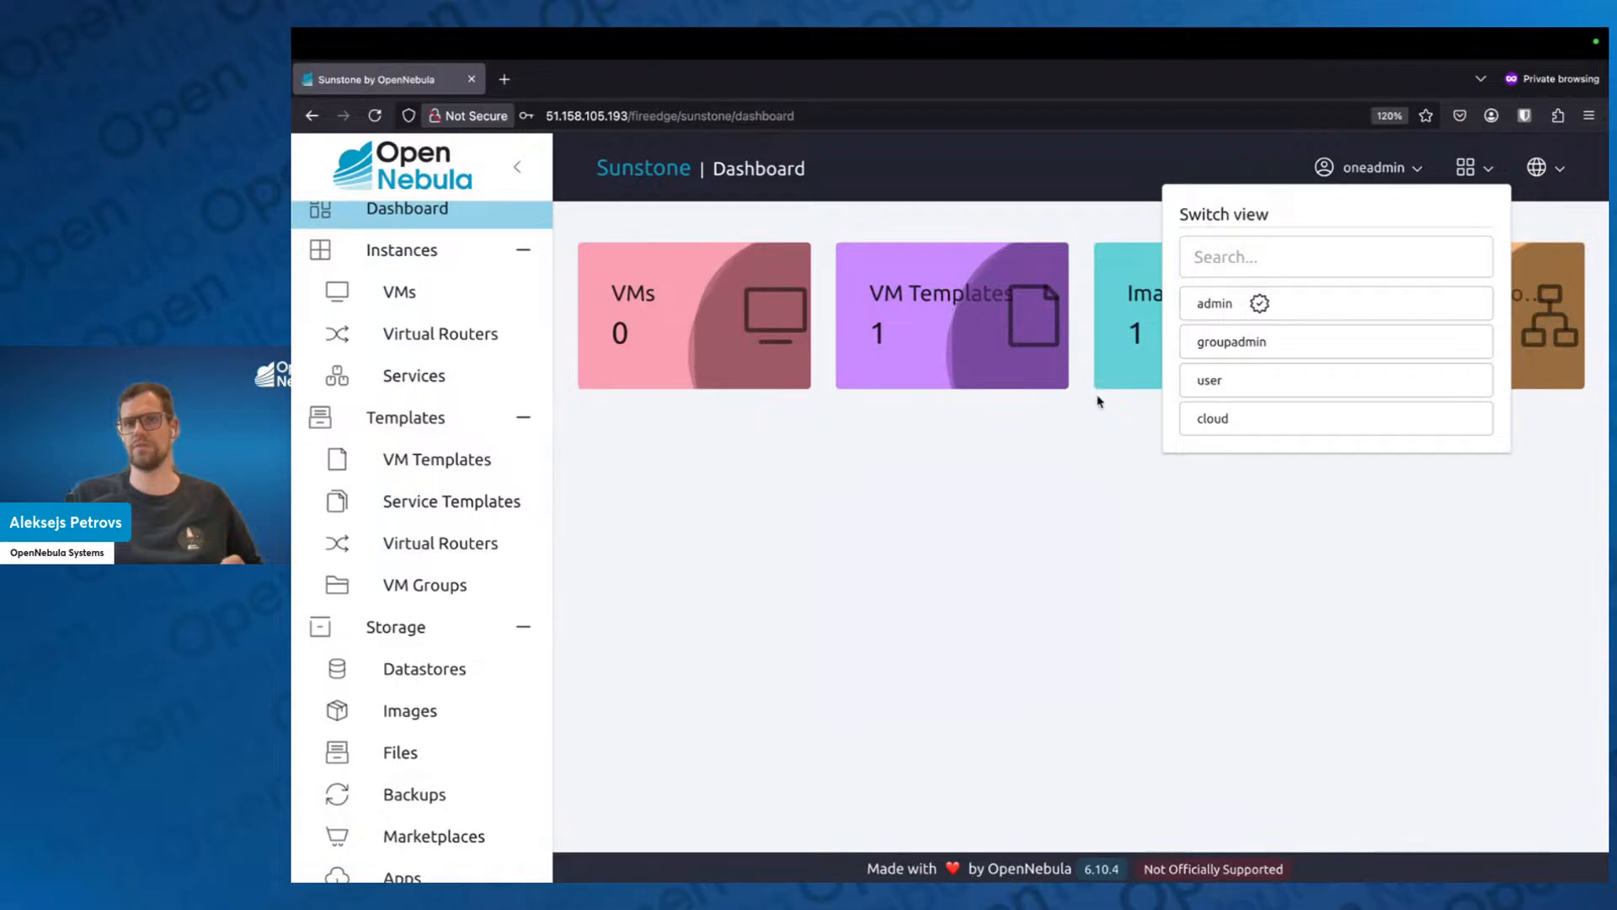
click(1273, 305)
click(523, 250)
click(523, 291)
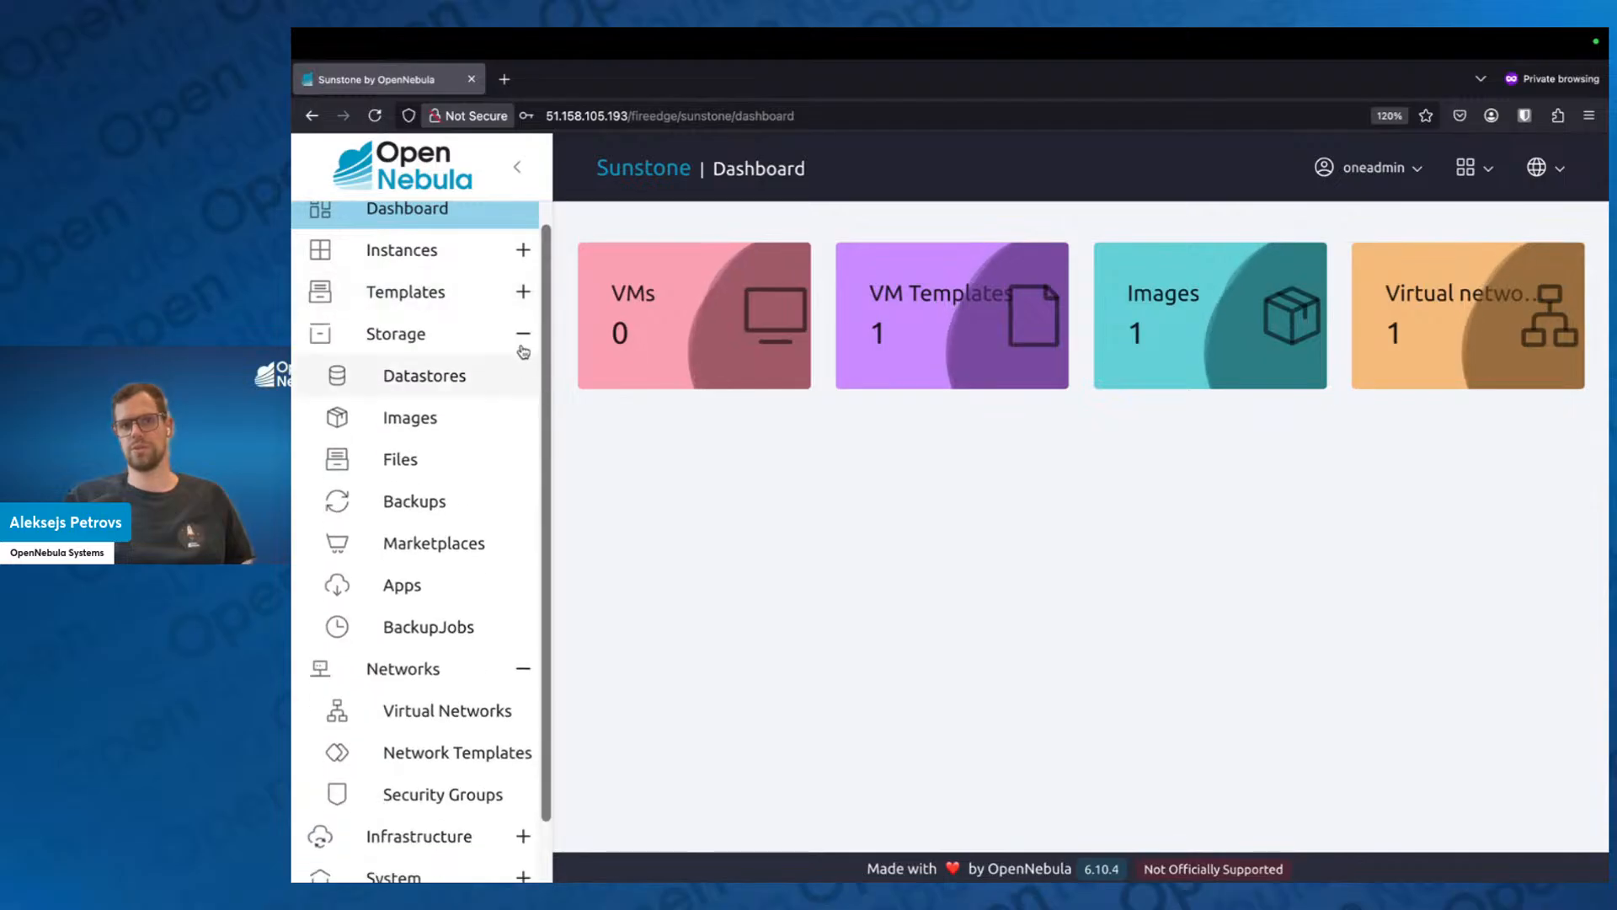
click(524, 334)
click(523, 399)
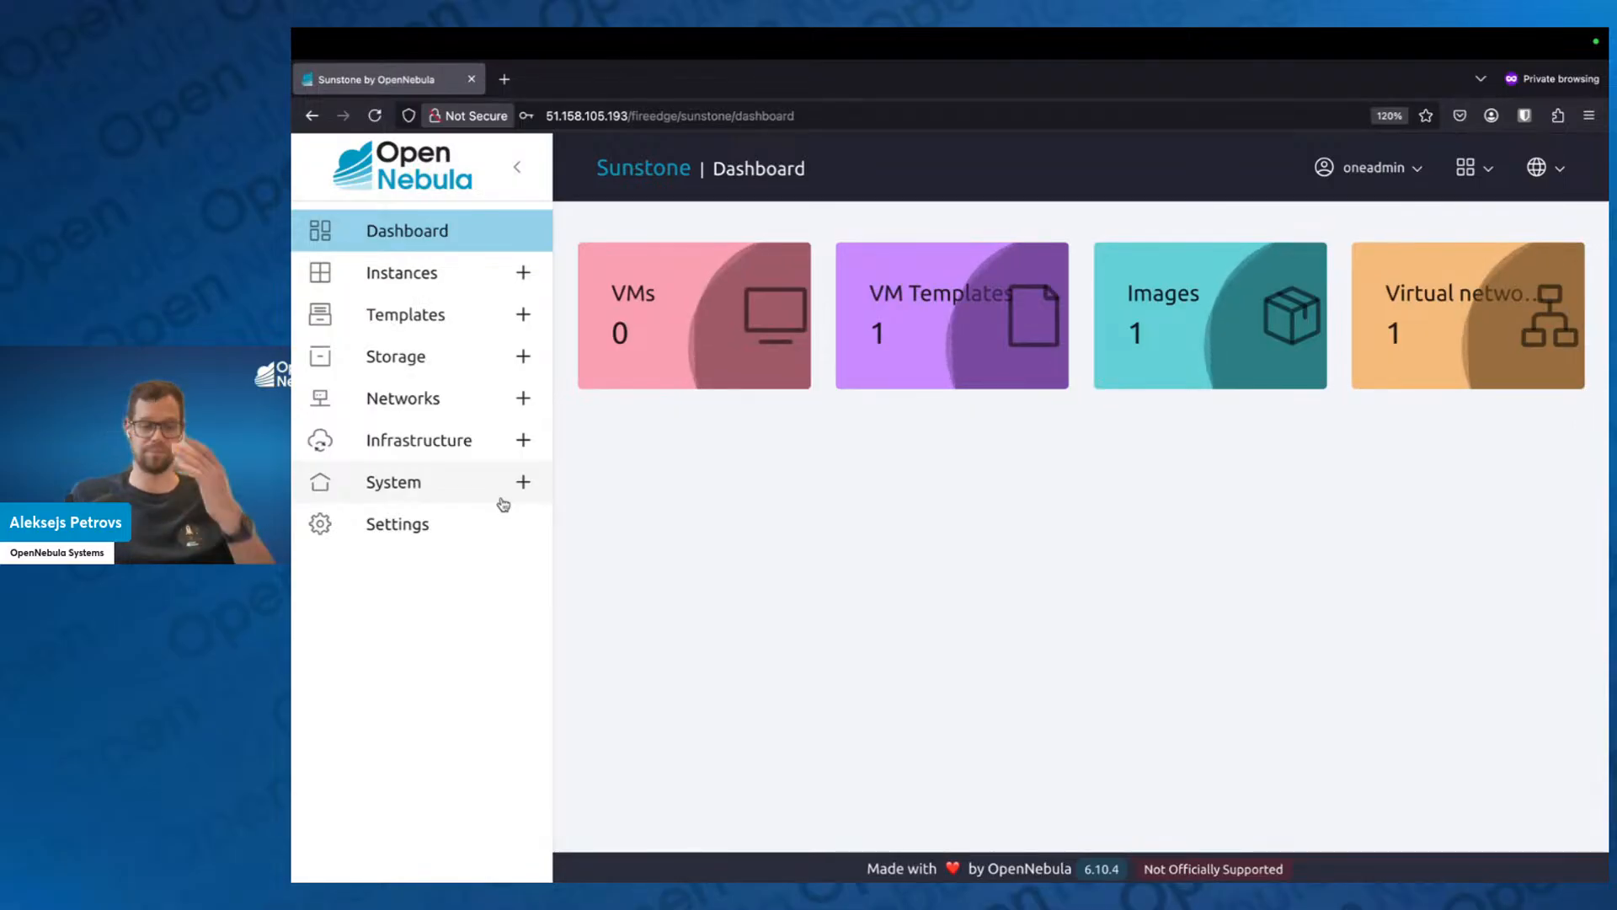
Switch to the Google Slides presentation to show the Settings slide, and return to Sunstone to open its Settings page.
key(ctrl+Left)
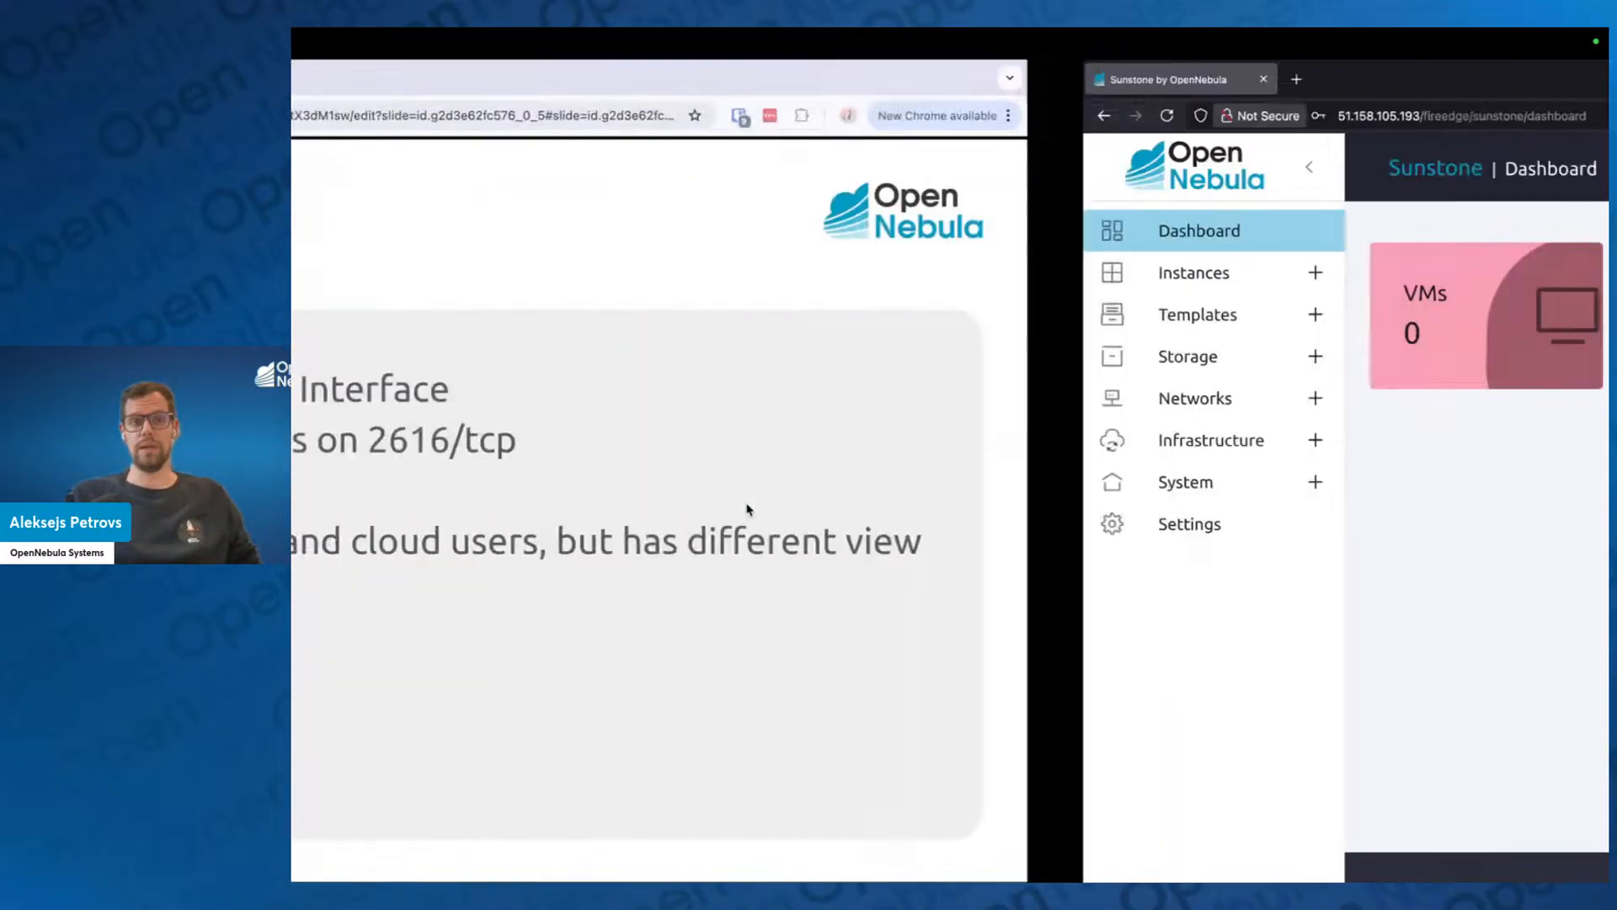
key(Right)
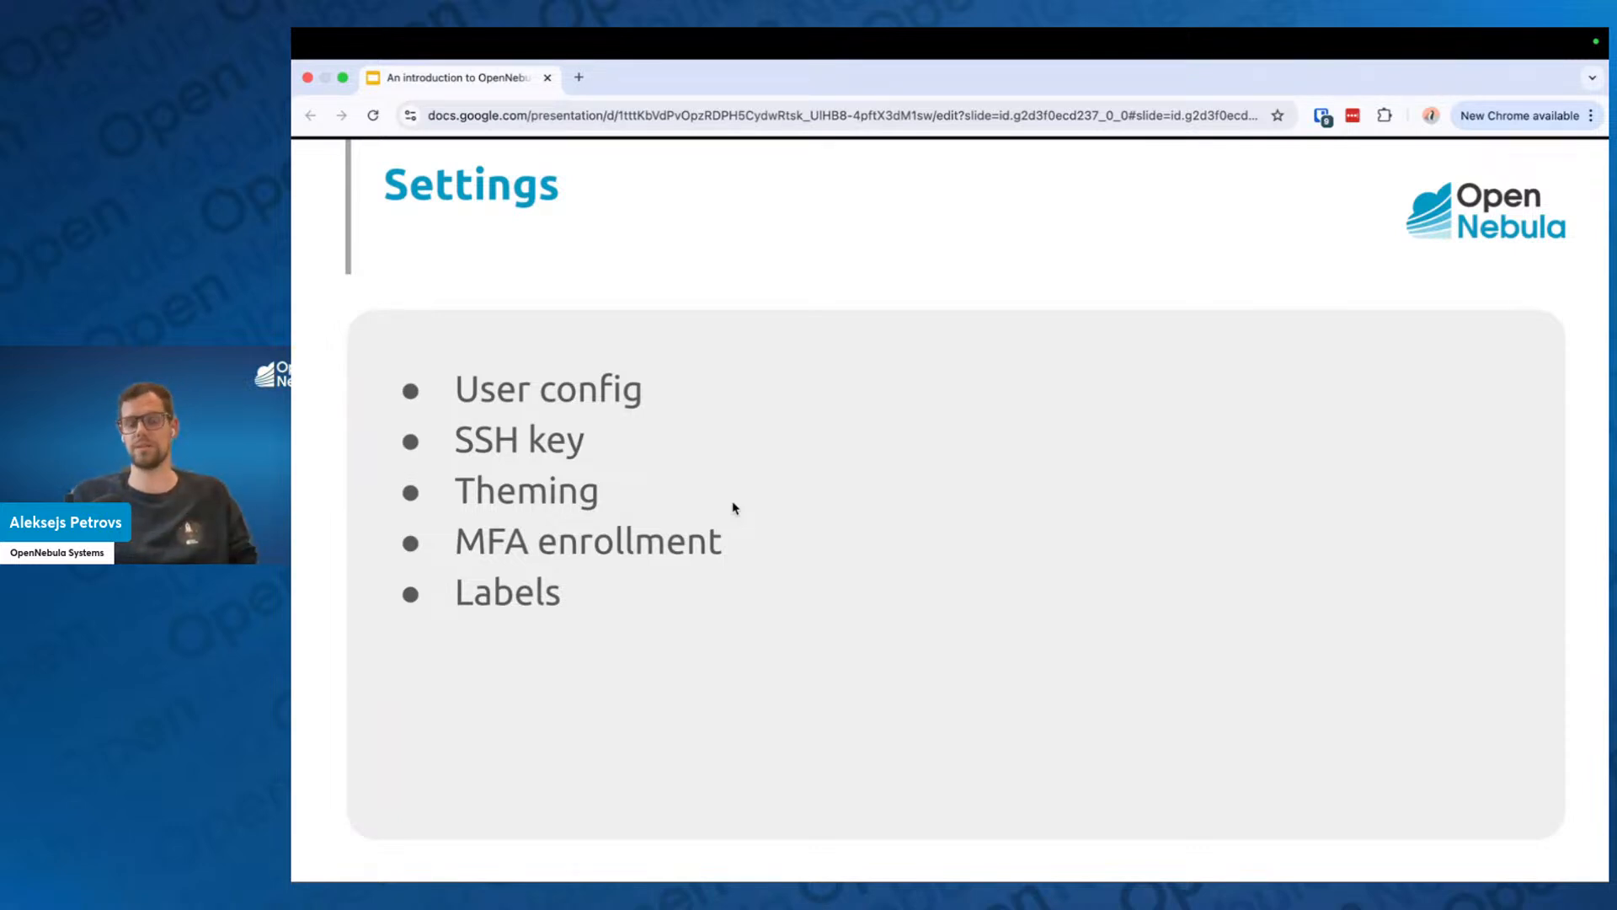
key(ctrl+Right)
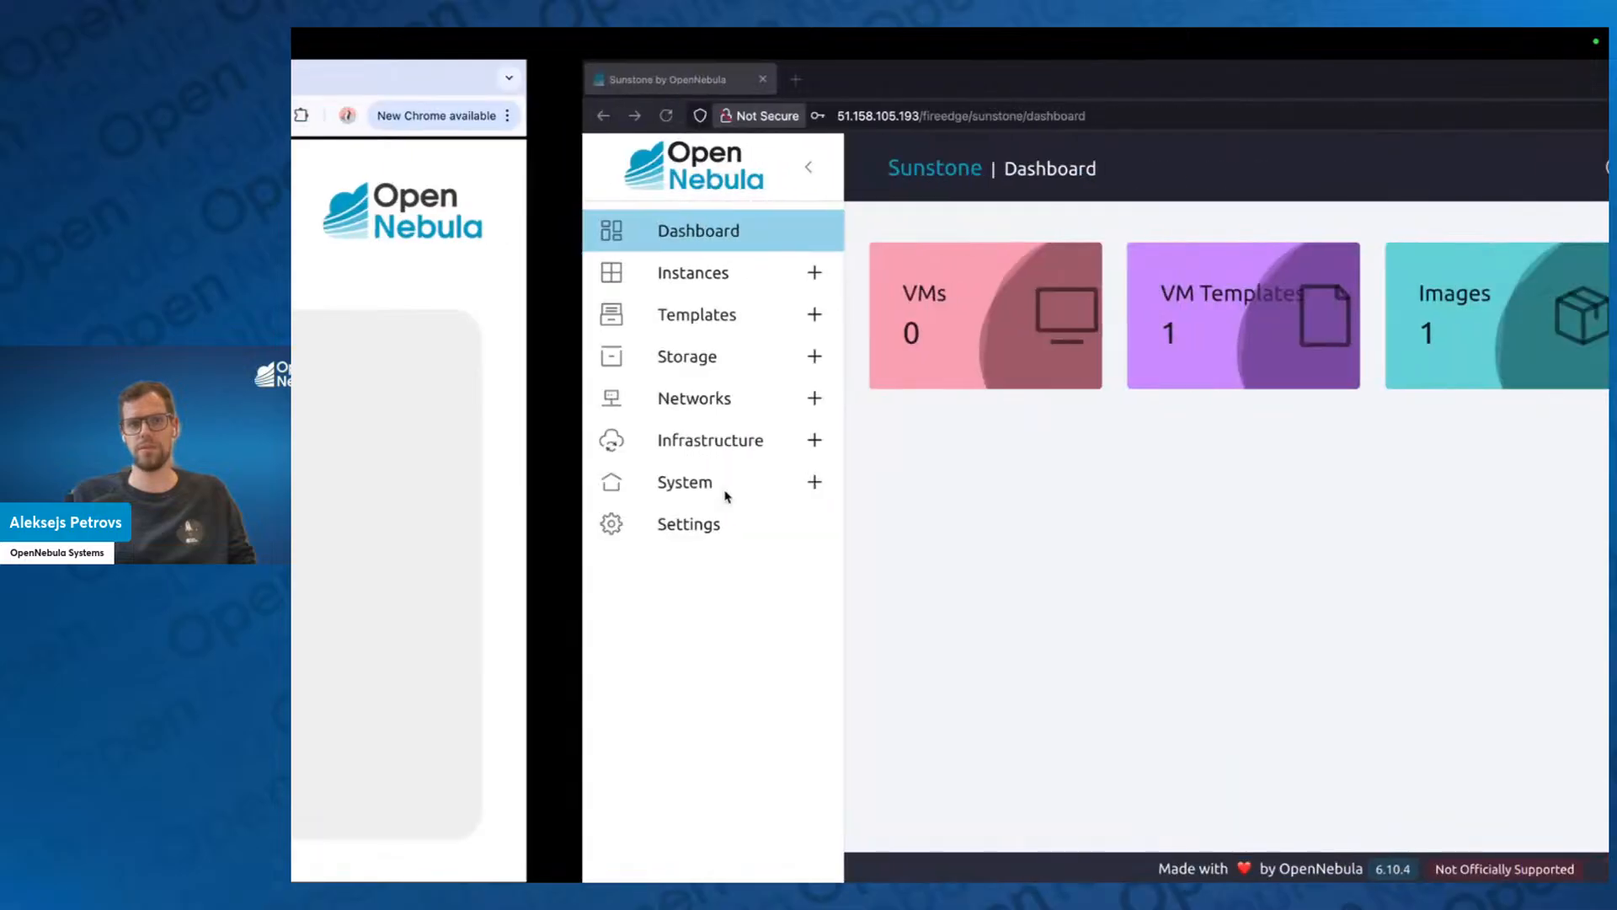
click(421, 525)
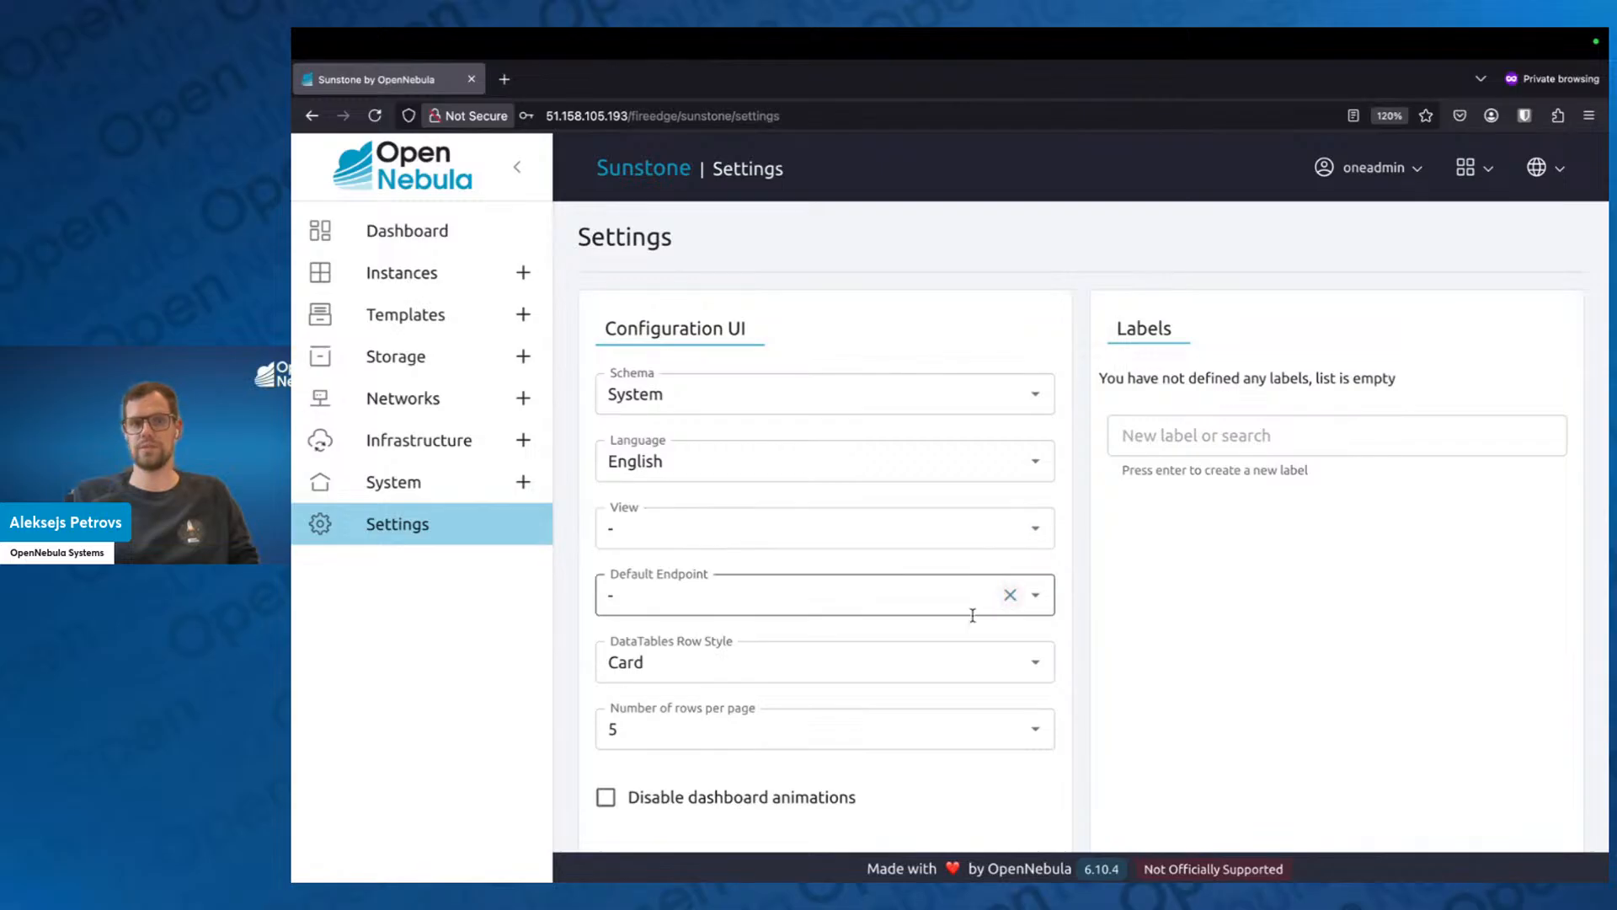
Examine the available options for Default Endpoint, View and Language in the UI configuration without changing them.
click(807, 598)
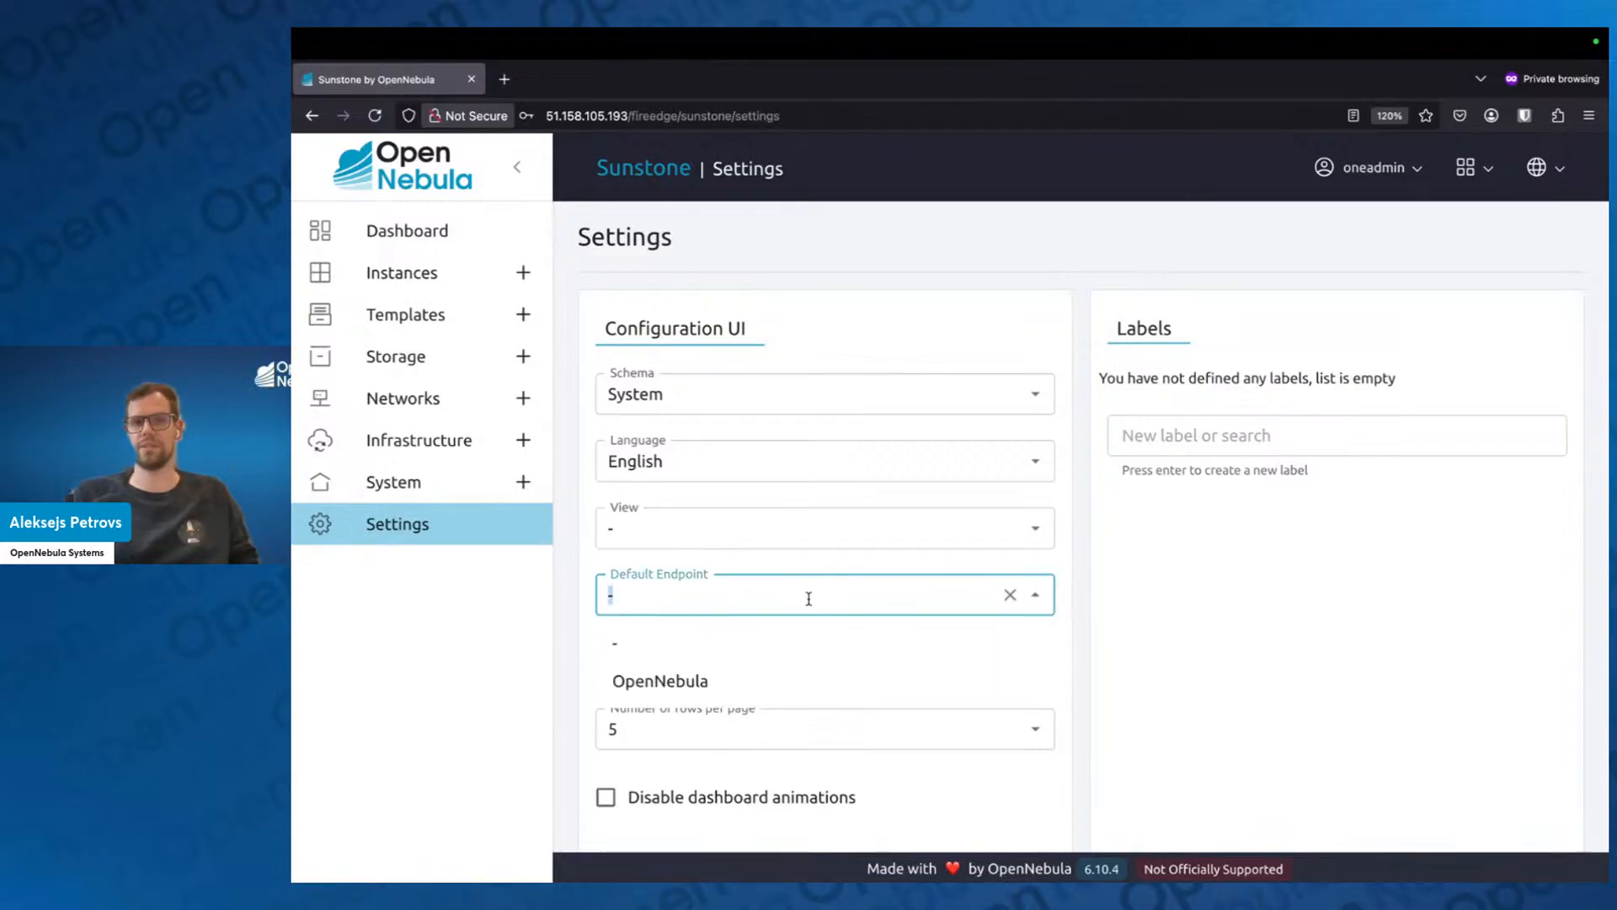
click(1129, 612)
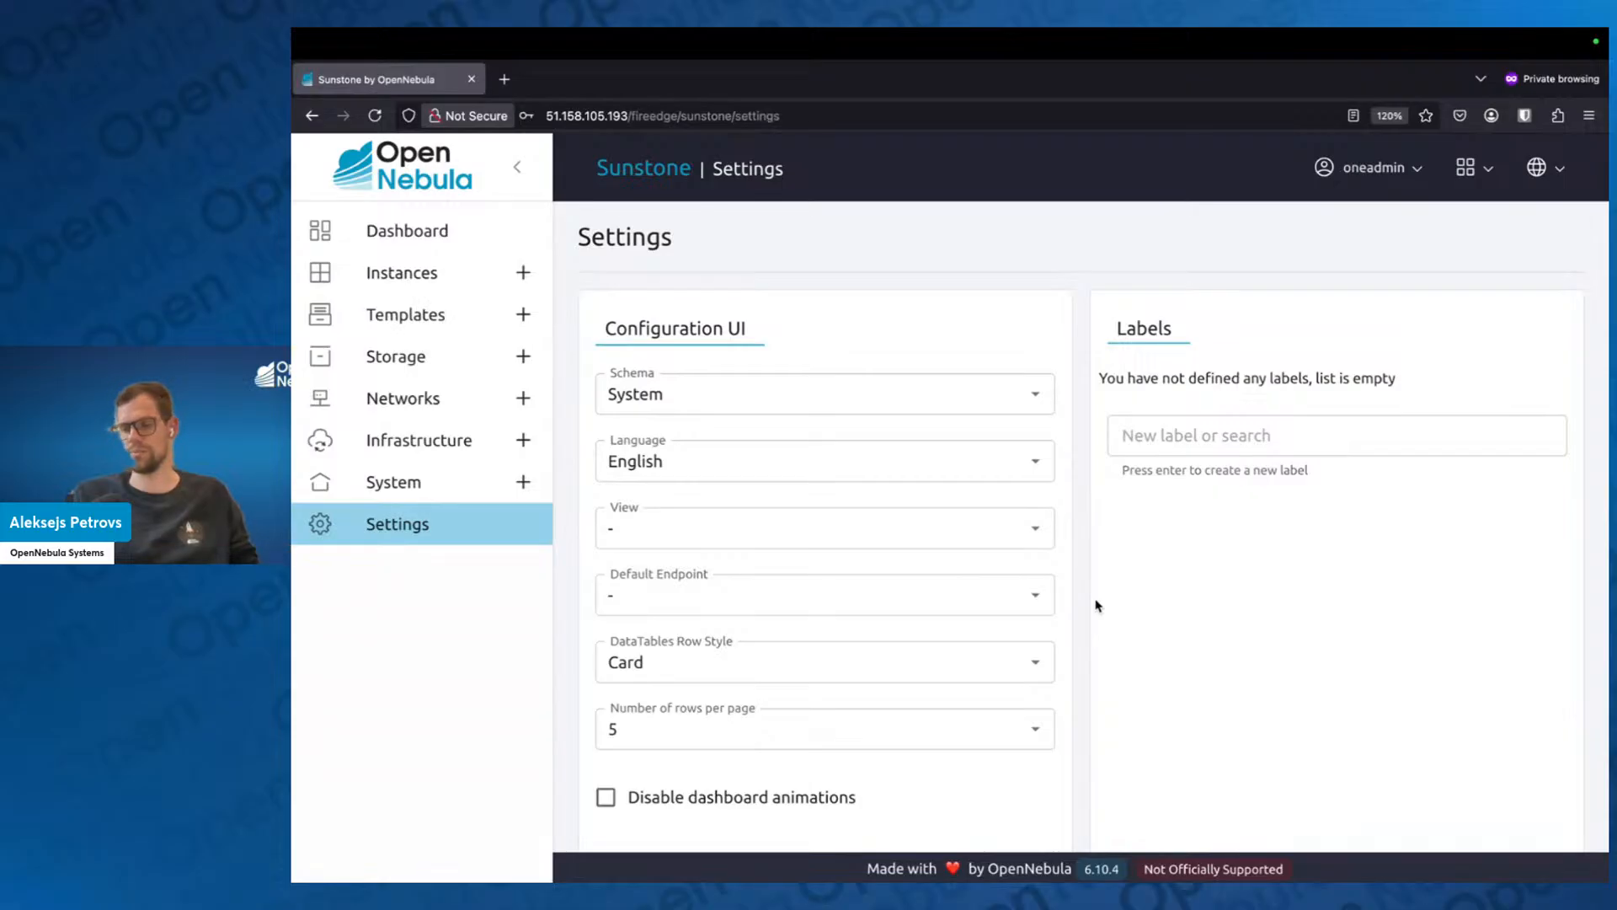
click(1036, 600)
click(1143, 661)
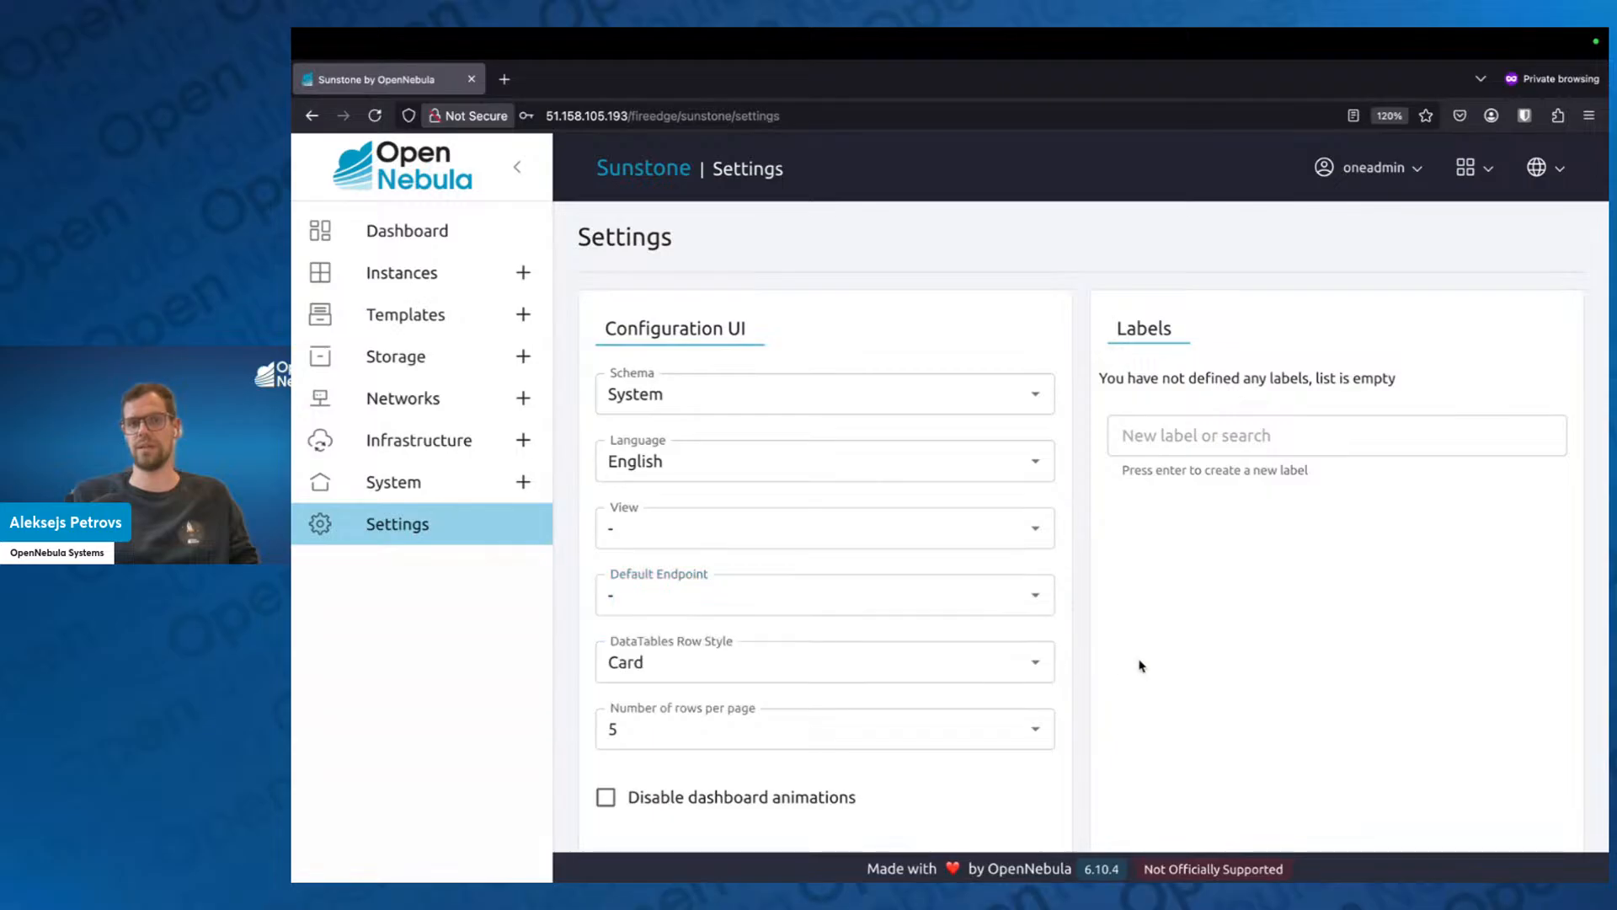
click(1036, 531)
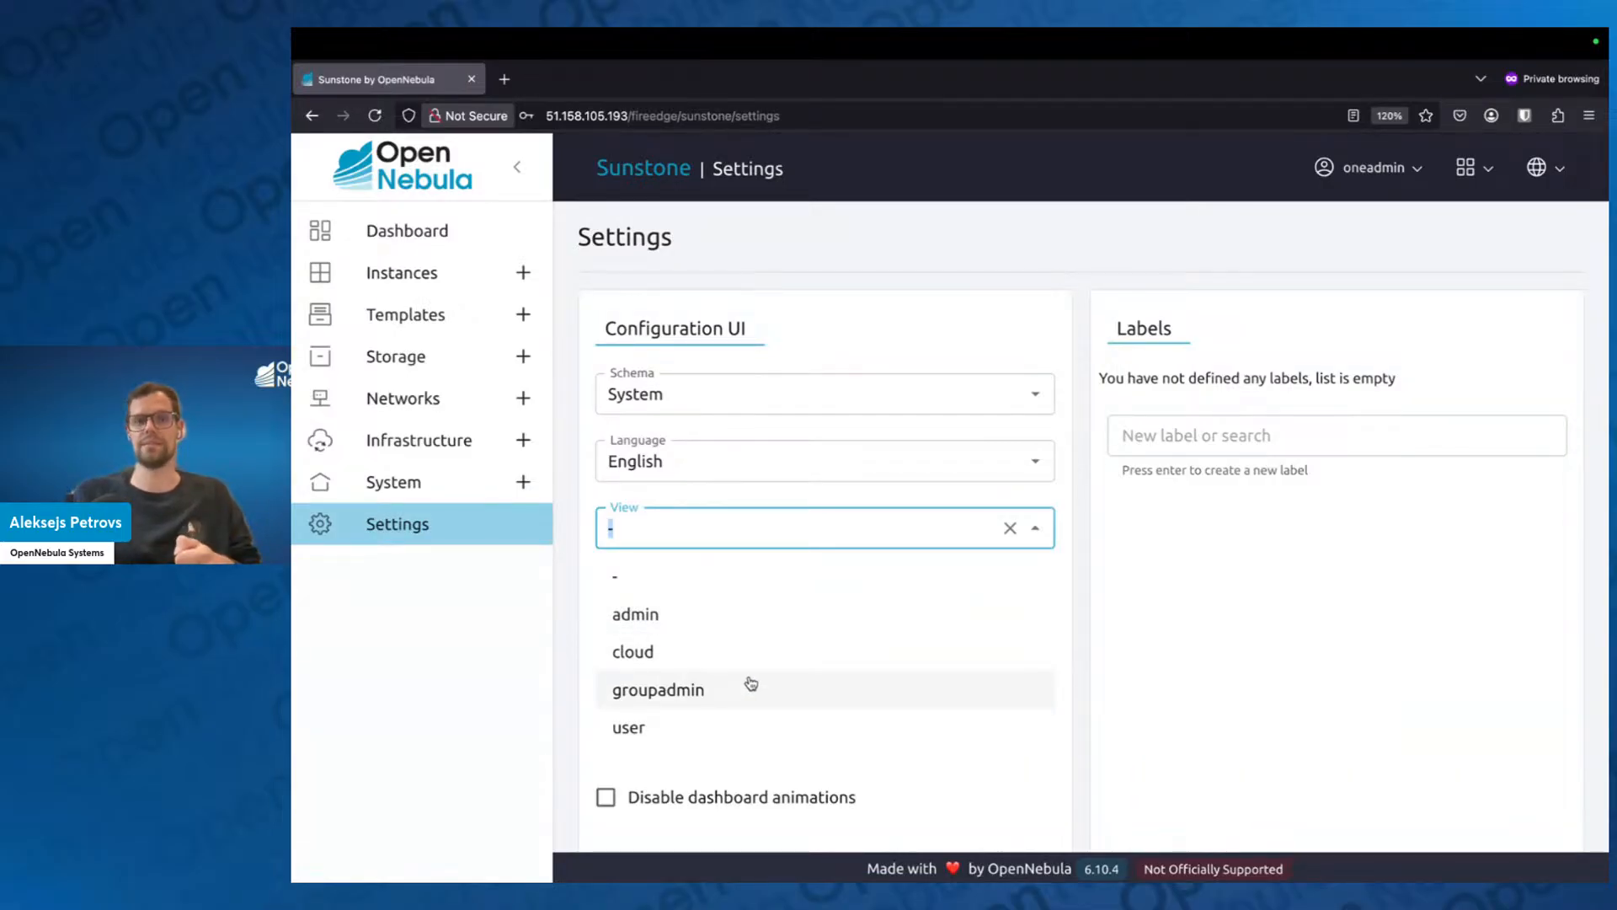
click(1130, 543)
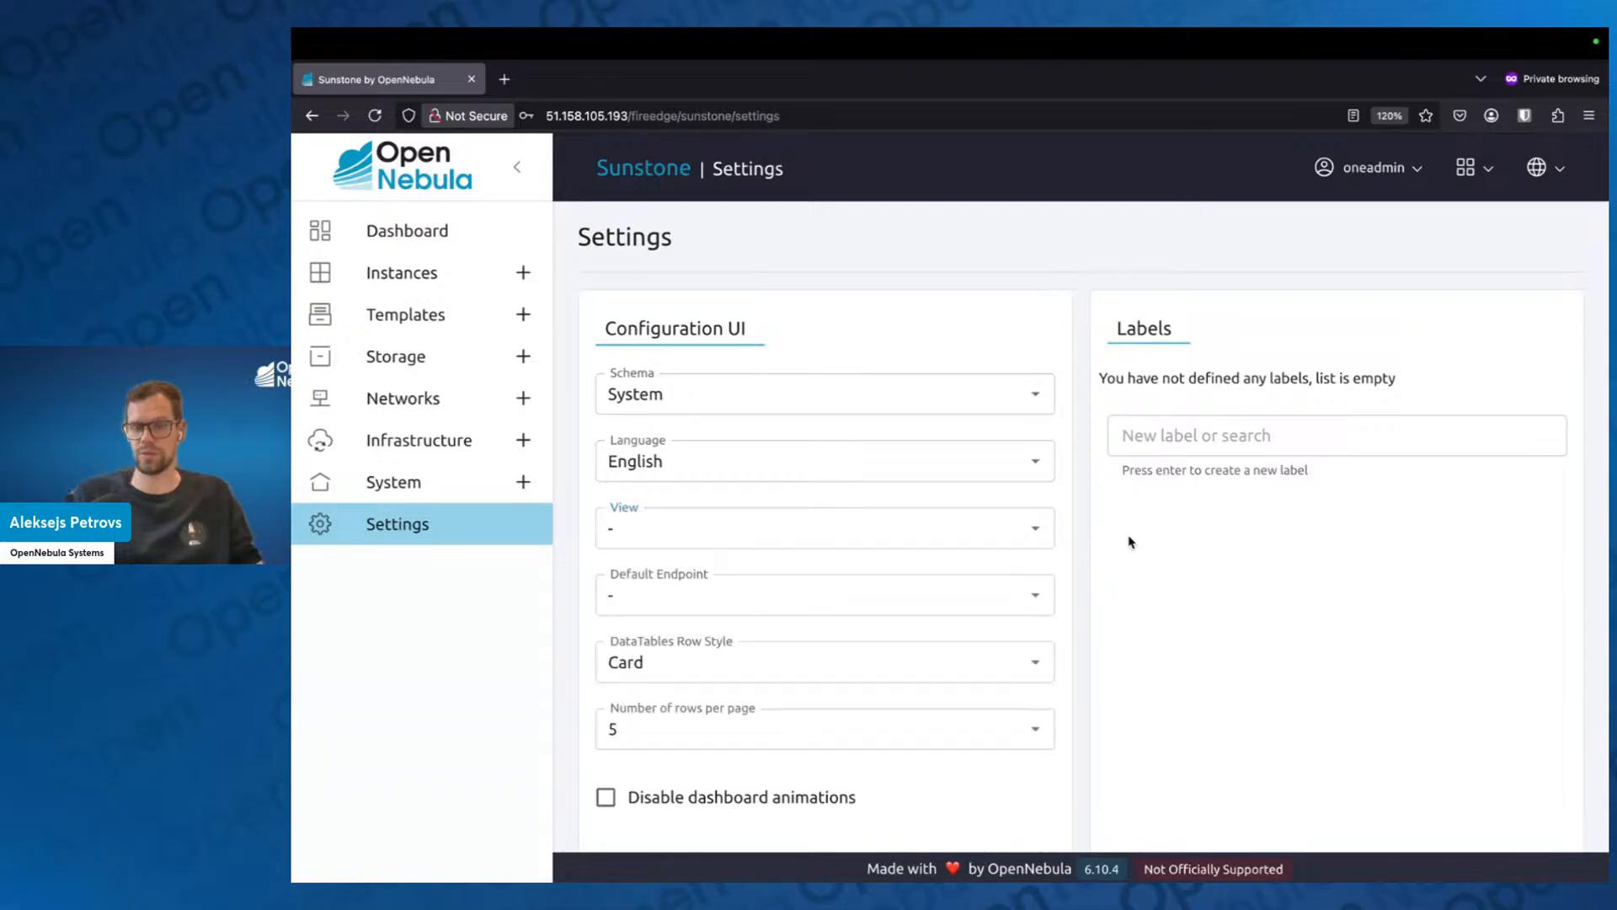
click(1043, 466)
click(1230, 588)
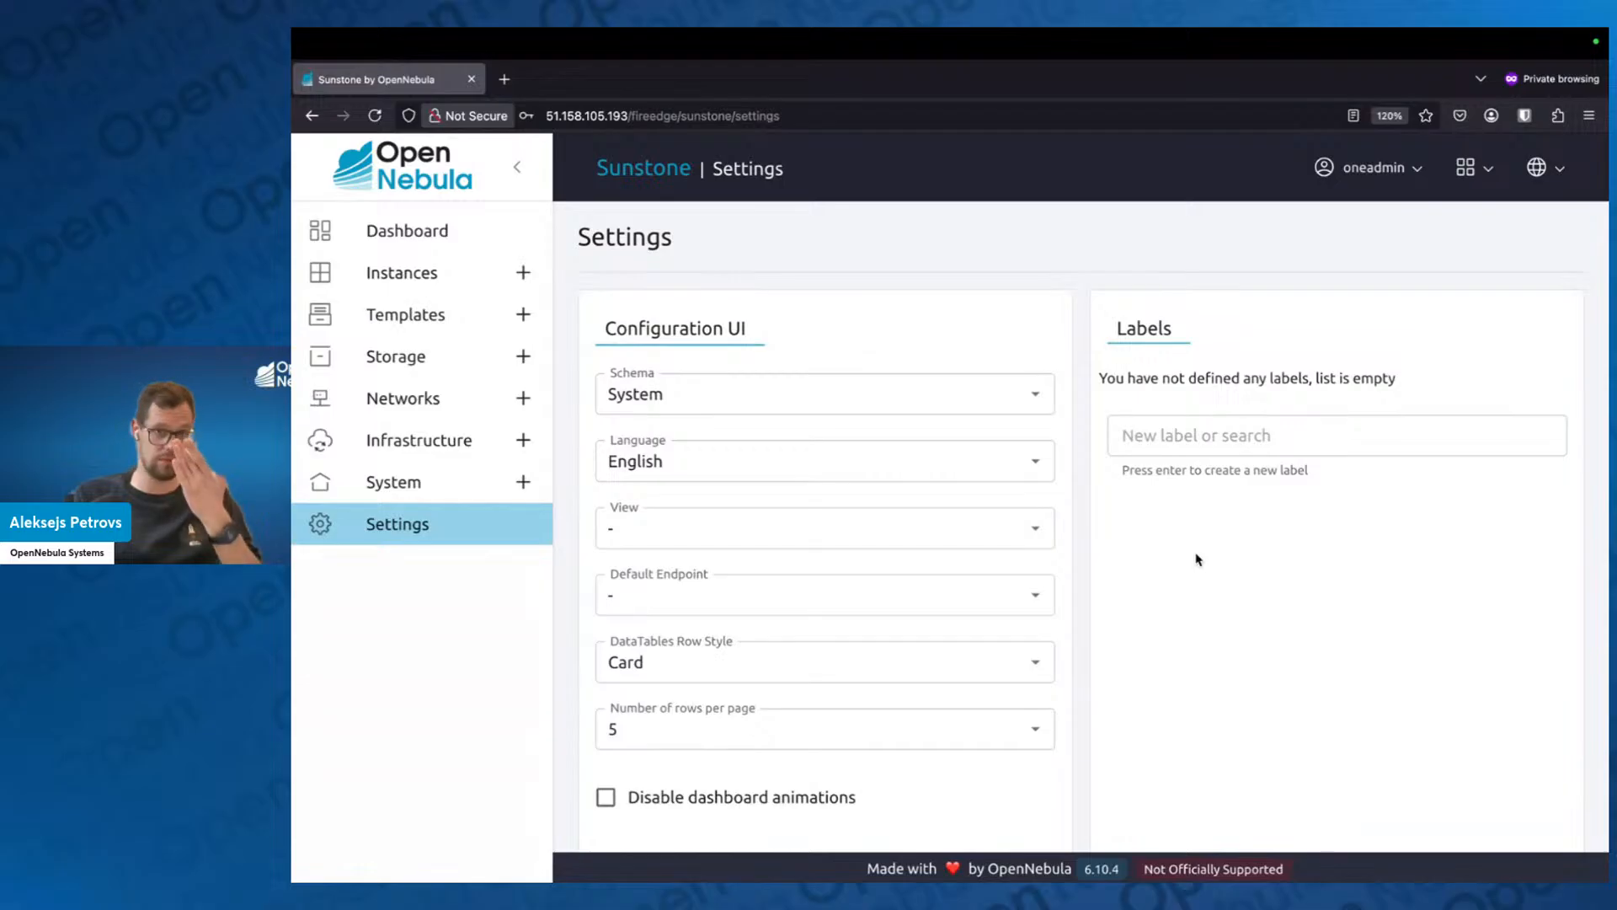
Try the Dark and Light schemas for the interface and set the schema back to System.
click(1036, 397)
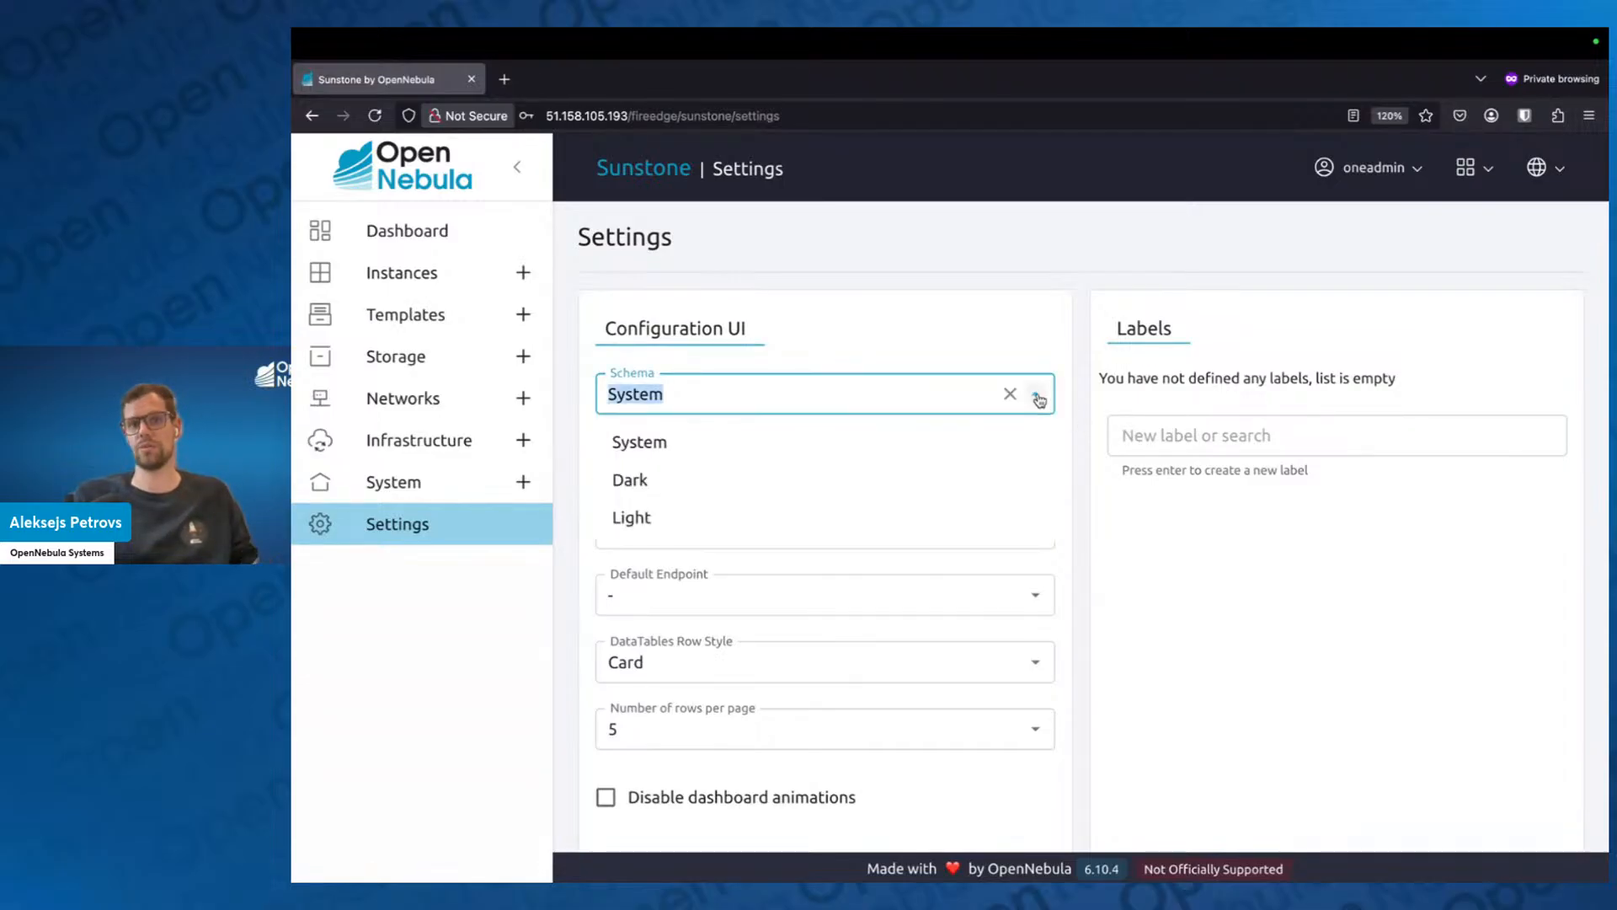
click(812, 480)
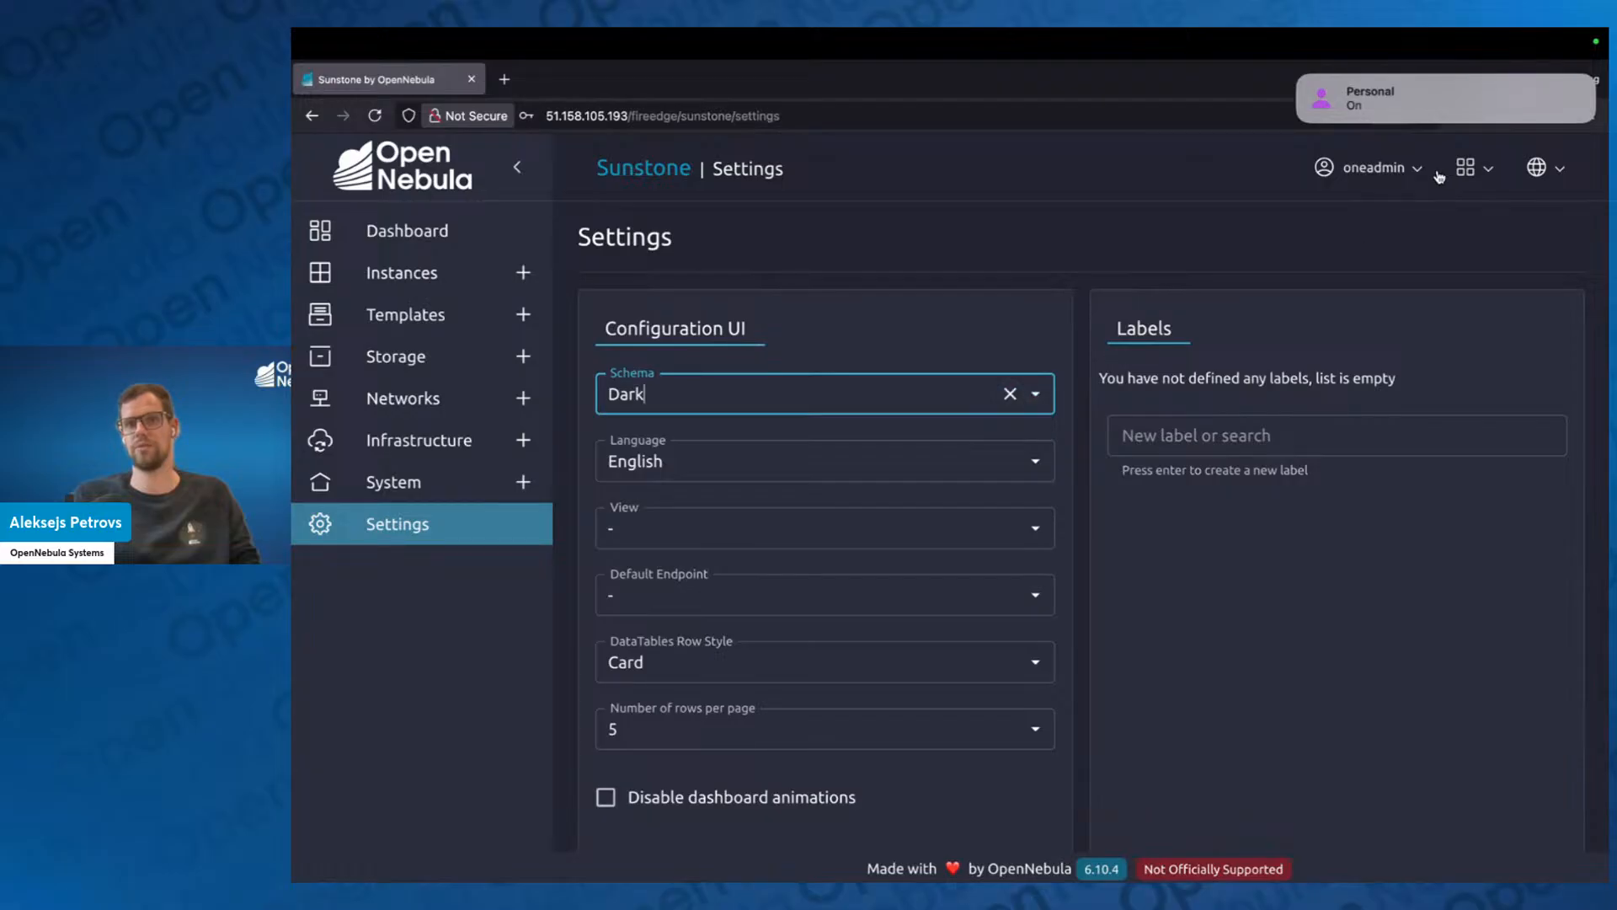
click(1302, 84)
click(1035, 394)
click(983, 519)
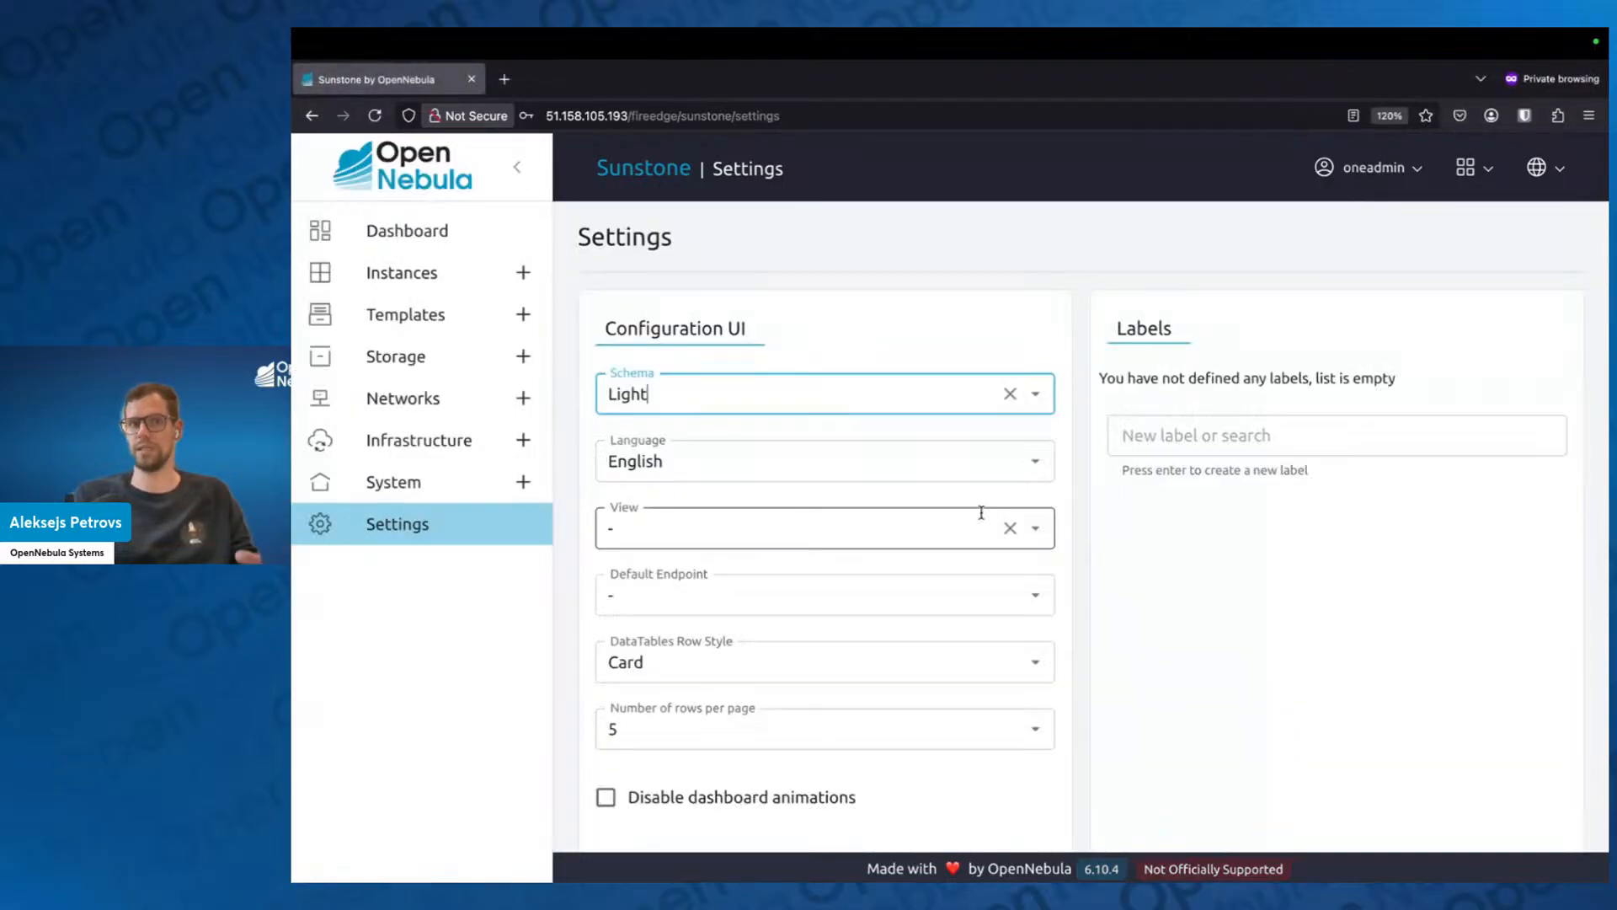
click(1037, 396)
click(946, 443)
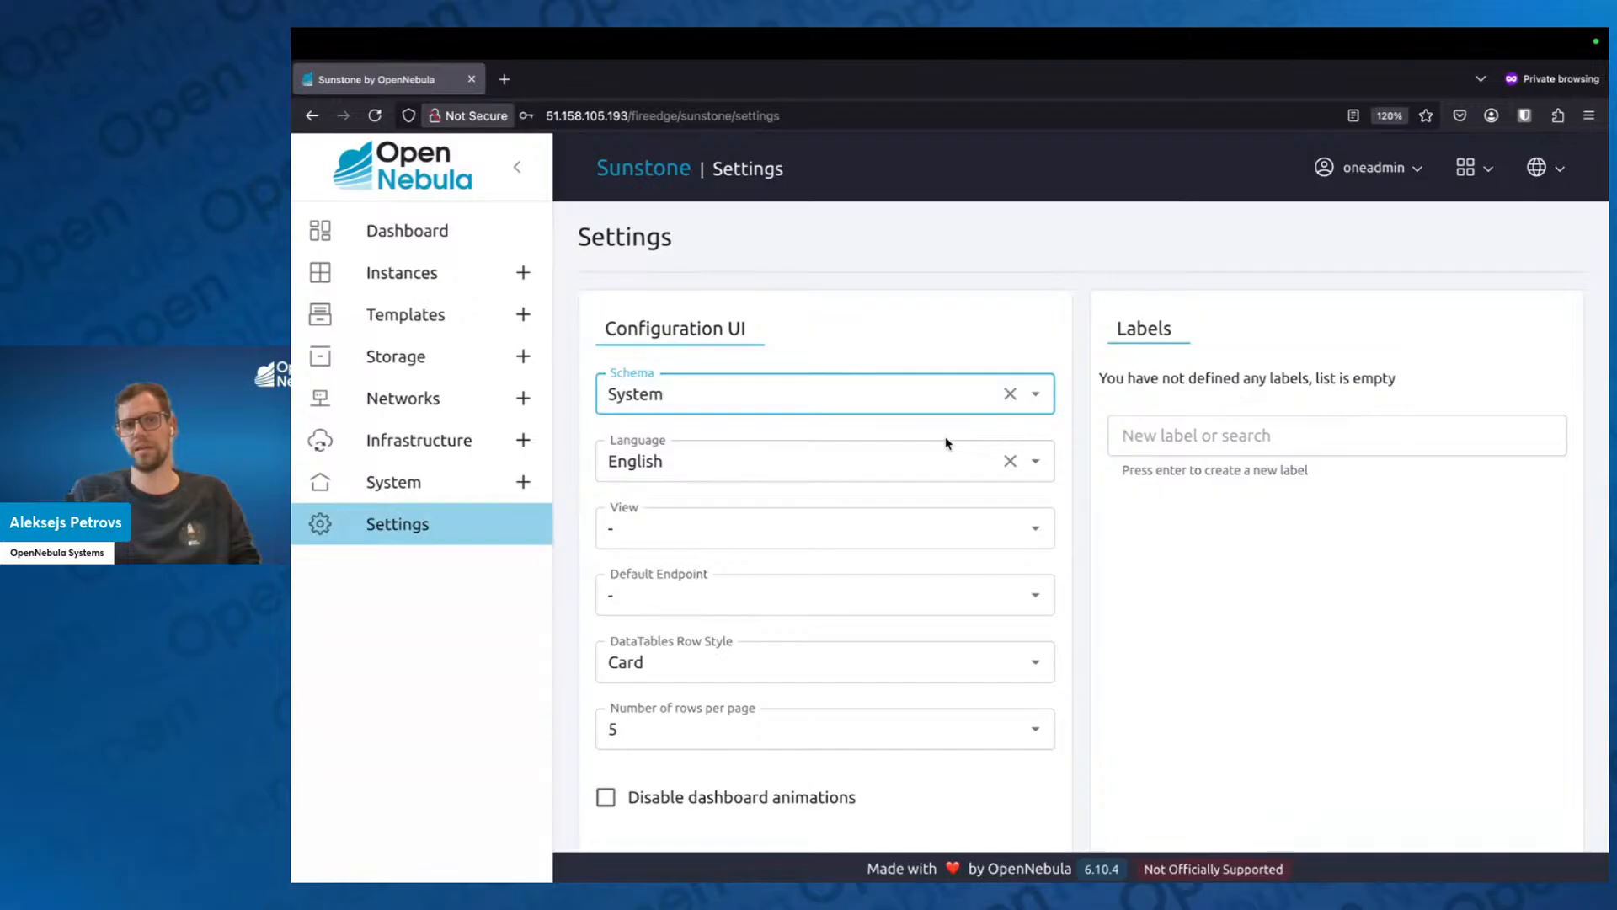
Set the interface schema to Light in the UI configuration.
click(1039, 397)
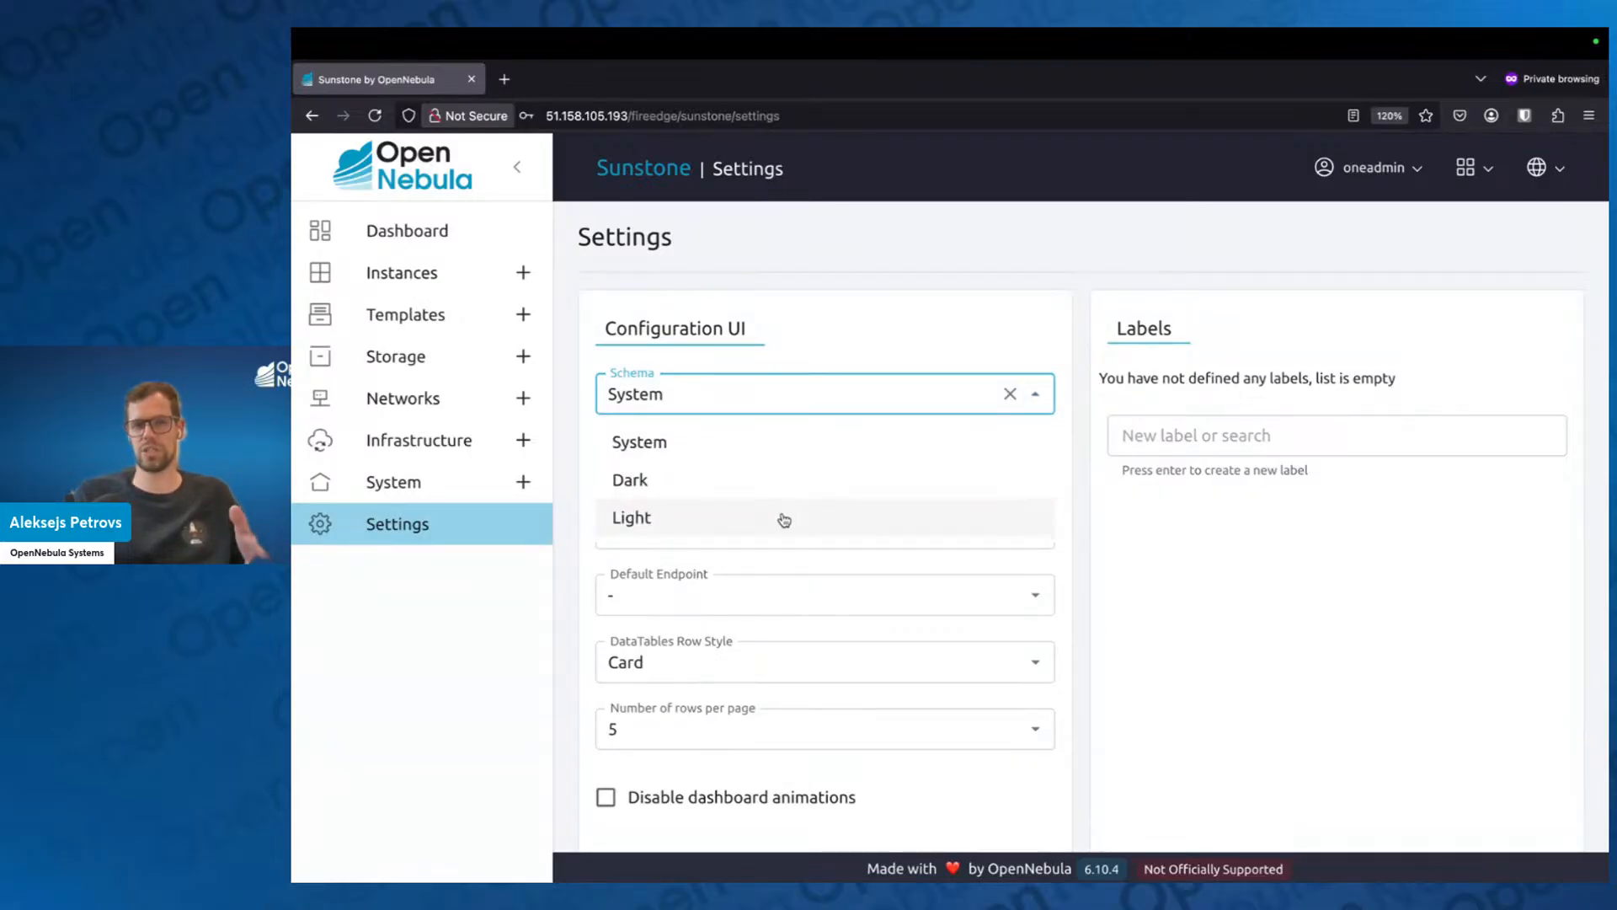
click(785, 517)
click(1239, 610)
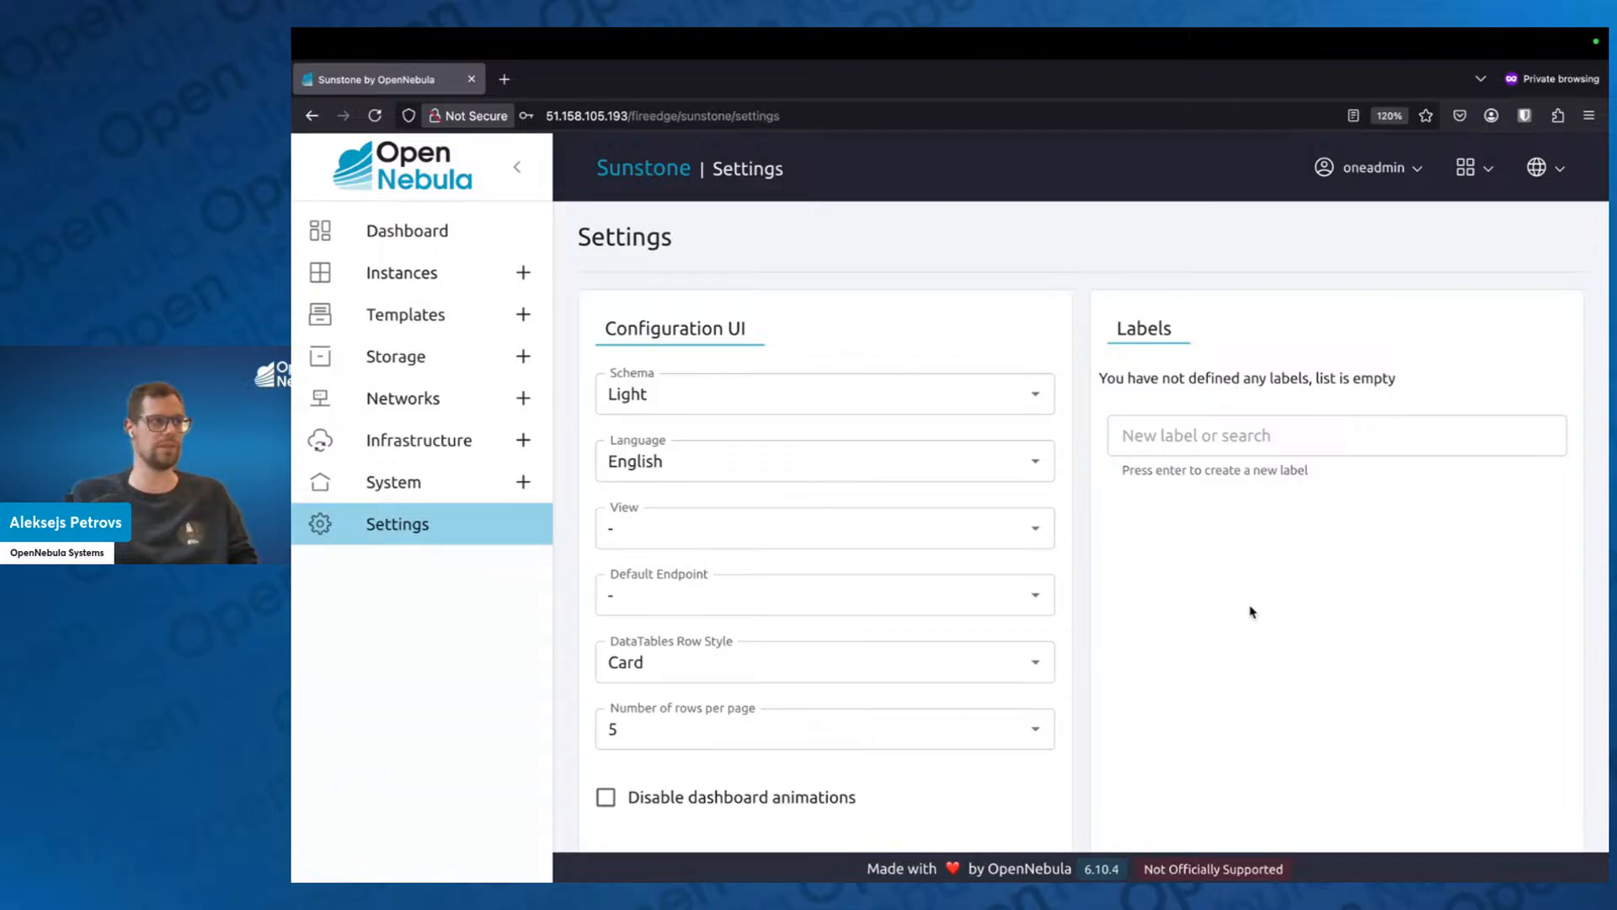
Create two new labels named prod and dev in the Labels settings.
scroll(1251, 611, down, 2)
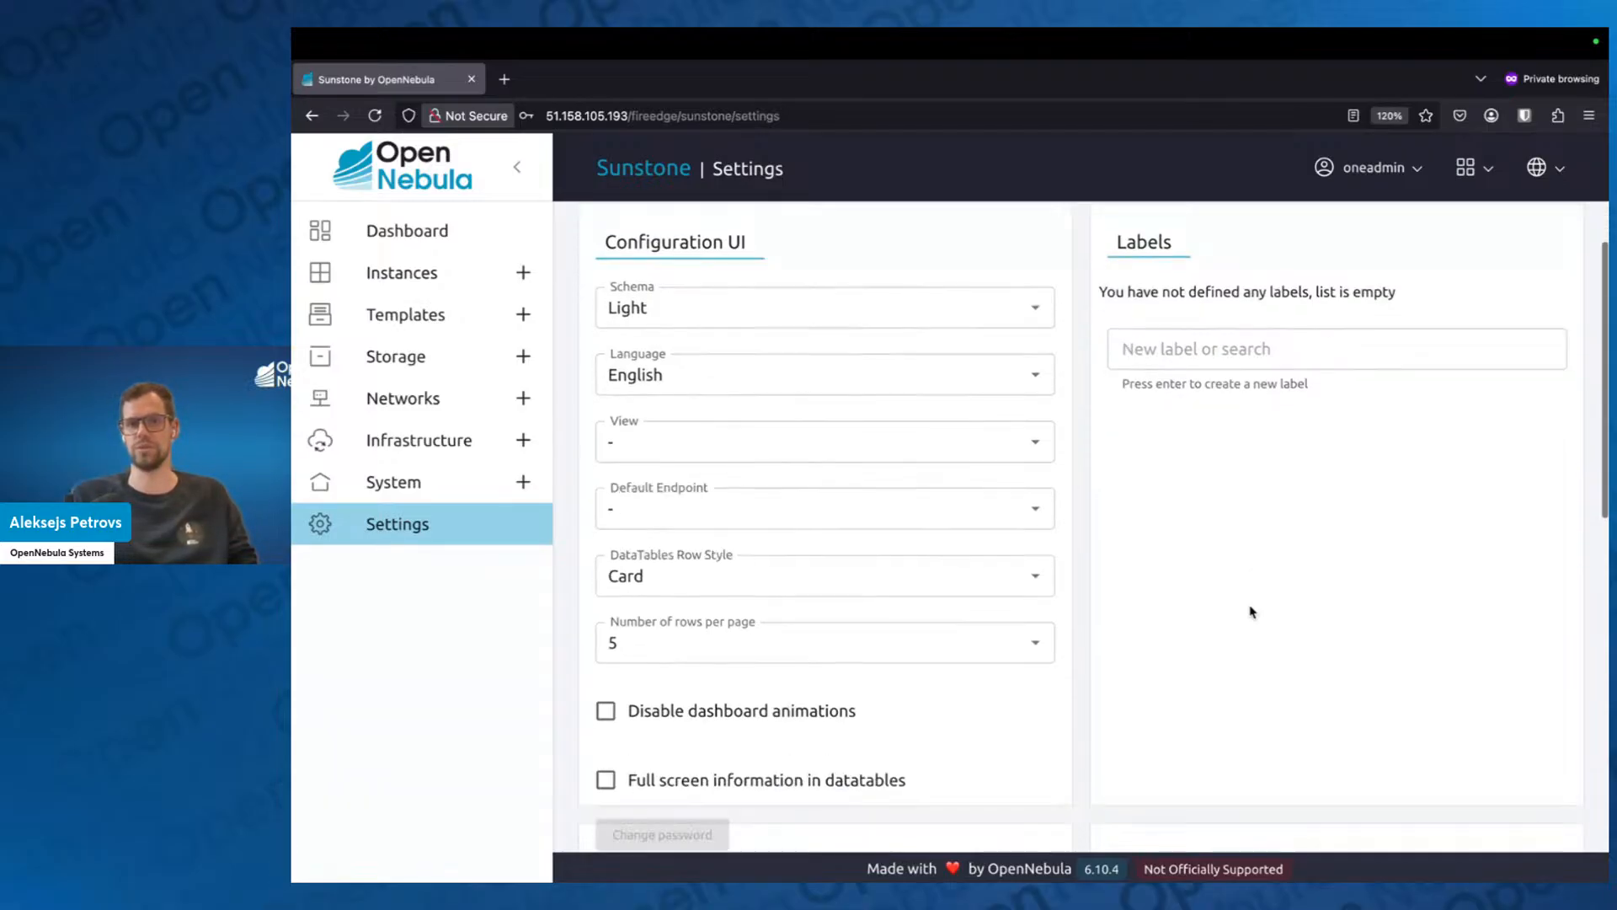
scroll(1251, 611, up, 2)
click(1238, 440)
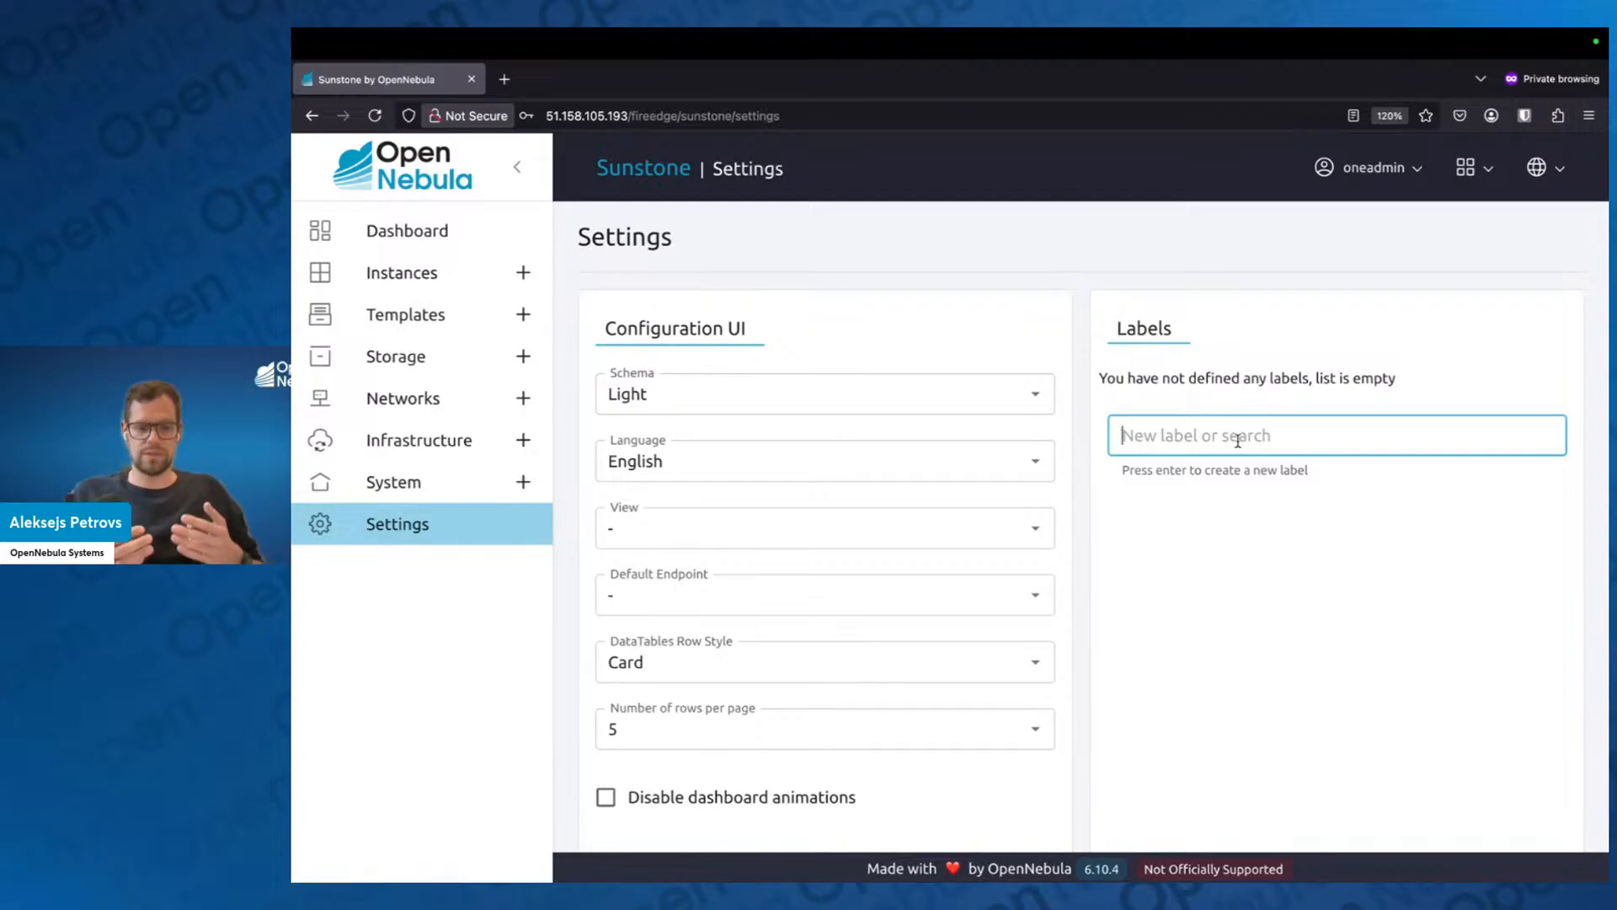
text(prod)
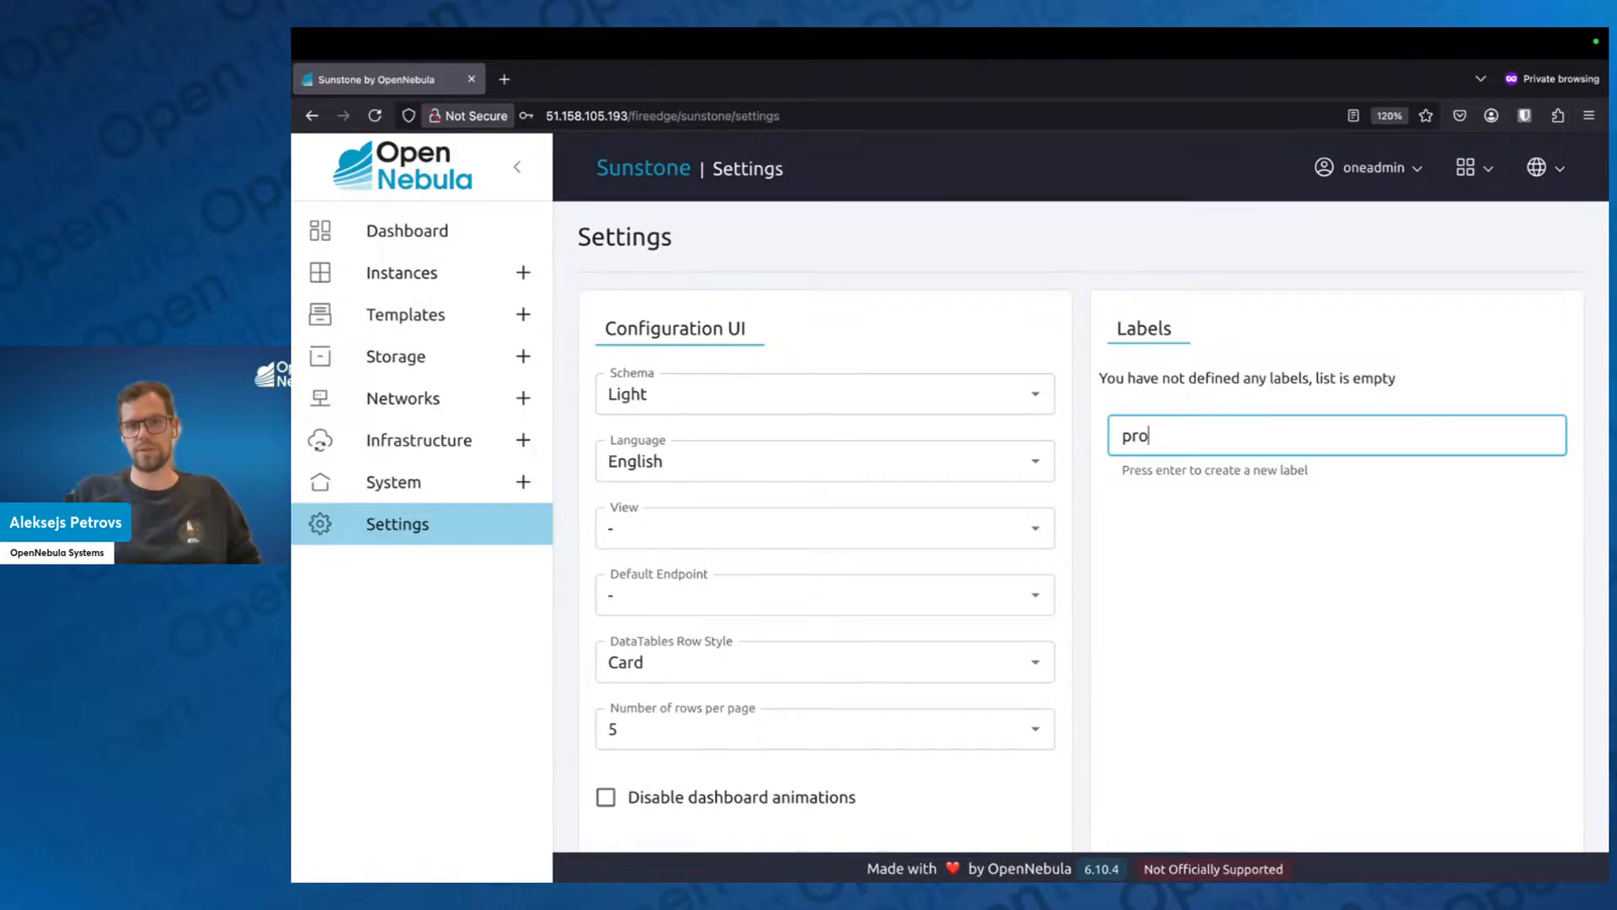
key(Return)
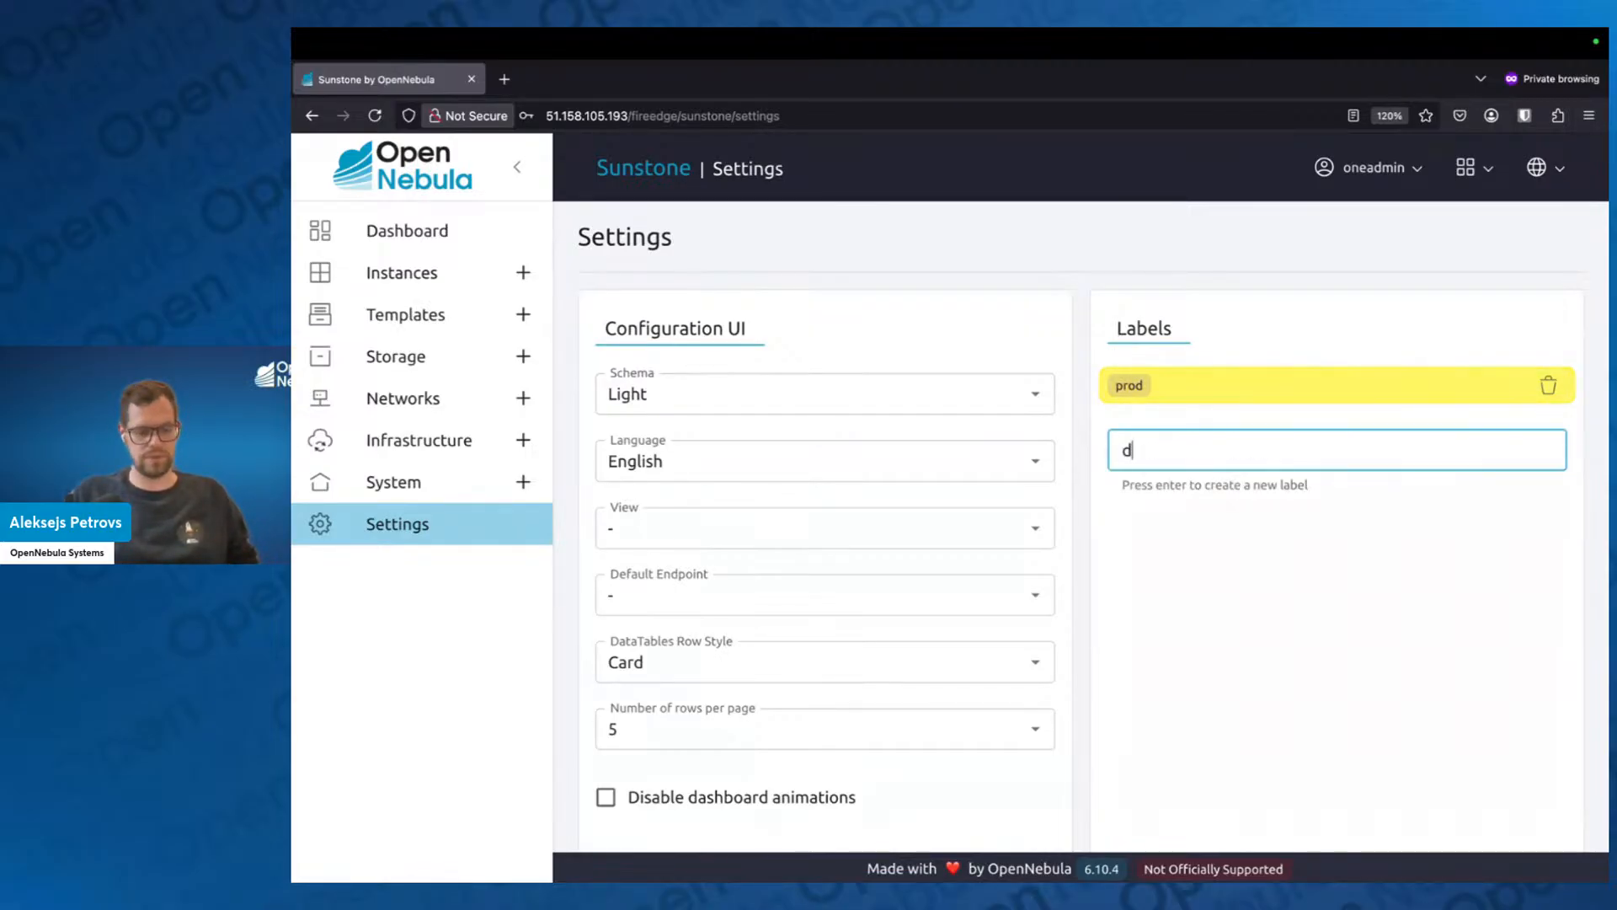
text(dev)
key(Return)
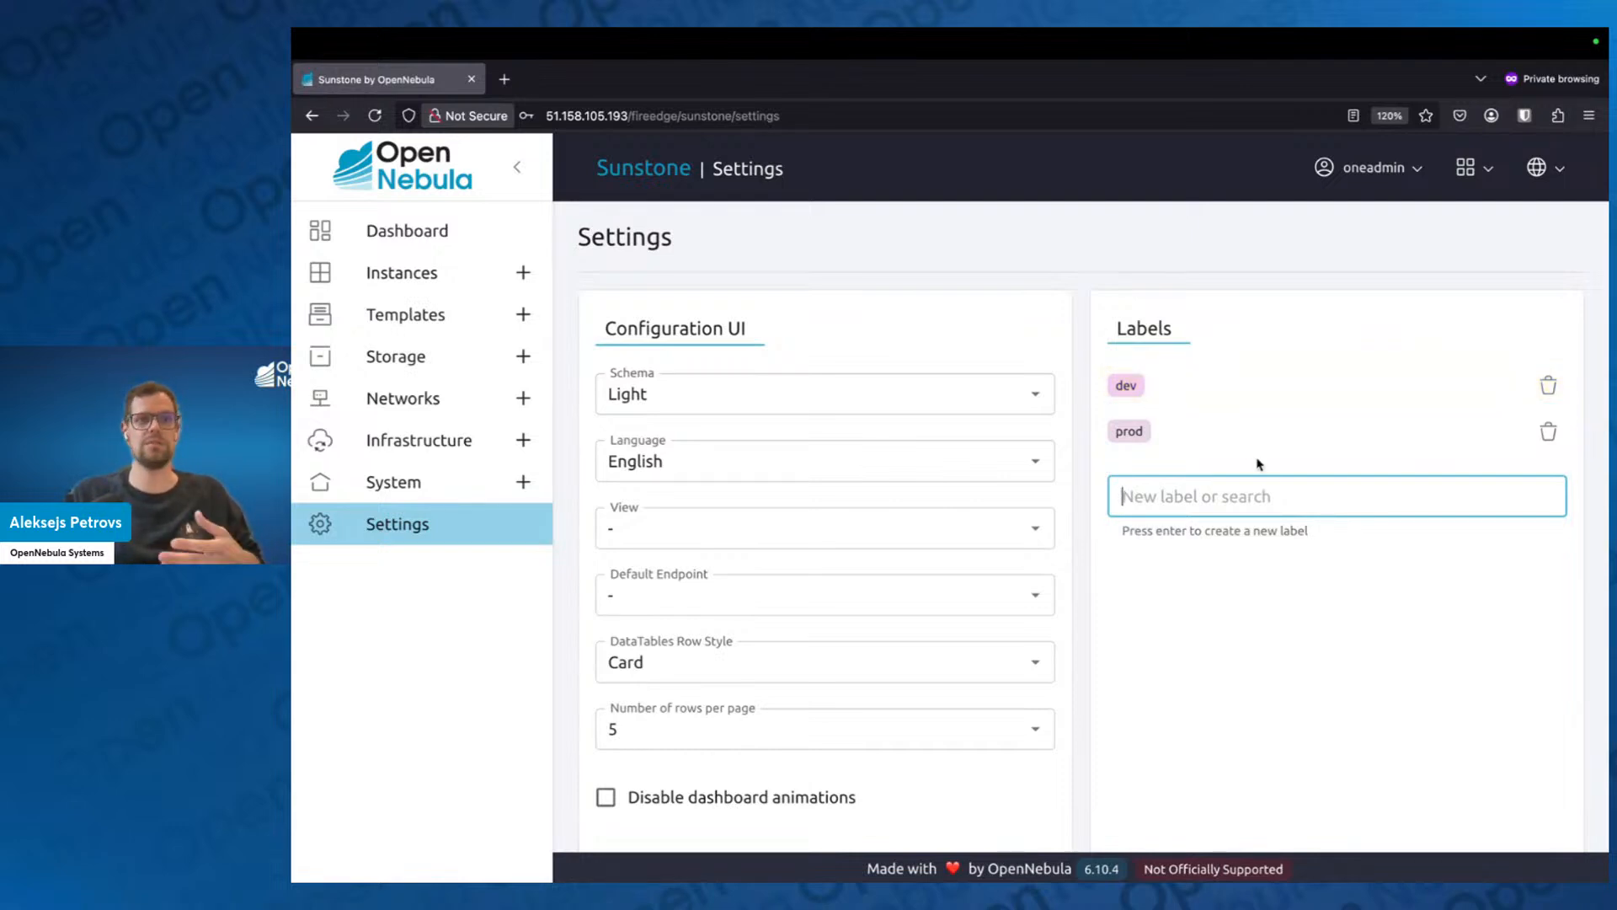
Examine the remaining settings, including the datatable options, SSH public and private keys, key passphrase and Showback.
scroll(1259, 556, down, 5)
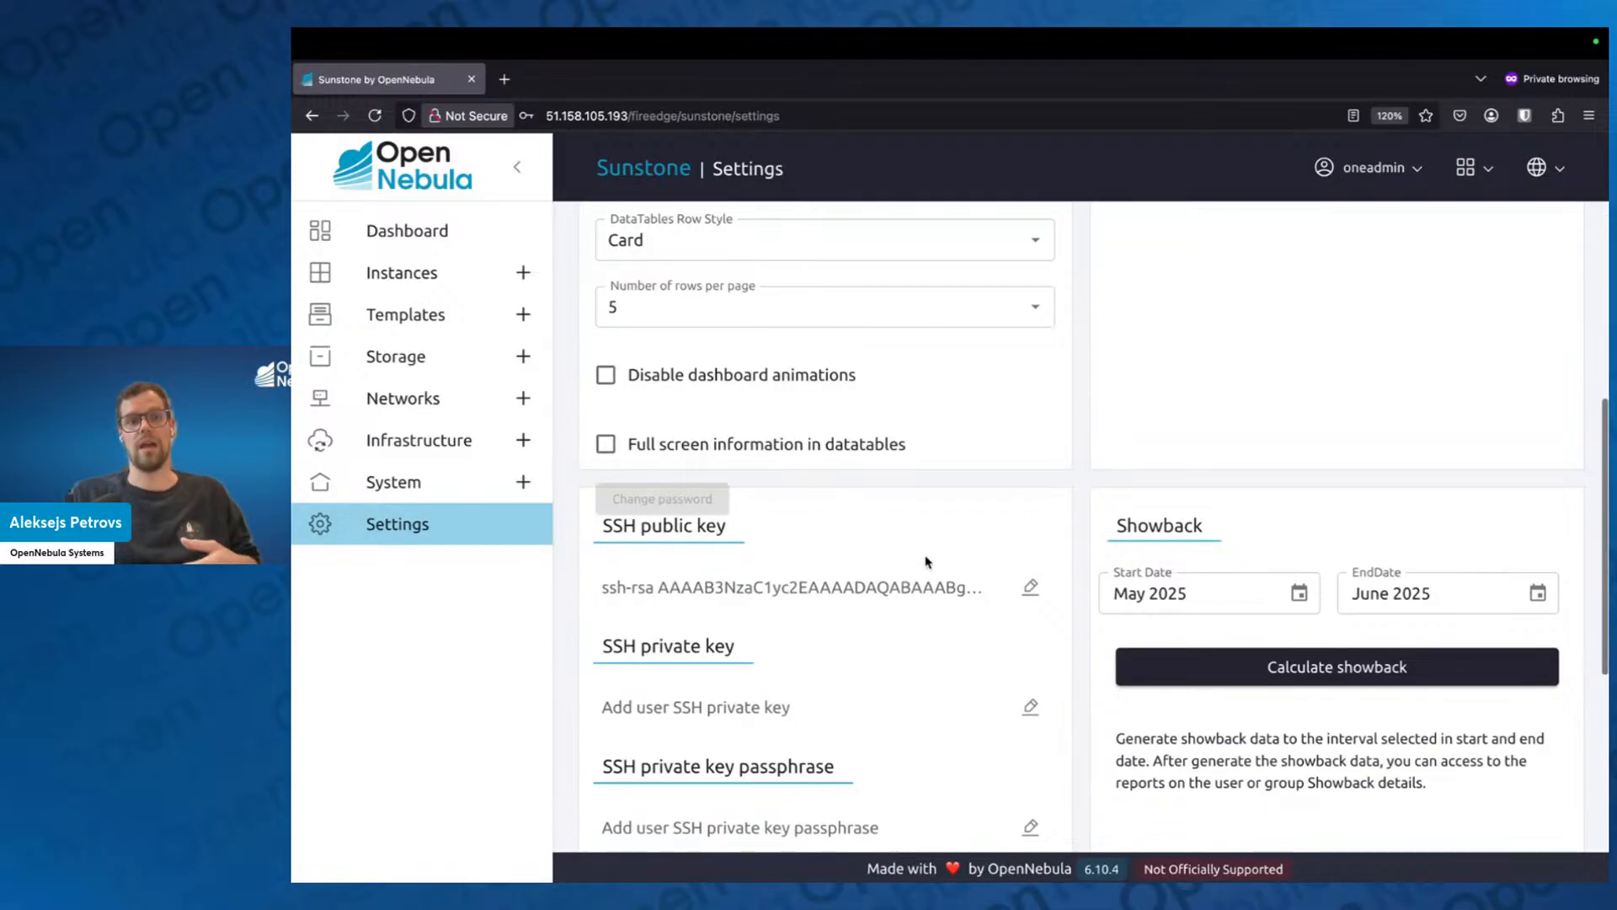
scroll(884, 581, down, 1)
scroll(783, 569, down, 1)
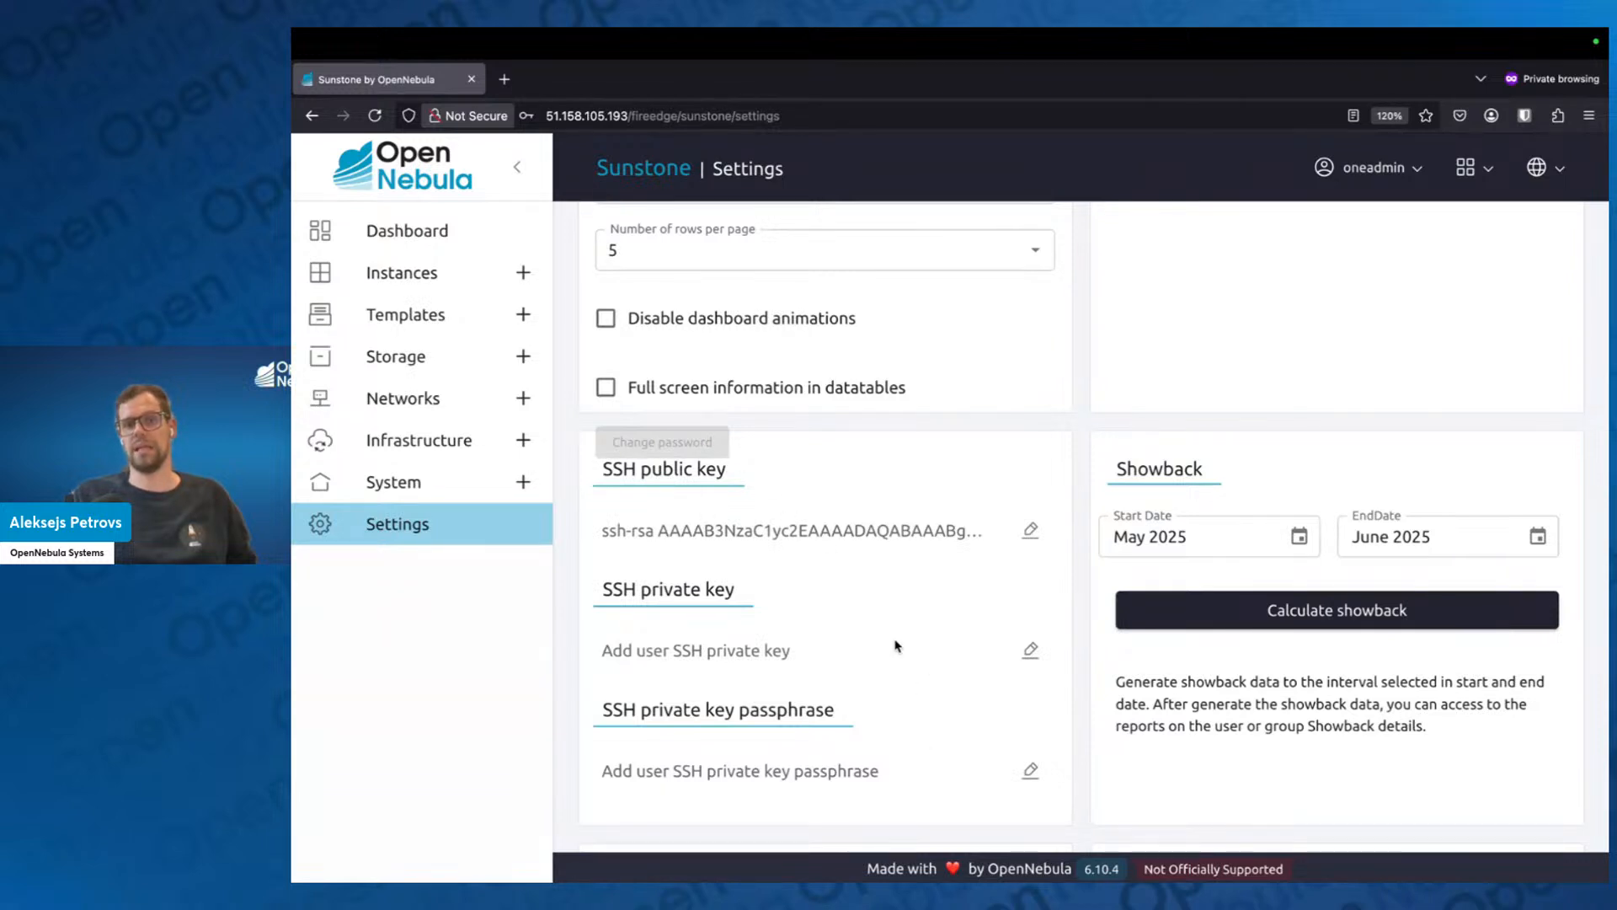
scroll(896, 640, up, 1)
scroll(1050, 513, up, 4)
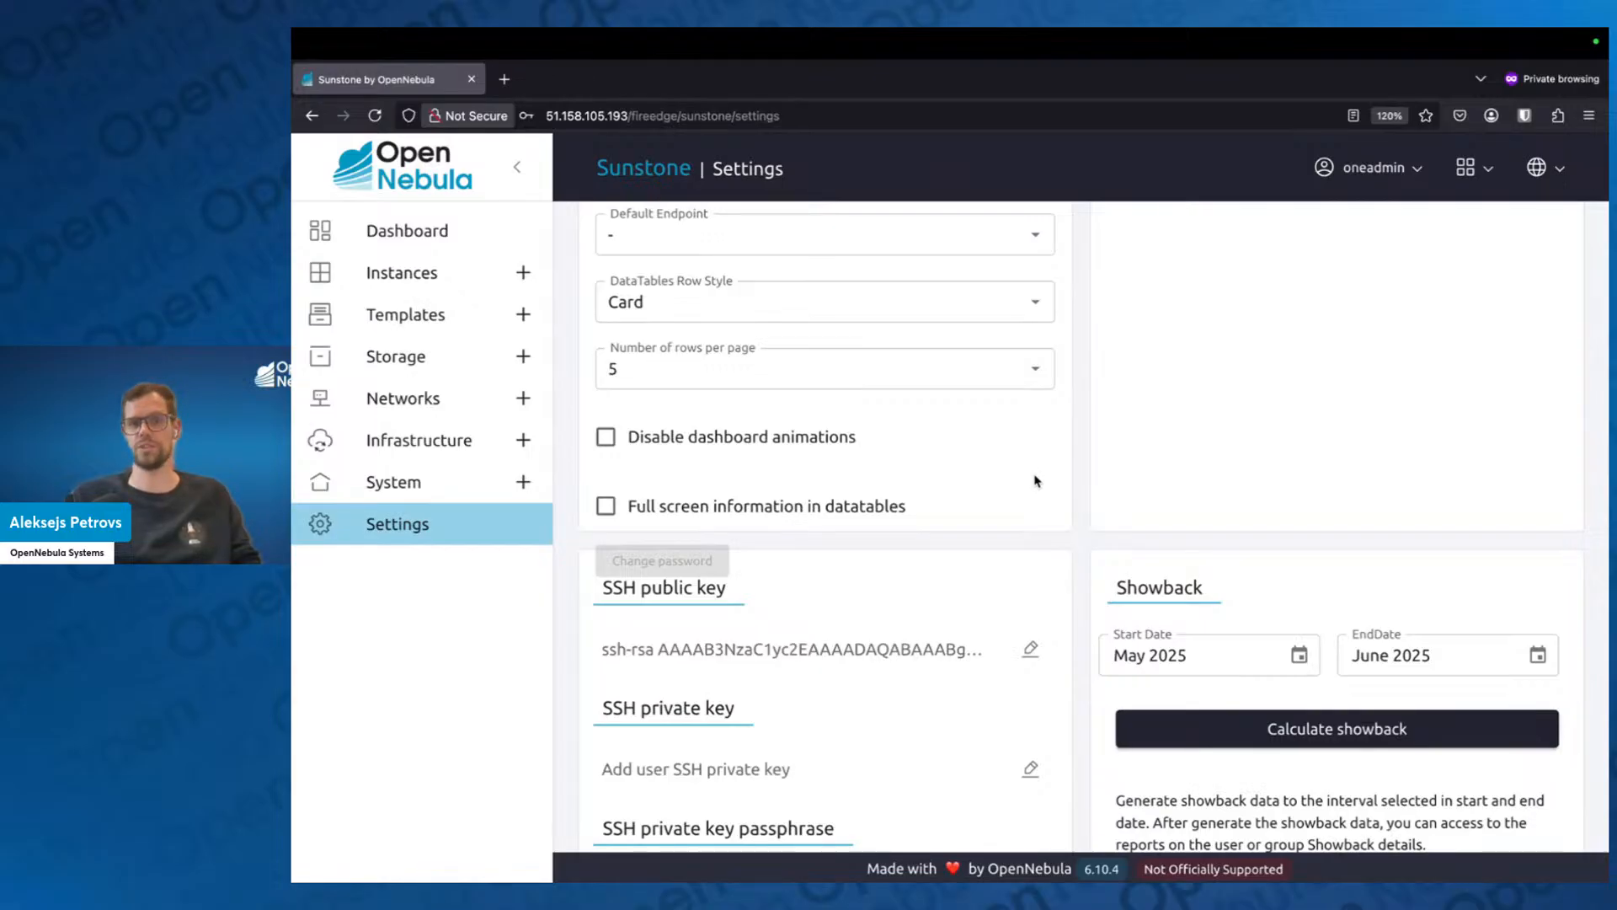
Set the number of rows per page to 10 in the UI configuration.
scroll(1036, 481, up, 5)
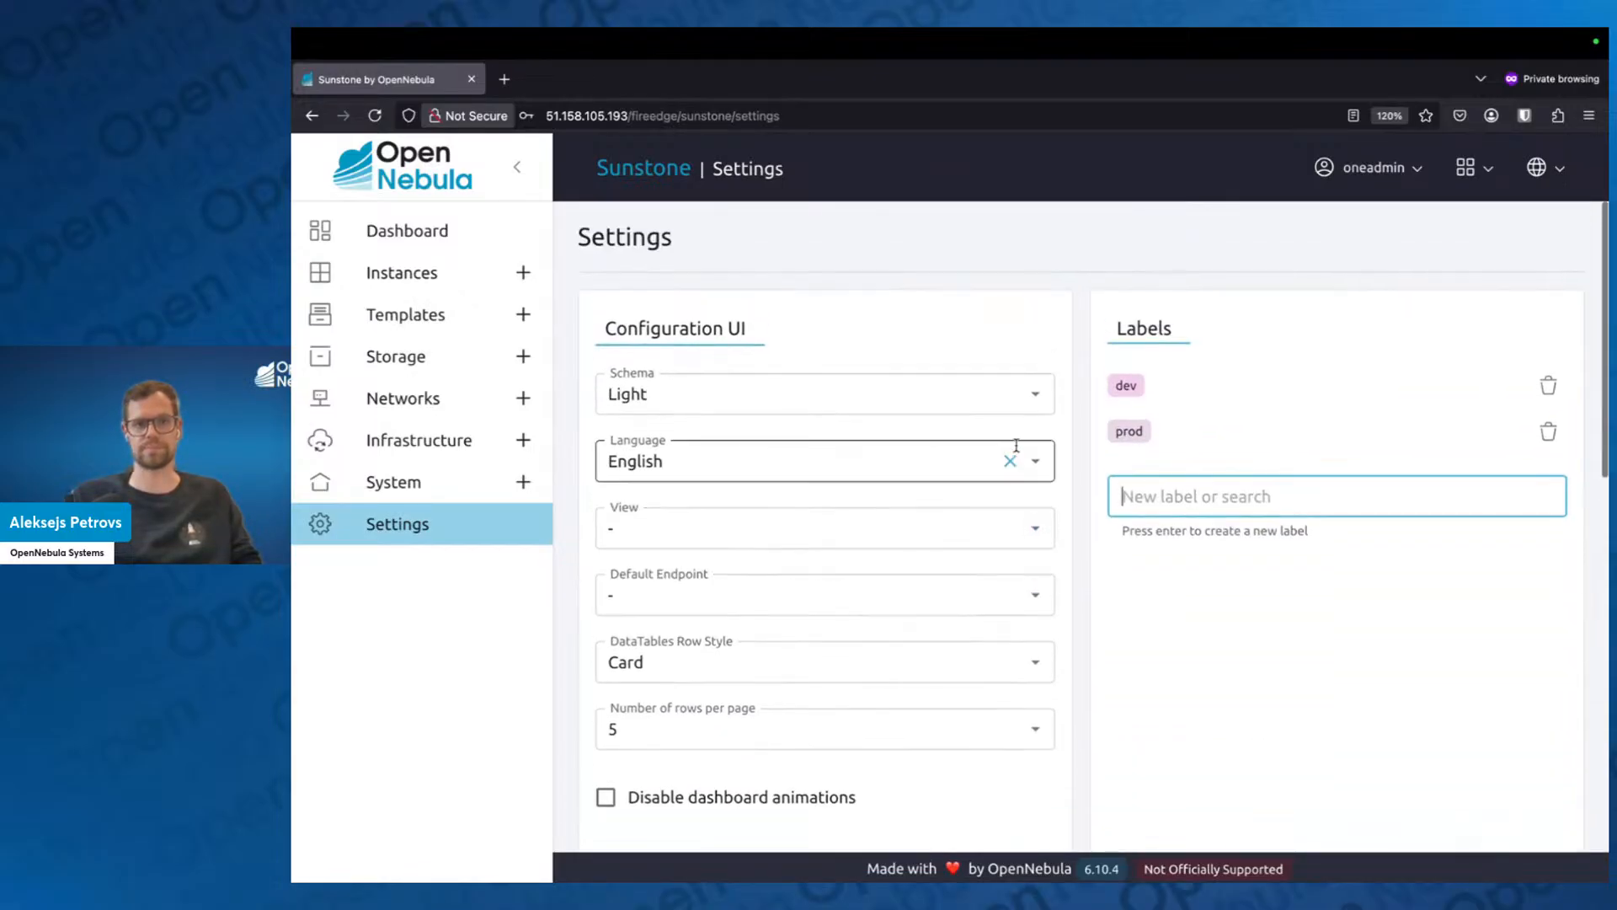
click(1038, 732)
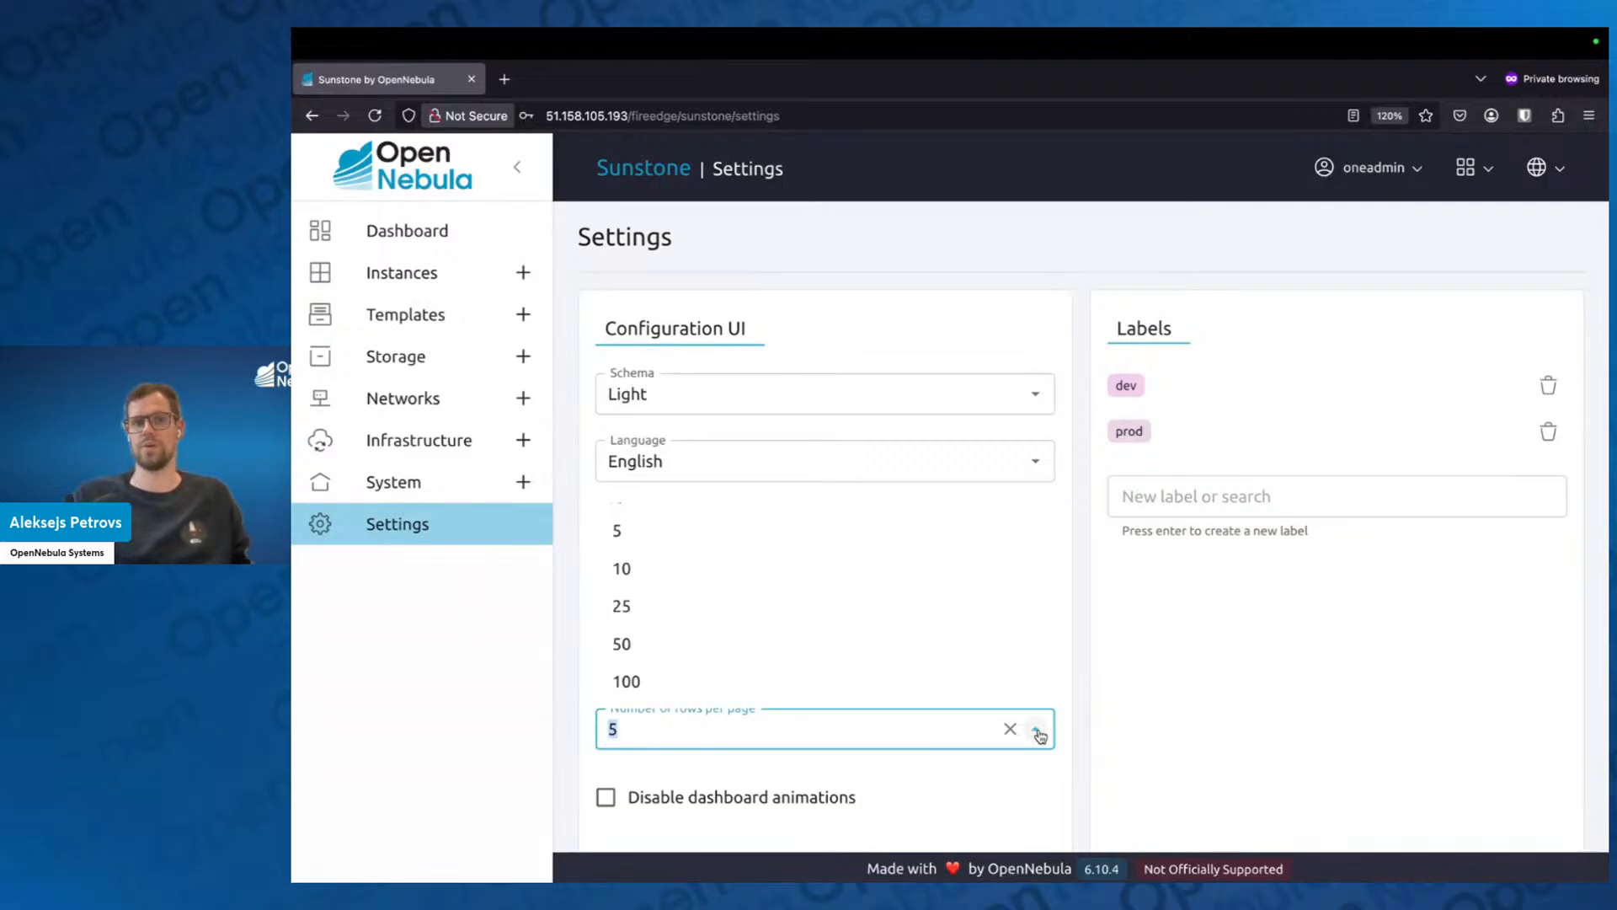
click(927, 573)
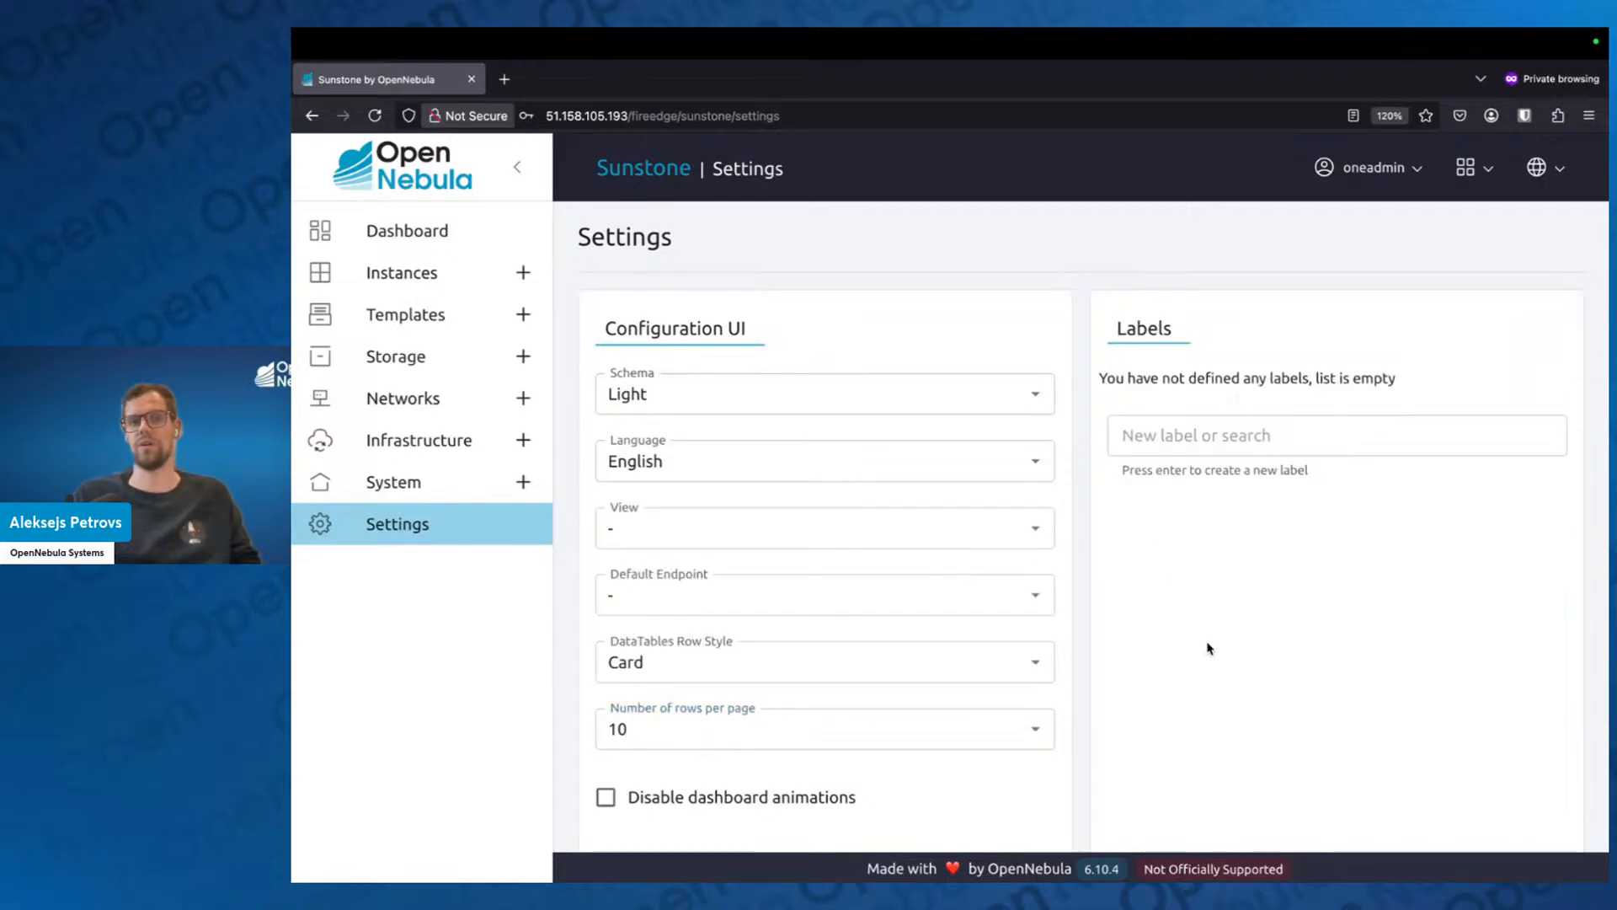
Look over the Login Token and Two Factor Authentication settings and return to the Dashboard.
scroll(1208, 648, down, 10)
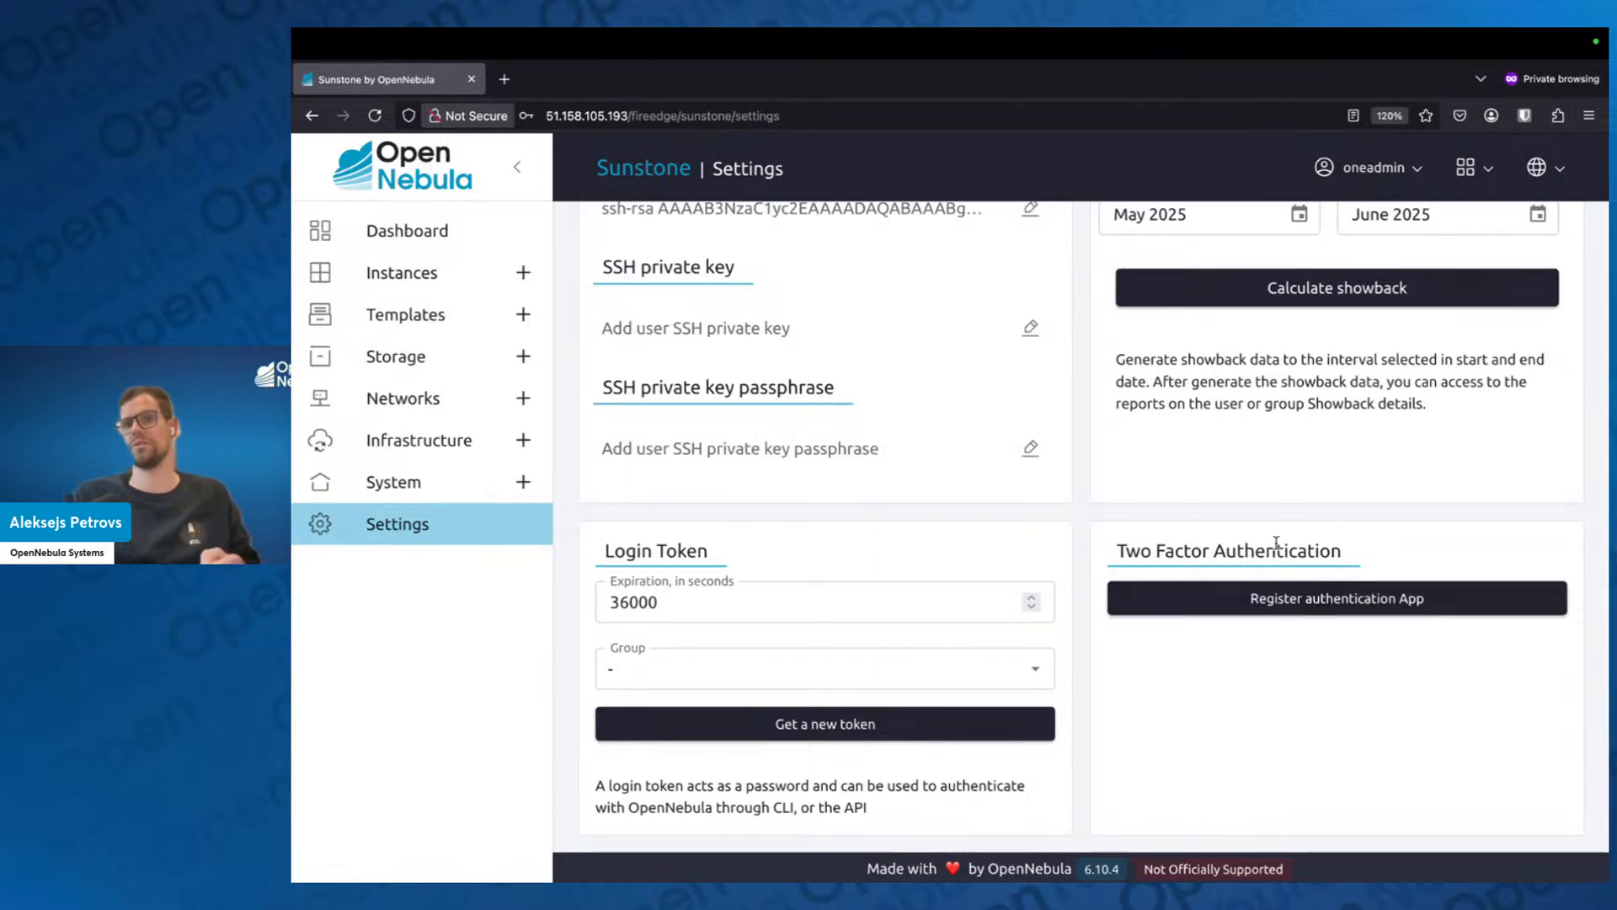
scroll(1274, 550, up, 1)
scroll(1275, 549, up, 10)
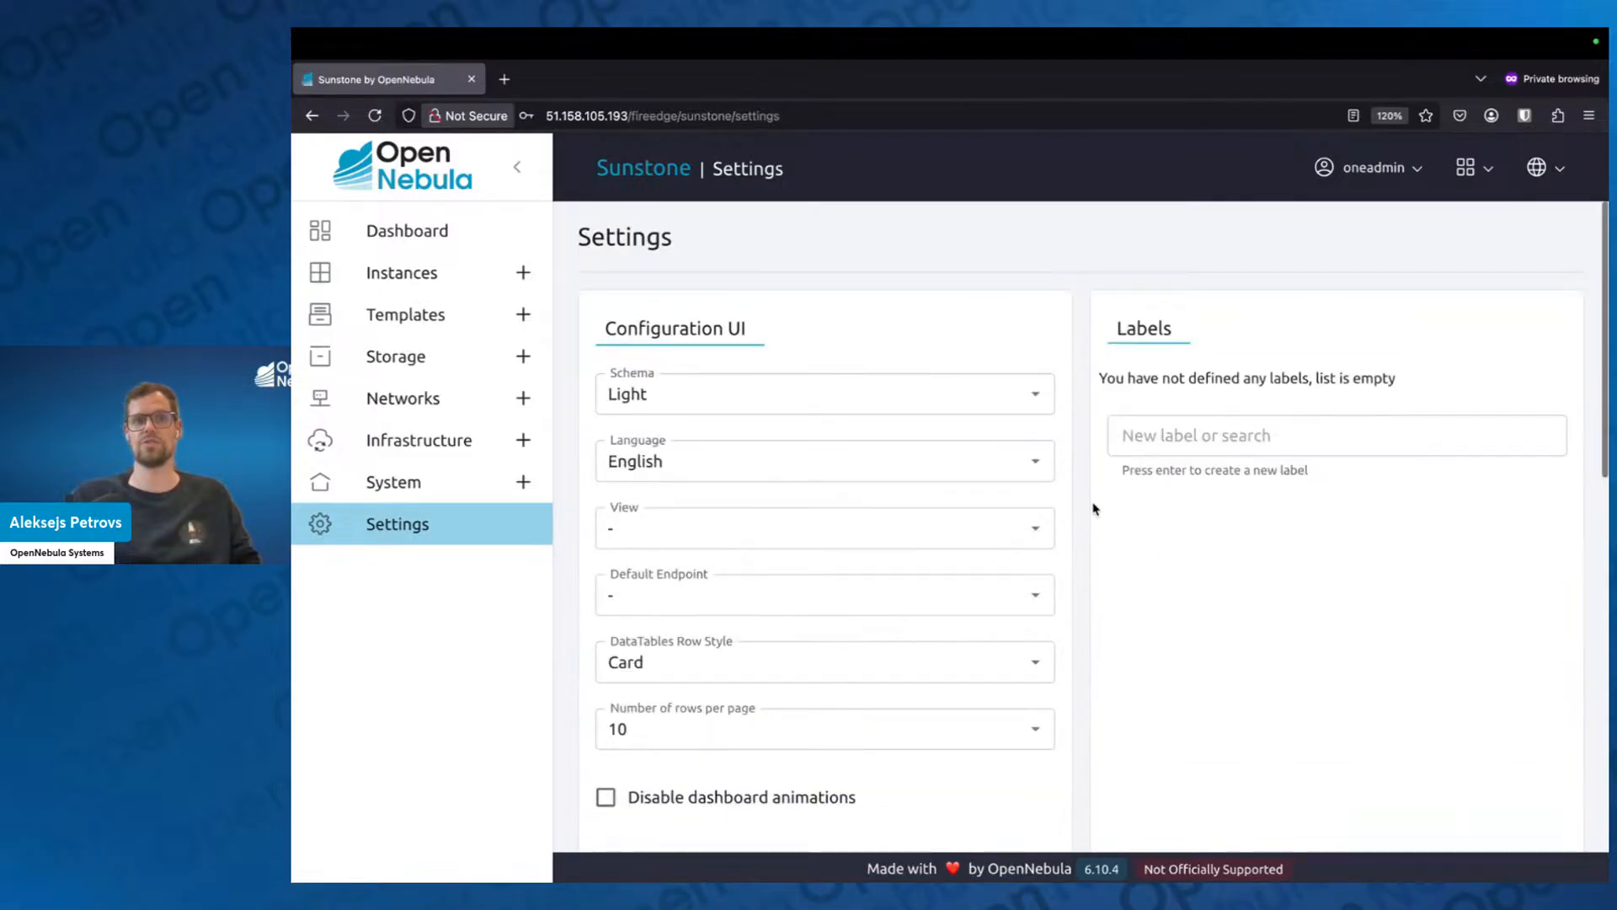
click(439, 246)
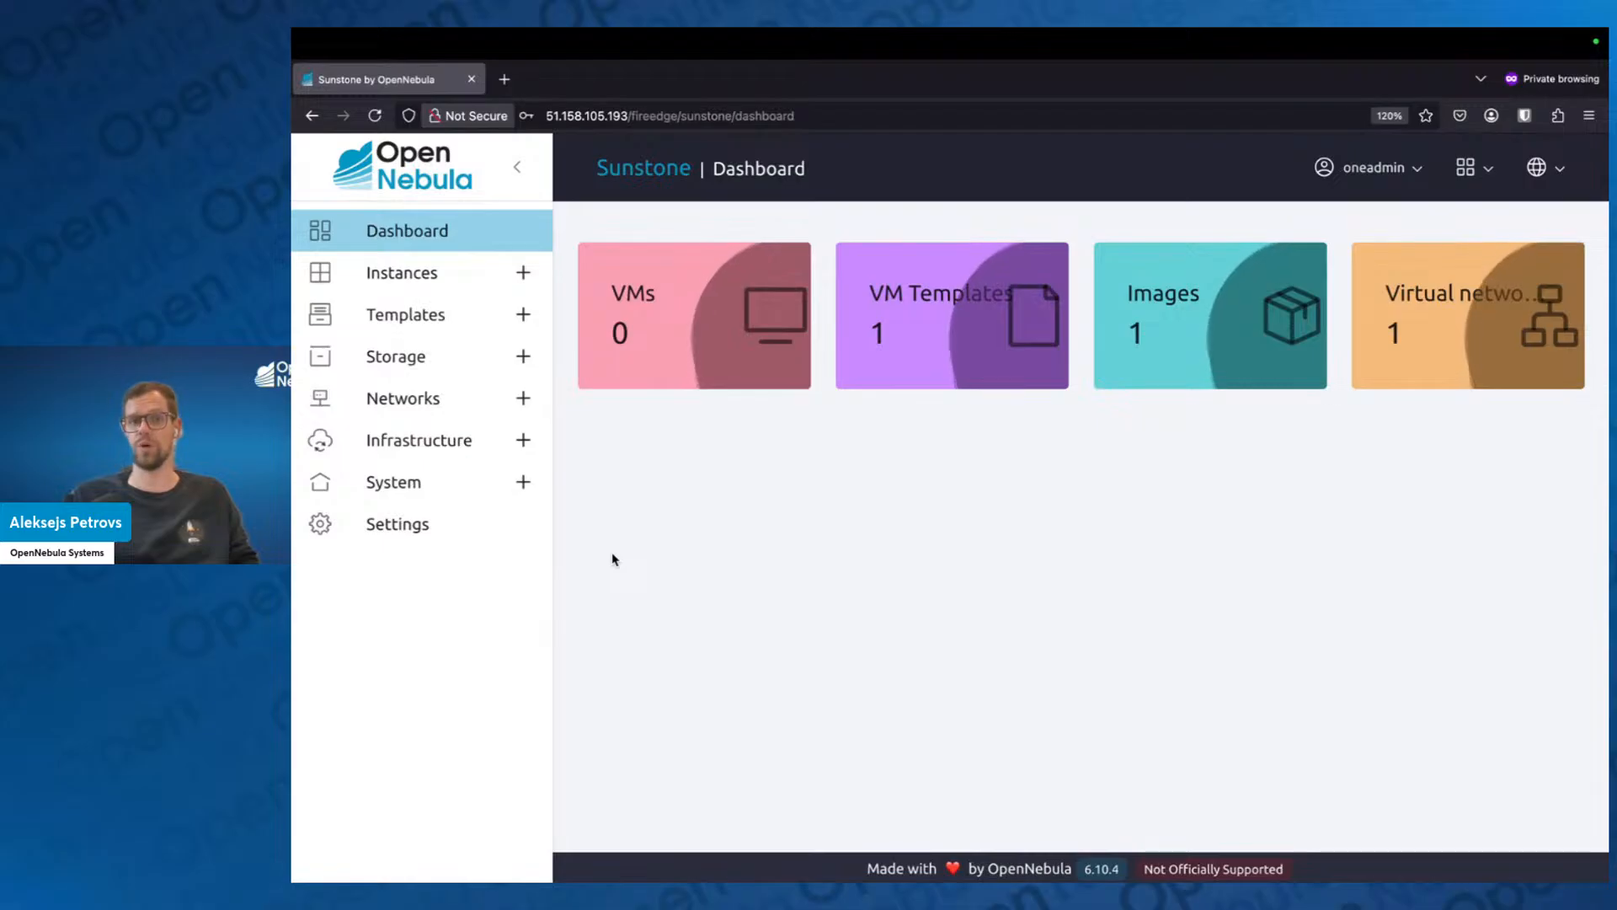
Switch to the Google Slides presentation and advance to the Virtual Networks slide.
key(ctrl+Left)
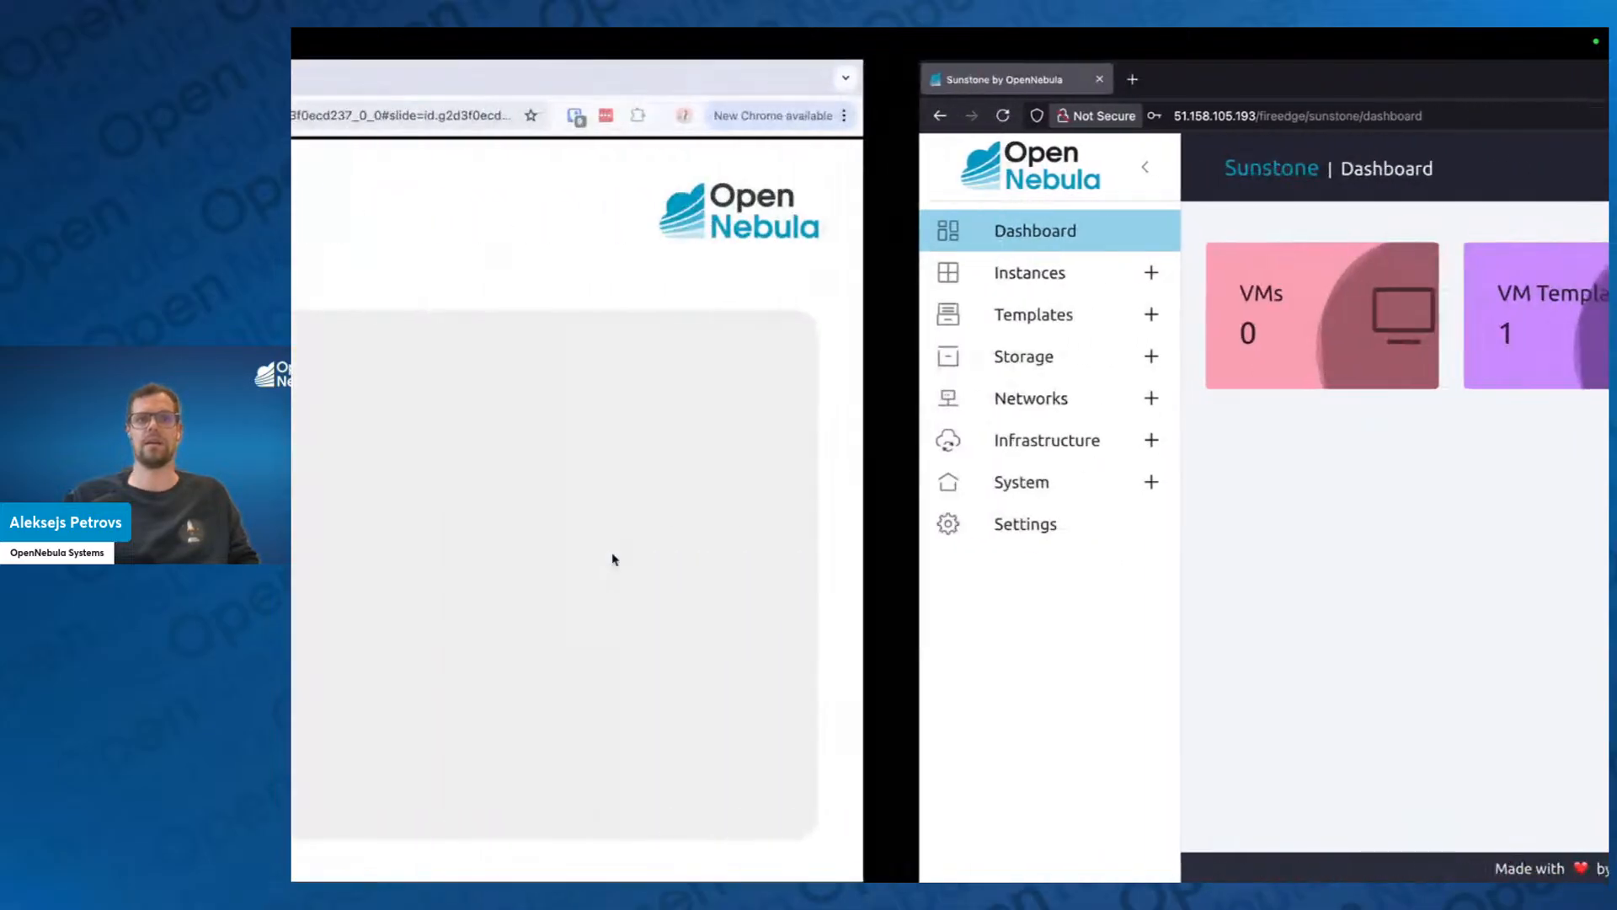
key(Right)
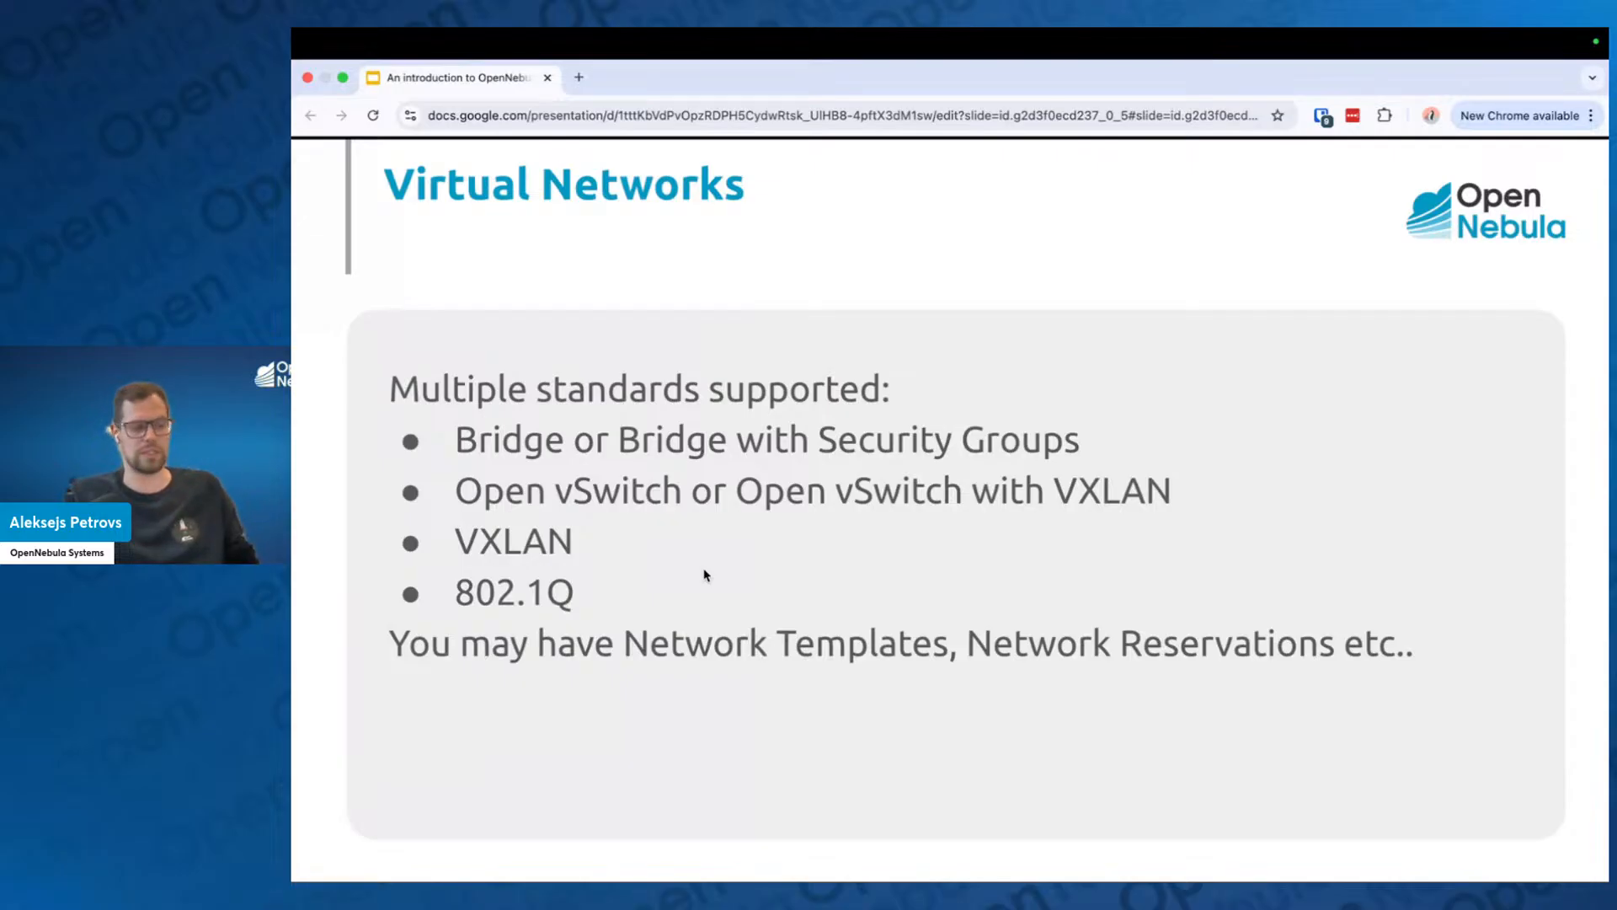
Switch back to Sunstone and open the list of virtual networks under Networks.
key(ctrl+Right)
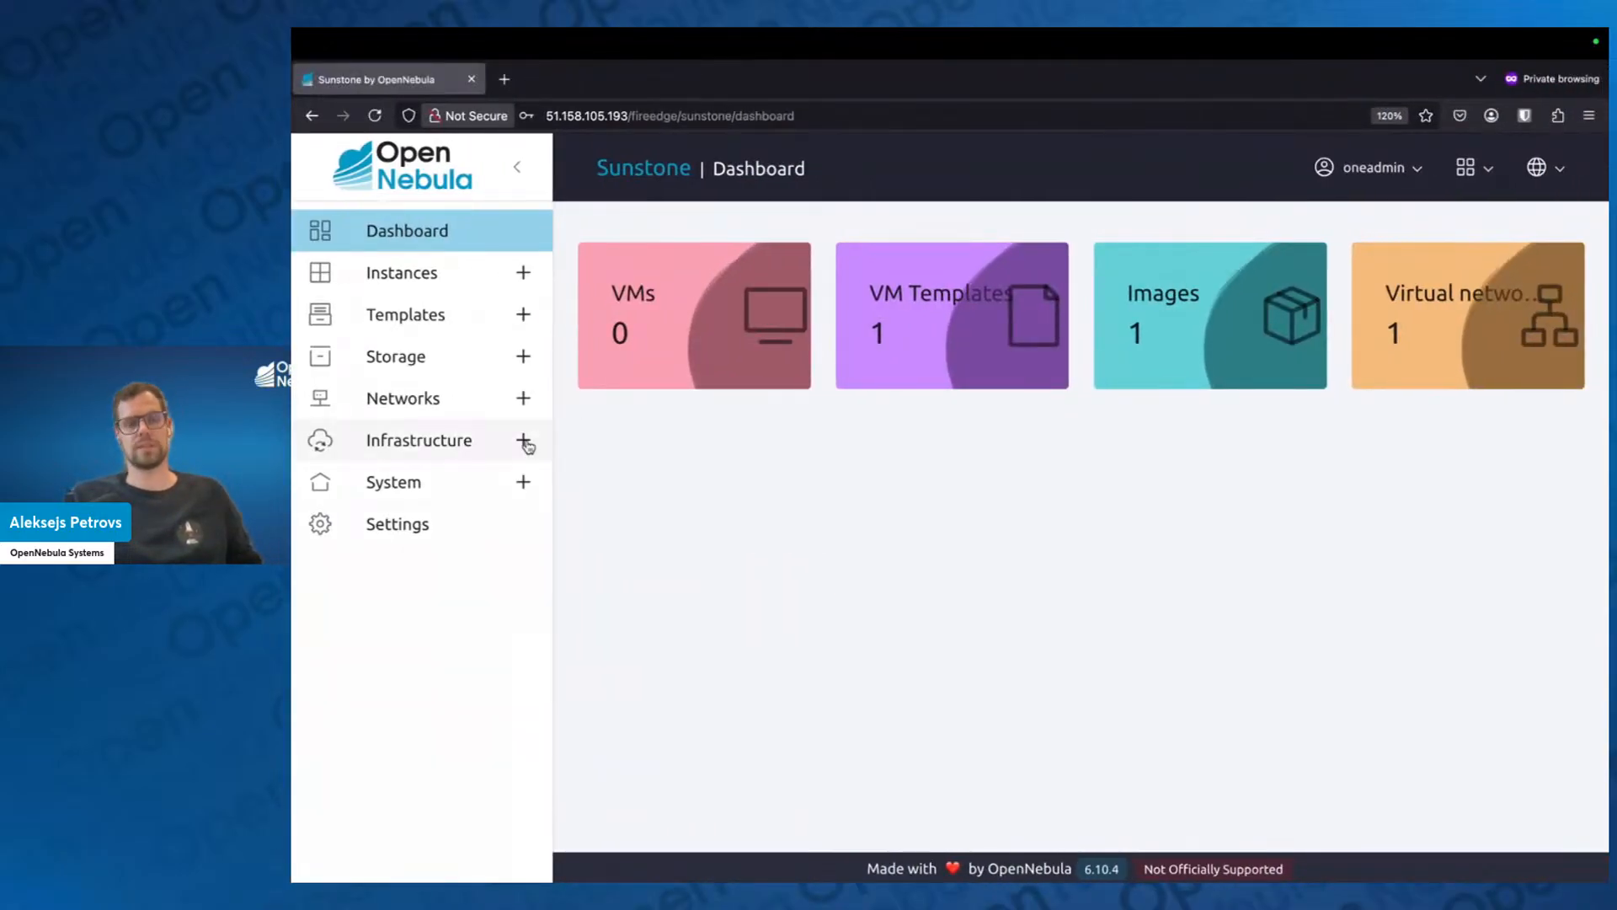
click(523, 398)
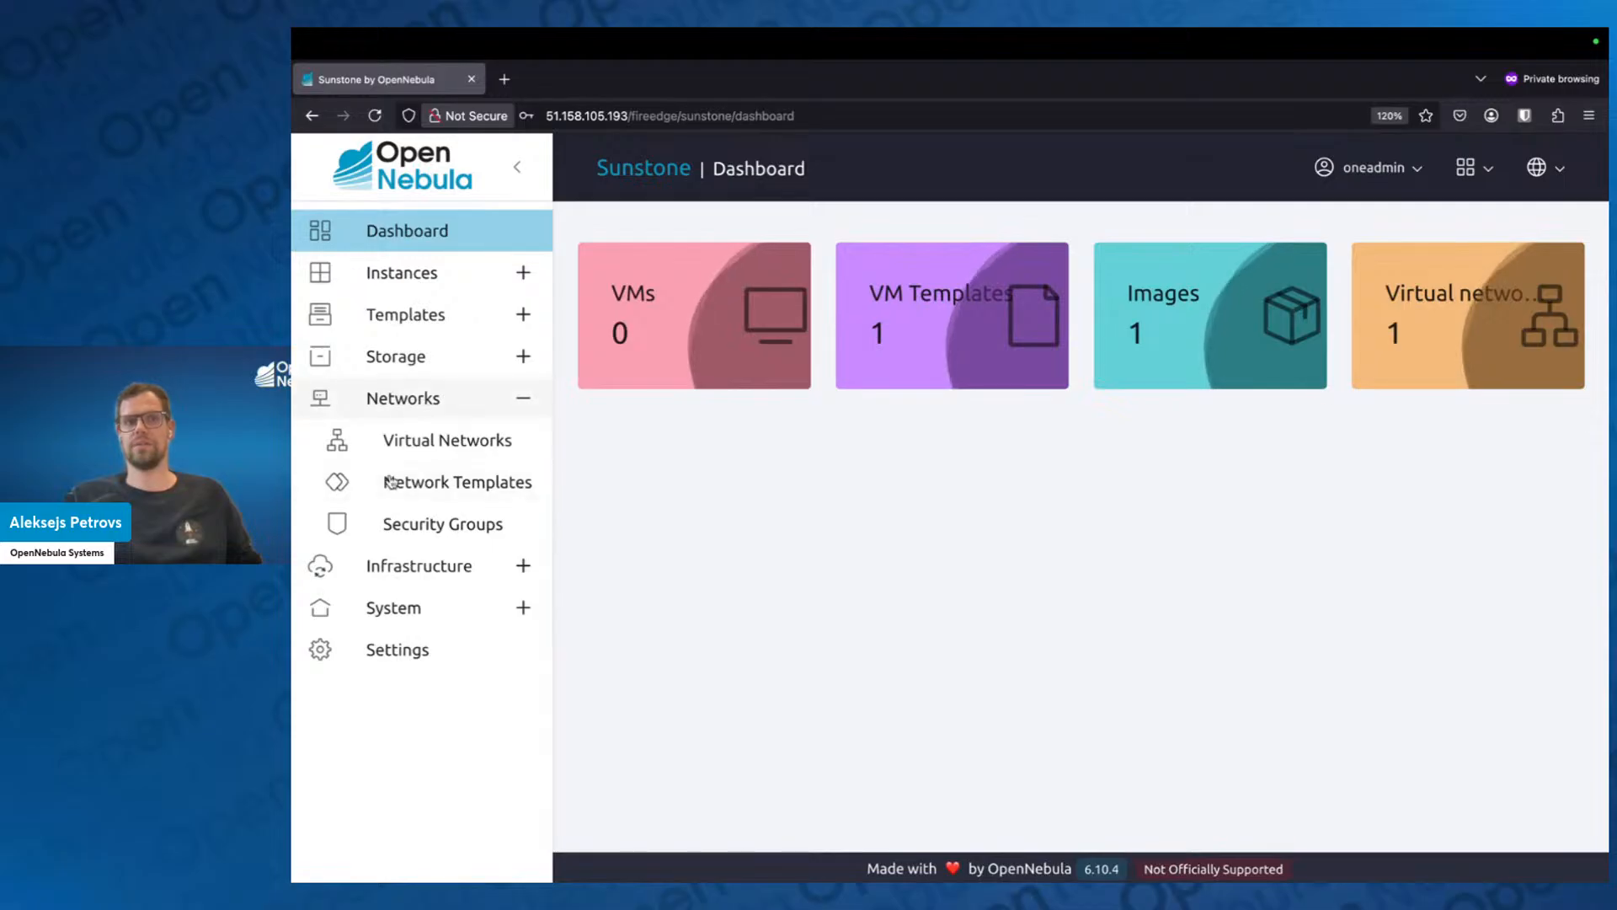
click(451, 438)
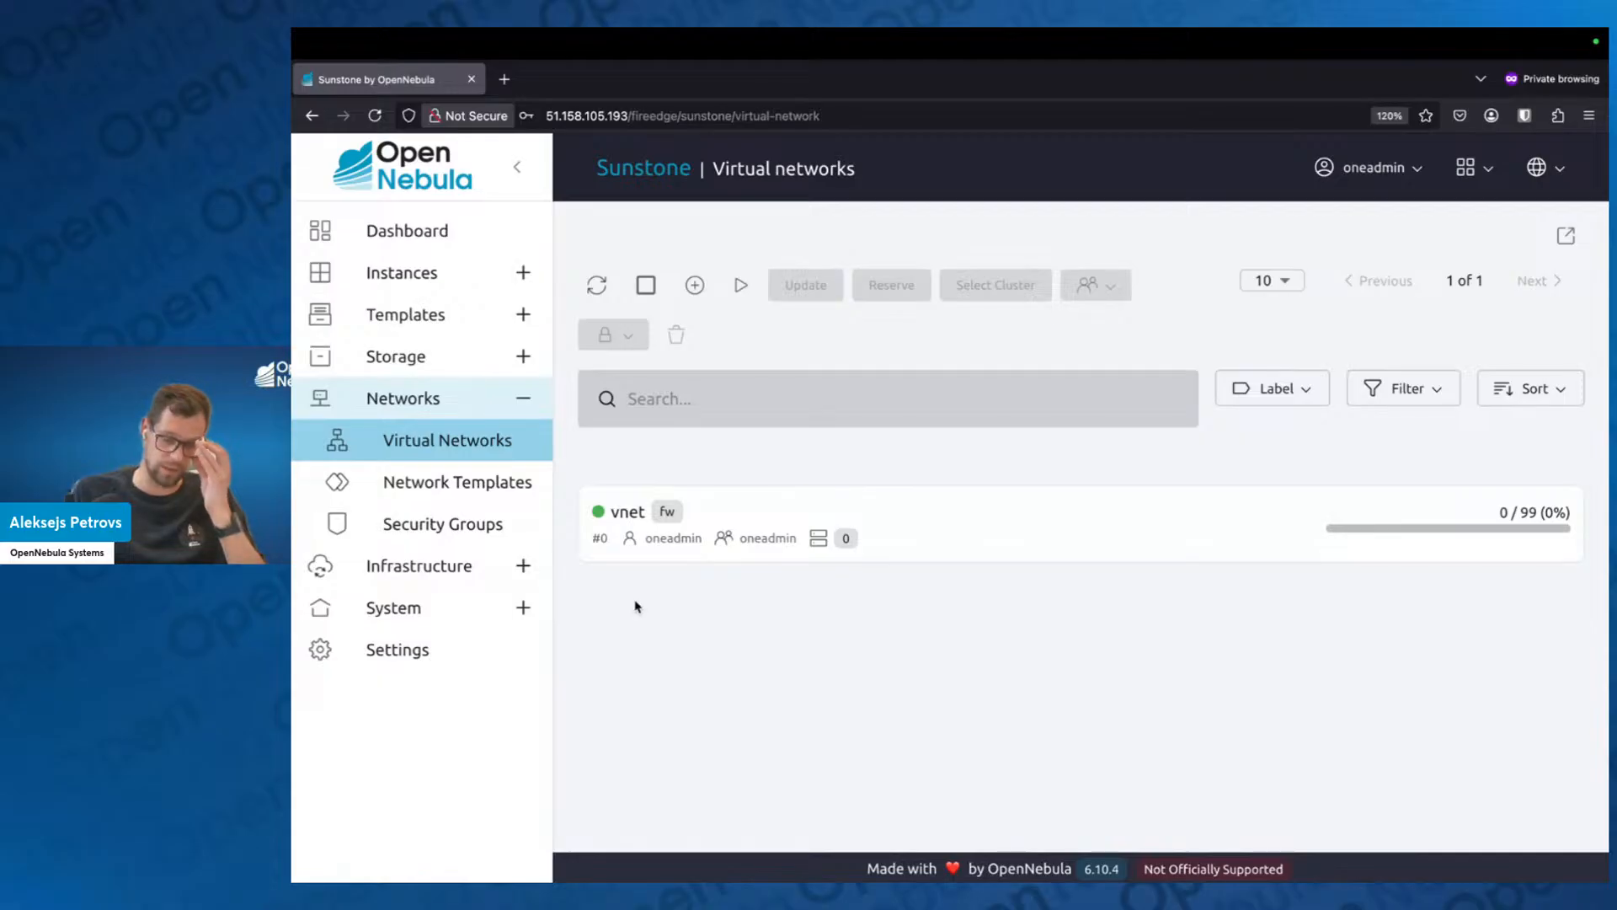
Review the supported network standards on the Virtual Networks slide in Google Slides and return to Sunstone.
key(ctrl+Left)
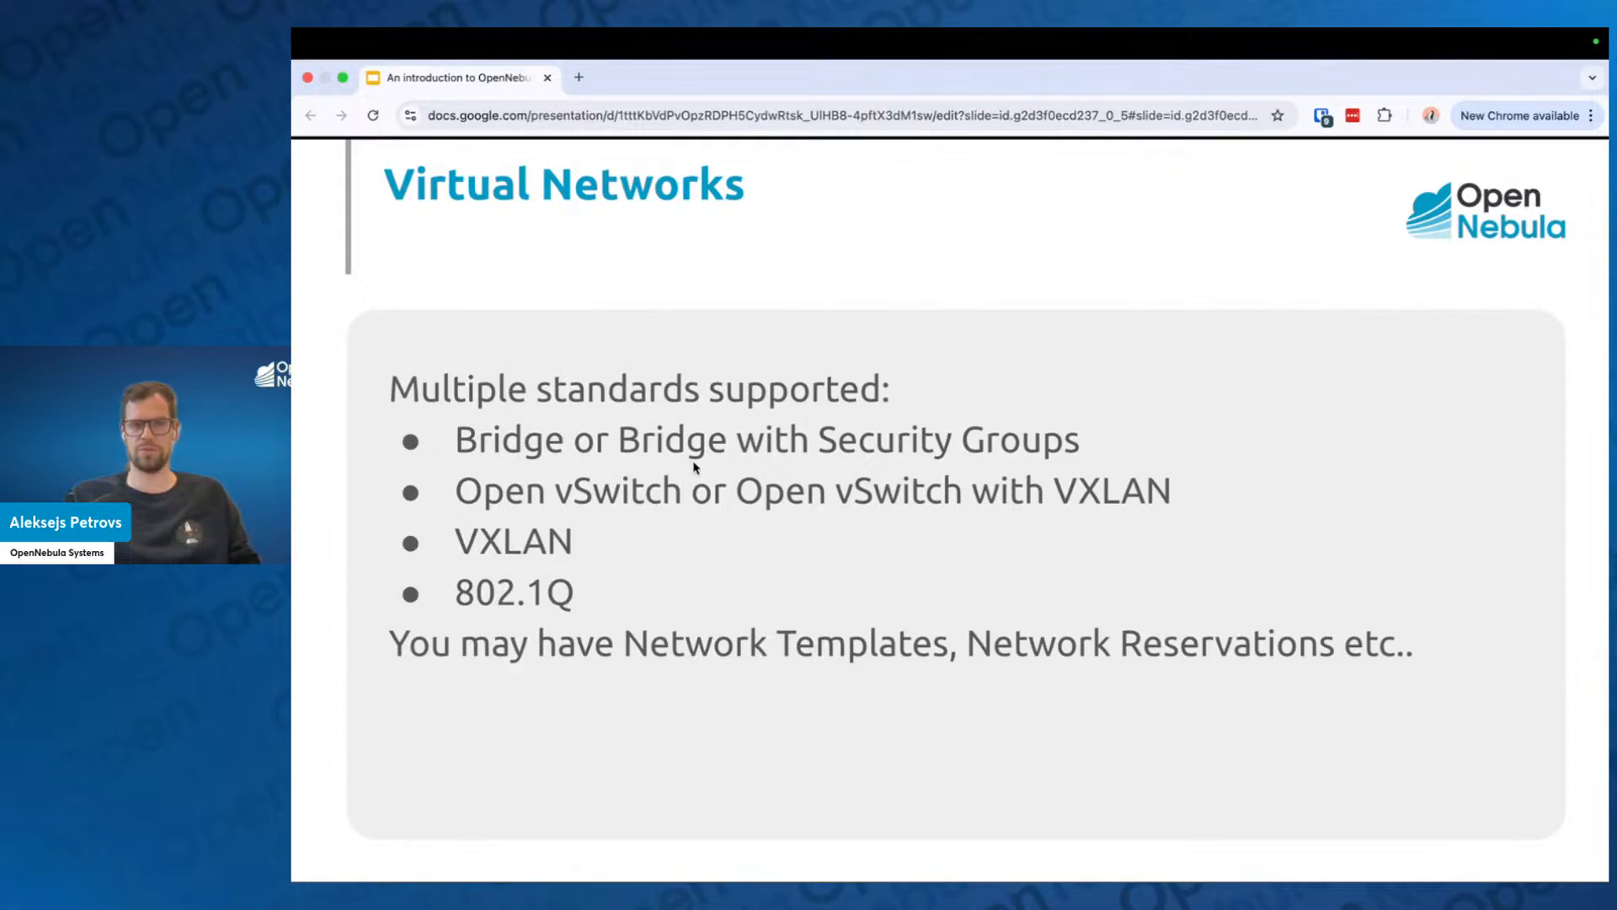
key(ctrl+Right)
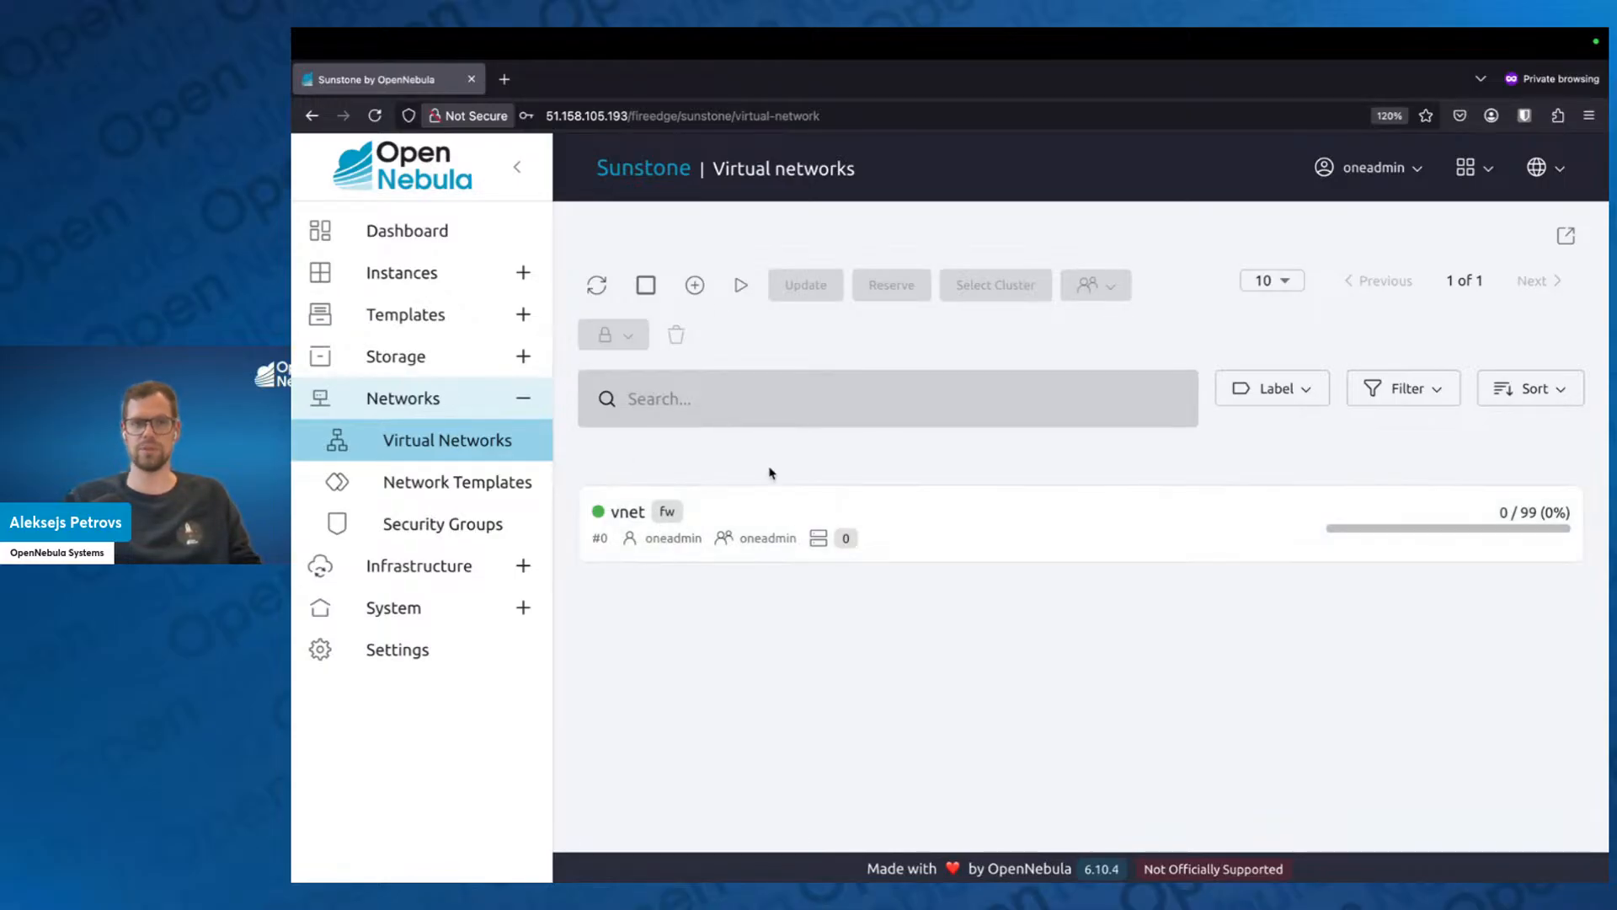
Start creating a new virtual network and name it vnet1.
click(695, 285)
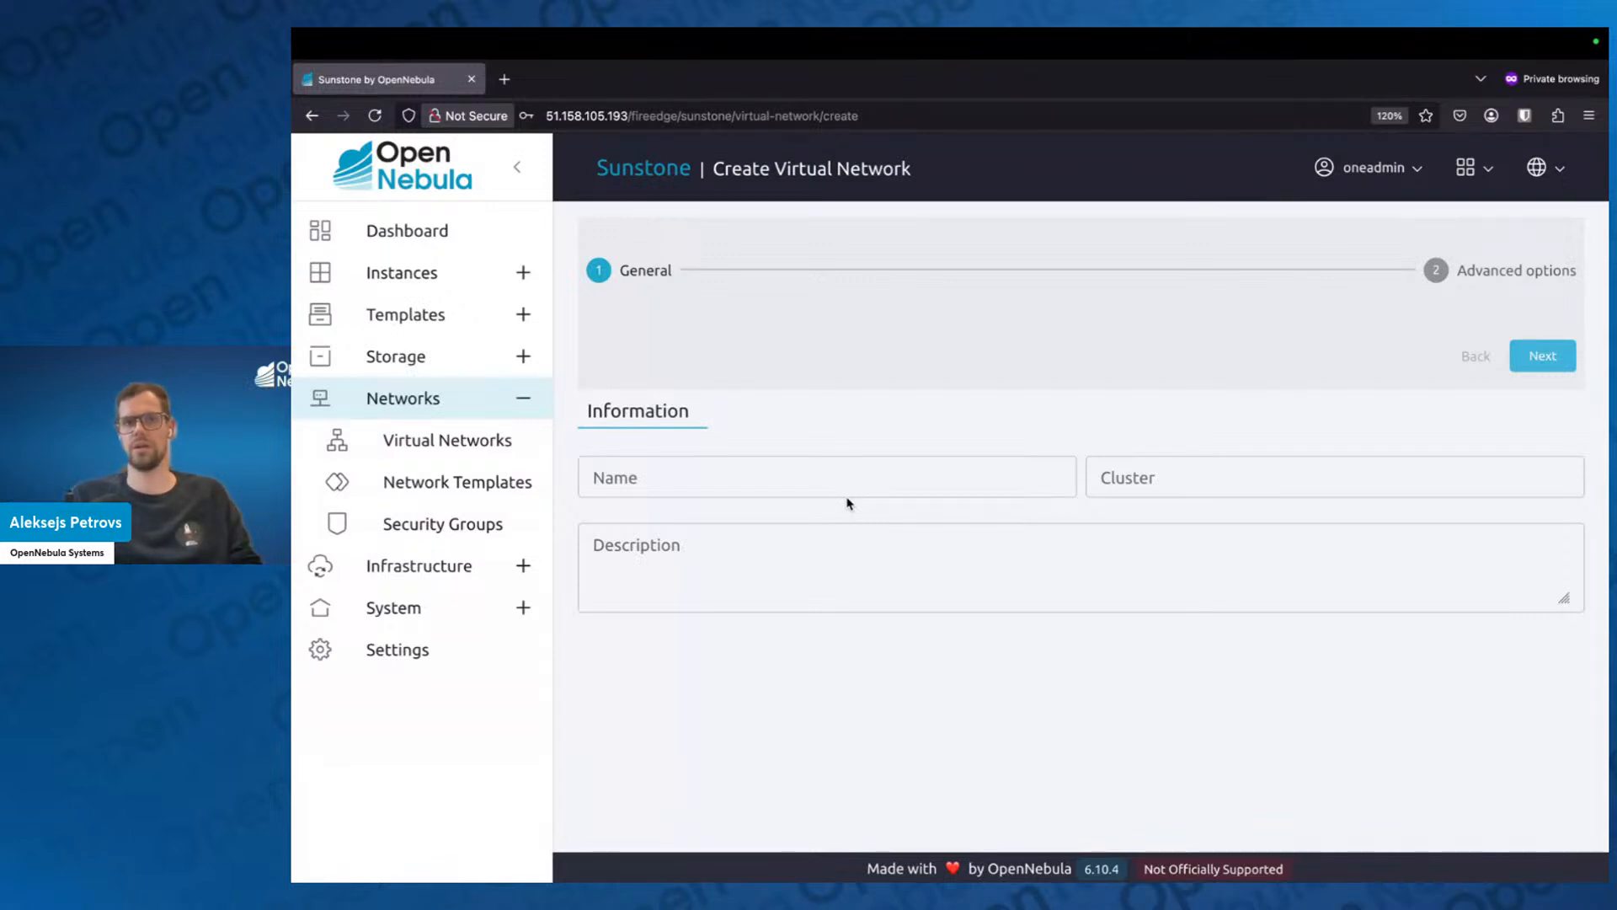
click(762, 477)
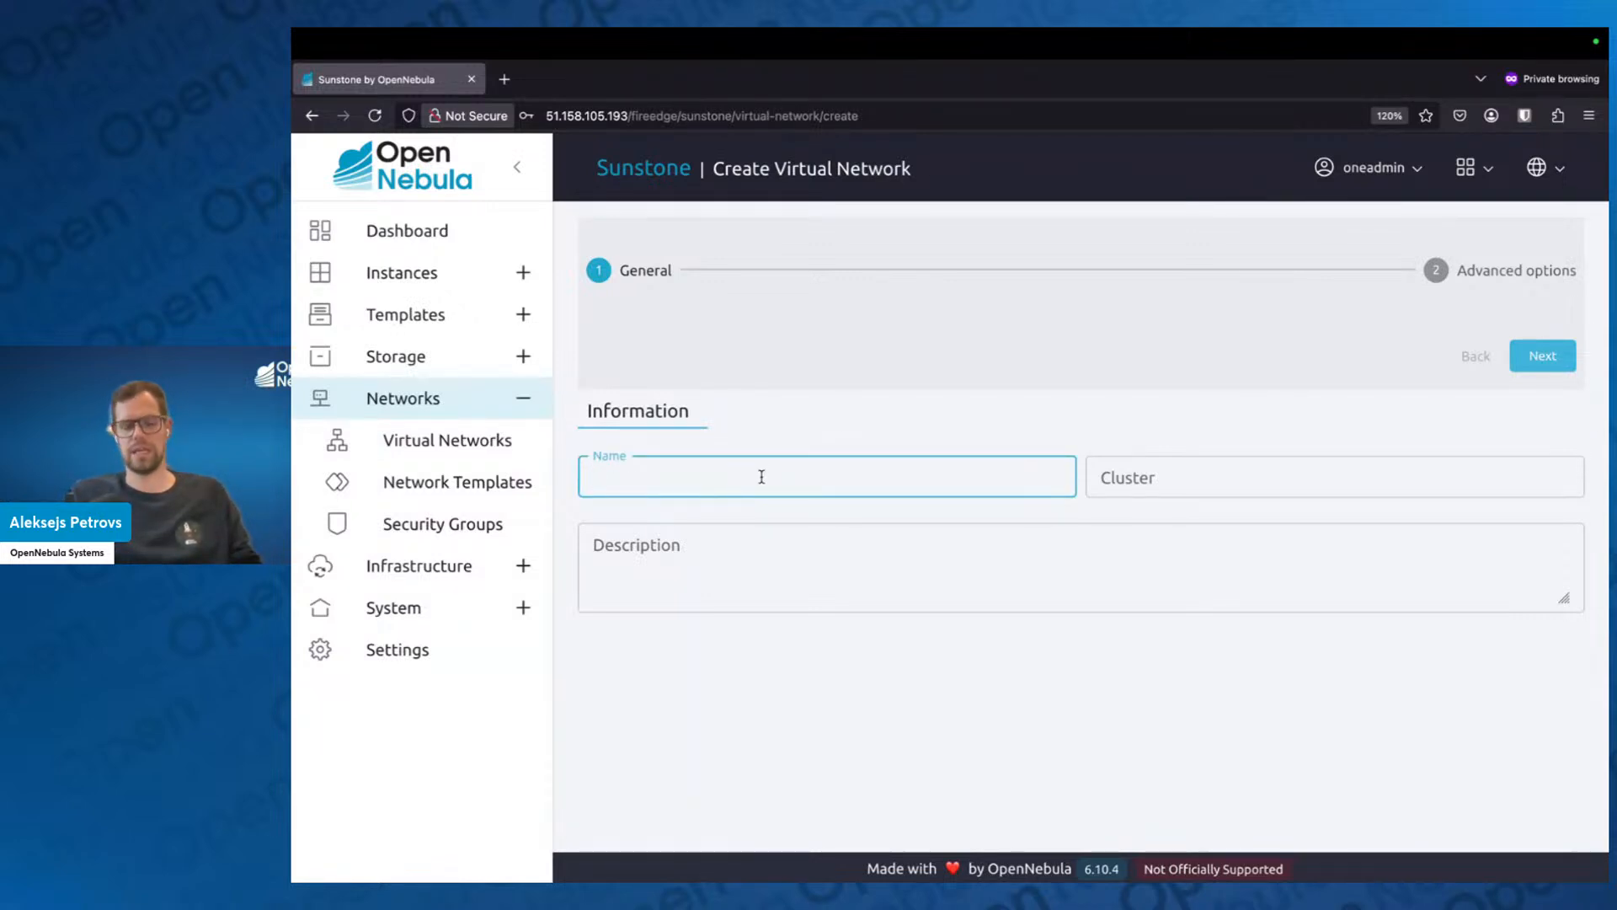
text(vnet1)
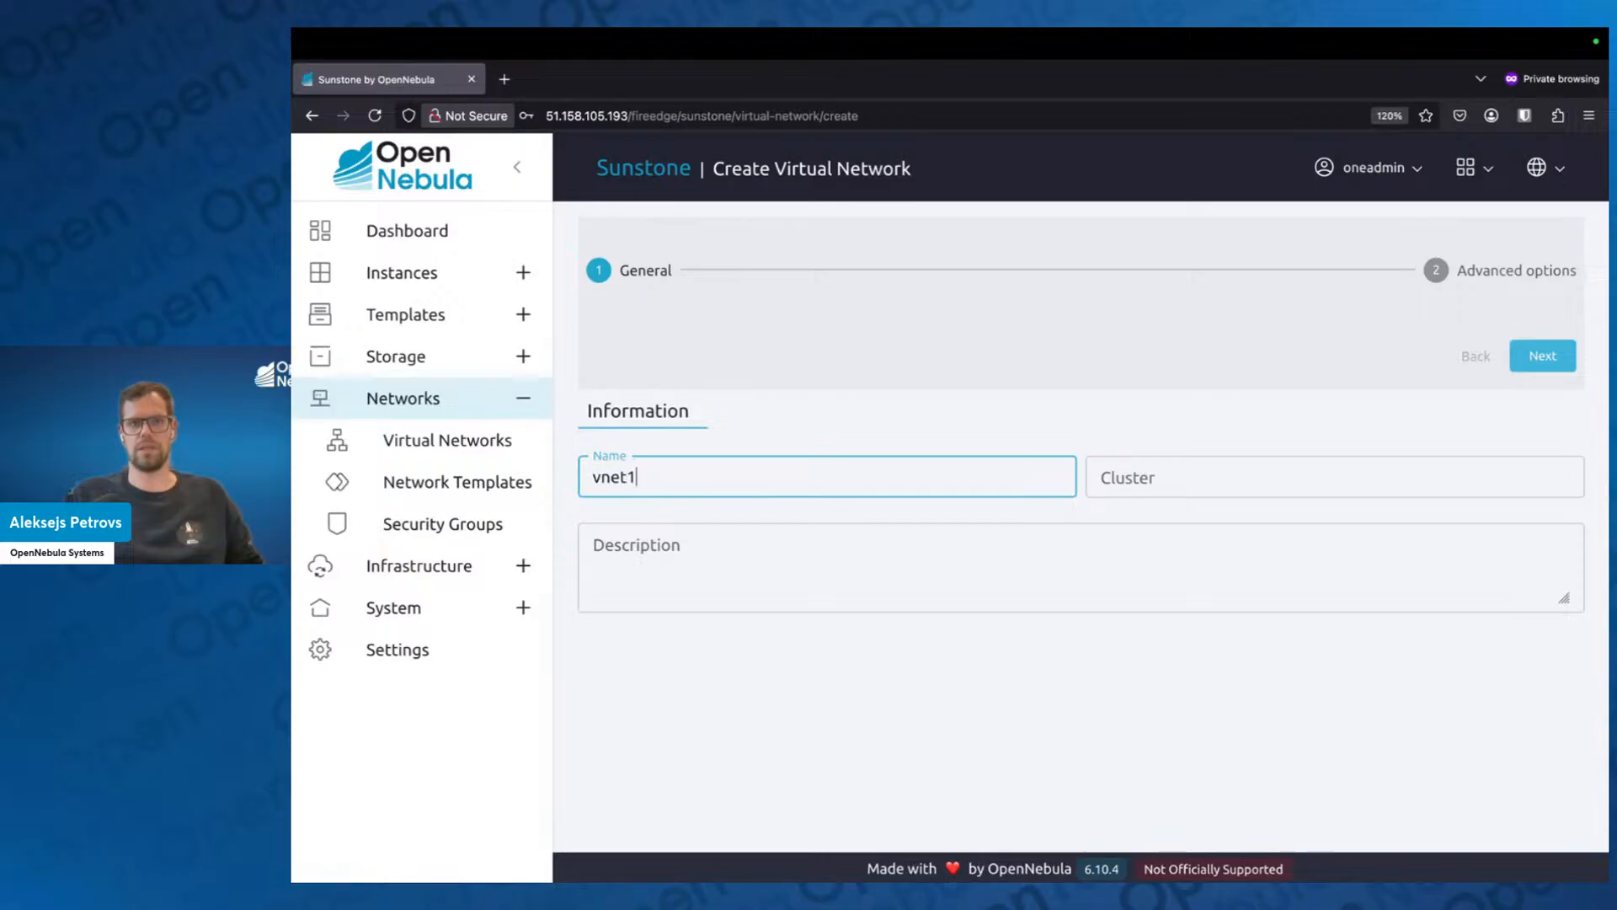
Try assigning the #0 default cluster to the new network and clear the cluster selection.
click(1219, 484)
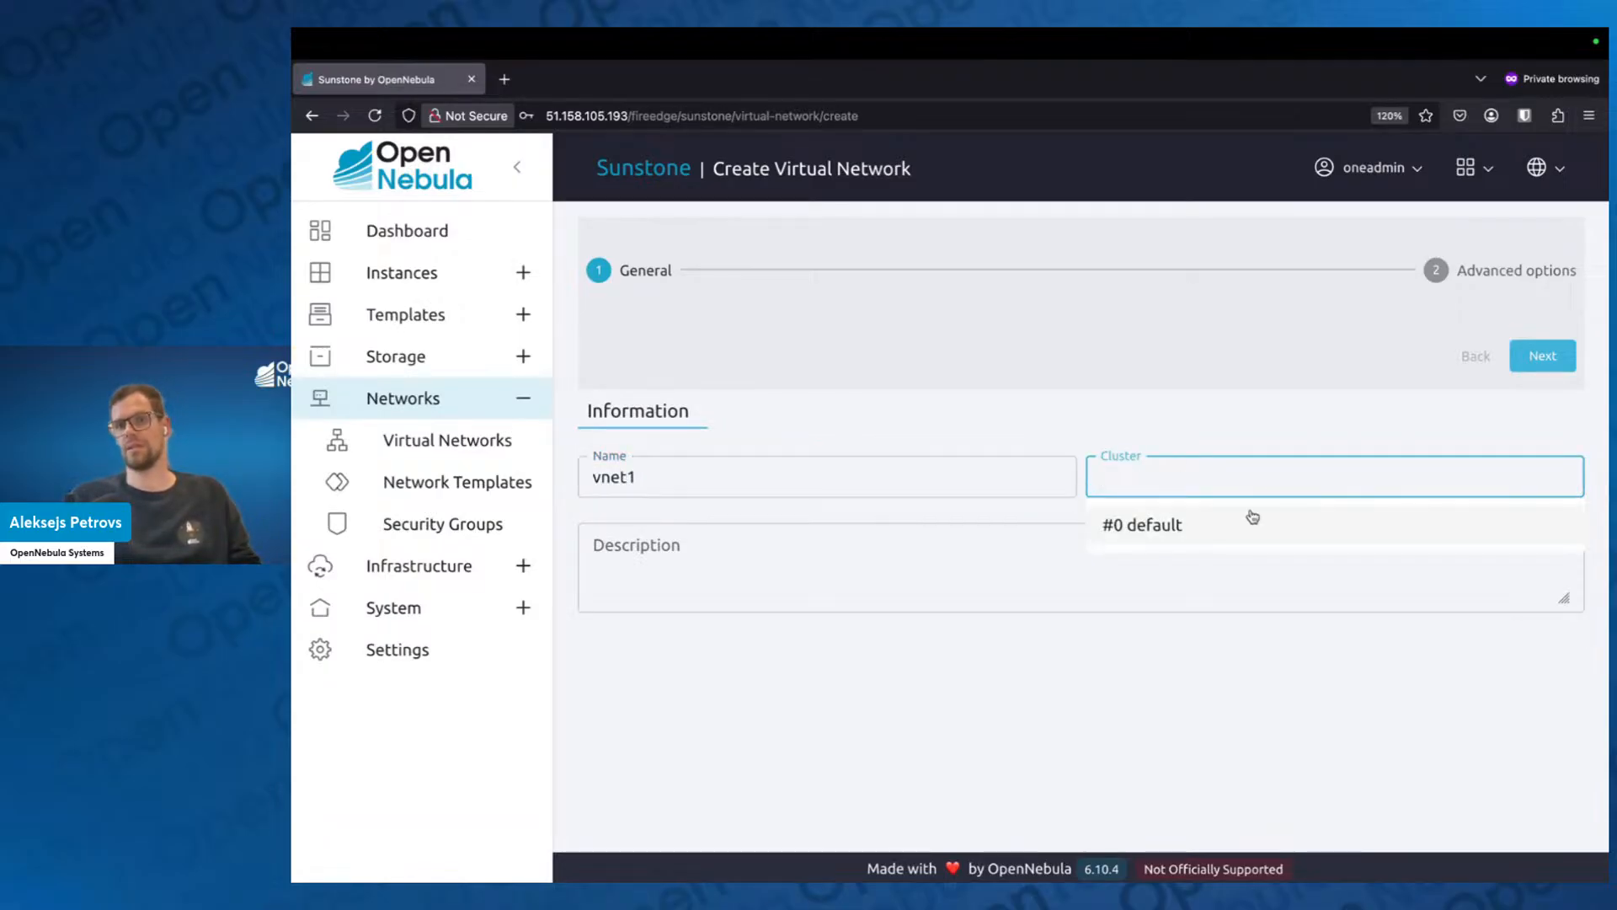
click(1148, 423)
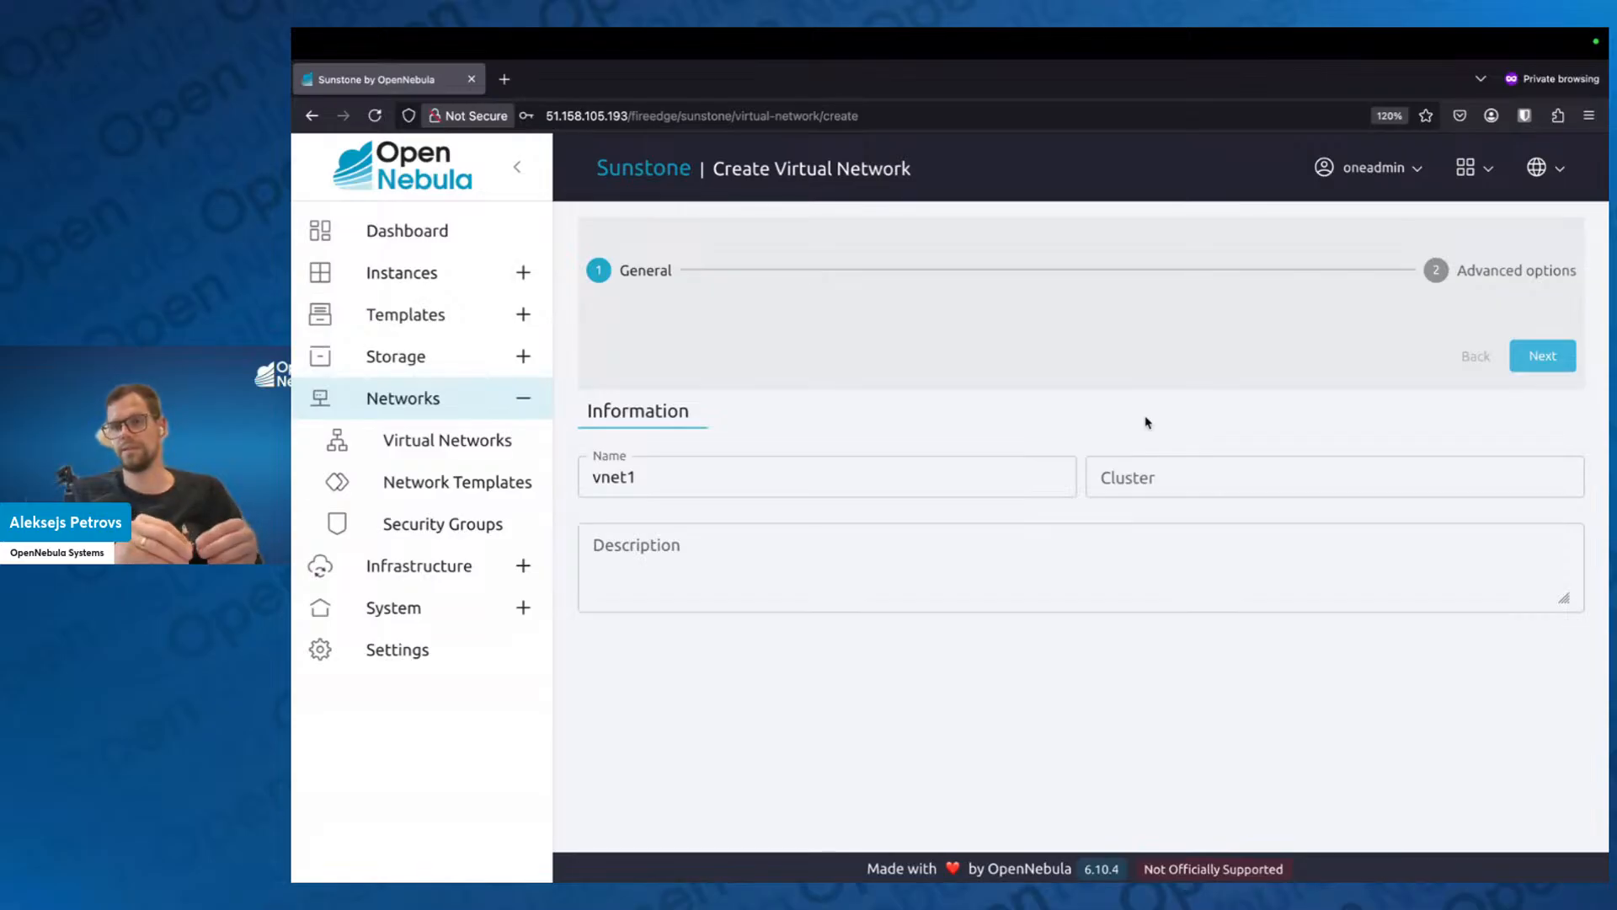
click(1166, 473)
click(1173, 528)
click(1141, 422)
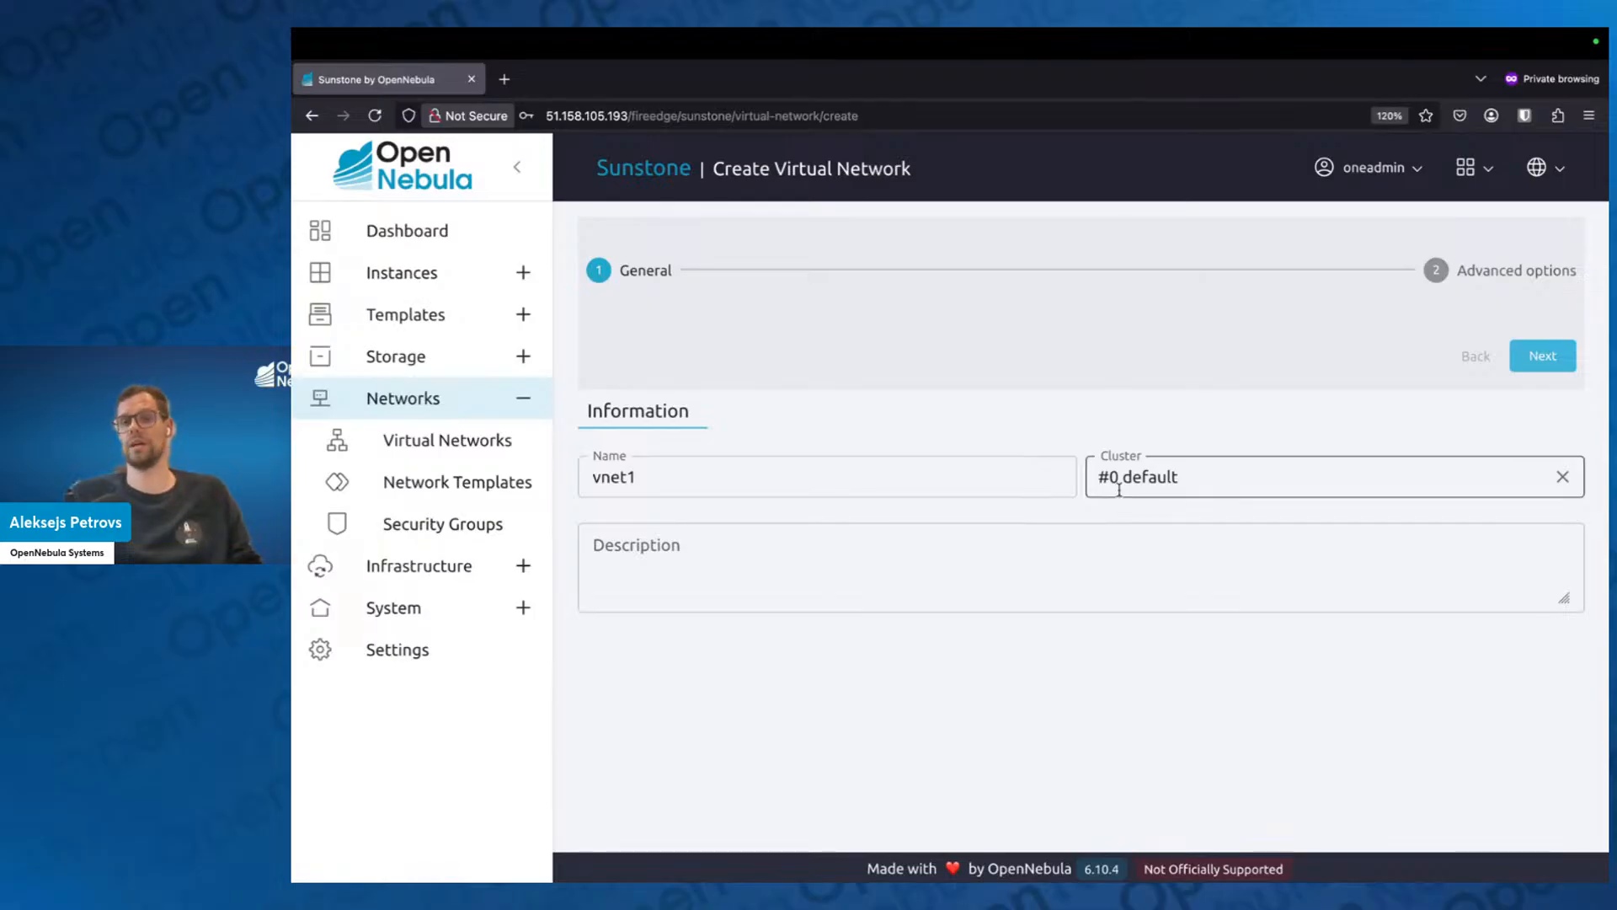
click(1561, 476)
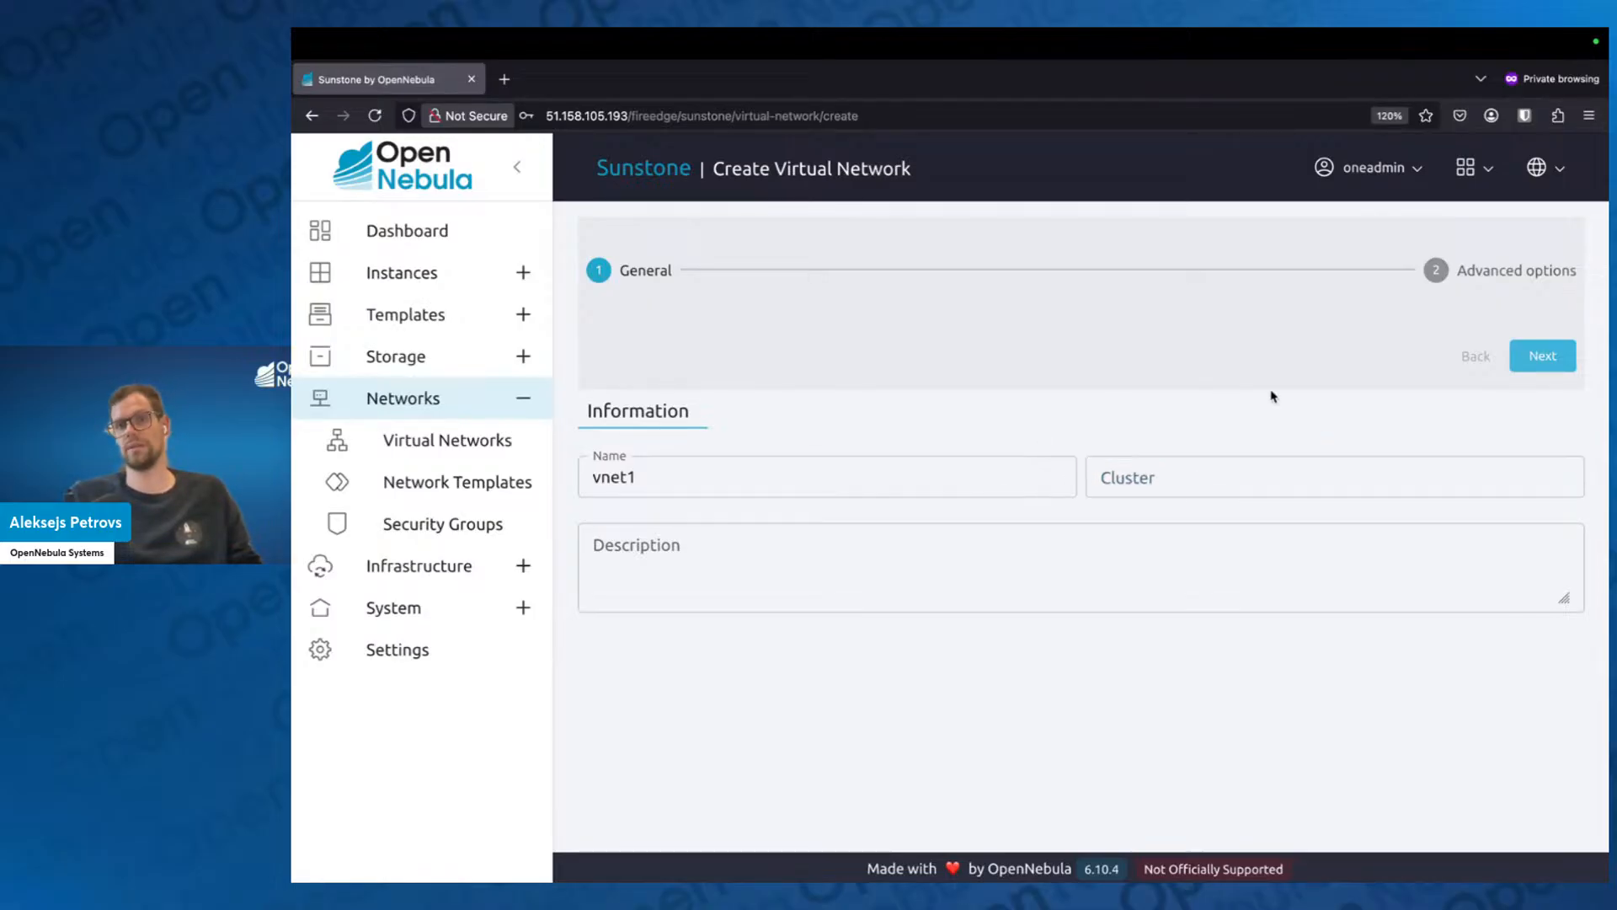
Continue to the network's advanced options, view the Bridged & Security Groups mode and select Bridged again.
click(1540, 354)
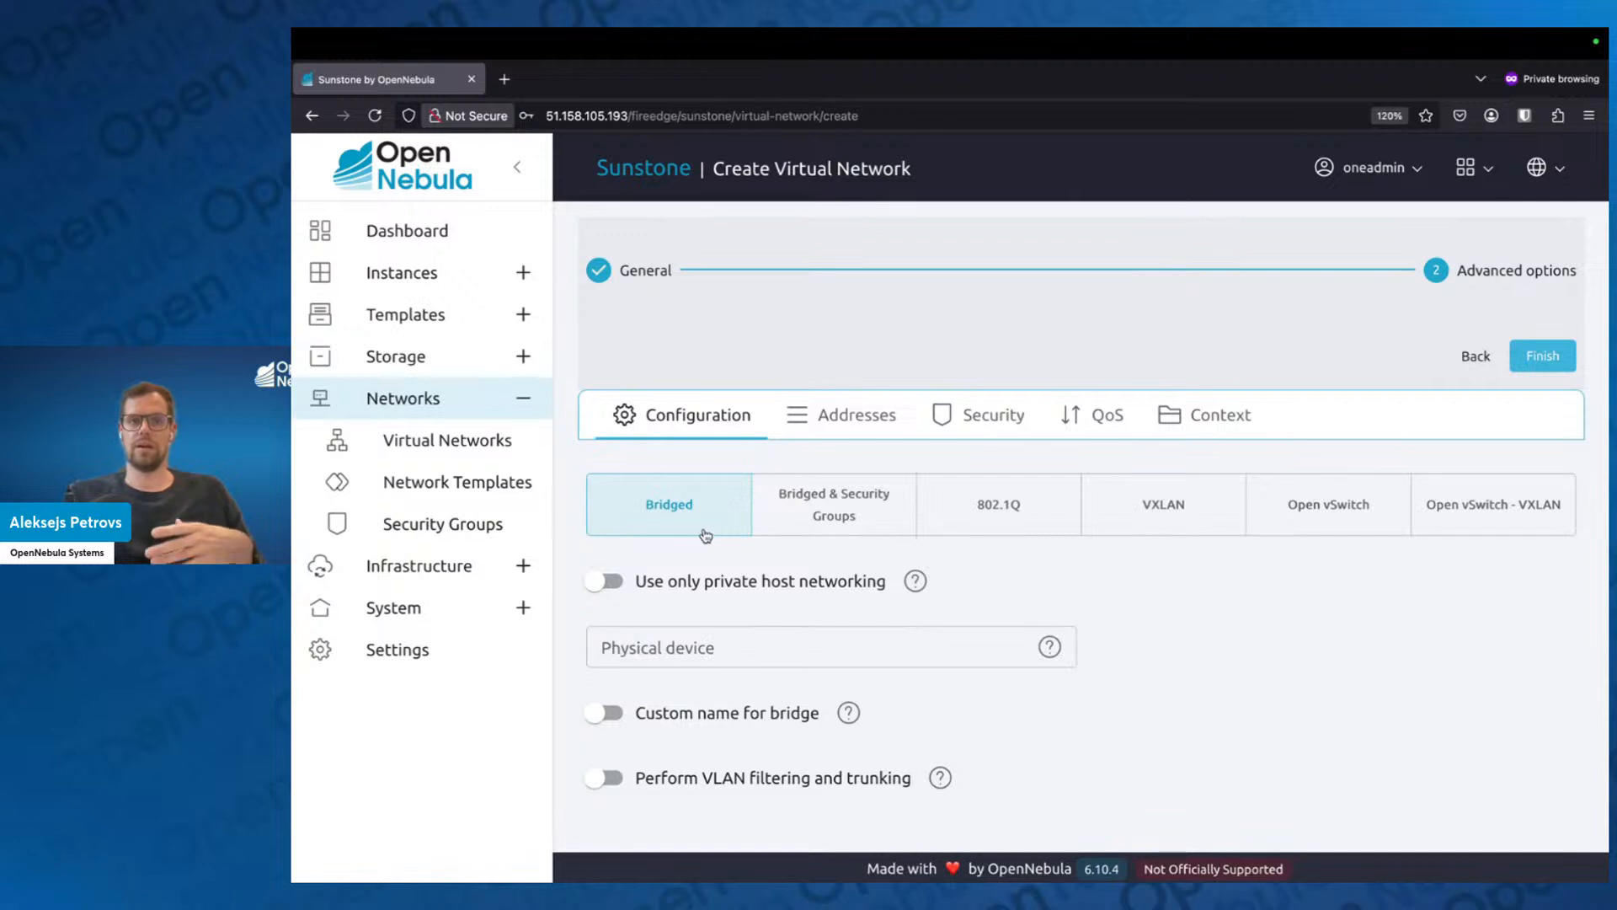
click(799, 513)
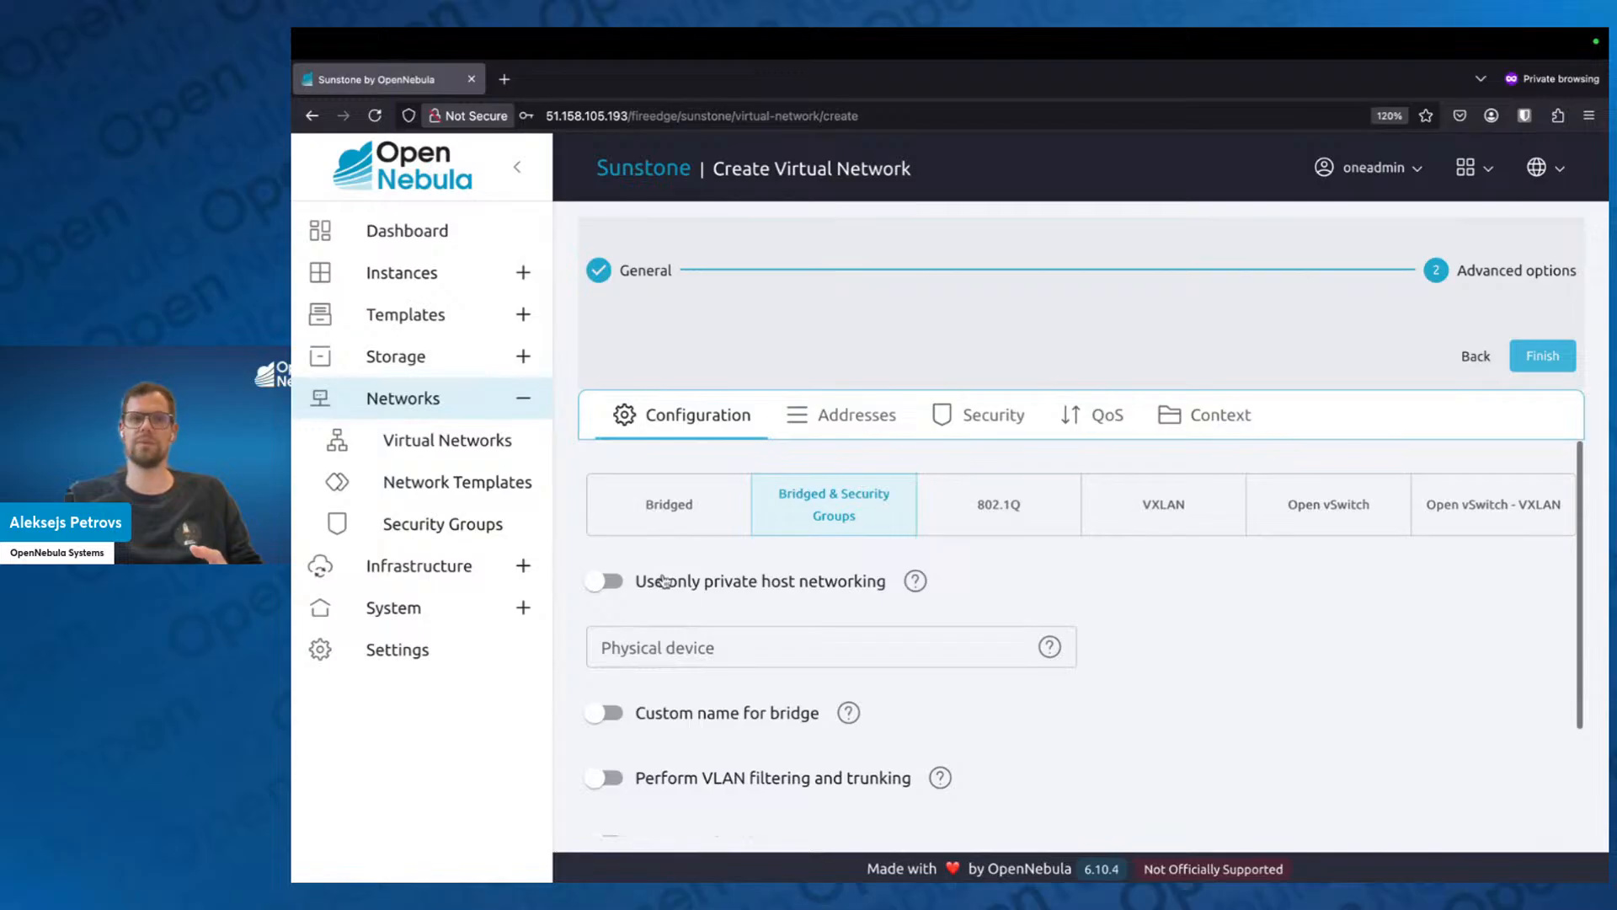
click(665, 536)
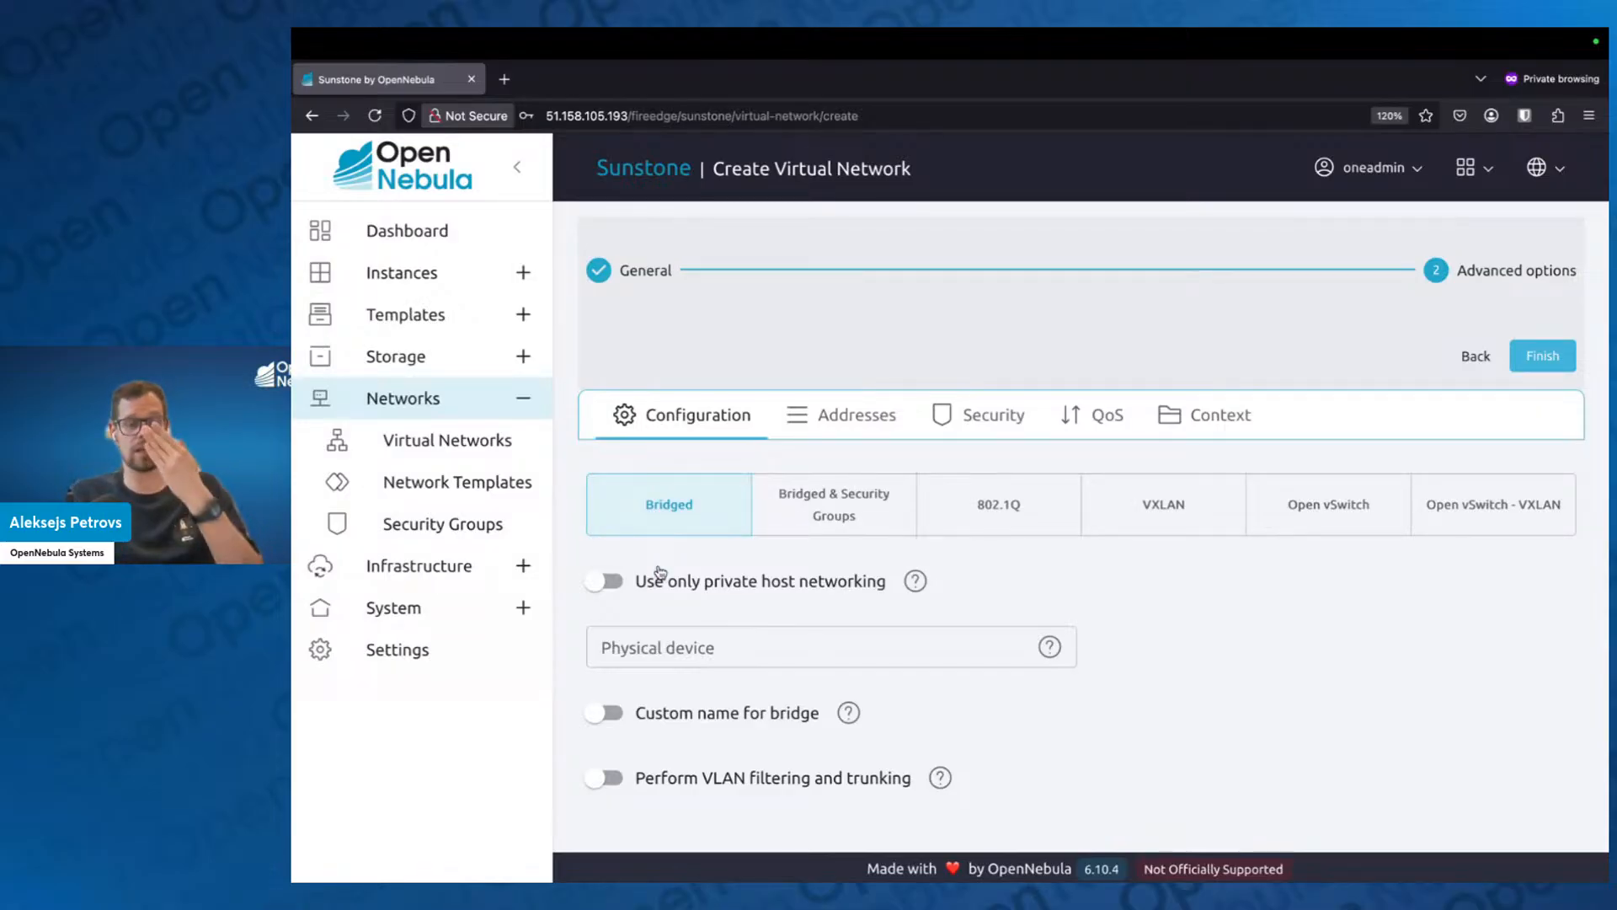
Try the option to use only private host networking for the bridged network and disable it again.
click(612, 588)
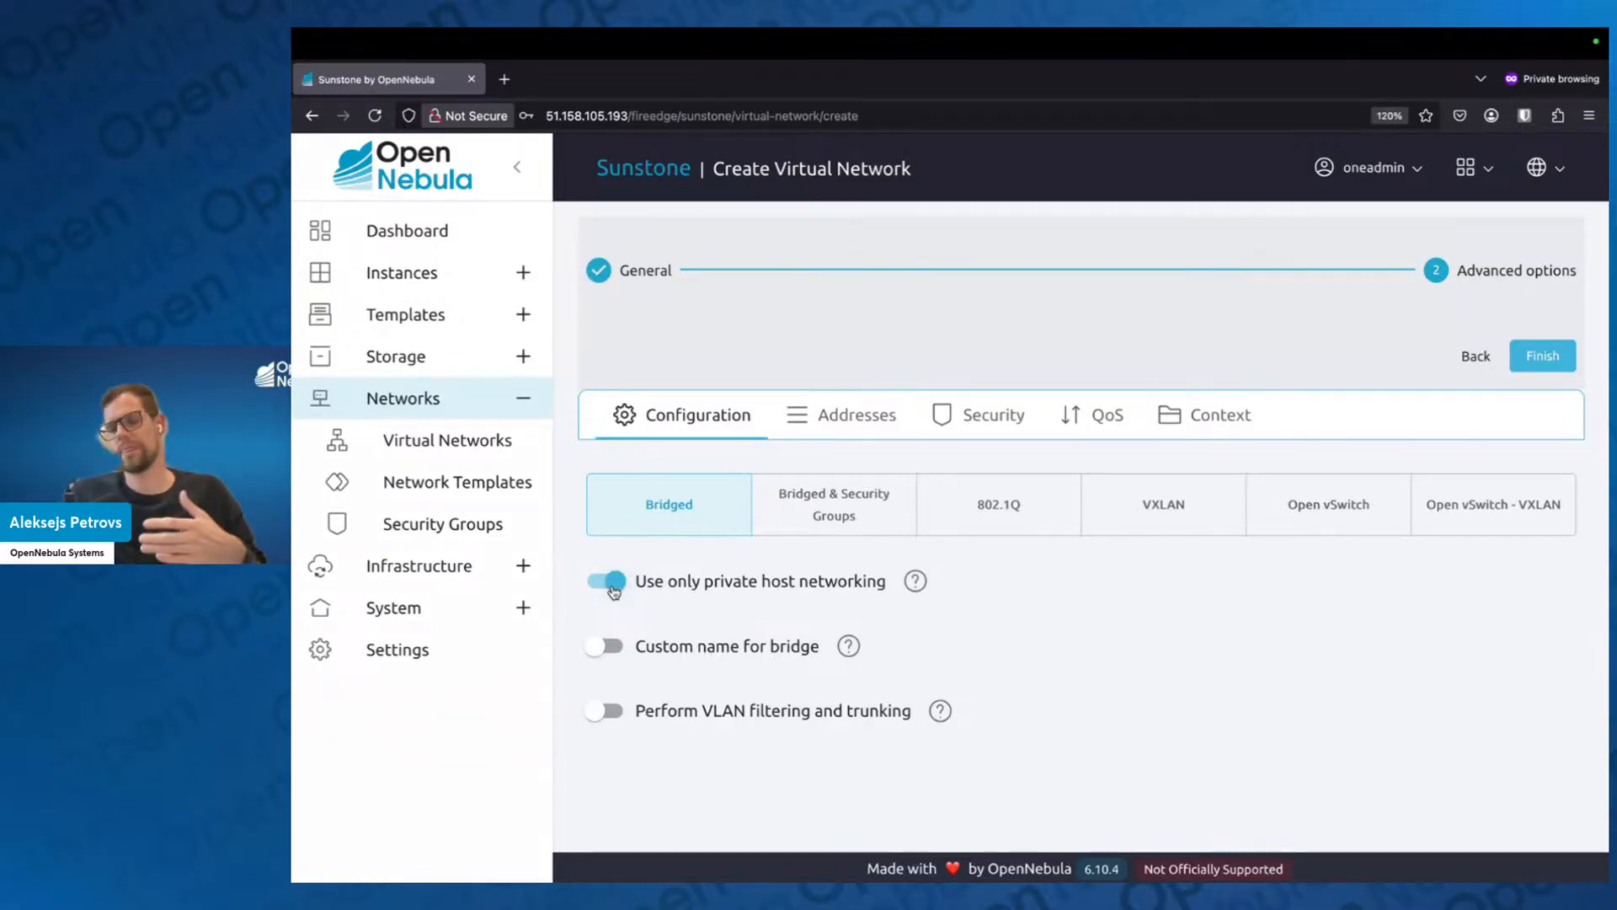
click(614, 588)
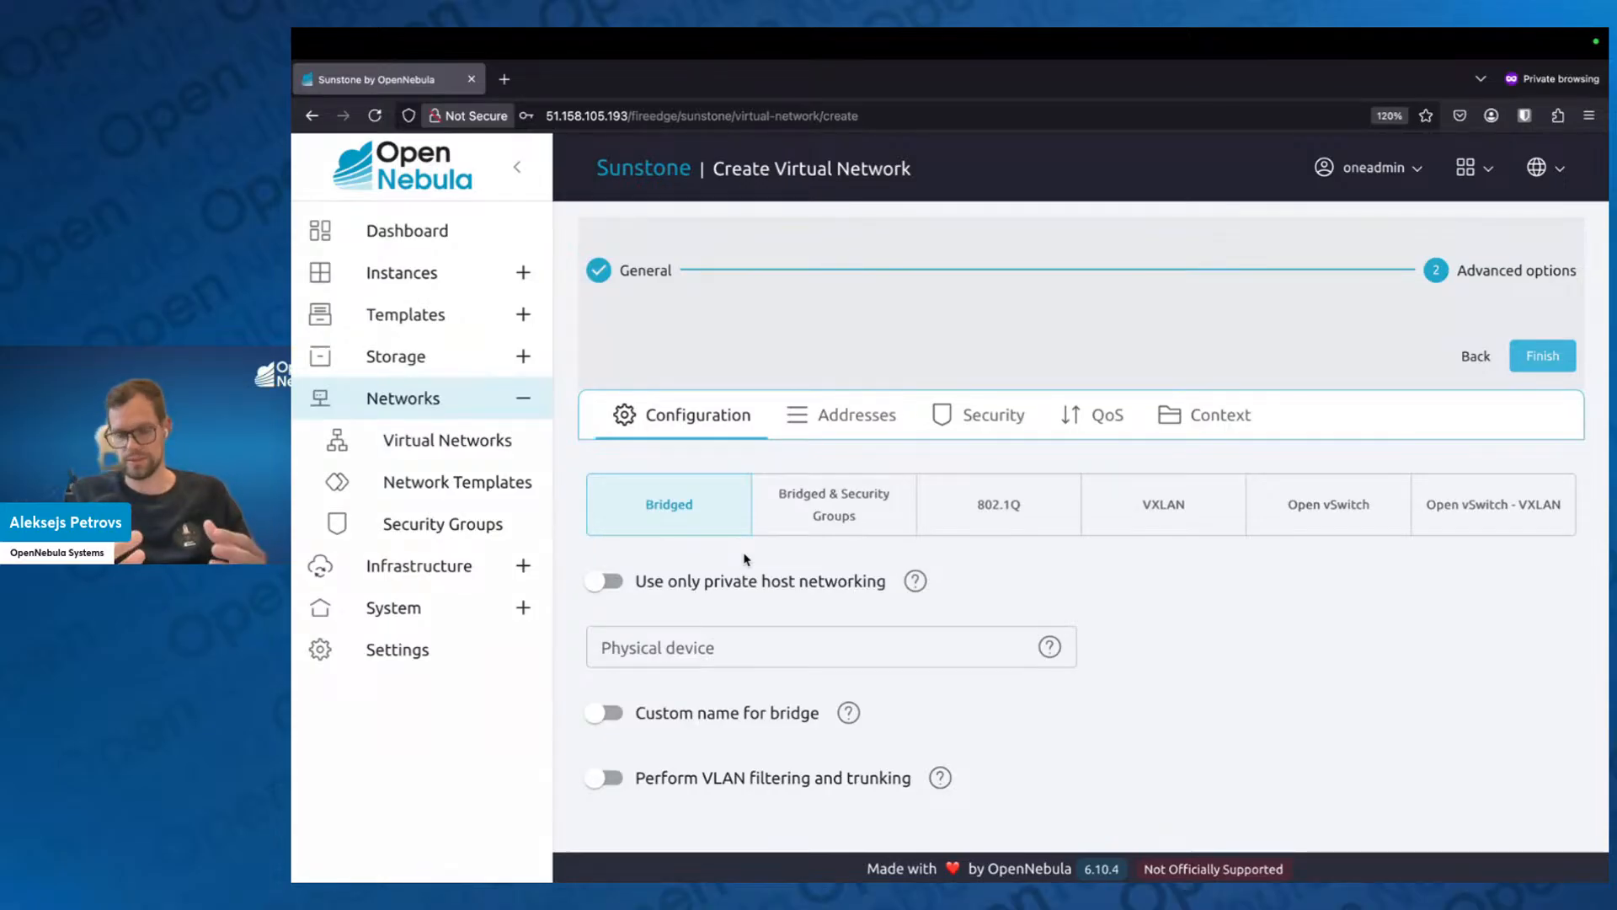
Try eth0 as the physical device, clear it, and toggle private host networking on and off.
click(725, 649)
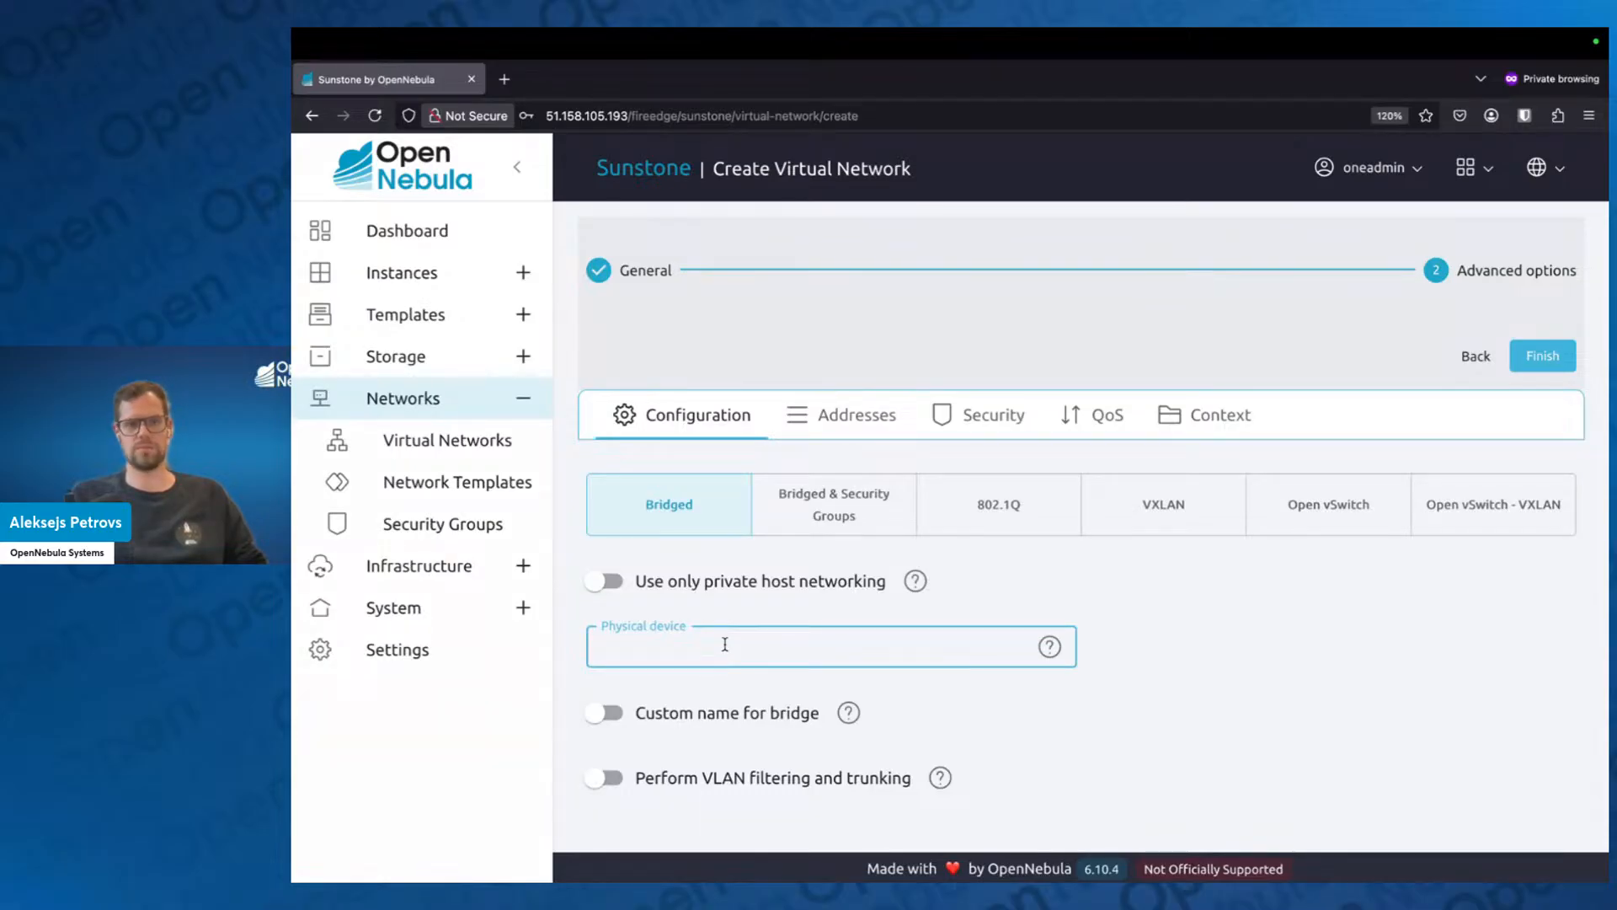
text(e)
text(ns)
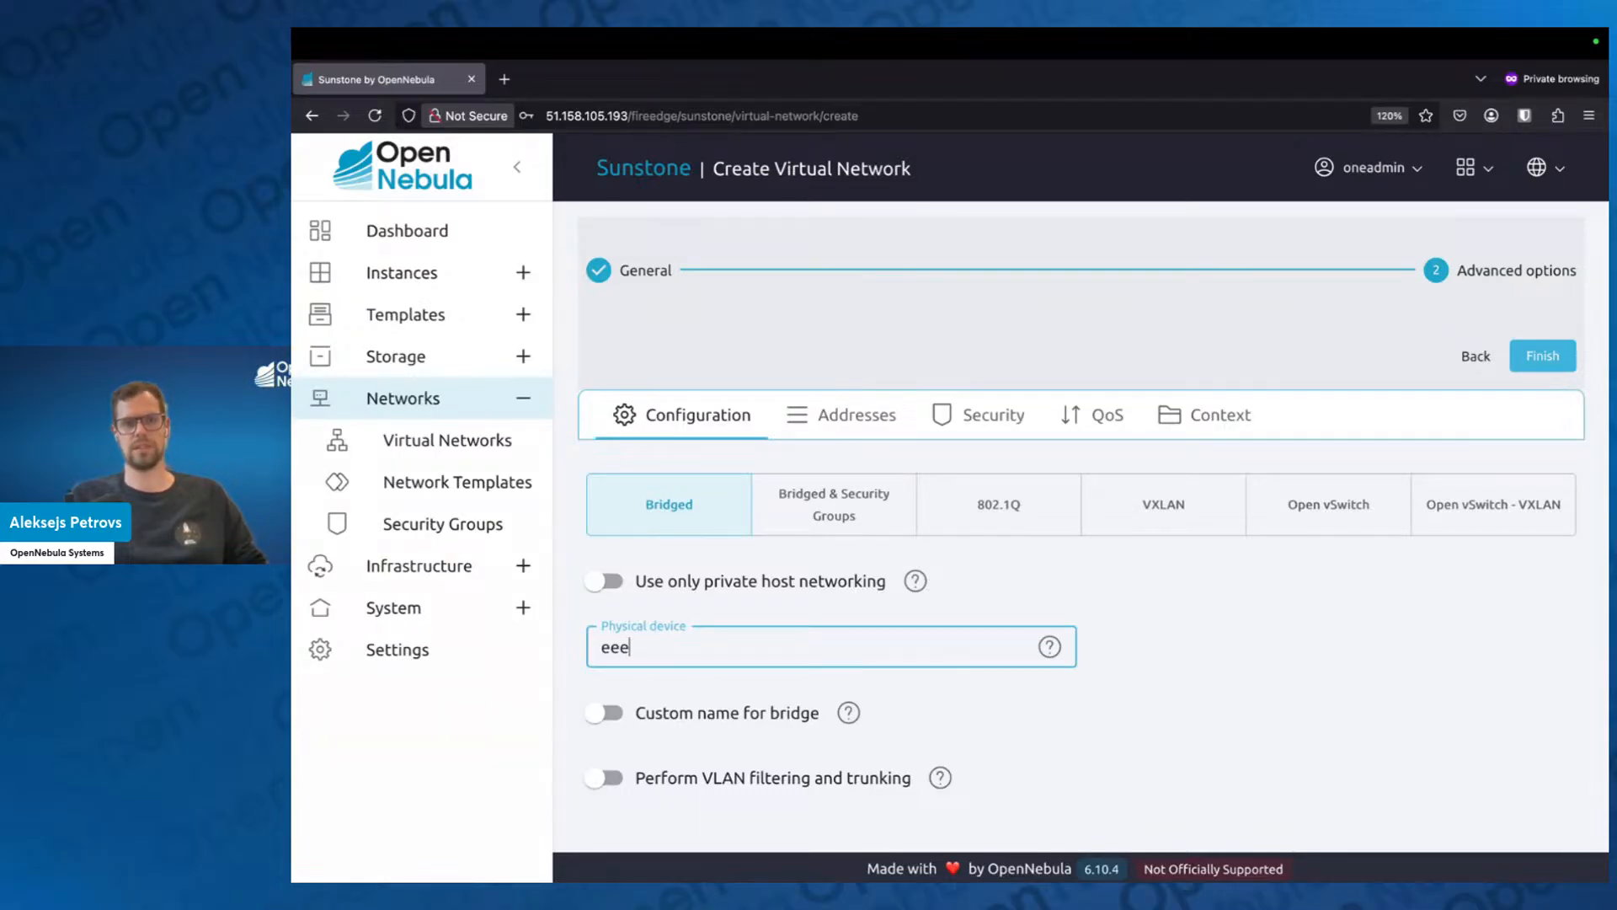
key(BackSpace)
key(BackSpace)
key(BackSpace)
text(eth0)
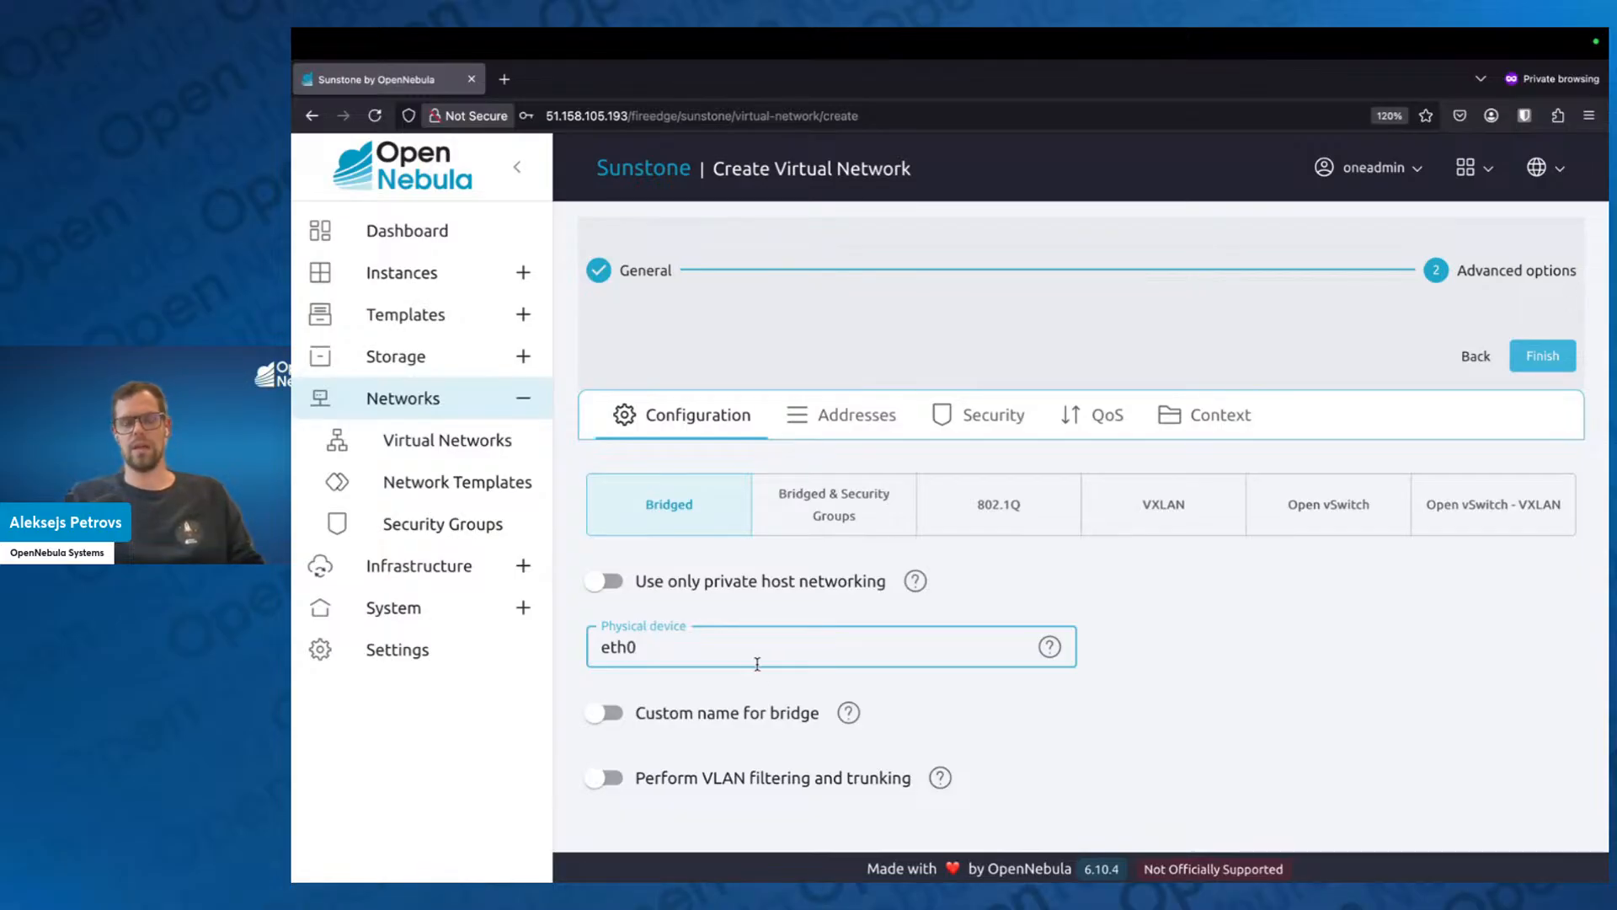
drag(689, 648, 601, 642)
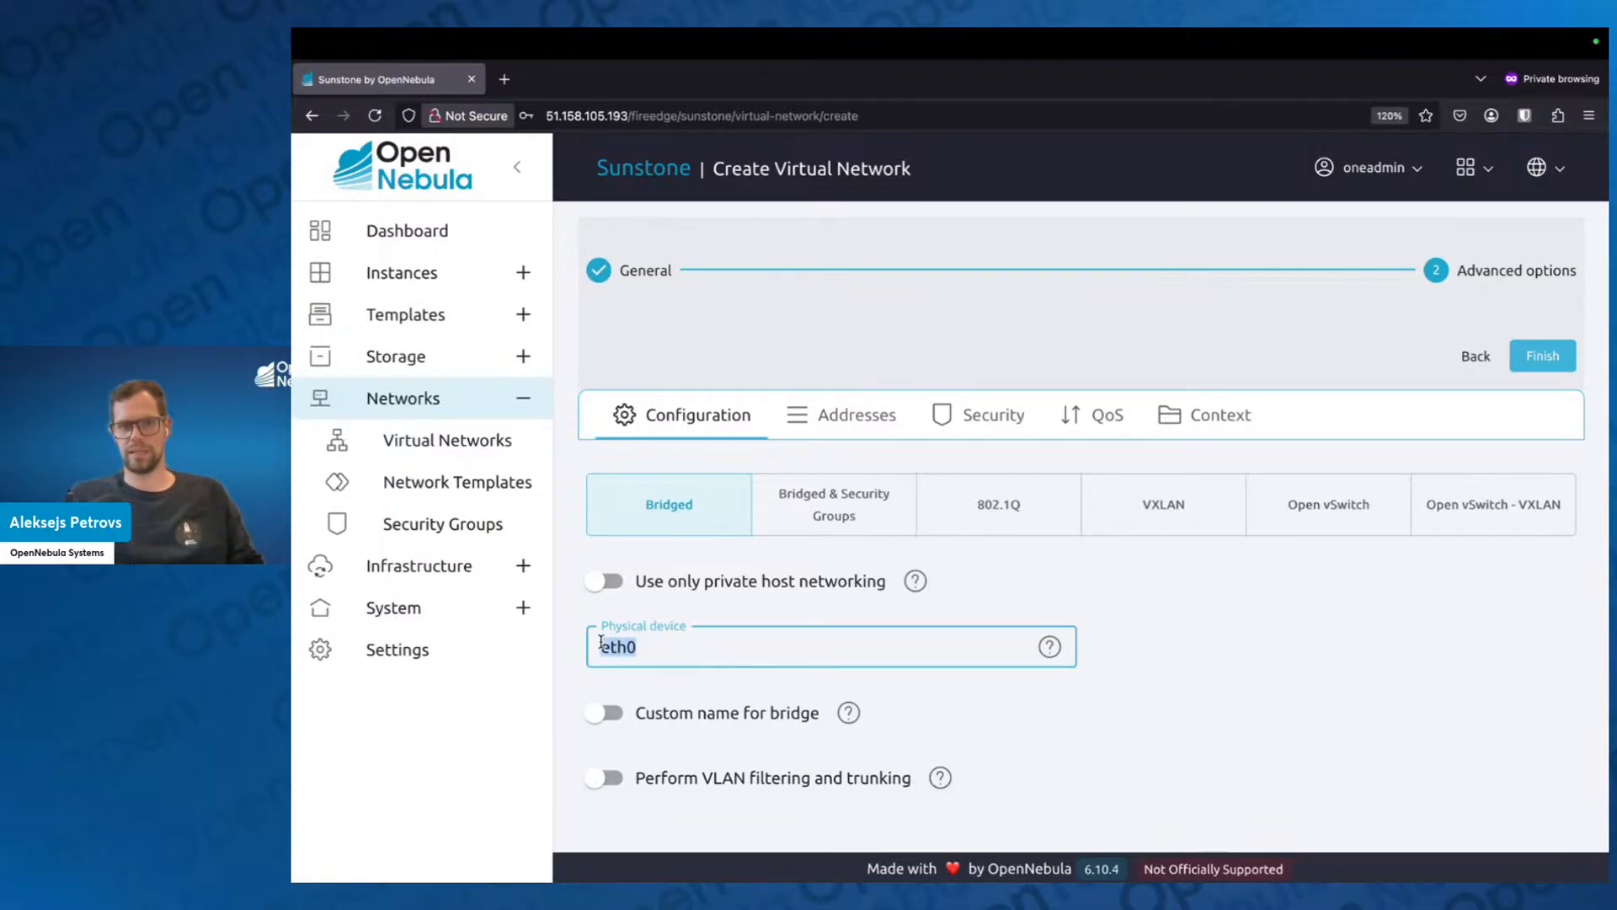
key(BackSpace)
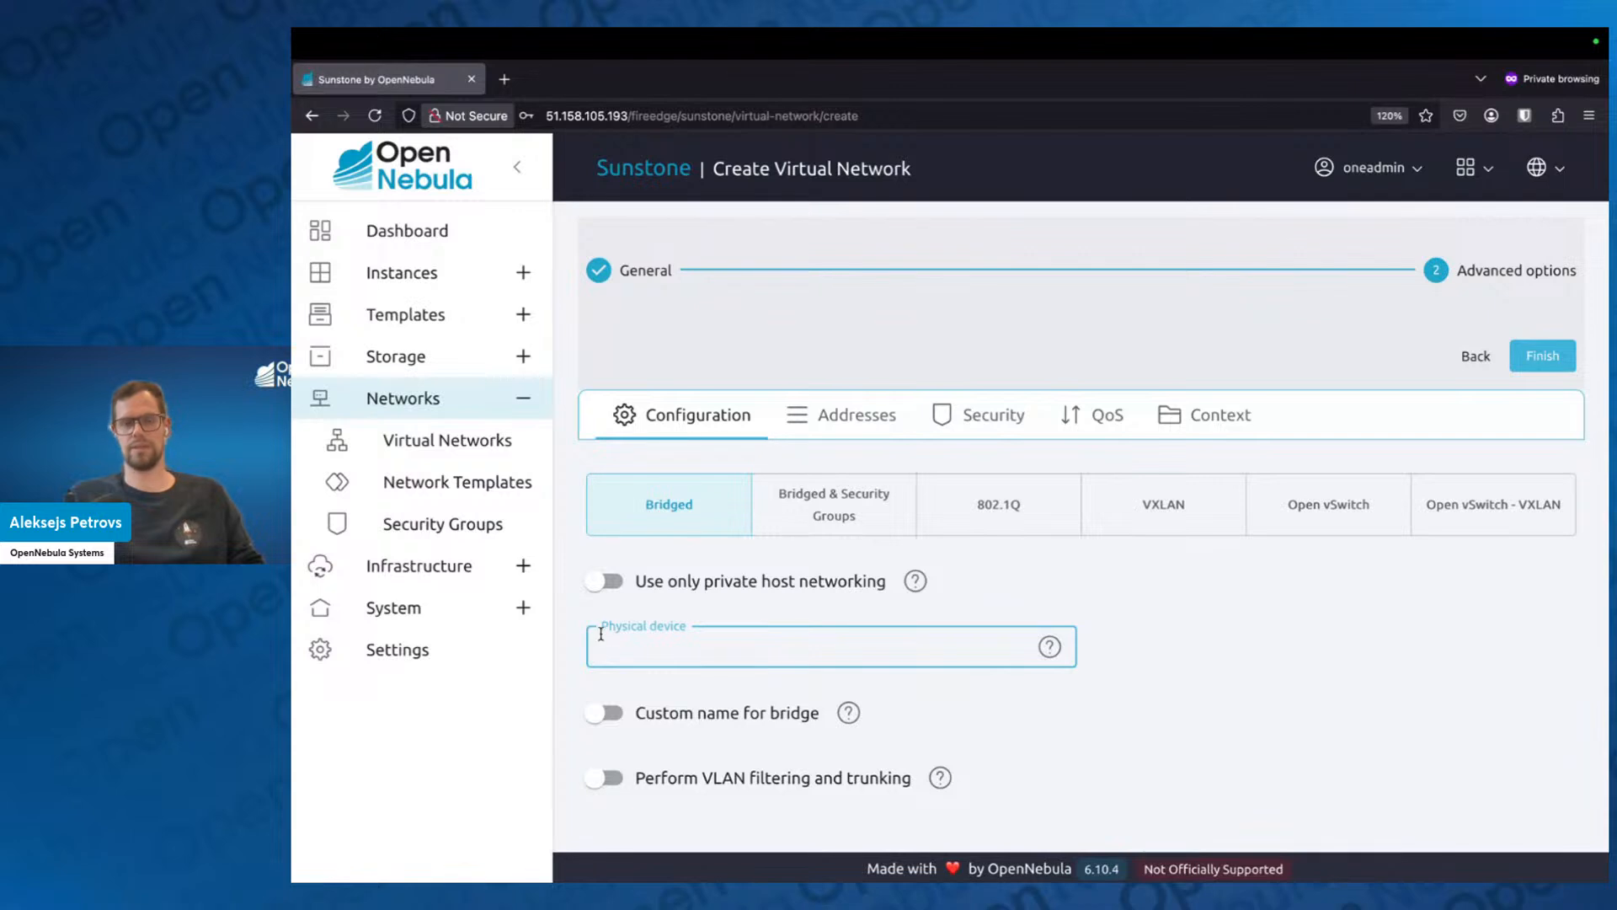
click(607, 584)
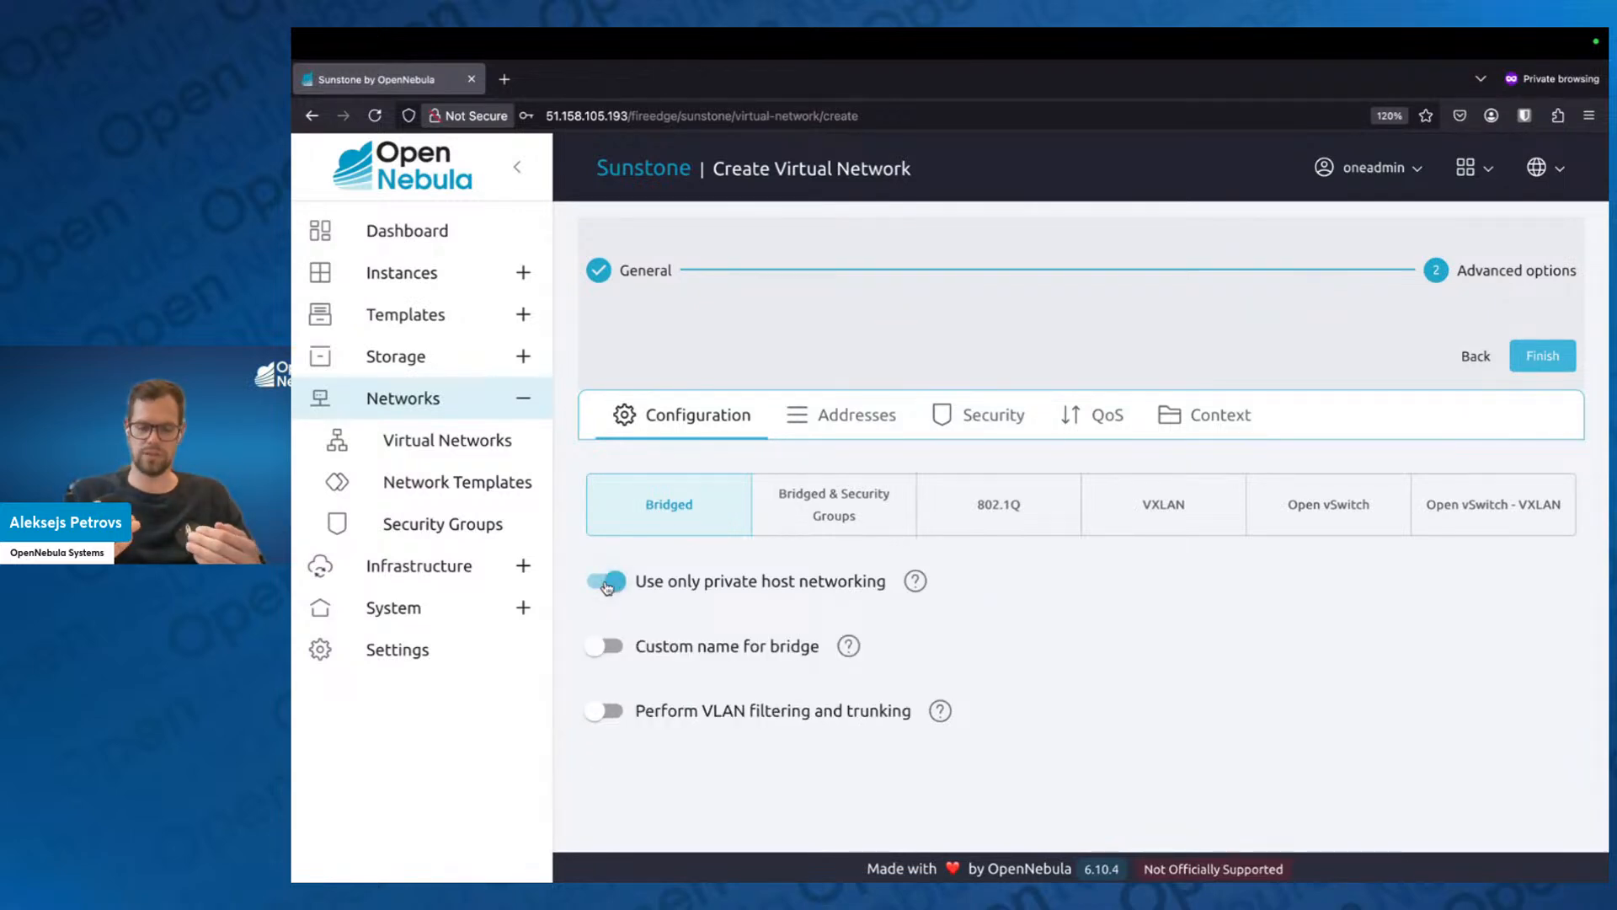
click(606, 583)
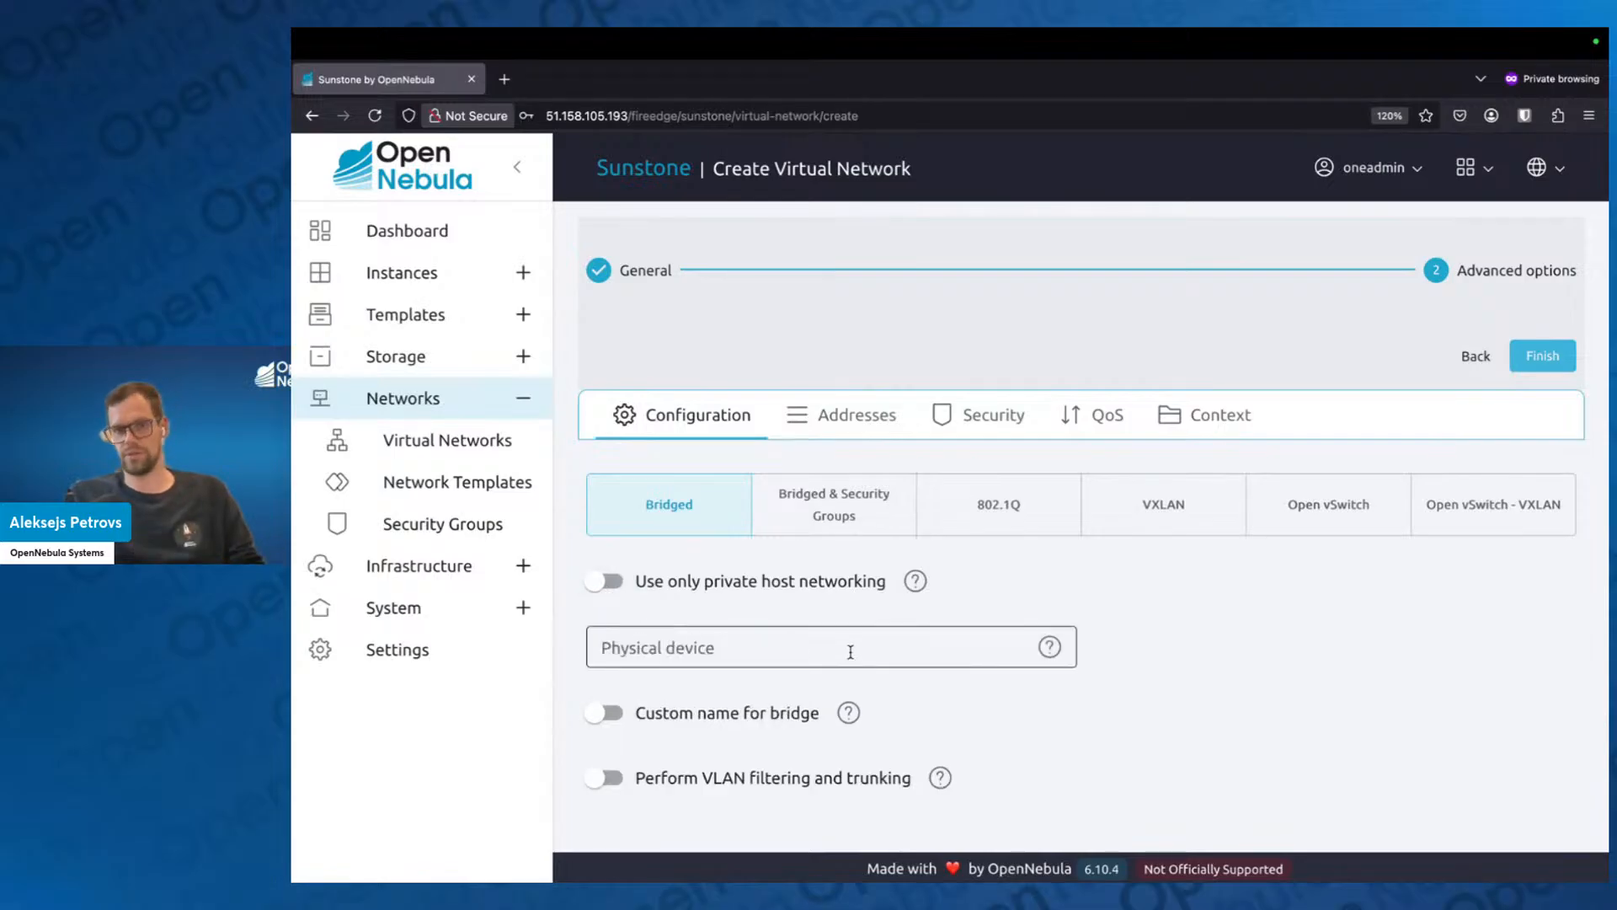
View the Bridged & Security Groups and VXLAN modes and select 802.1Q for the network.
click(821, 522)
click(966, 523)
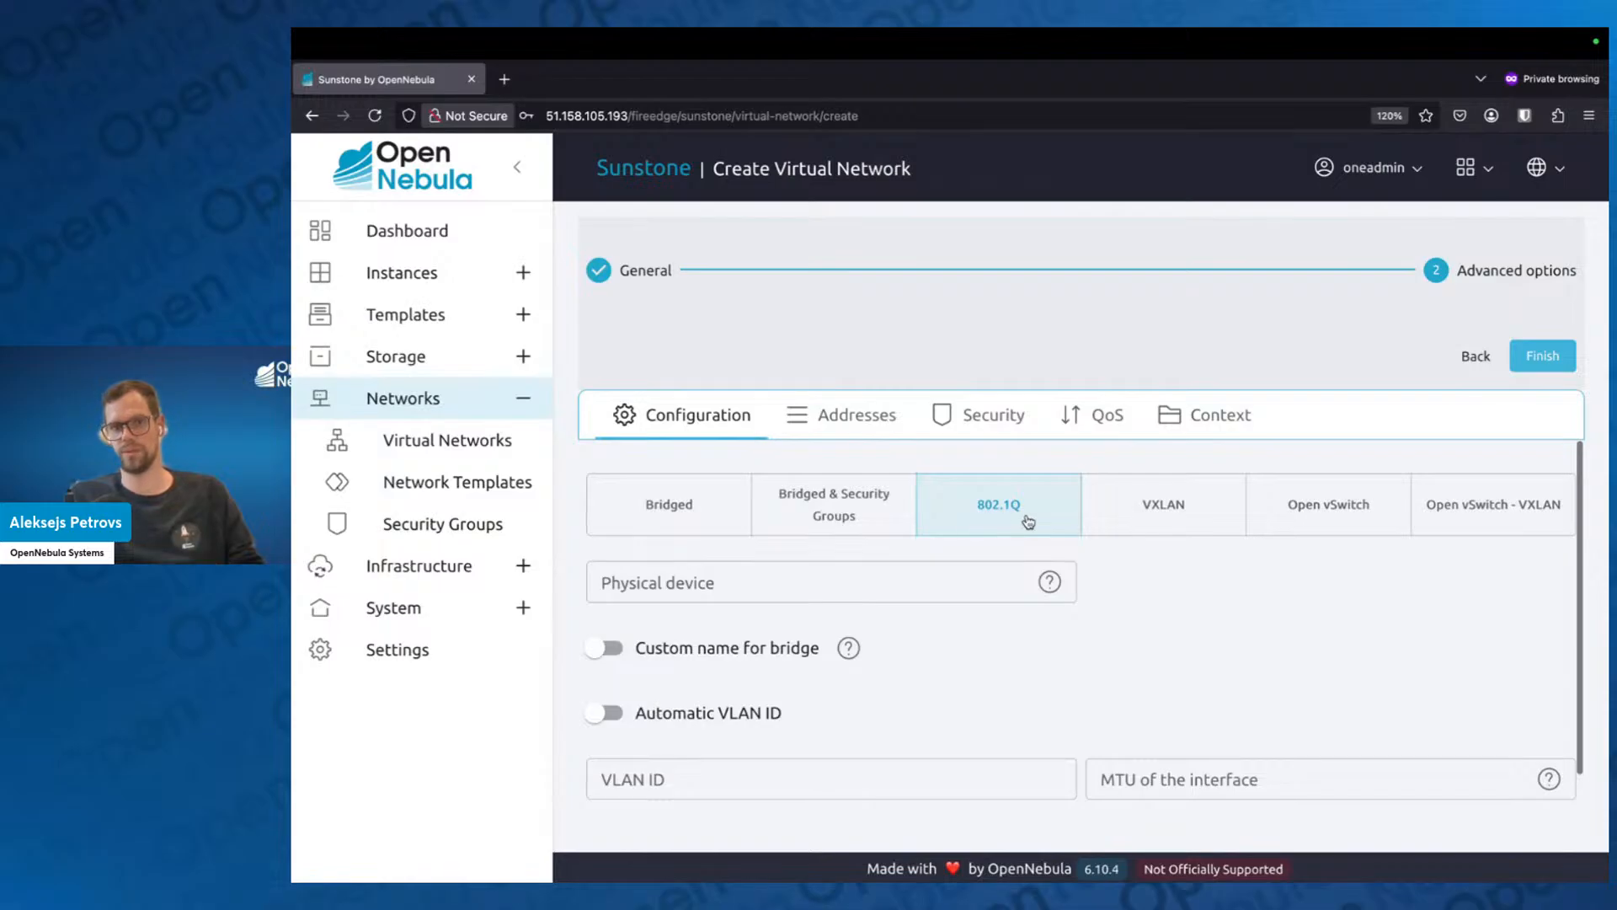
click(1121, 524)
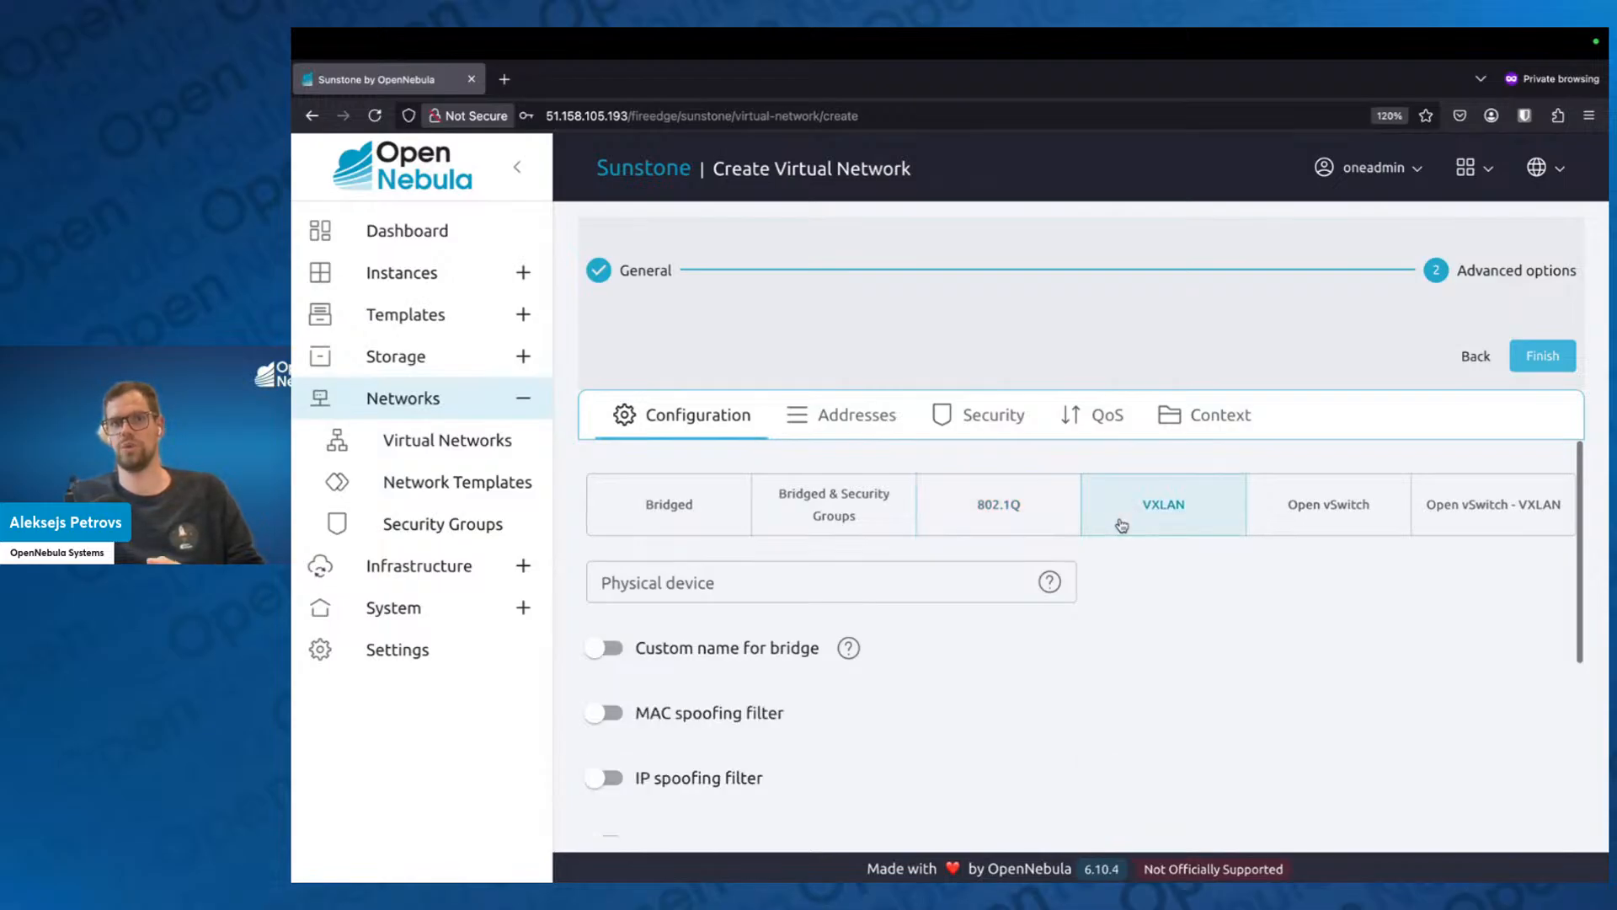
click(1018, 520)
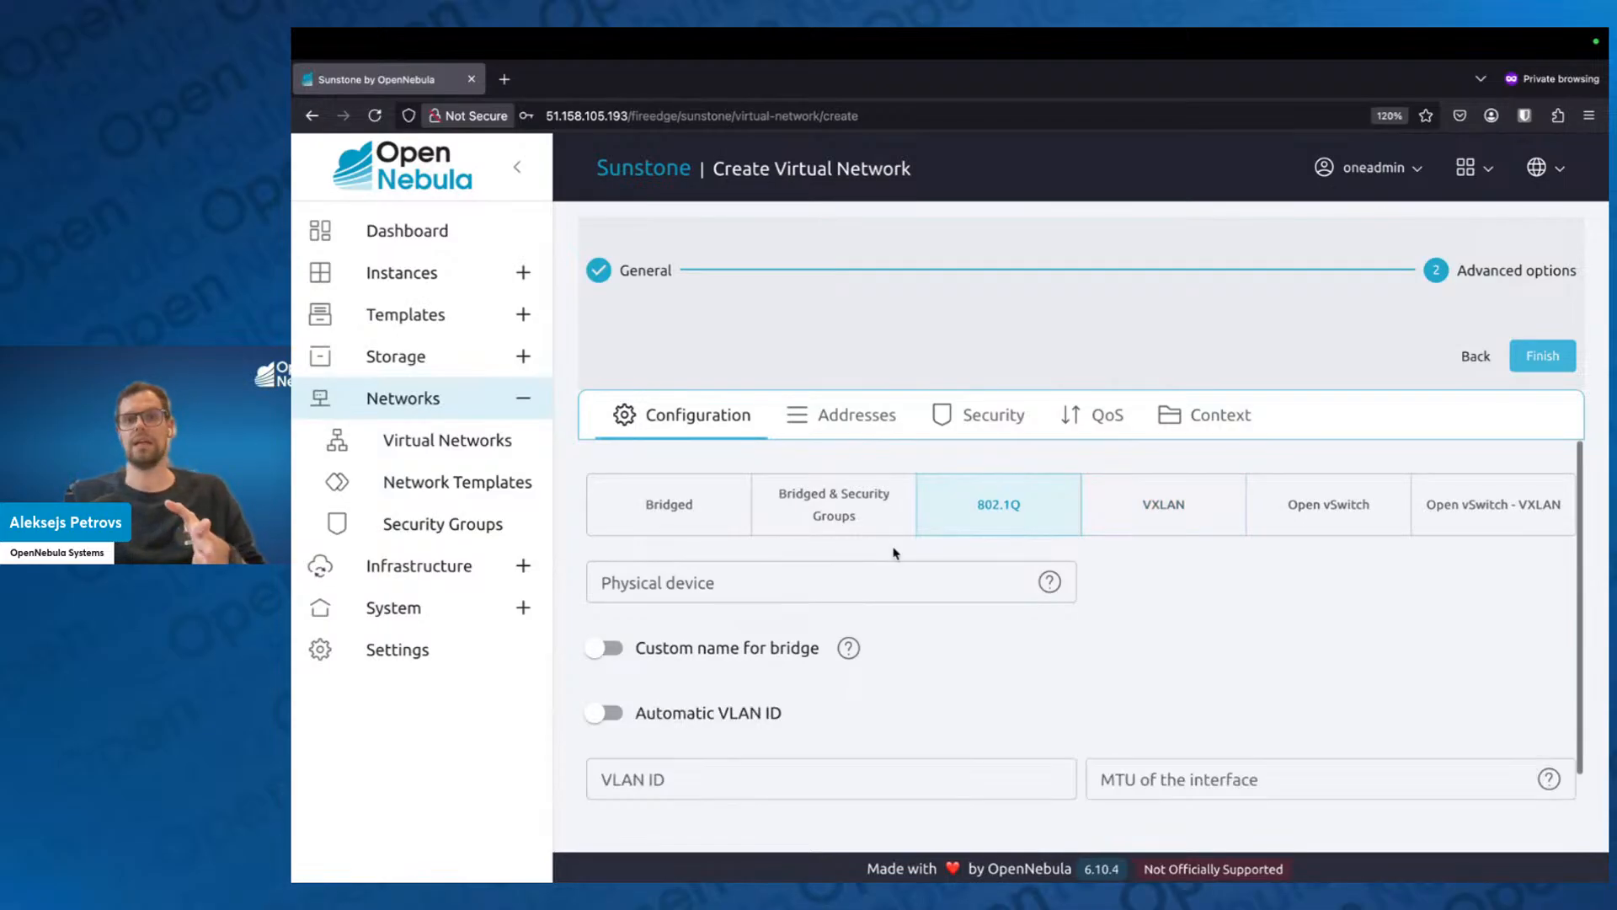
Switch the virtual network's mode from 802.1Q back to Bridged.
click(741, 575)
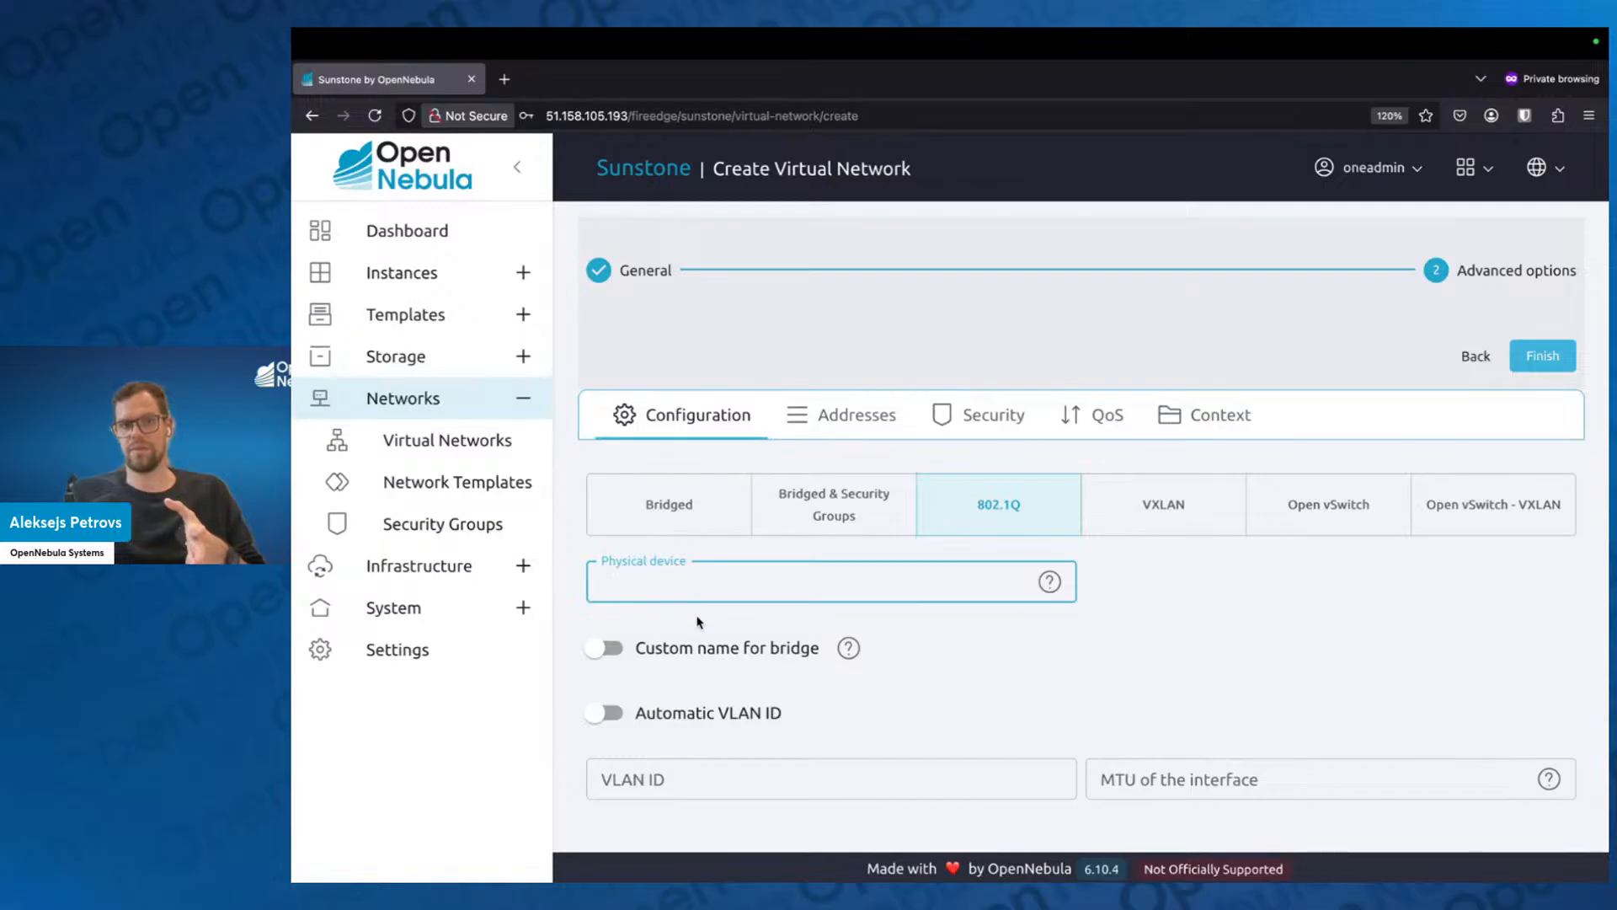
click(645, 533)
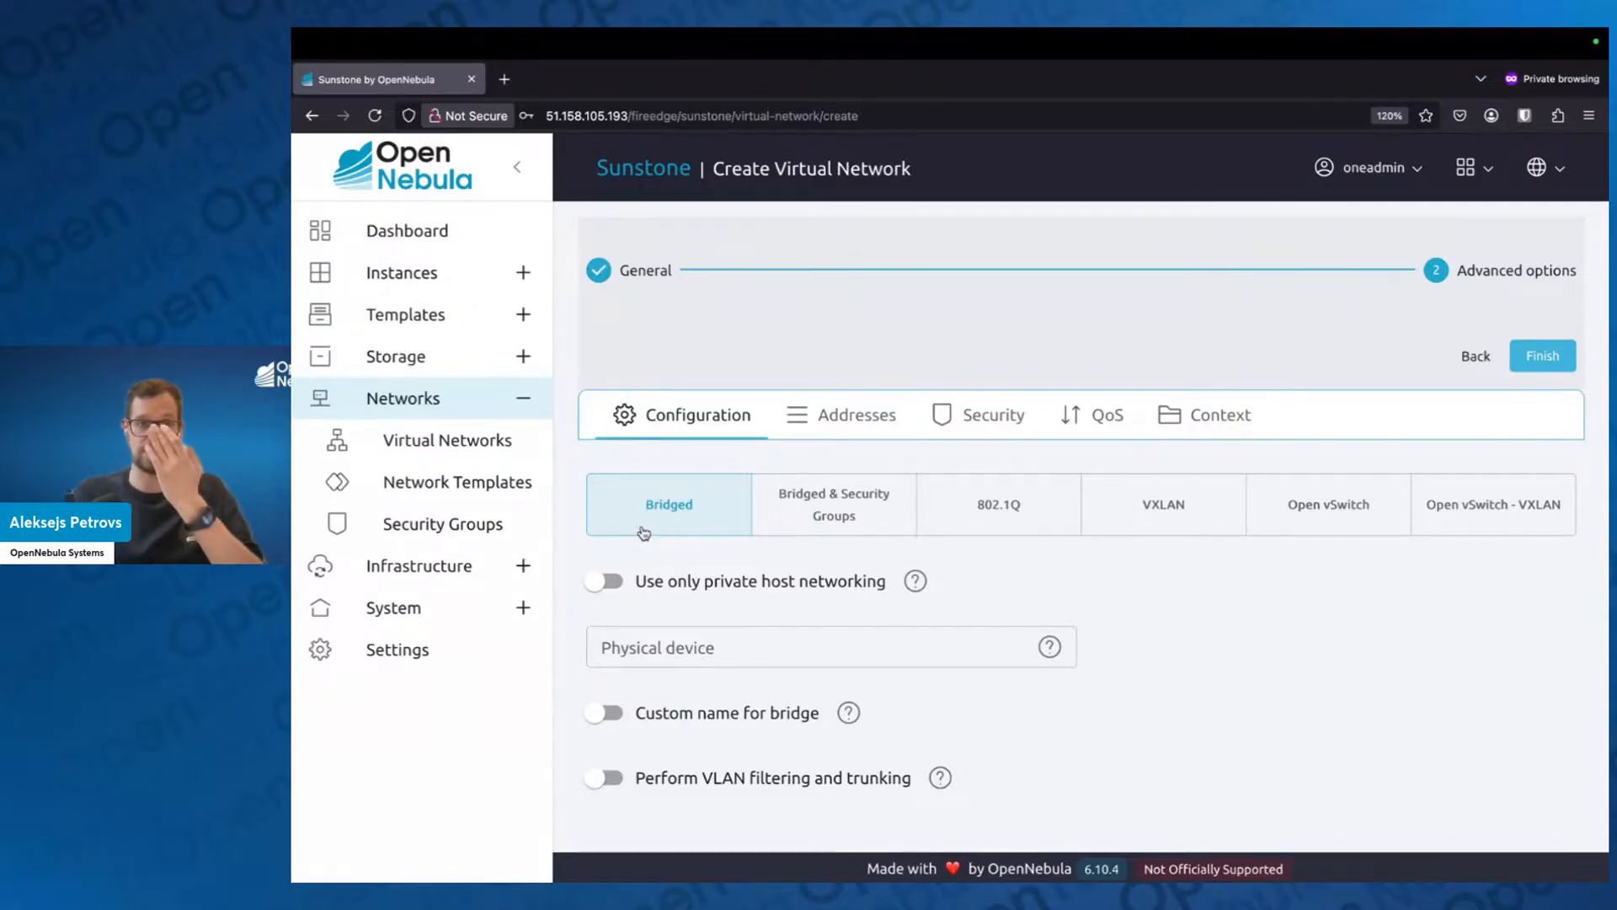
Try eth0 as the physical device of the bridged network and clear the entry again.
click(676, 655)
text(eth0)
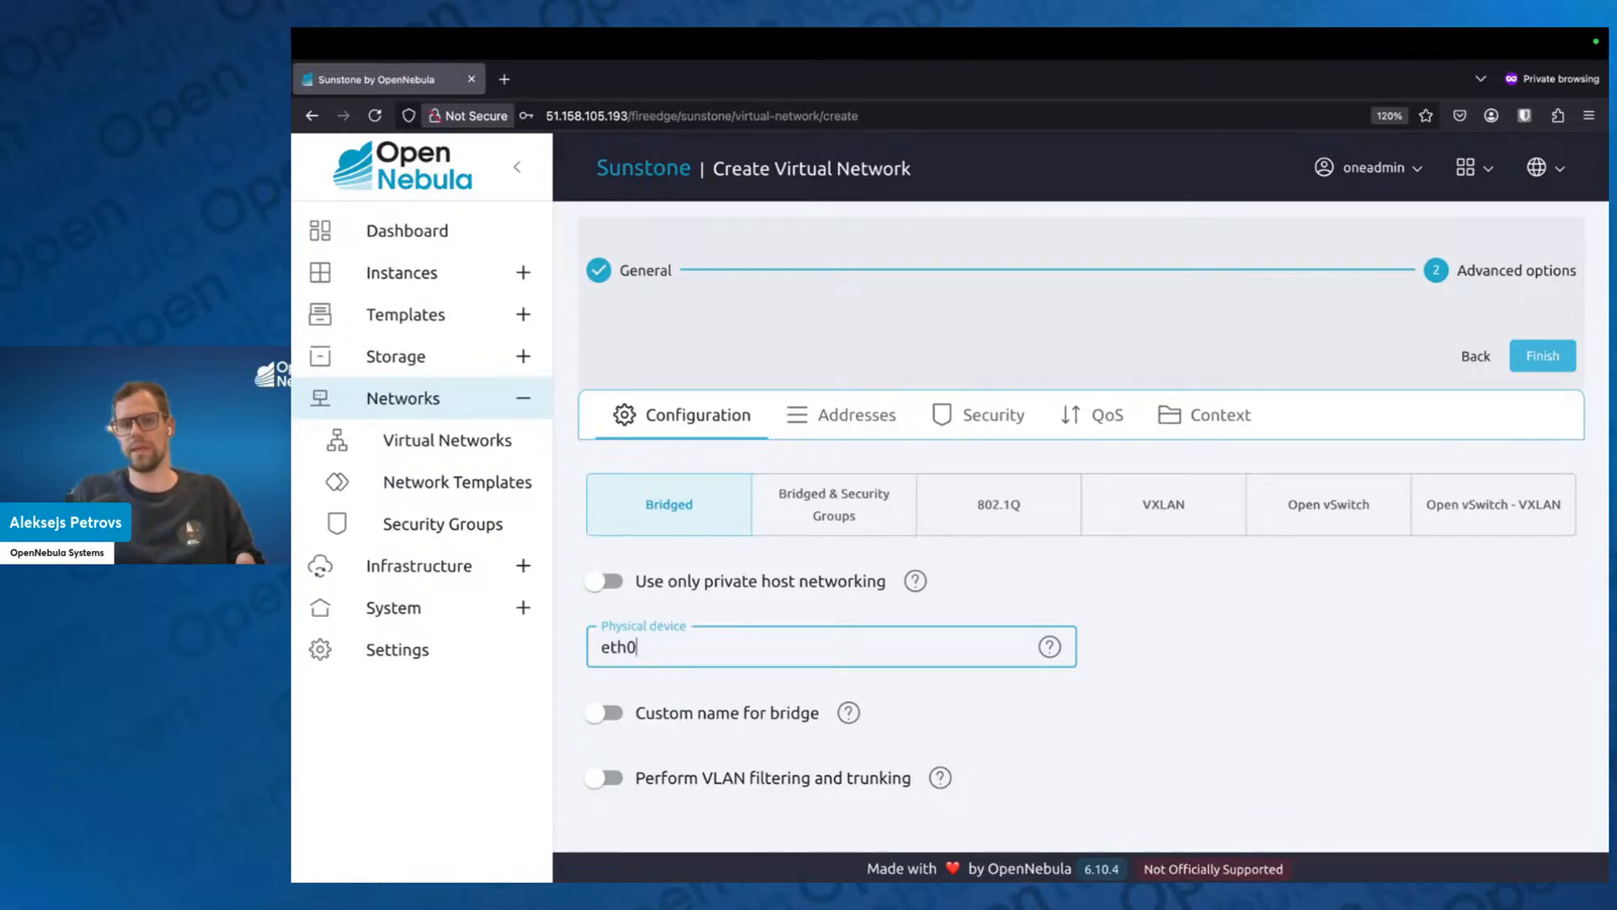
key(BackSpace)
key(BackSpace)
key(BackSpace)
key(BackSpace)
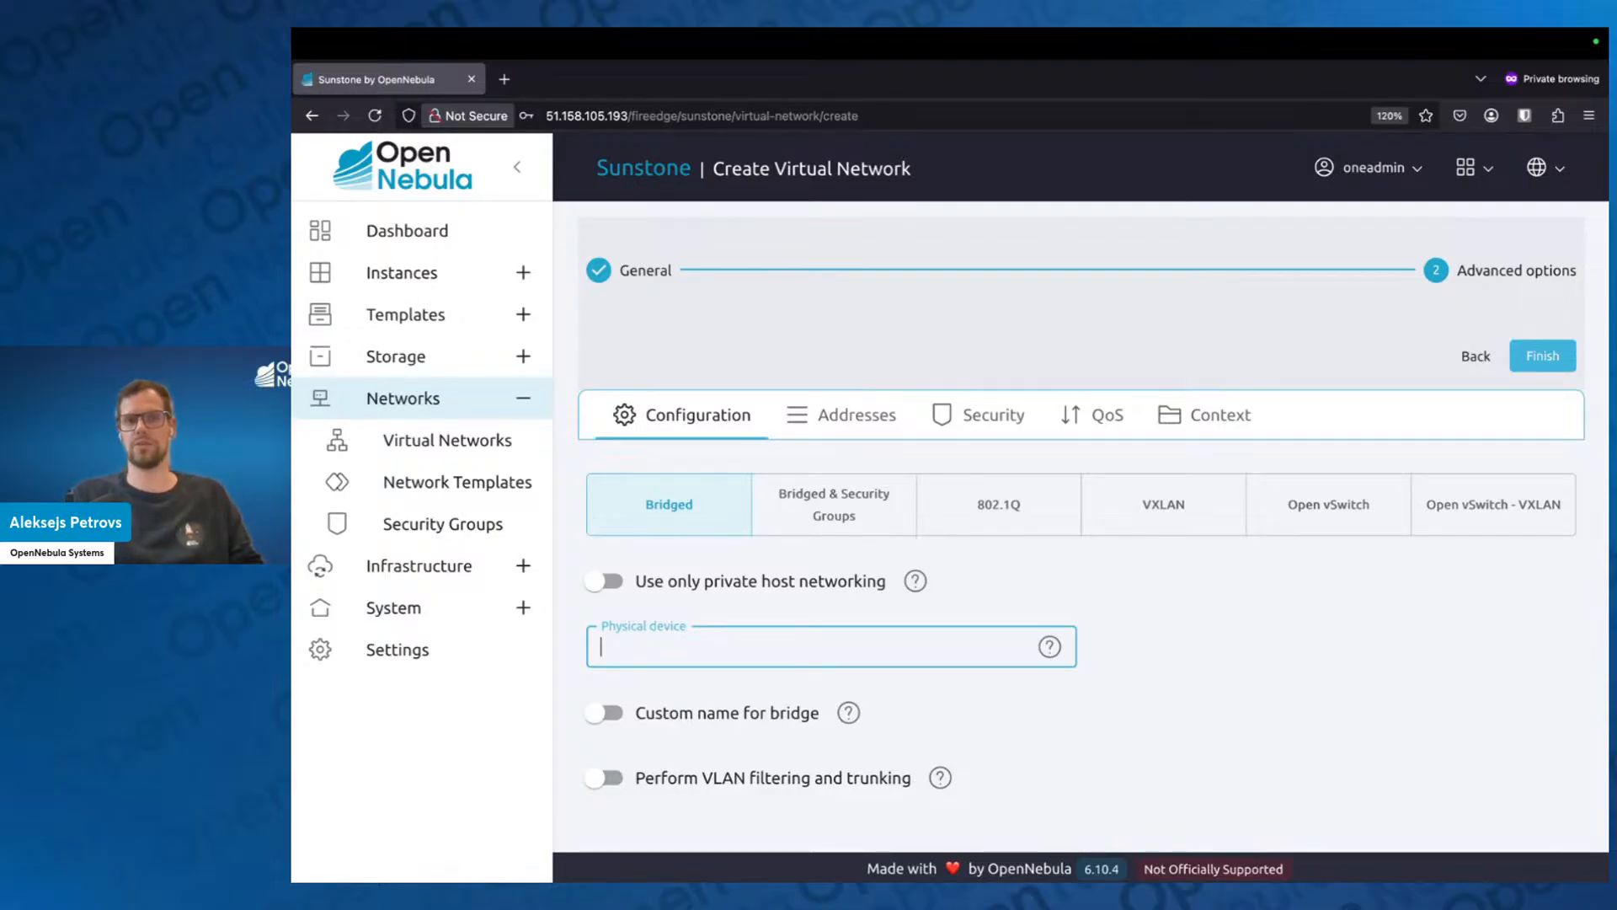
click(1083, 605)
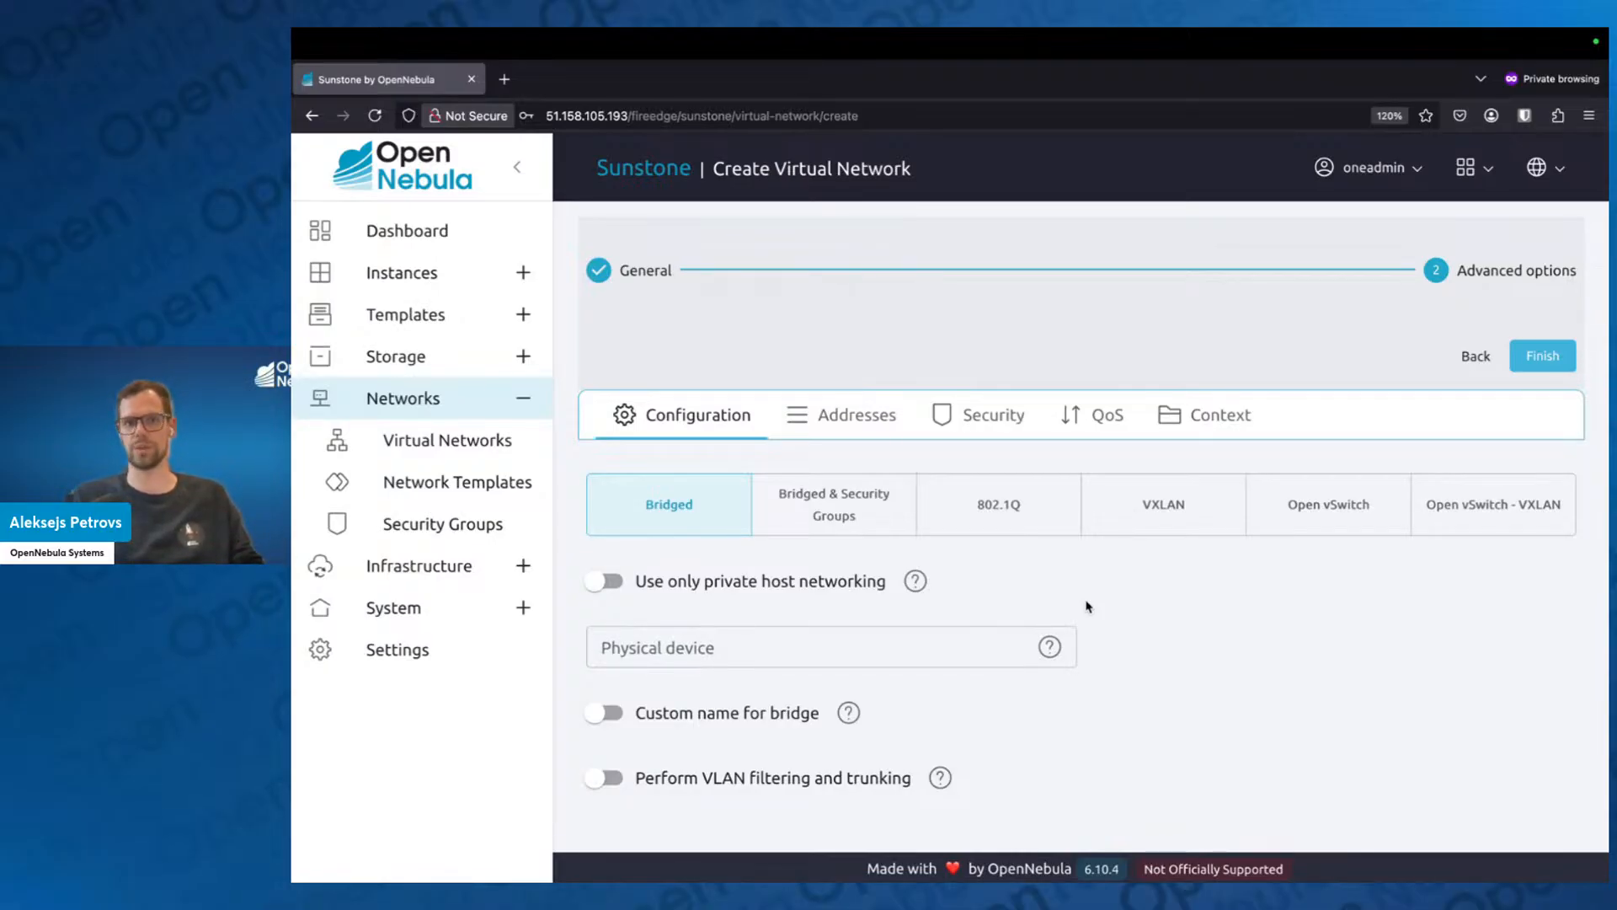
Enable the option to use only private host networking for the bridged network.
click(628, 583)
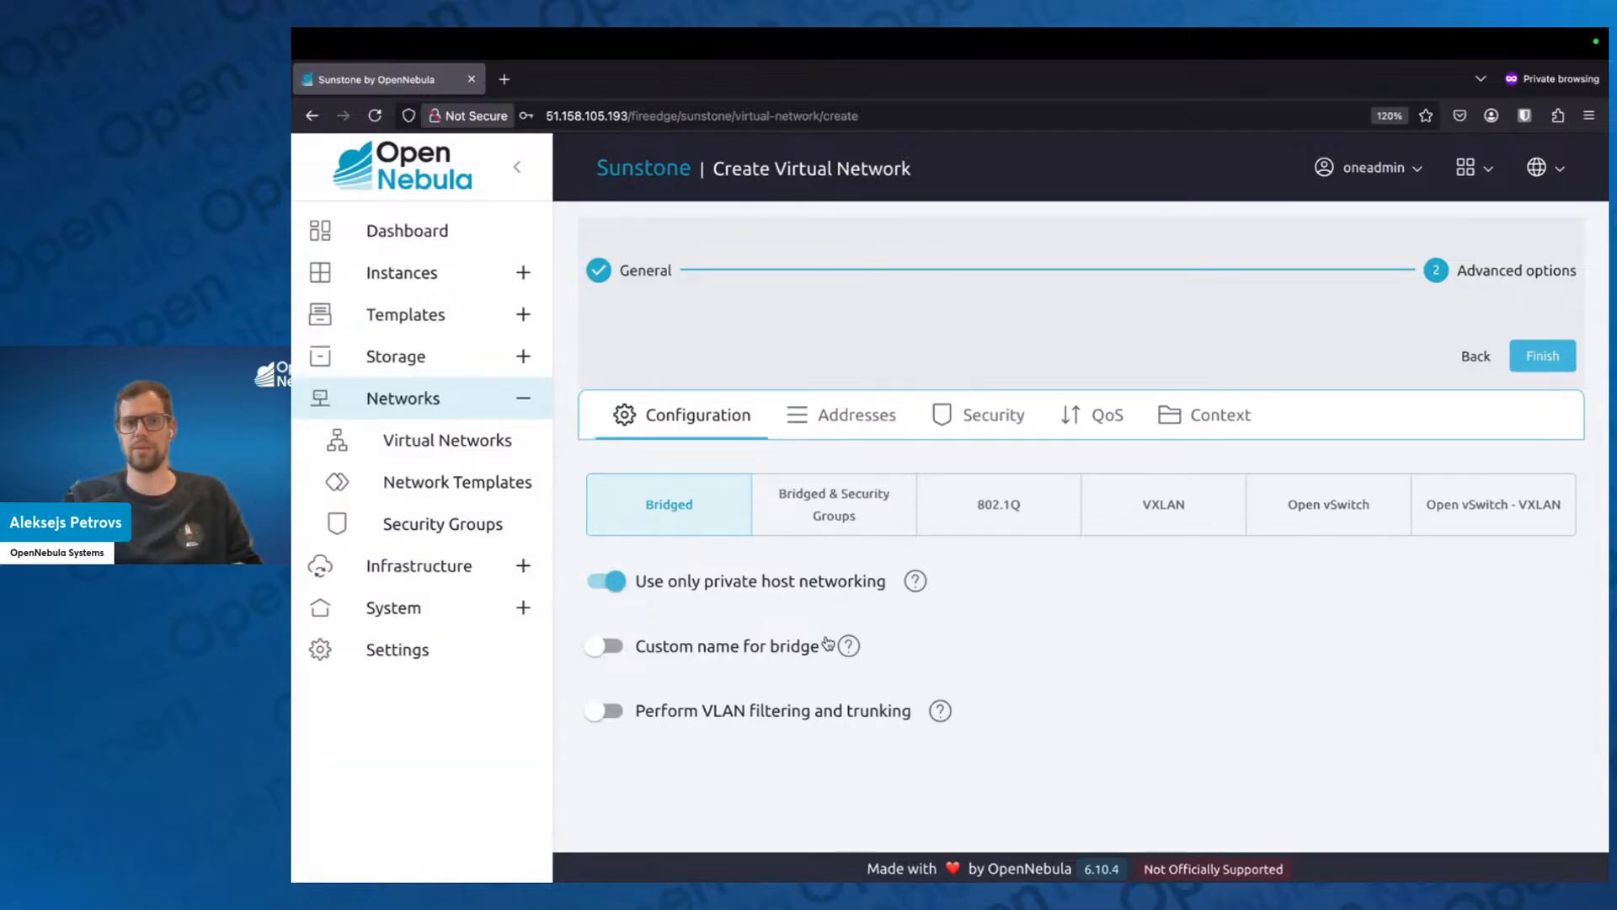
click(611, 588)
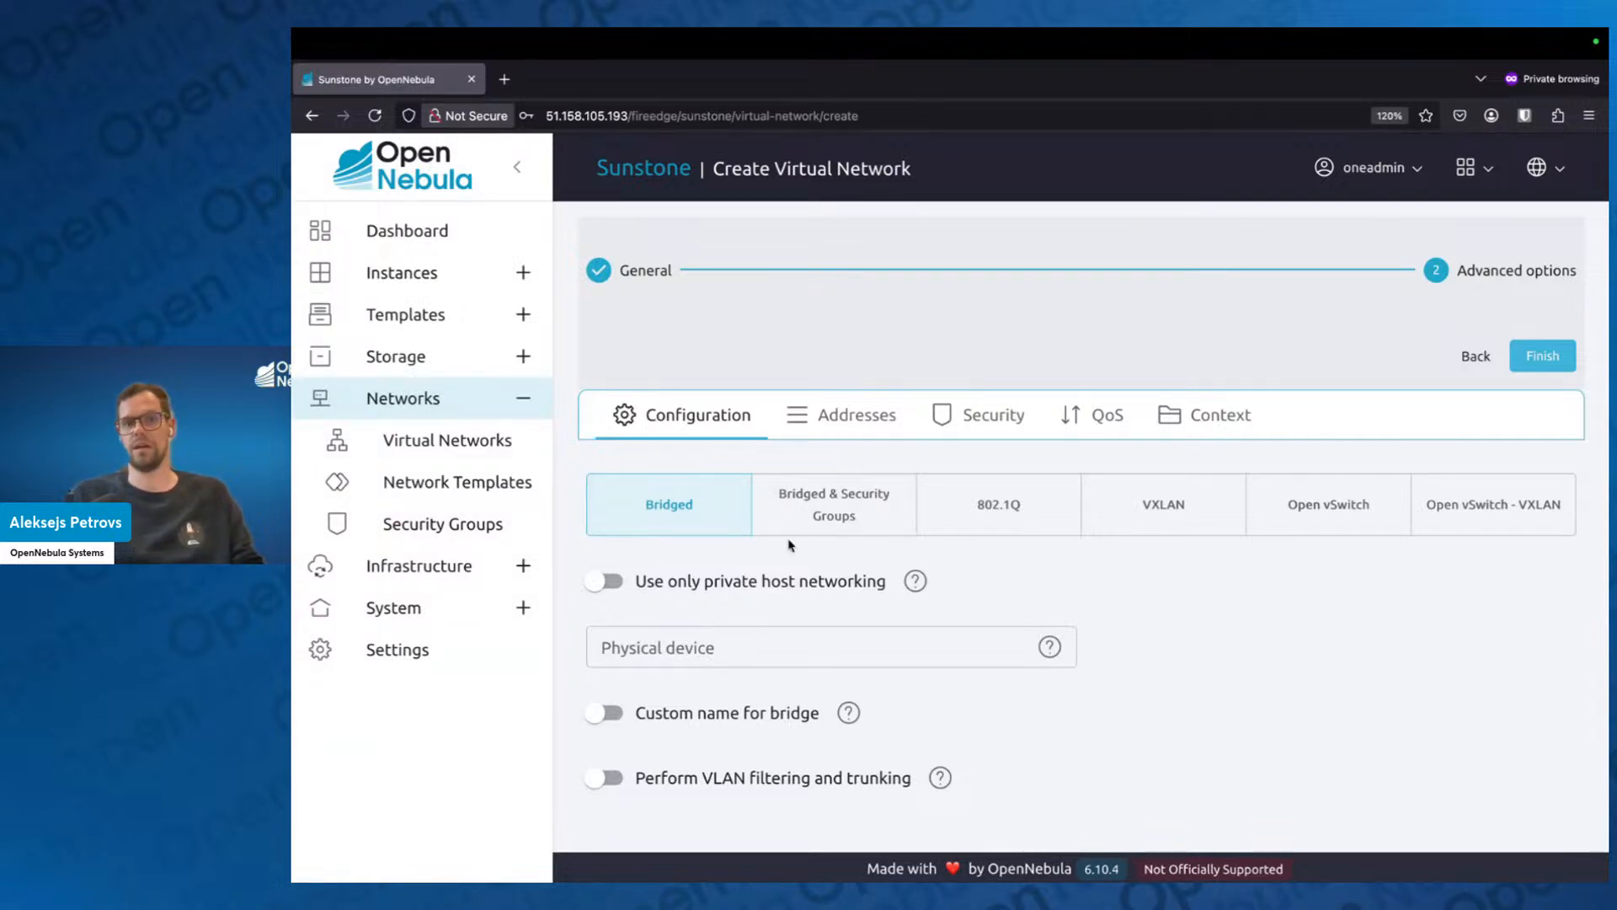
click(682, 586)
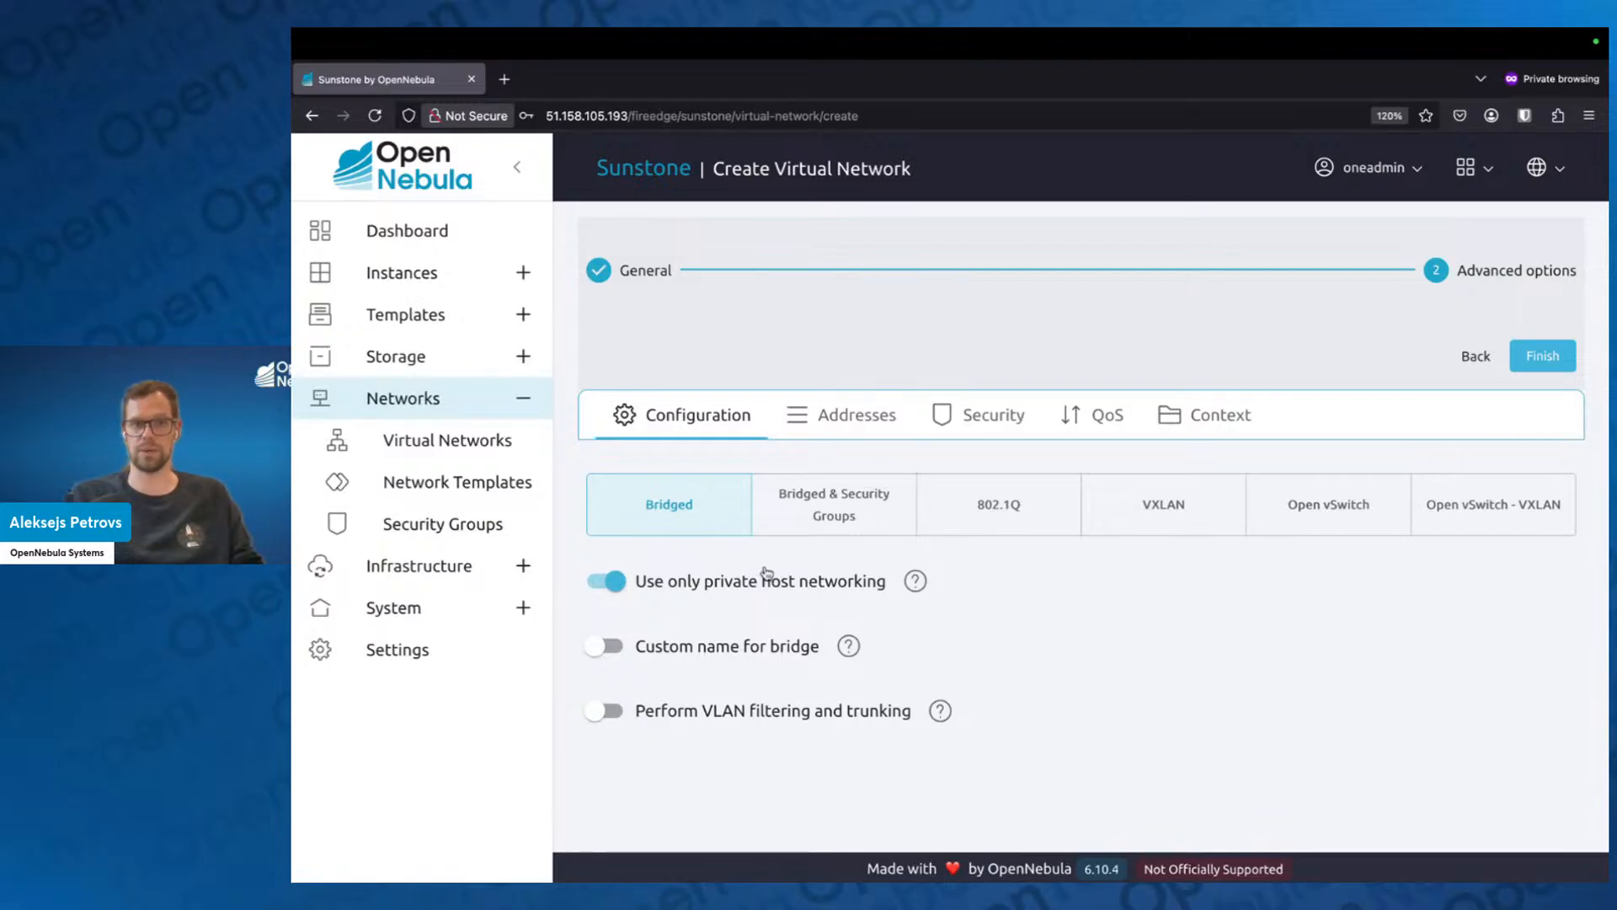
Start a new IPv4 address range for the network with 192.168.20.2 as its first address.
click(843, 415)
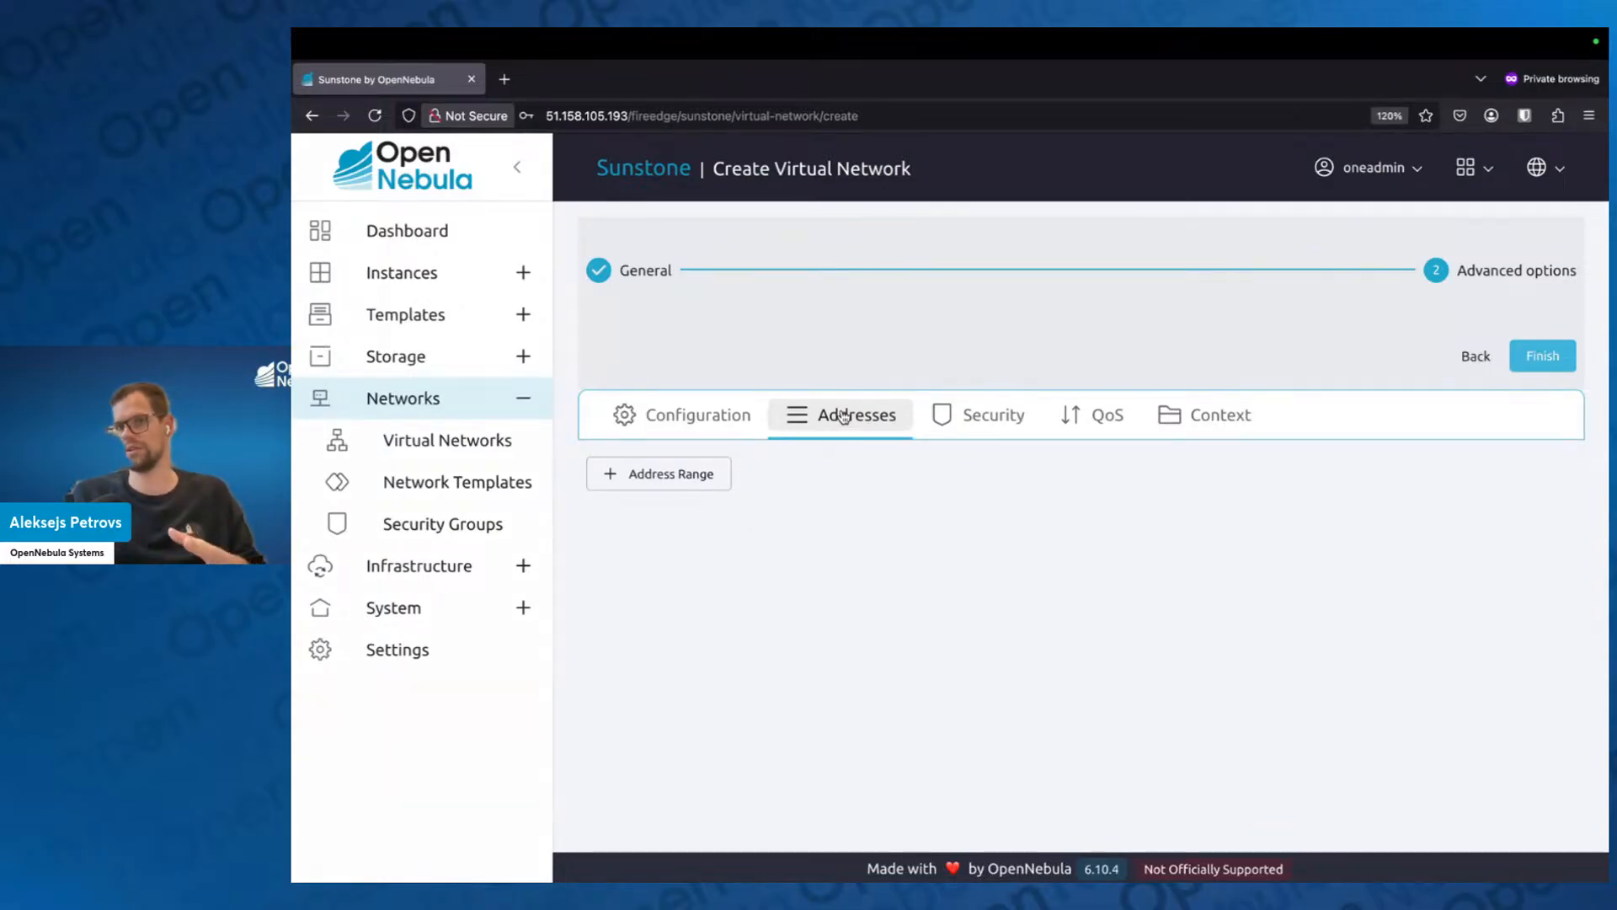
click(656, 484)
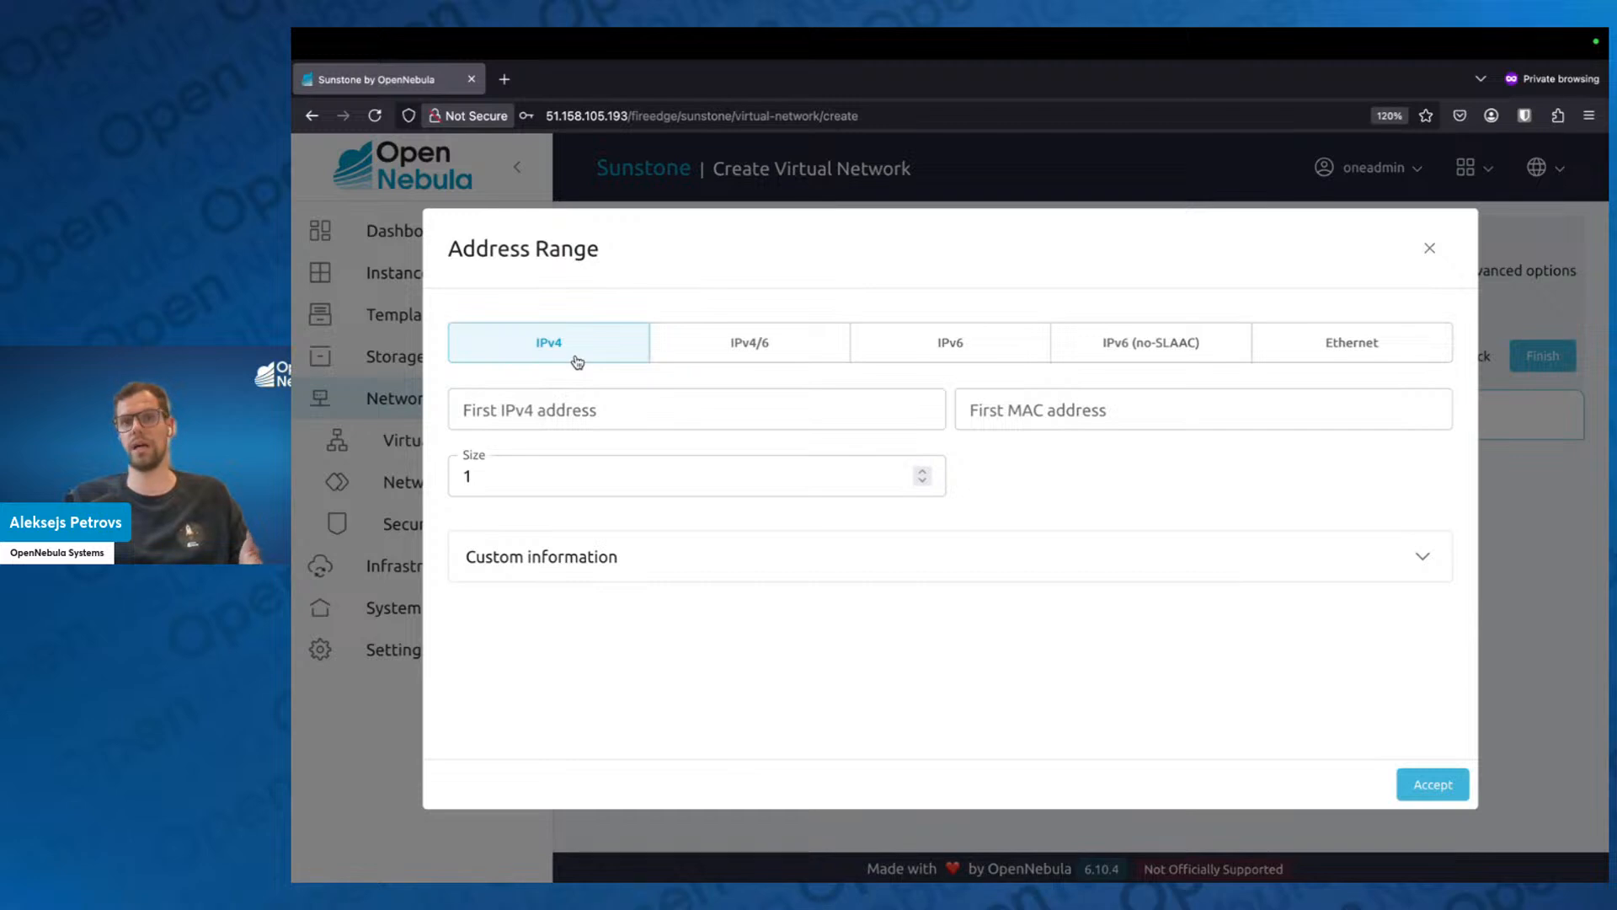
click(1390, 349)
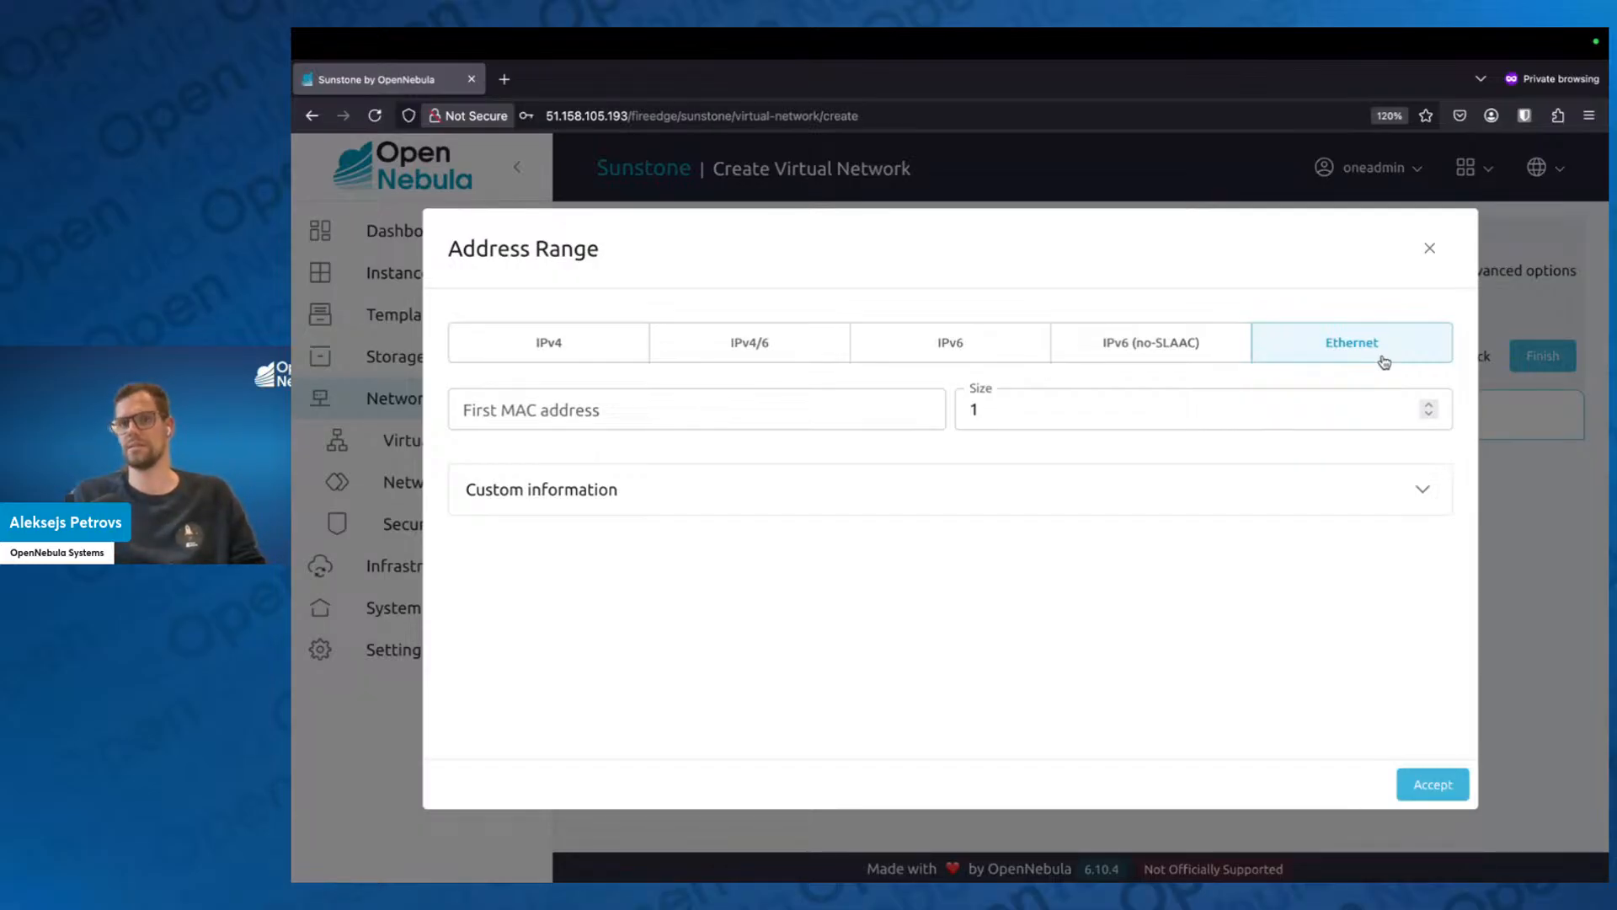
click(591, 353)
click(601, 405)
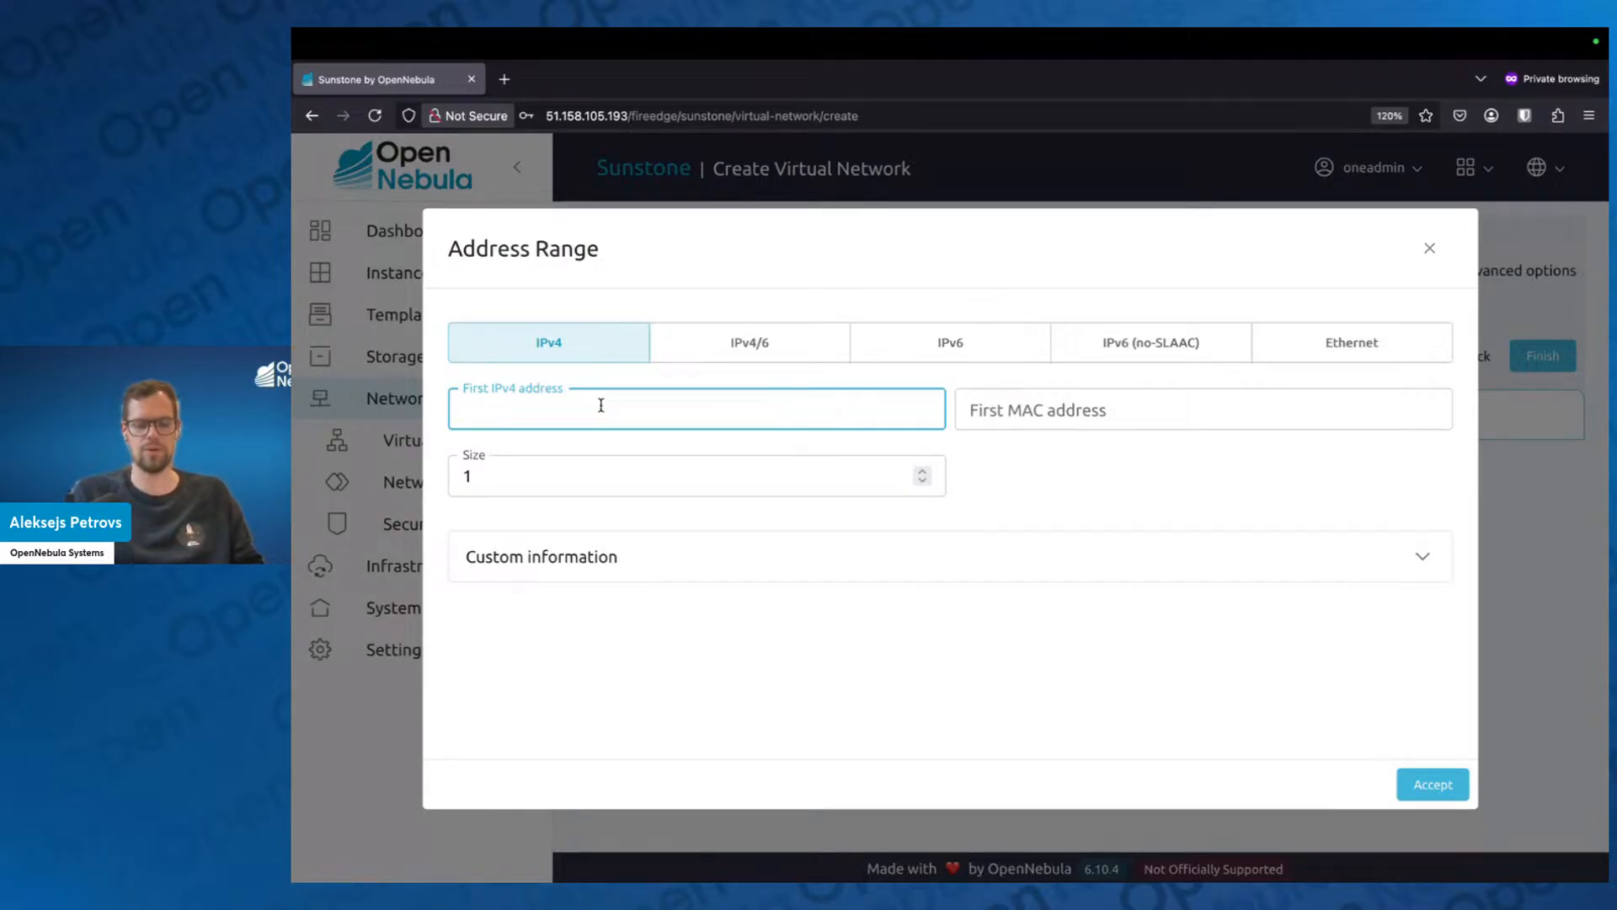
text(192.1)
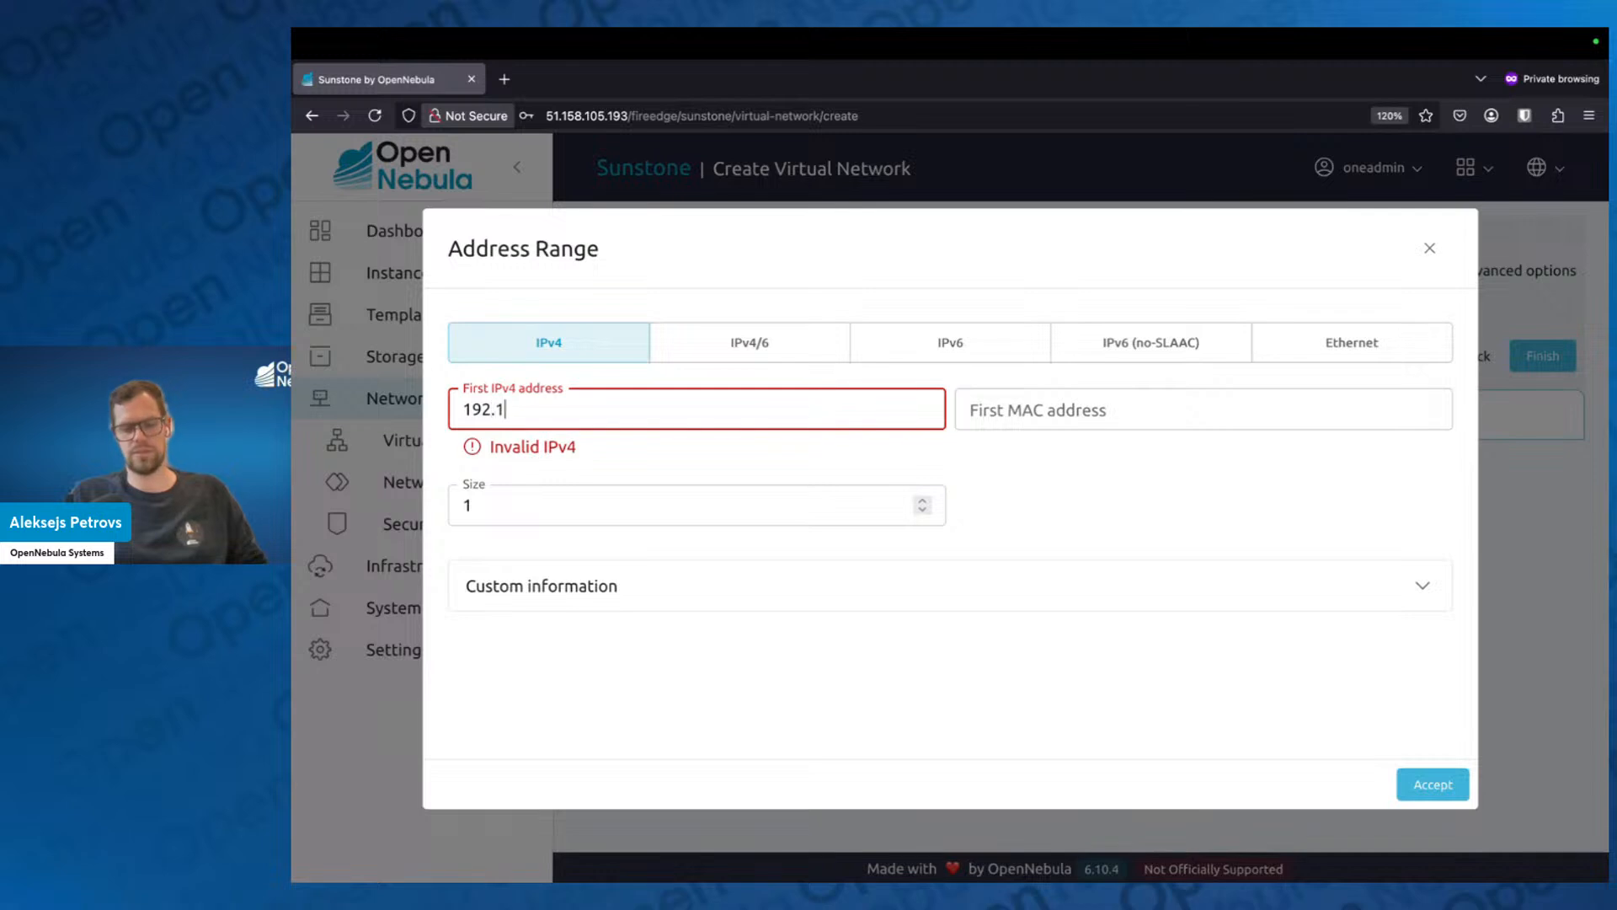
text(68.20.2)
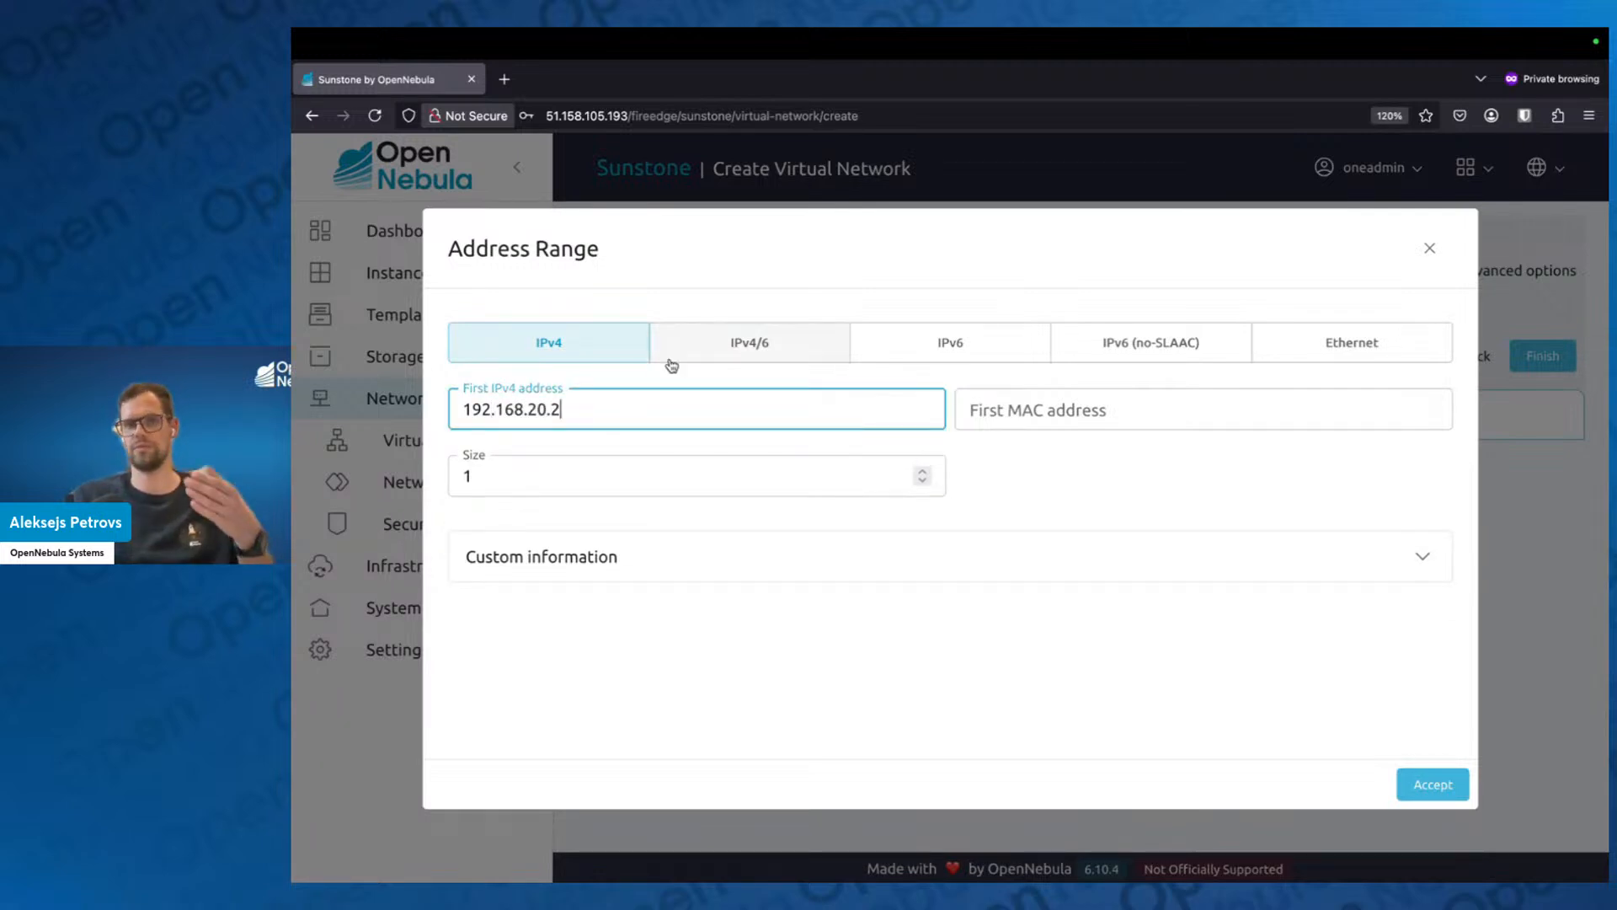
Set the address range's size to 40 and accept the range.
click(554, 482)
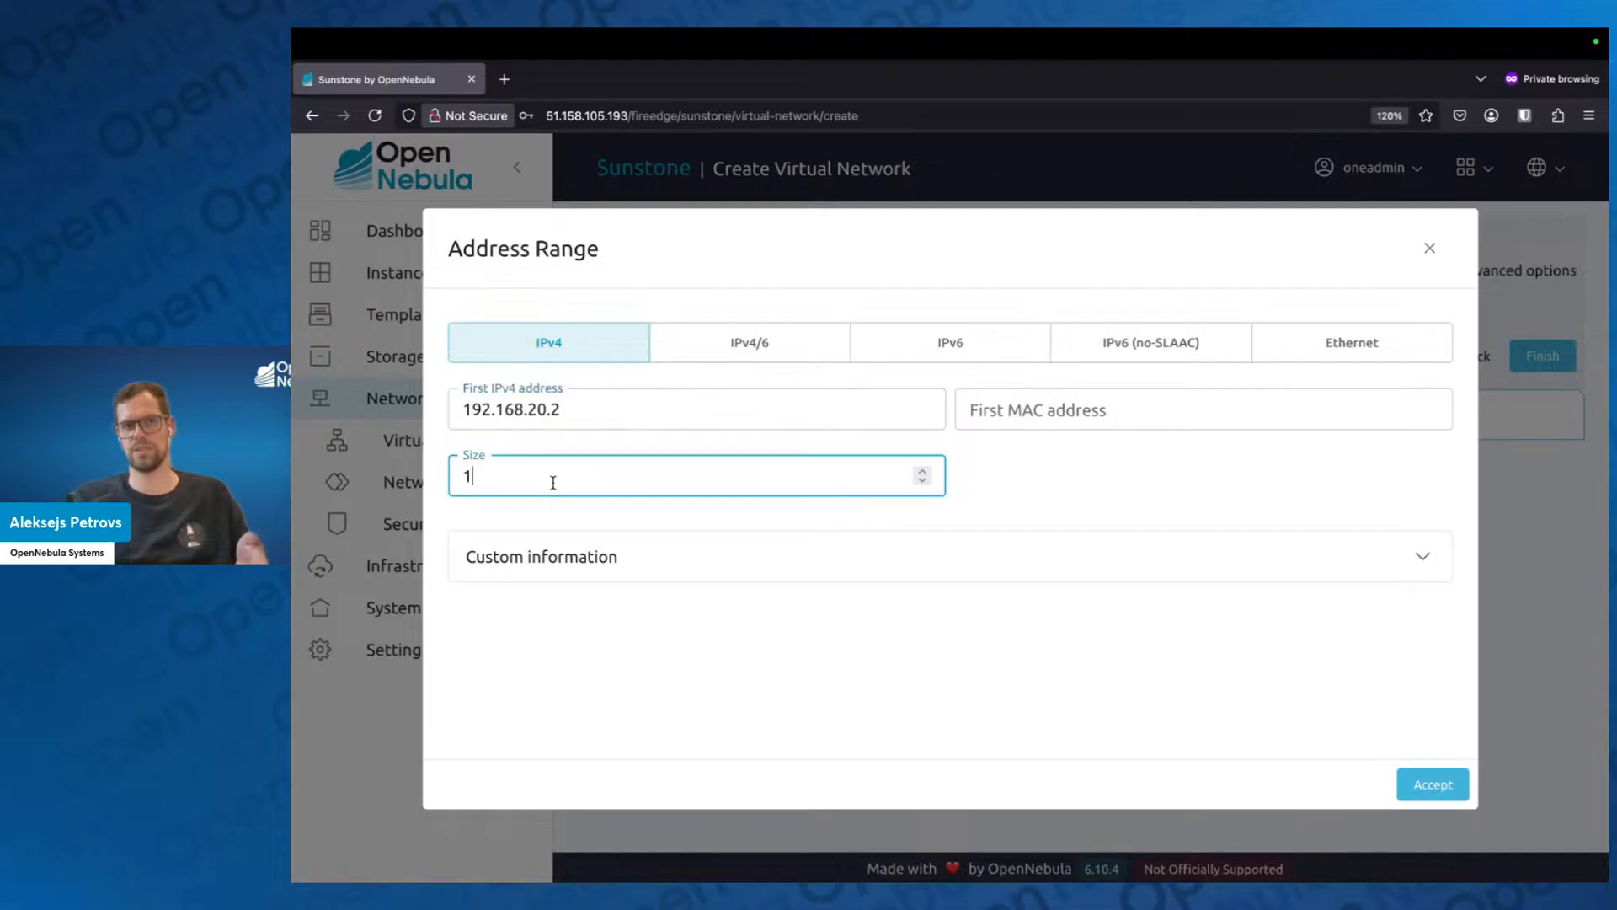
key(BackSpace)
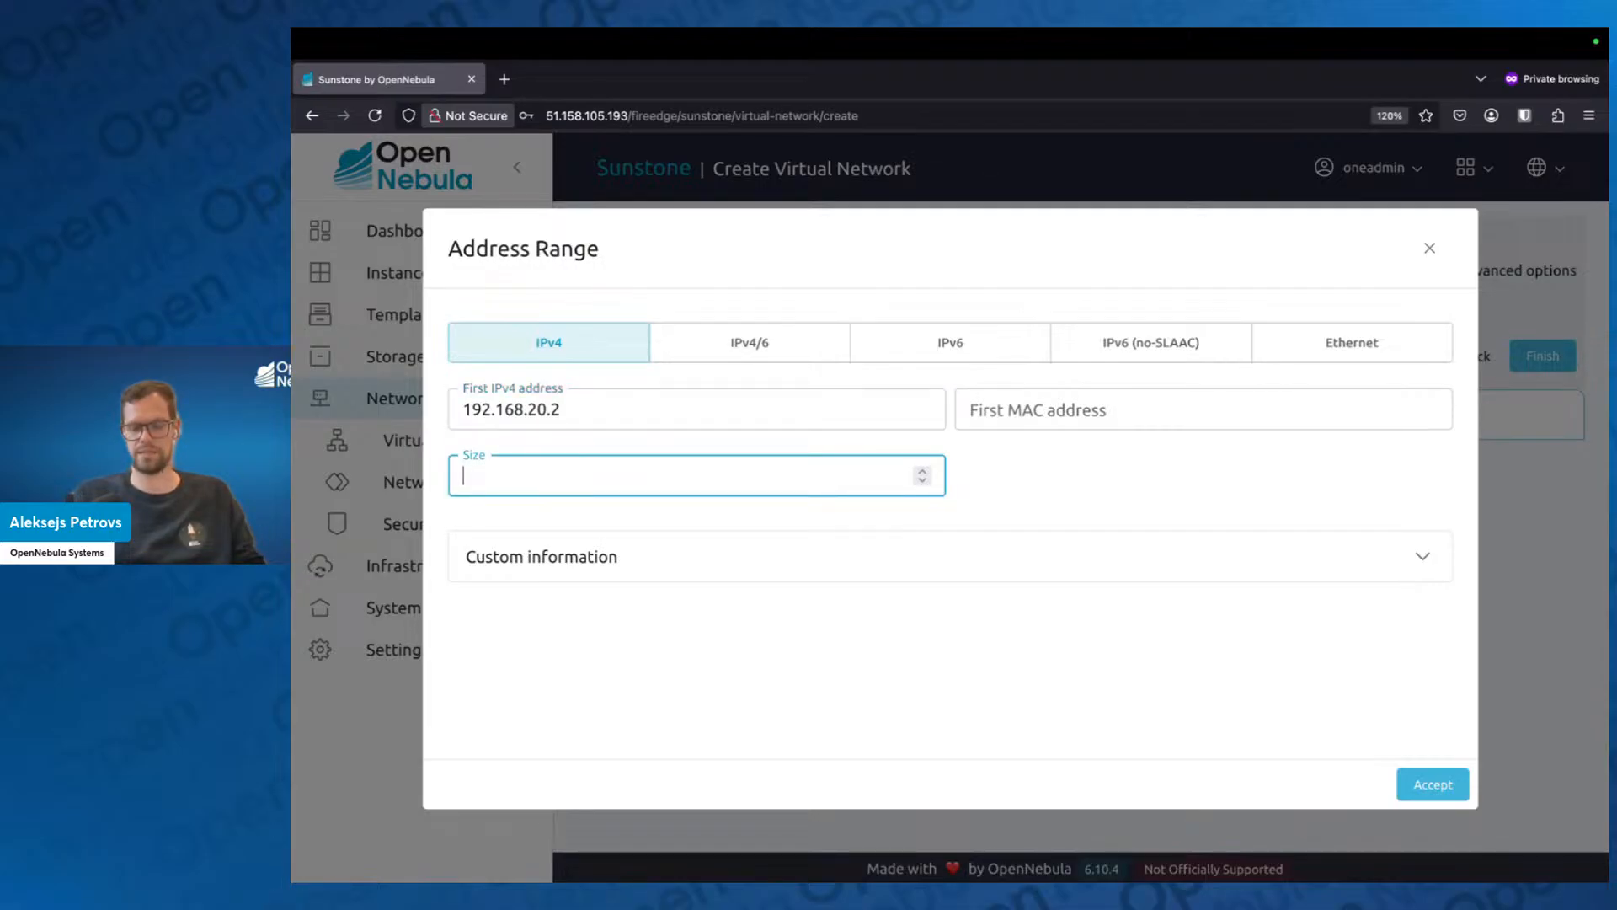
text(40)
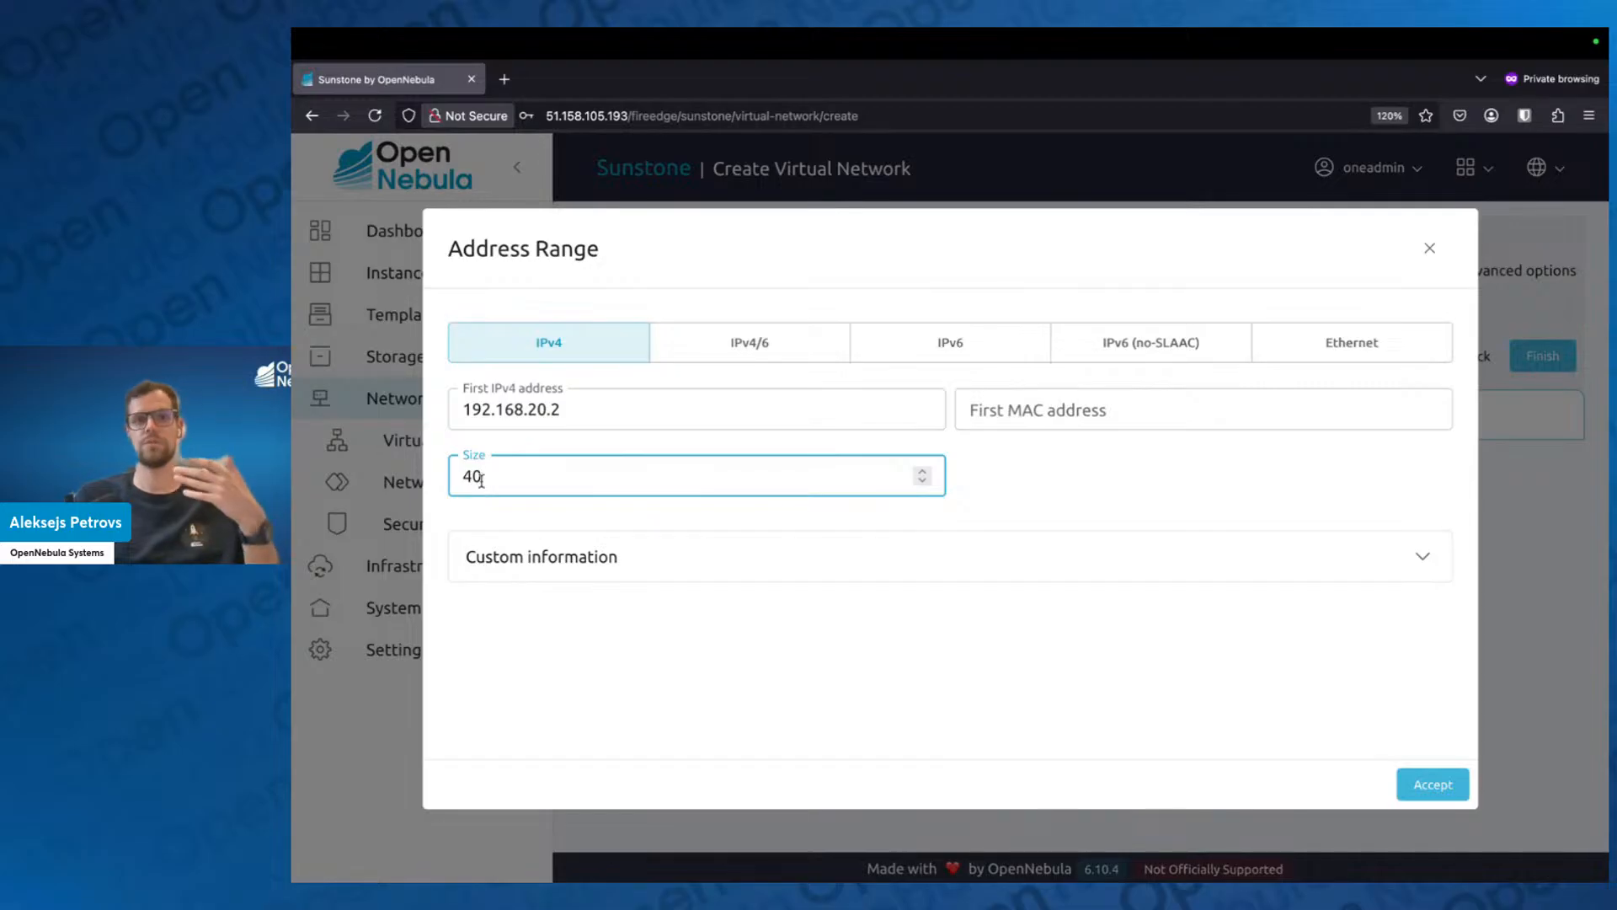
drag(570, 409, 463, 403)
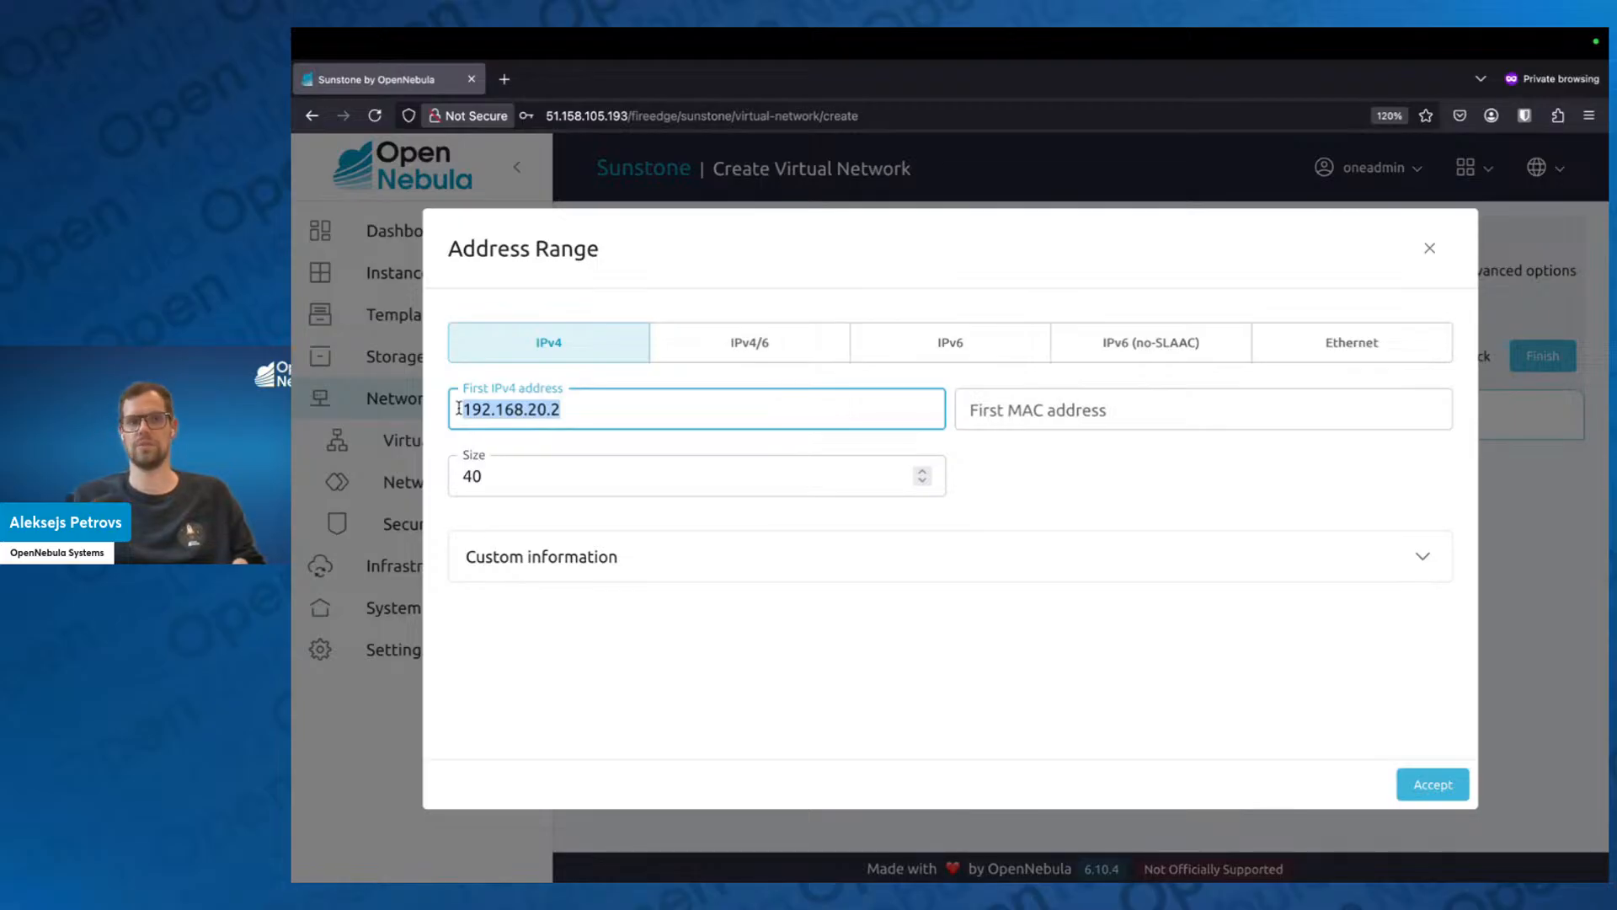
click(700, 452)
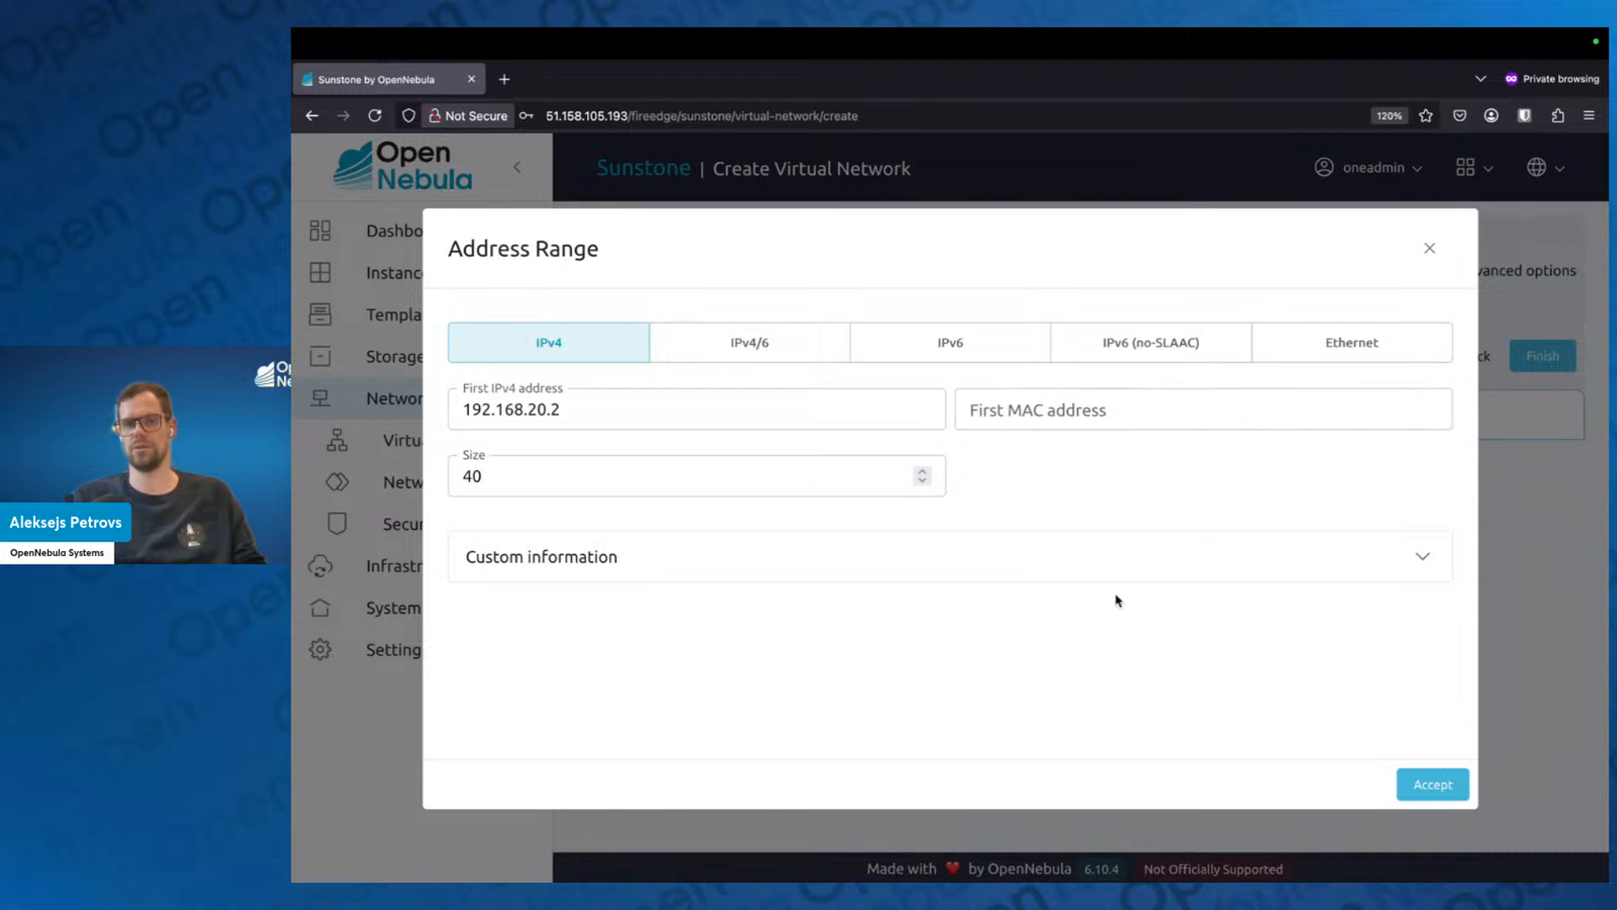
click(1460, 793)
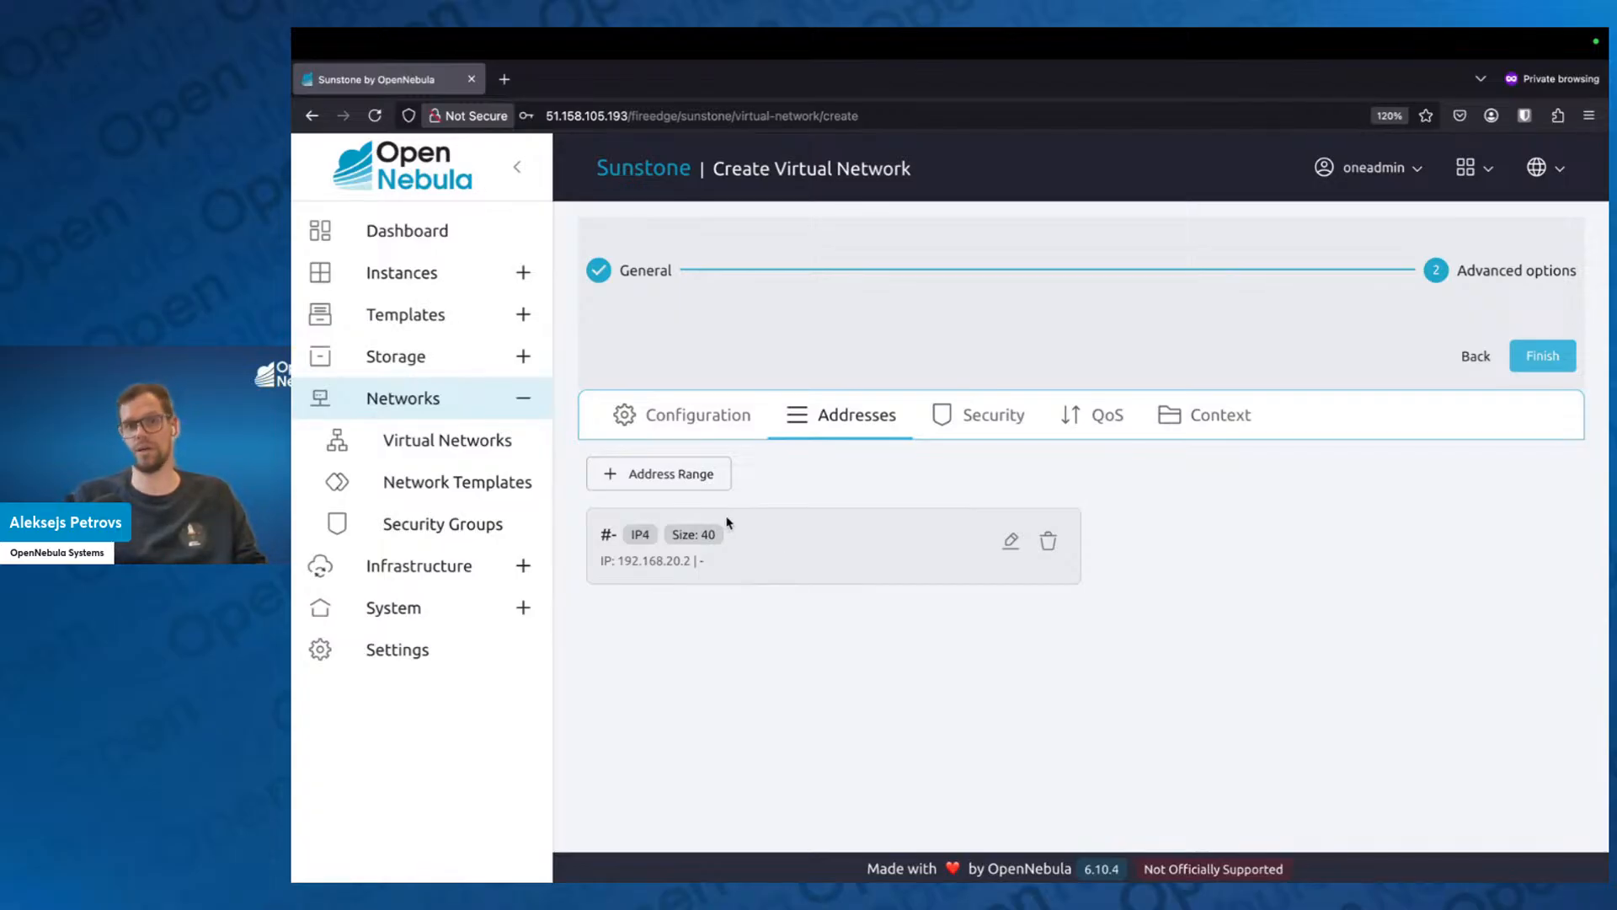
Open and dismiss another address range form, and view the security groups available for the network.
click(675, 477)
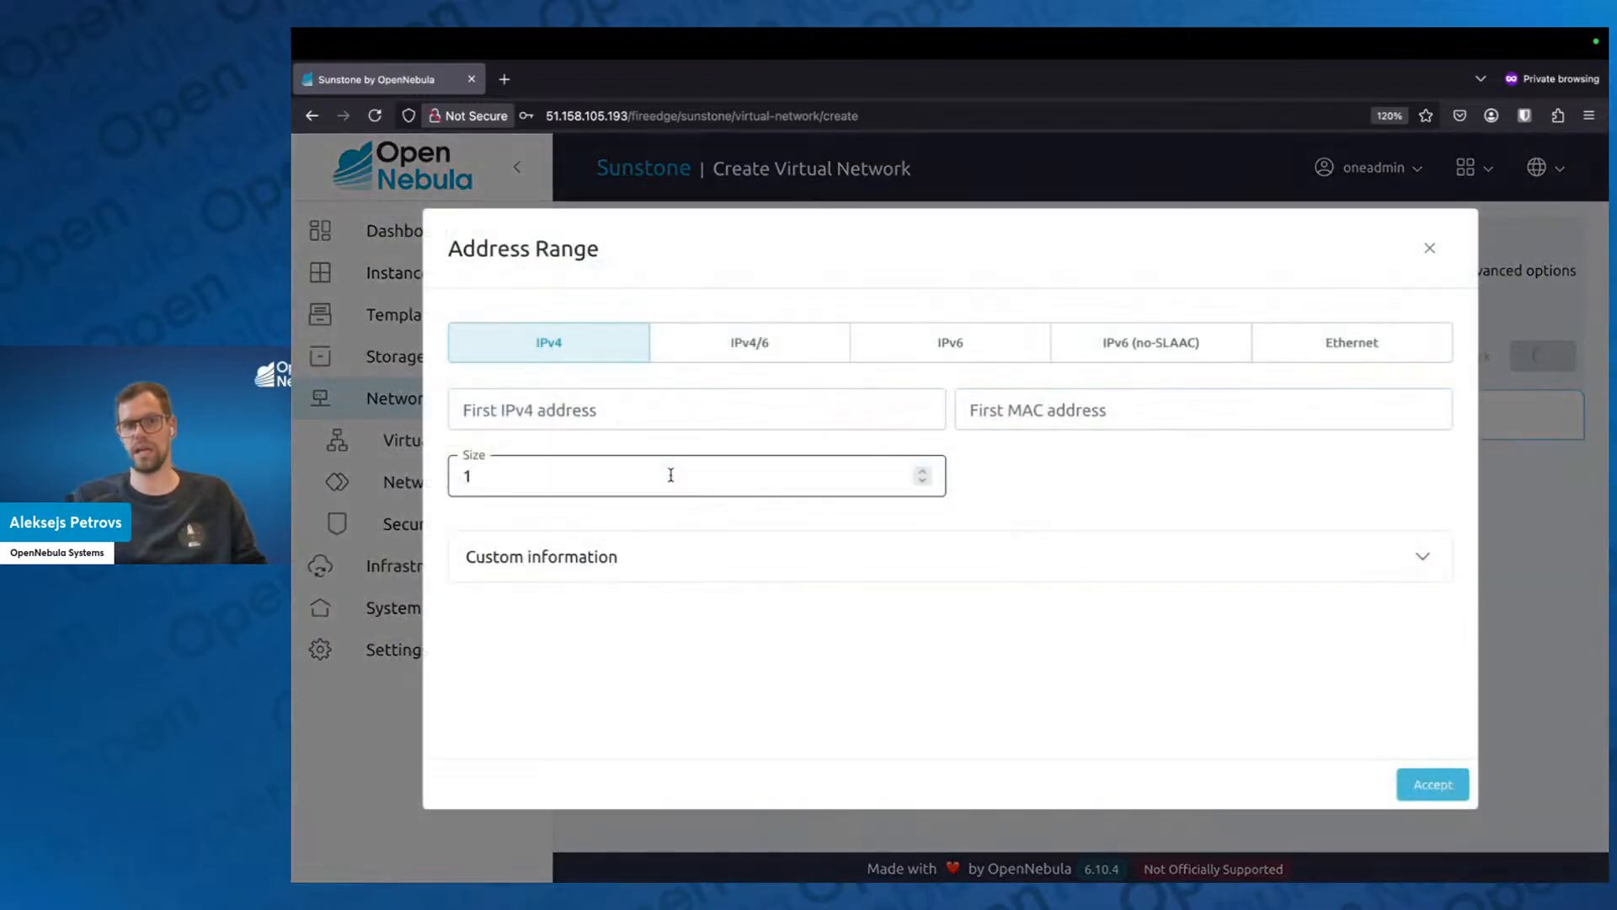
click(1429, 247)
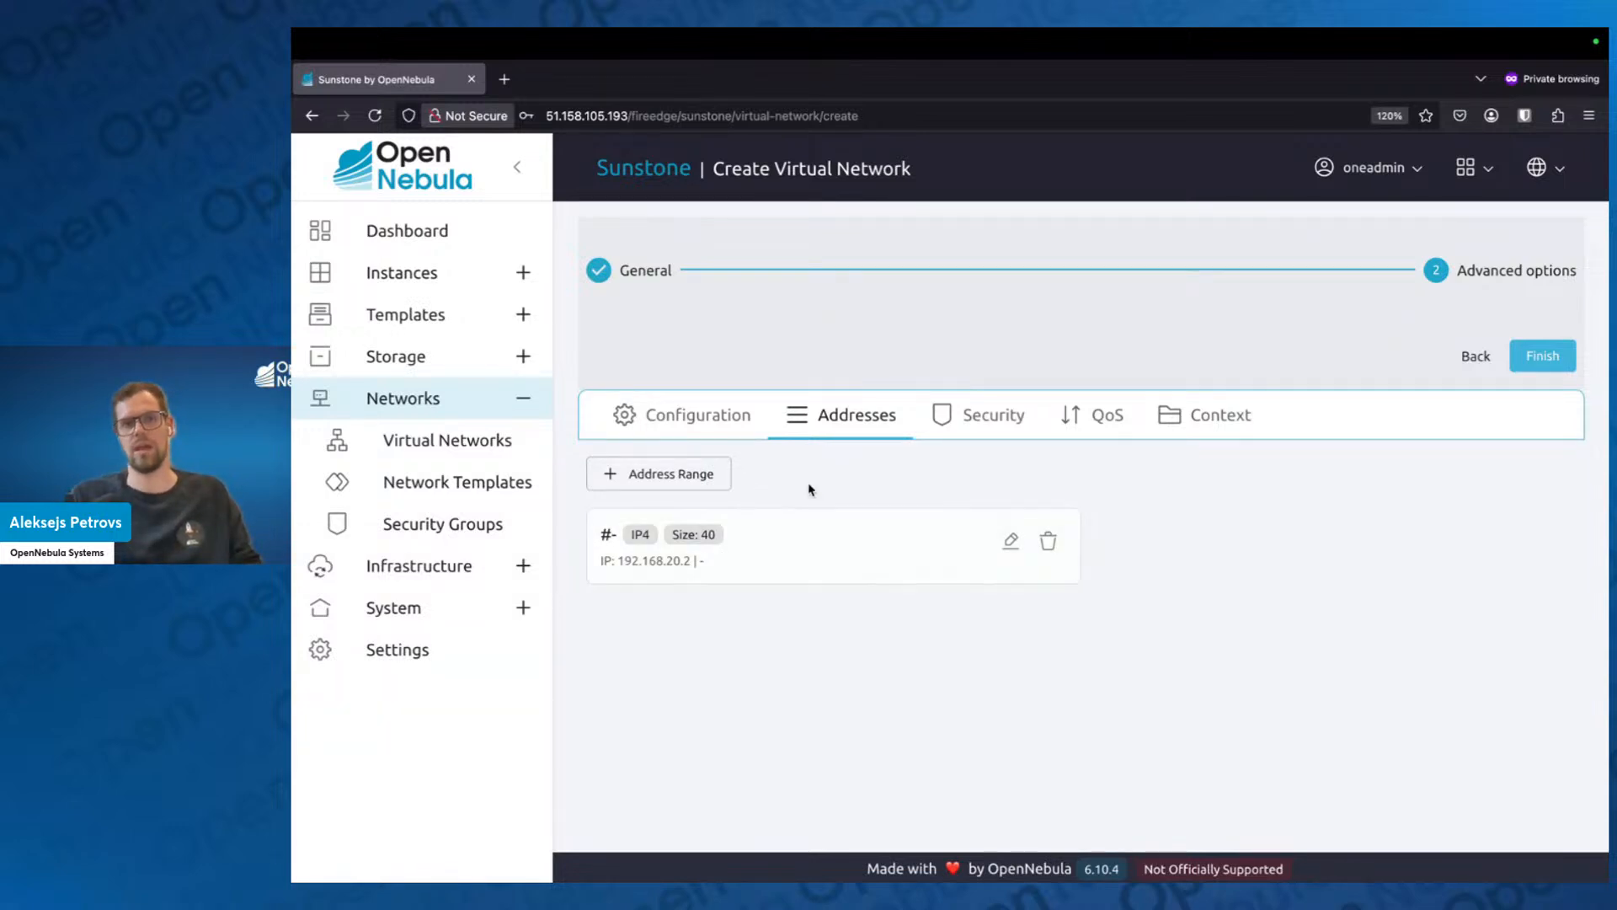
click(1018, 419)
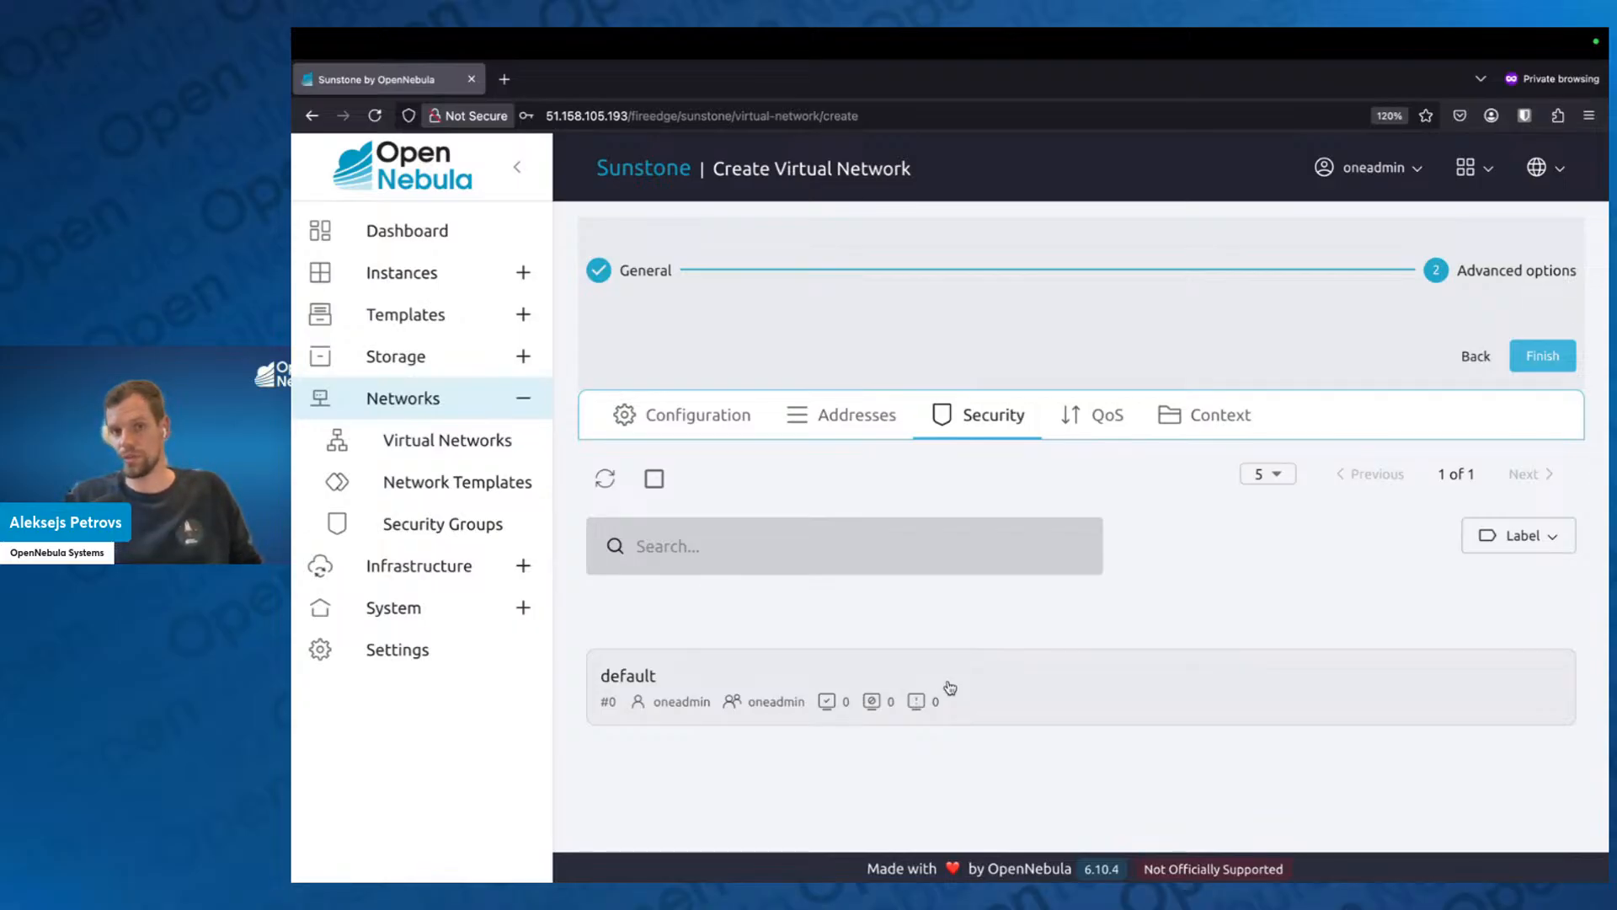
mouse_move(876, 699)
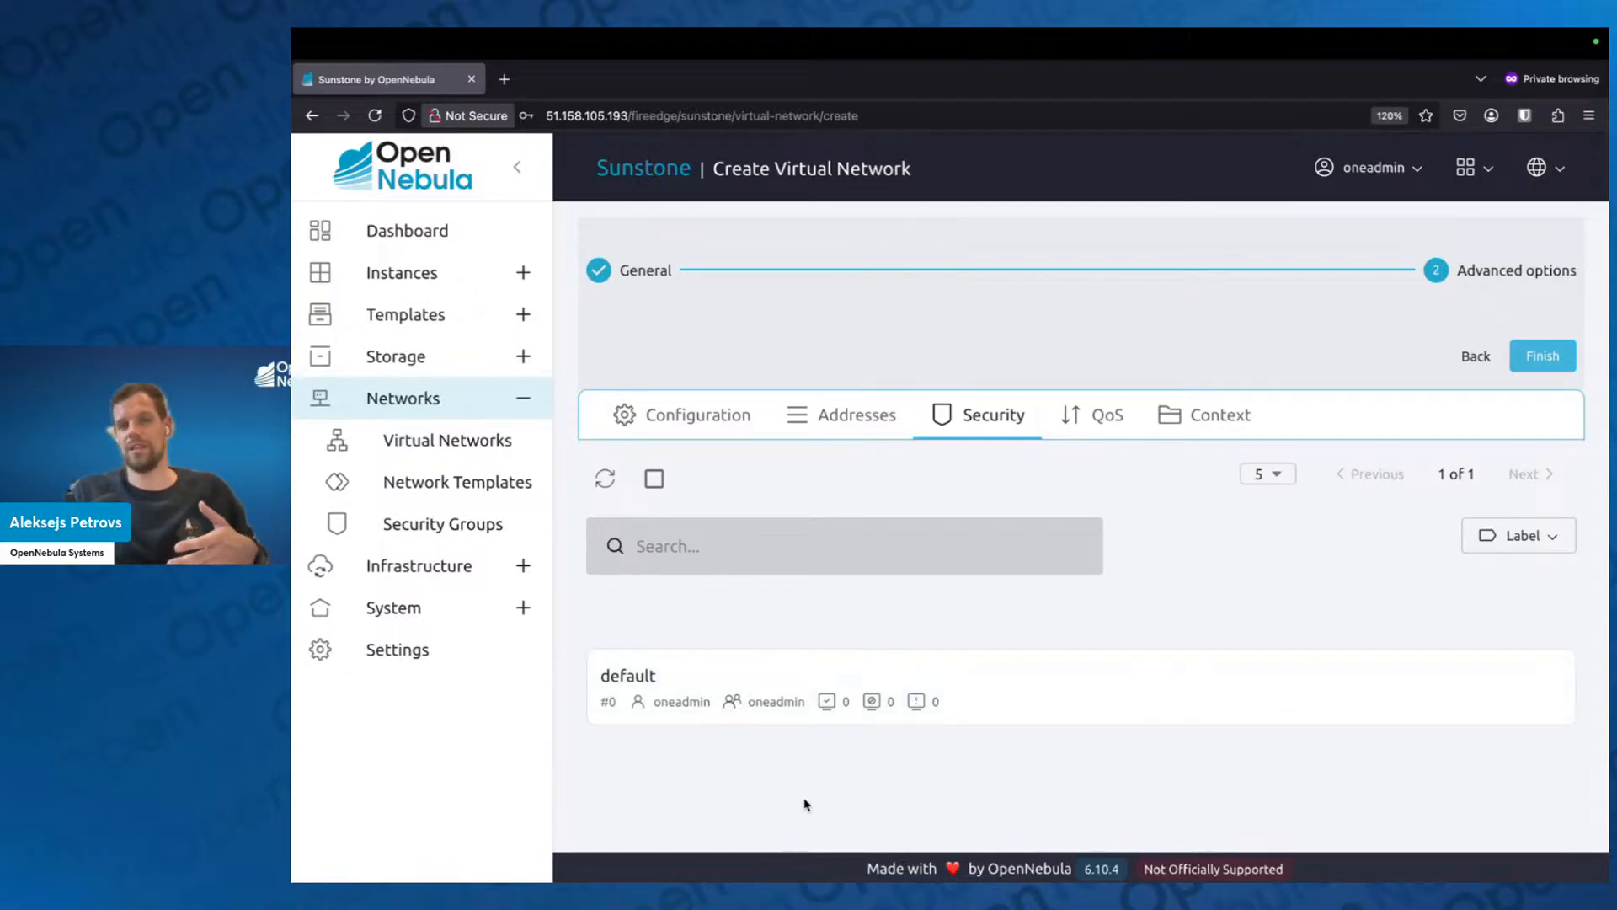
mouse_move(700, 705)
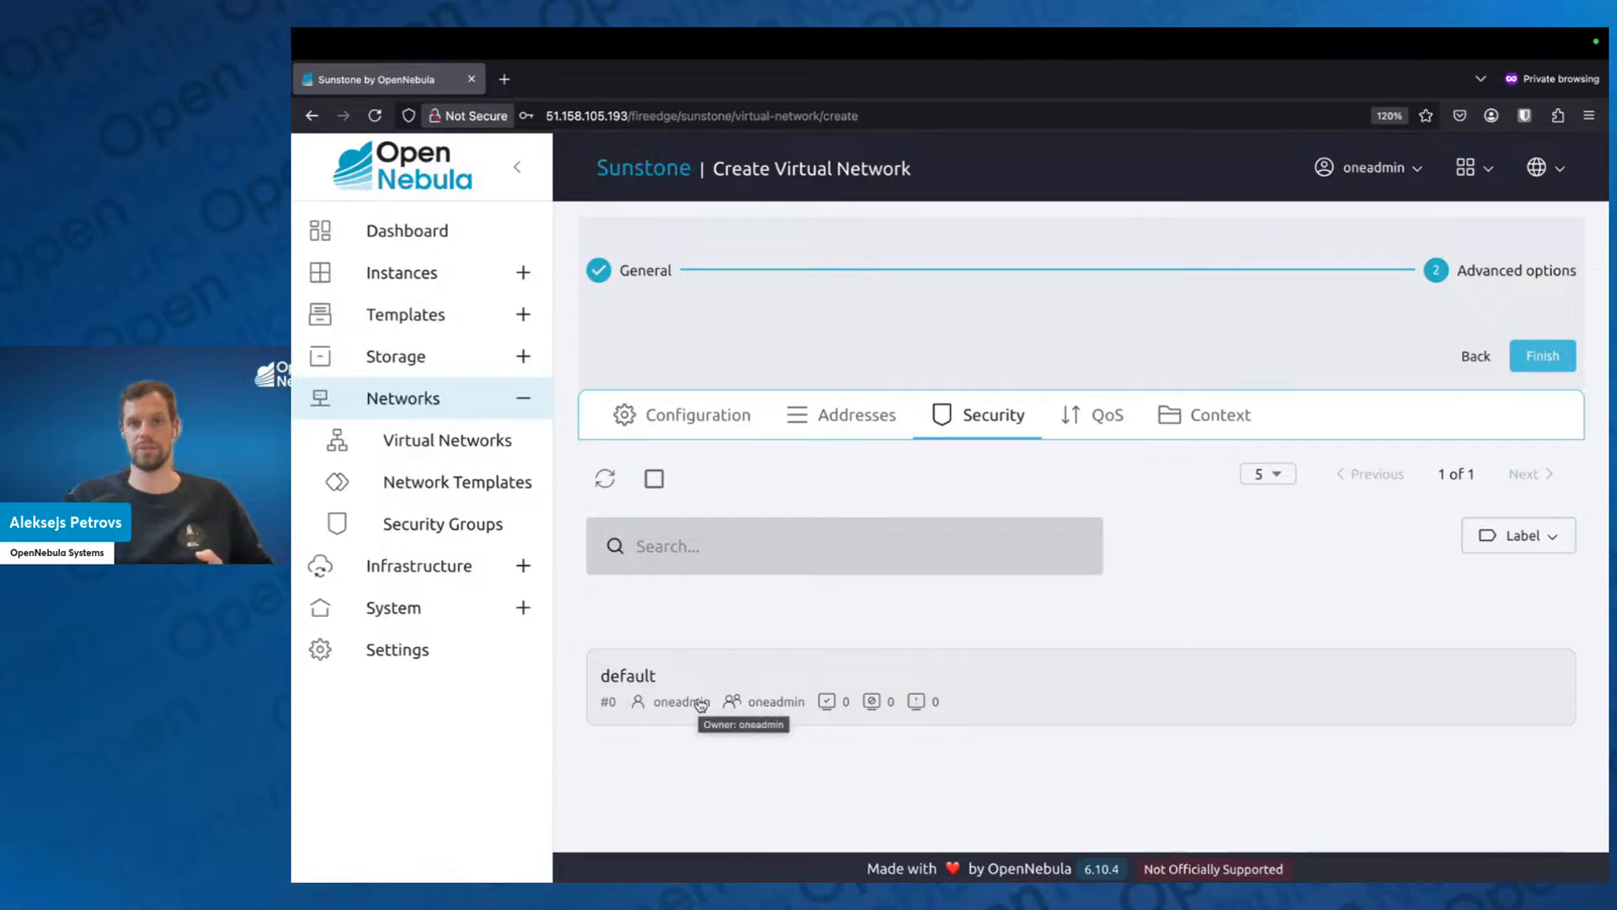
View the network's QoS settings and the IPv4 method choices in its context settings.
click(1117, 424)
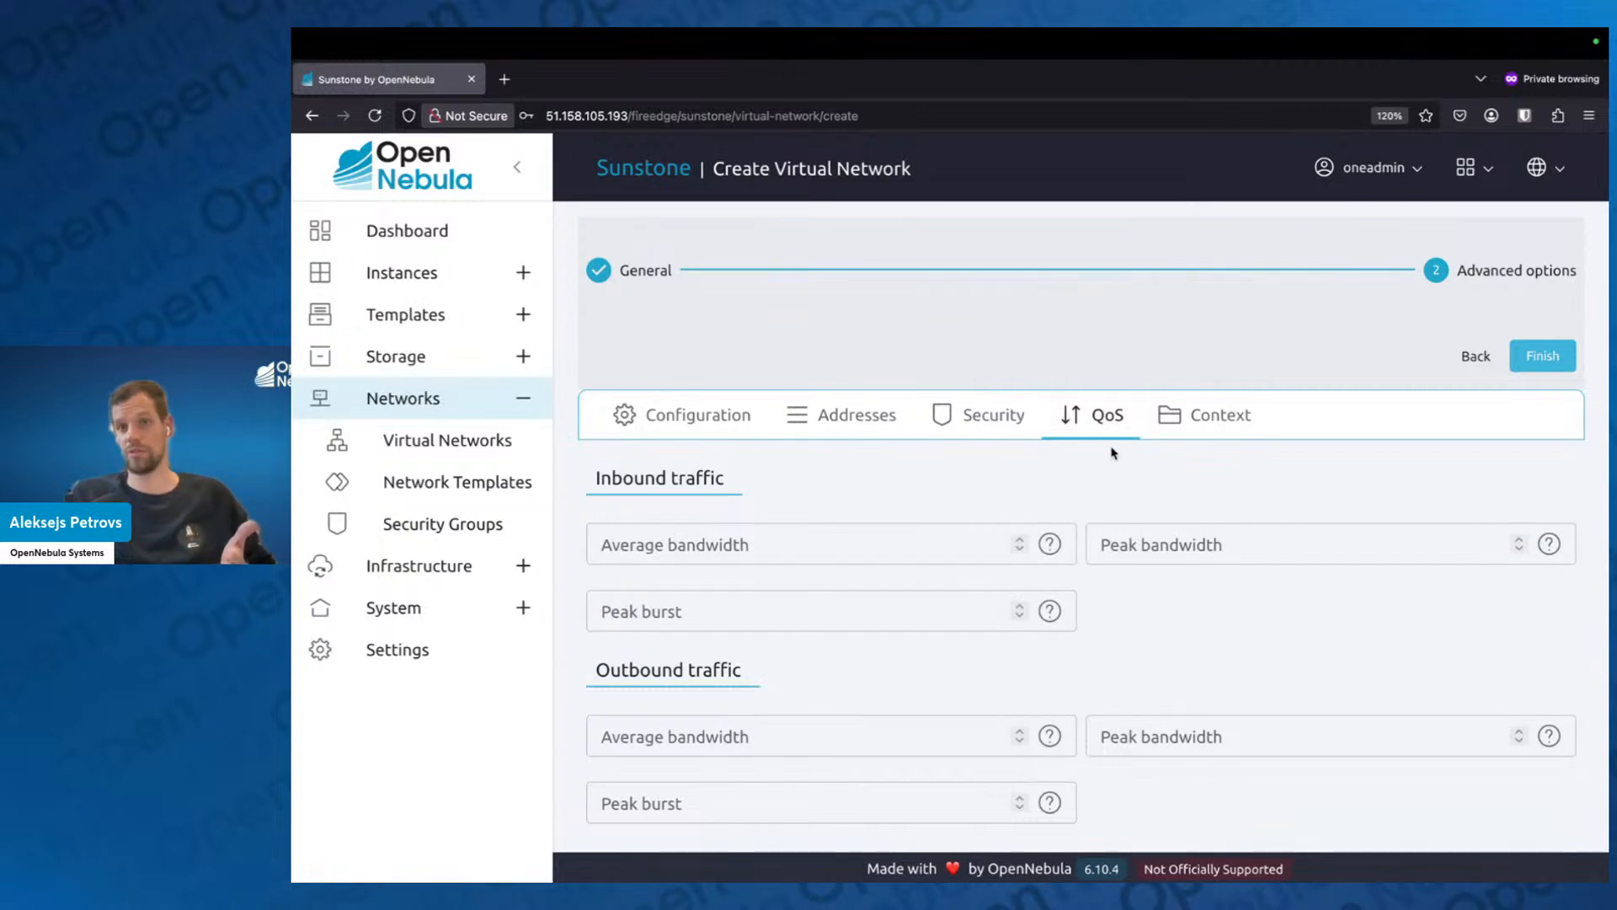
click(1203, 423)
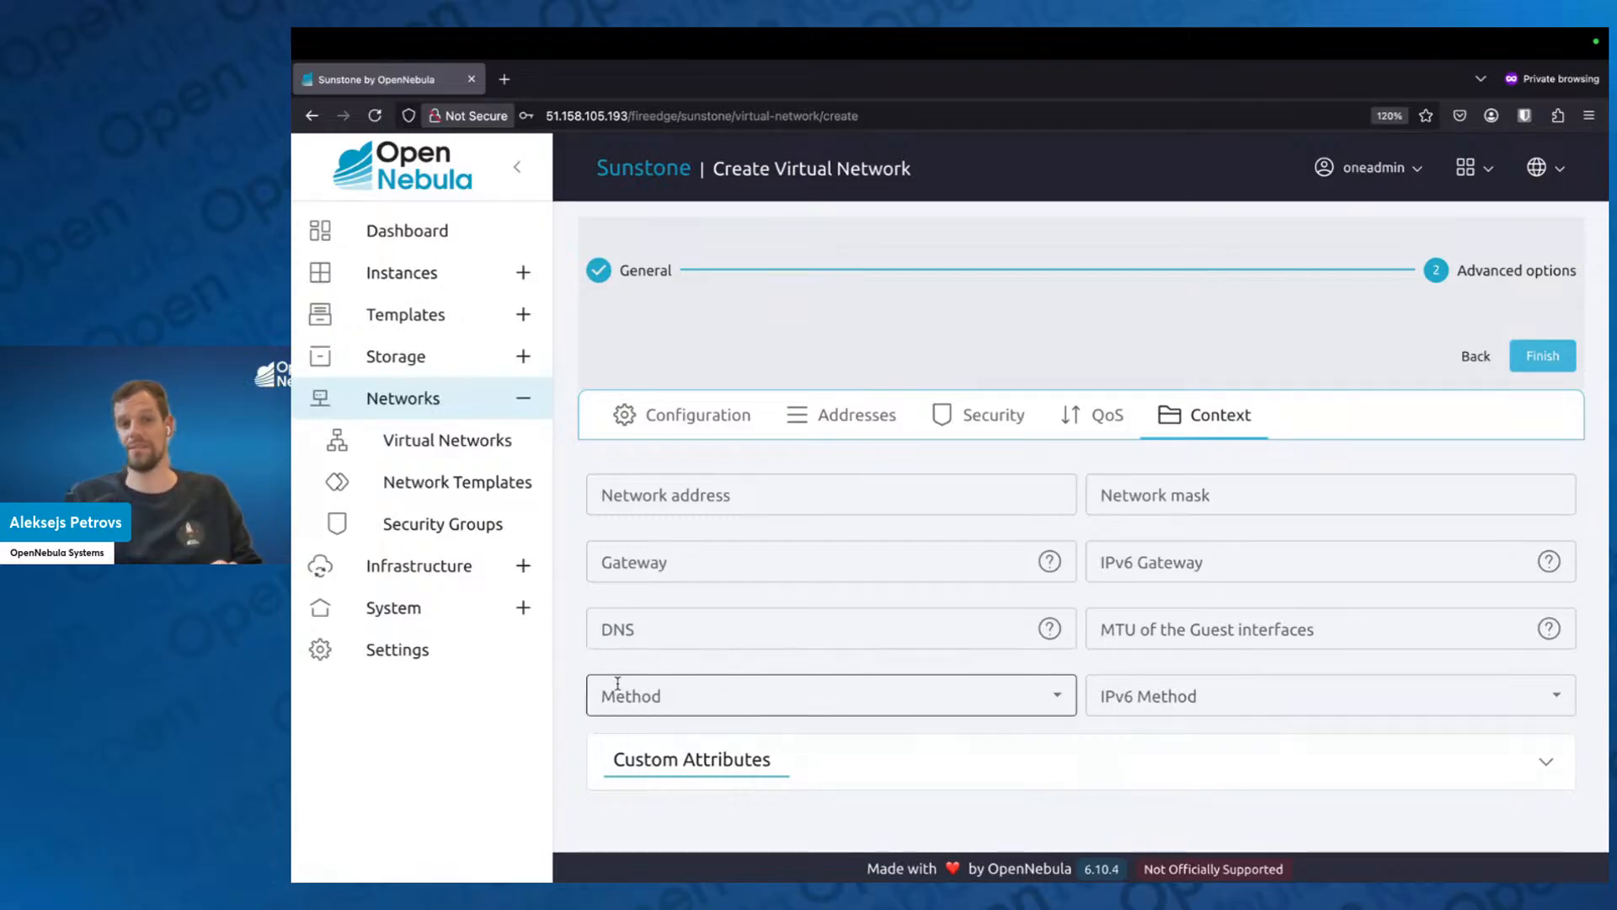
click(1059, 698)
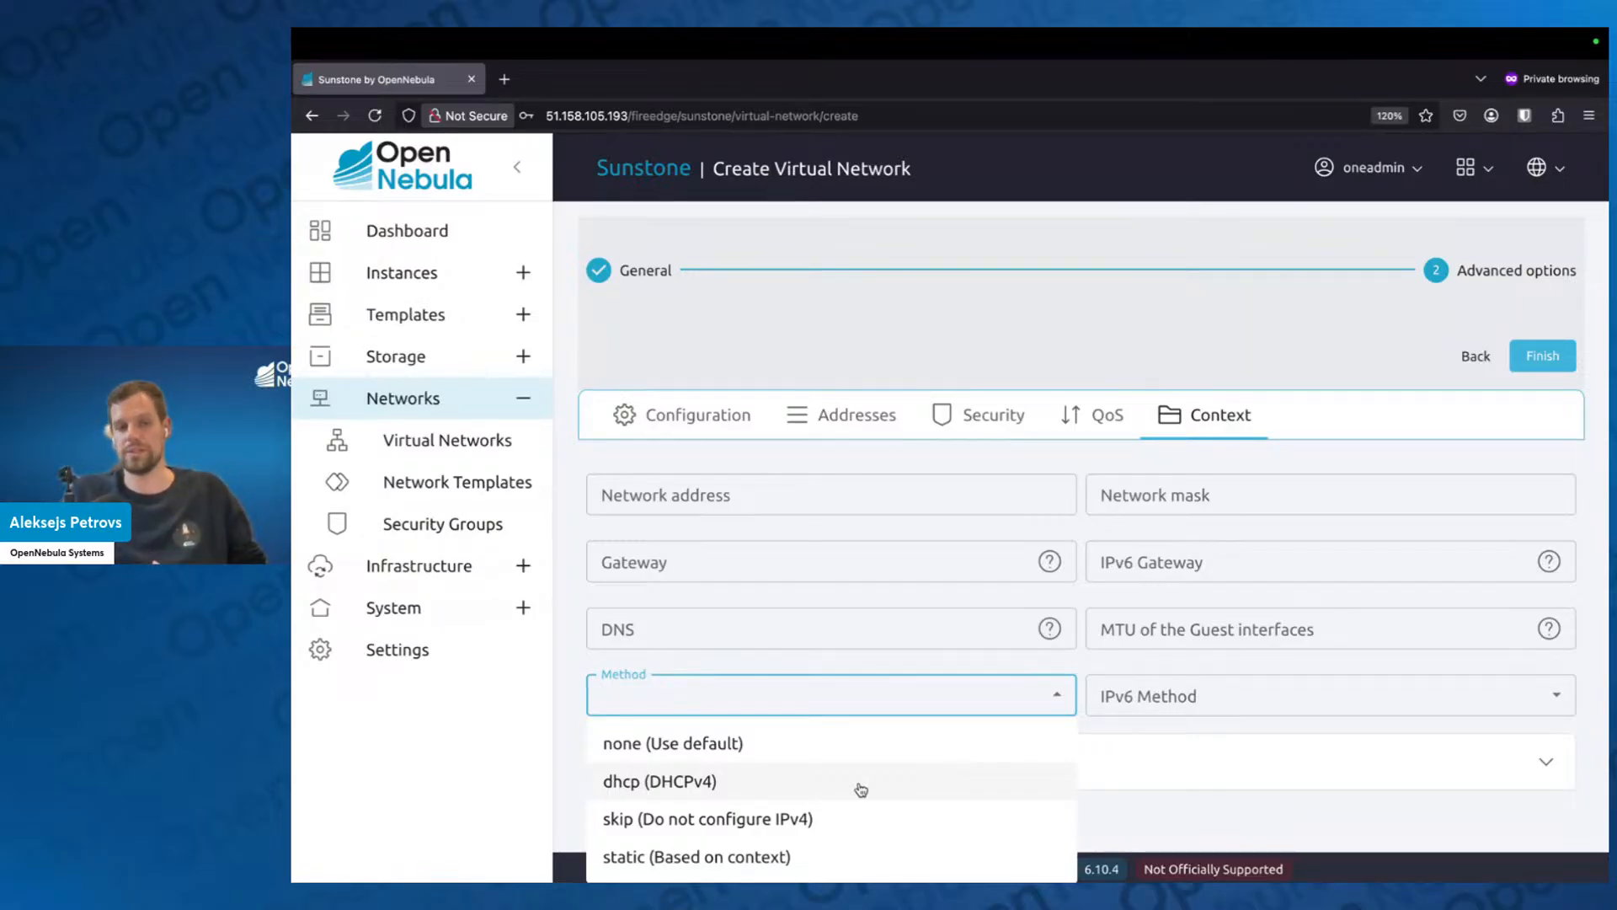
click(851, 698)
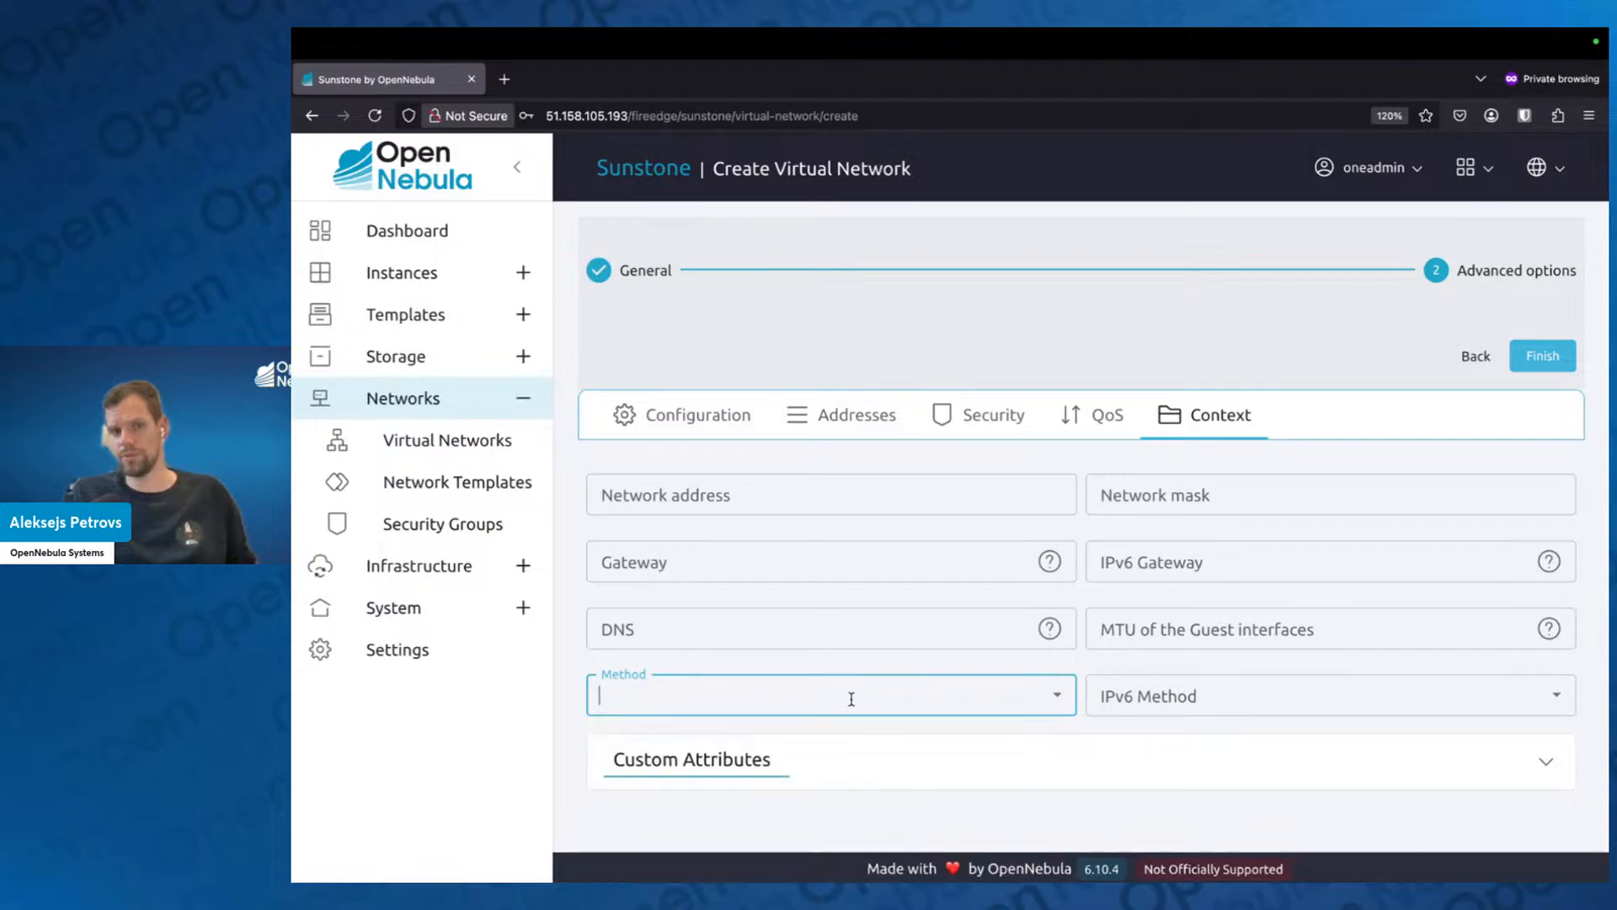
click(579, 735)
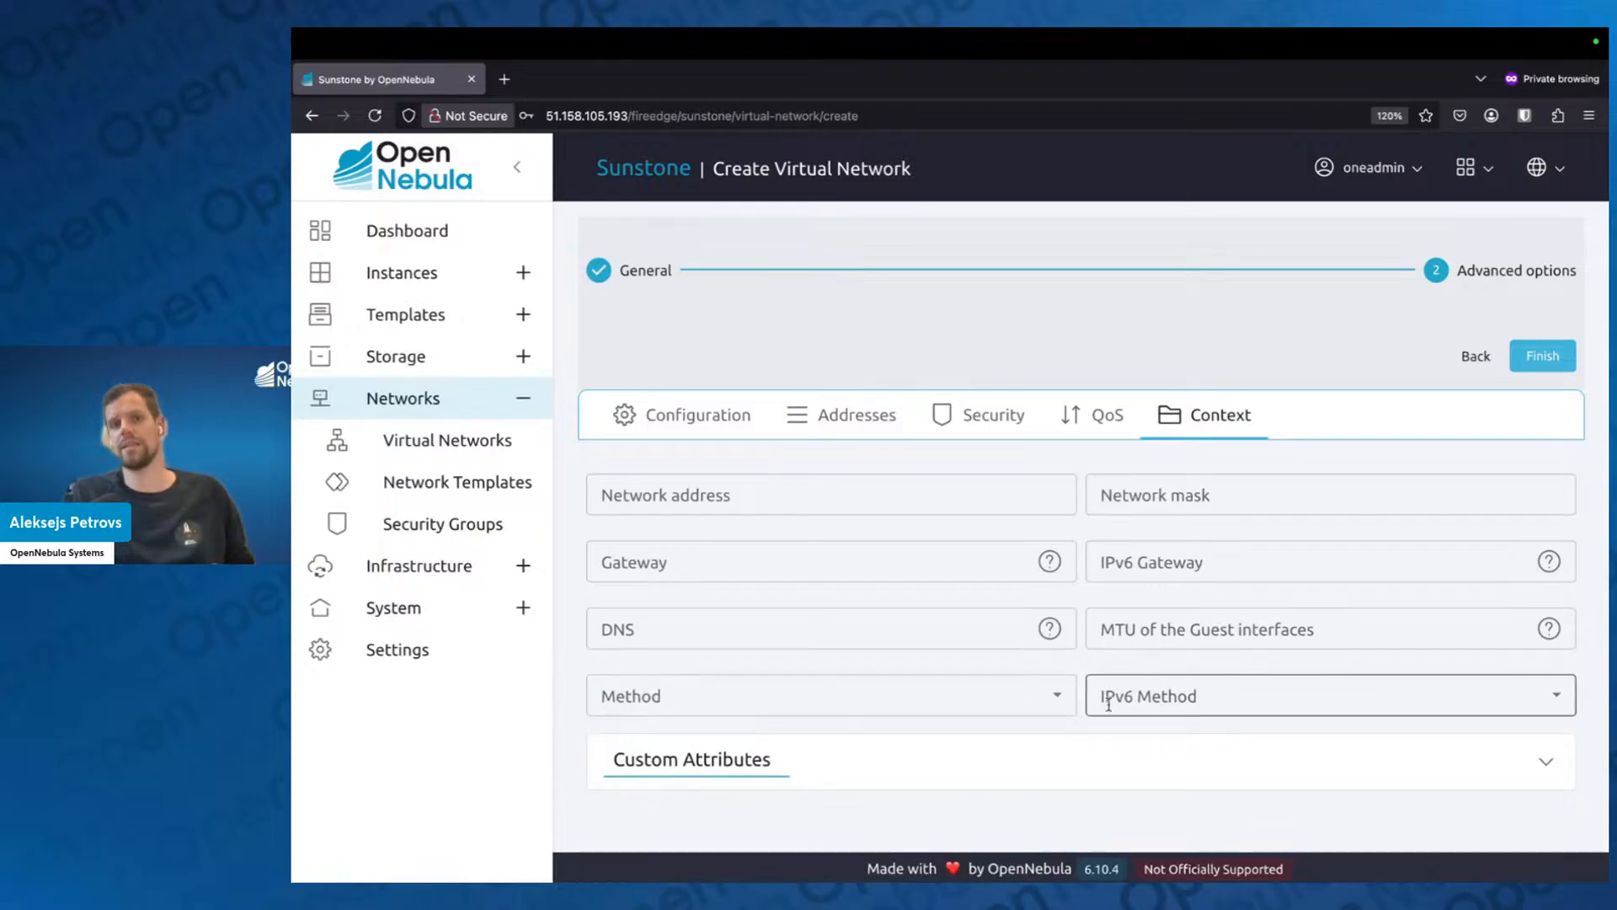
click(1052, 699)
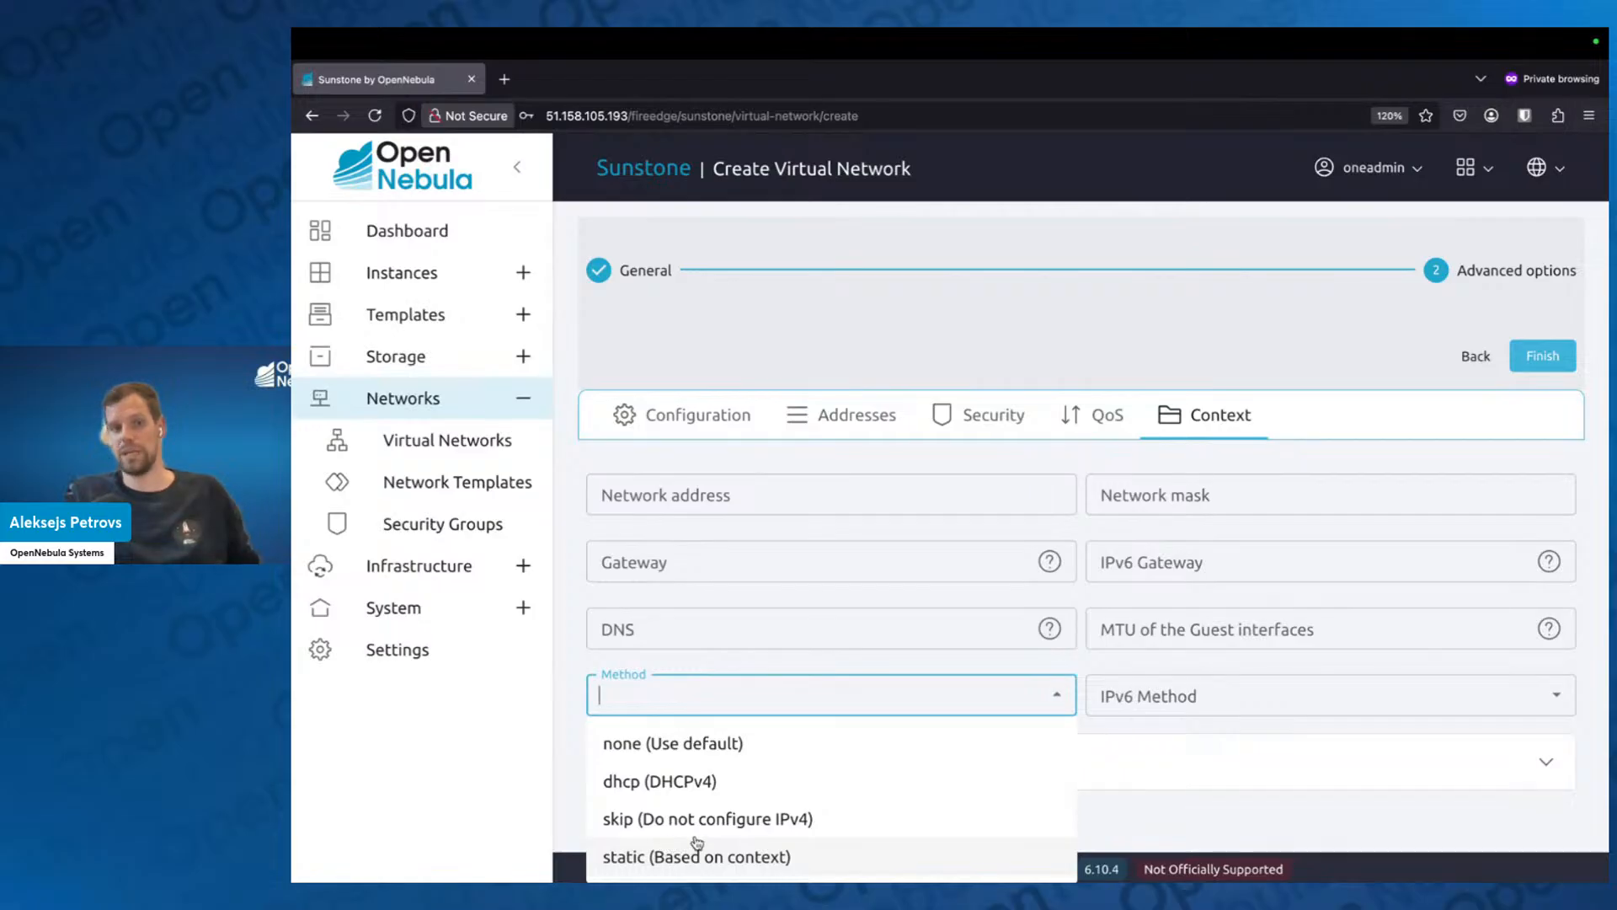
click(824, 341)
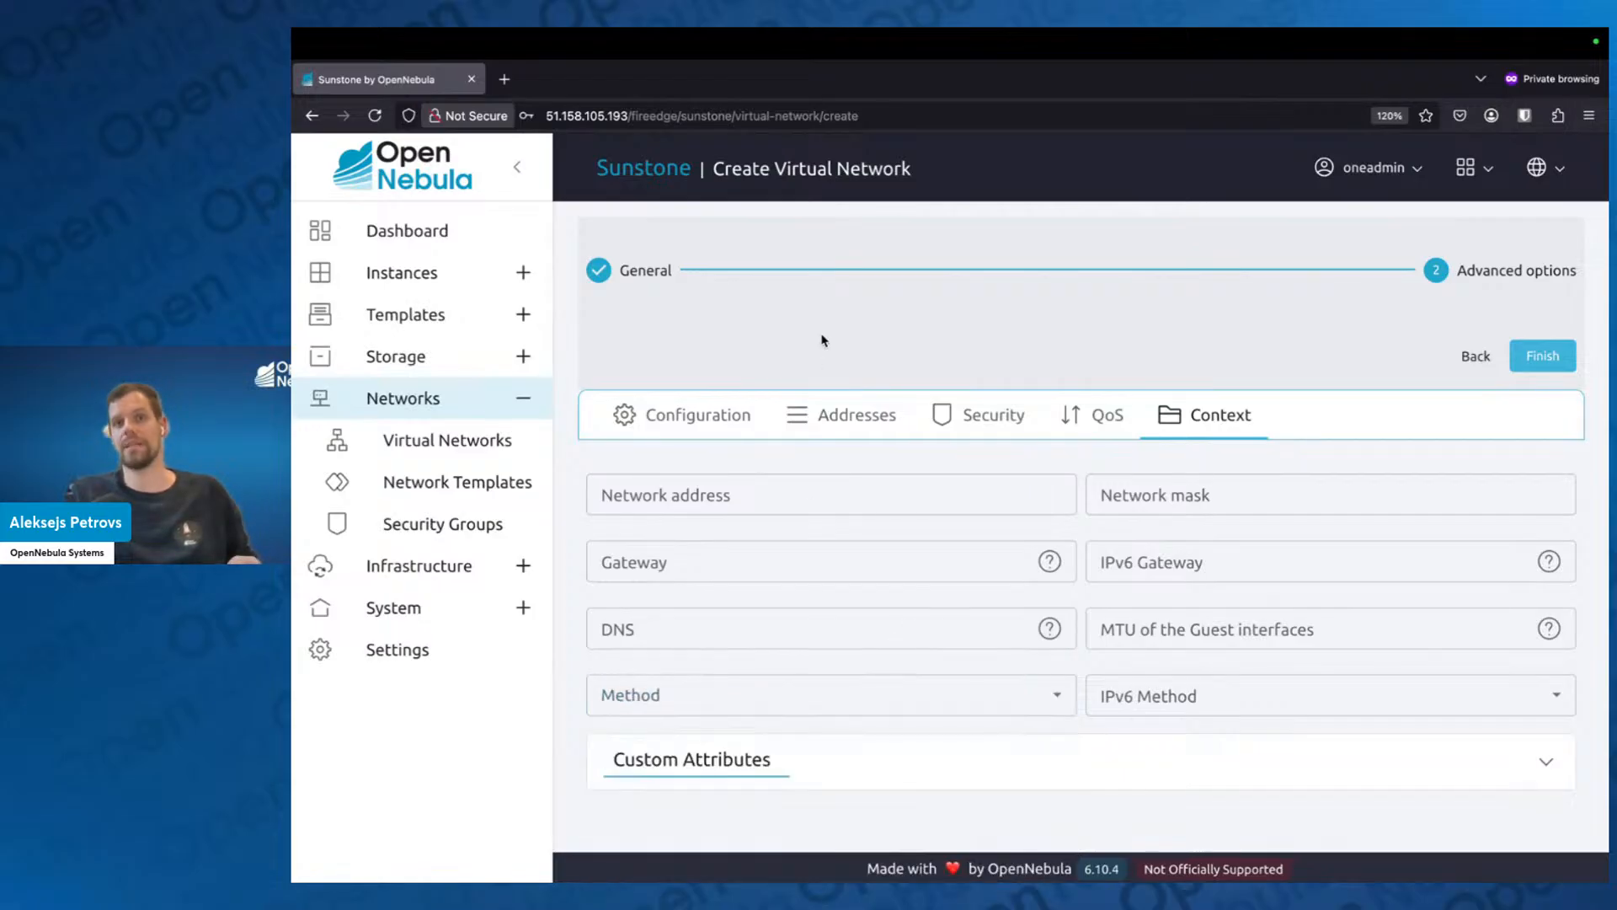
Review the network's address range and context settings once more and finish creating the virtual network.
click(856, 424)
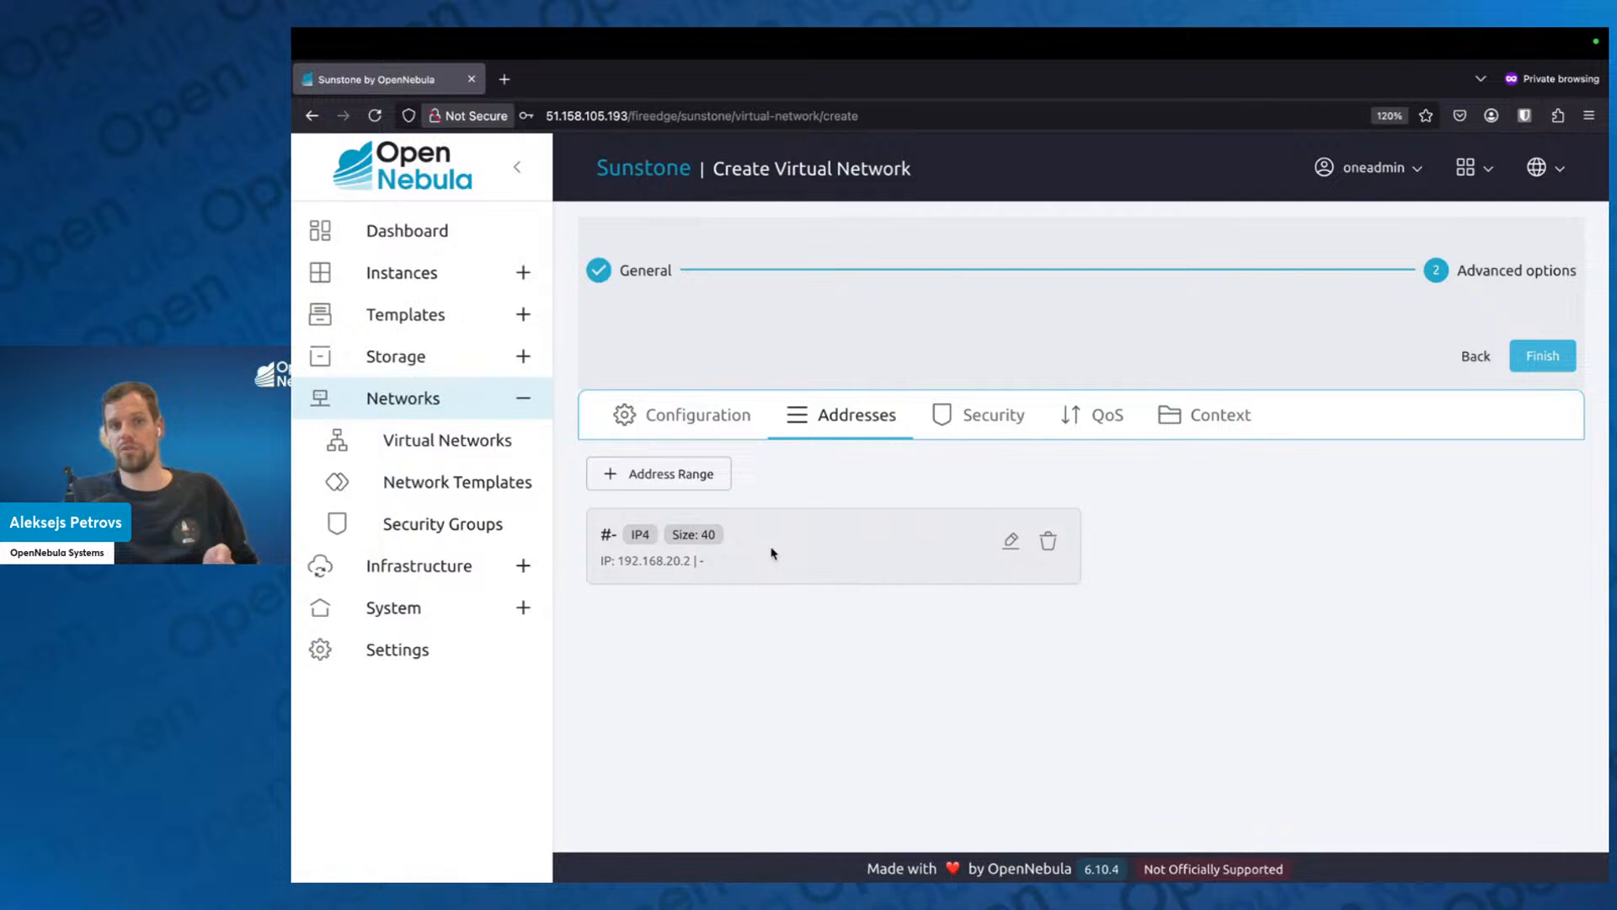
click(1170, 433)
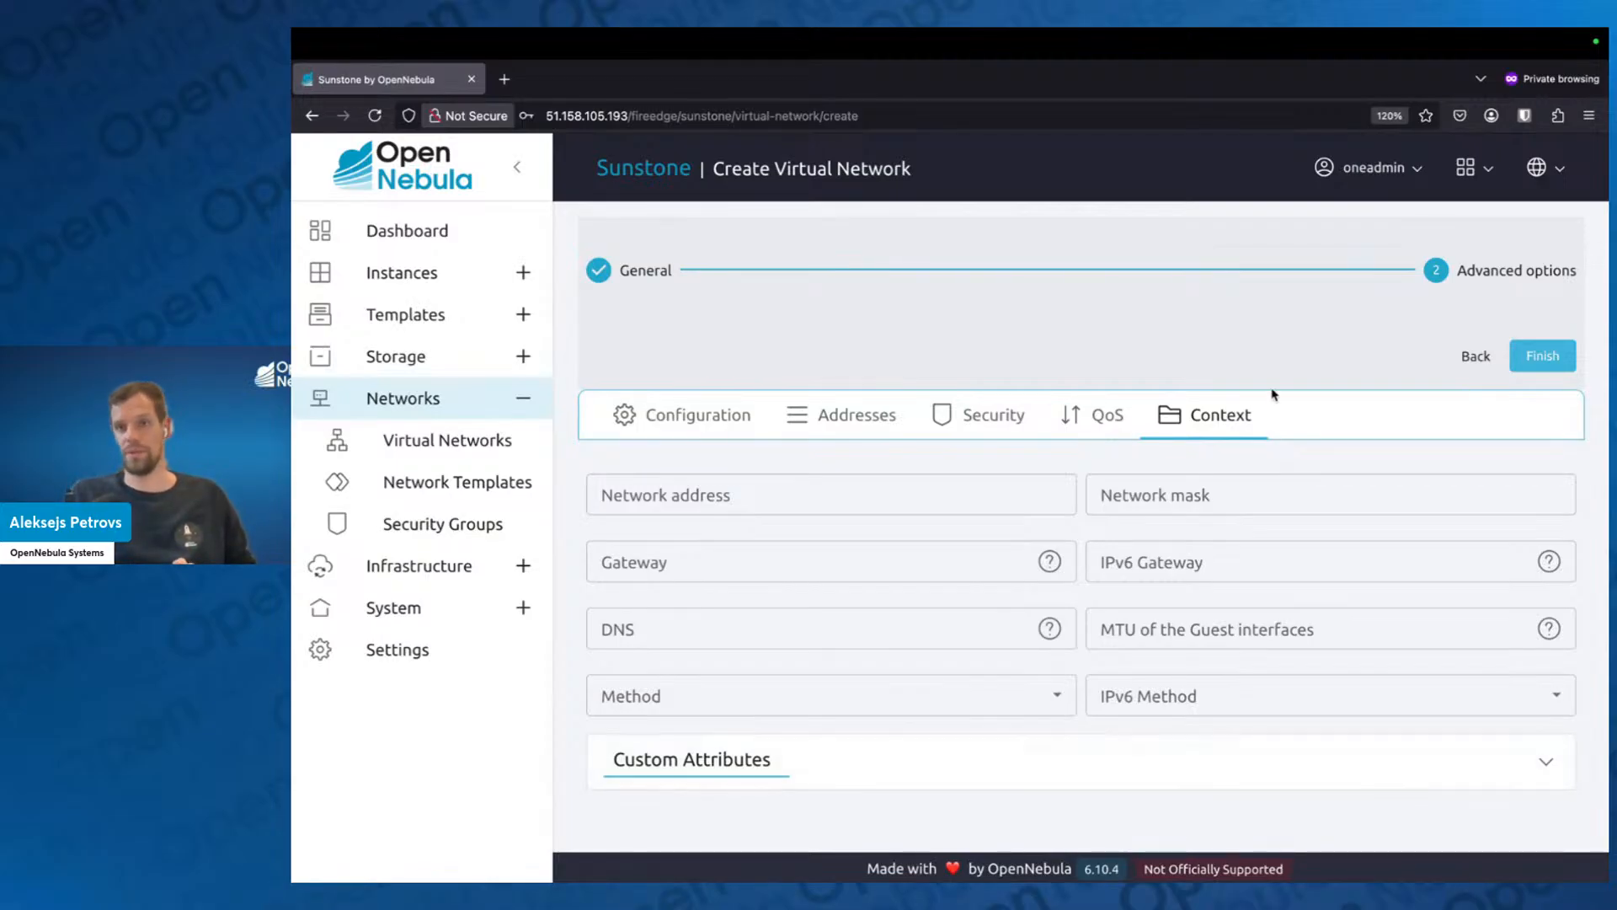
click(1548, 355)
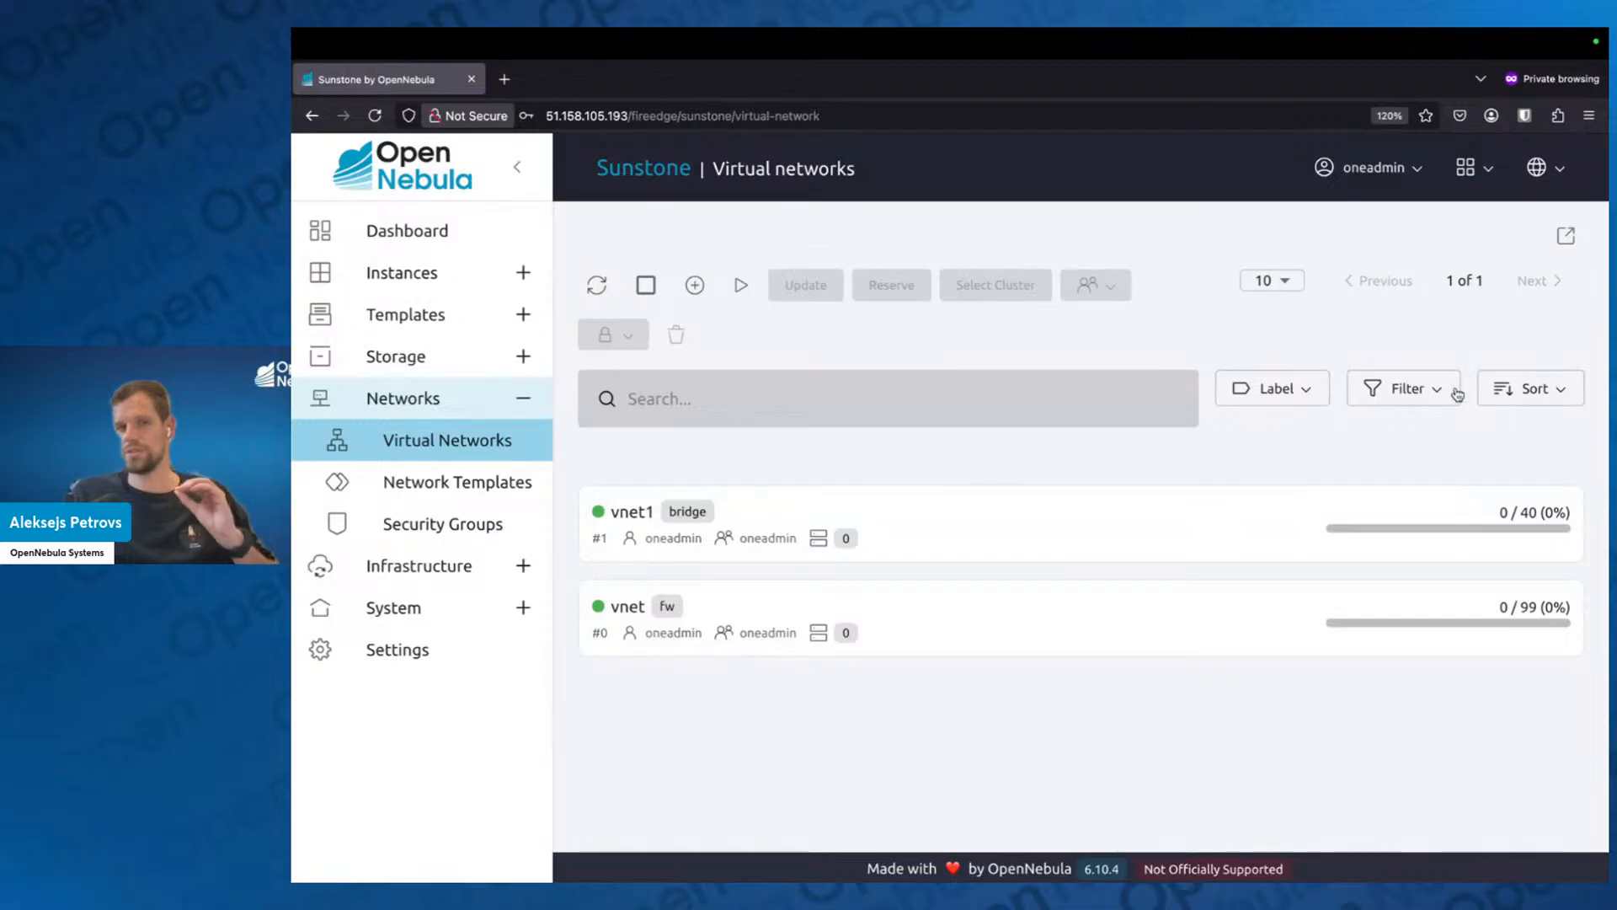
Start a reservation from vnet1 into a new virtual network, using address range #0 (192.168.20.2) with 10 addresses.
click(1059, 514)
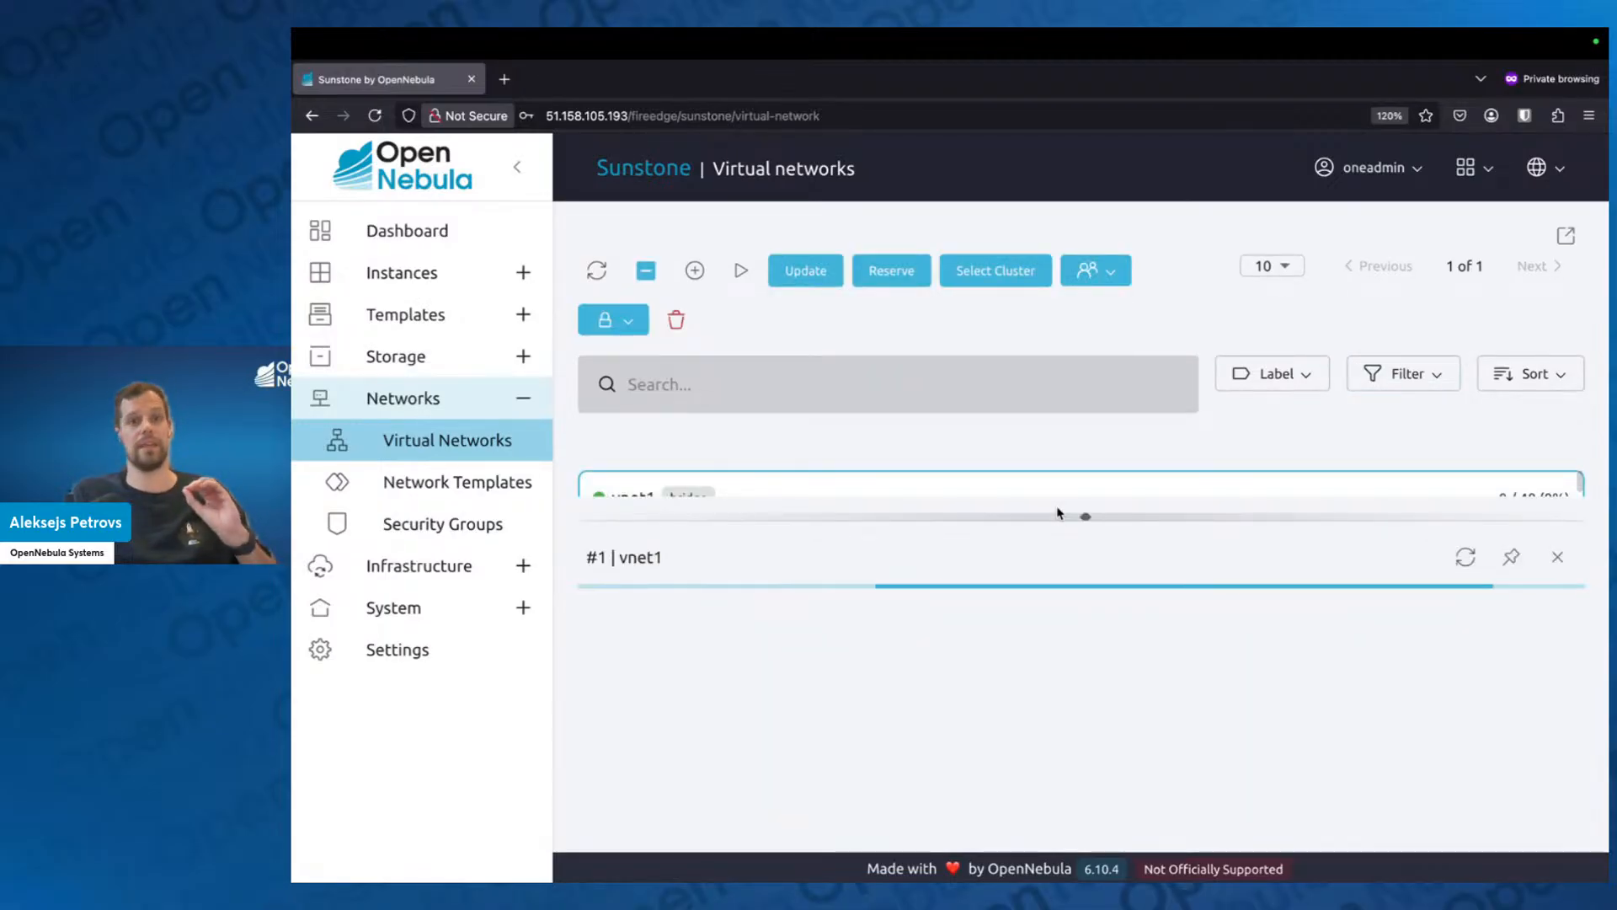
drag(1059, 514, 1070, 581)
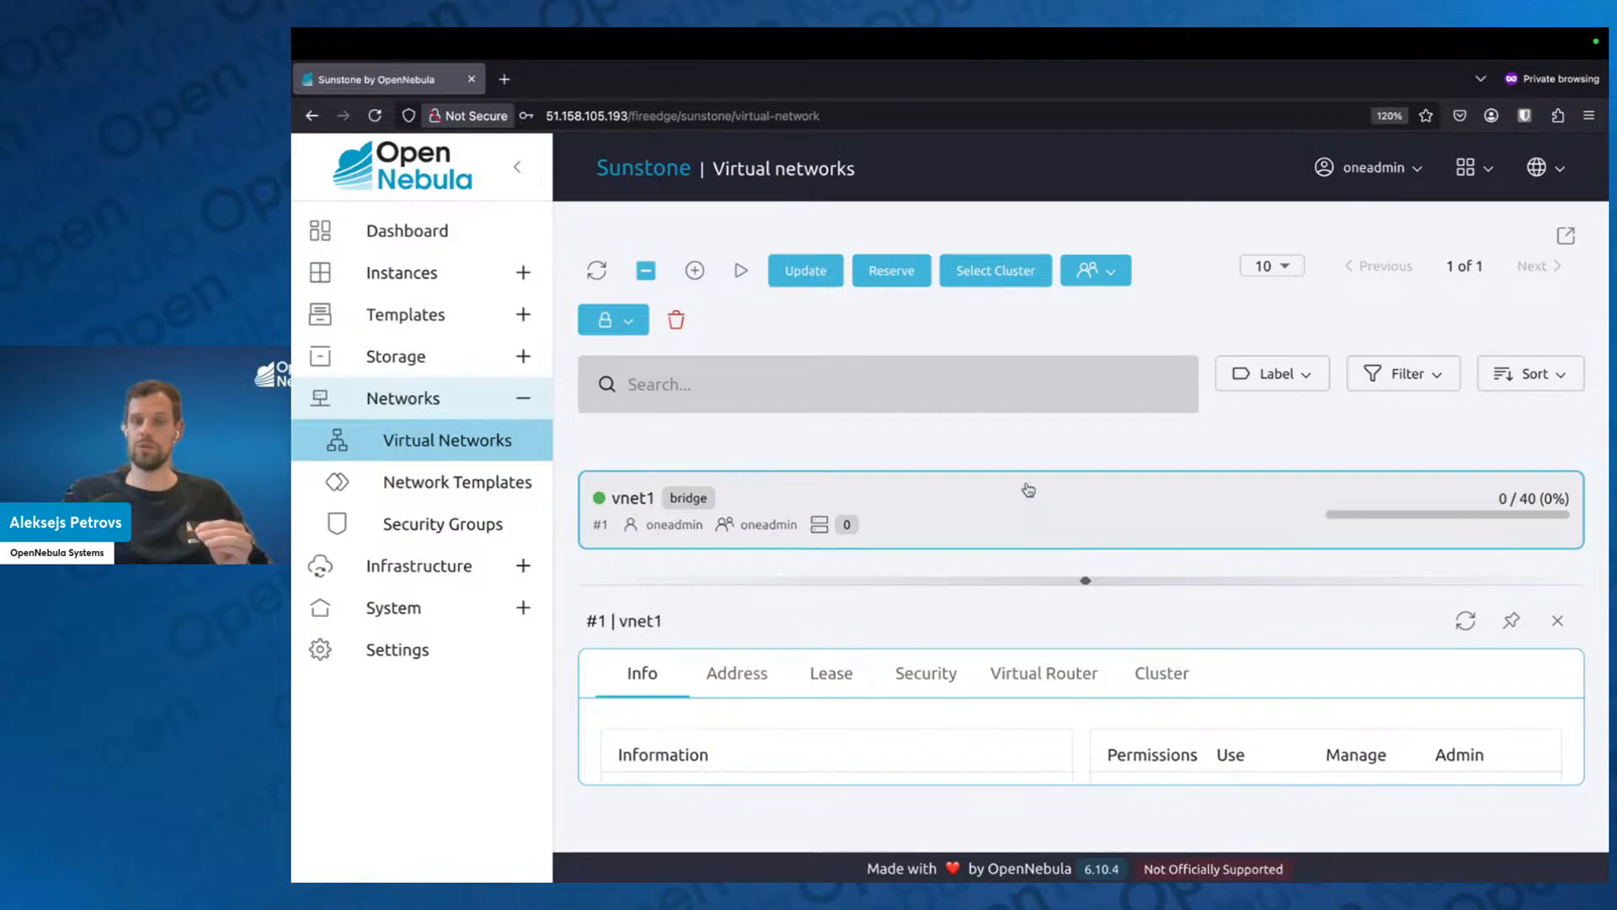
click(899, 279)
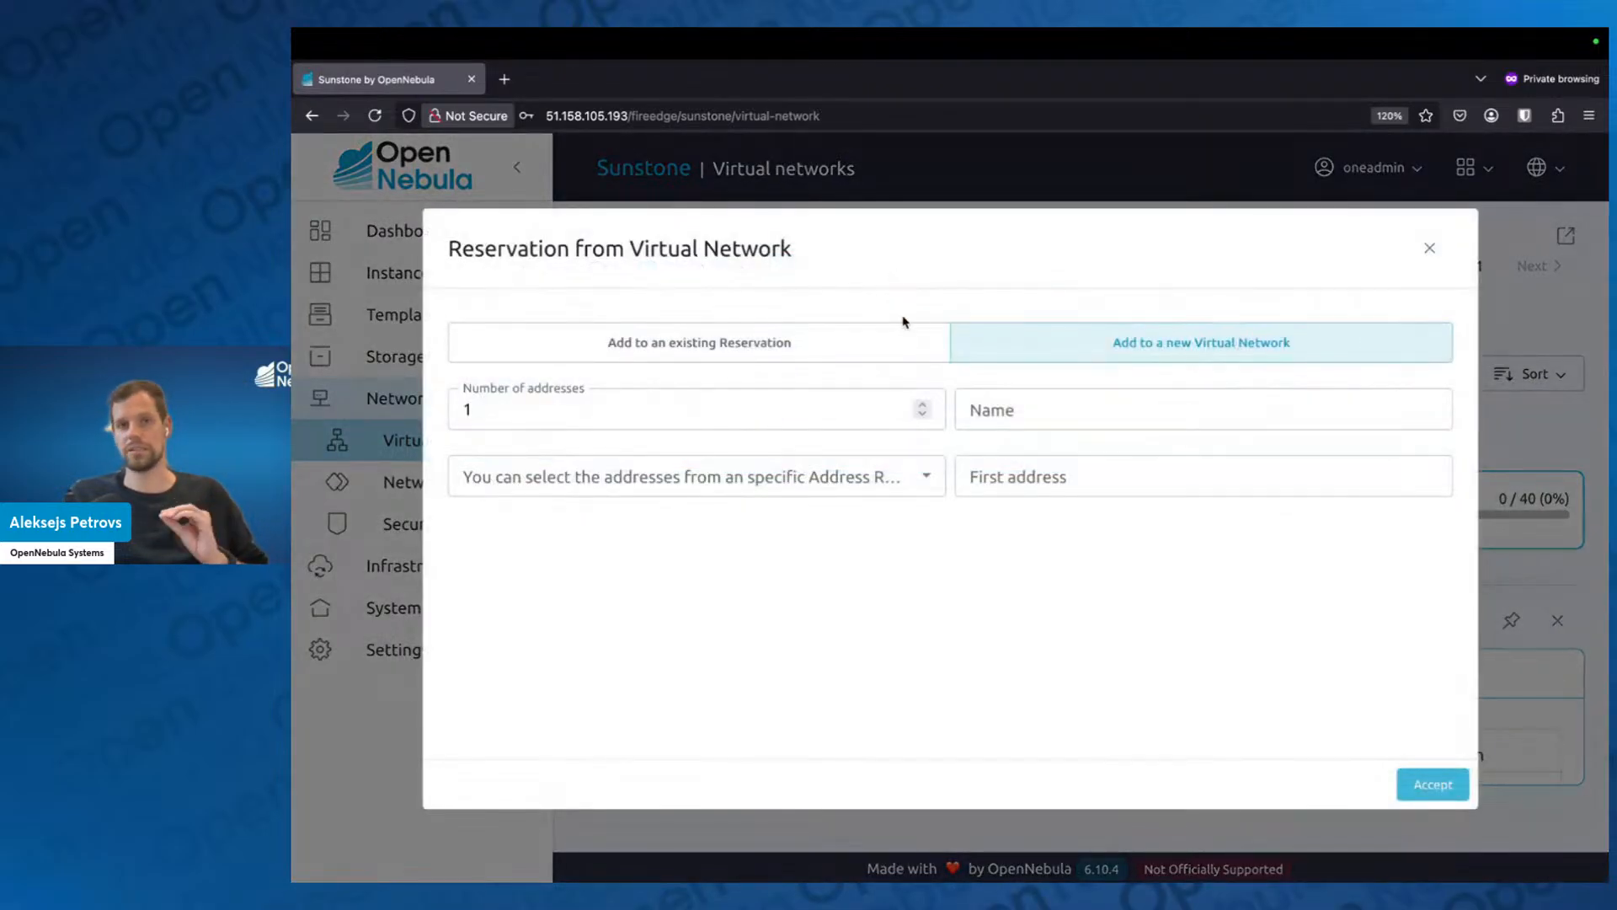
click(724, 475)
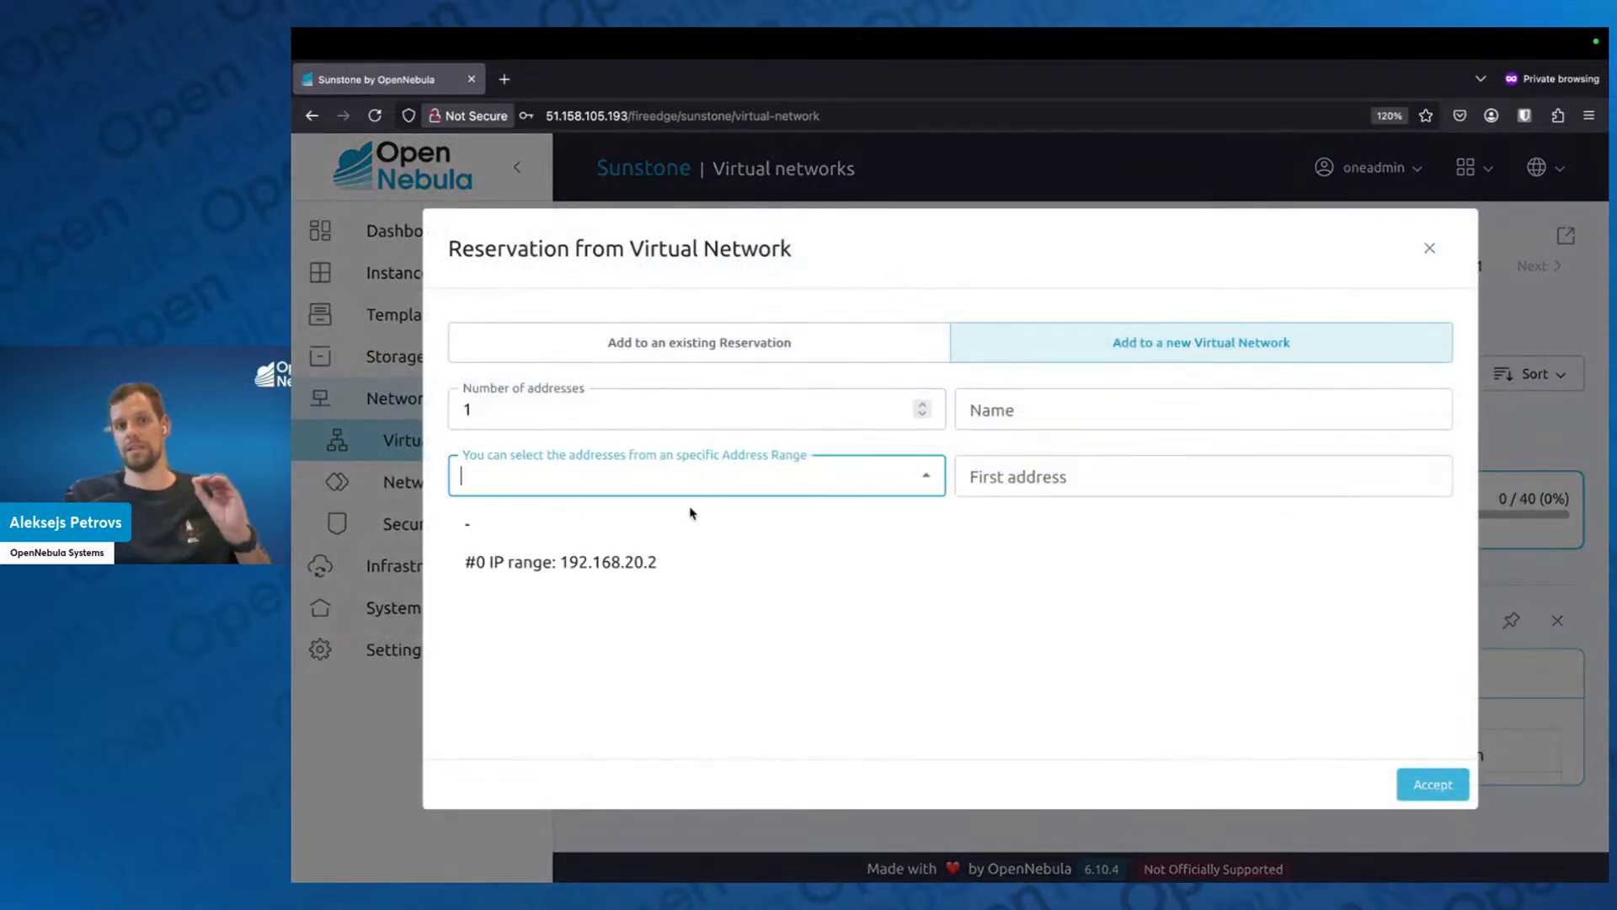
click(634, 562)
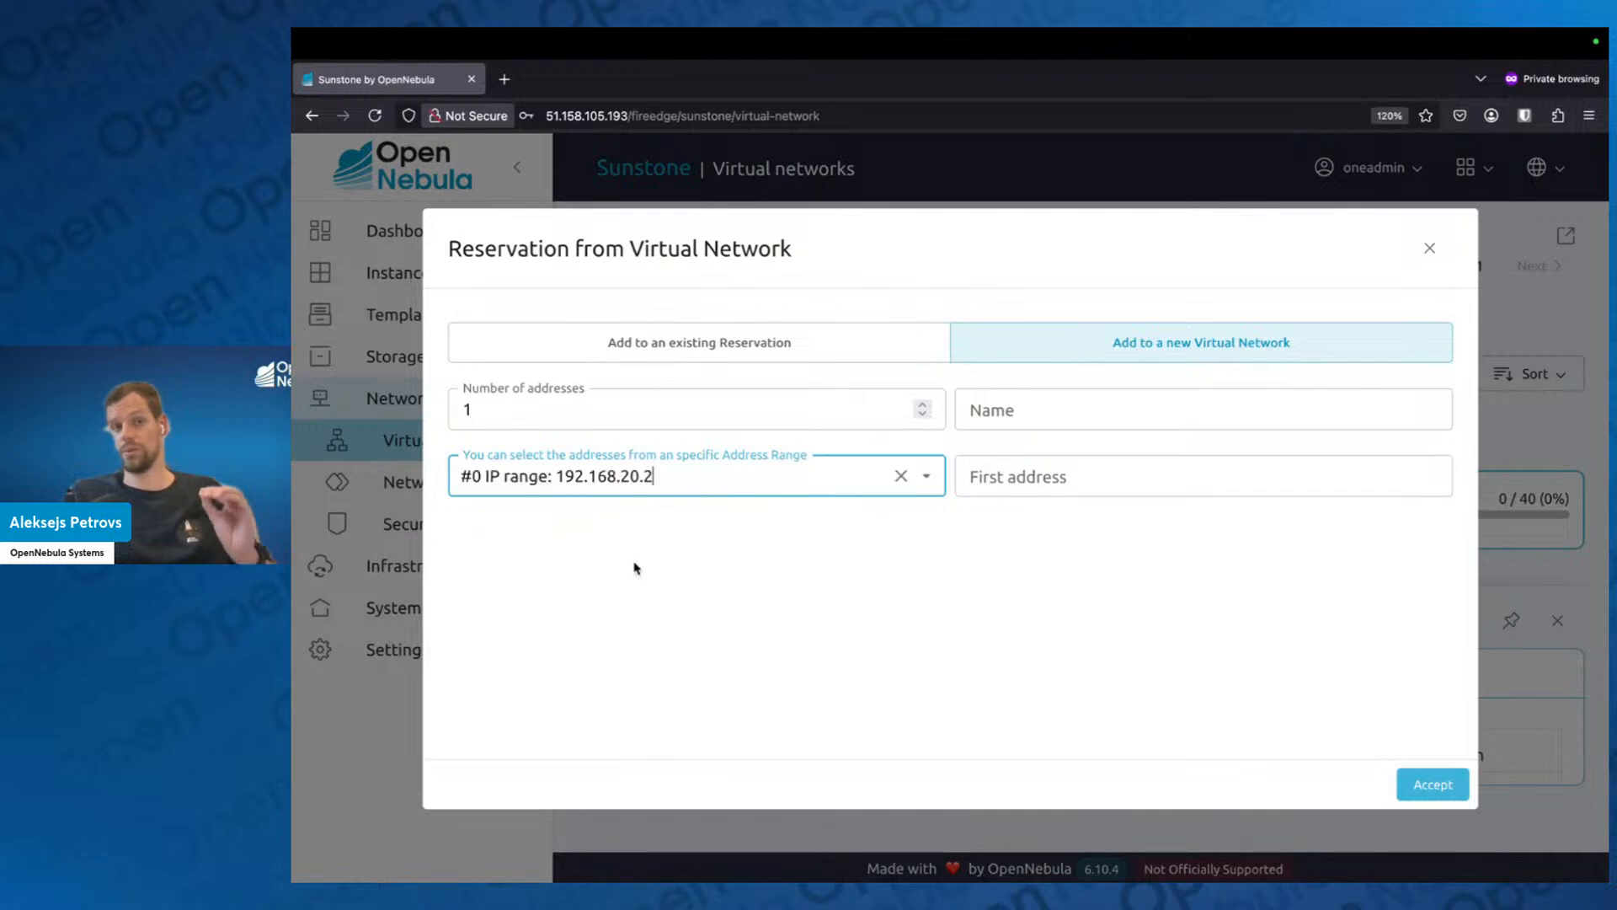
click(580, 405)
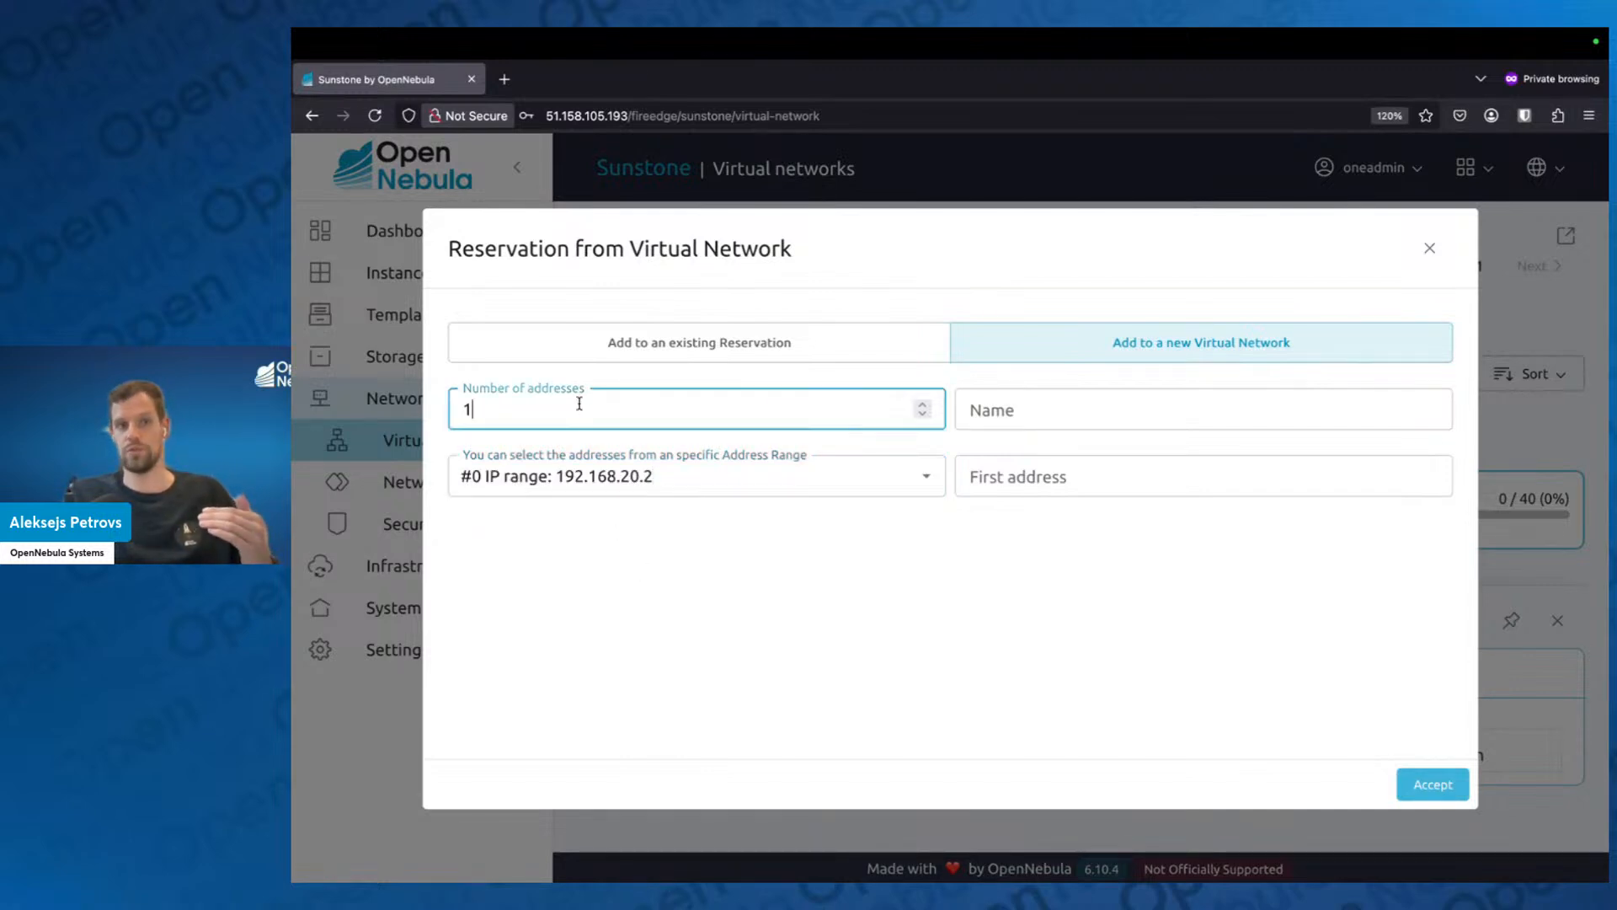
text(0)
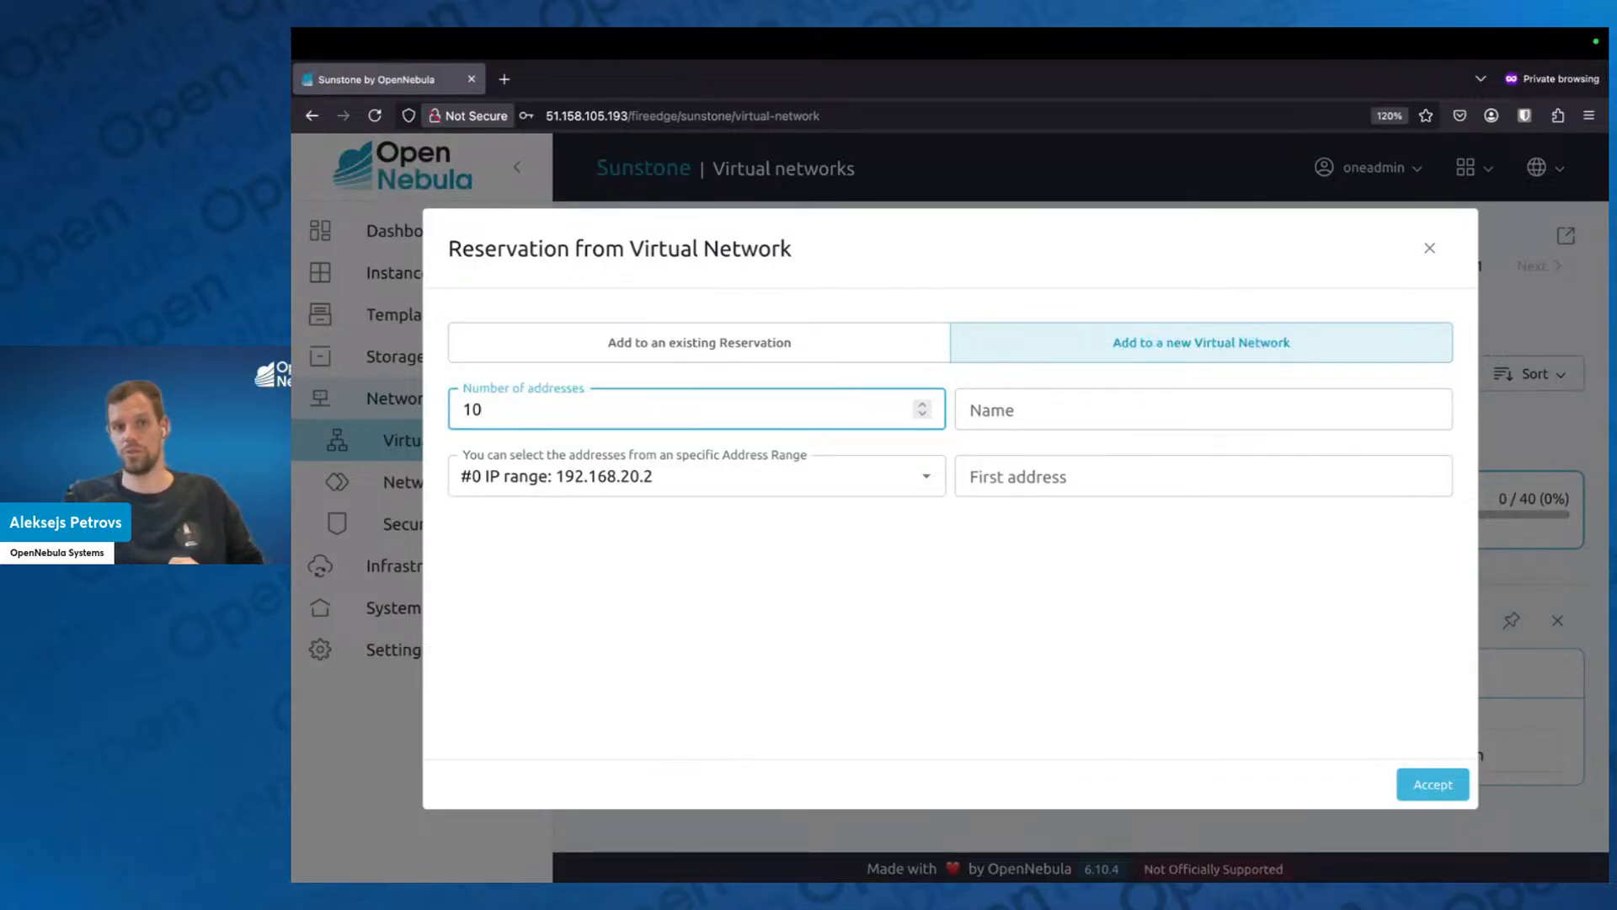
Name the reservation my_reservation, accept it, and refresh the virtual network list.
click(1074, 407)
text(my_reservation)
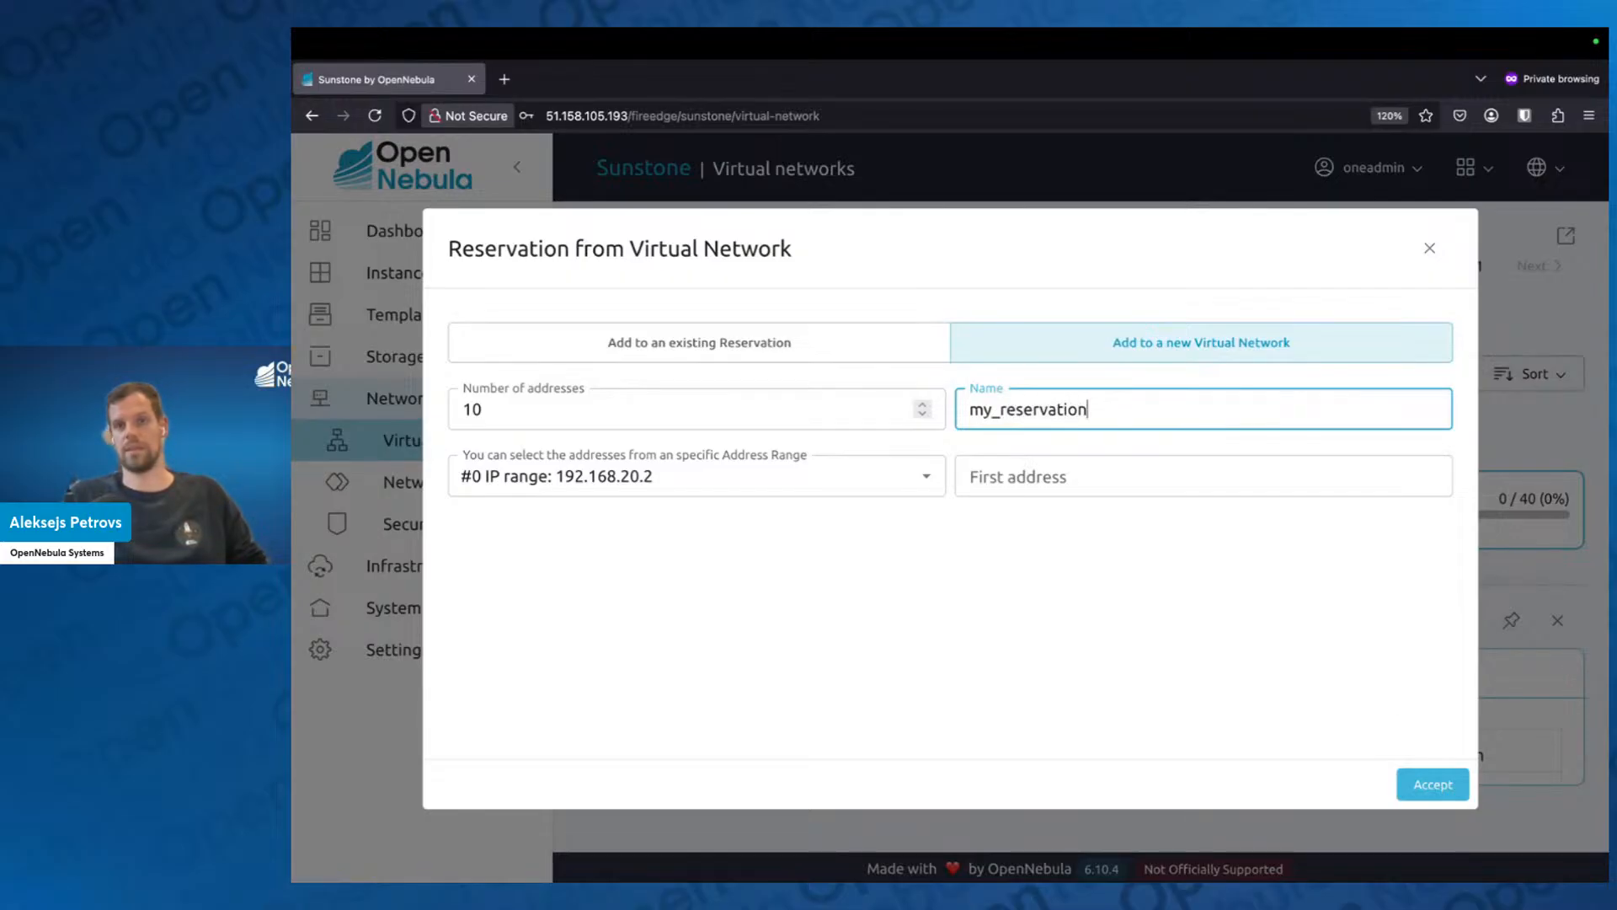
click(1455, 794)
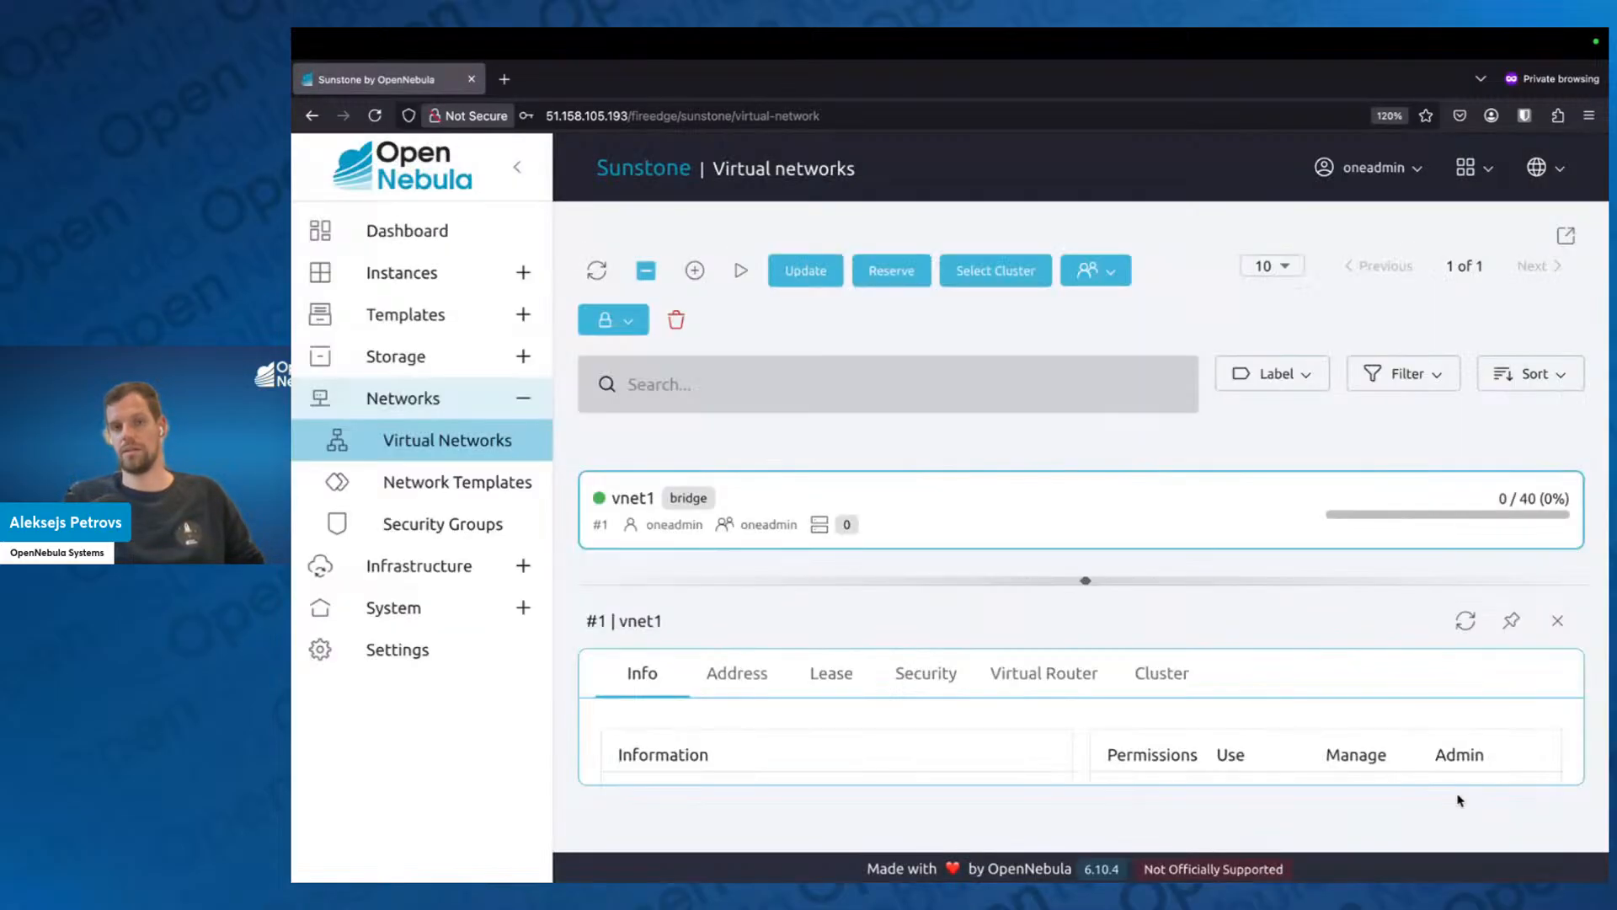
click(1557, 620)
click(600, 286)
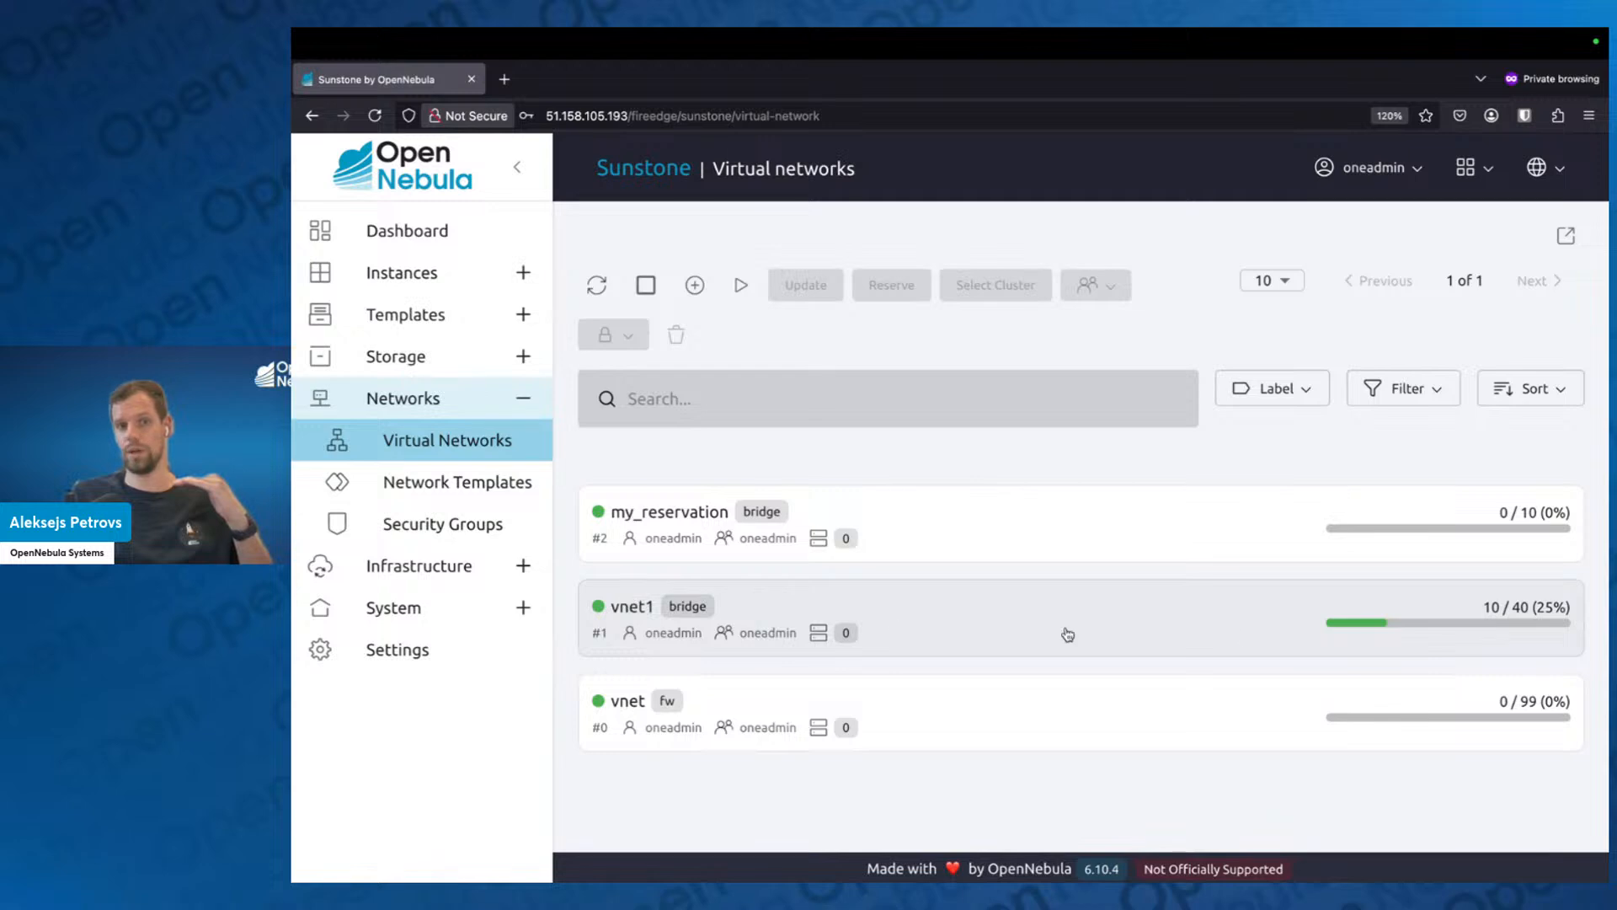
Examine vnet1's lease list for the reserved IP addresses and the network they are assigned to.
click(1165, 627)
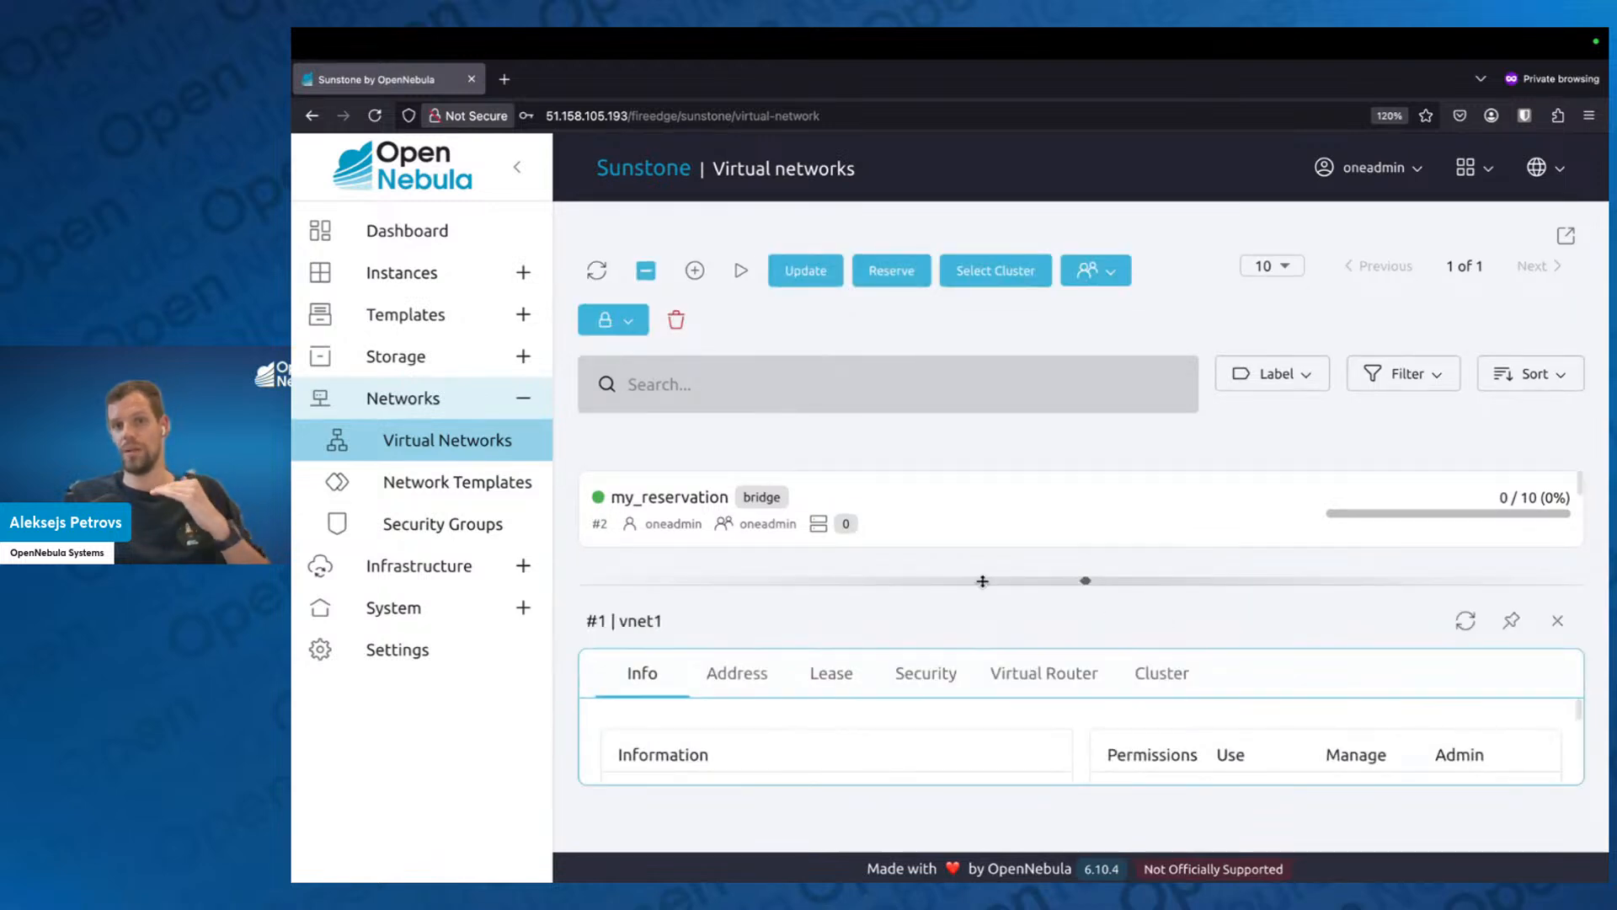
drag(1083, 578, 1074, 330)
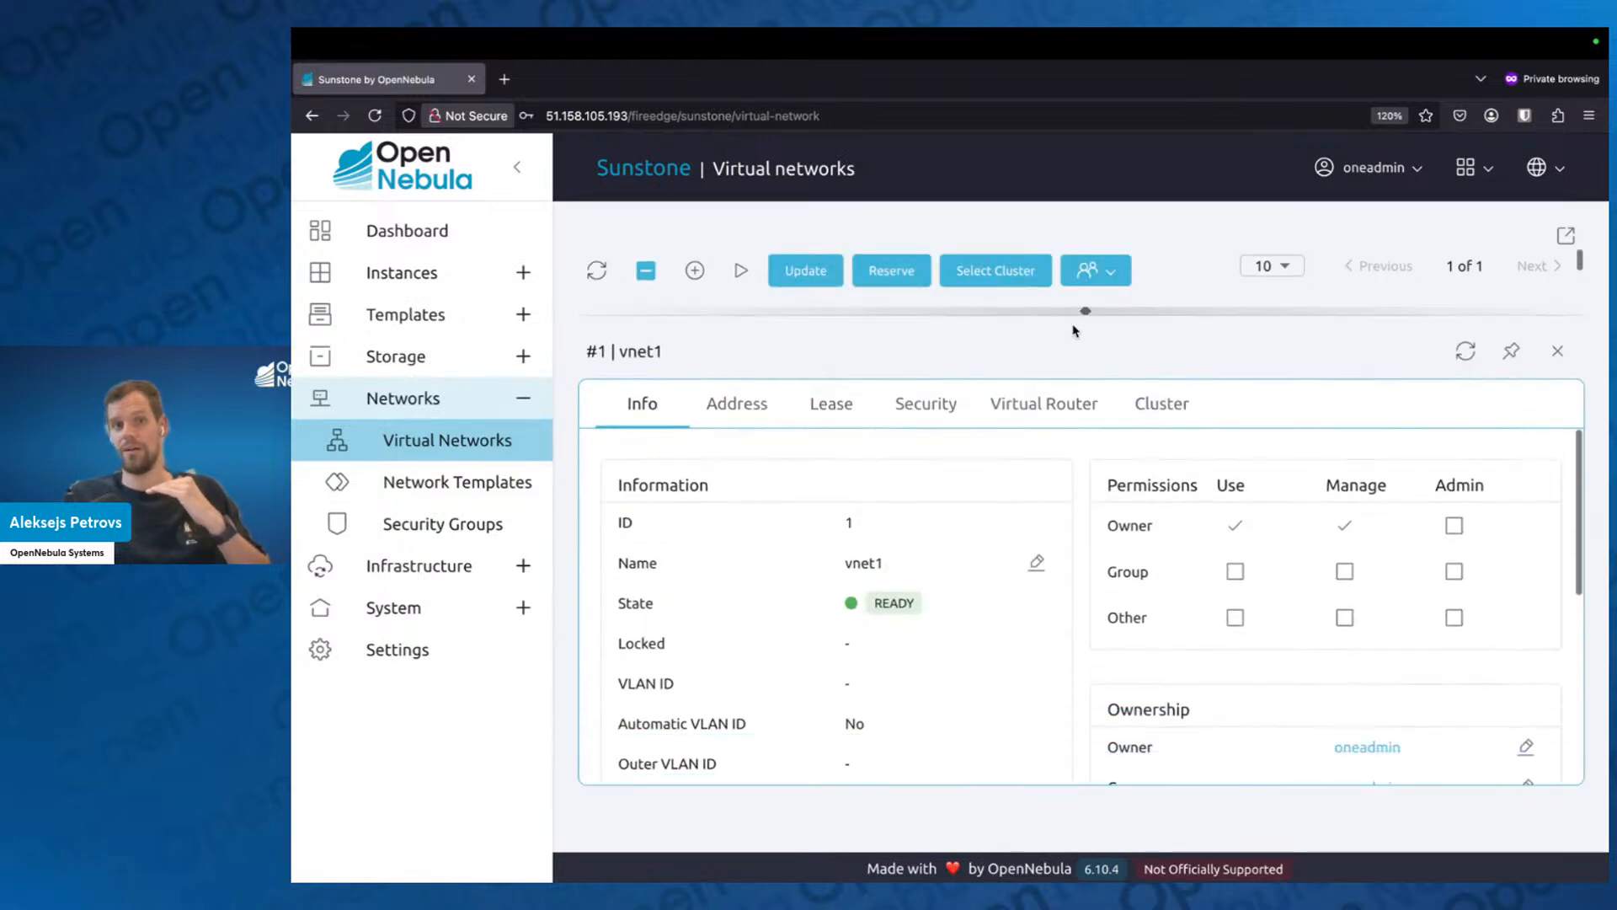
click(740, 405)
click(801, 412)
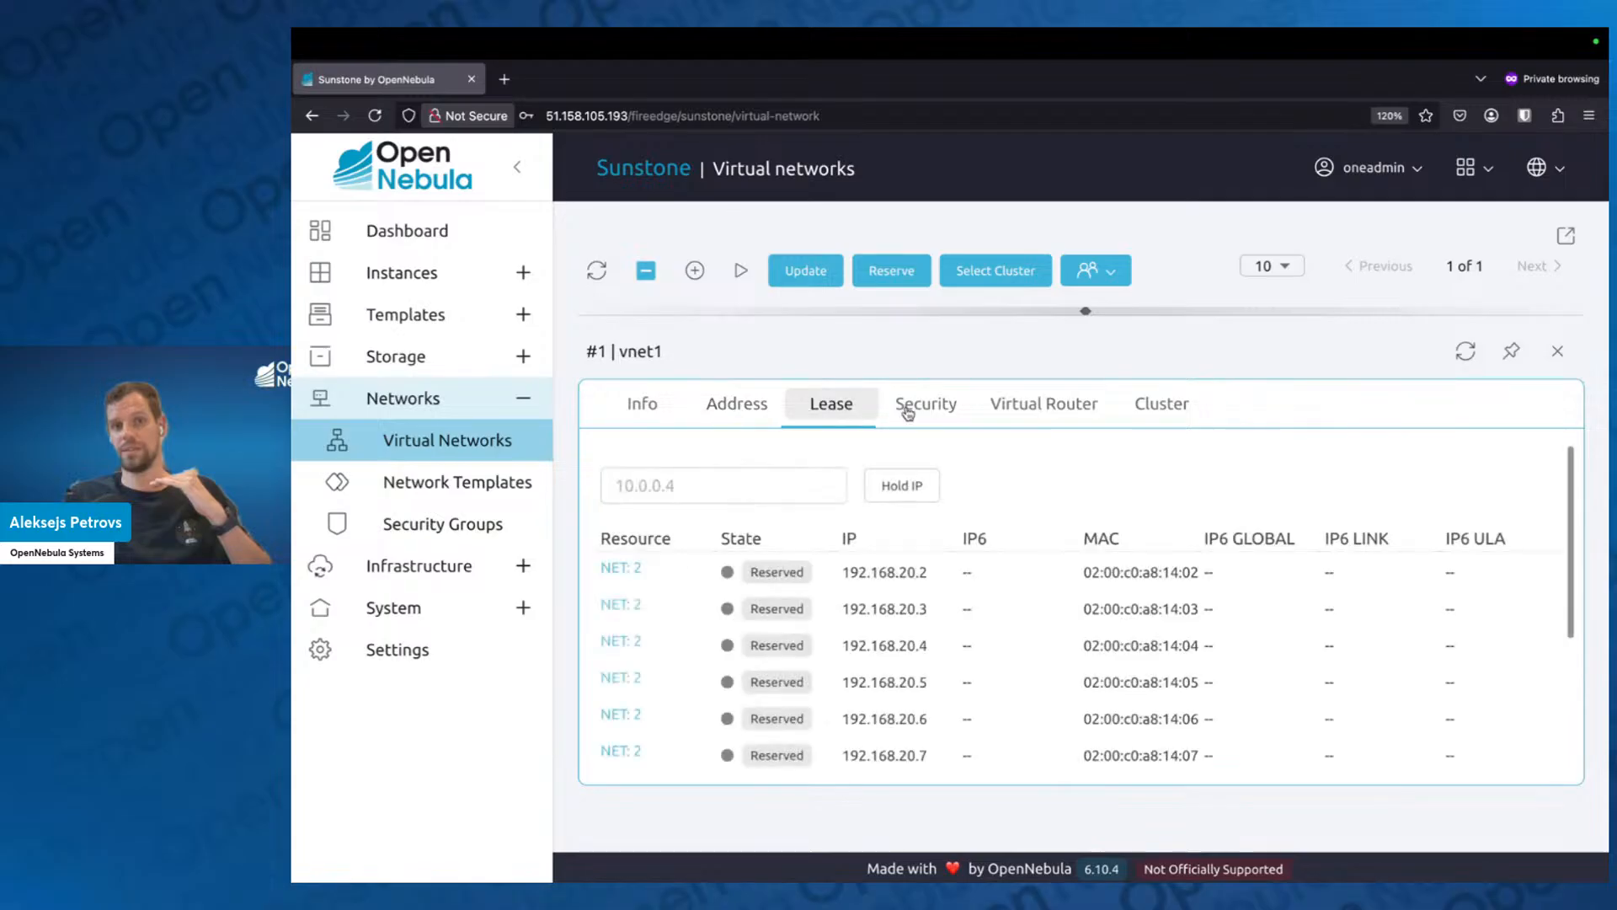
scroll(657, 640, down, 1)
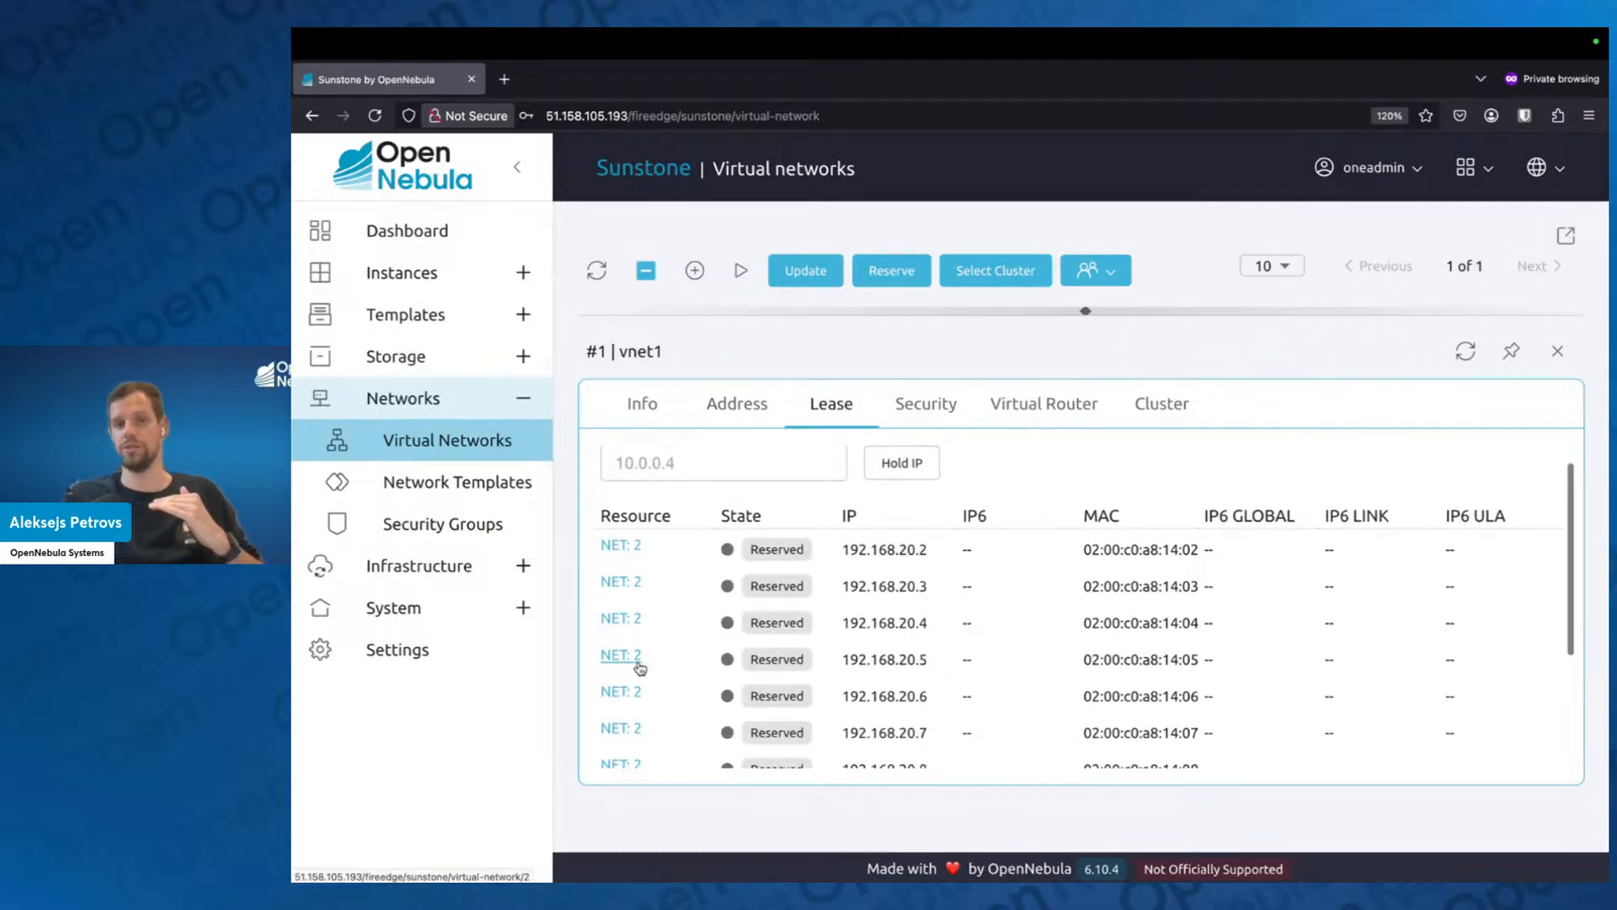
scroll(633, 674, down, 1)
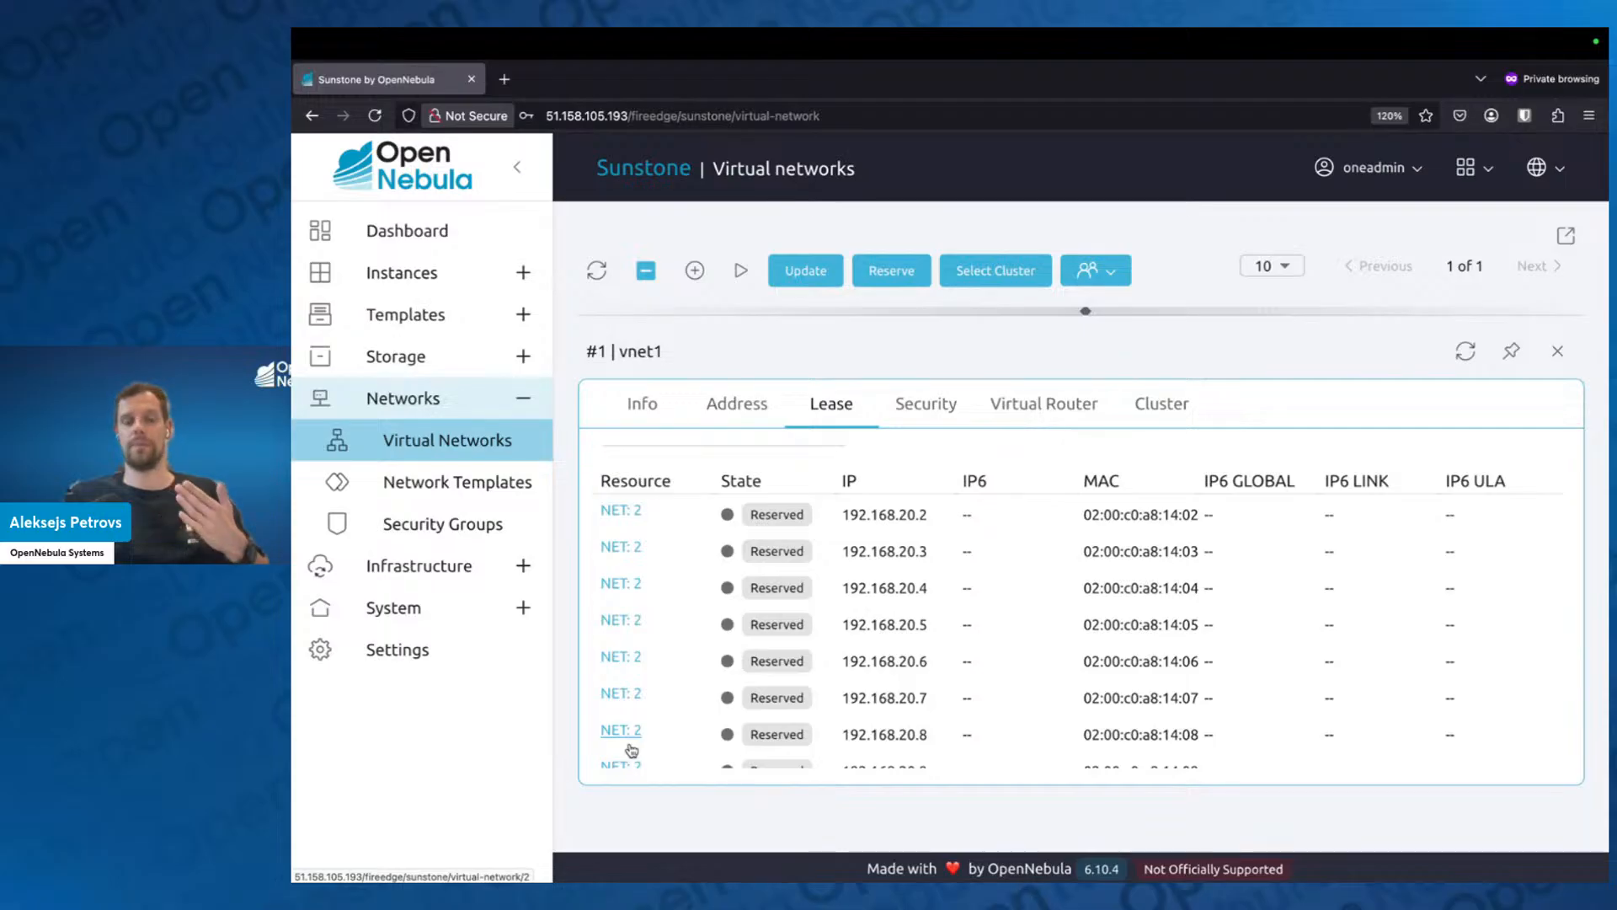
scroll(634, 750, up, 2)
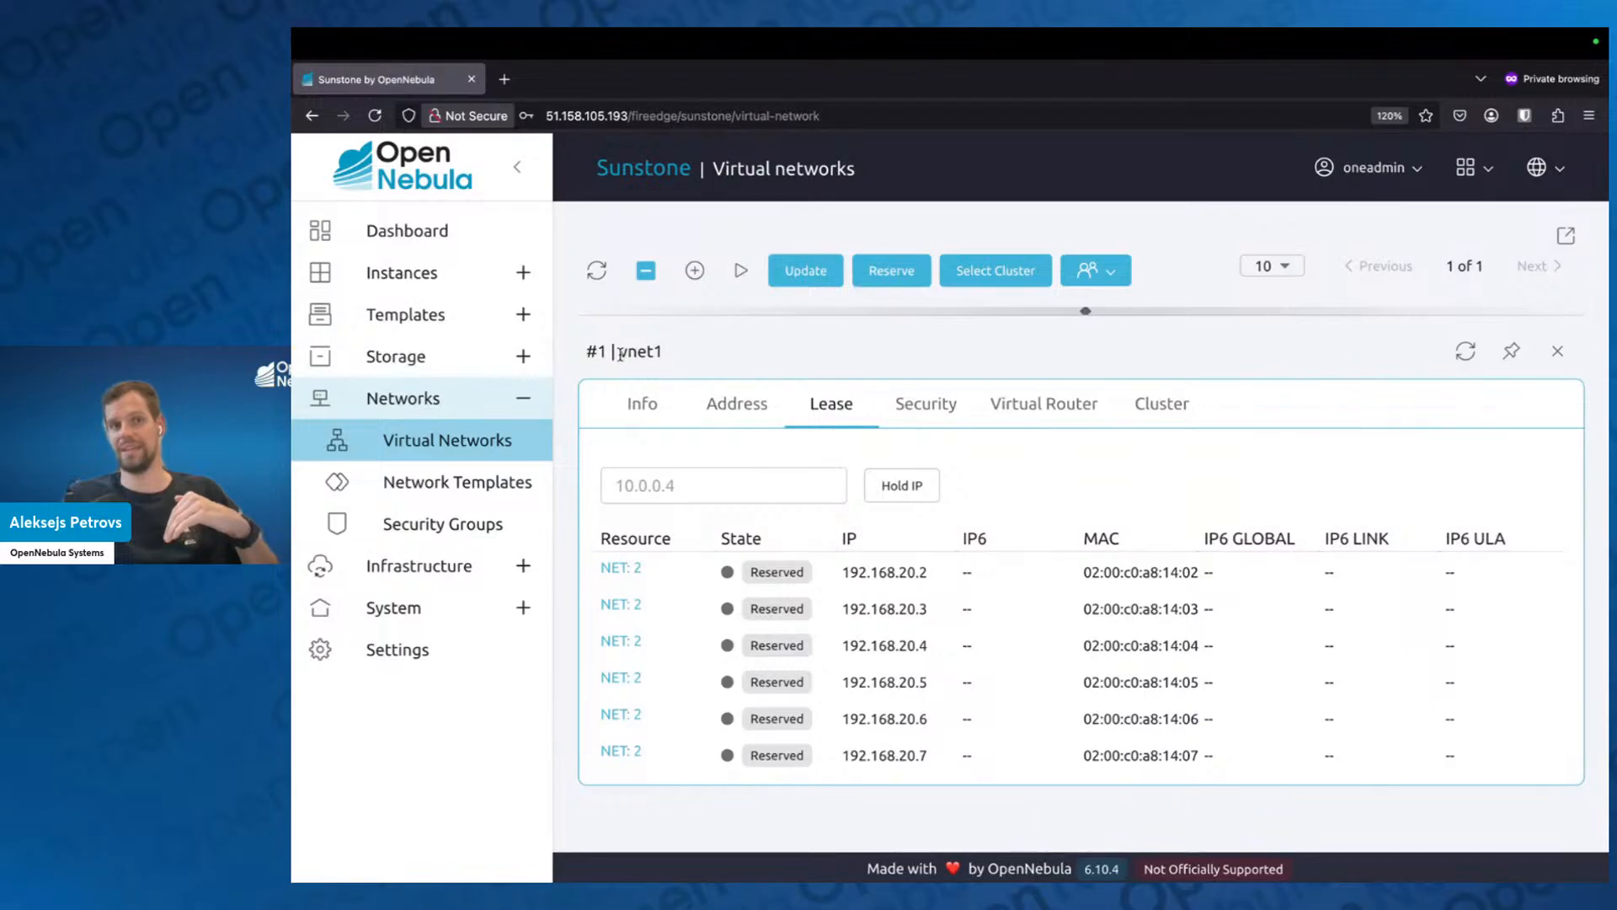
scroll(615, 505, down, 3)
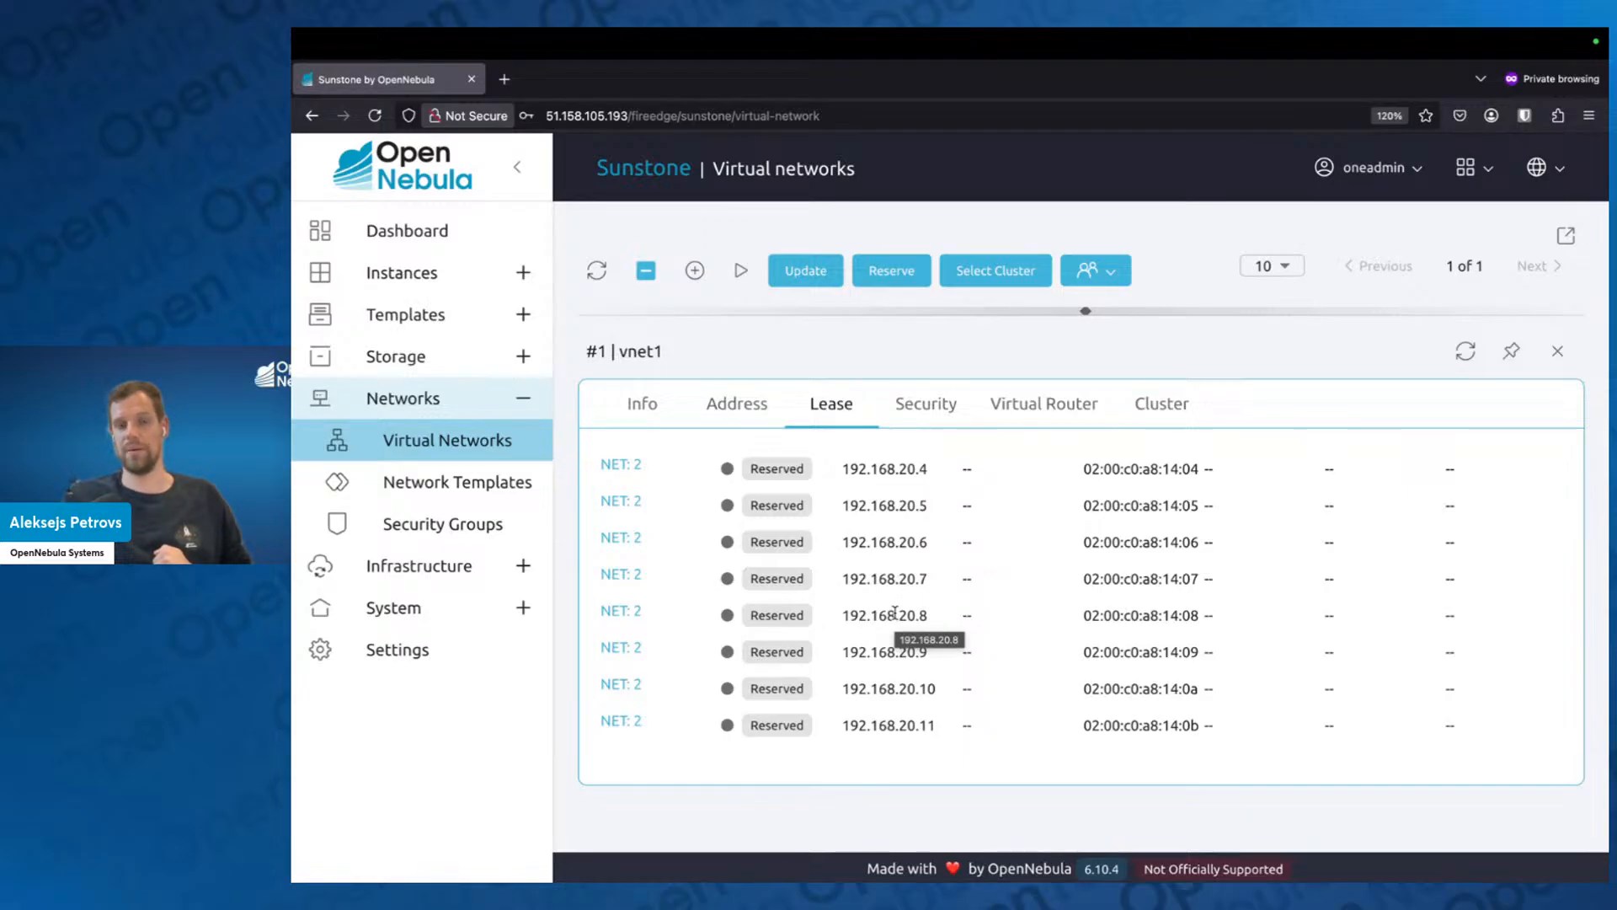
scroll(908, 741, up, 2)
scroll(908, 741, down, 2)
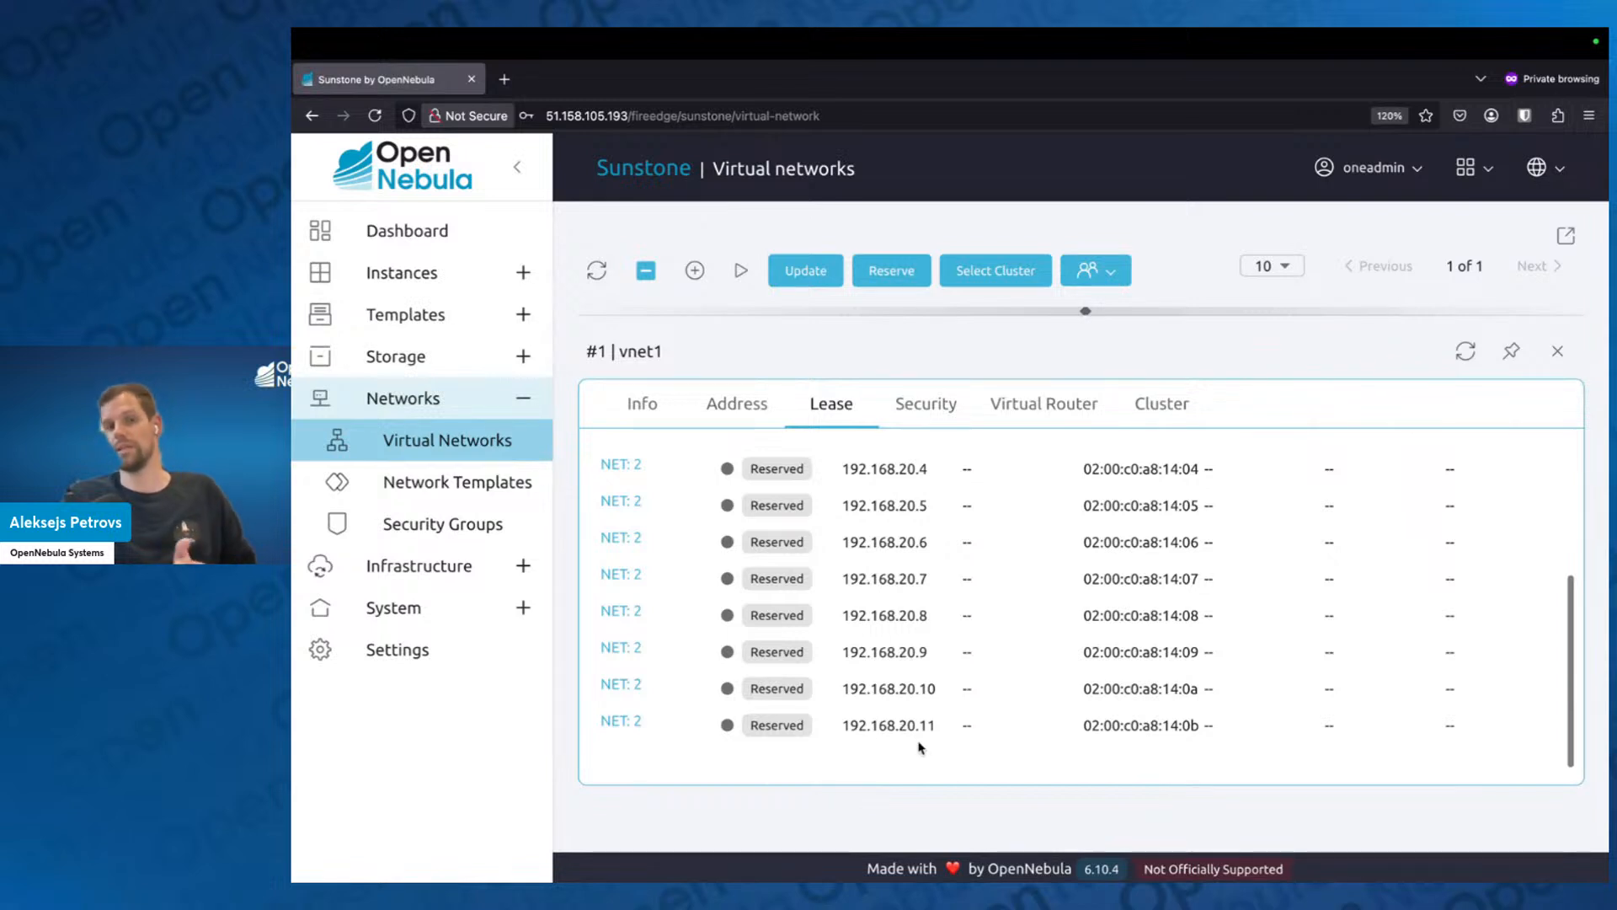
scroll(850, 590, up, 3)
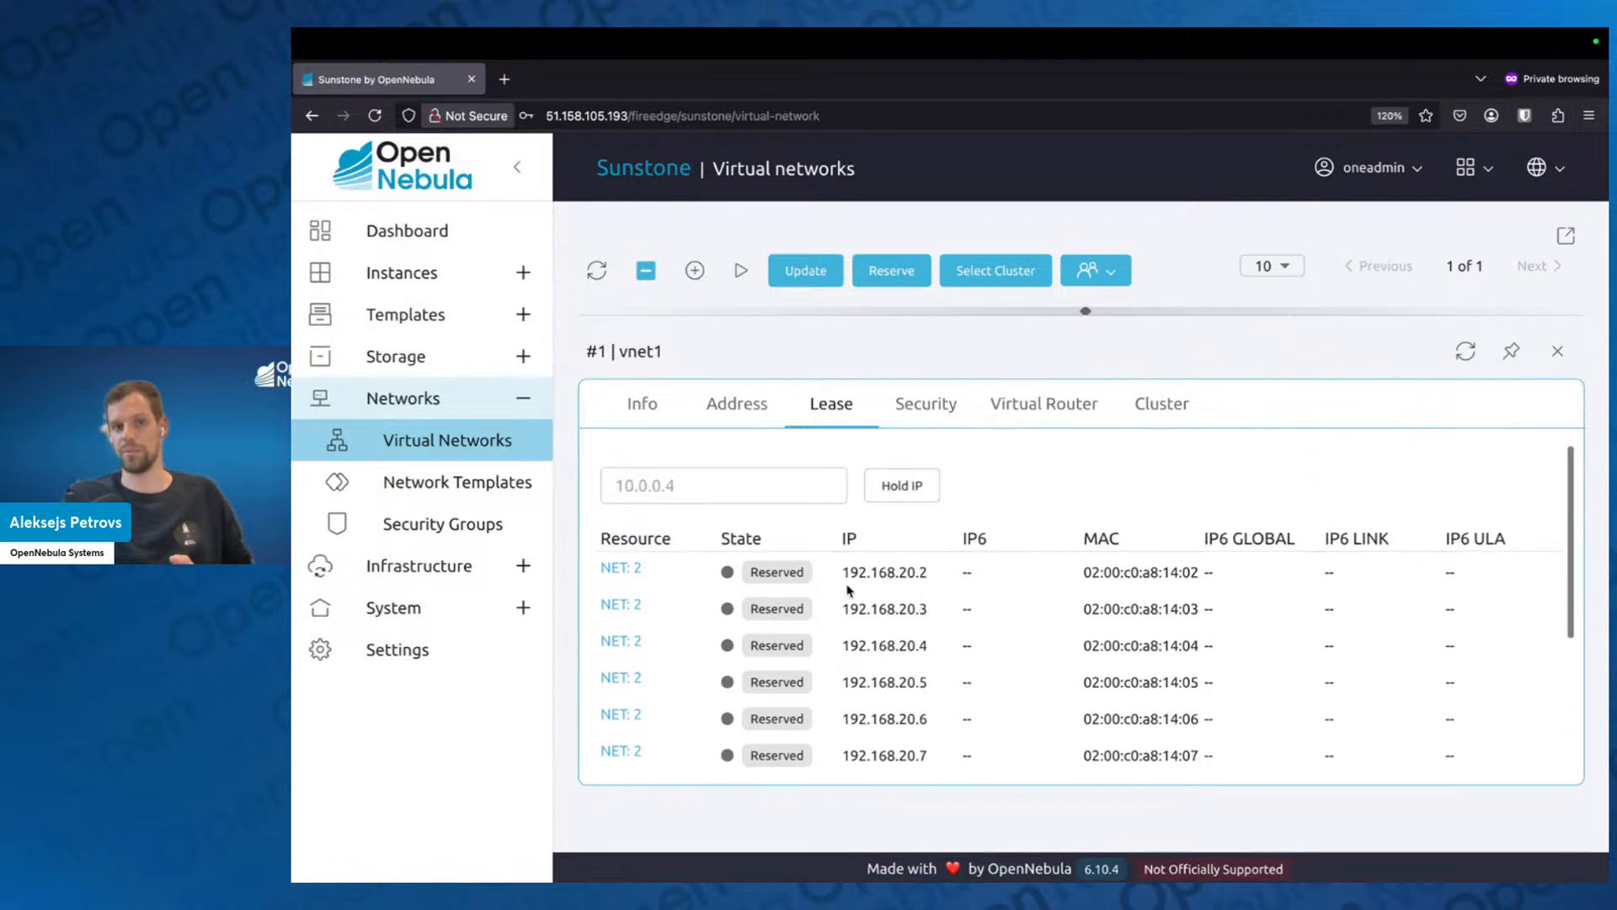
click(1557, 351)
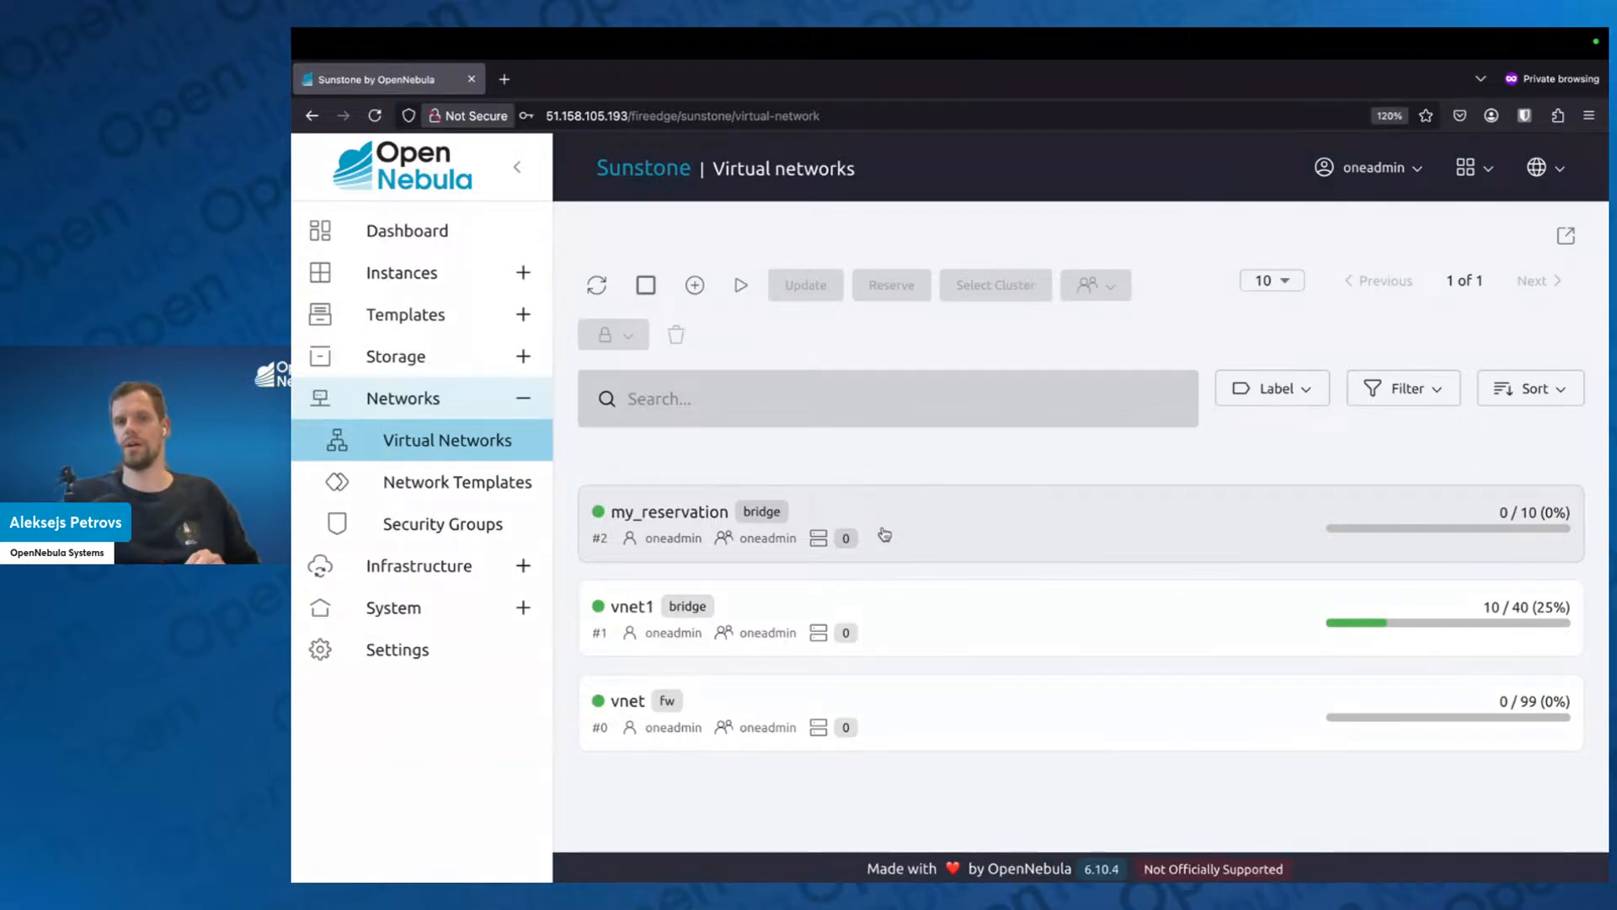
Return to vnet1's lease list and copy the reserved address 192.168.20.10.
click(899, 624)
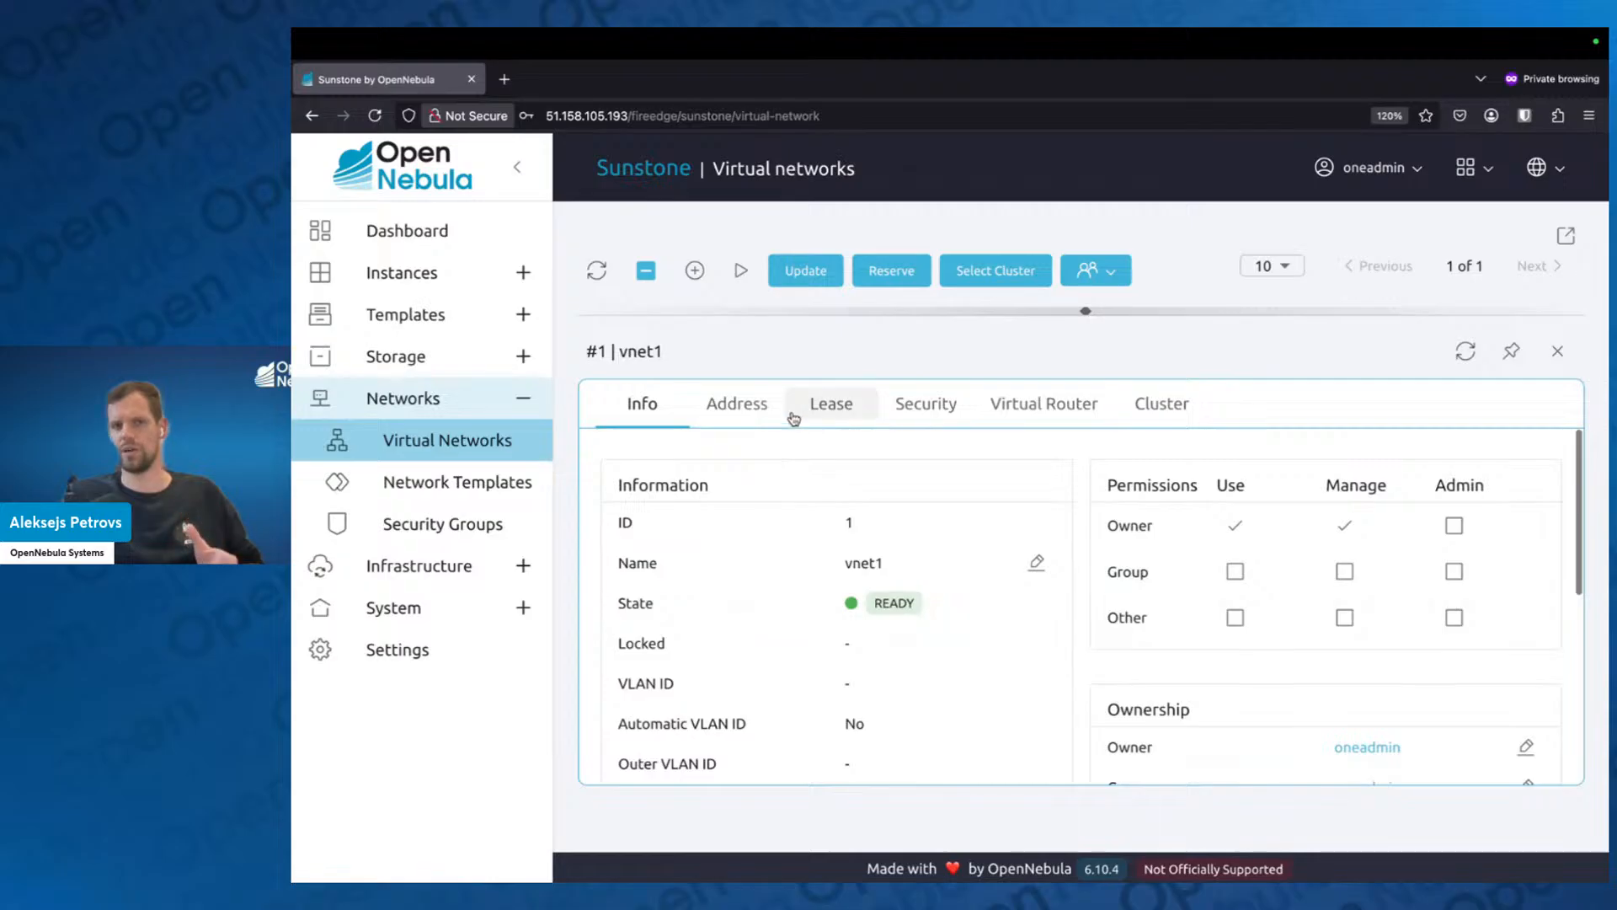
click(733, 404)
click(834, 405)
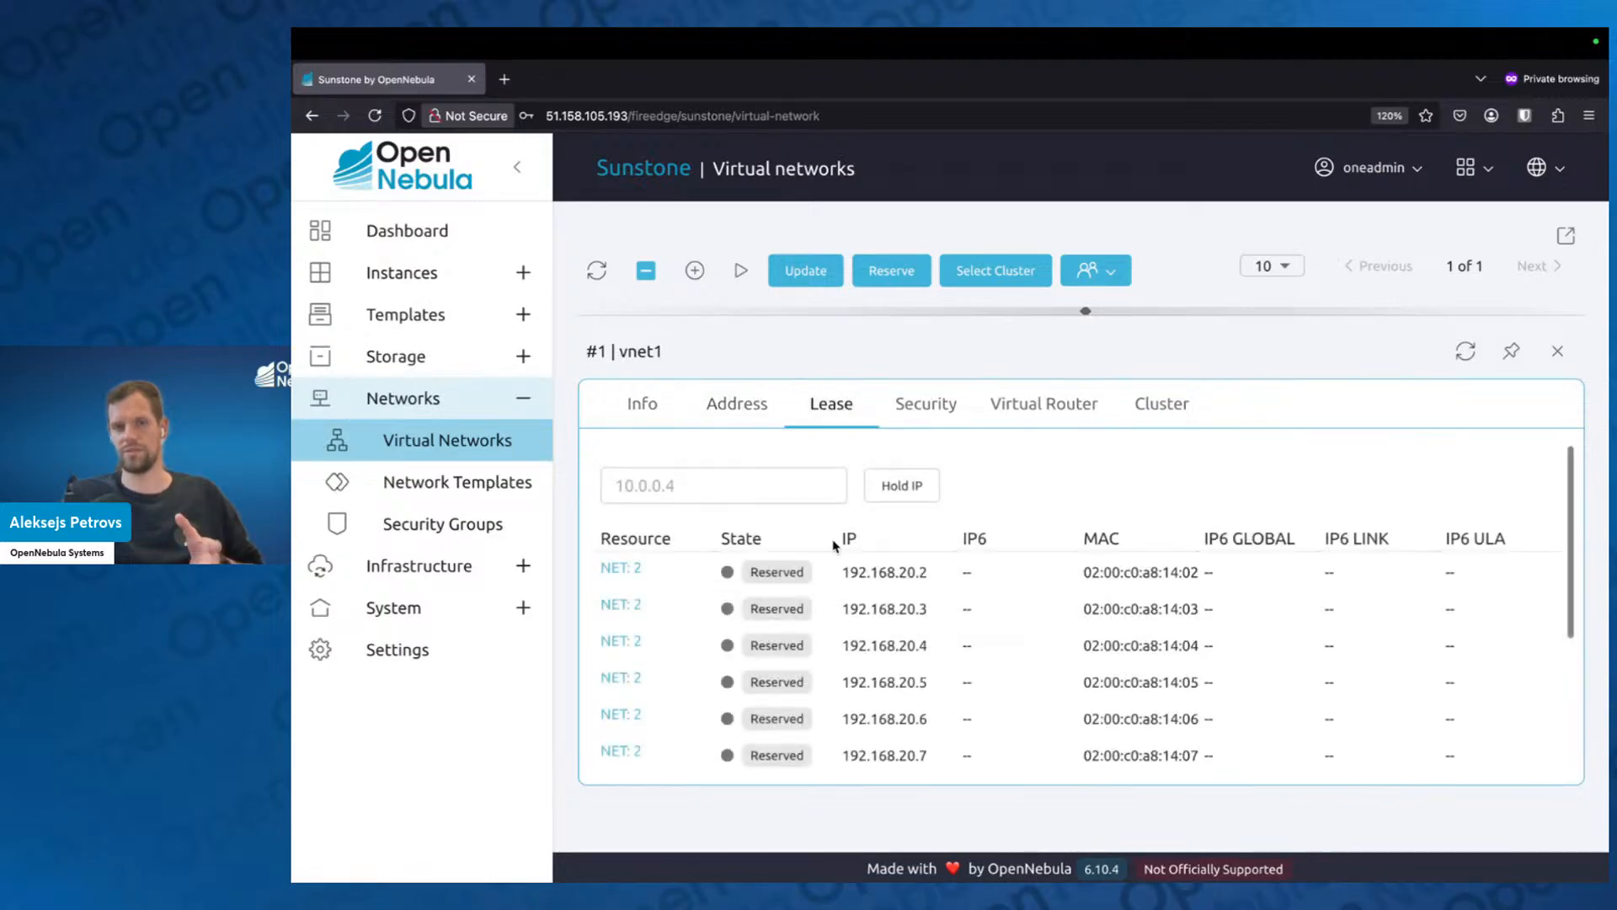
scroll(929, 708, down, 1)
scroll(930, 734, down, 2)
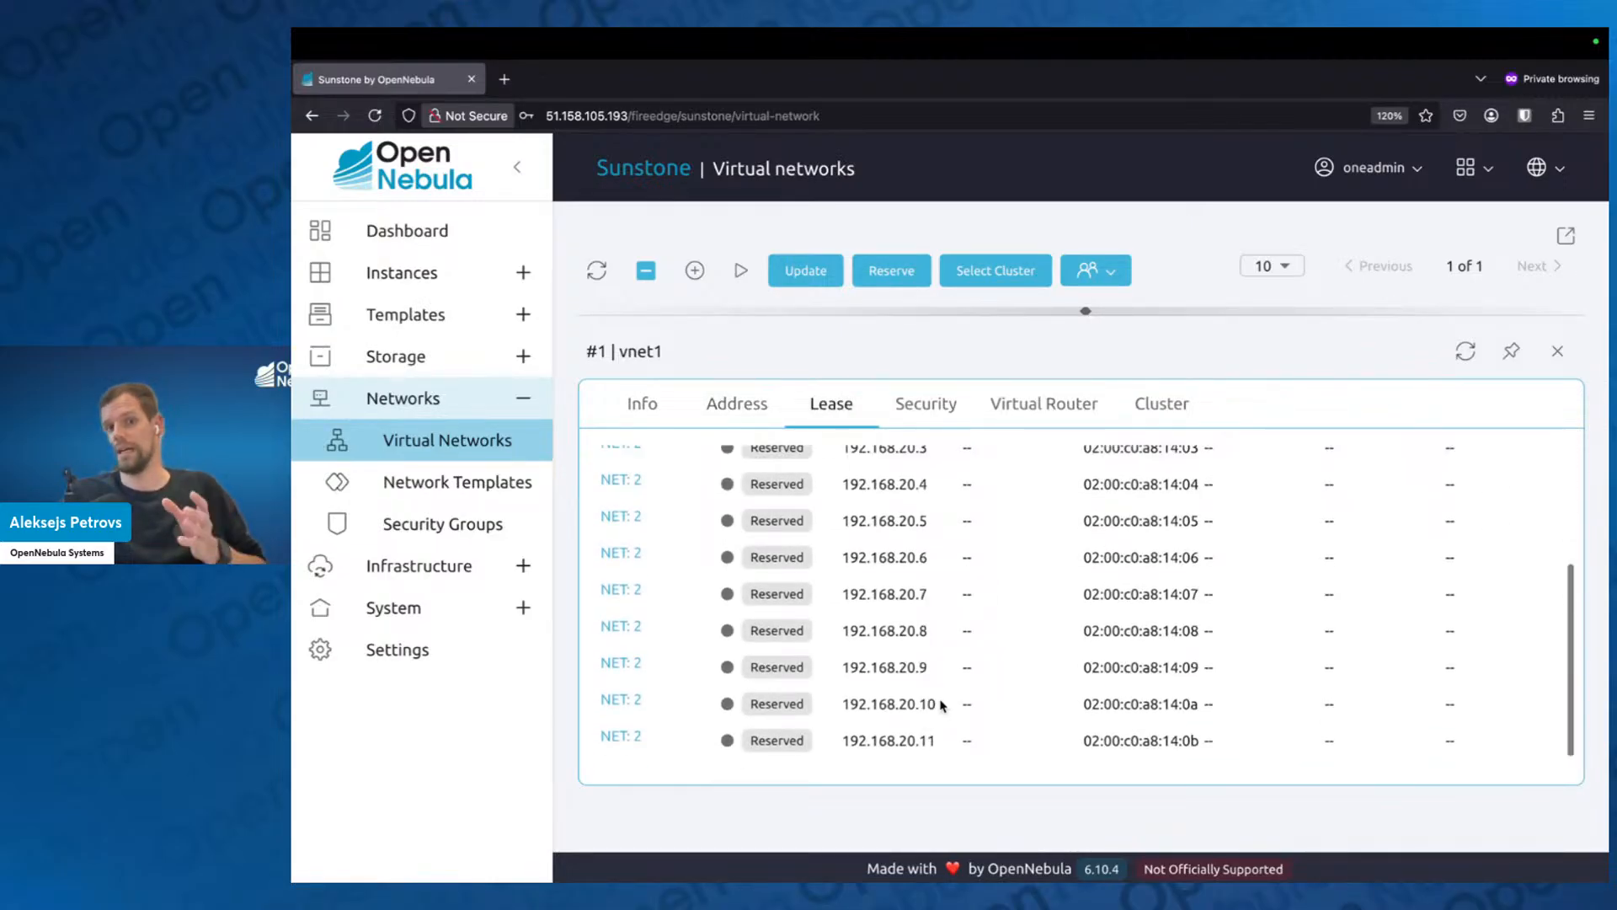
drag(936, 703, 843, 702)
key(ctrl+c)
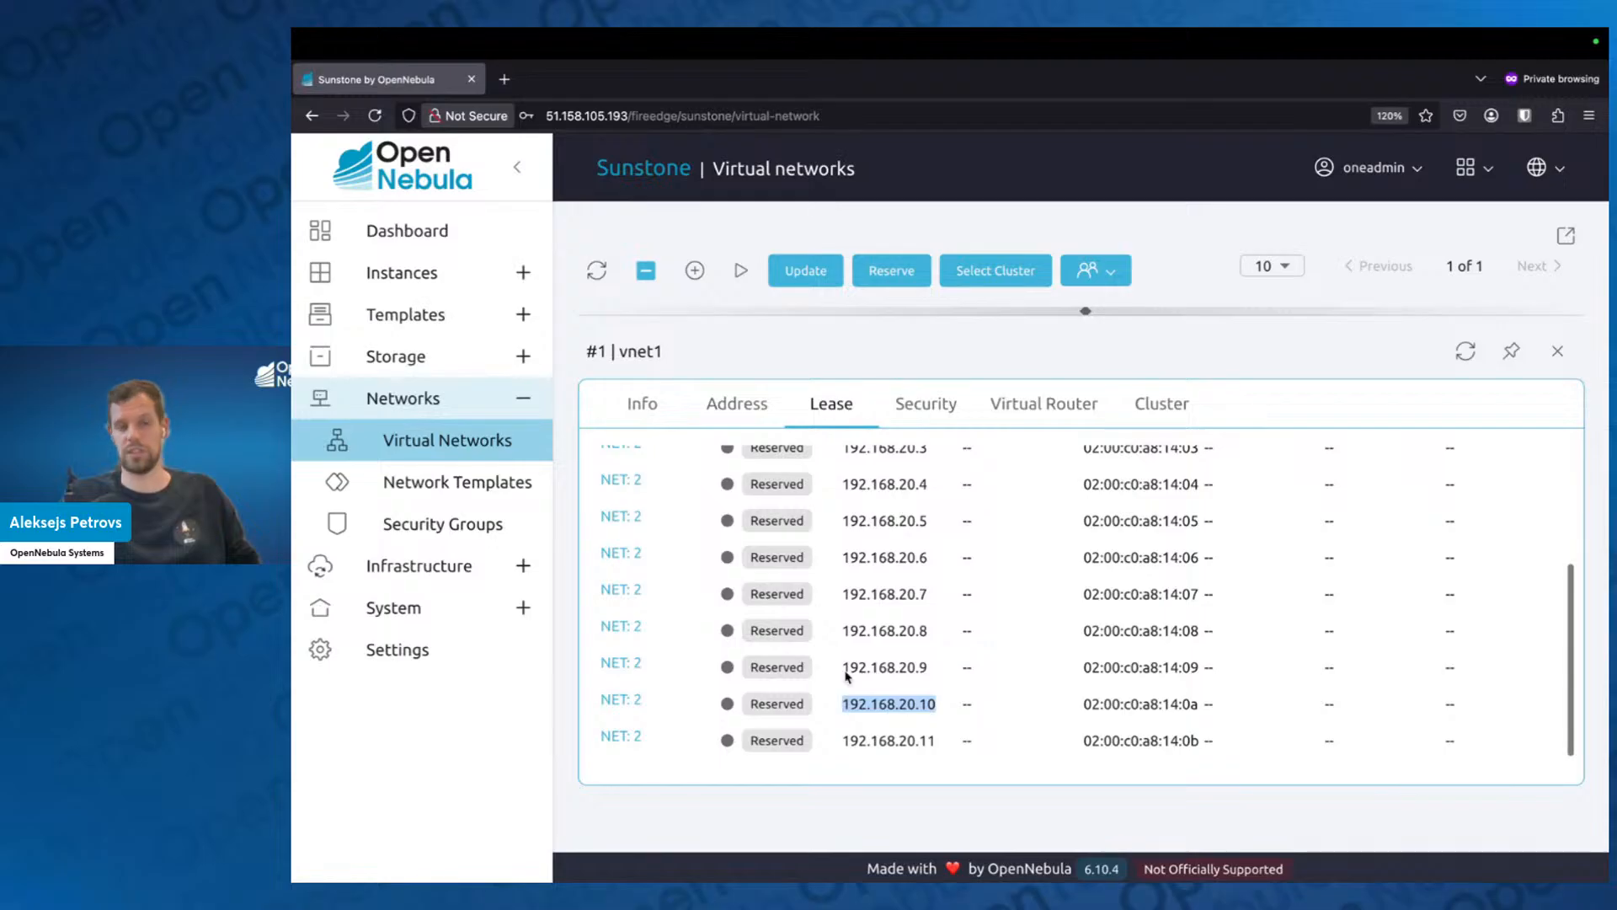
Paste the copied address, change it to 192.168.20.12, and put that IP on hold in vnet1.
scroll(845, 703, up, 3)
click(766, 489)
key(ctrl+v)
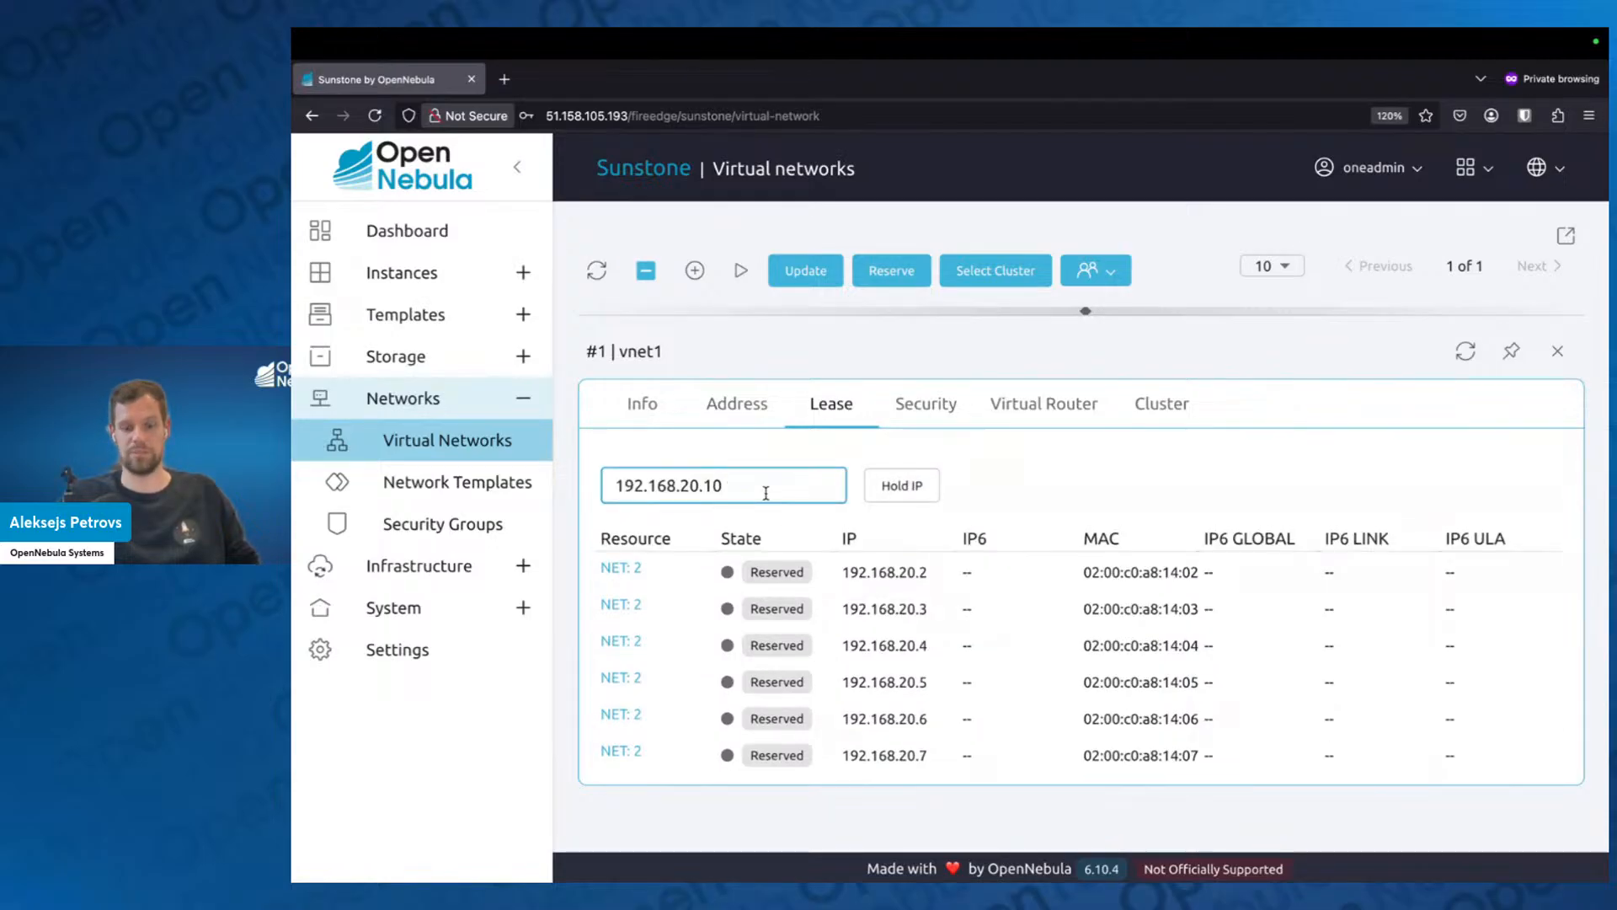
key(BackSpace)
text(2)
click(889, 489)
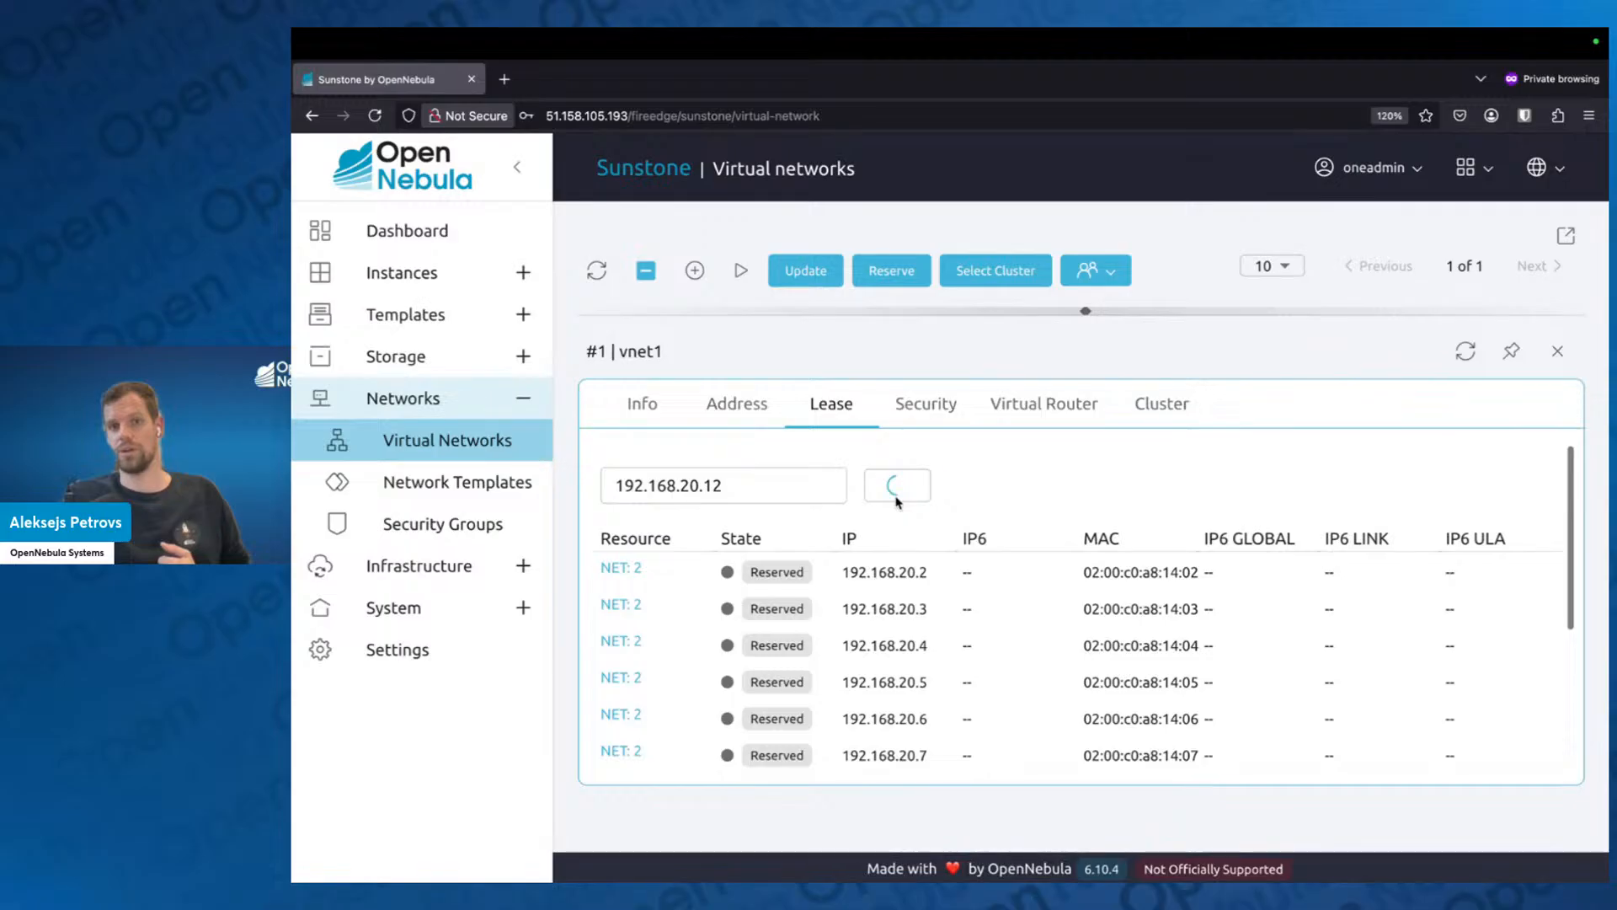
scroll(882, 589, down, 5)
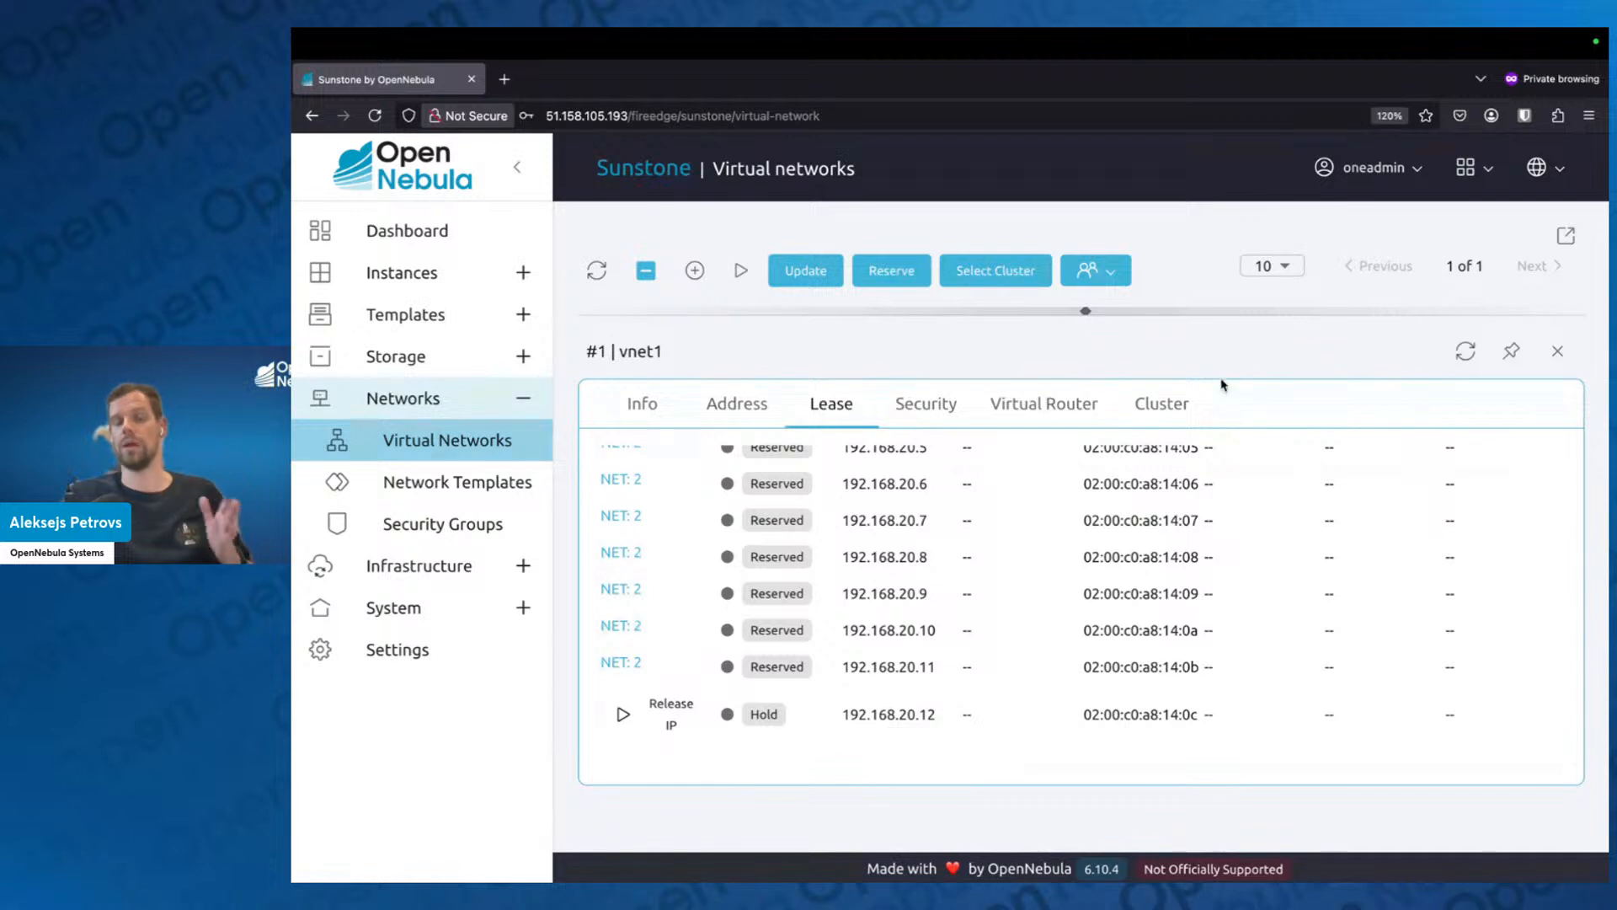
click(1557, 352)
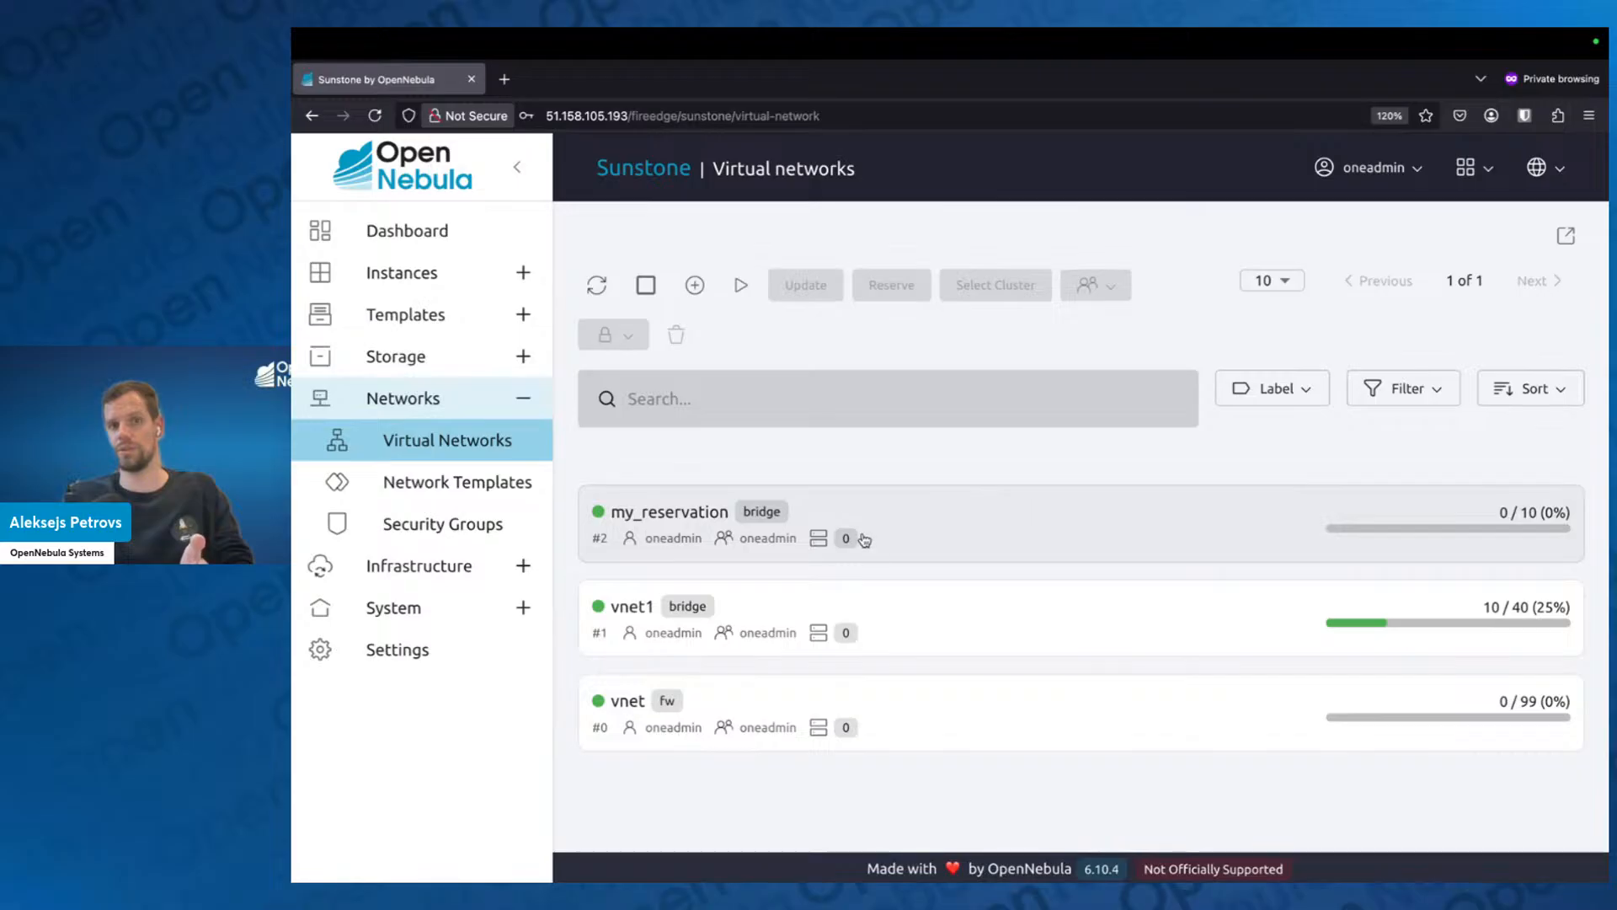
Try to delete the vnet1 virtual network.
click(911, 609)
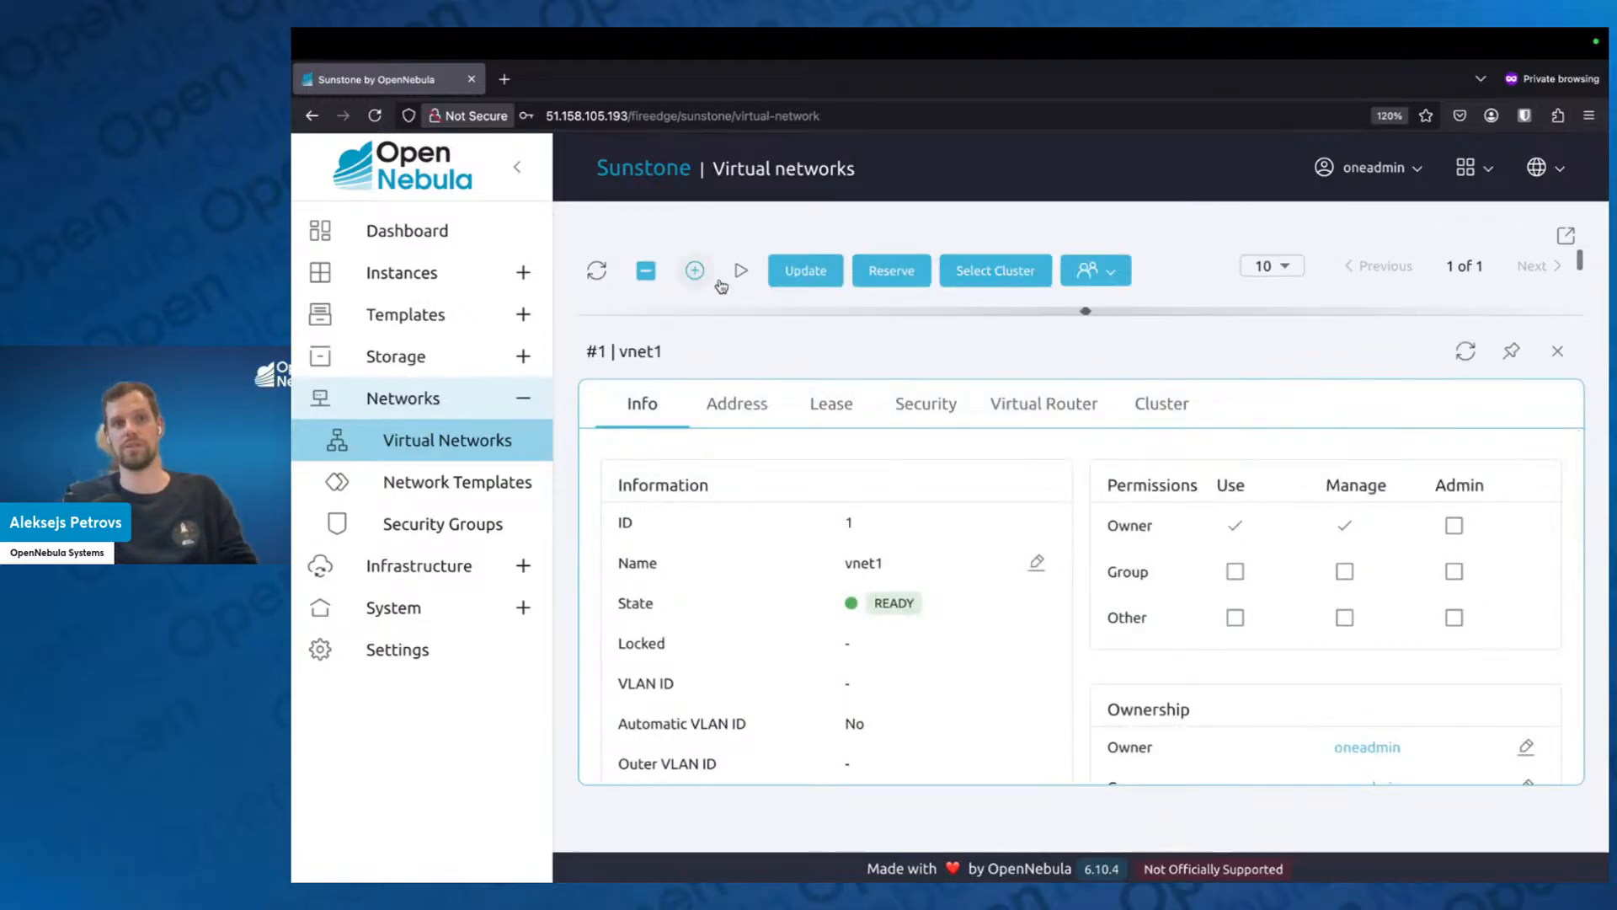
scroll(1068, 297, right, 5)
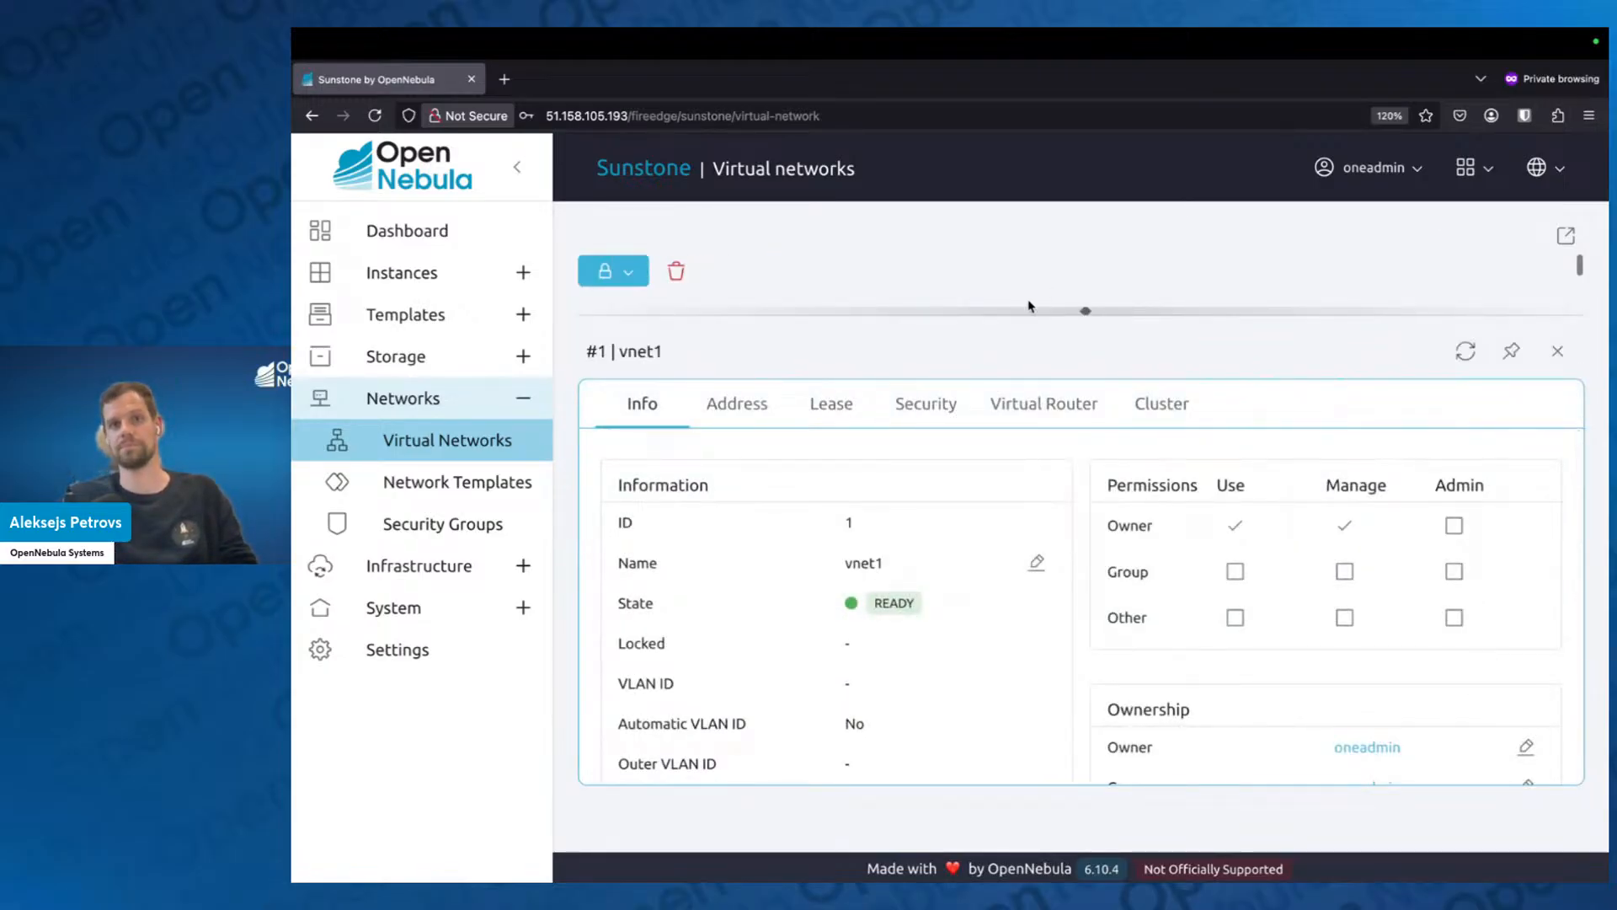
click(676, 272)
click(1024, 624)
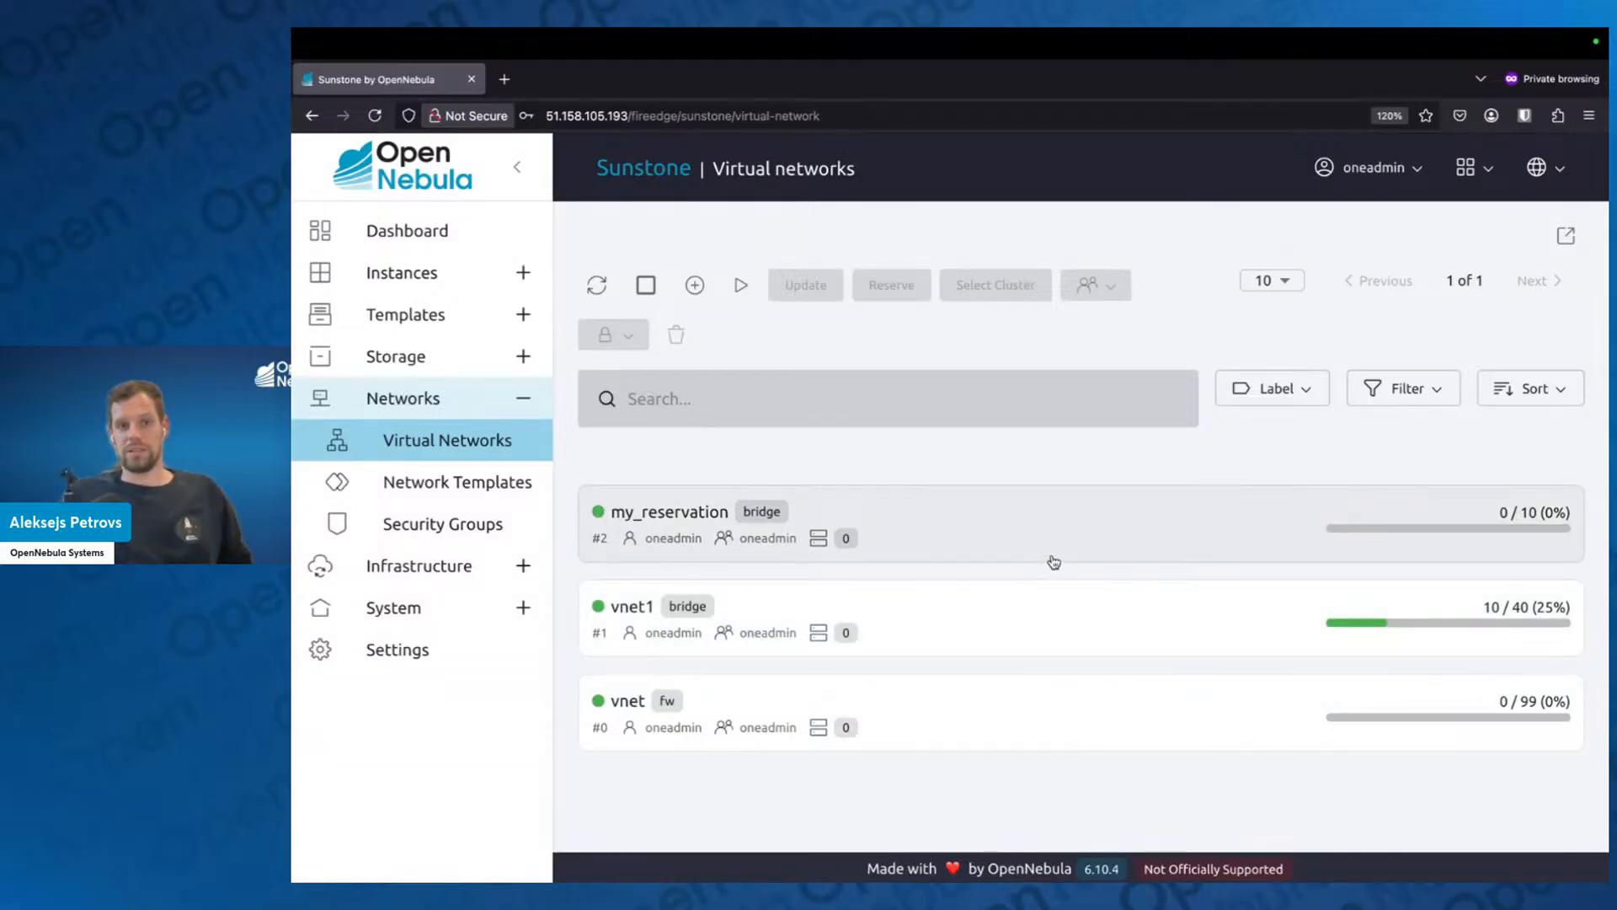
Review the general information, permissions, ownership and bandwidth settings of the vnet network.
click(1061, 726)
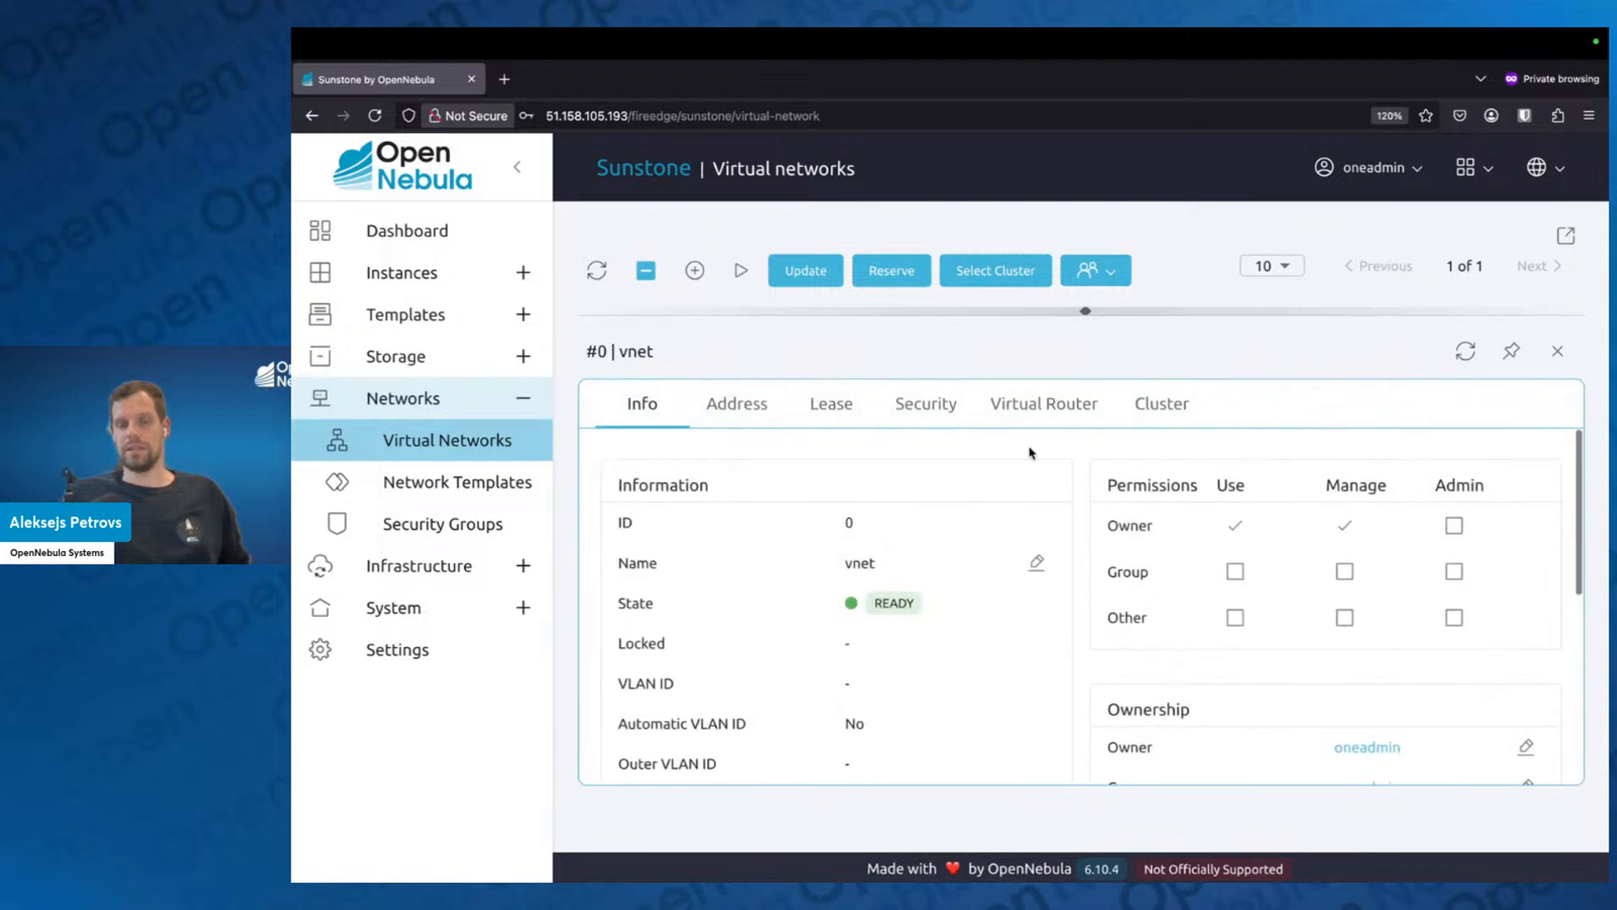
scroll(967, 603, down, 2)
scroll(968, 604, up, 2)
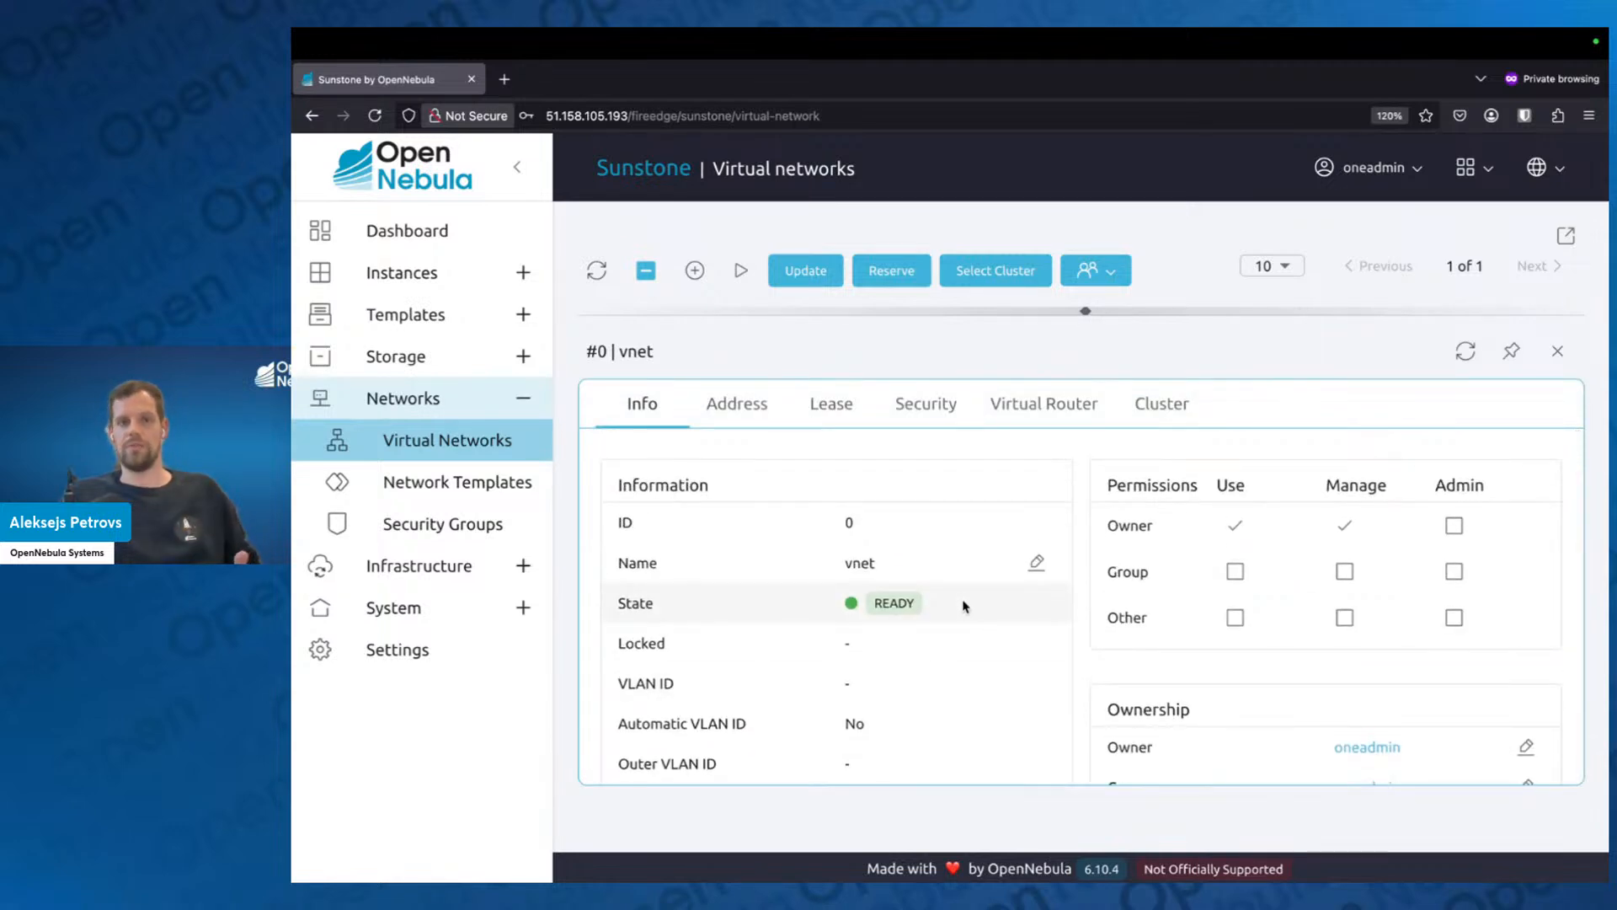
scroll(964, 603, down, 1)
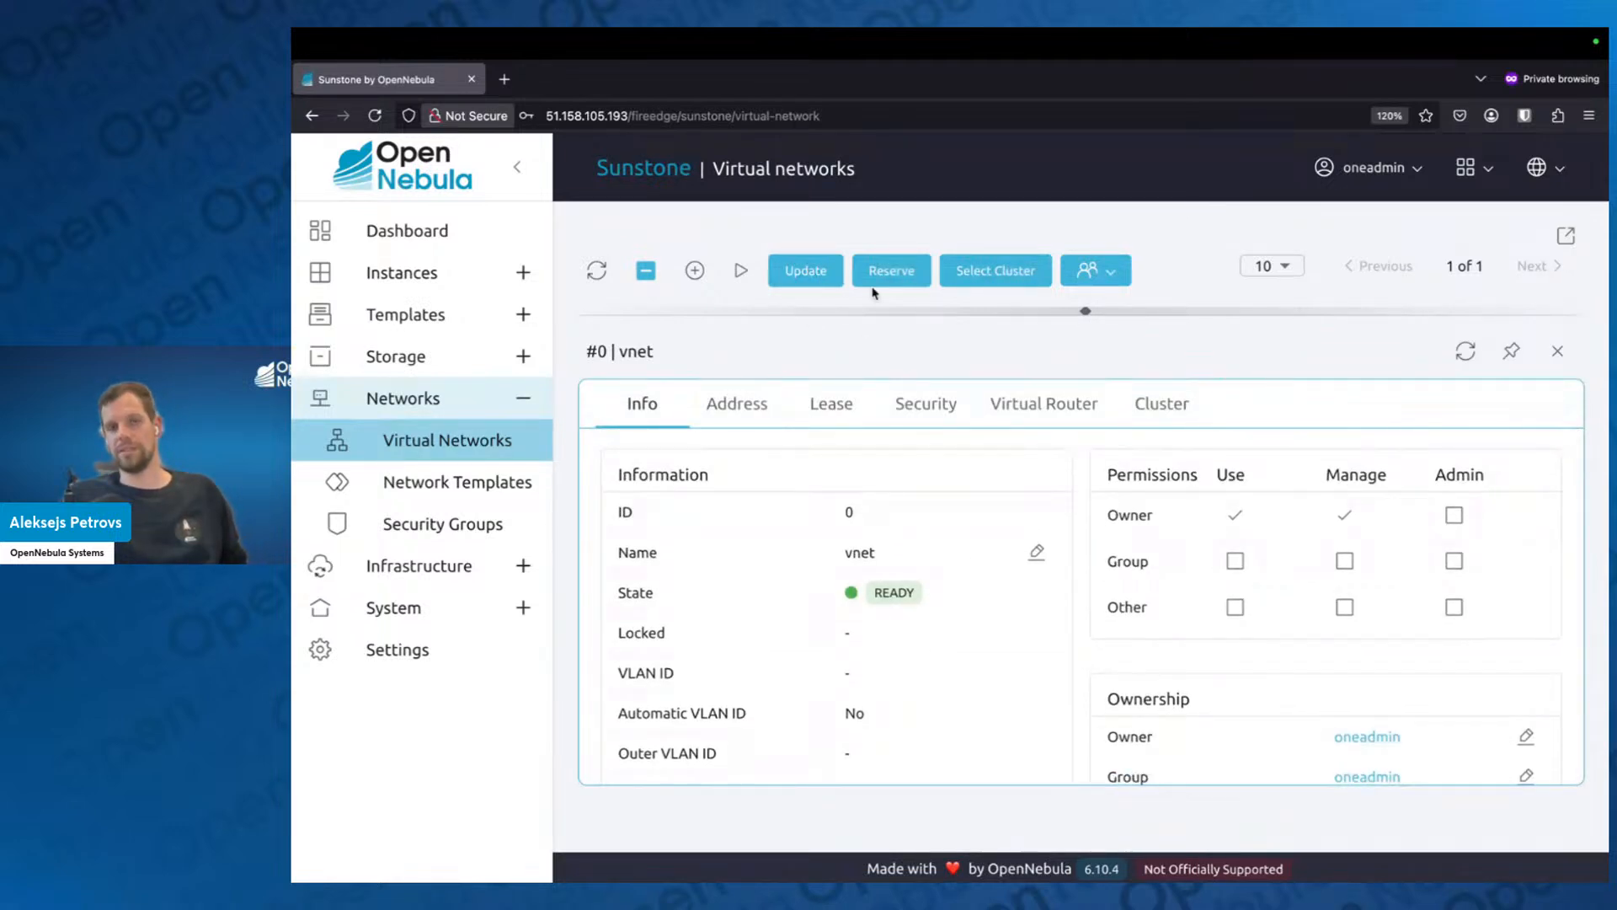
scroll(807, 578, down, 4)
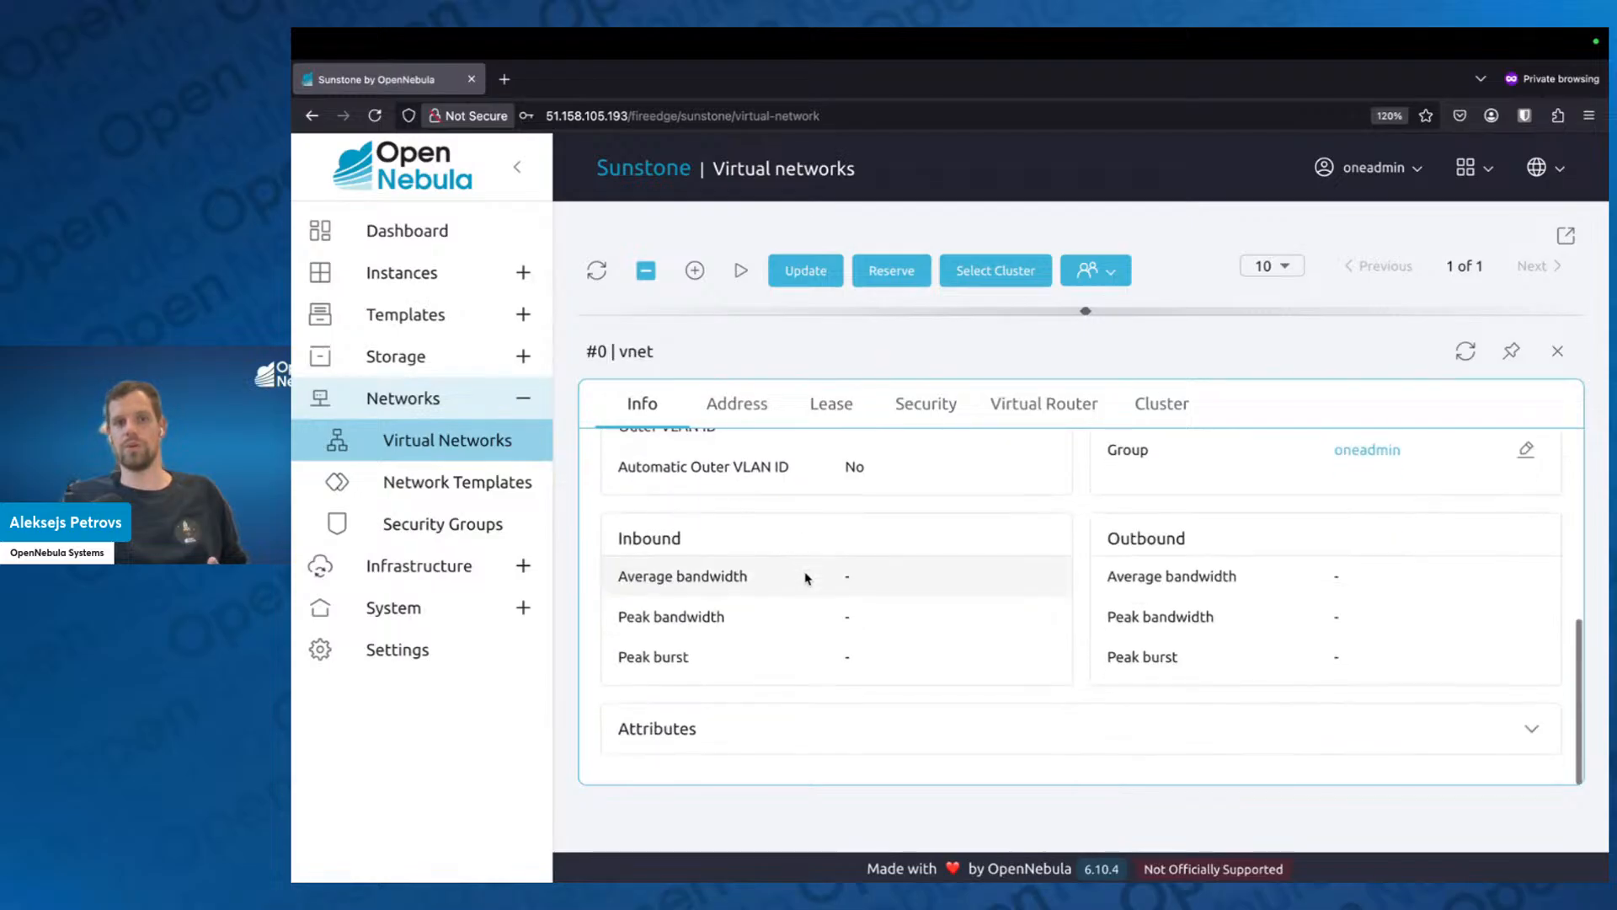
Expand the vnet network's attributes, set its DNS attribute to 1.1.1.1, and close the network details.
click(783, 732)
scroll(798, 679, down, 4)
scroll(844, 674, up, 2)
scroll(843, 674, down, 3)
scroll(842, 653, down, 1)
scroll(849, 654, up, 2)
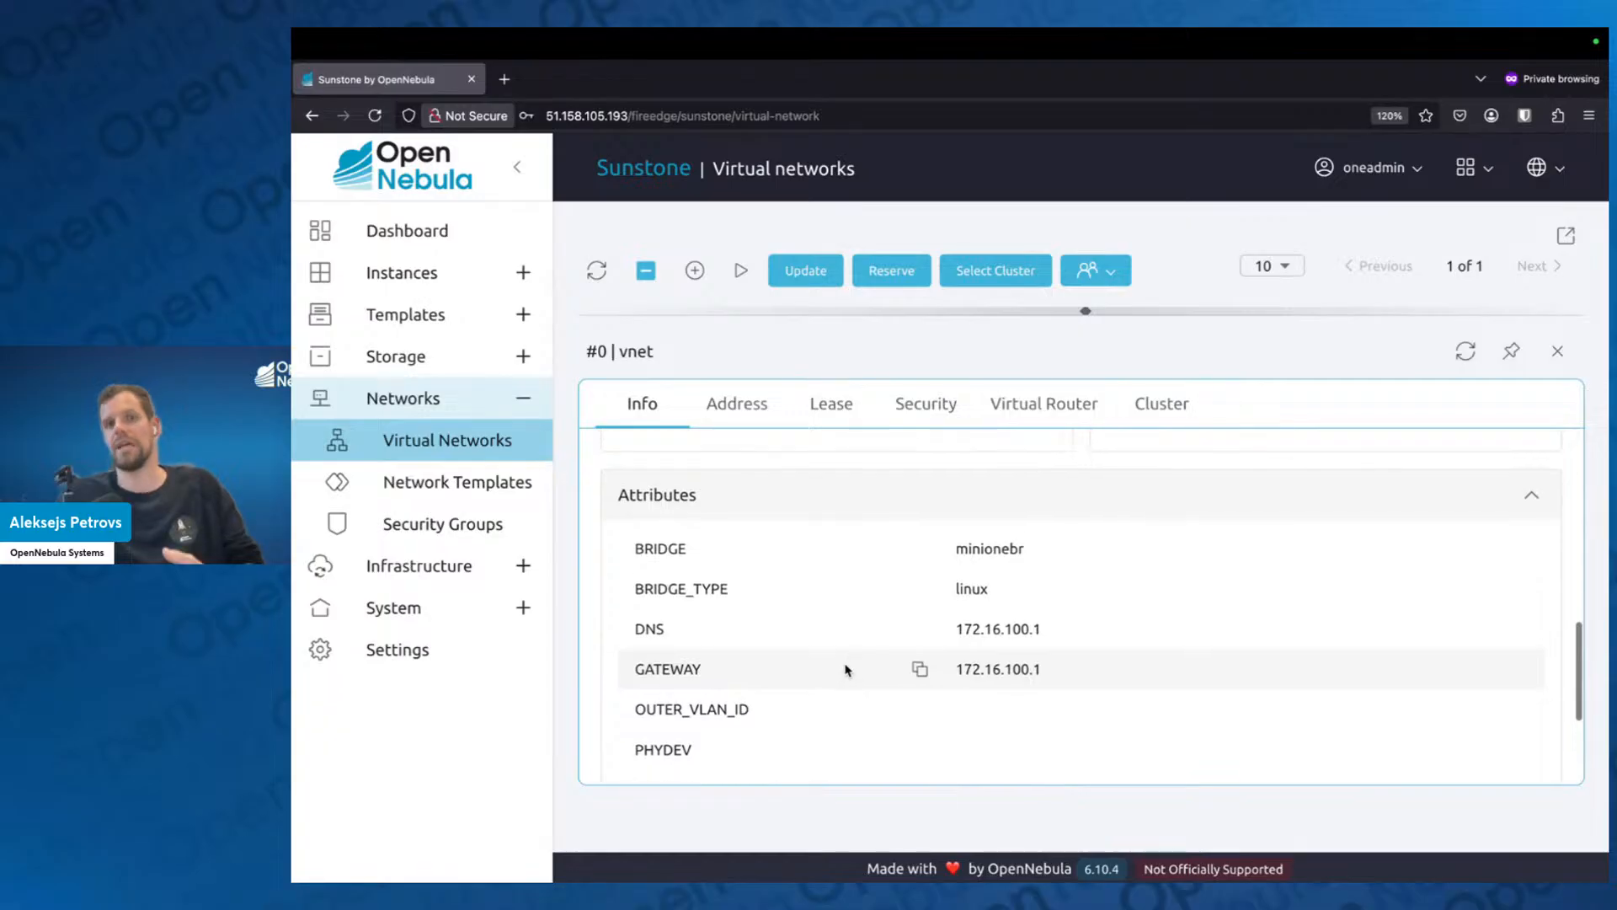
scroll(846, 670, down, 3)
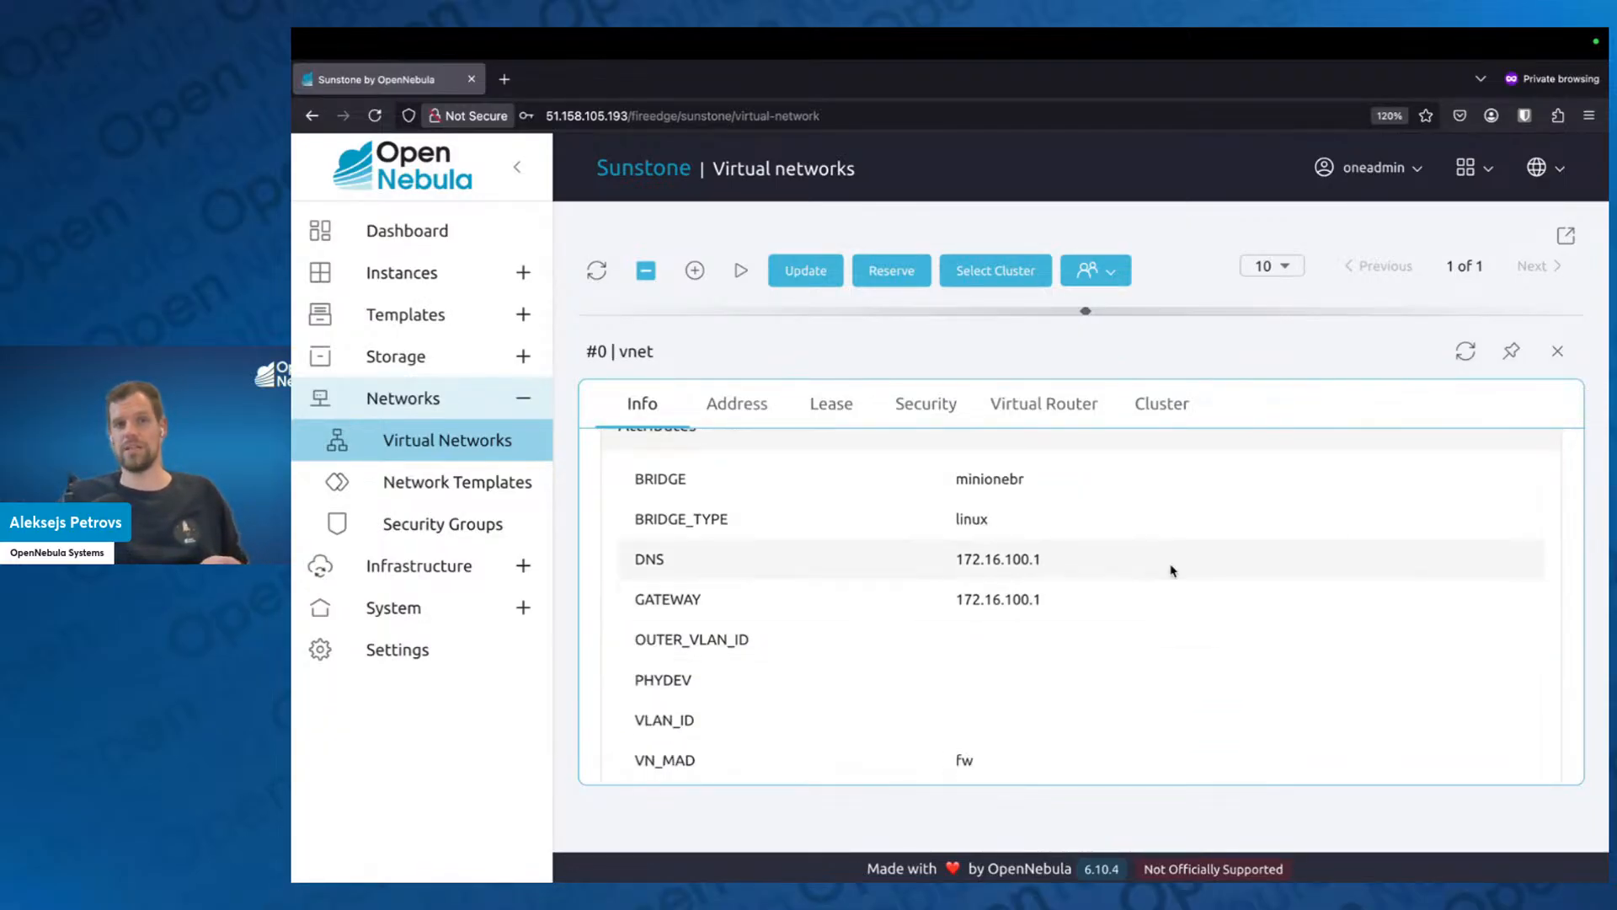
click(1471, 559)
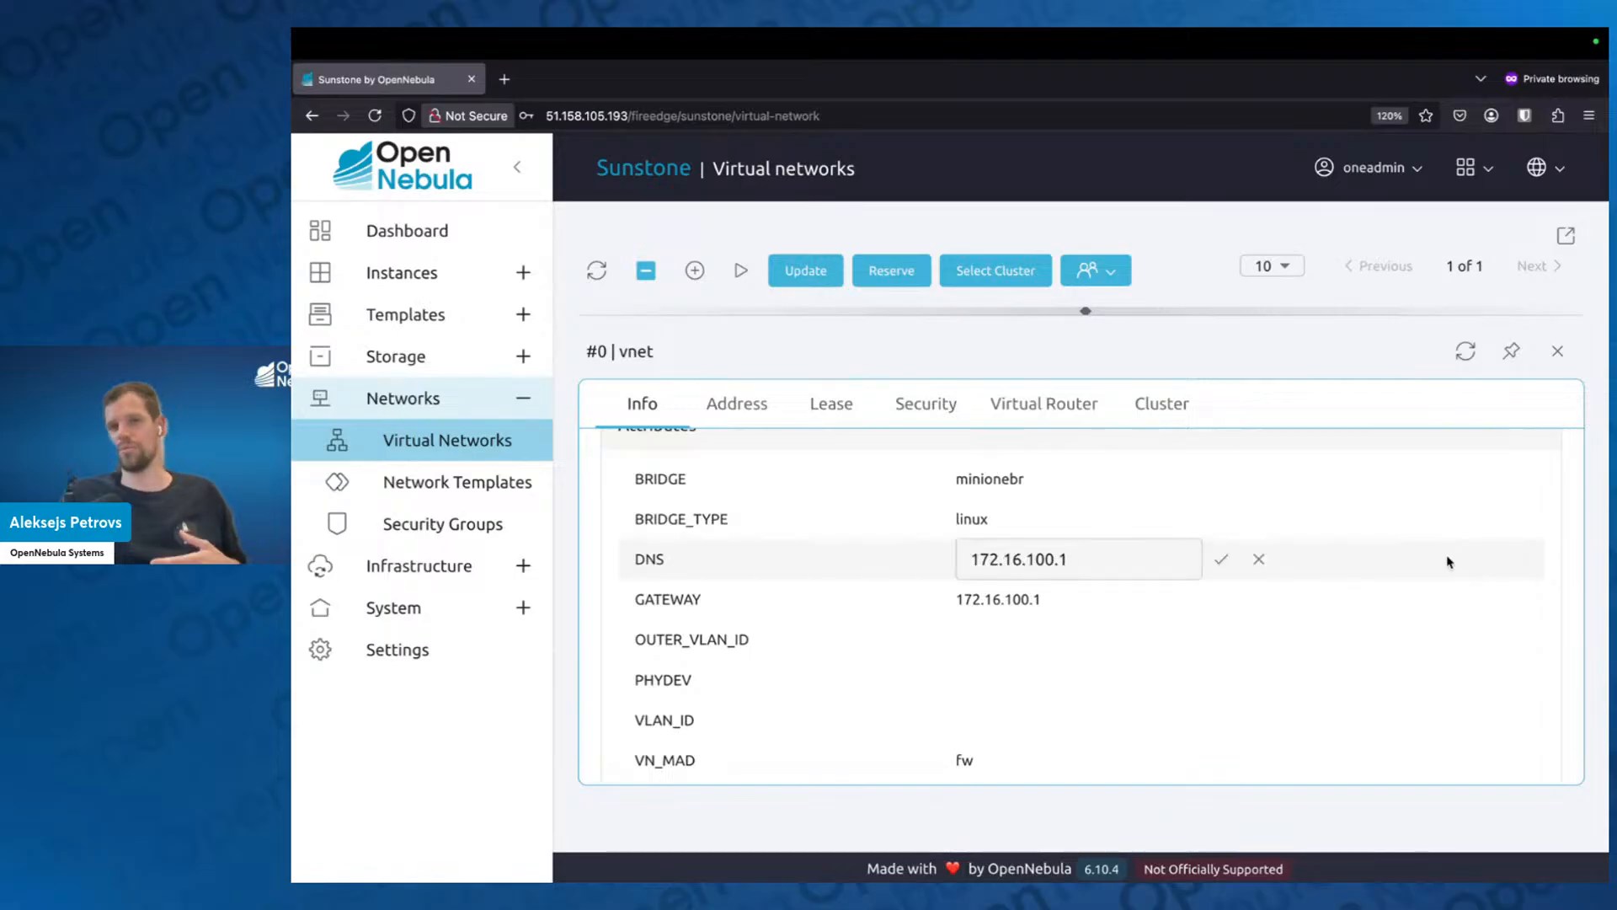
drag(1148, 560, 914, 555)
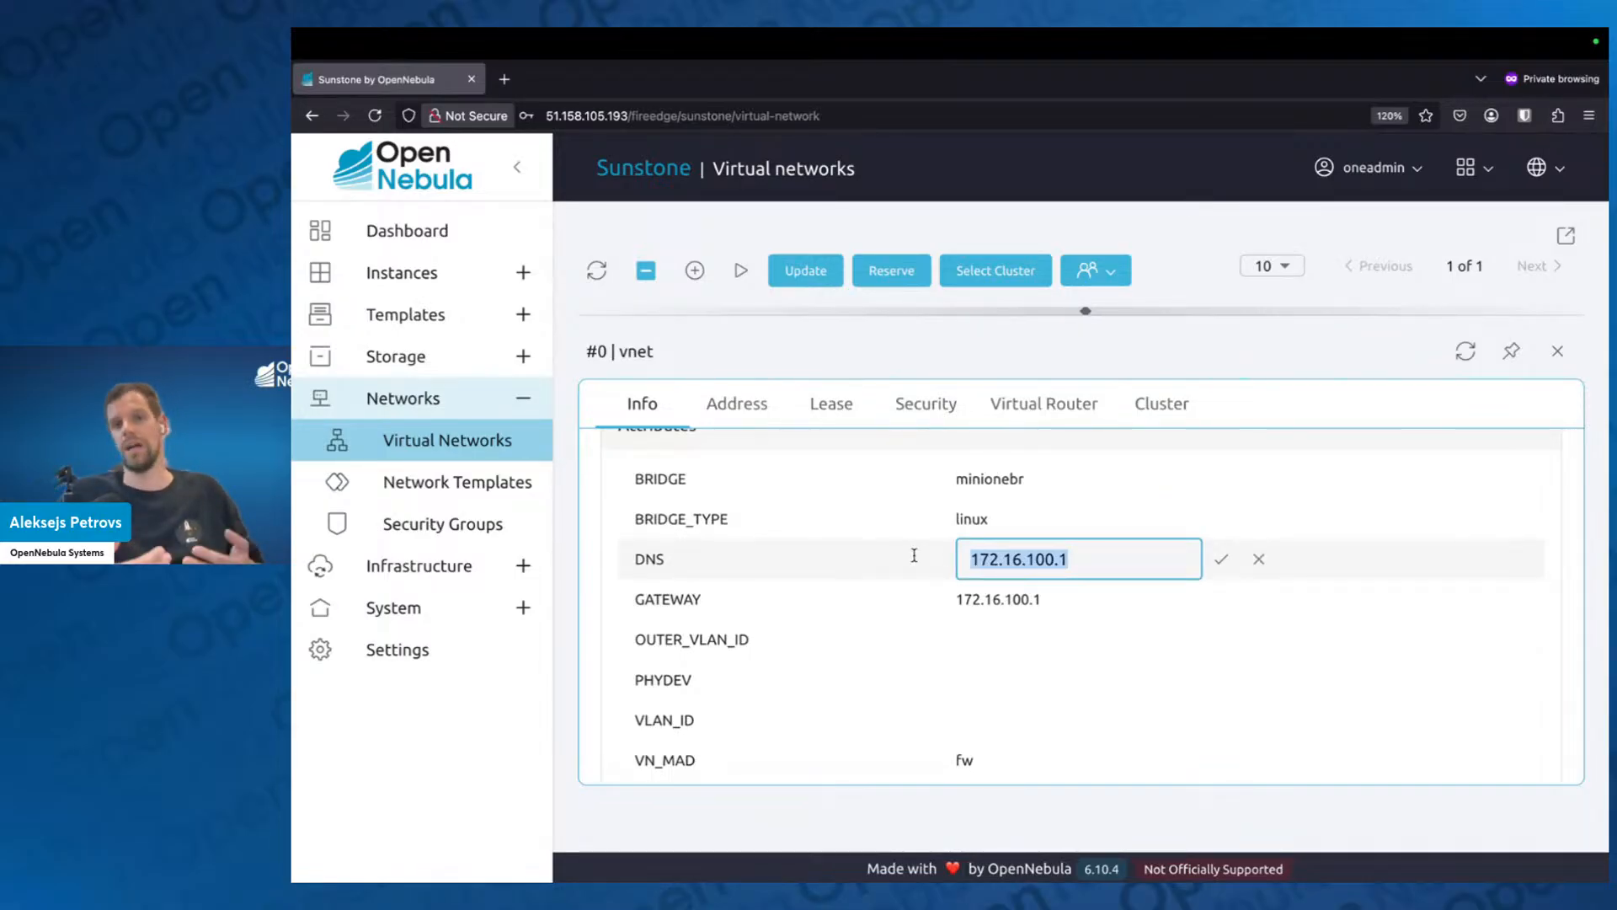
text(1.1.1.)
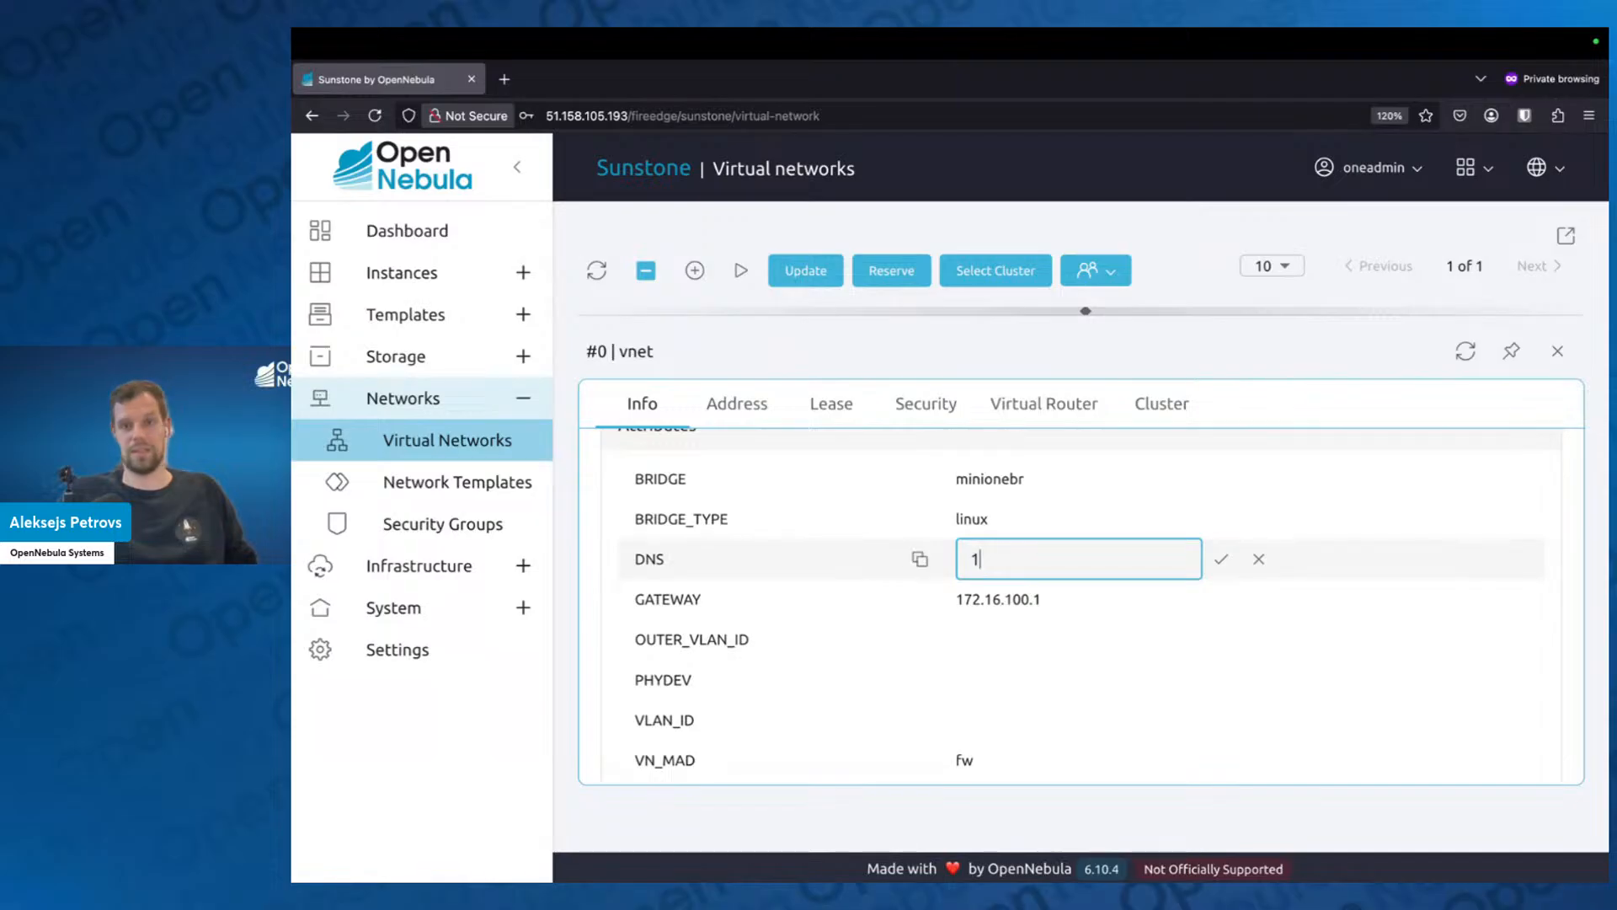
text(1)
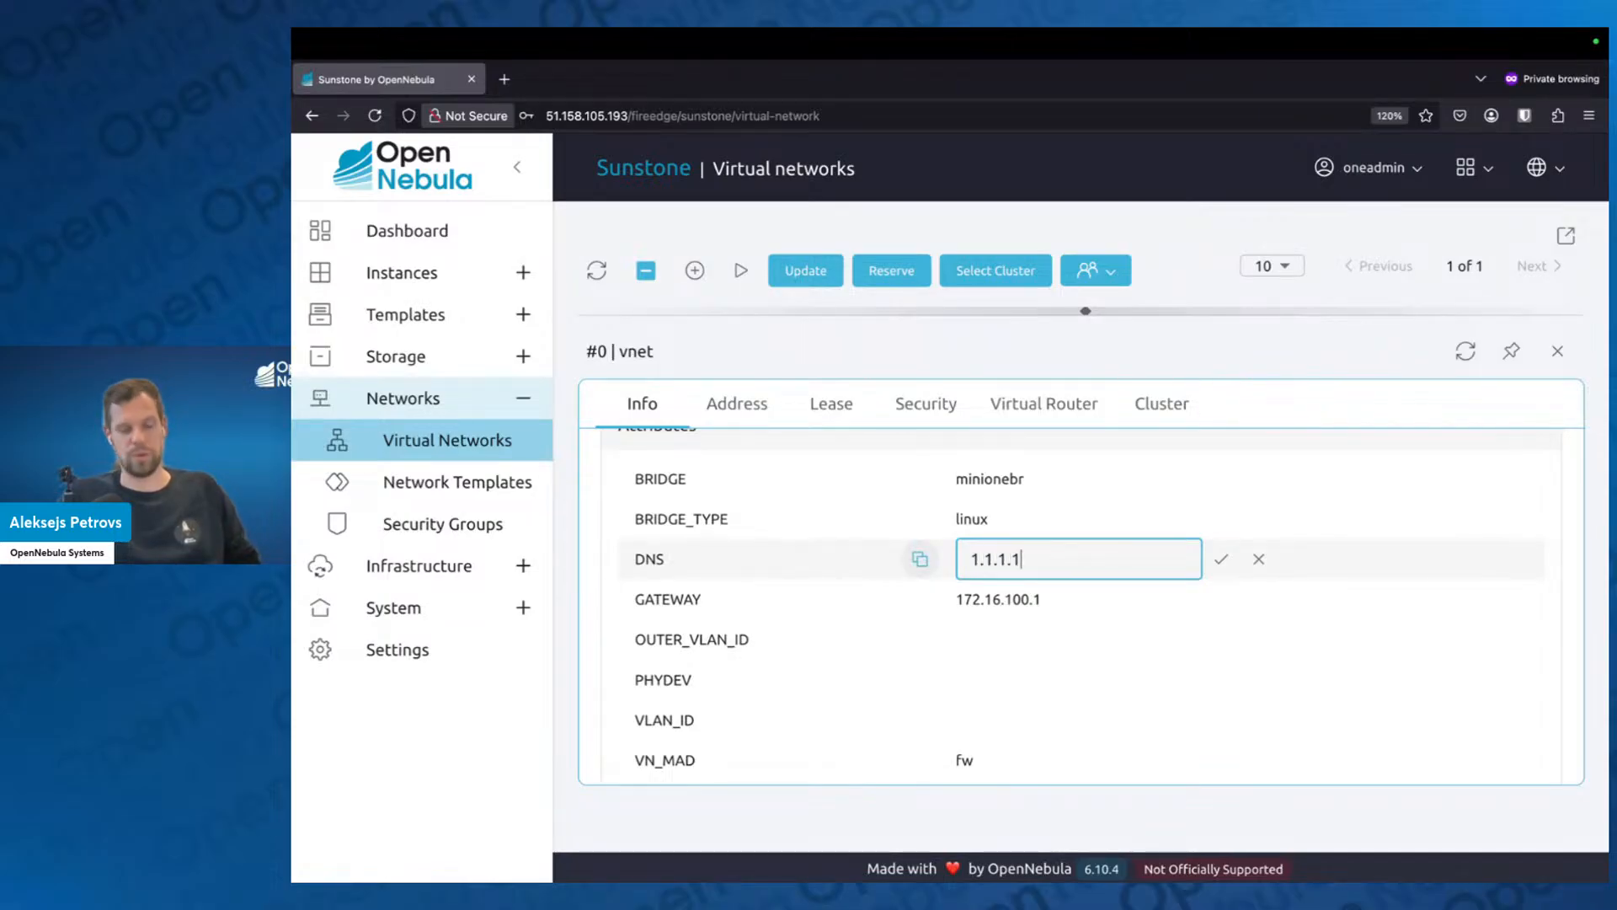
click(1218, 566)
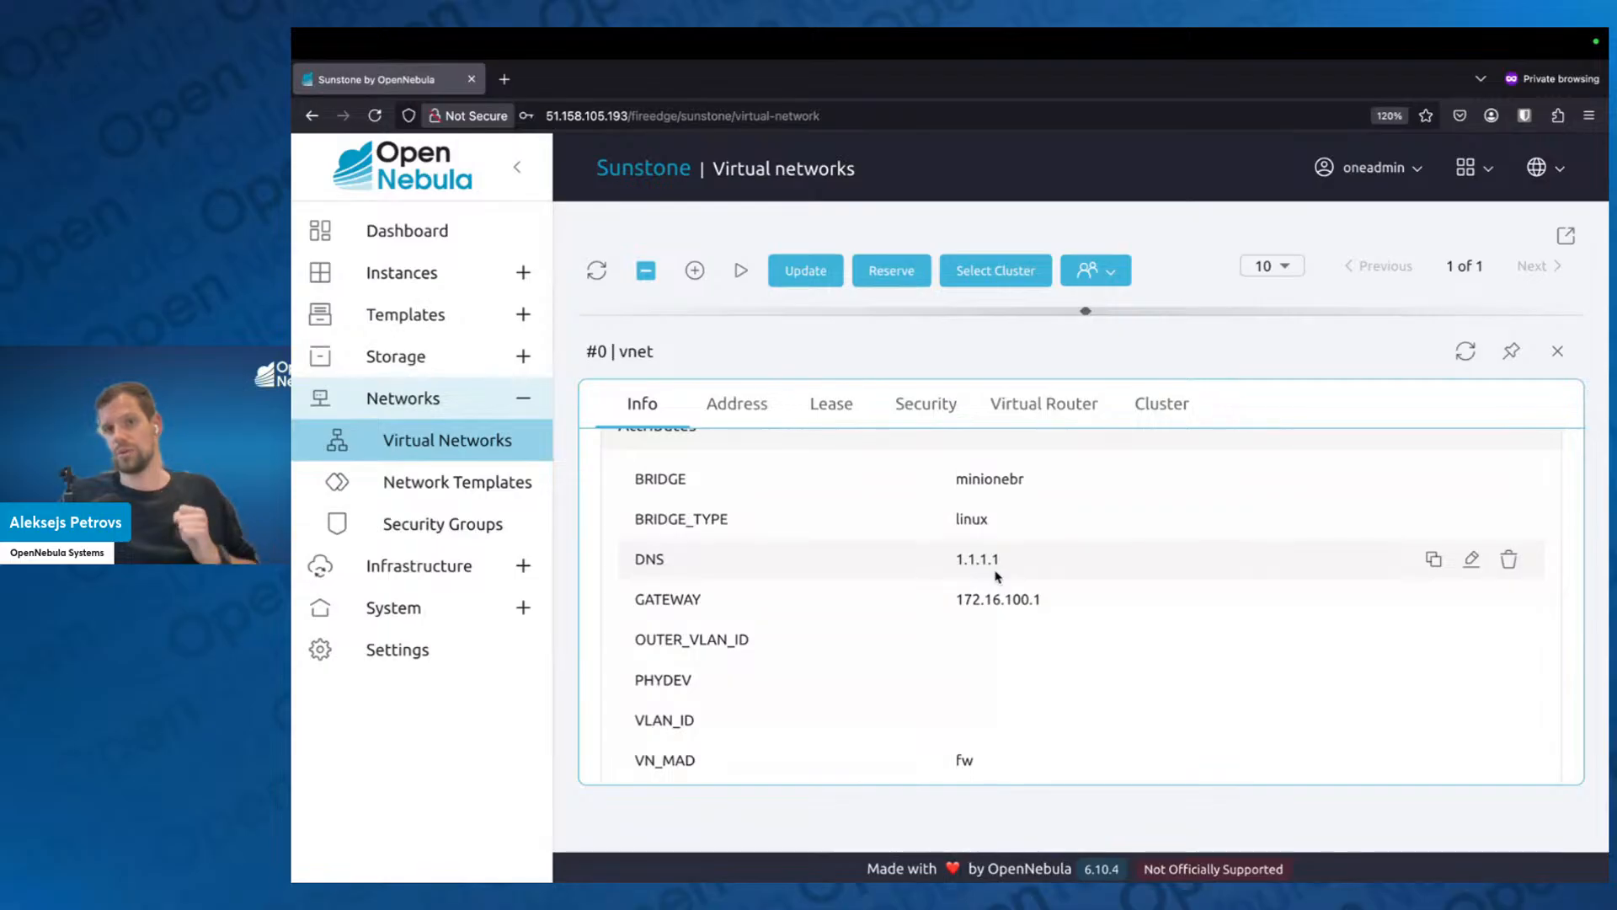
click(1557, 351)
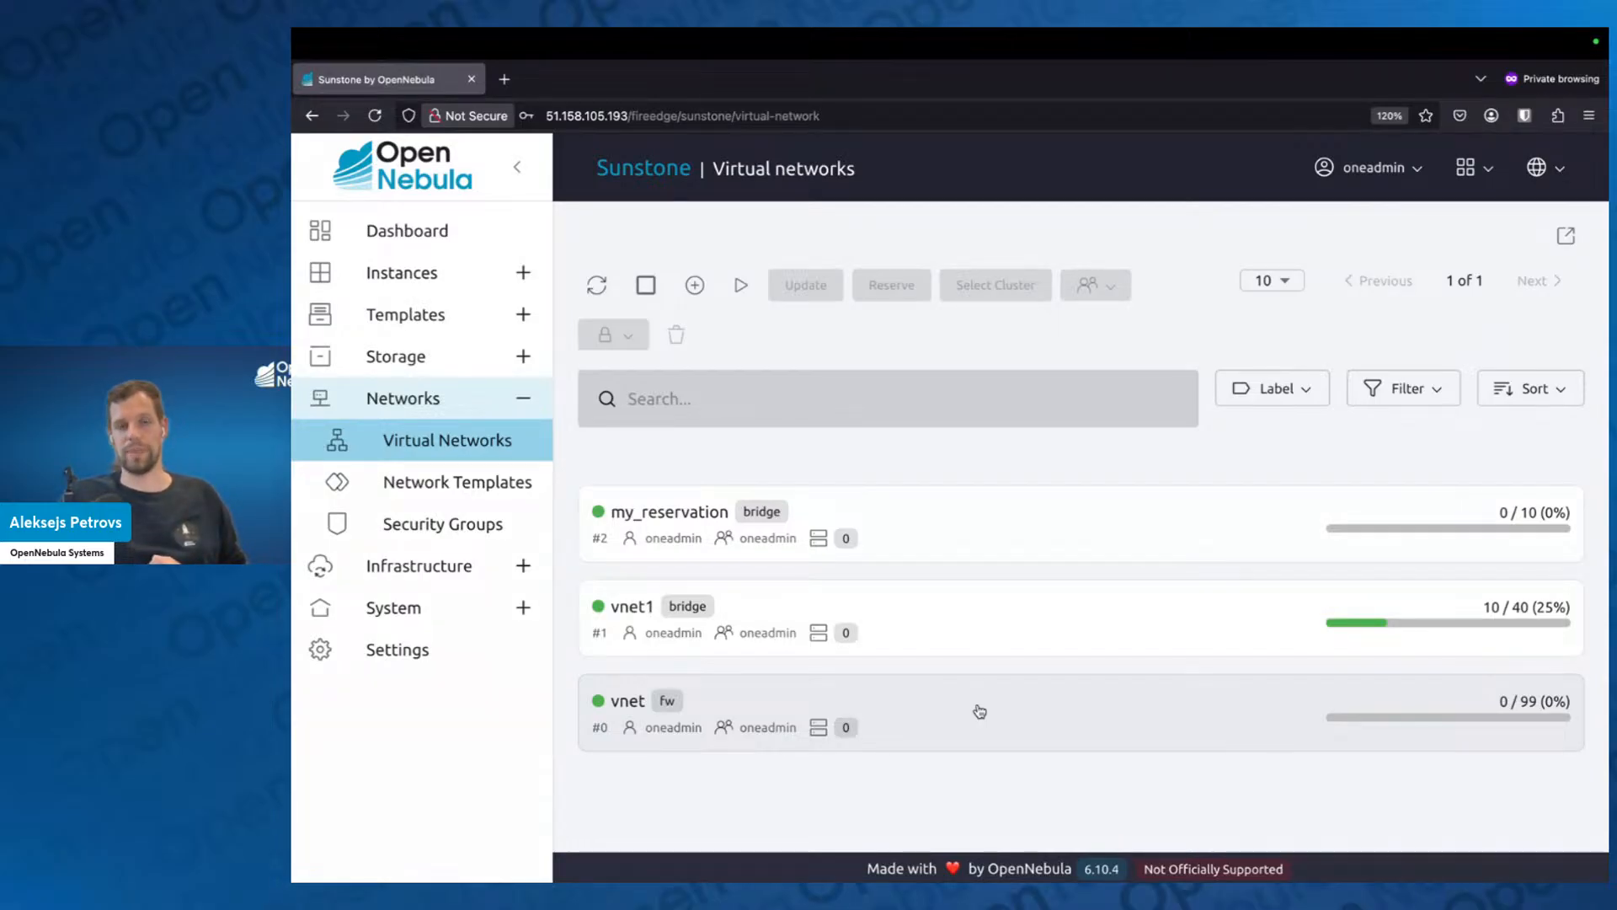
Open the vnet network for updating and check the DNS value in its advanced context options.
click(1007, 690)
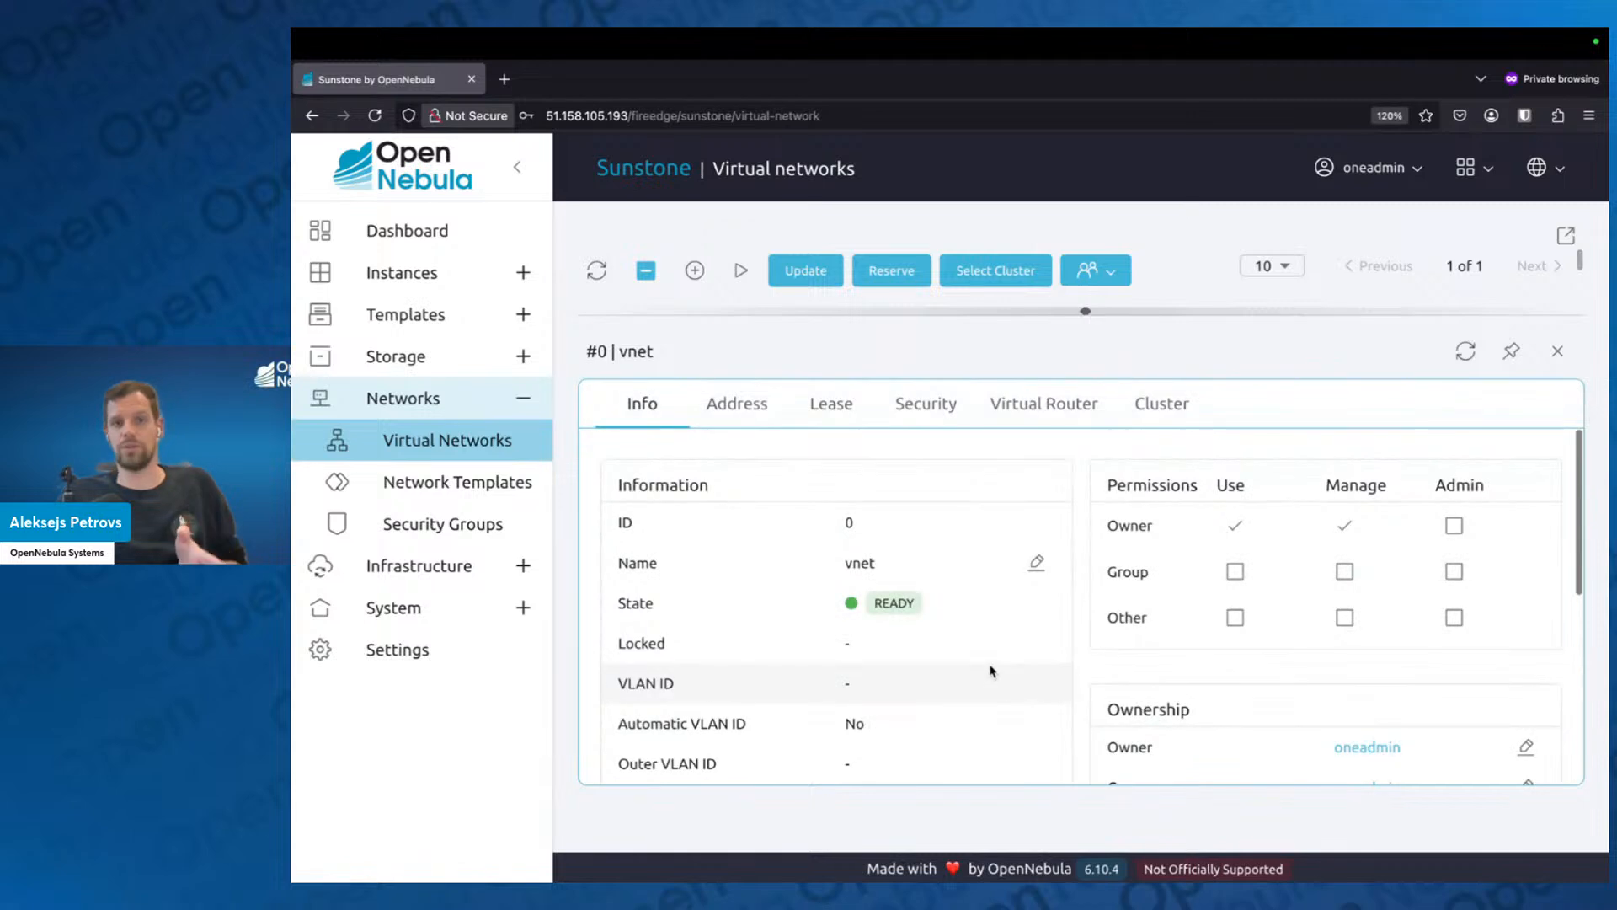
click(805, 272)
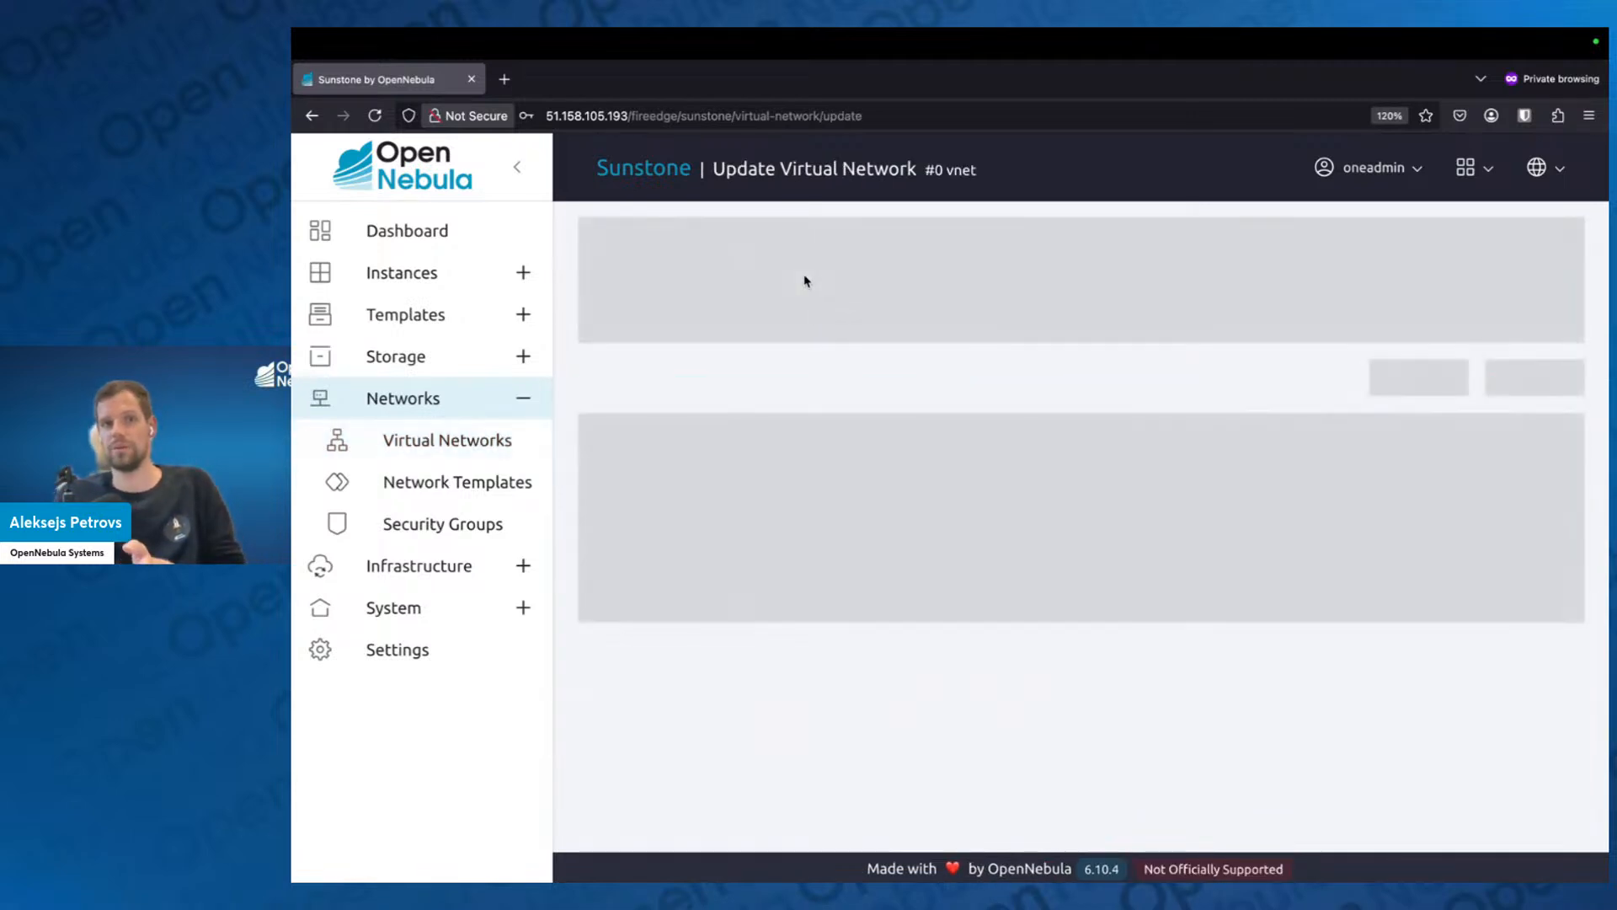
click(1542, 355)
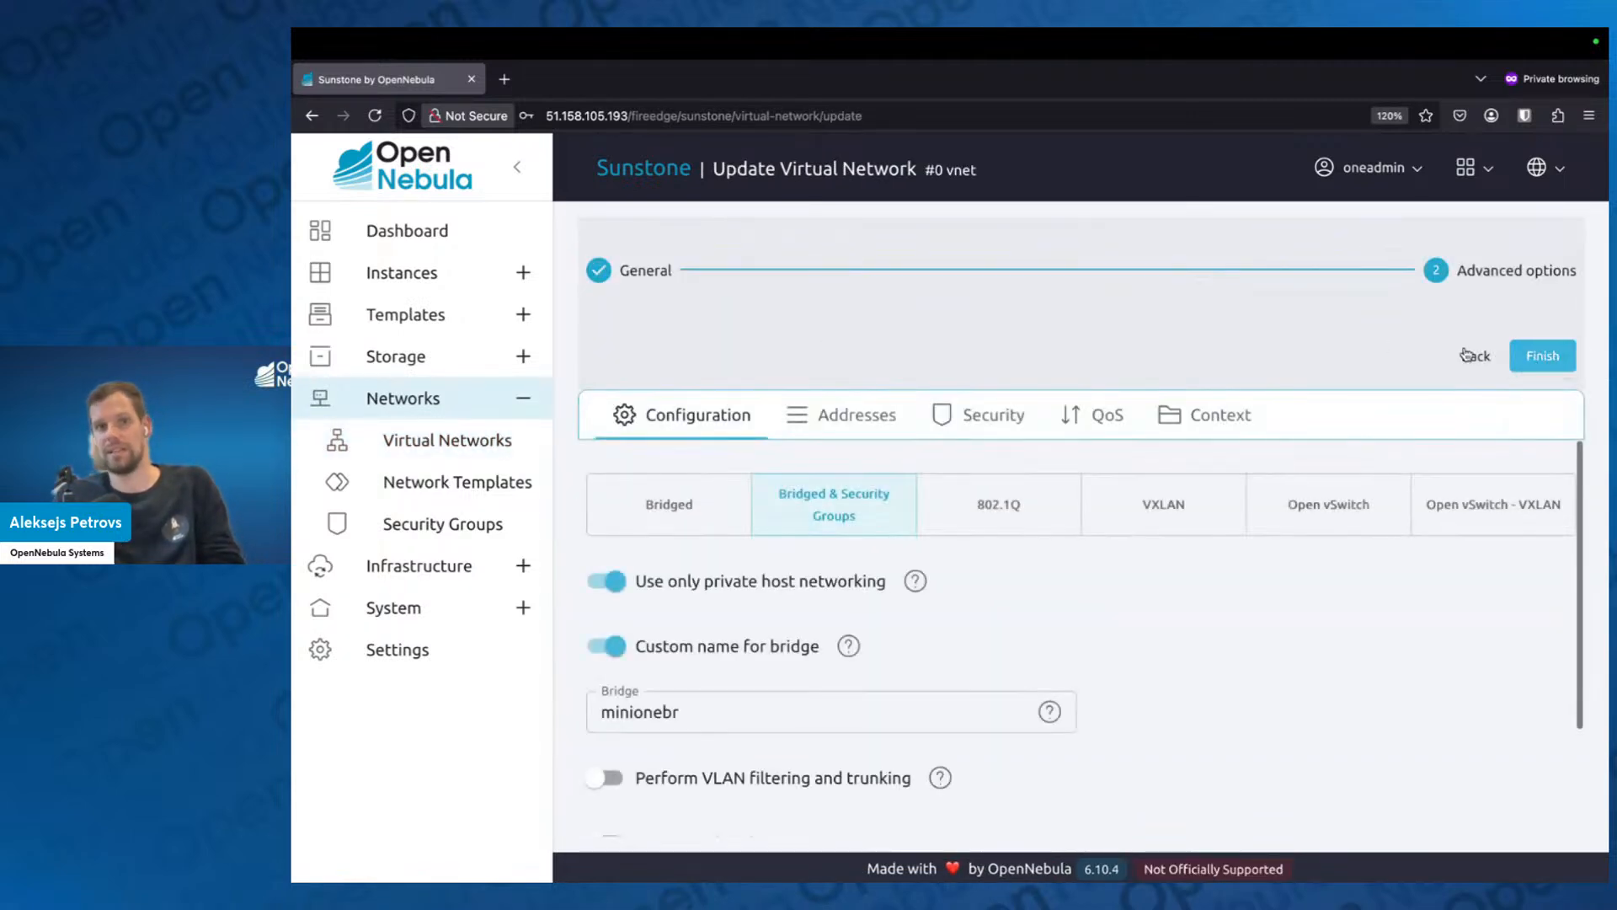
click(1213, 415)
click(689, 629)
drag(689, 628, 539, 624)
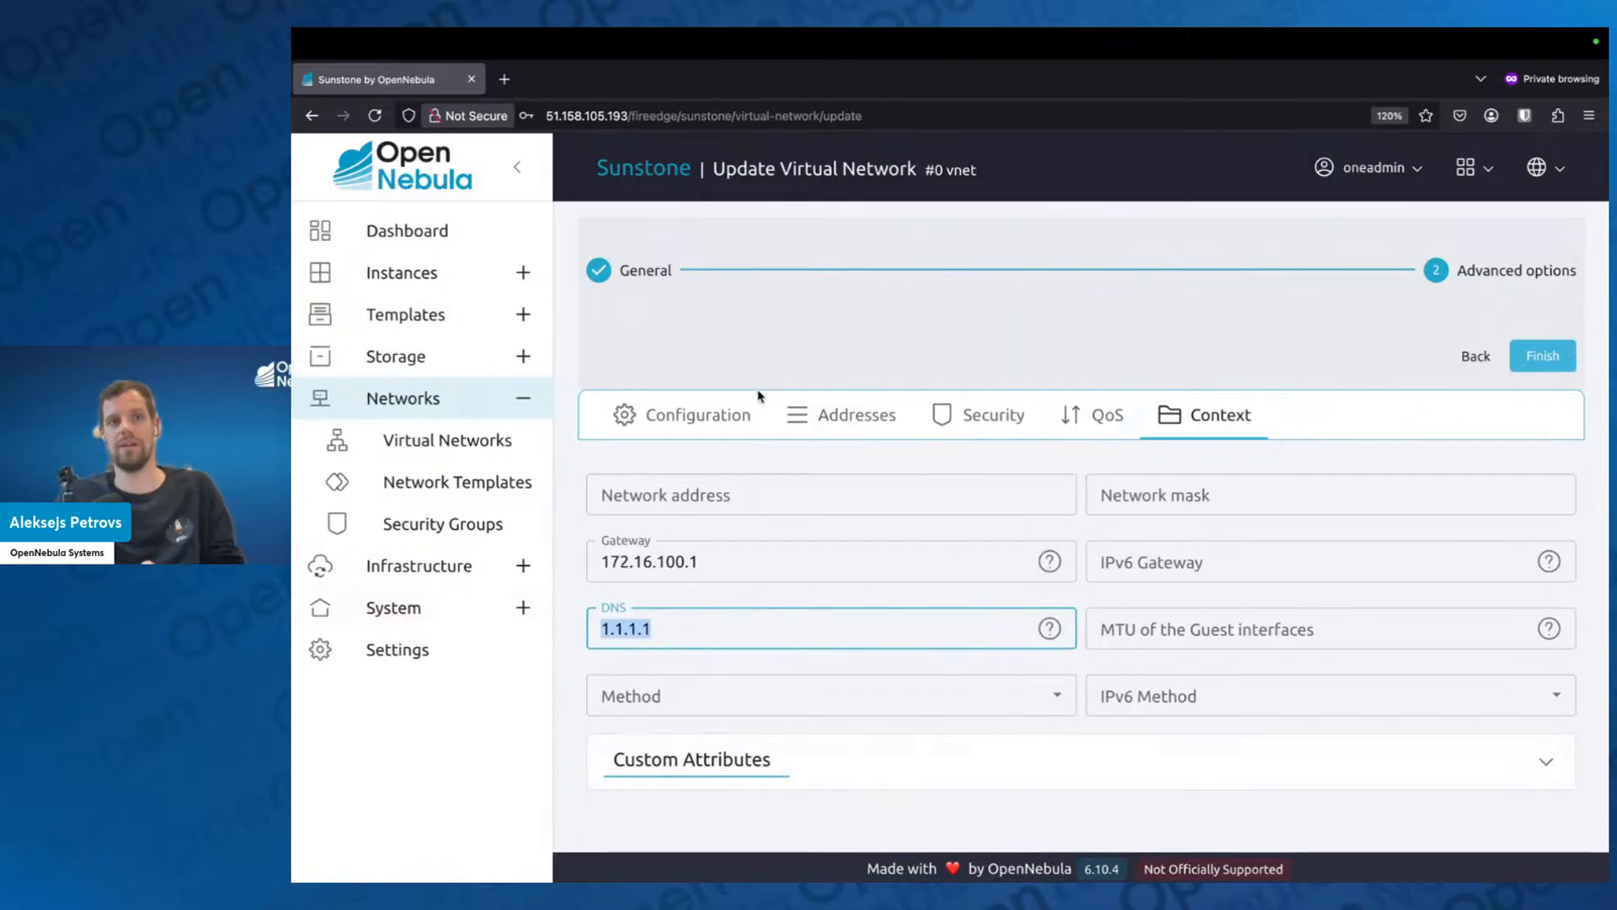
Abandon the update to recheck the attributes in vnet's details, and switch to the Virtual Networks slide in the browser presentation.
click(493, 440)
click(909, 710)
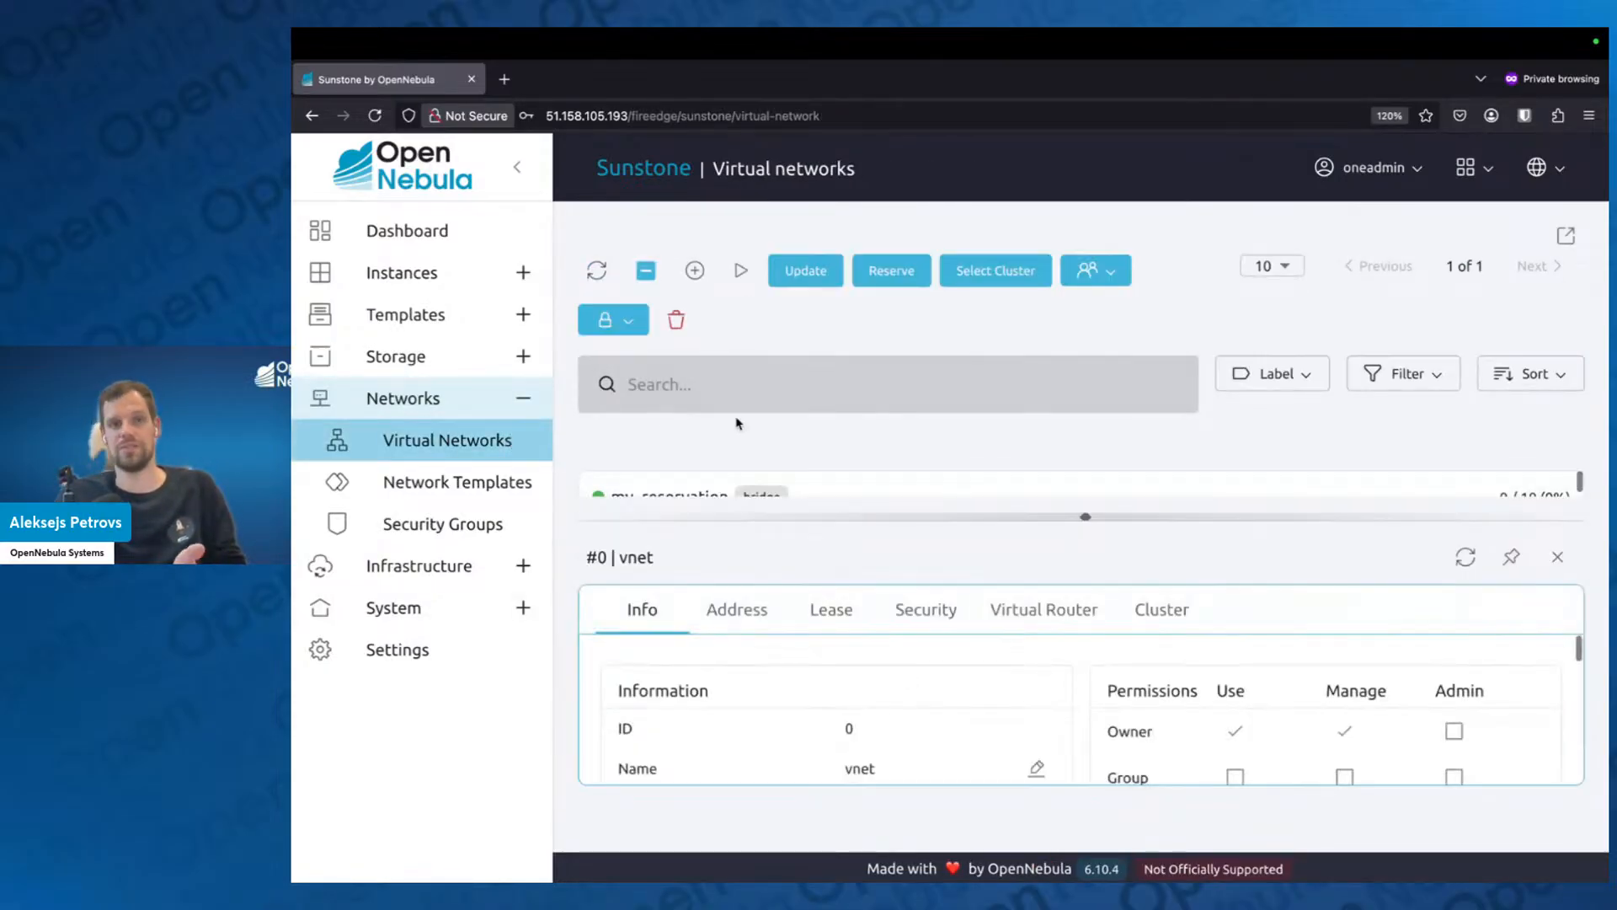
drag(1085, 514, 1072, 143)
scroll(837, 729, down, 5)
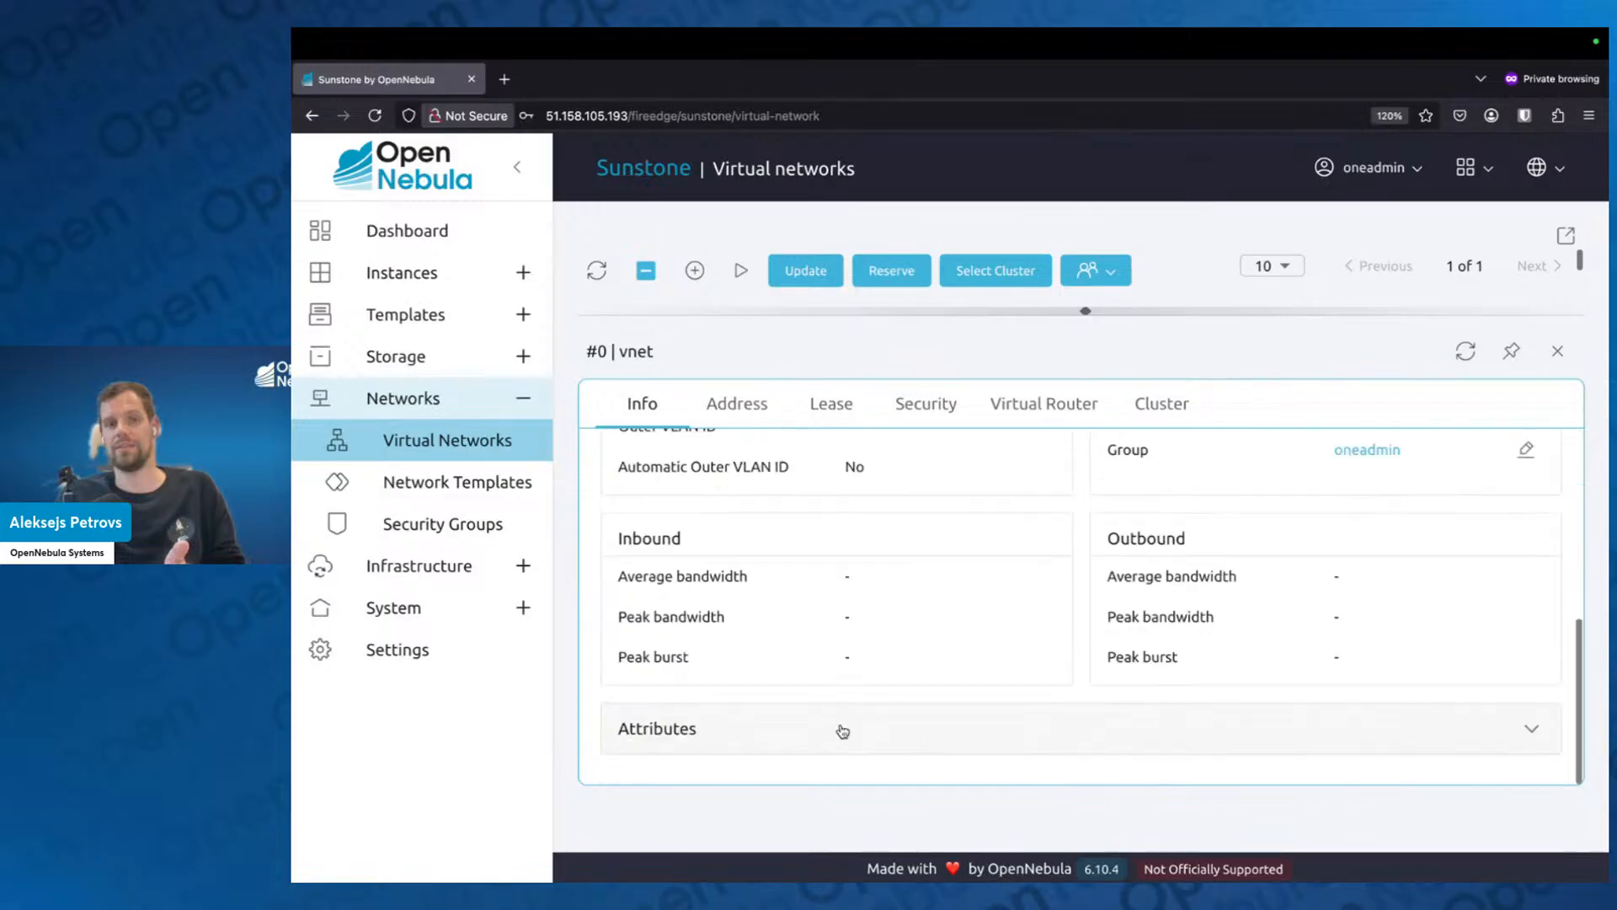
scroll(856, 685, down, 4)
scroll(876, 588, up, 3)
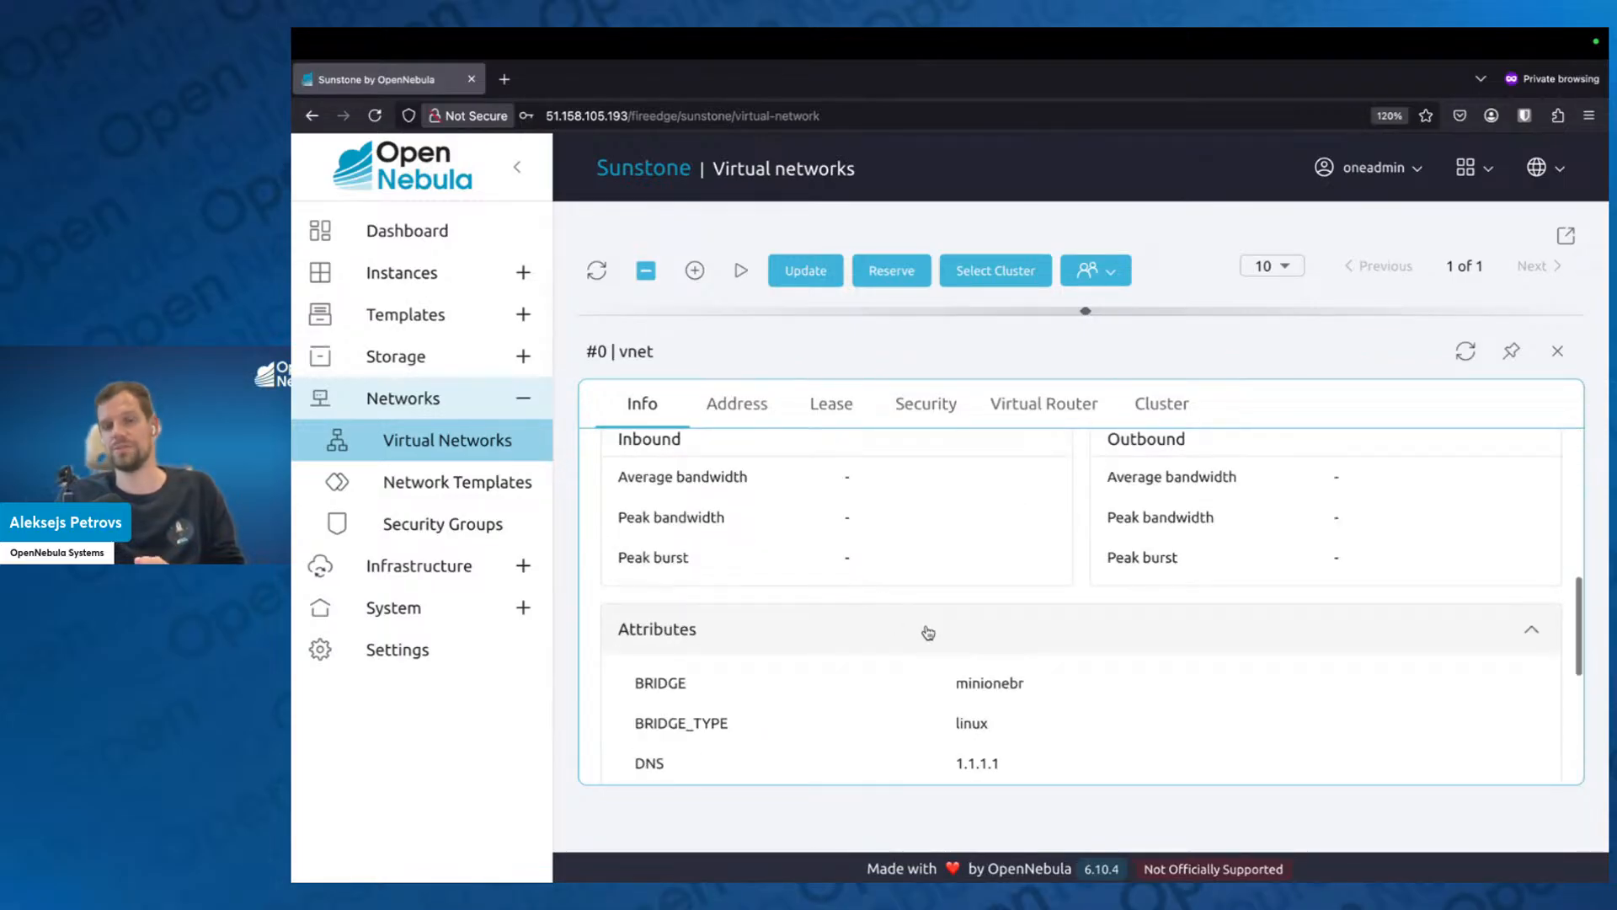
scroll(892, 624, up, 5)
scroll(979, 682, up, 2)
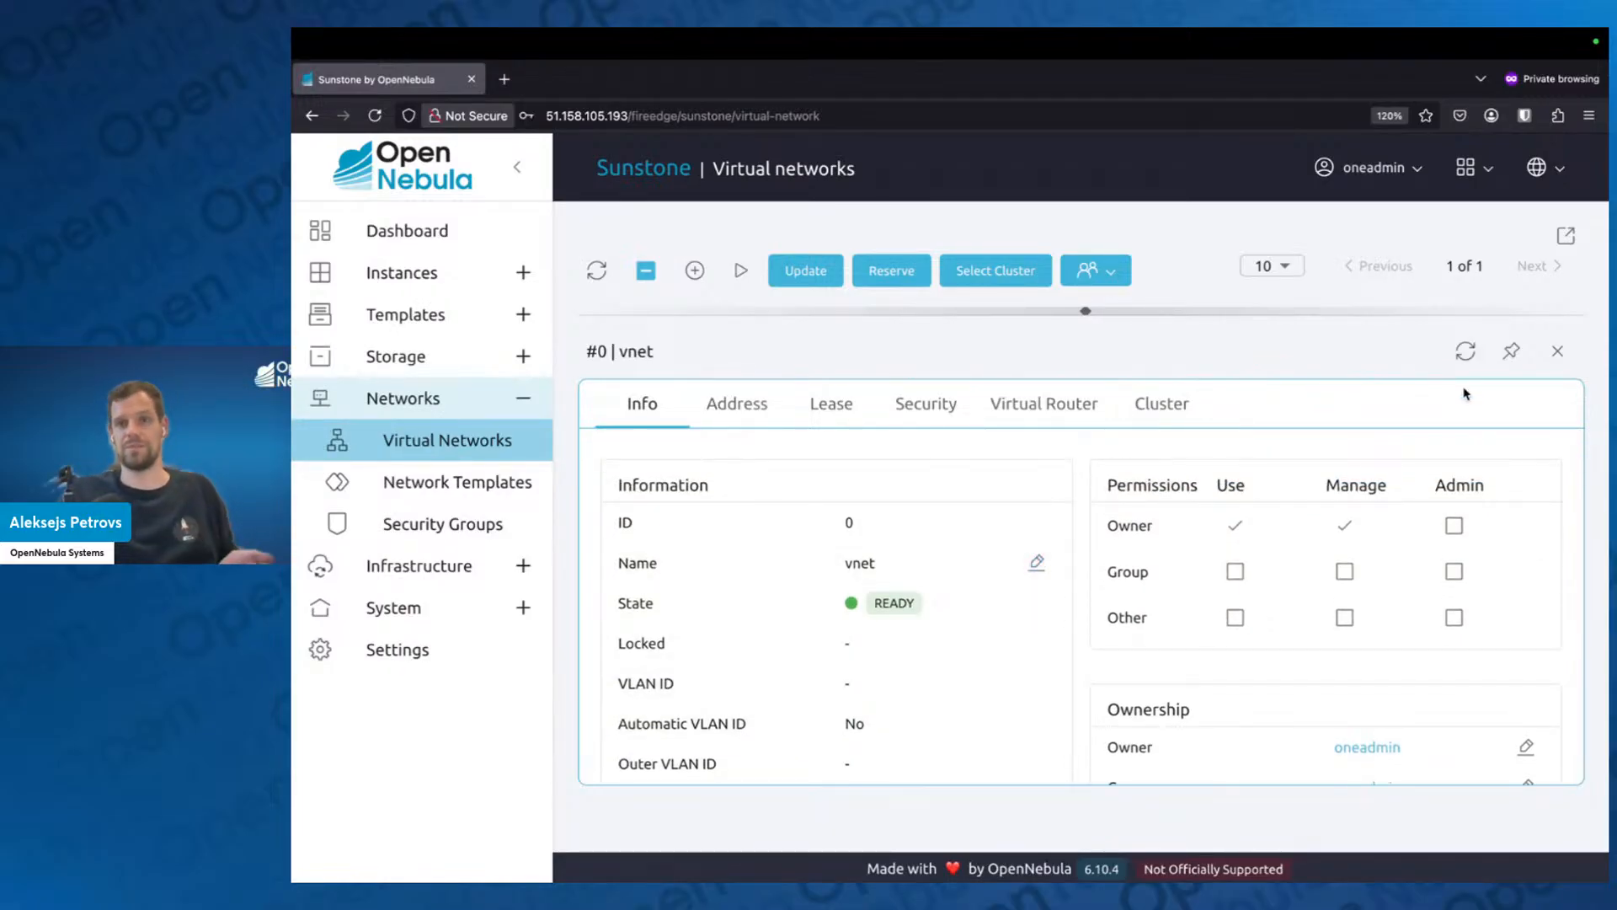
click(1554, 354)
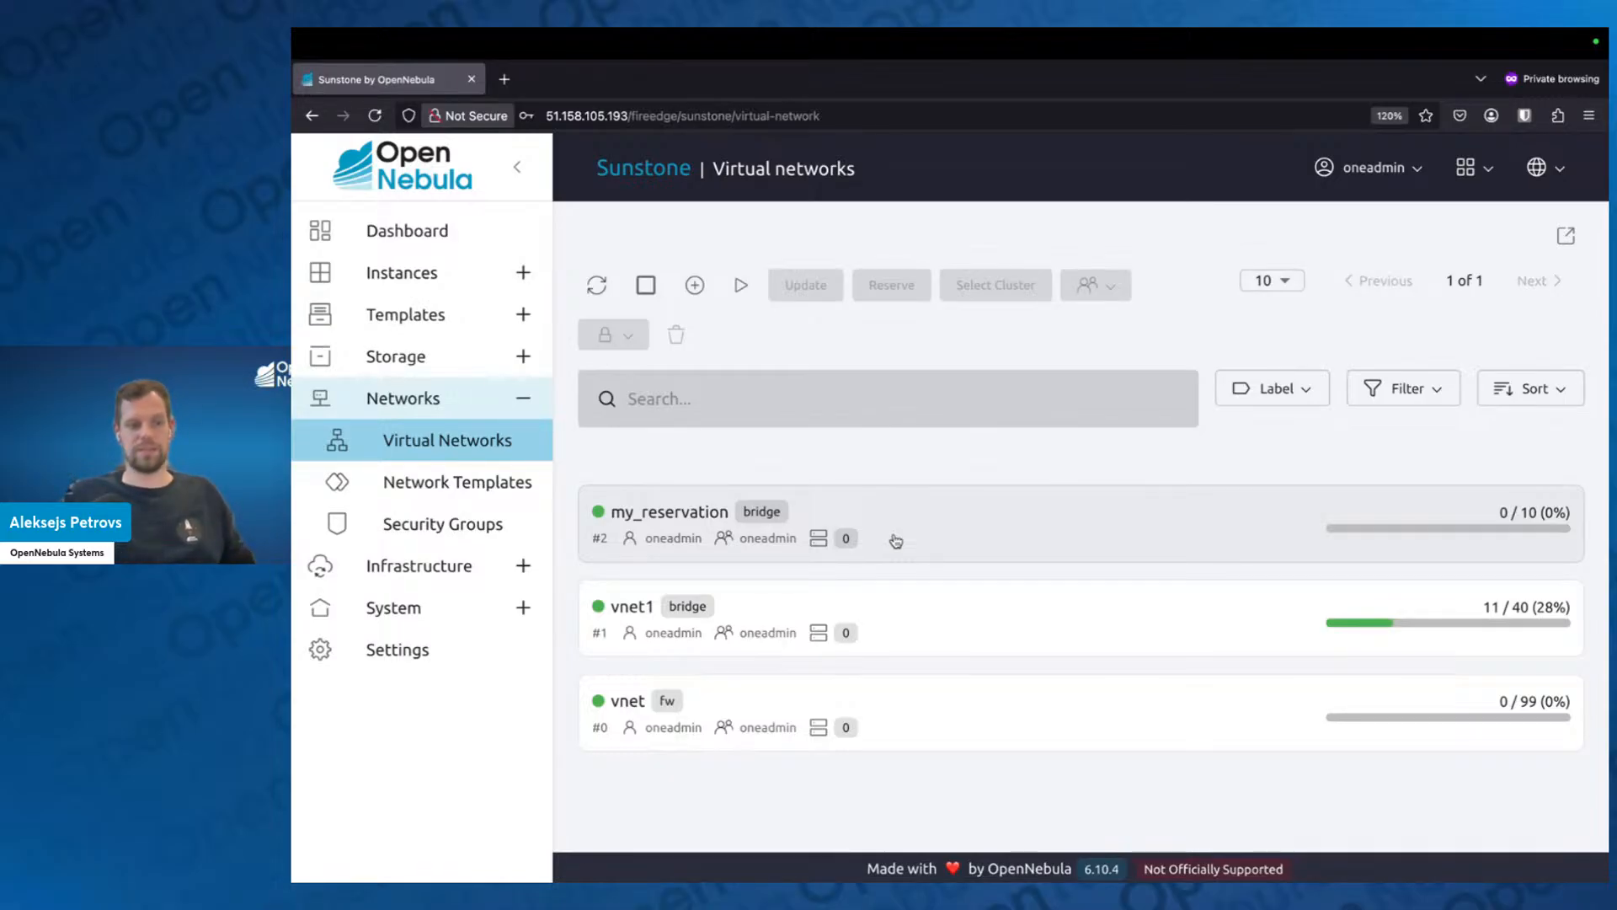
key(ctrl+Left)
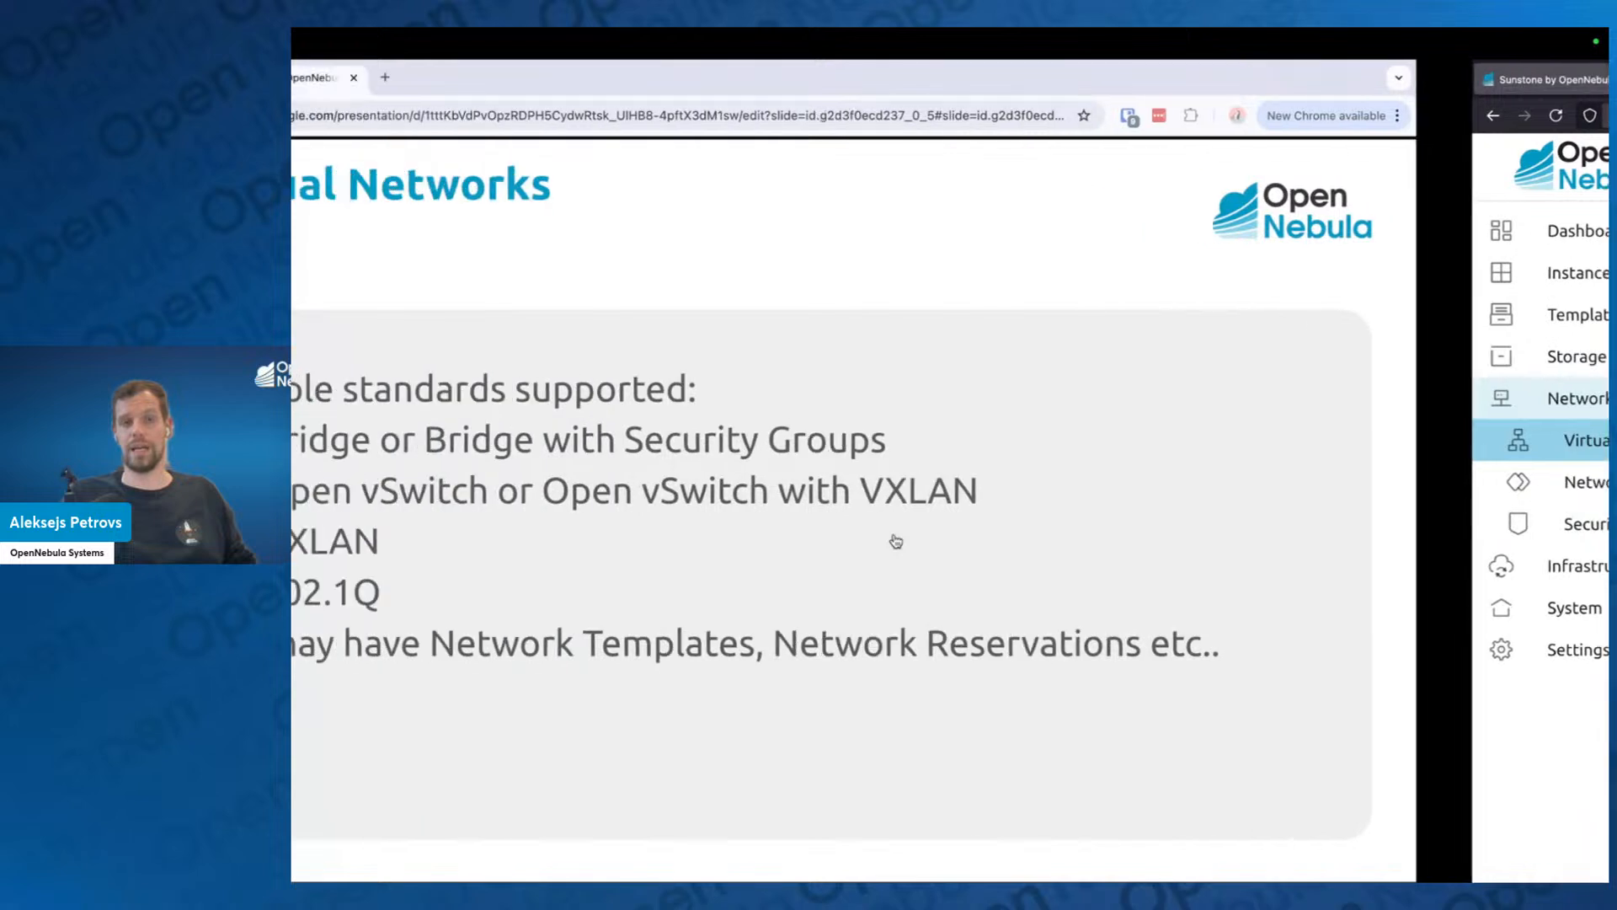
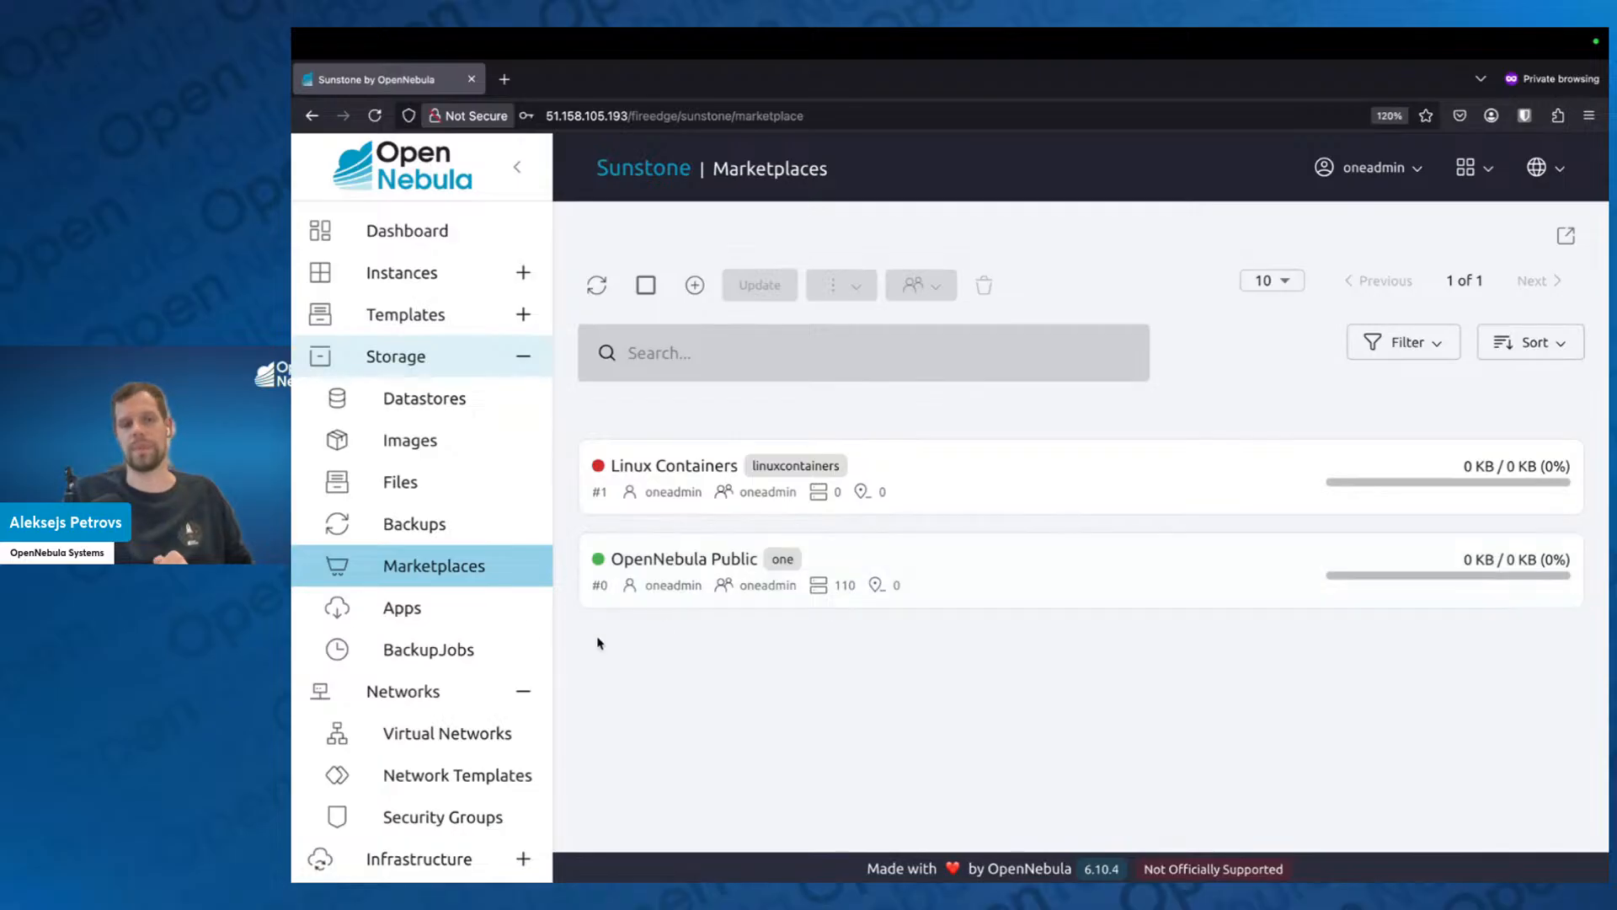
Open the marketplace Apps list, collapse the navigation menu, and search the apps for Ubuntu 24.
click(463, 614)
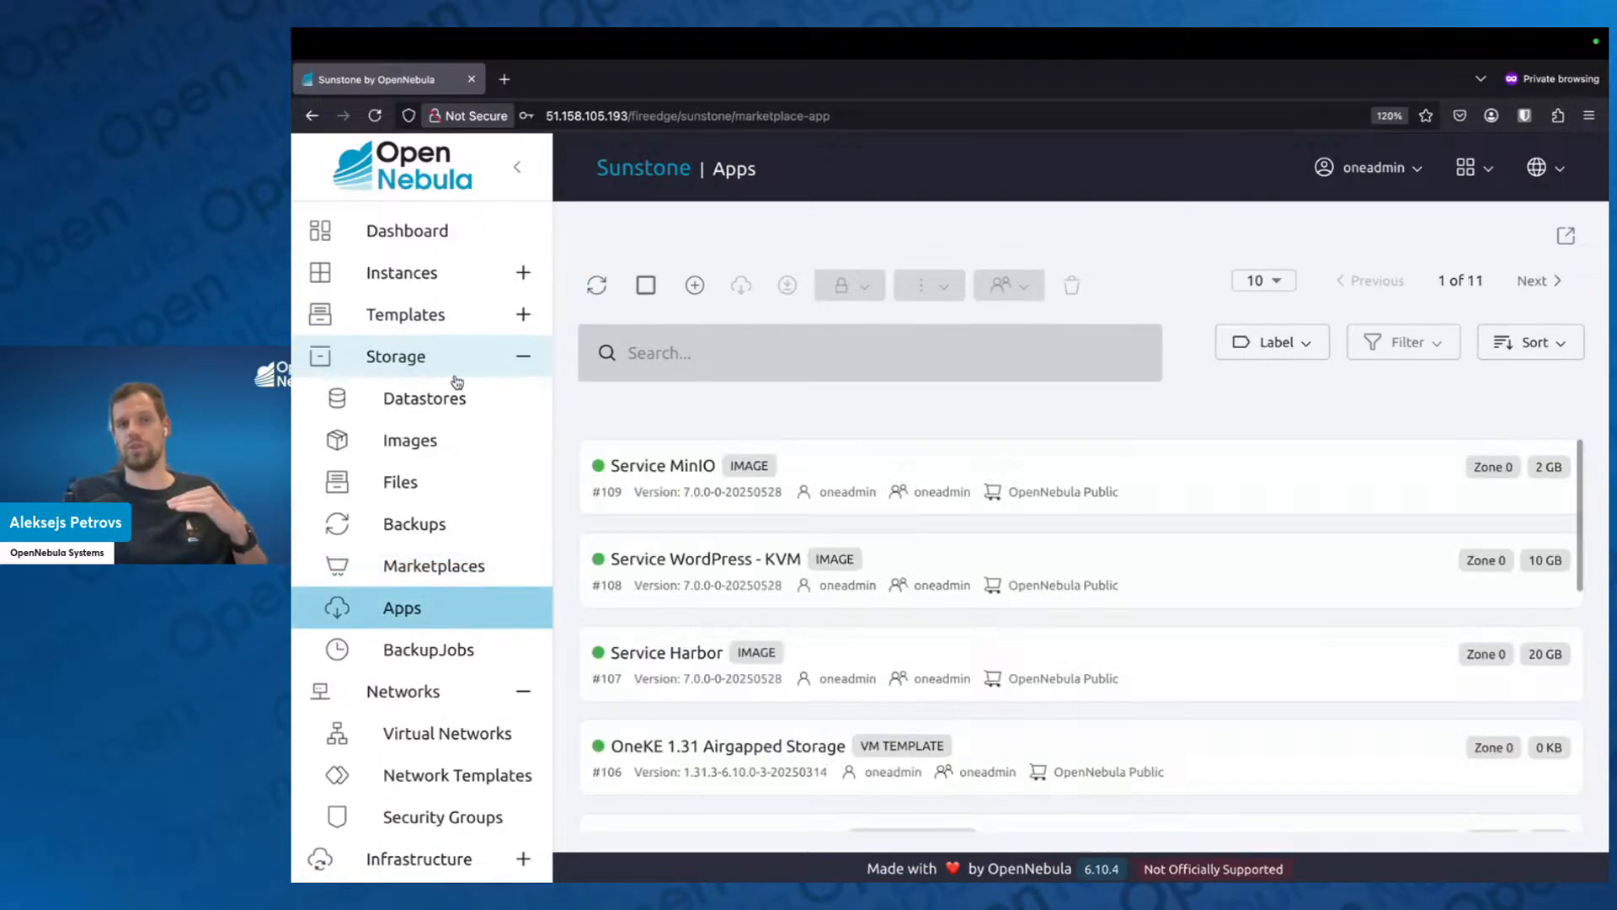
click(517, 166)
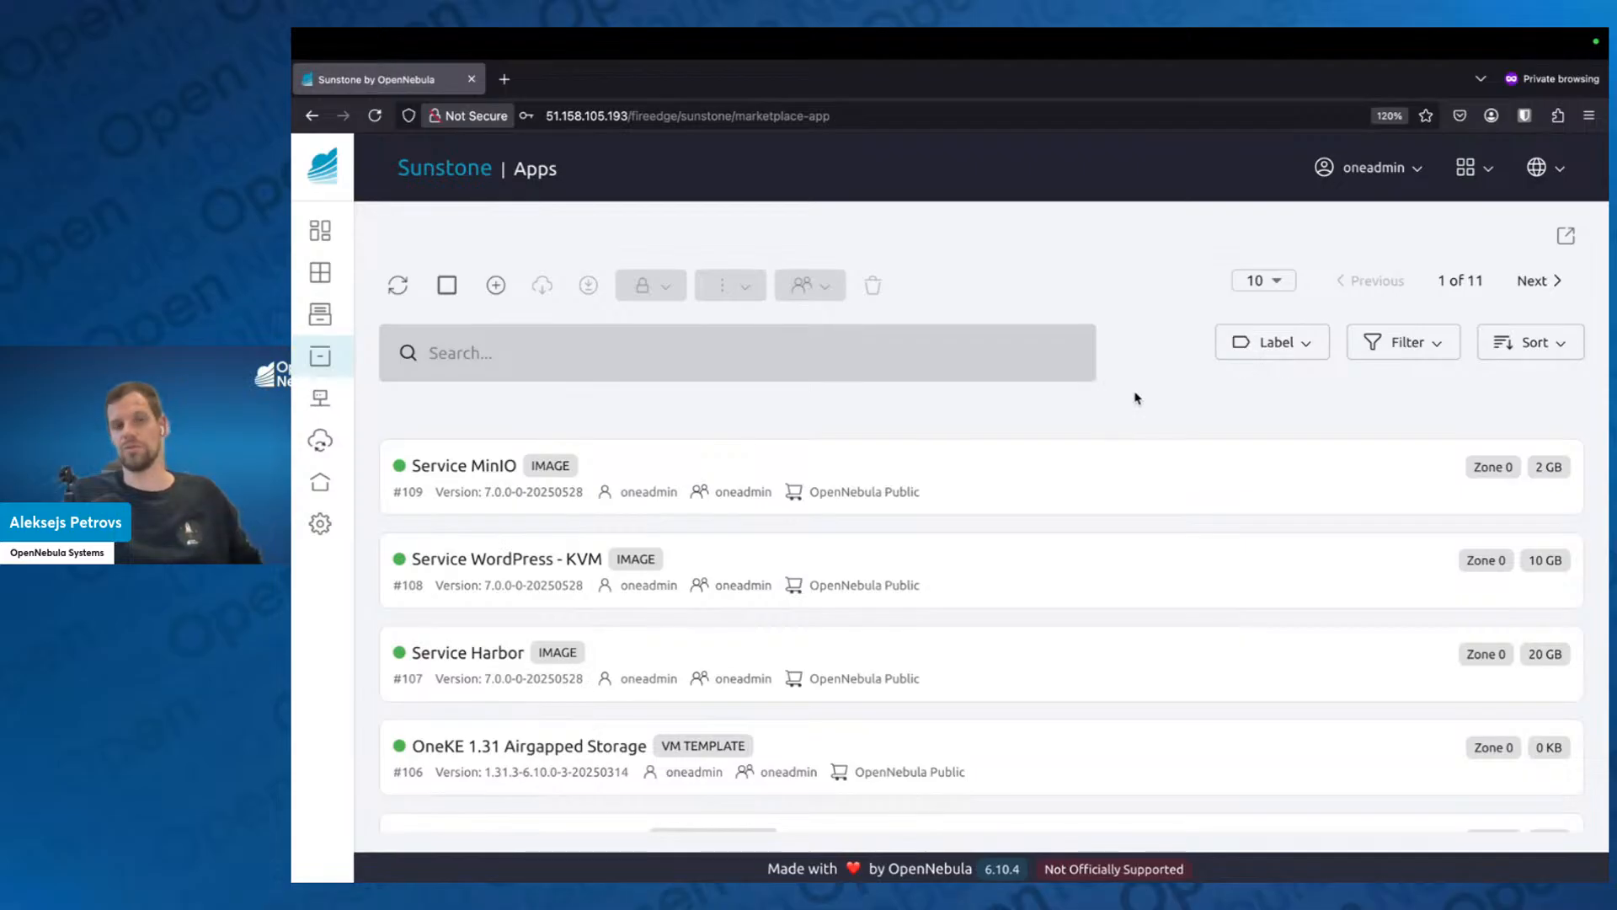
mouse_move(329, 607)
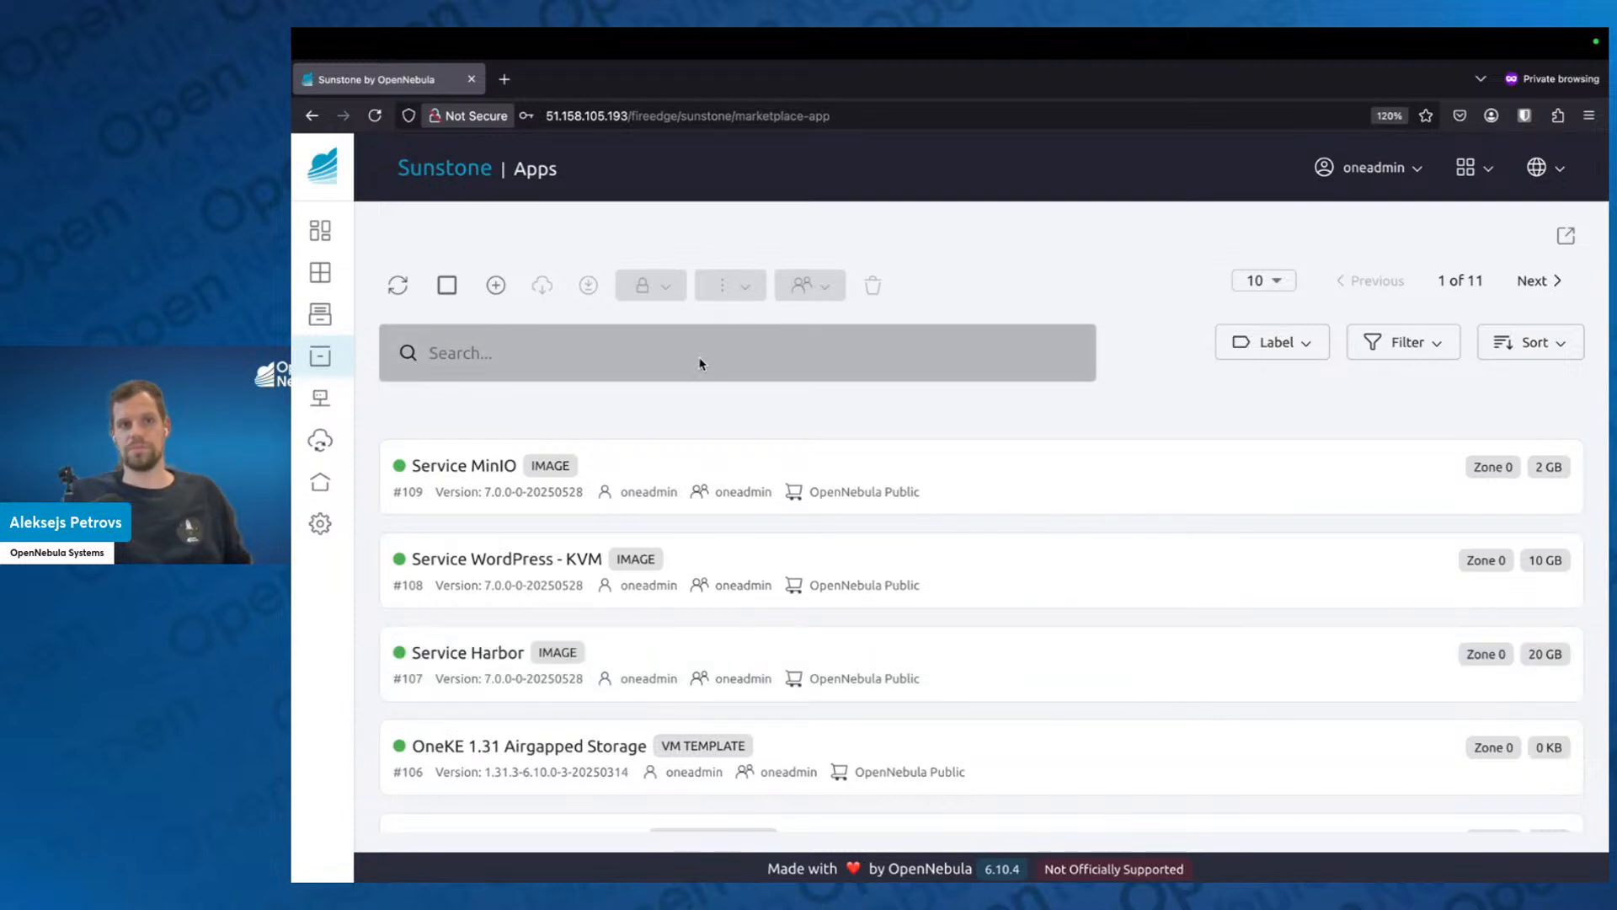
click(496, 351)
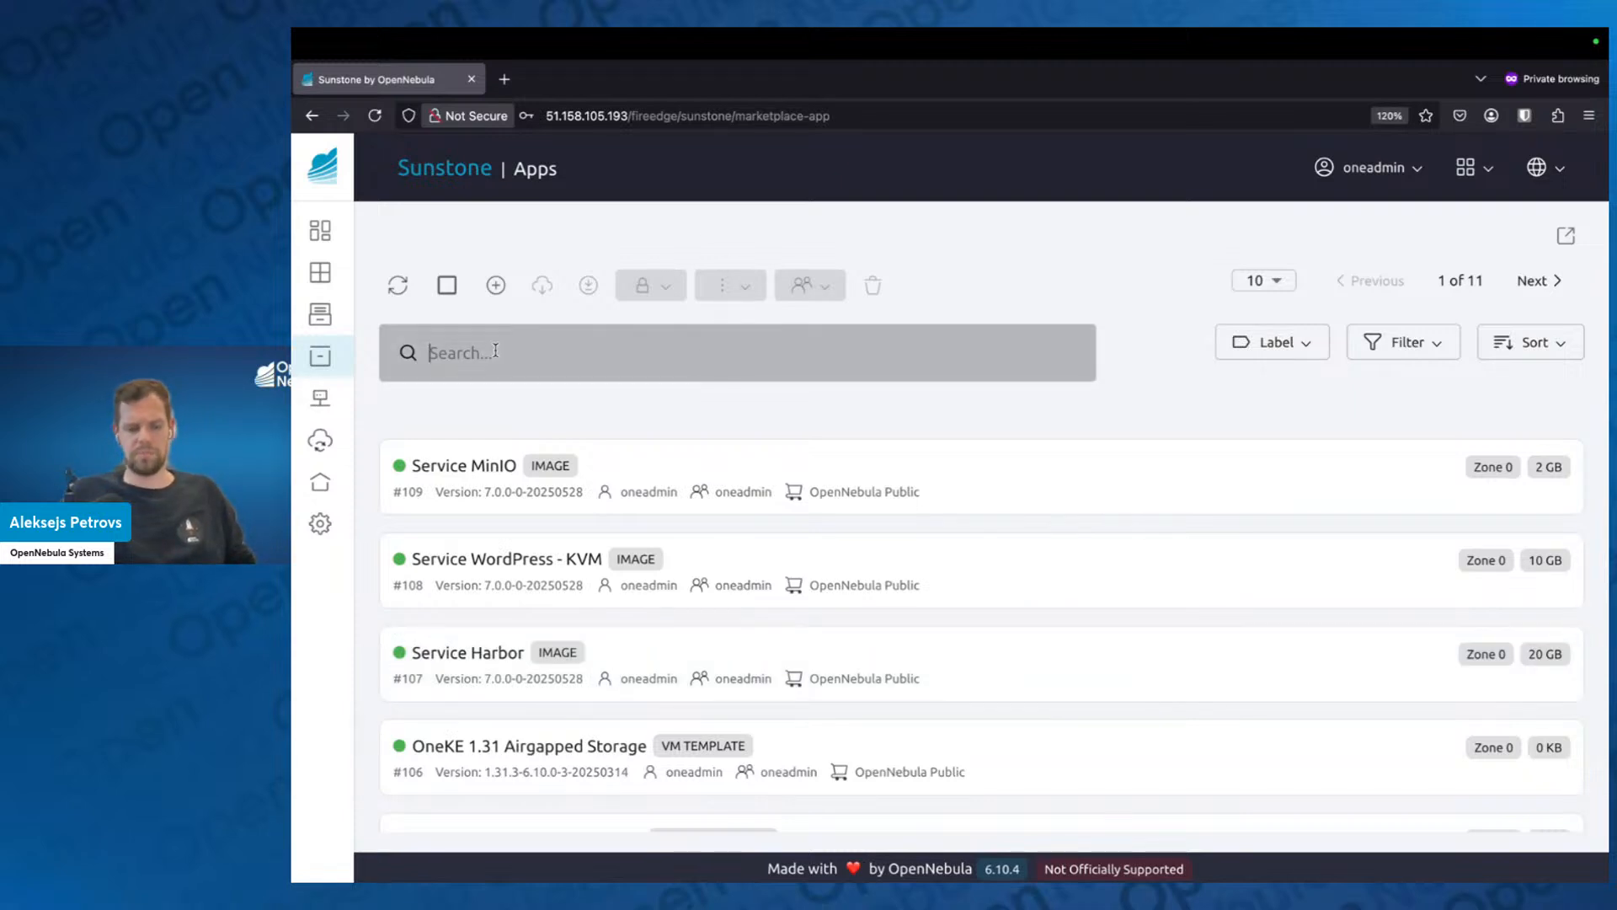
text(U)
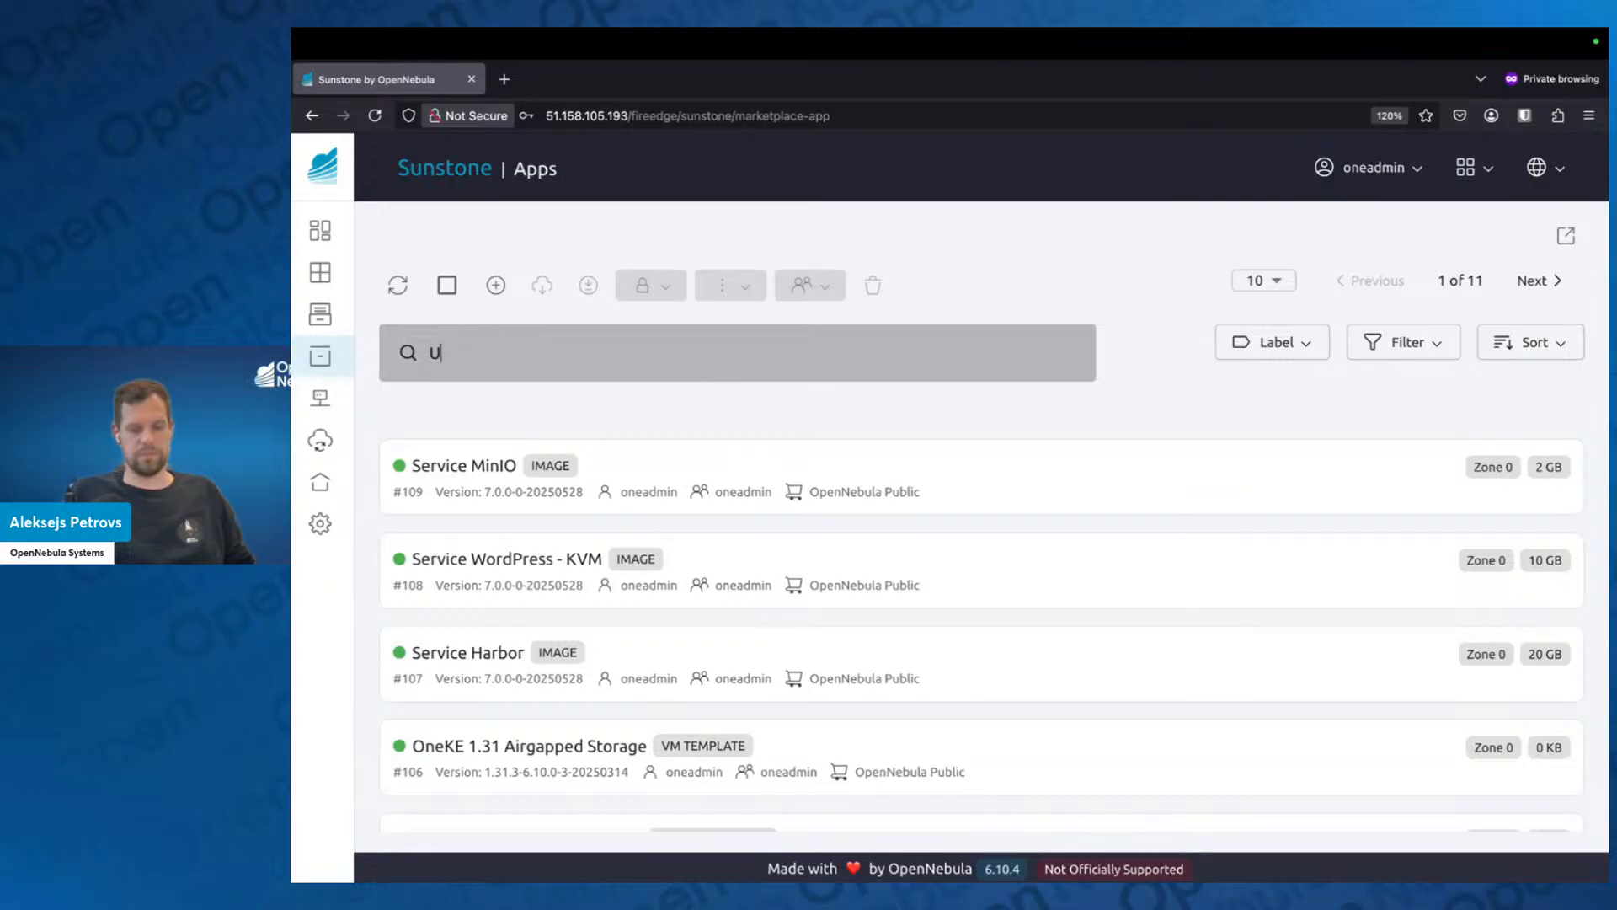
text(buntu 24)
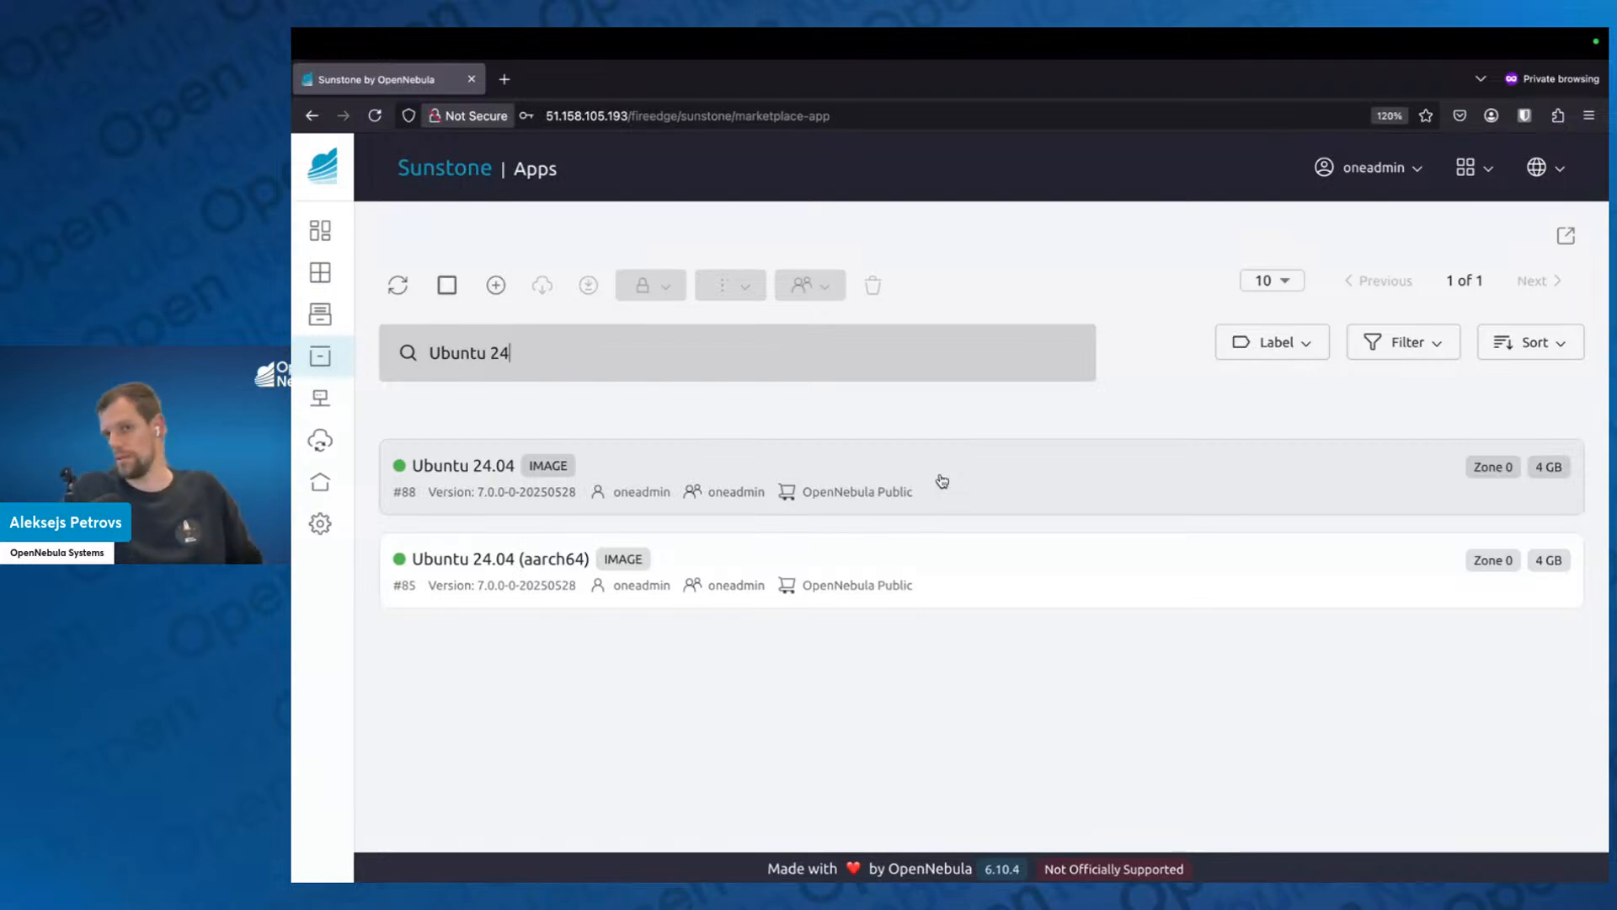
Download the Ubuntu 24.04 app with its associated VM template into the default datastore, keeping Ubuntu 24.04 as both names.
click(944, 475)
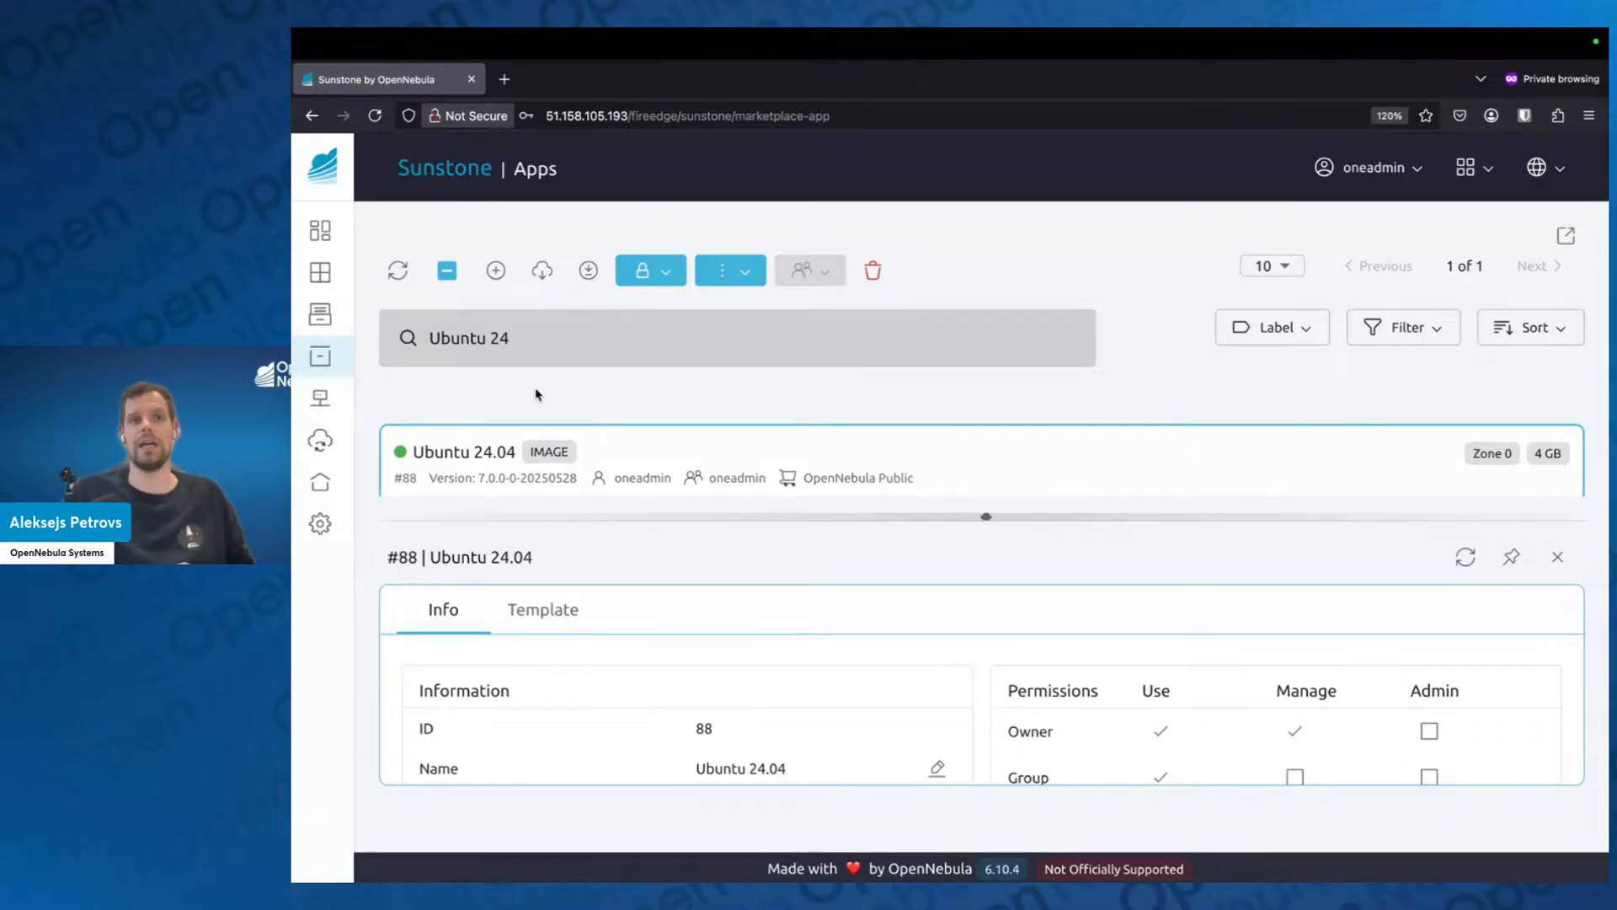
click(542, 273)
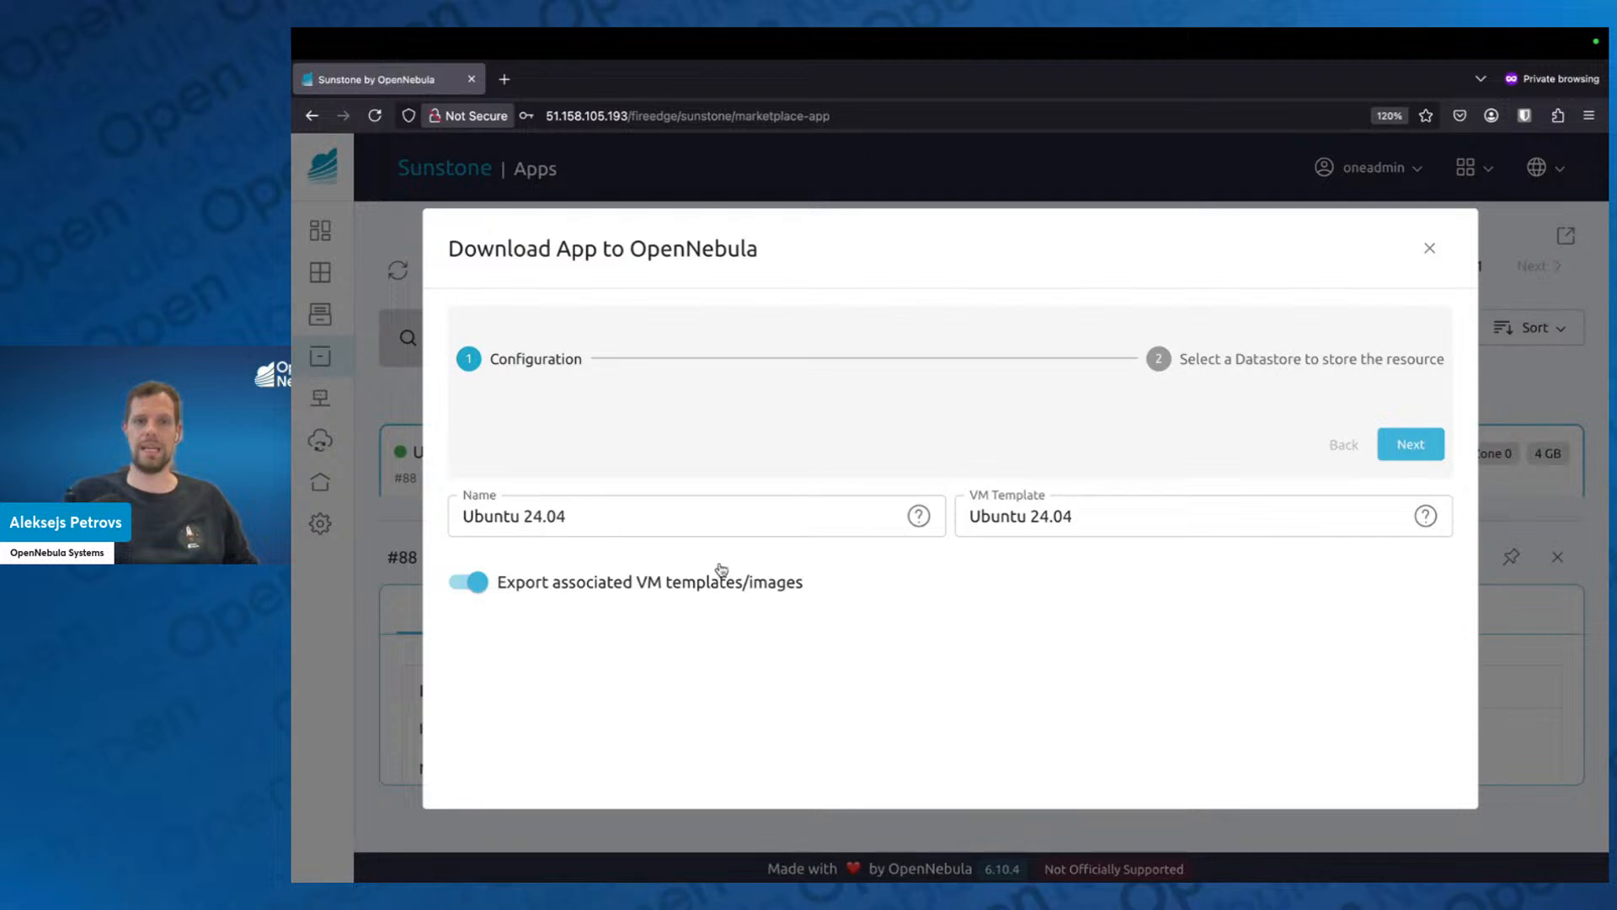
drag(606, 513, 399, 503)
click(692, 520)
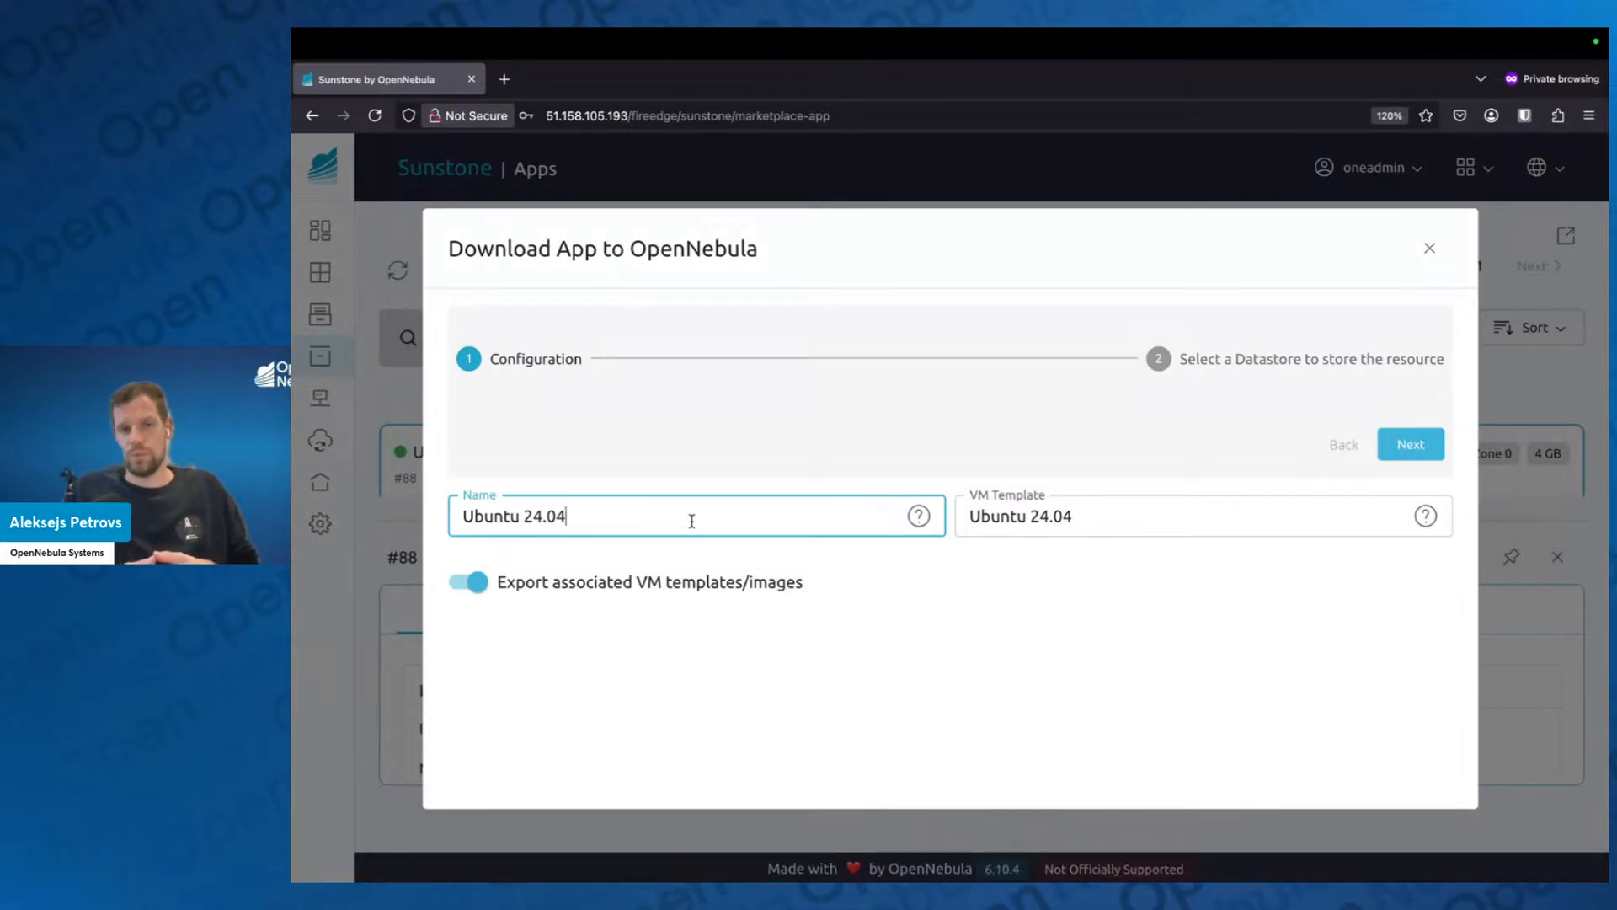
click(1203, 519)
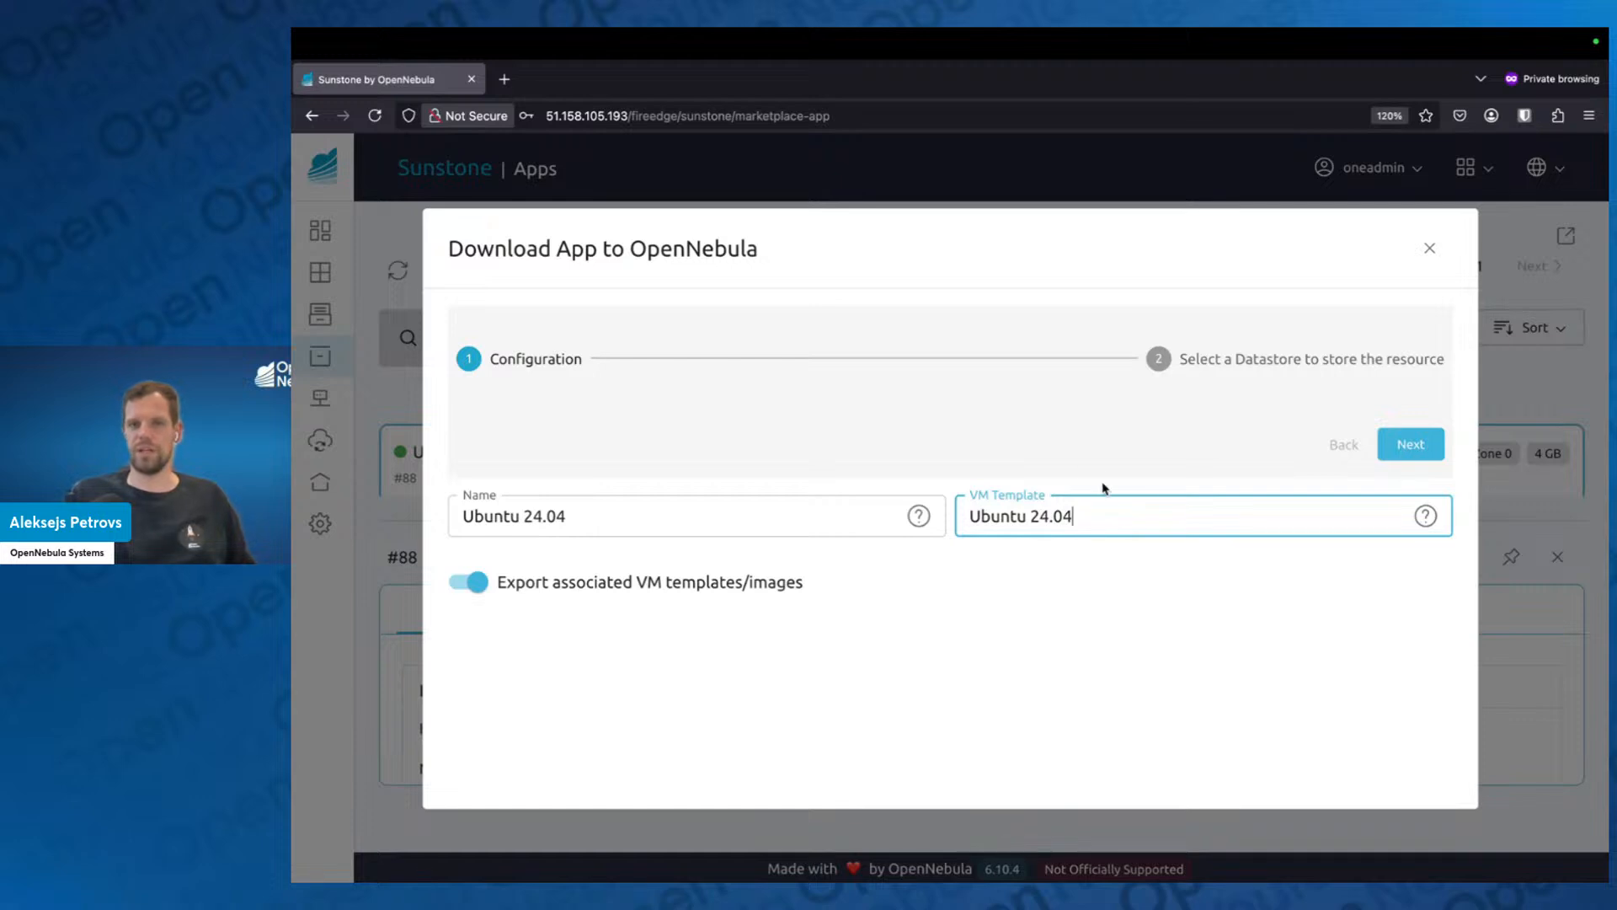
click(1419, 451)
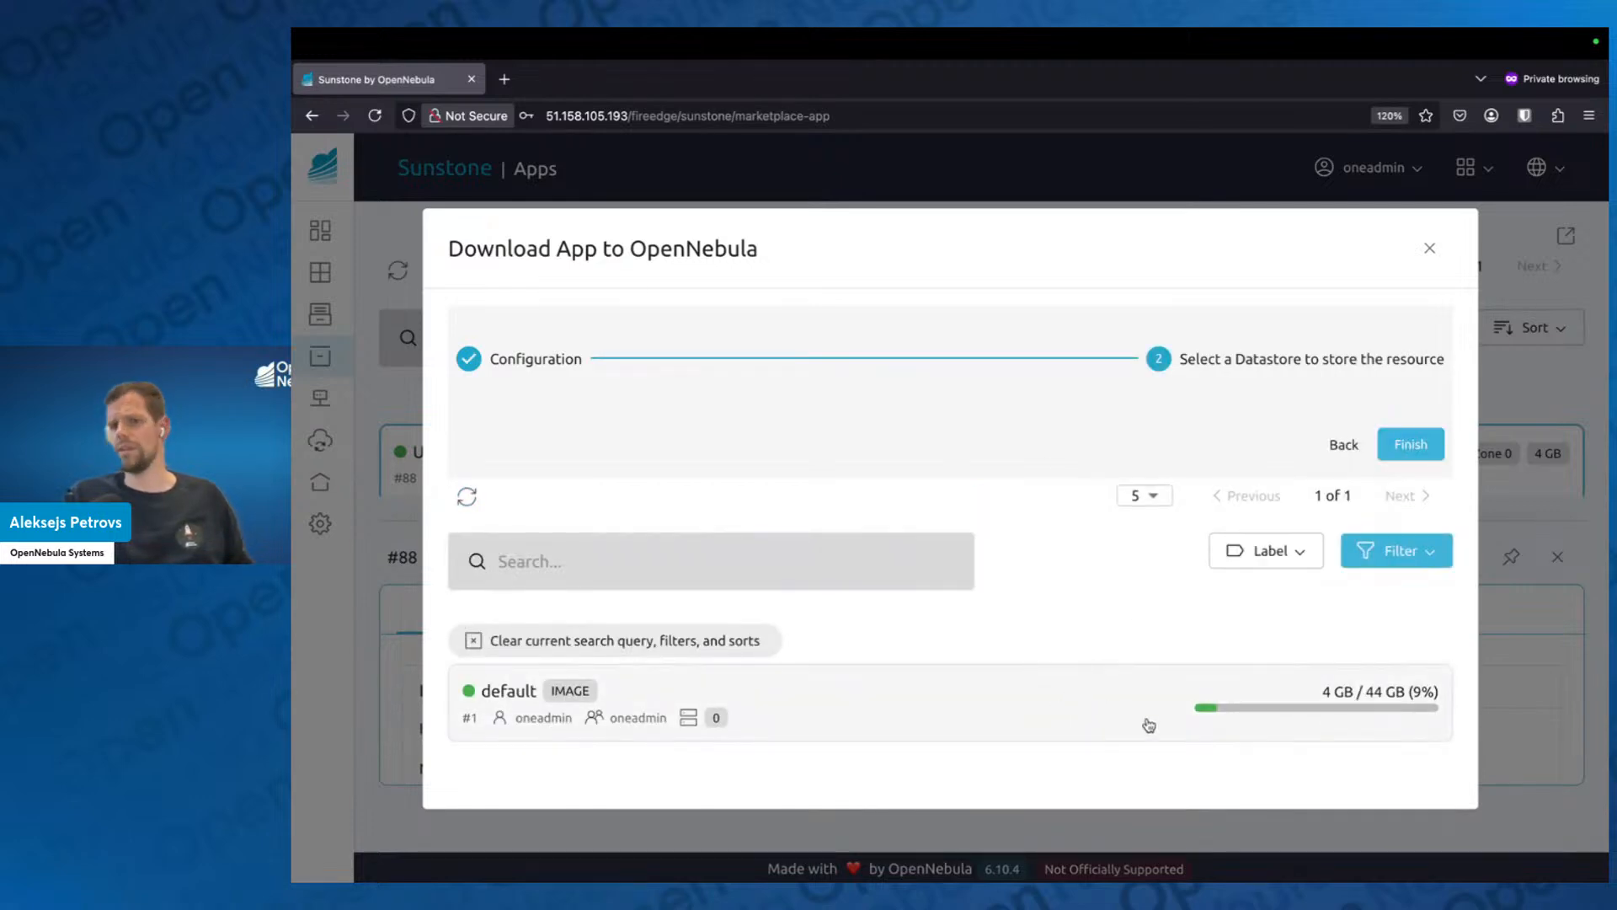
click(1064, 727)
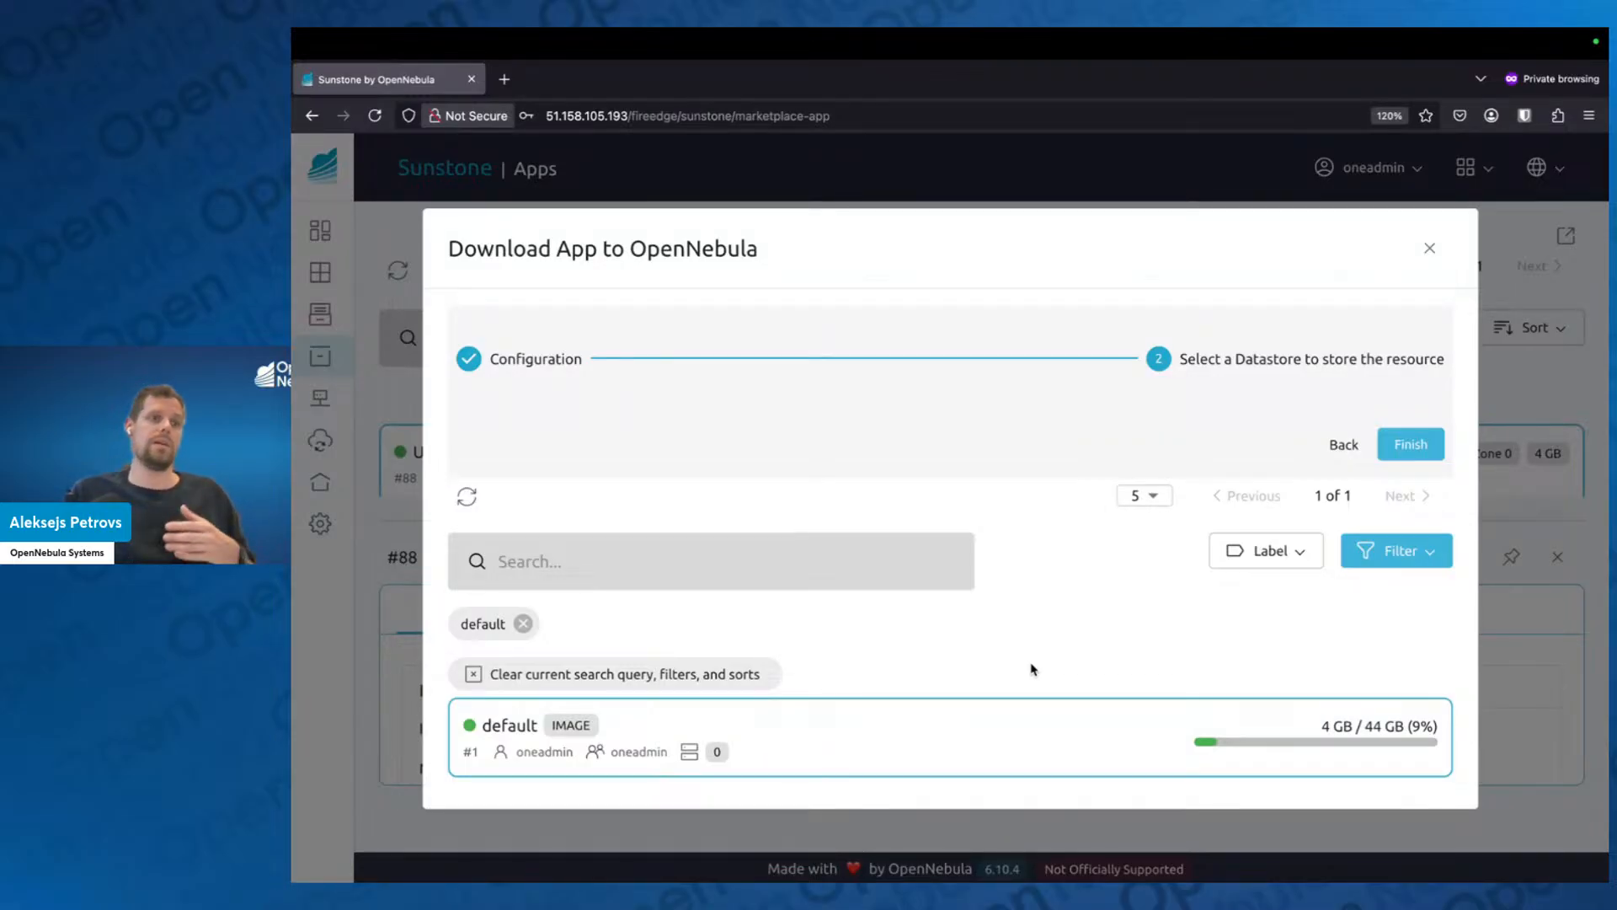
click(1408, 444)
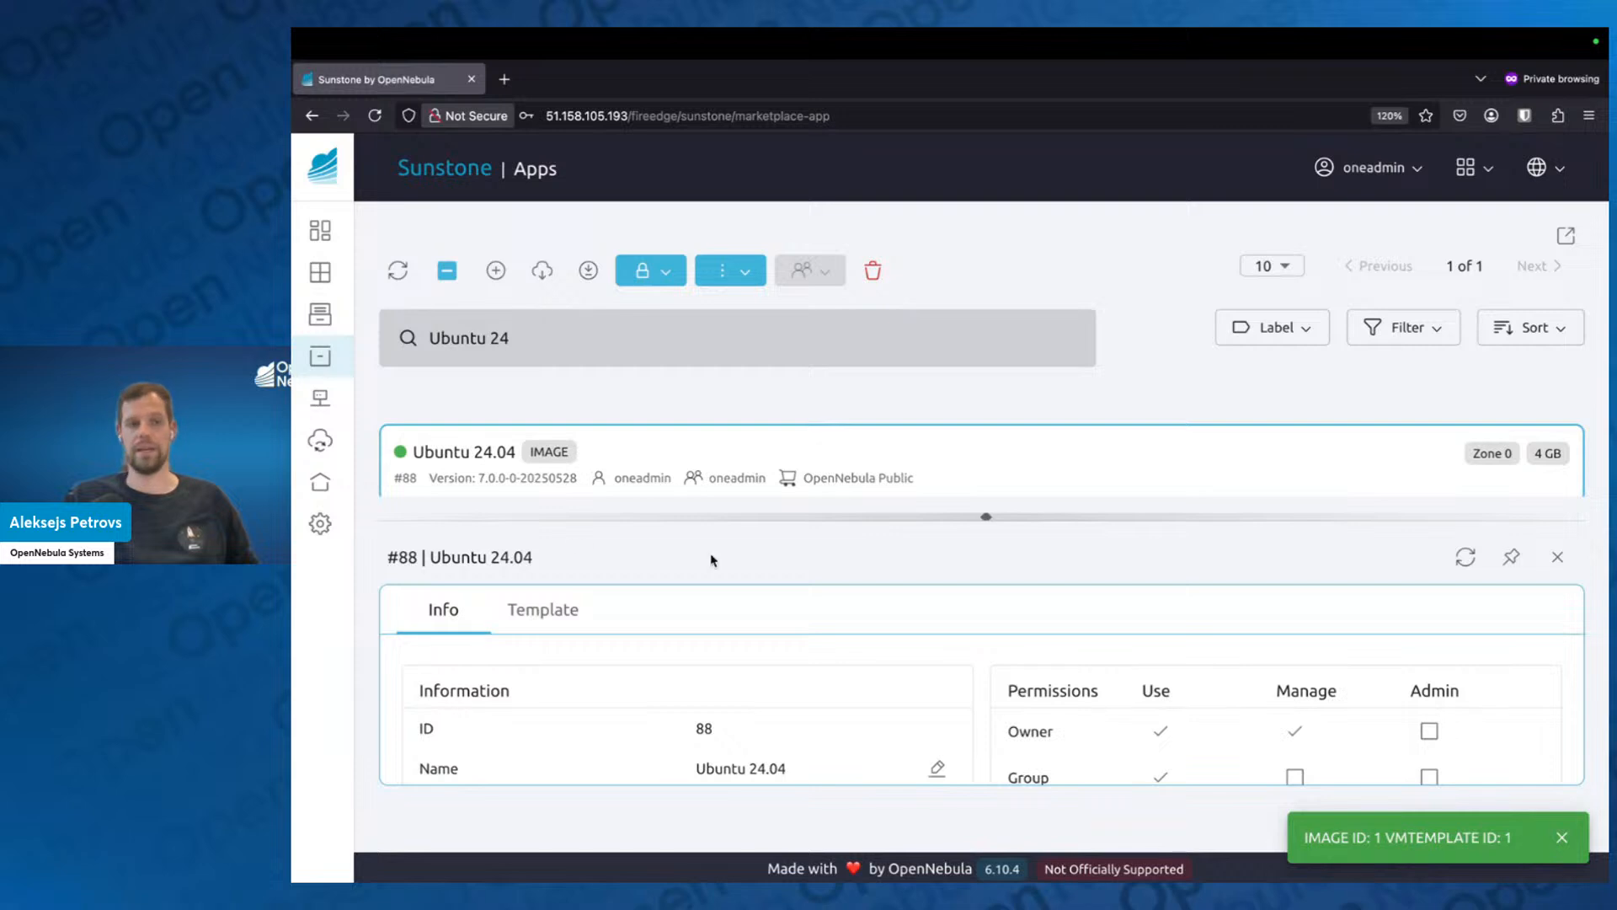
Check the VM Templates and Images lists for the downloaded Ubuntu 24.04 entries.
mouse_move(337, 379)
click(384, 314)
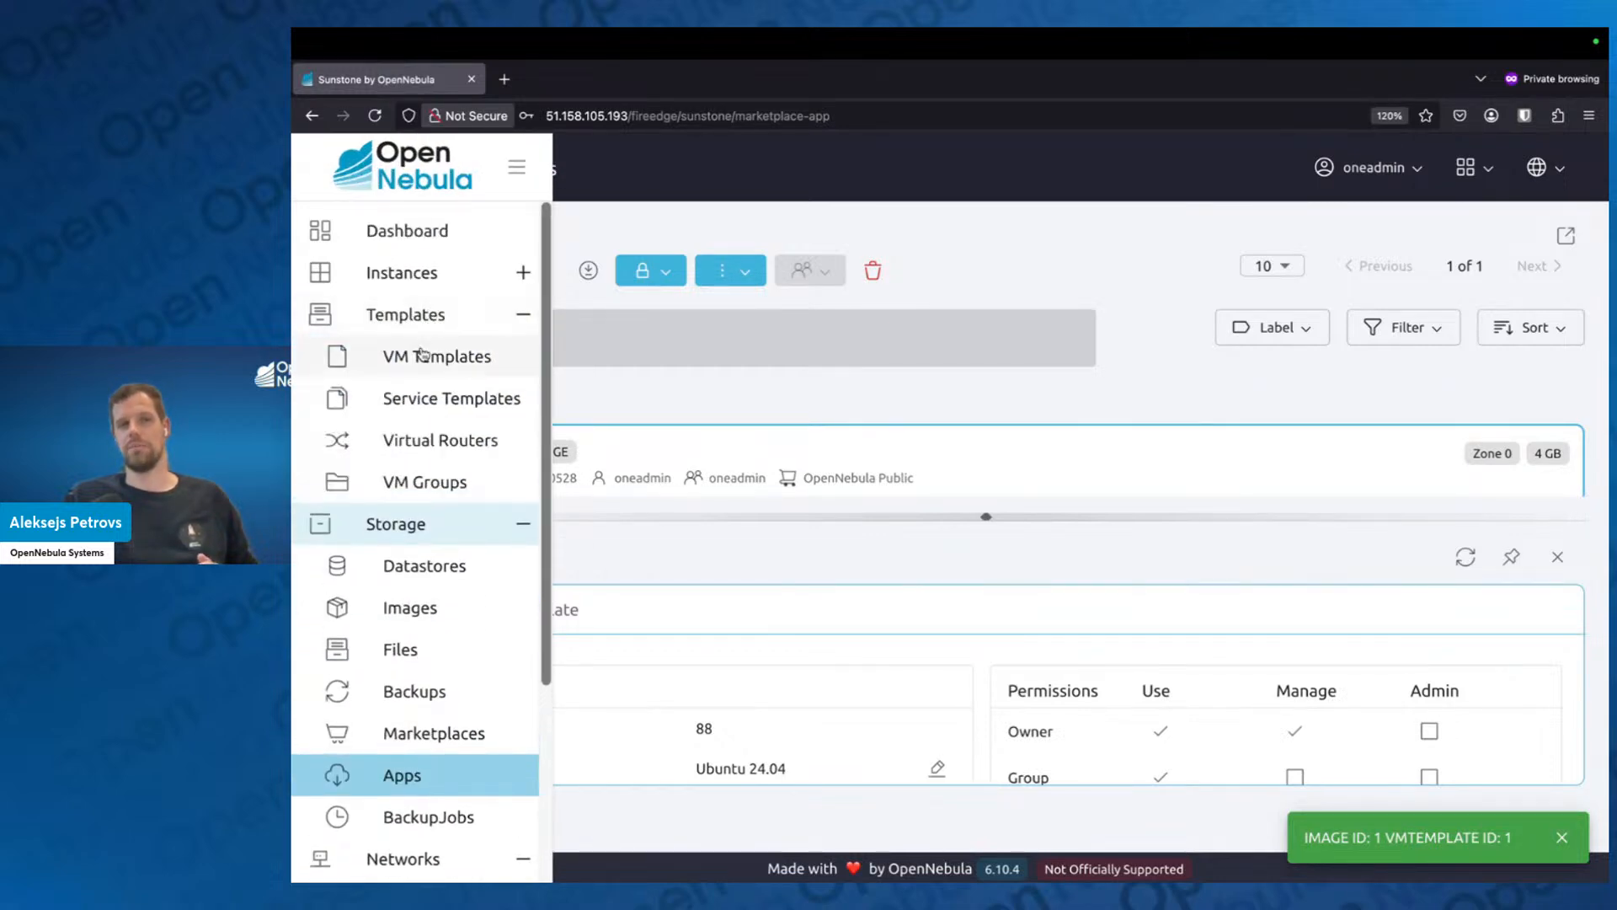
click(424, 354)
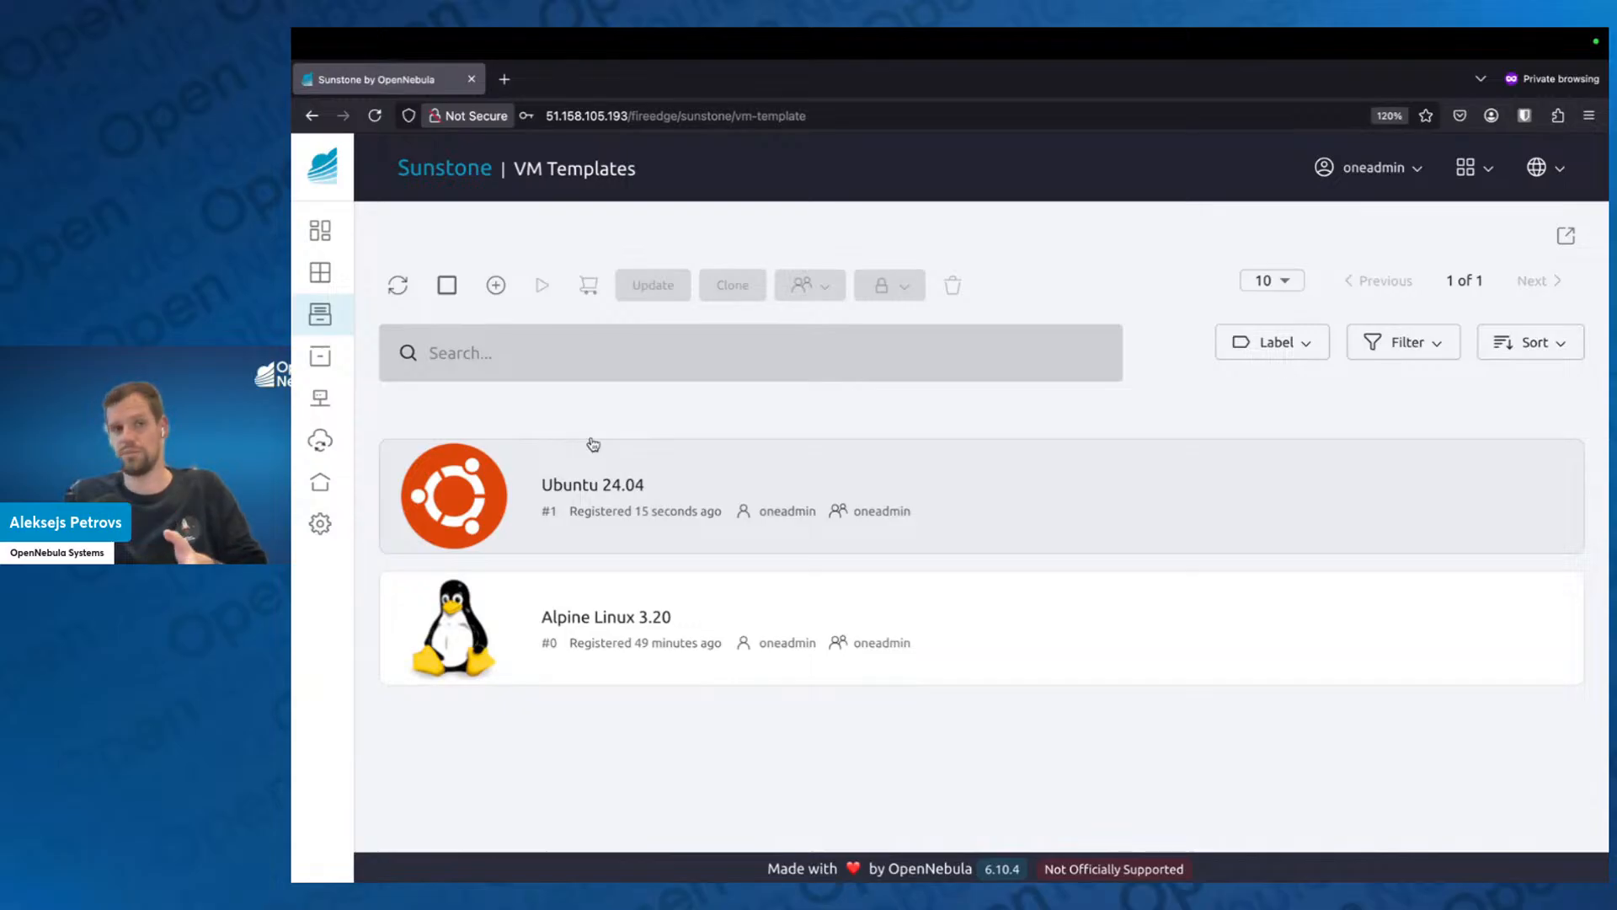
mouse_move(371, 404)
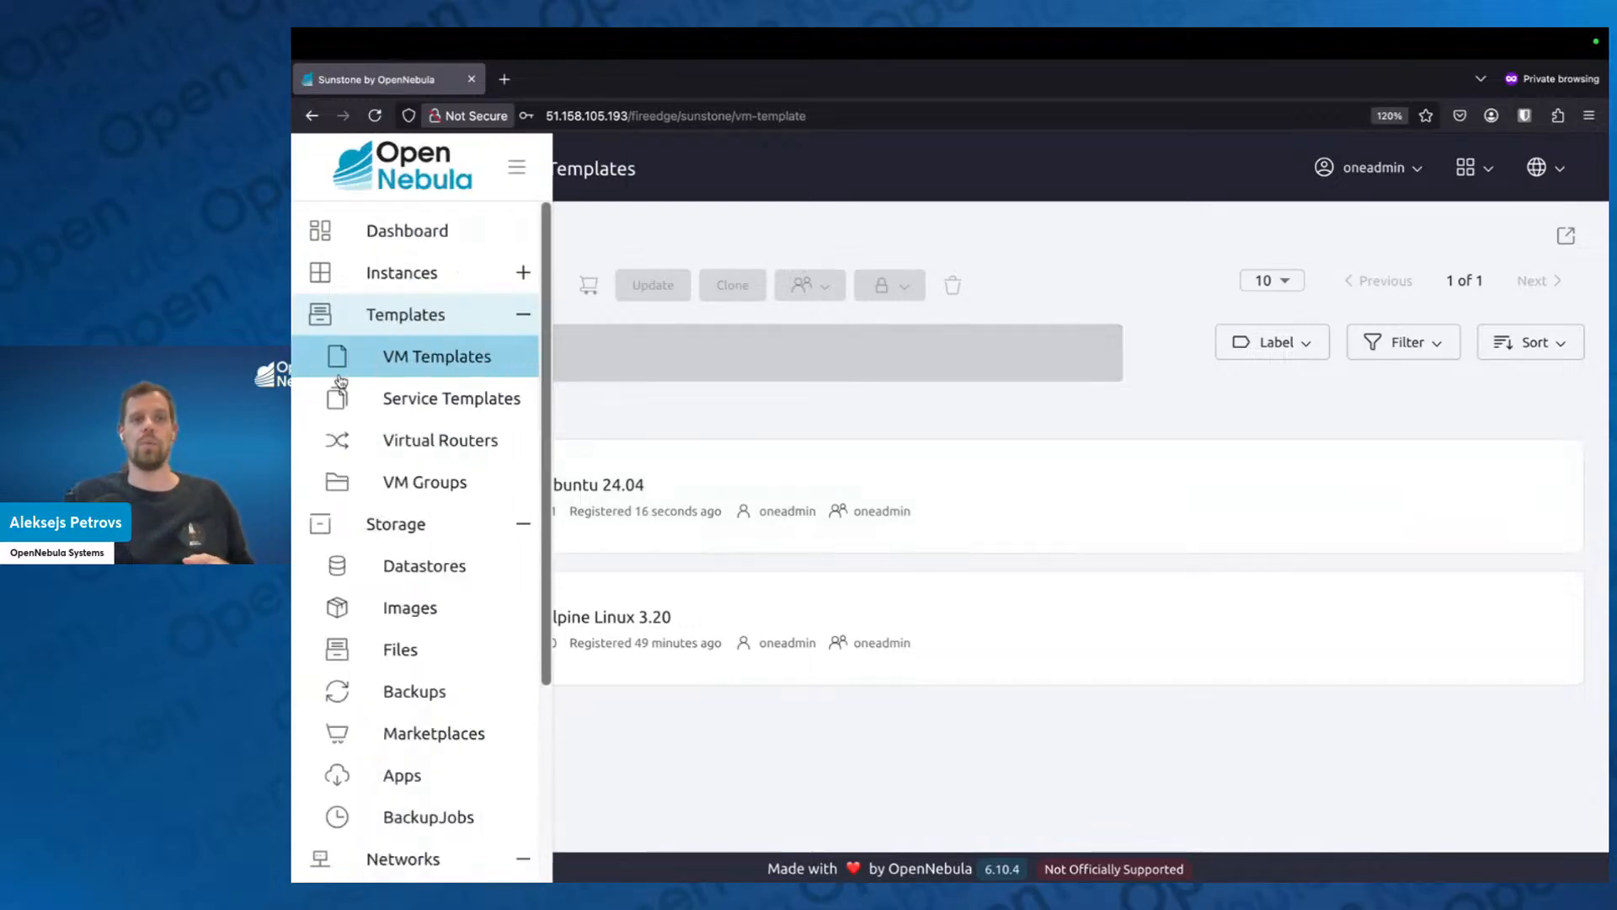
click(412, 606)
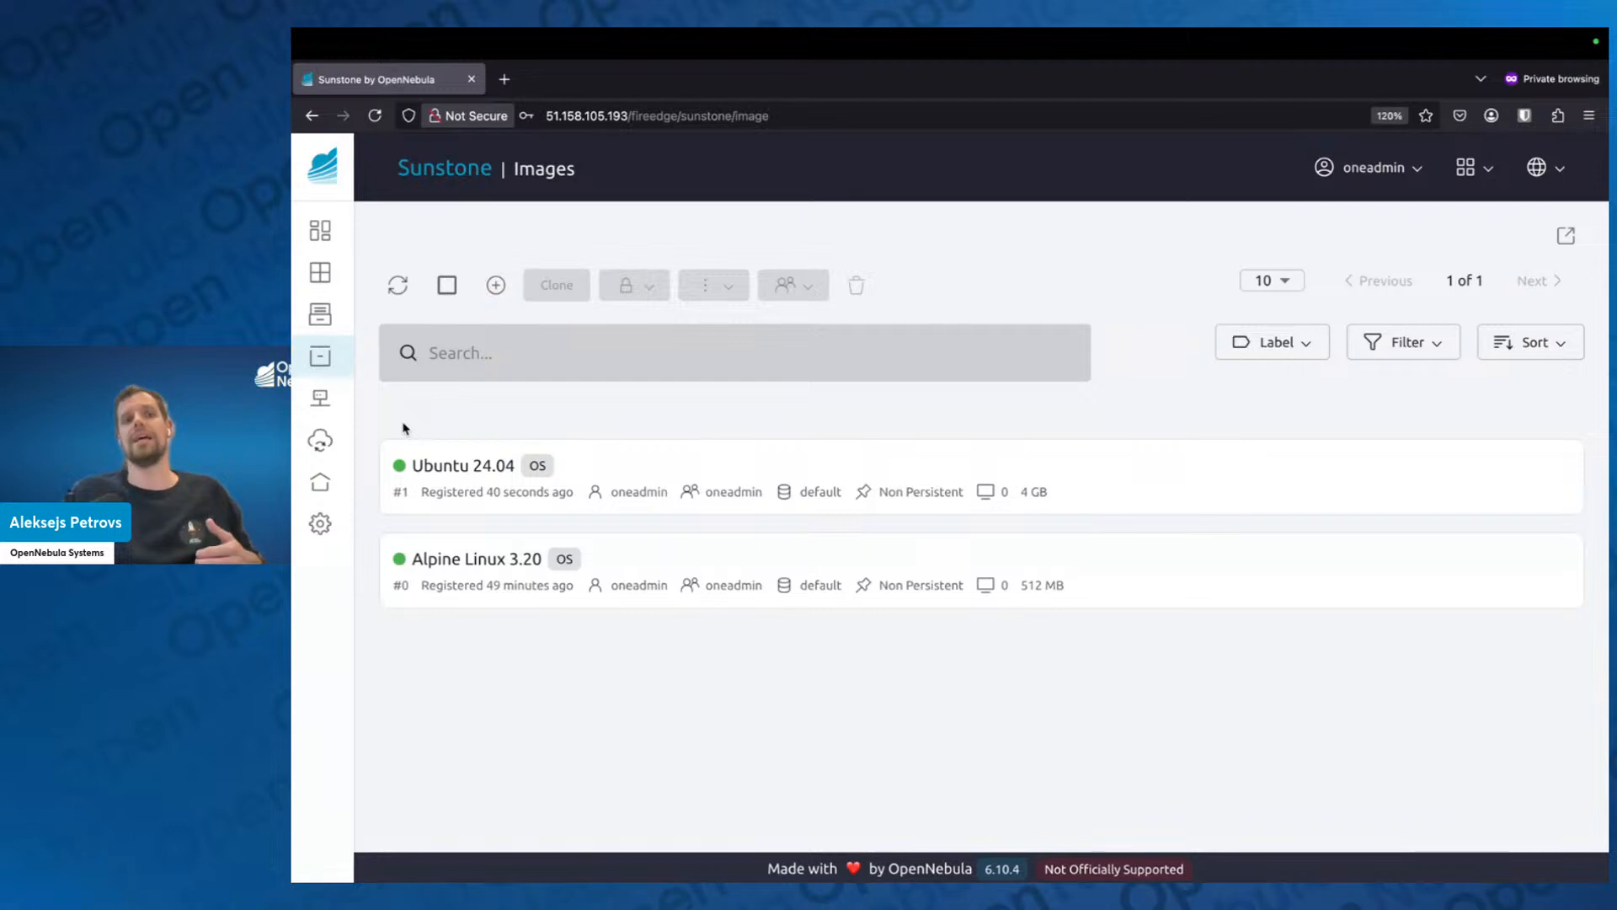
mouse_move(397, 468)
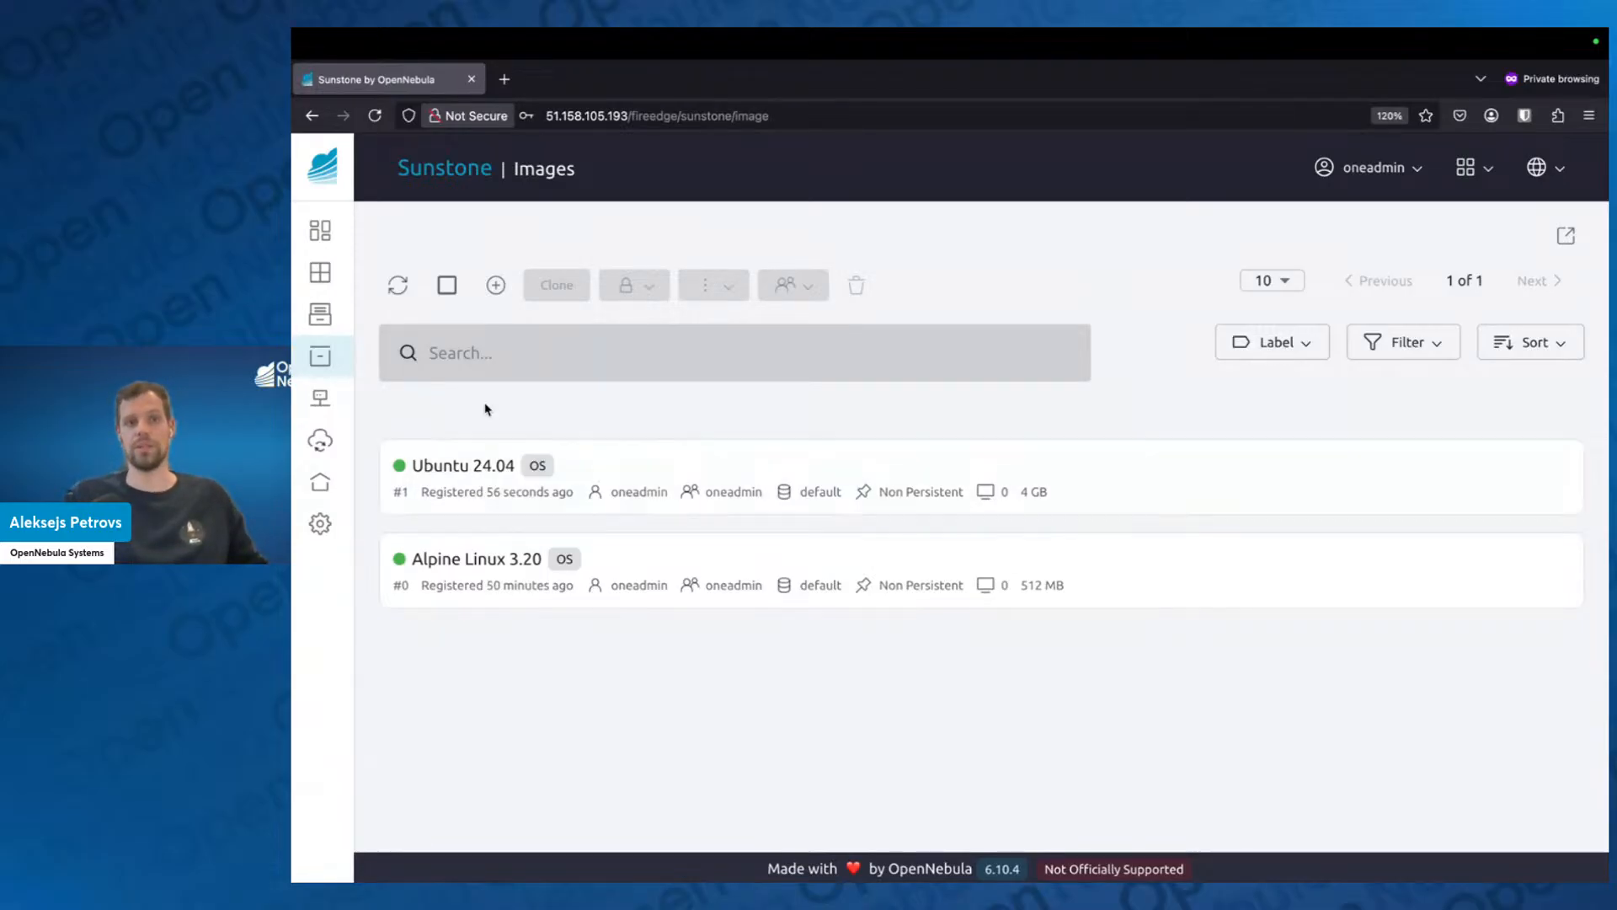
View the instantiation form of the Ubuntu 24.04 VM template and return to the VM Templates list.
mouse_move(328, 396)
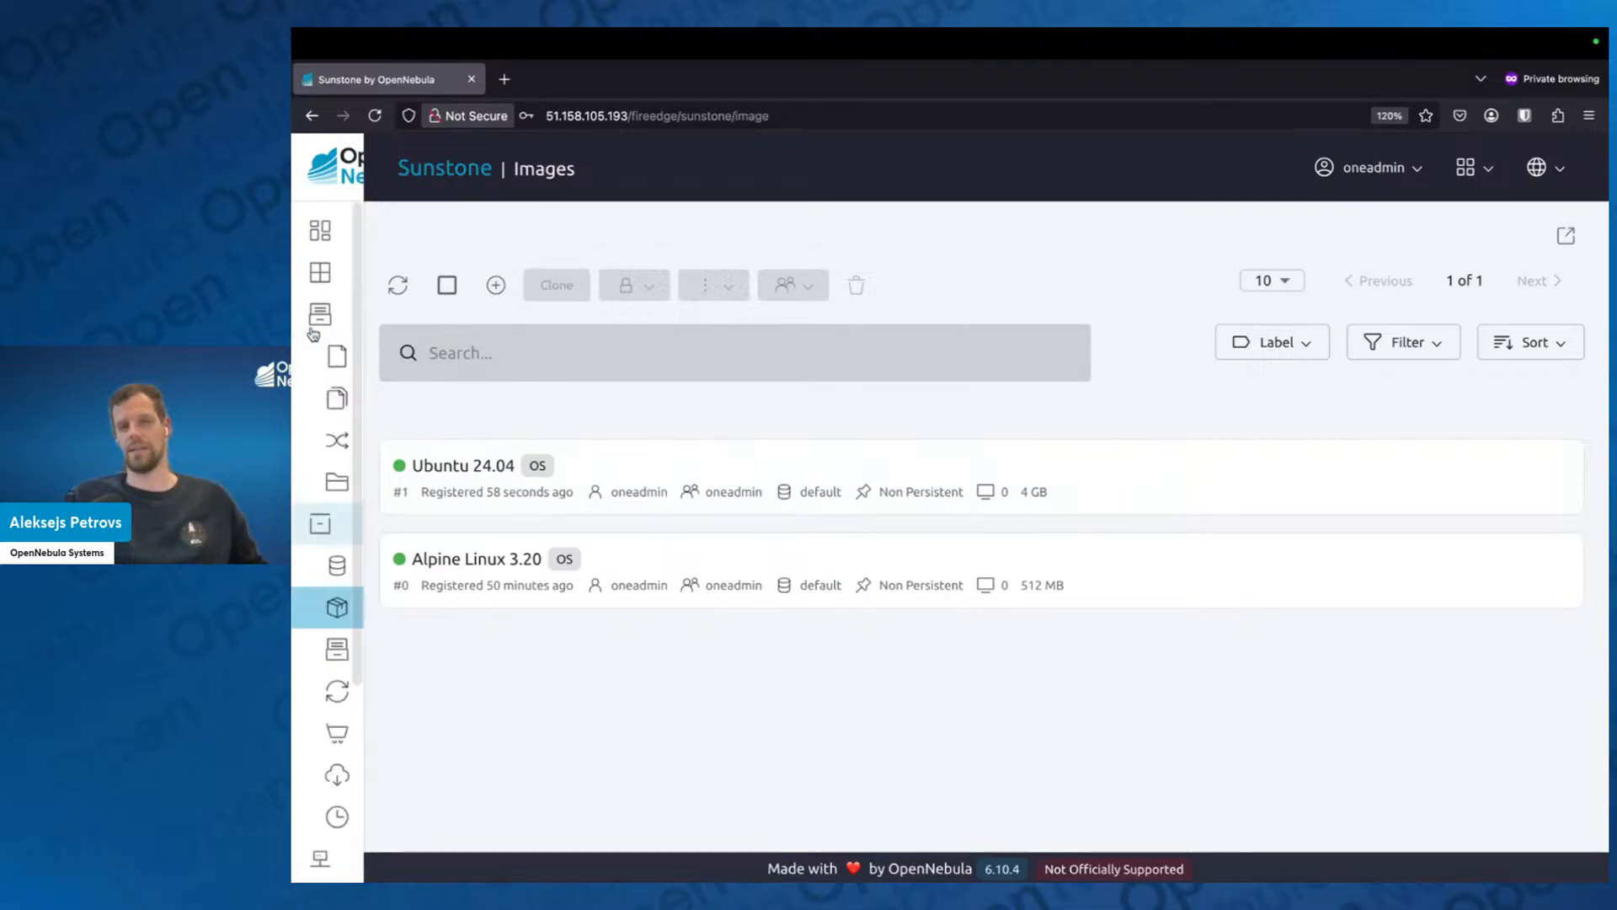
click(452, 361)
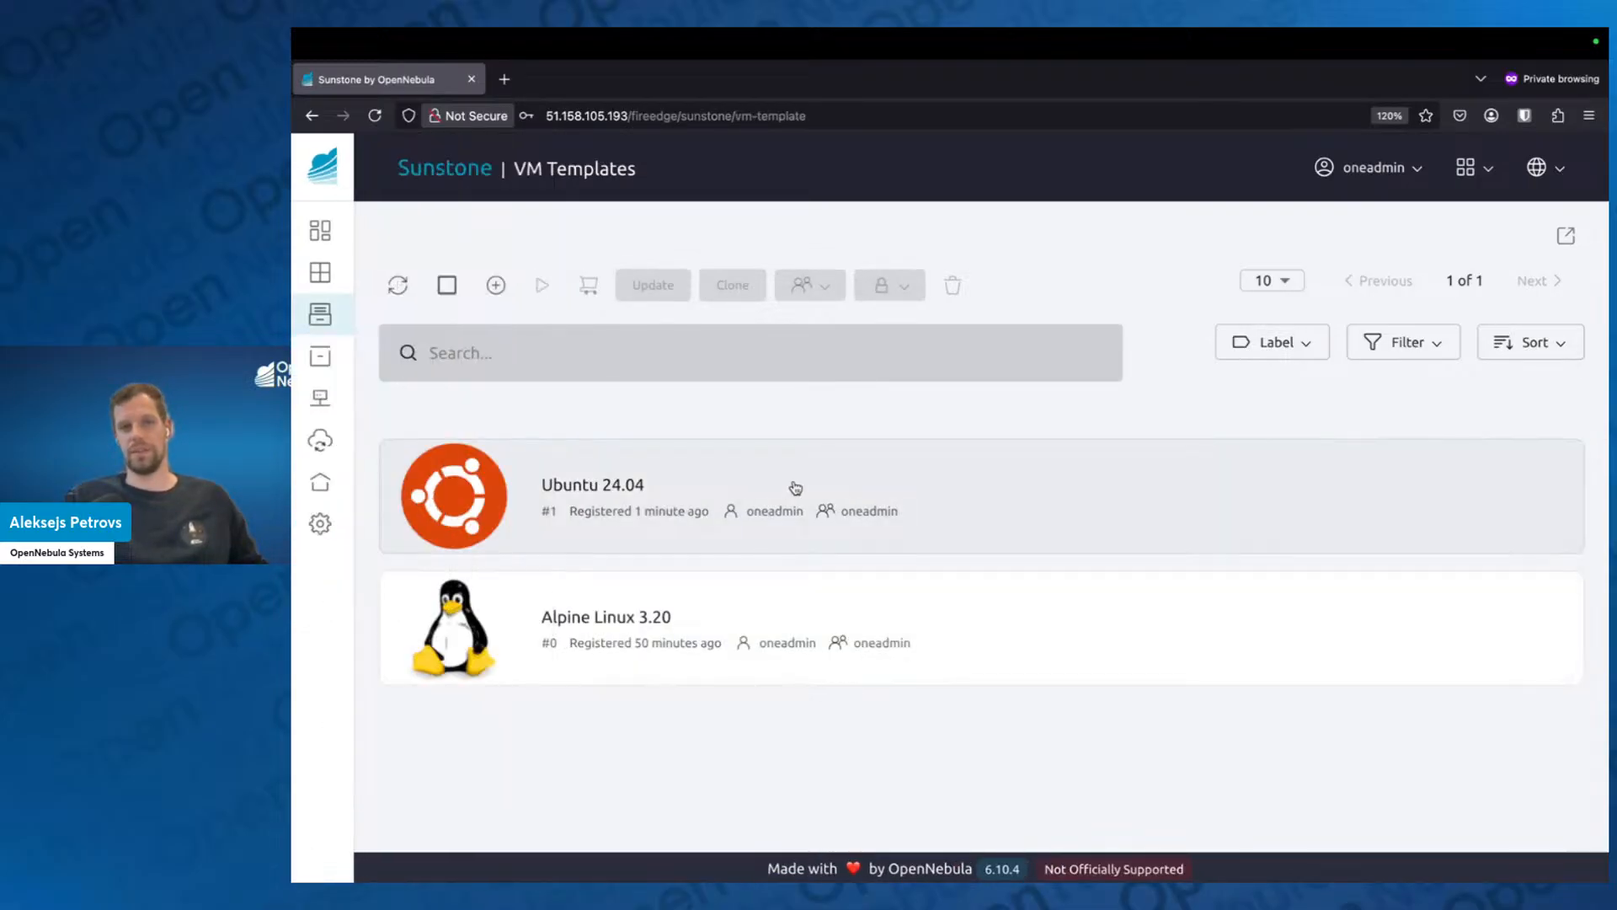
click(795, 488)
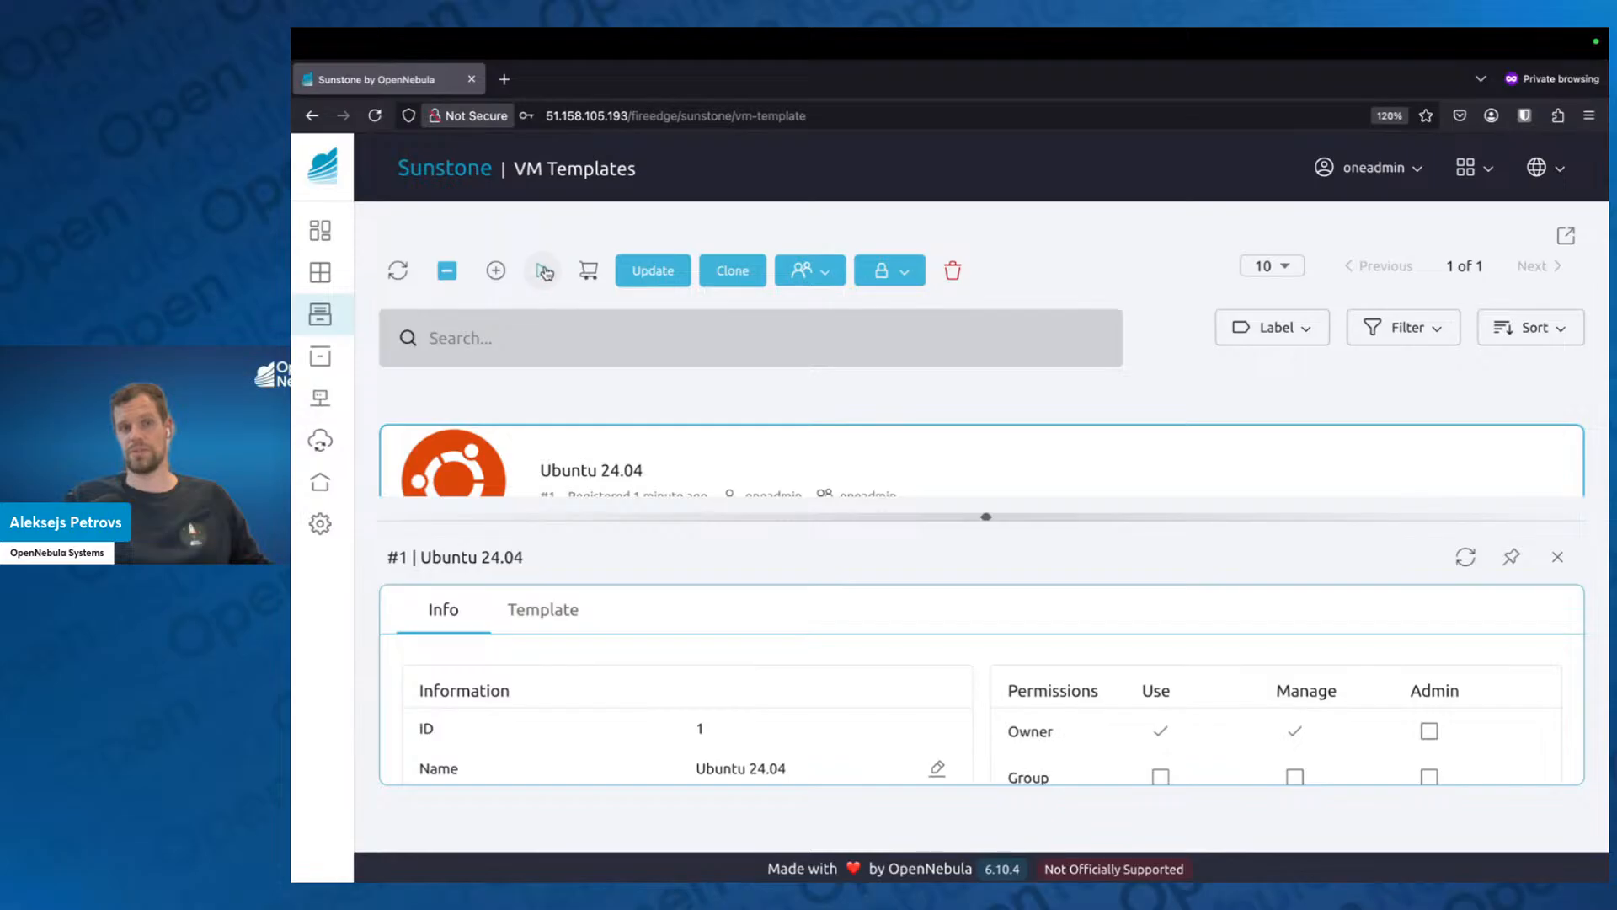
click(543, 271)
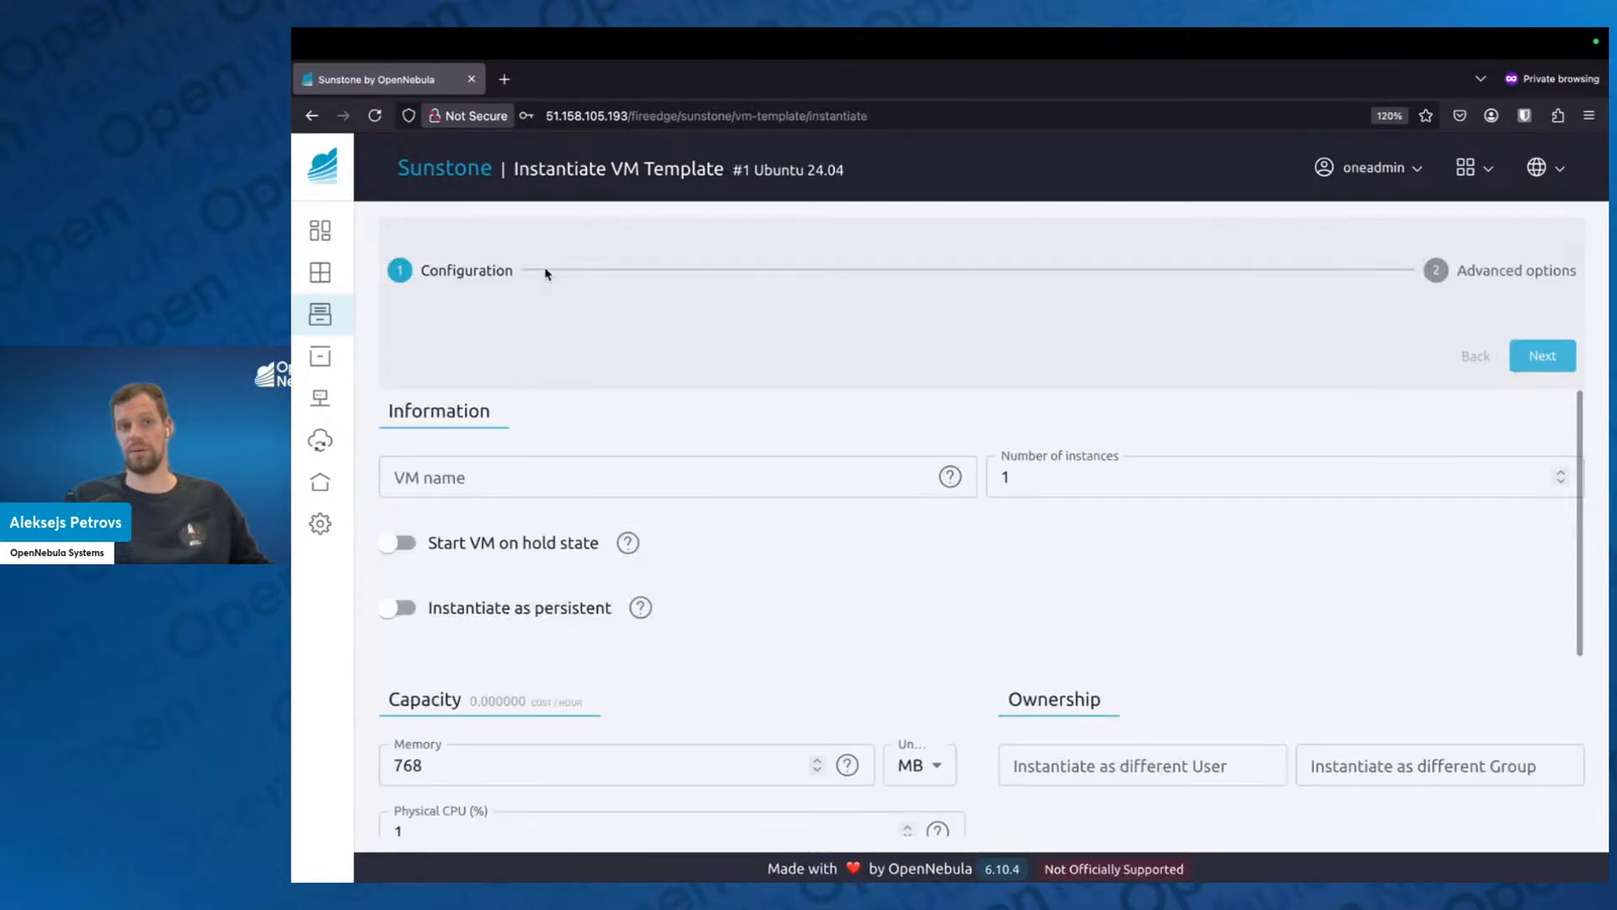
key(alt+Left)
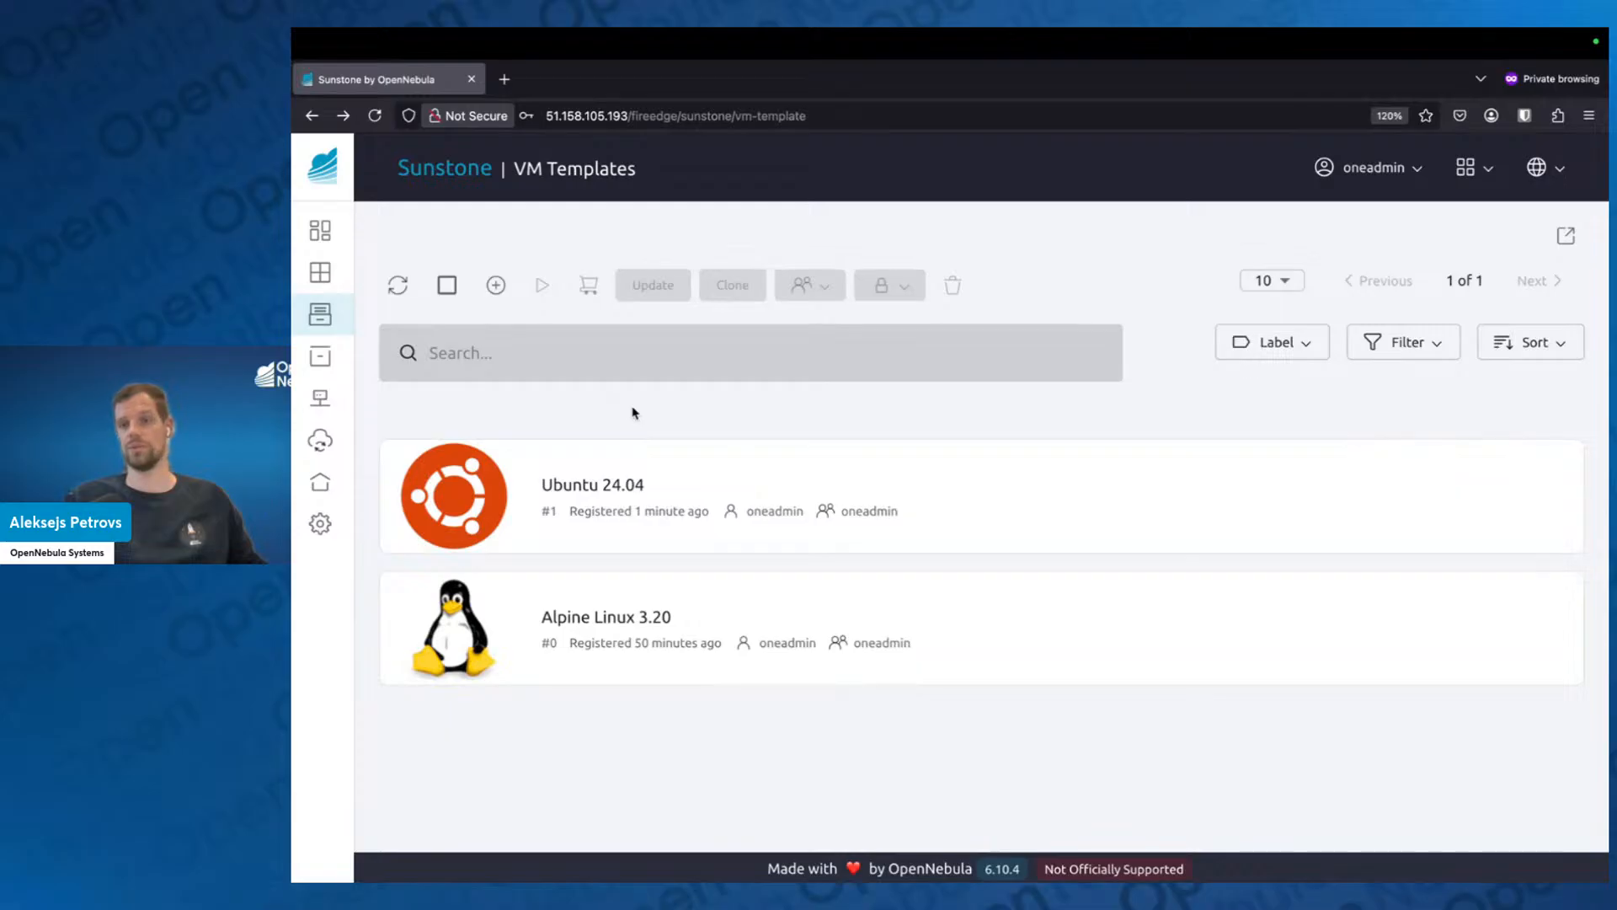
Switch to the browser presentation, advance from Marketplace & Apps to the VM Template slide, and return to Sunstone.
key(ctrl+Left)
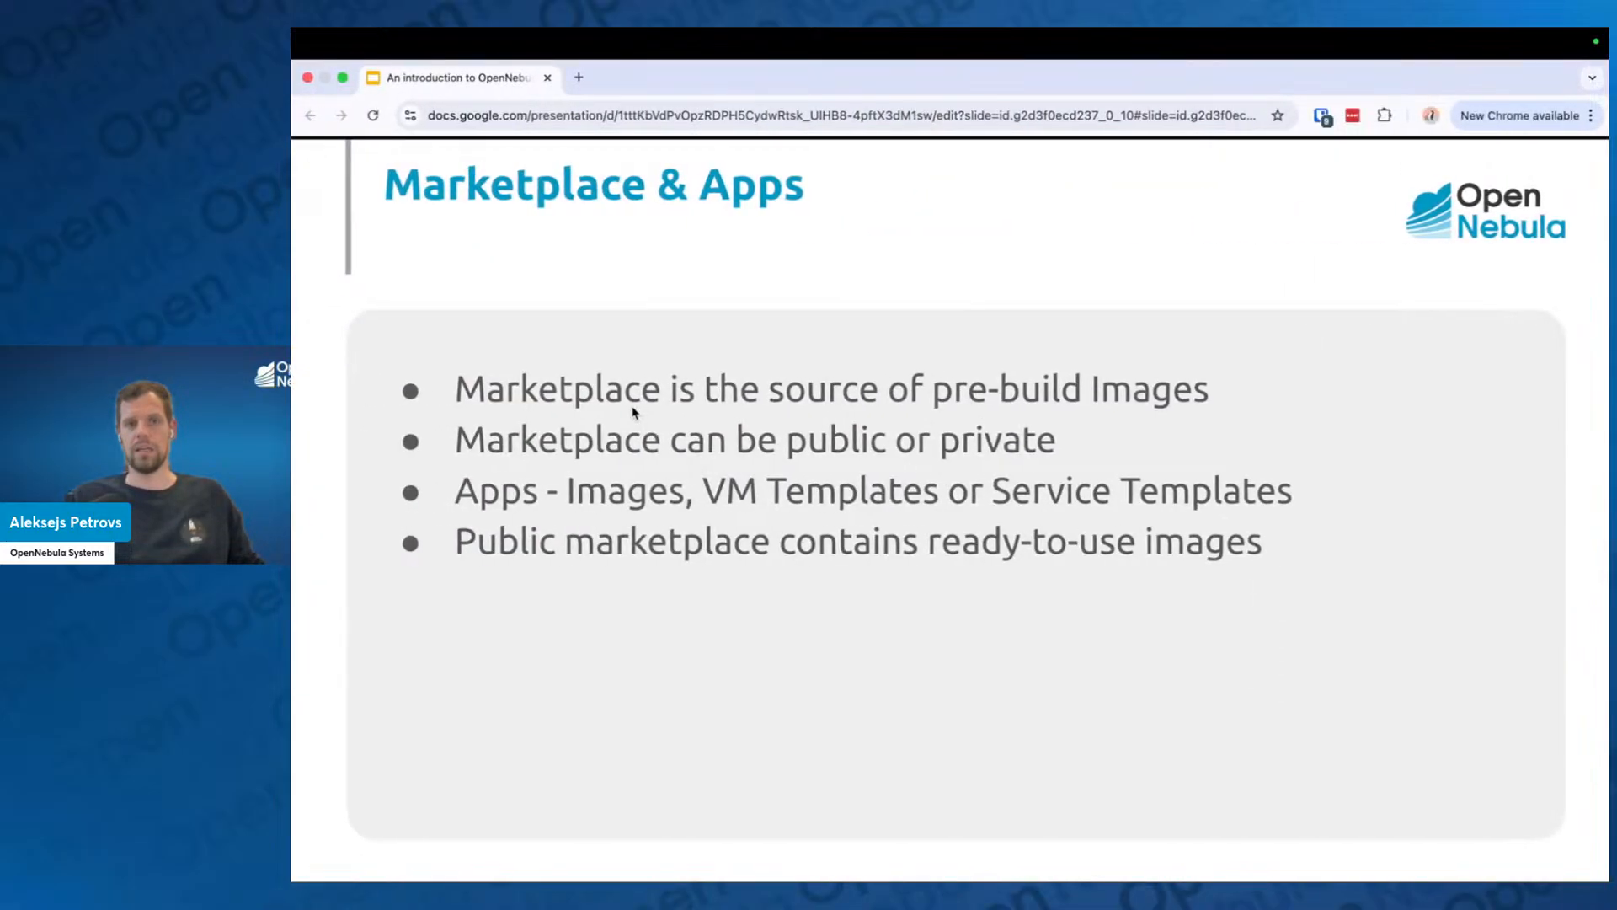
key(Right)
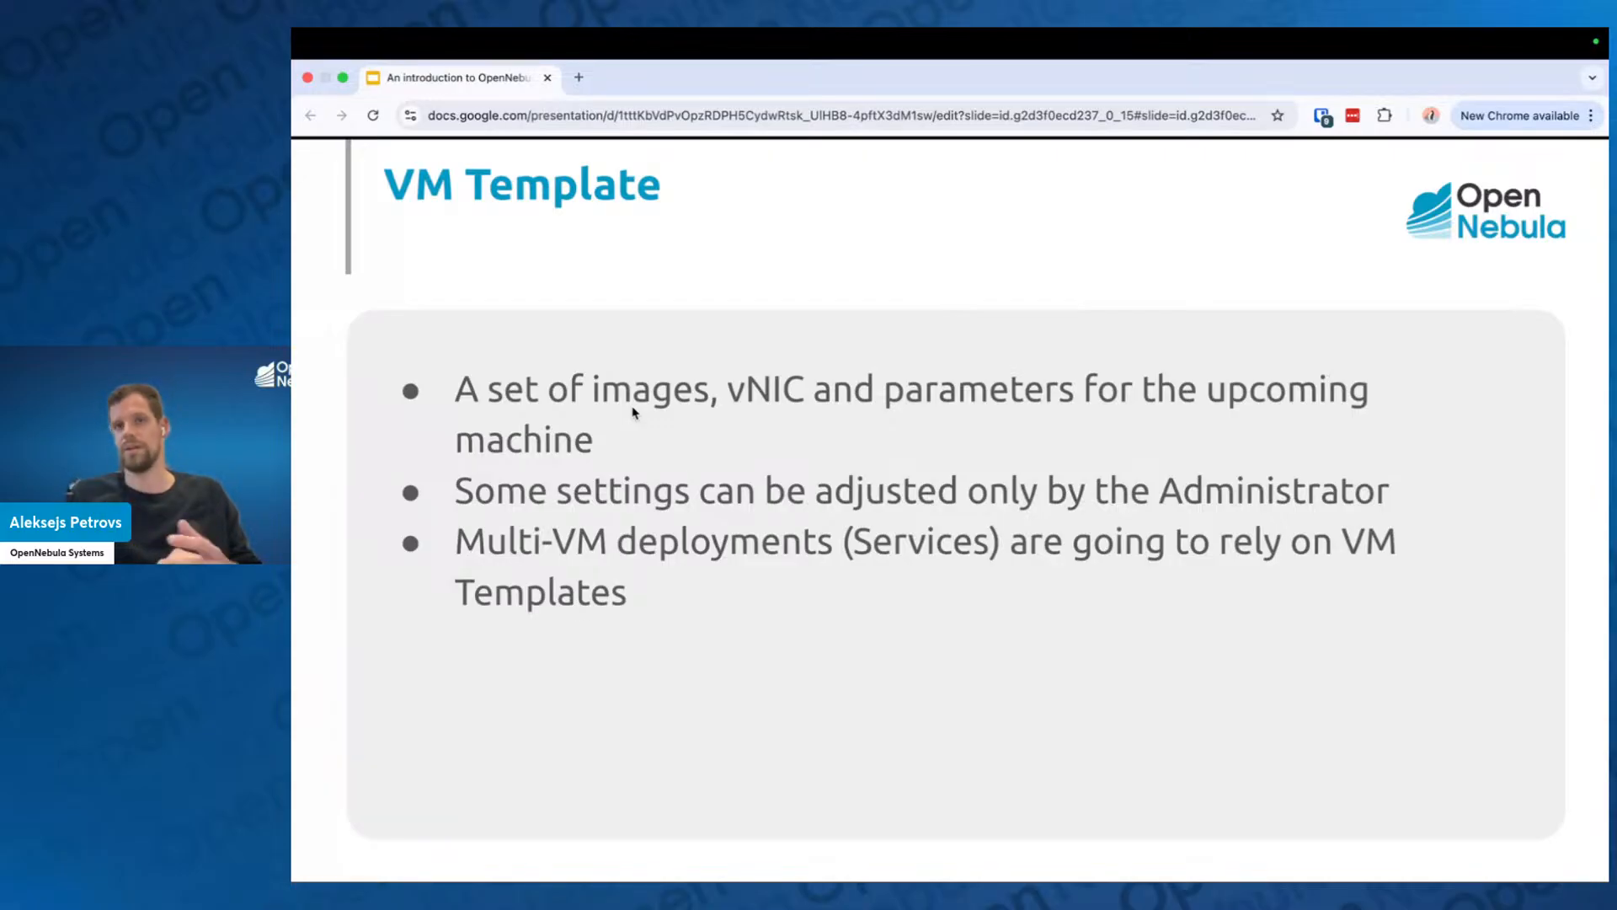
key(ctrl+Right)
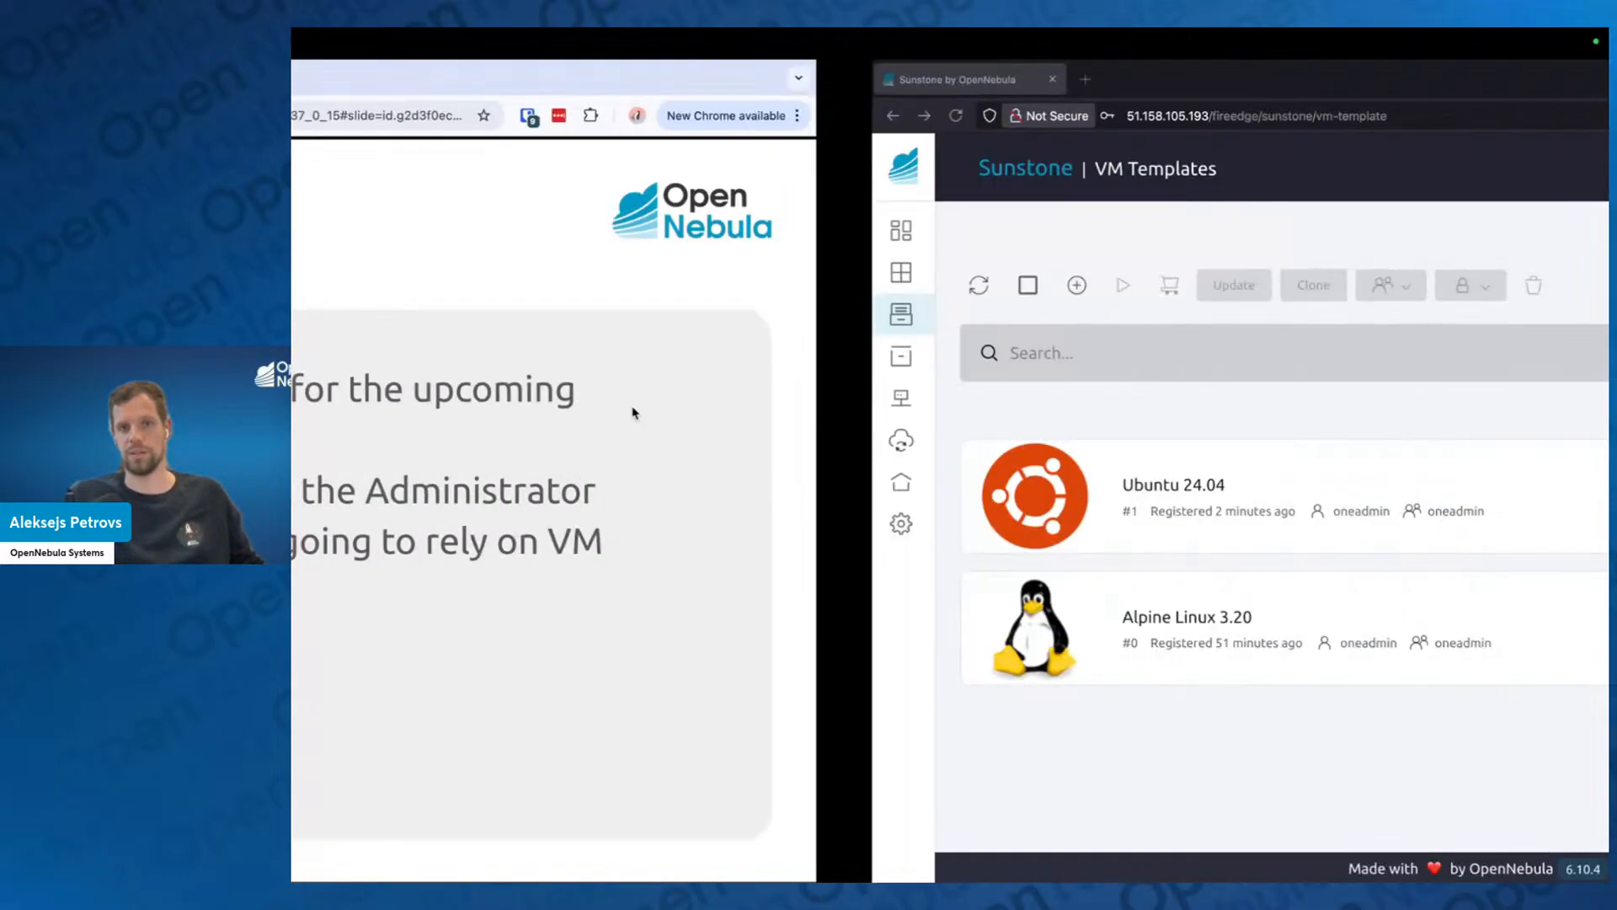
Open the Ubuntu 24.04 VM template for updating and choose KVM as its hypervisor.
click(693, 479)
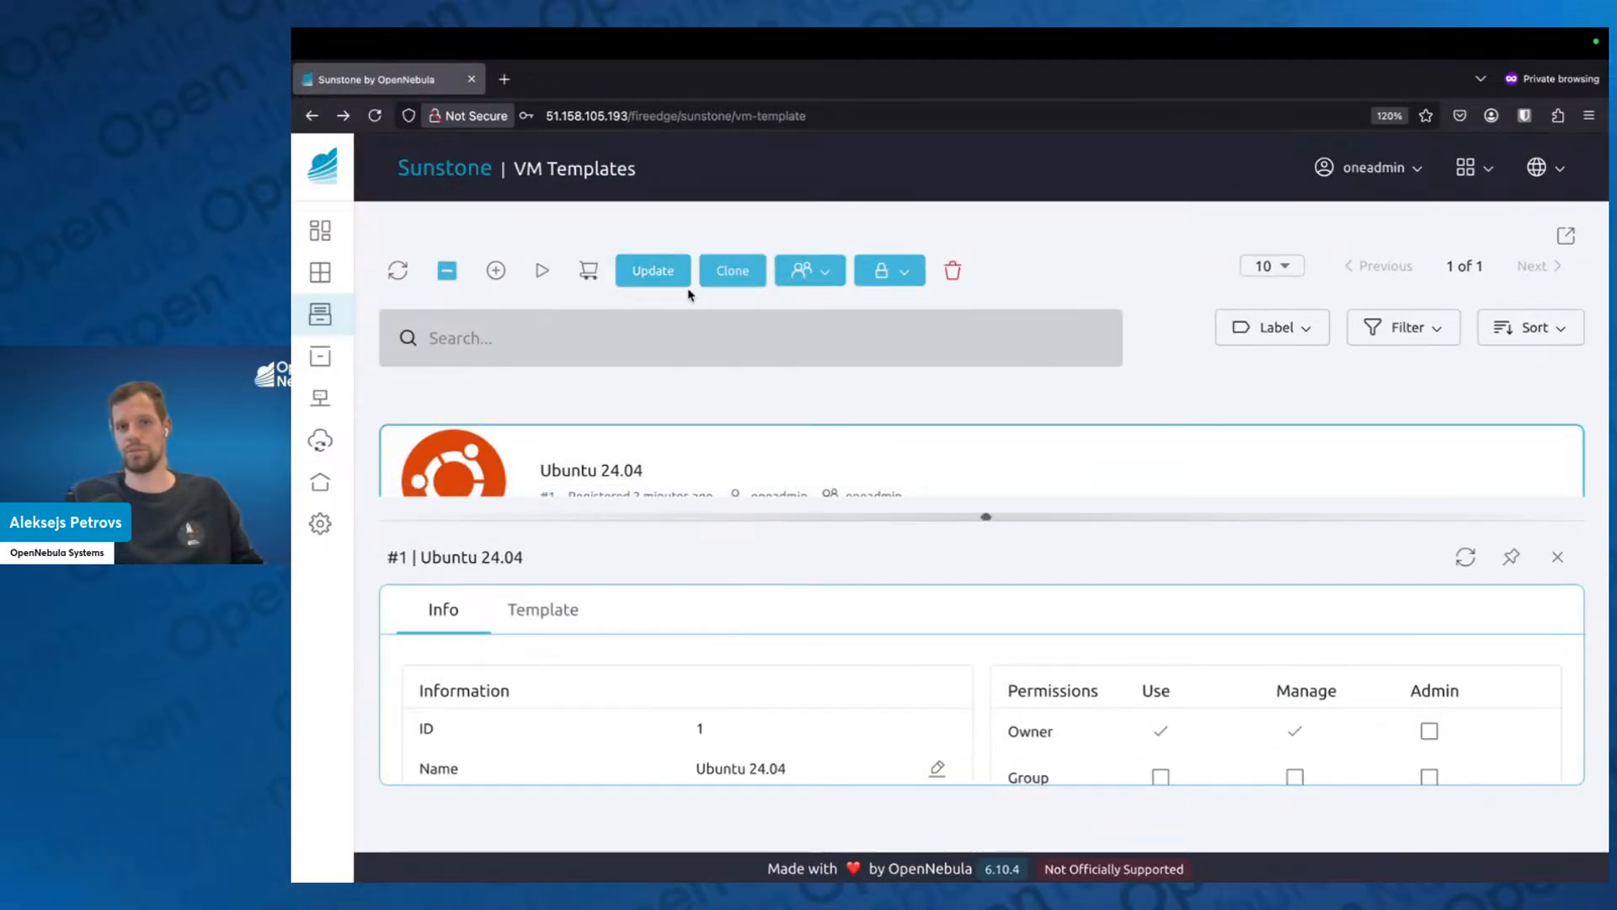
drag(985, 516, 986, 581)
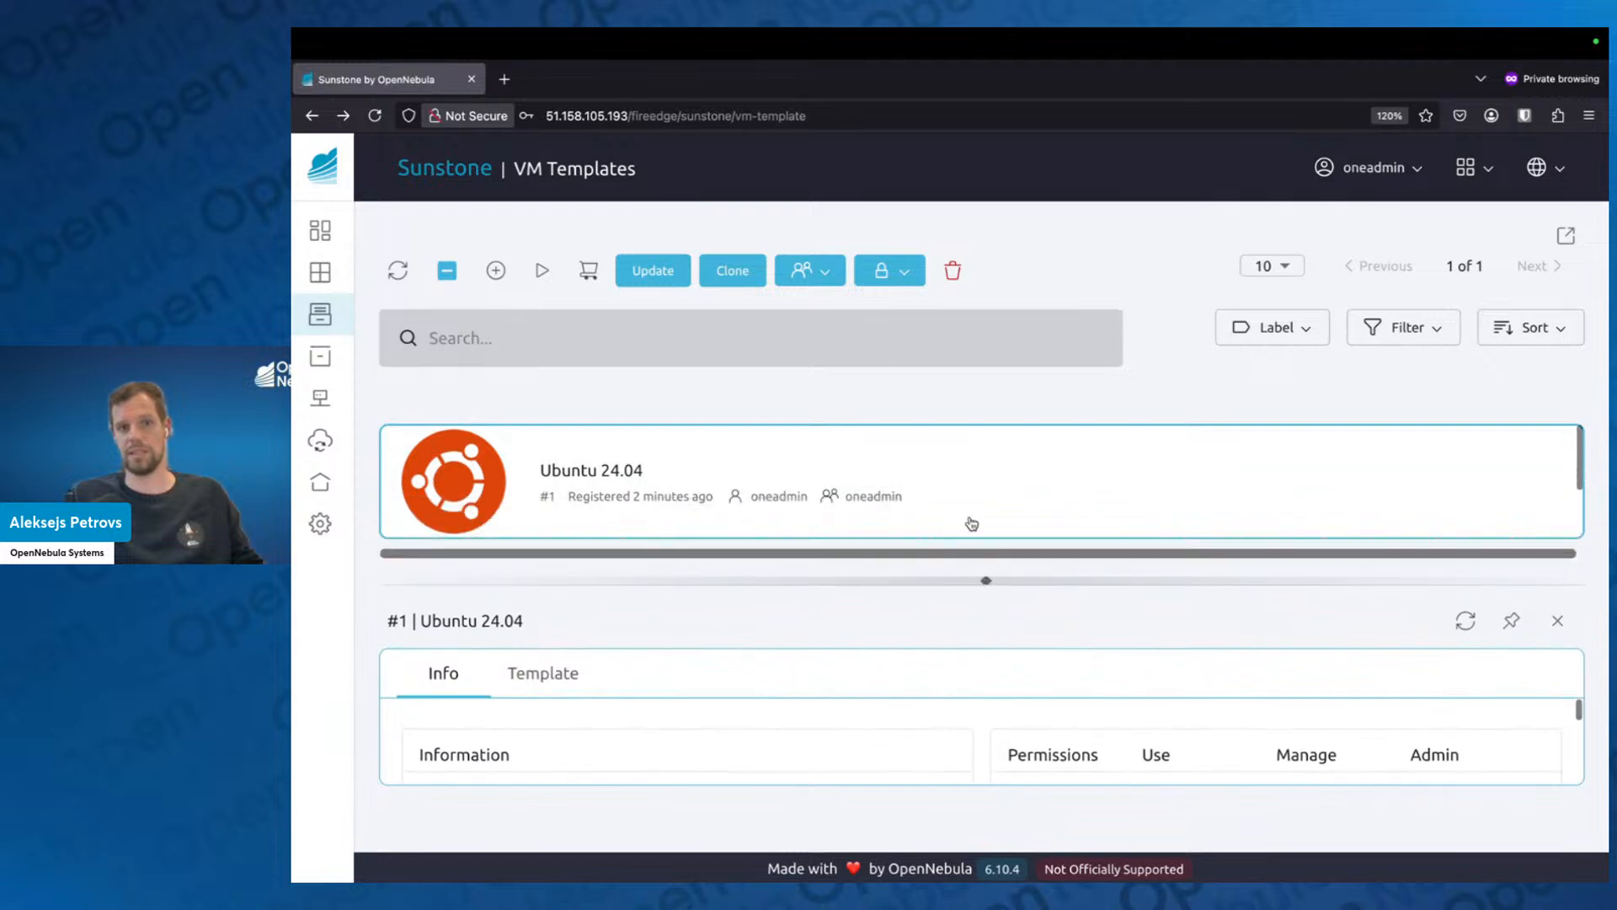
click(639, 272)
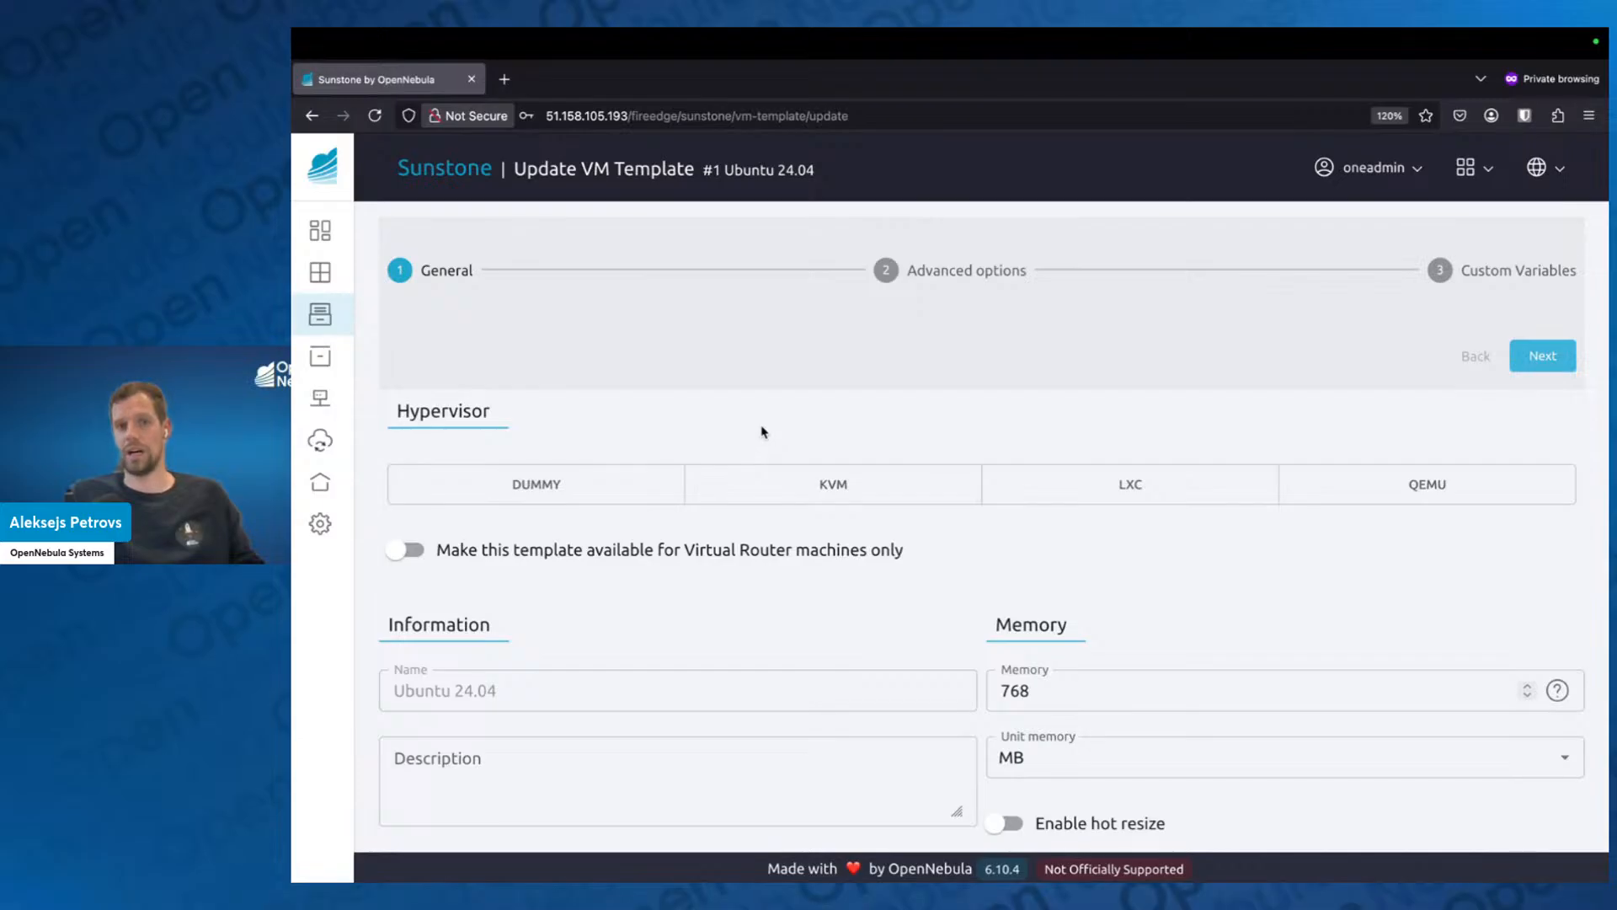
click(783, 494)
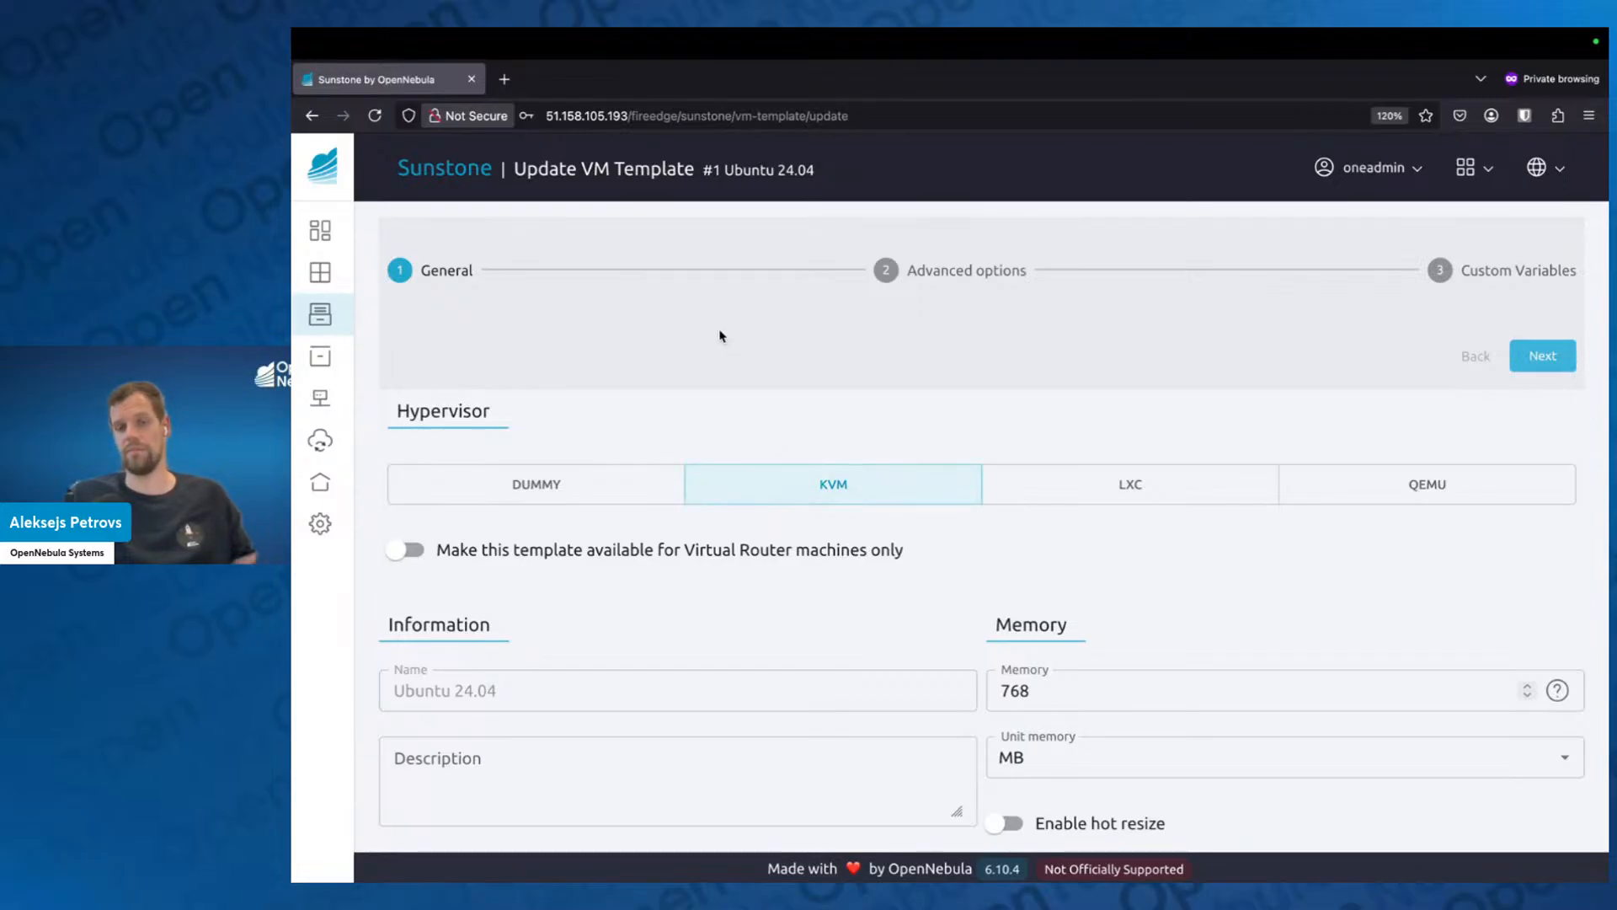
Review the template's general settings: hypervisor, information, memory, ownership, physical CPU, cost and virtual CPU.
scroll(859, 510, down, 1)
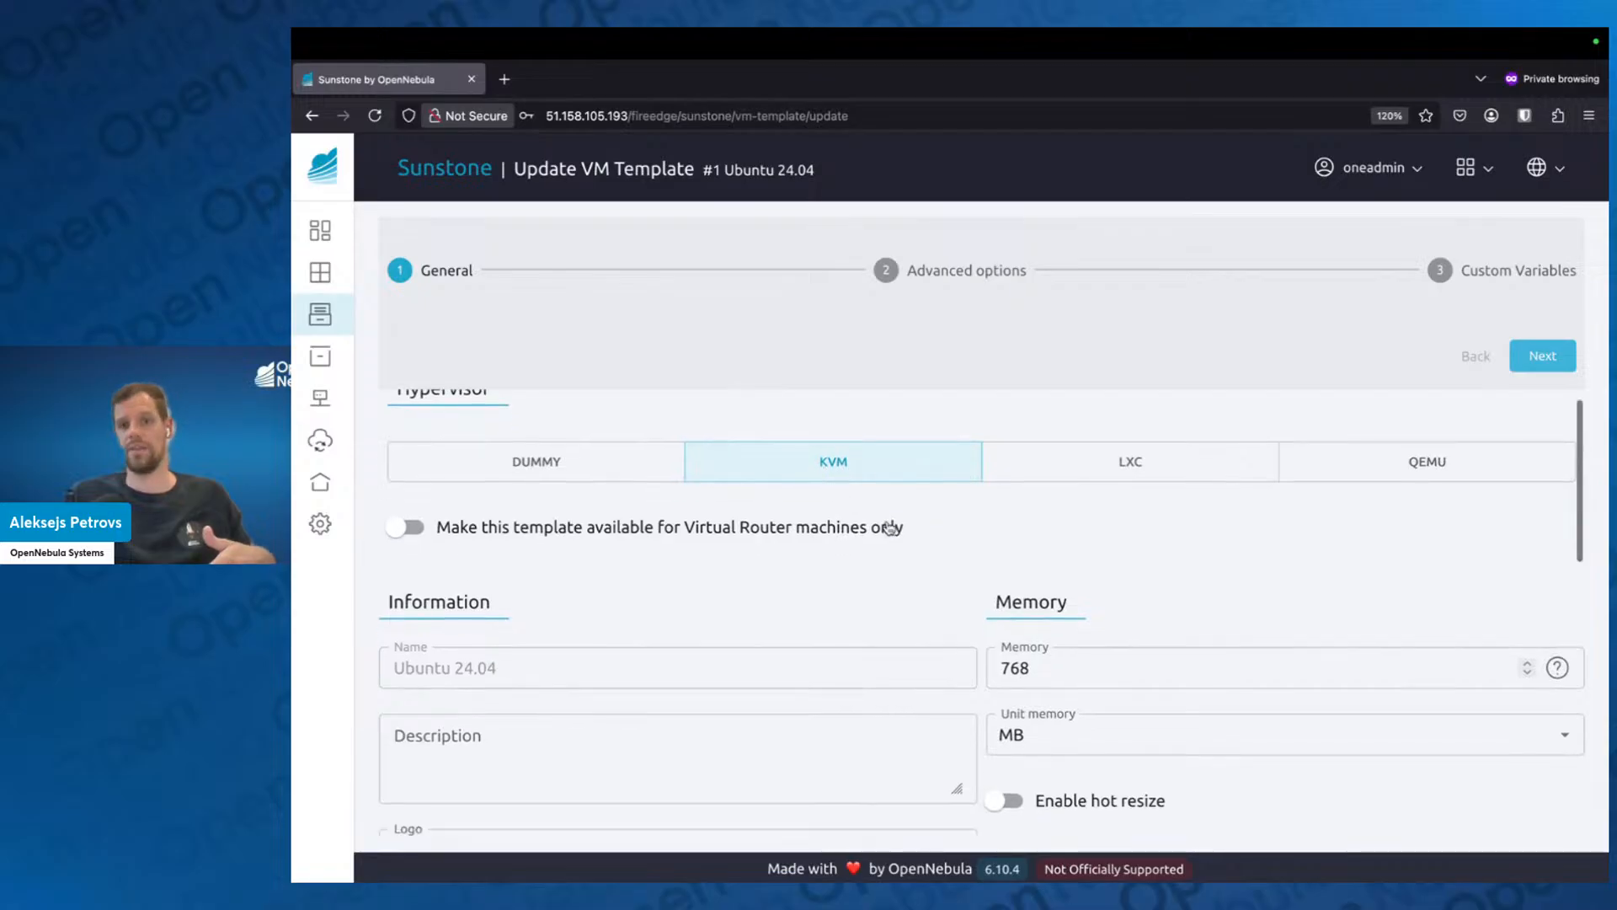
scroll(1038, 594, up, 1)
scroll(1004, 640, down, 5)
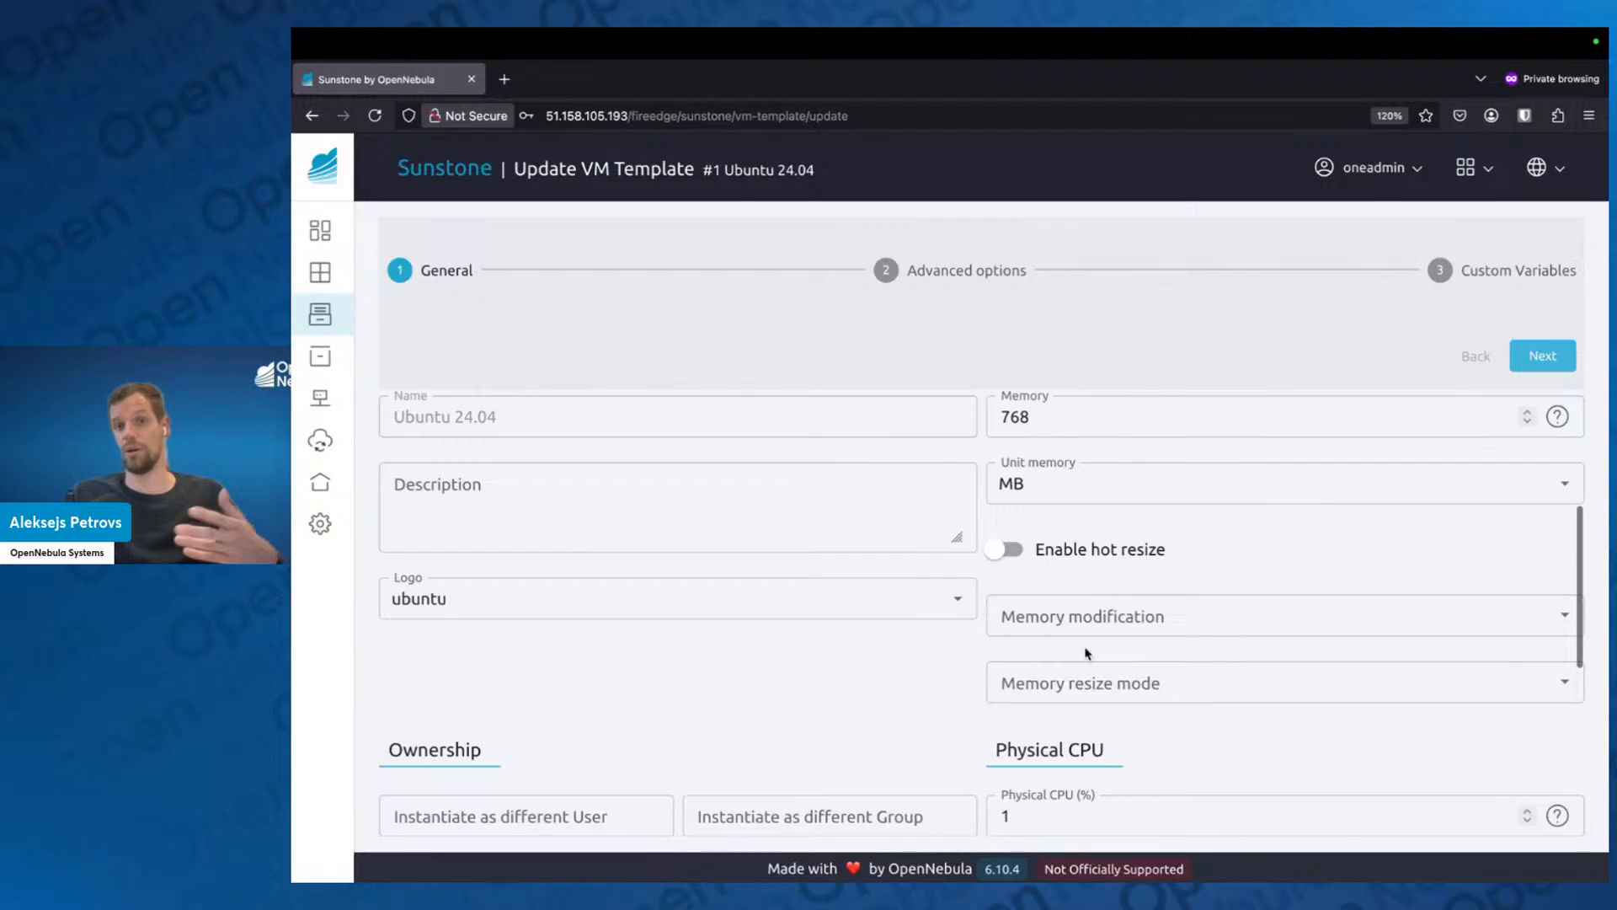
scroll(1087, 666, down, 1)
scroll(1083, 683, down, 2)
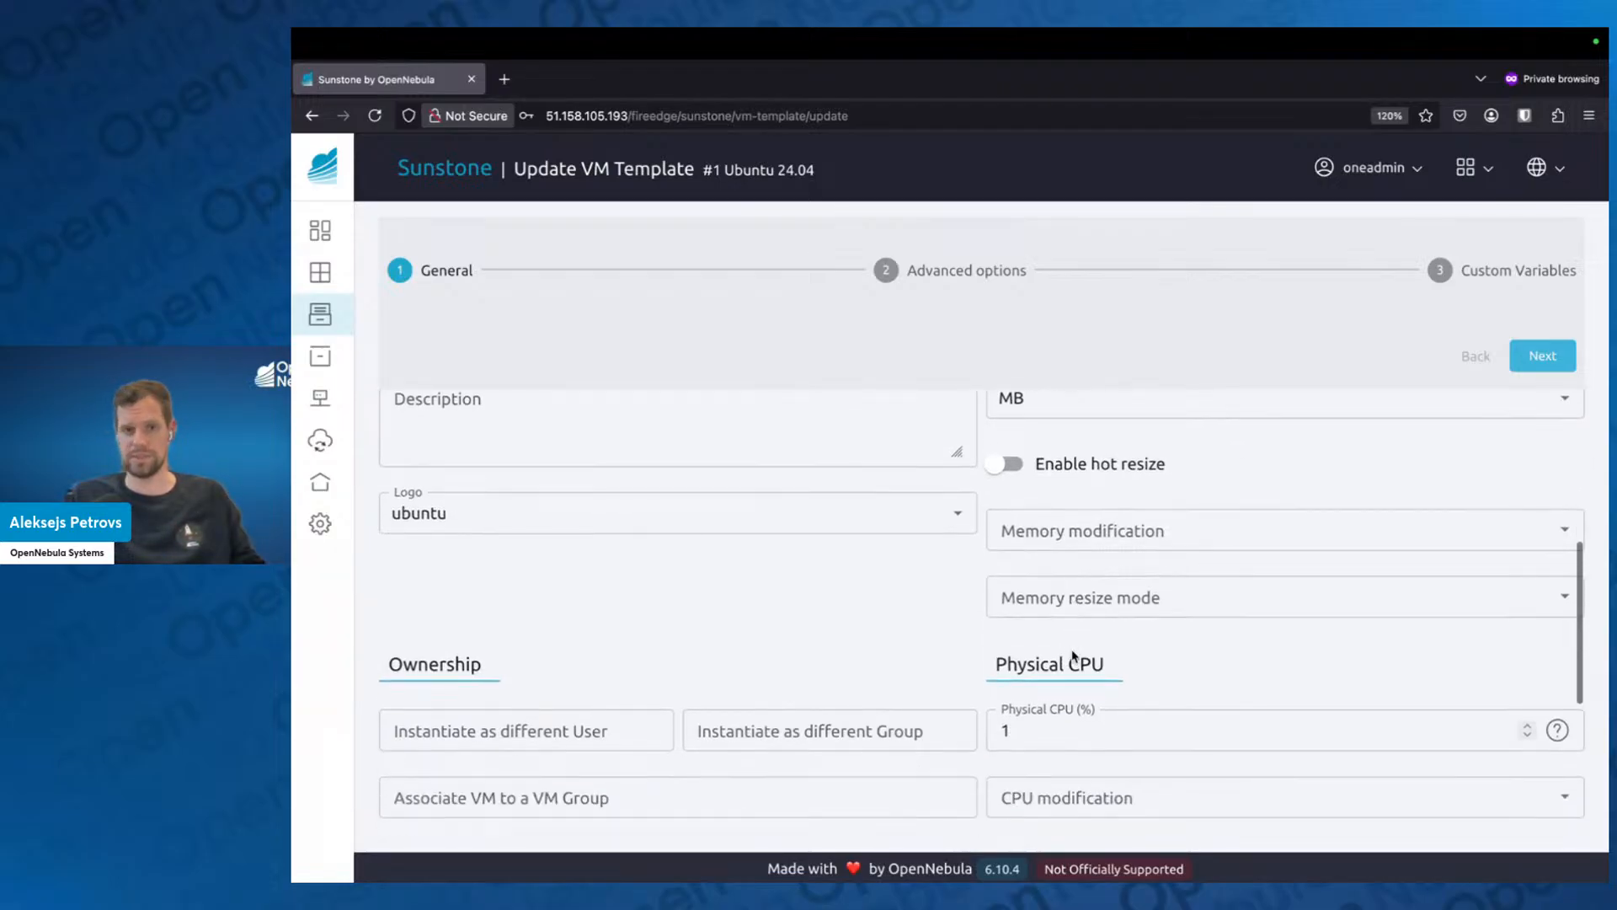
scroll(1114, 684, down, 4)
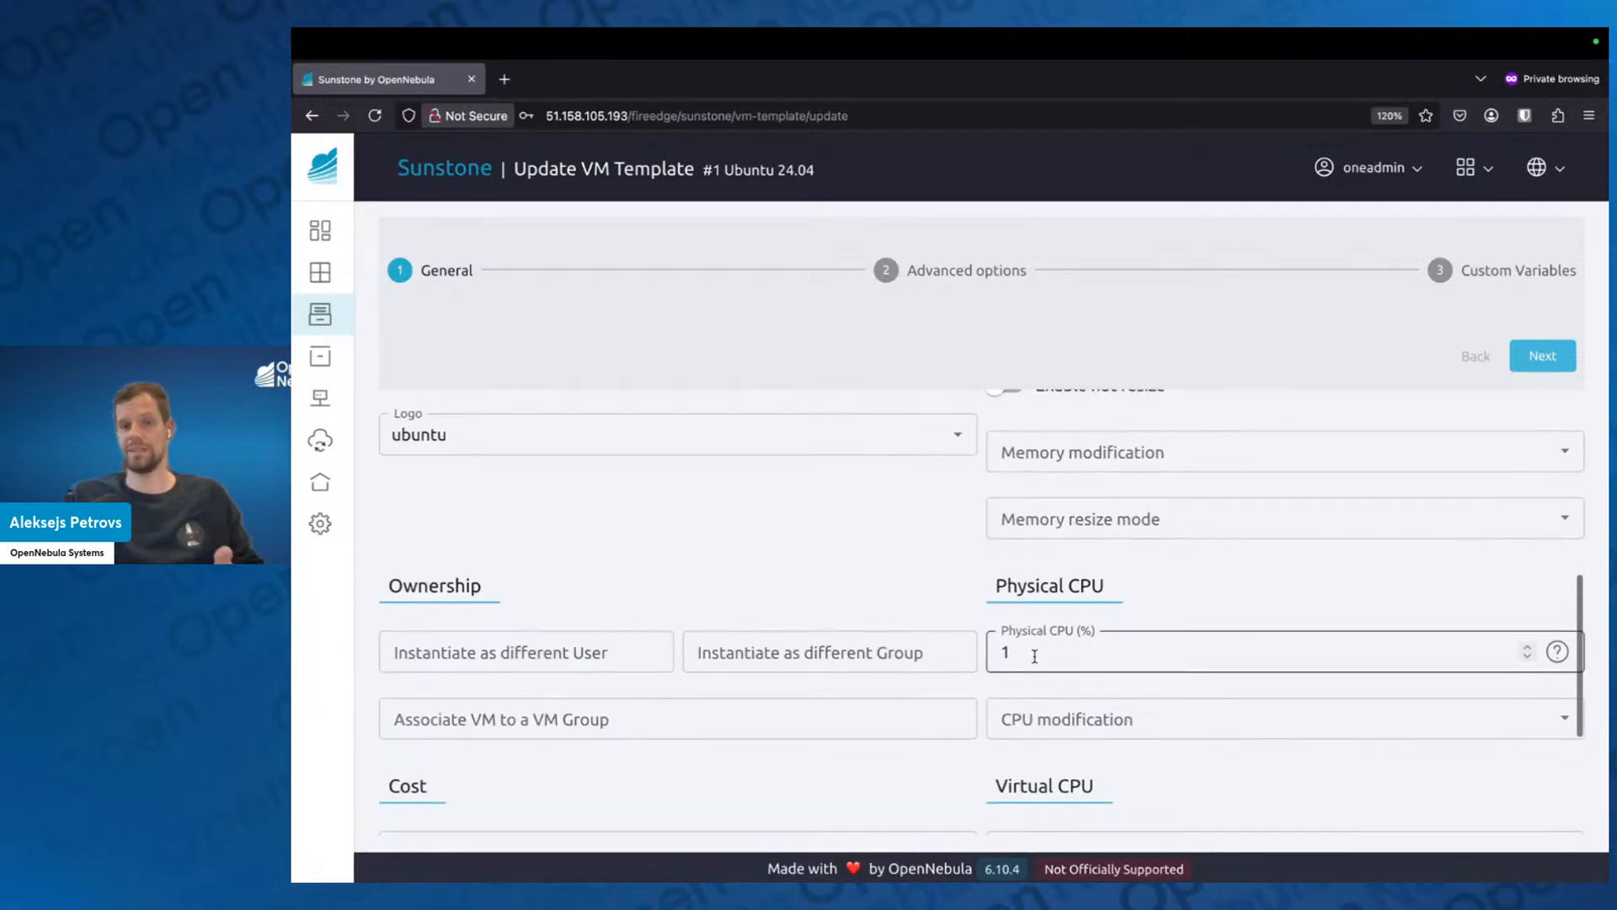
scroll(1053, 655, down, 2)
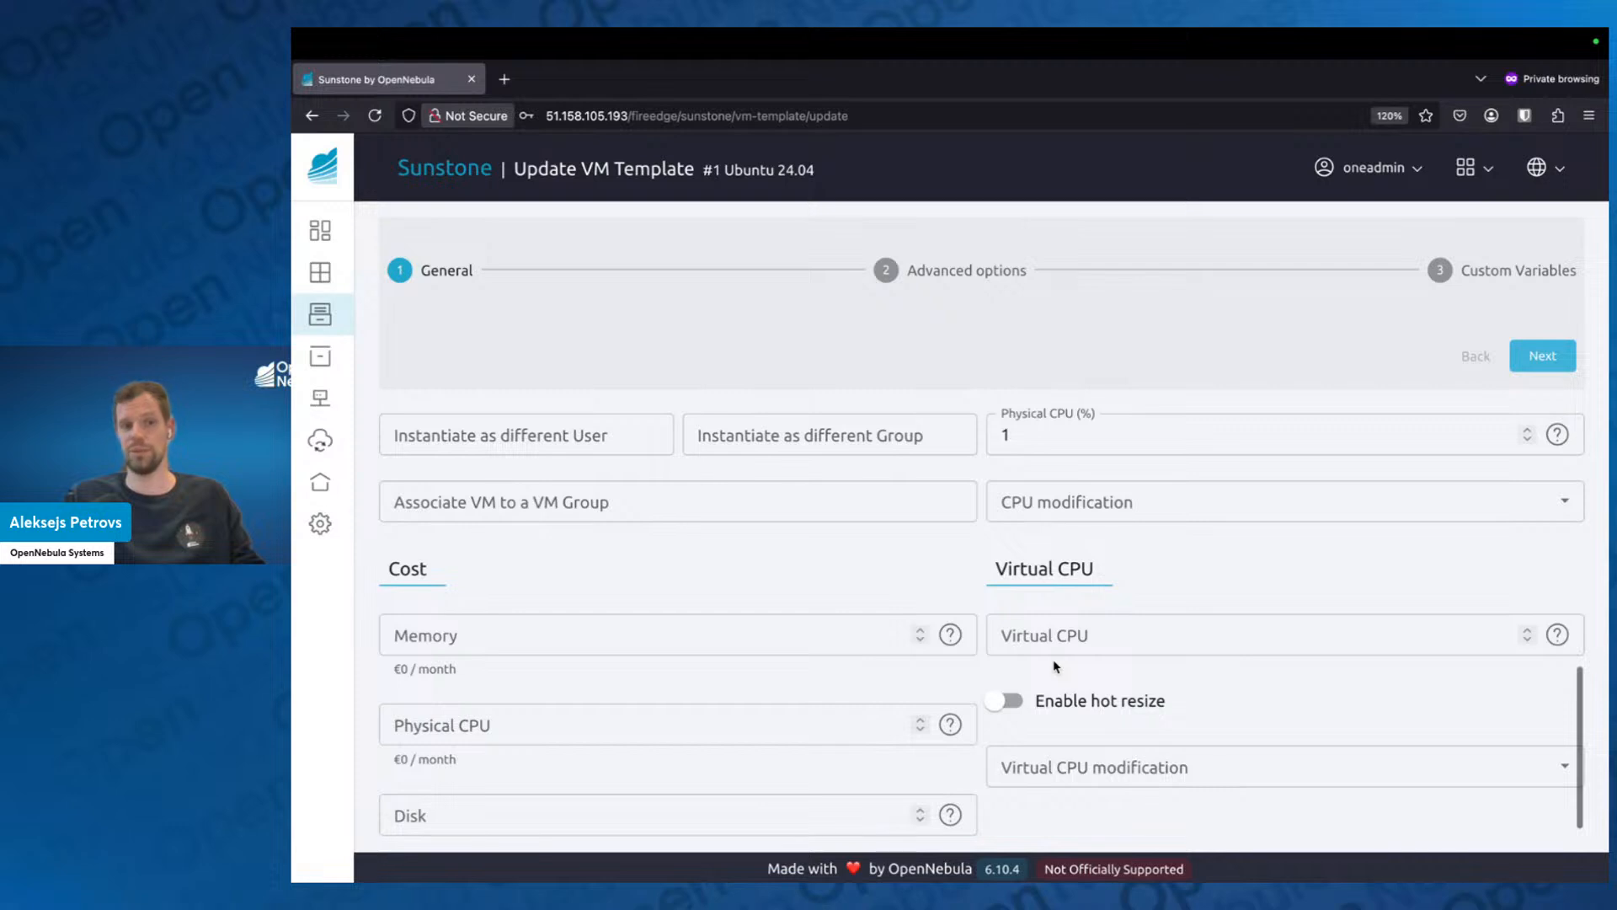
scroll(627, 579, down, 1)
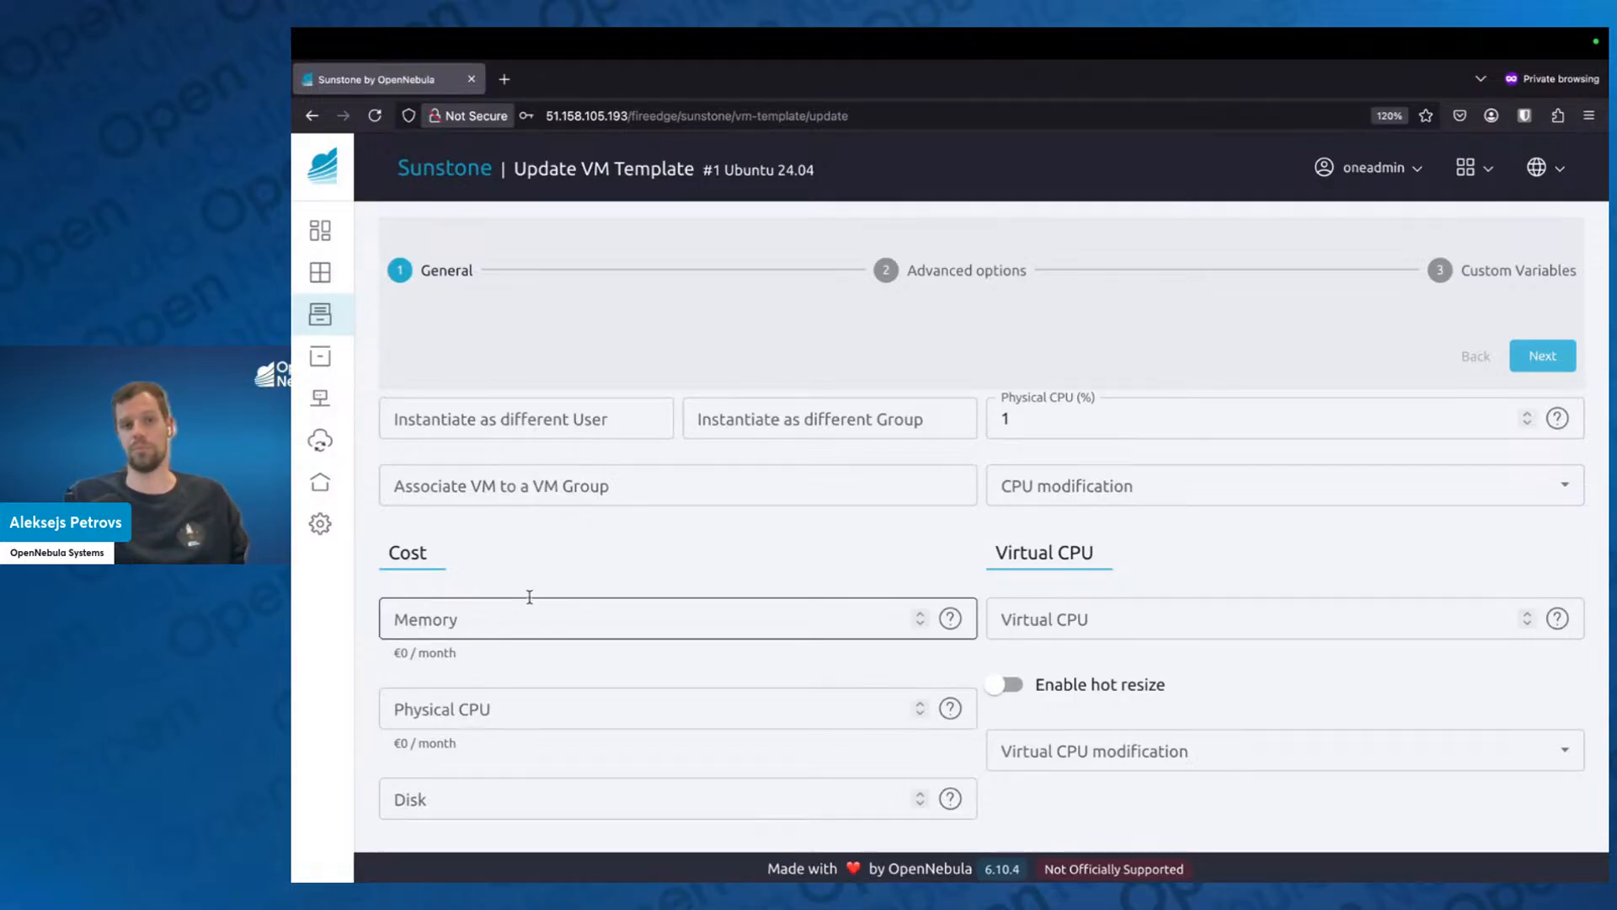
scroll(530, 596, up, 3)
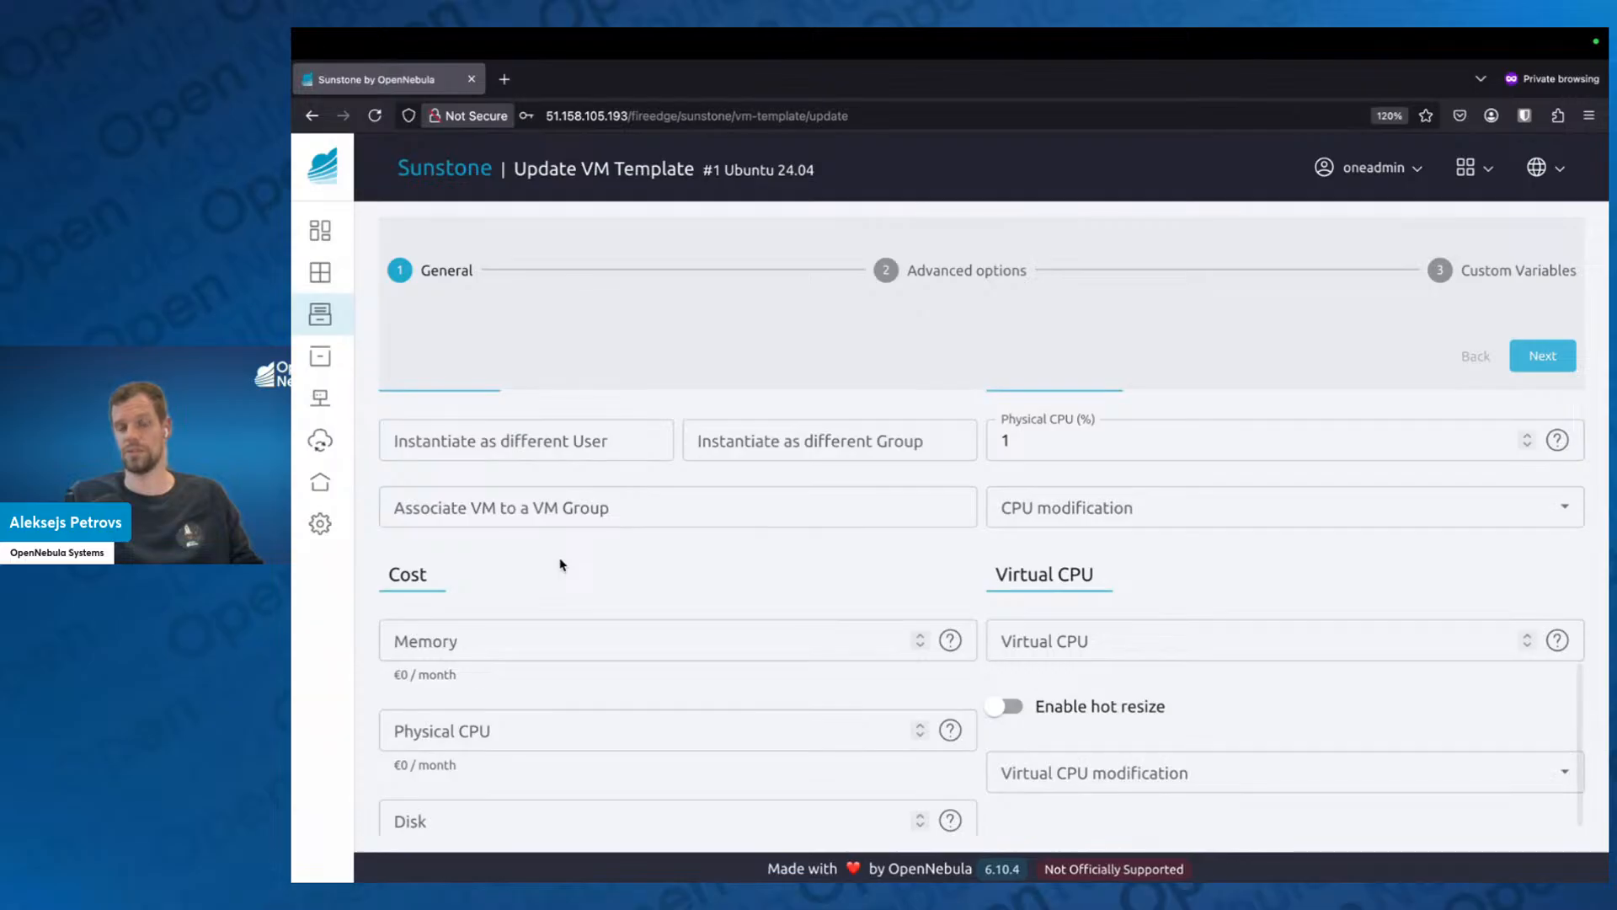
scroll(562, 588, down, 3)
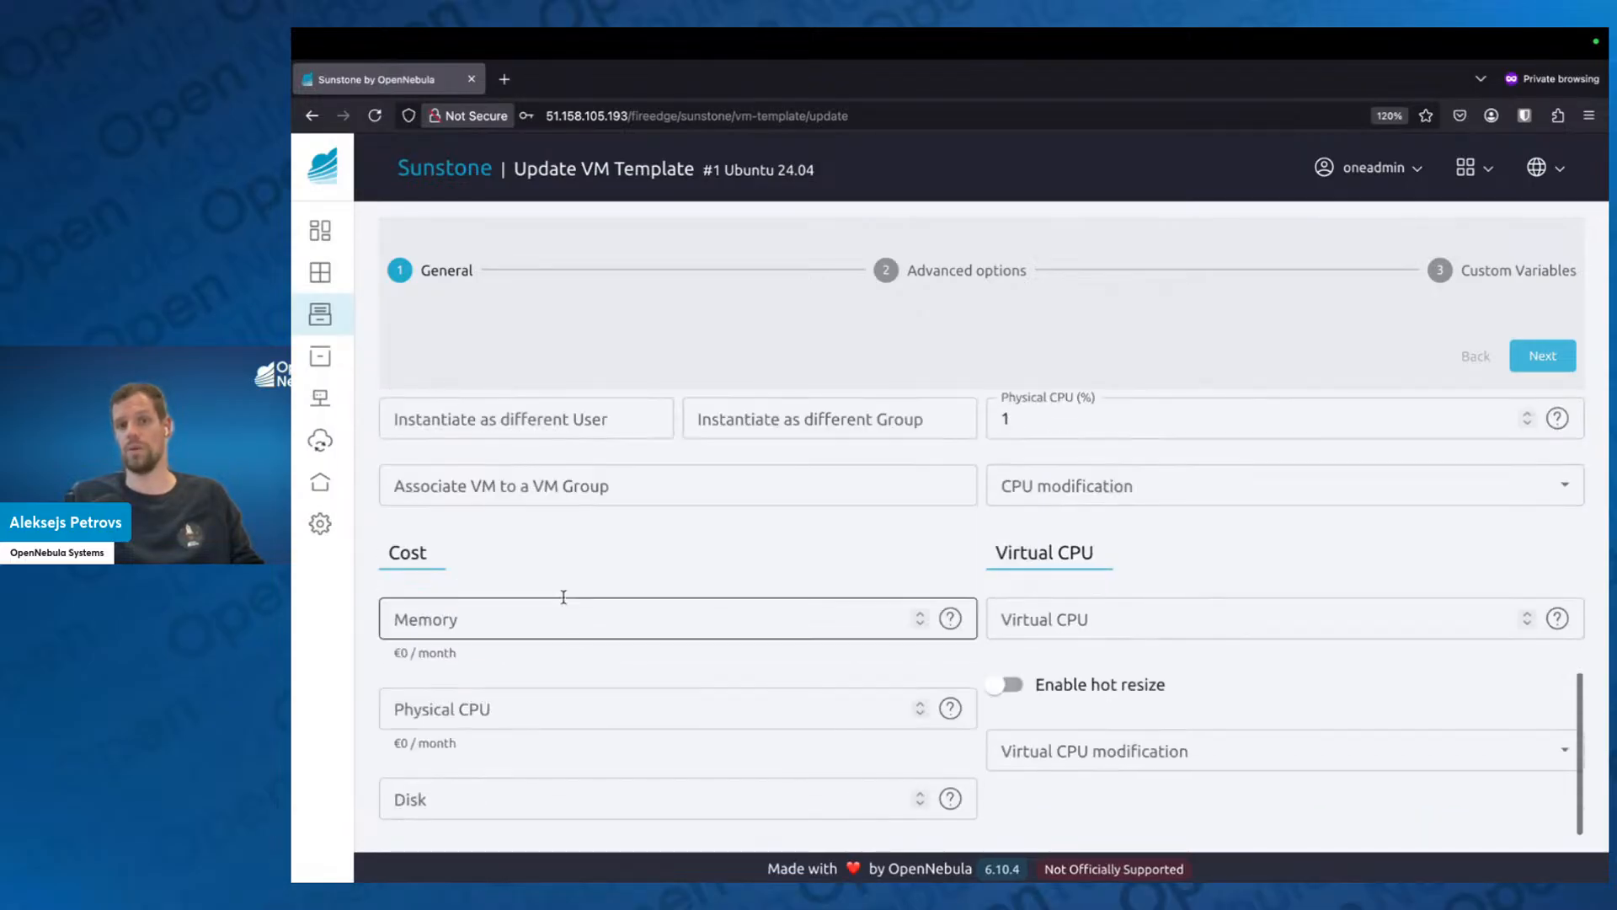
scroll(567, 603, up, 4)
scroll(575, 594, up, 5)
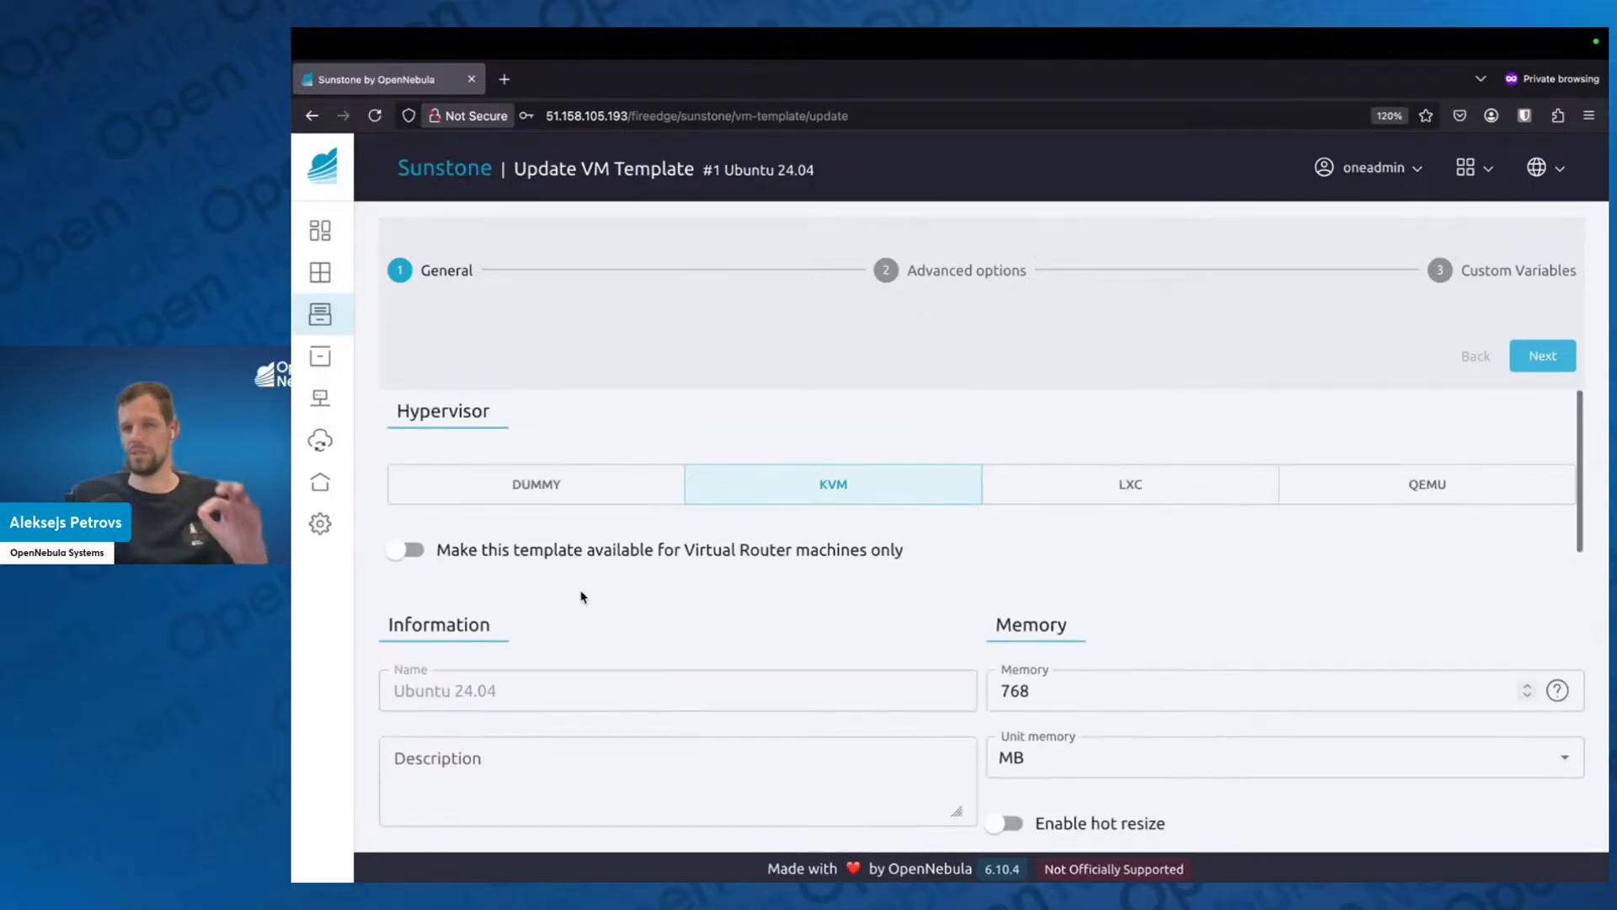
scroll(586, 595, down, 2)
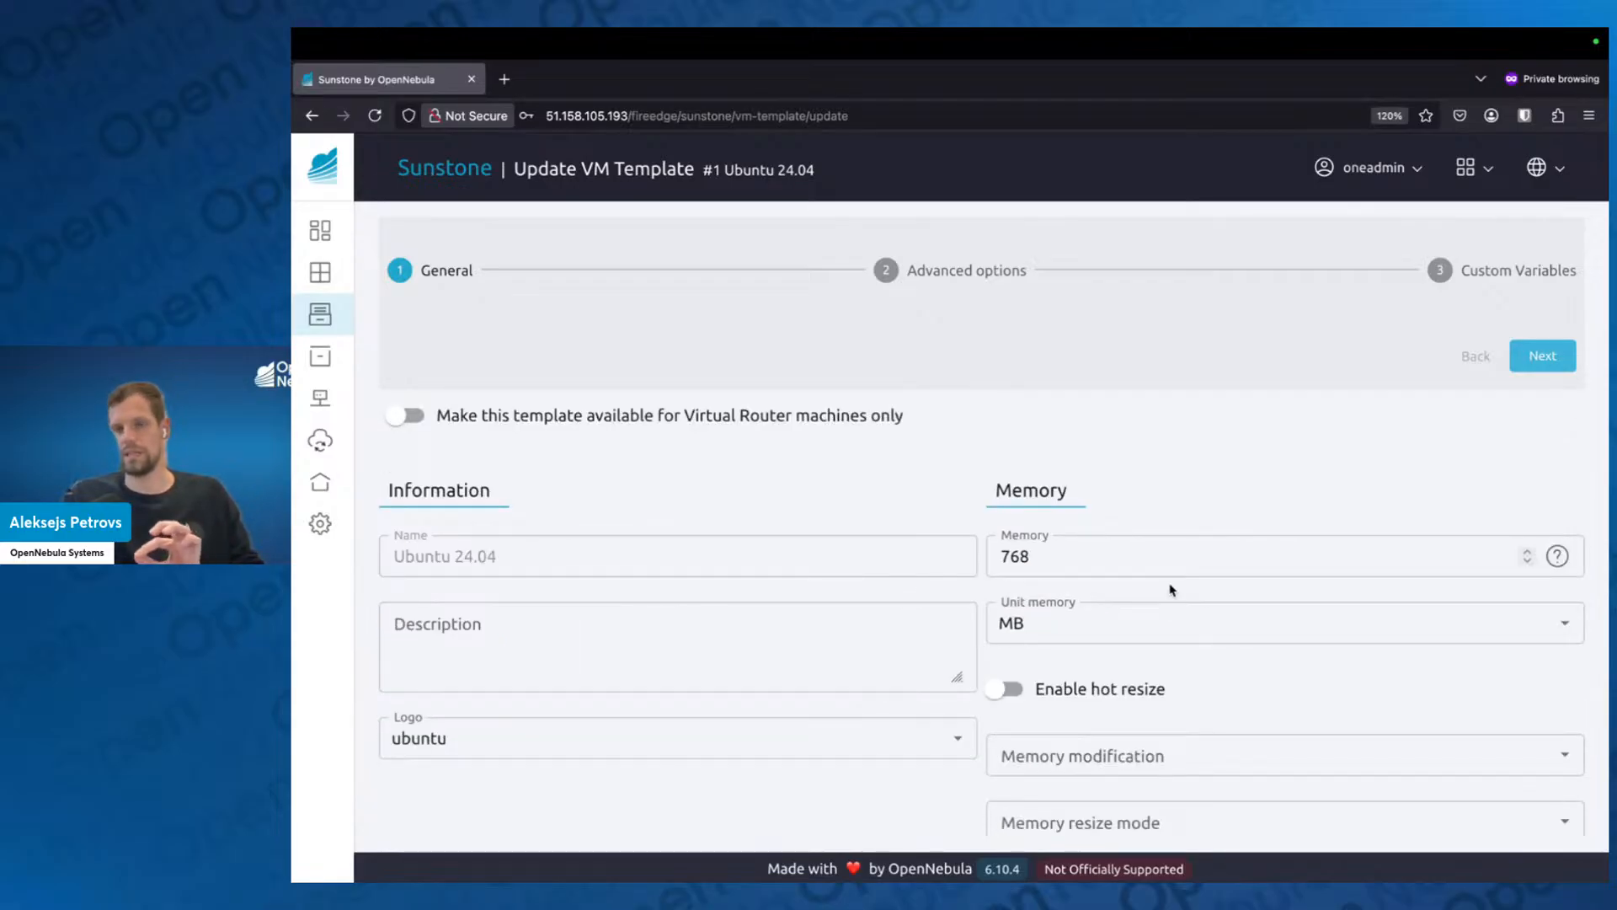
scroll(1144, 522, up, 1)
scroll(1144, 524, up, 1)
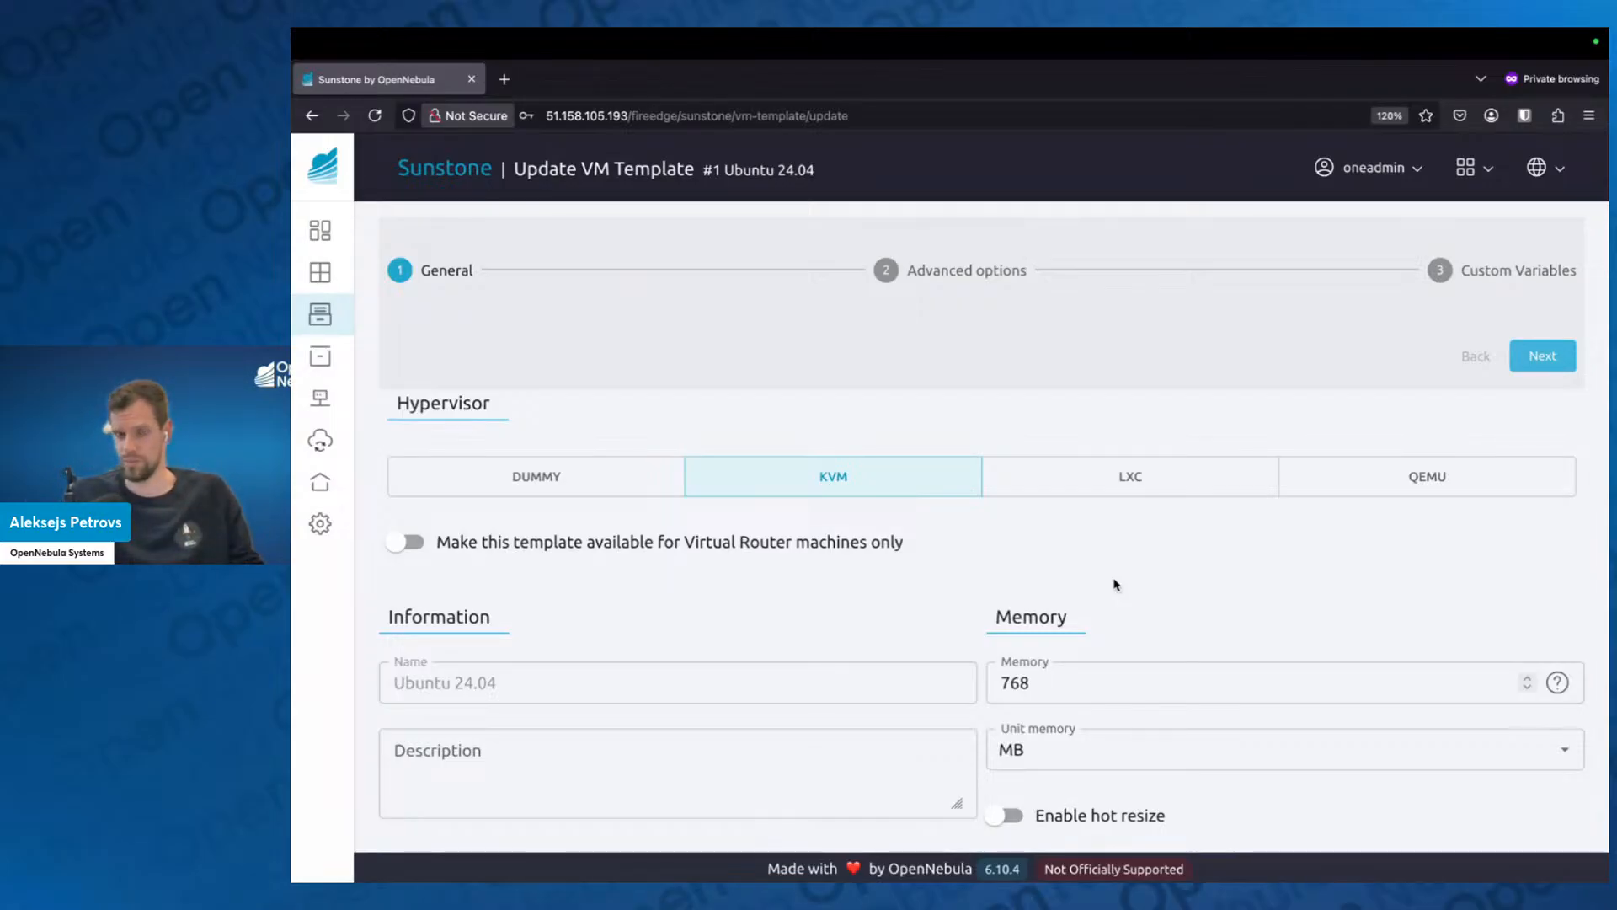
Set the template's memory to 2048 MB and proceed to the advanced options.
scroll(1114, 584, down, 1)
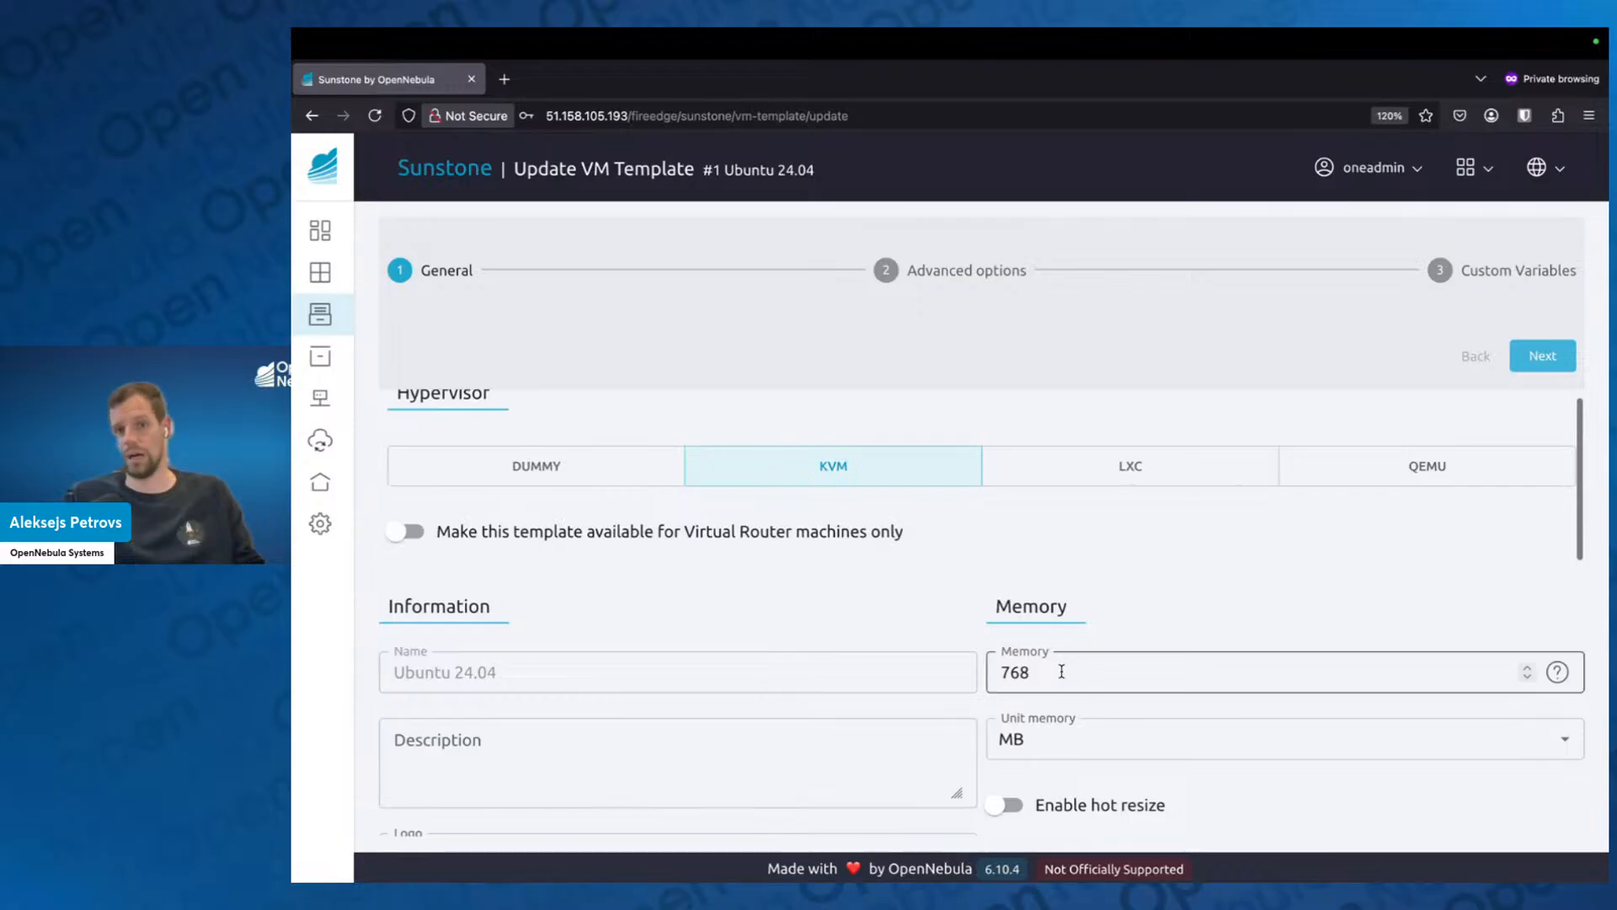
drag(1061, 671, 987, 671)
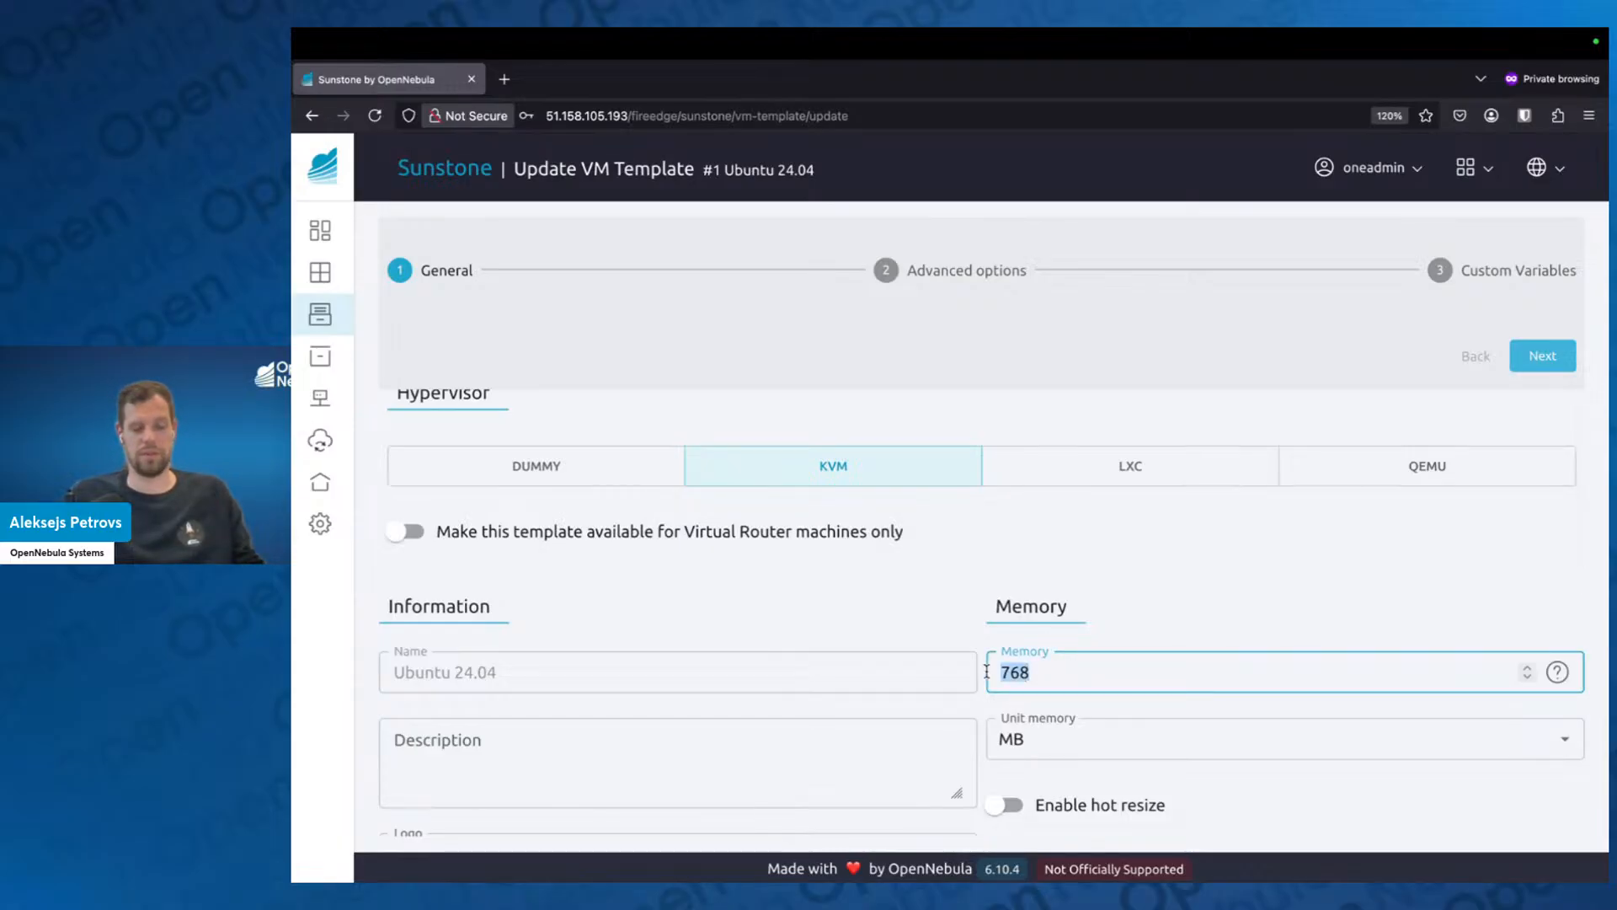
text(2048)
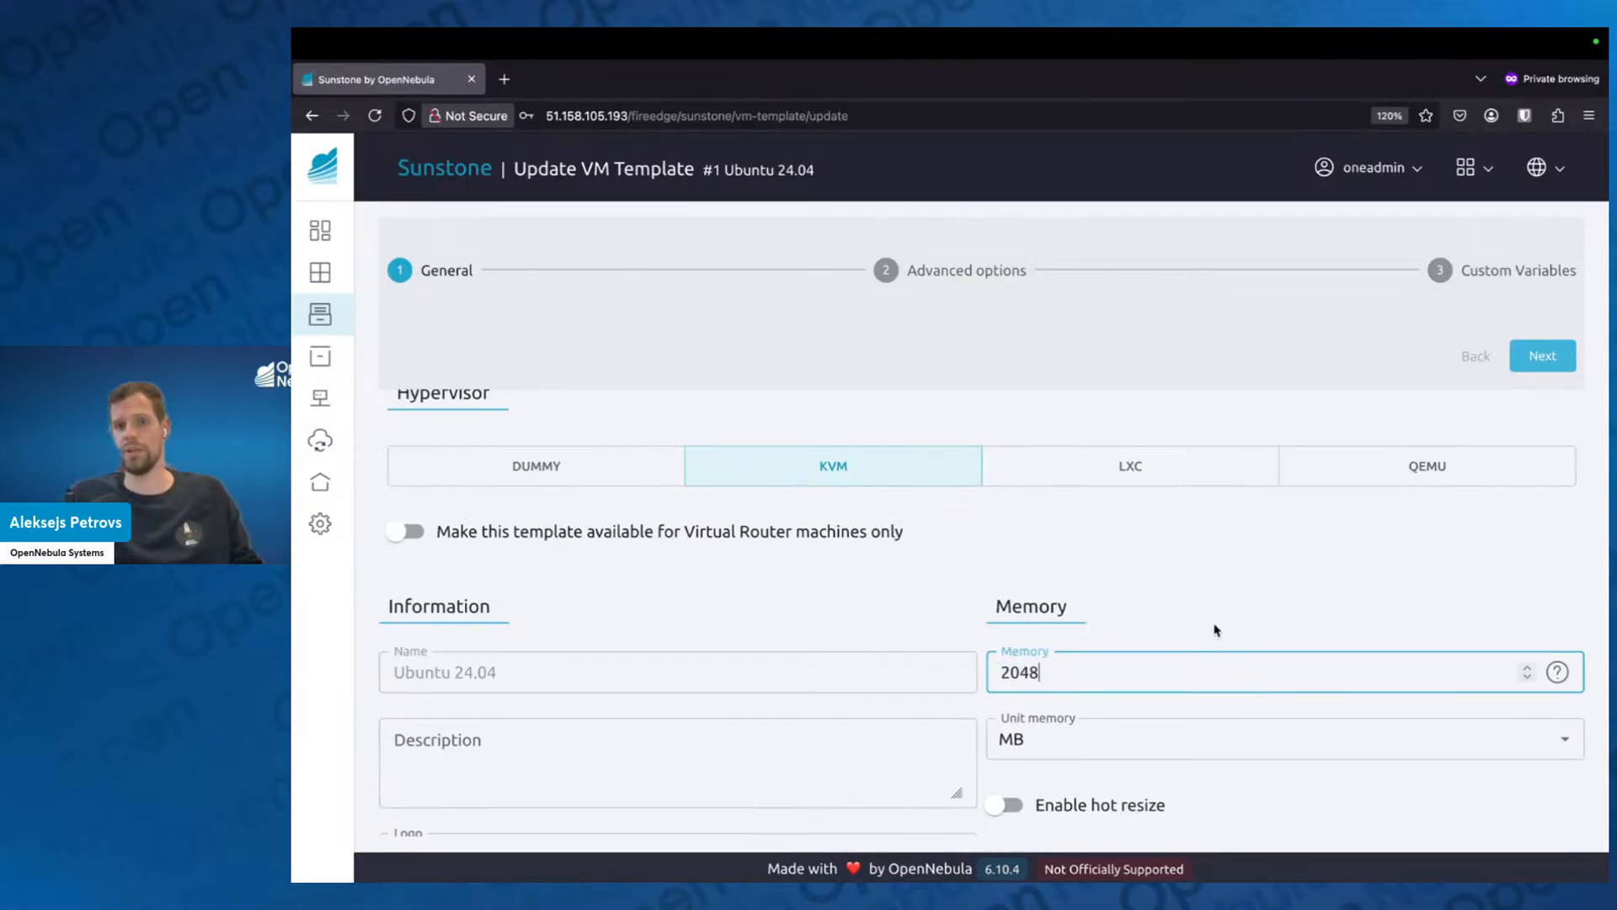
click(1216, 630)
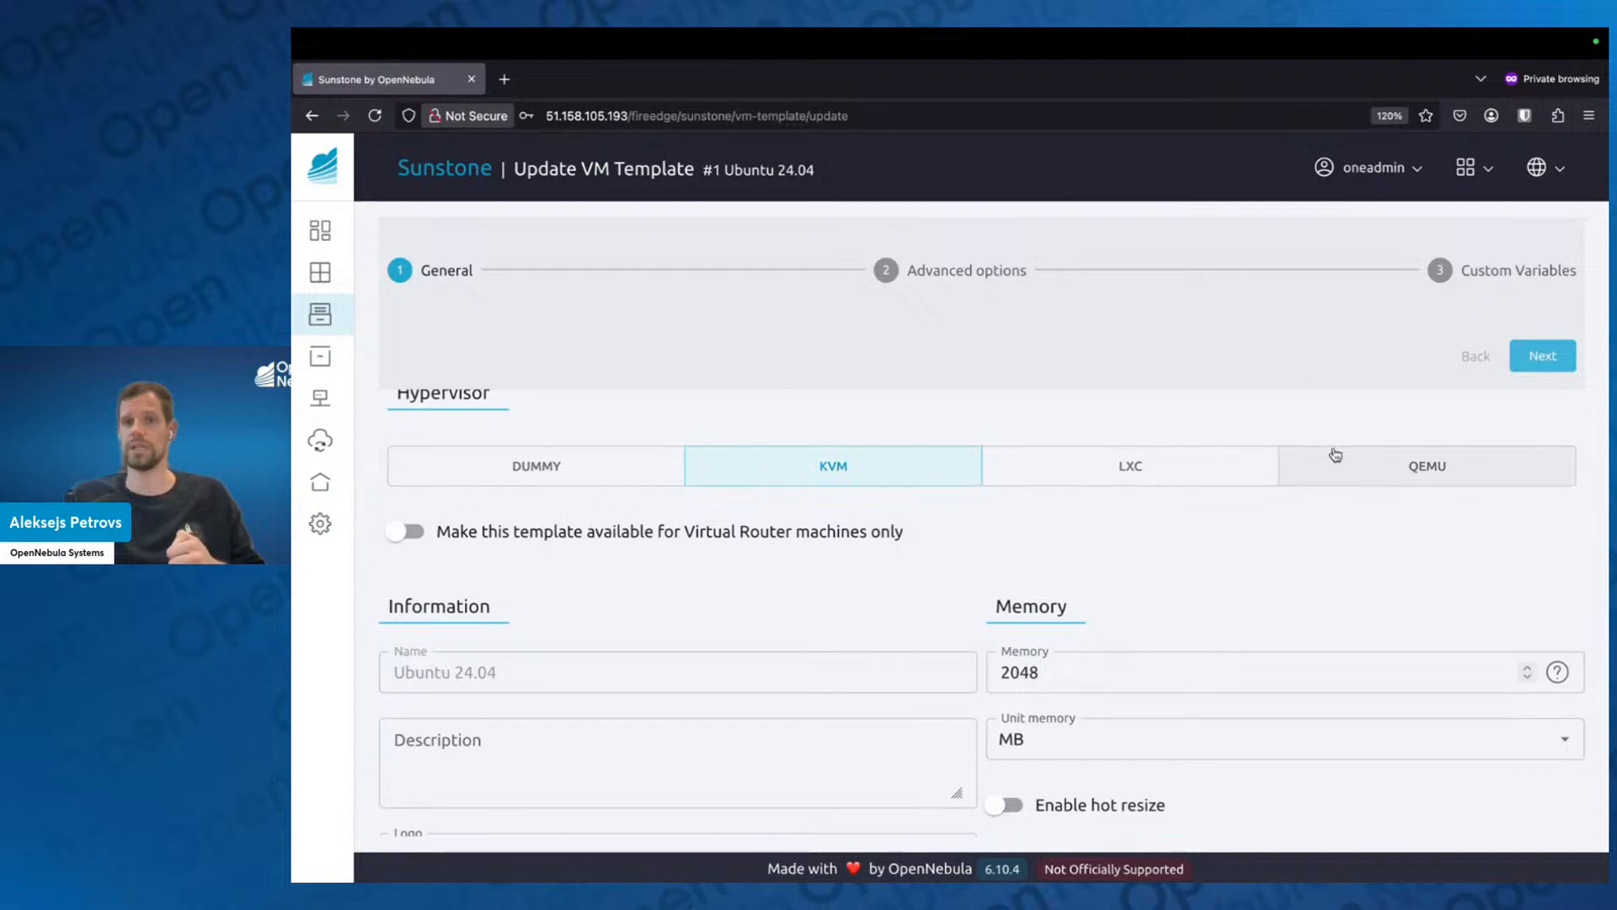
click(1545, 355)
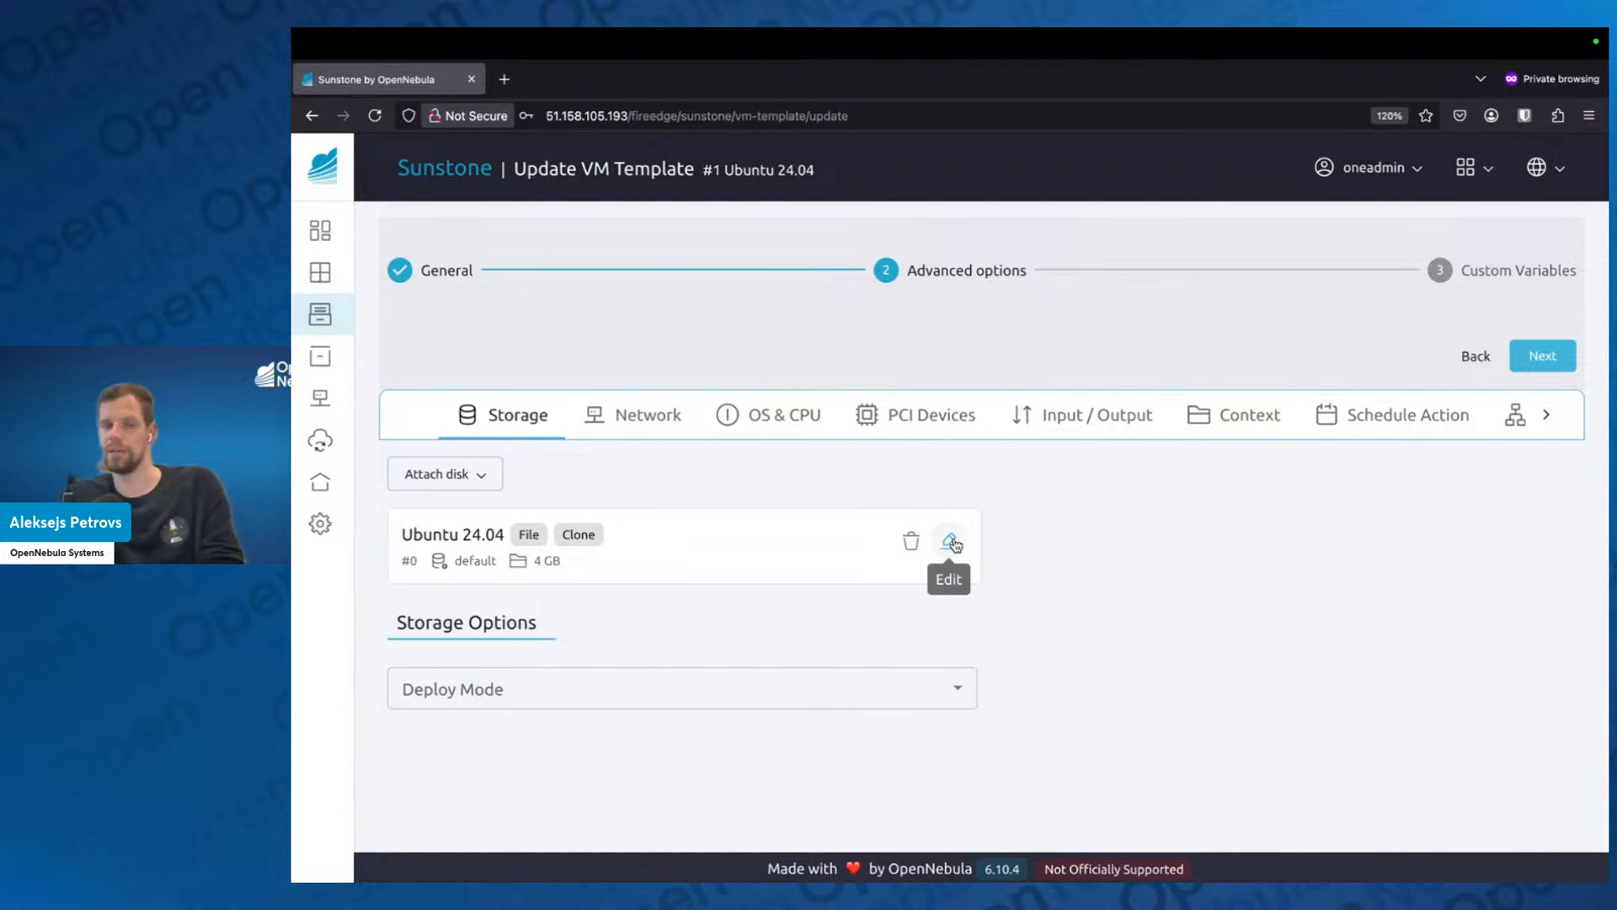
Edit the template's Ubuntu 24.04 disk, setting its size on instantiate to 20480, and finish the disk changes.
click(952, 542)
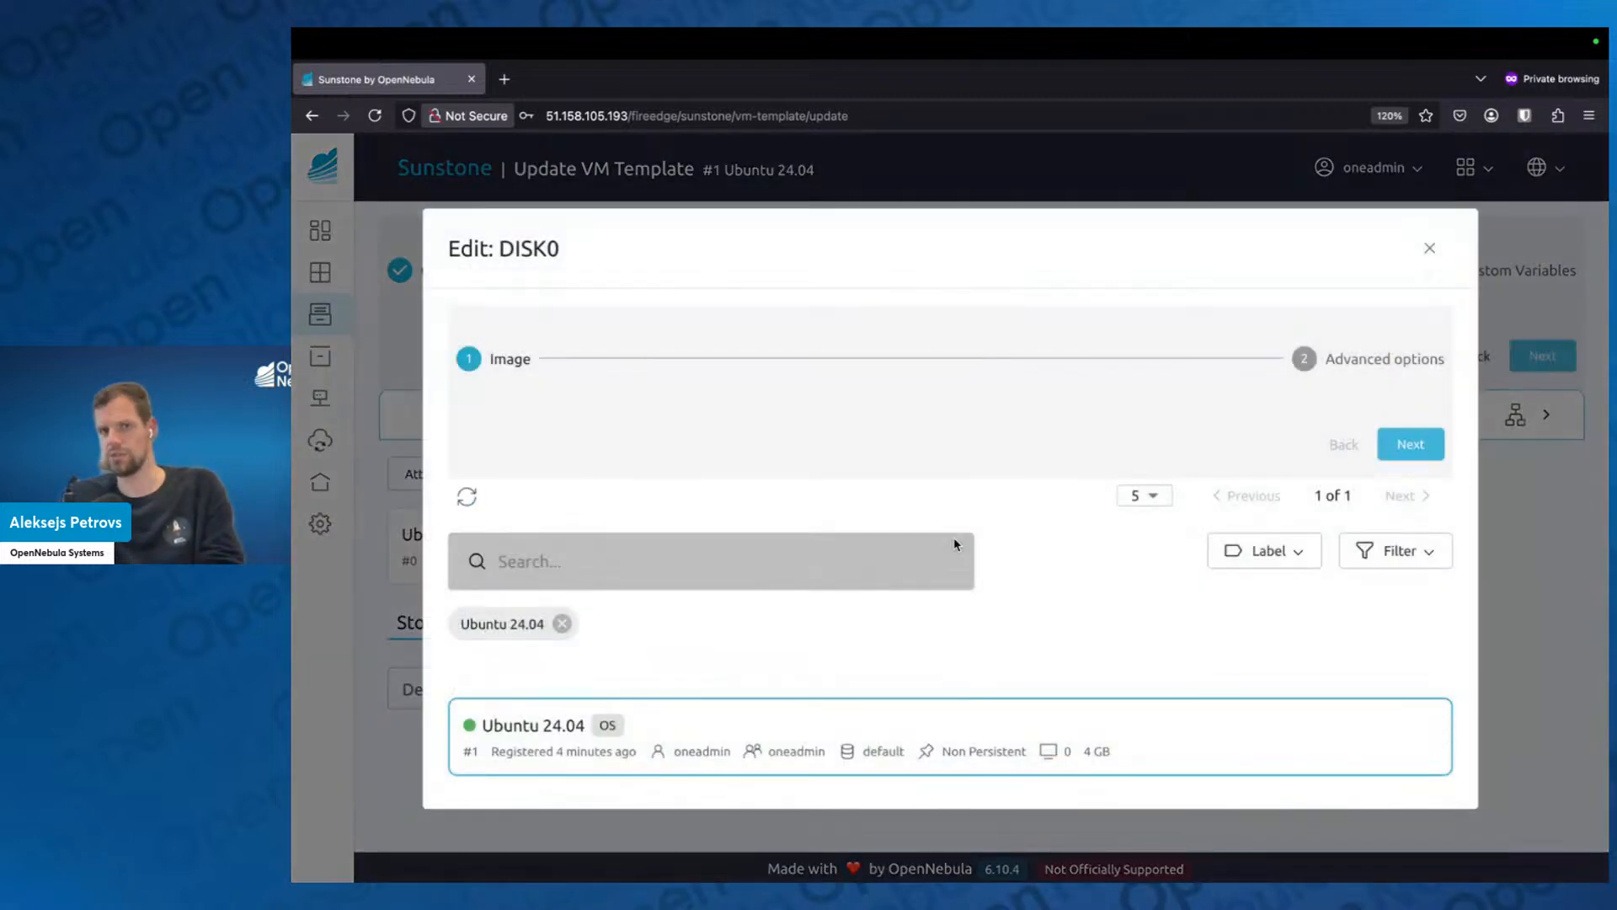
click(1422, 444)
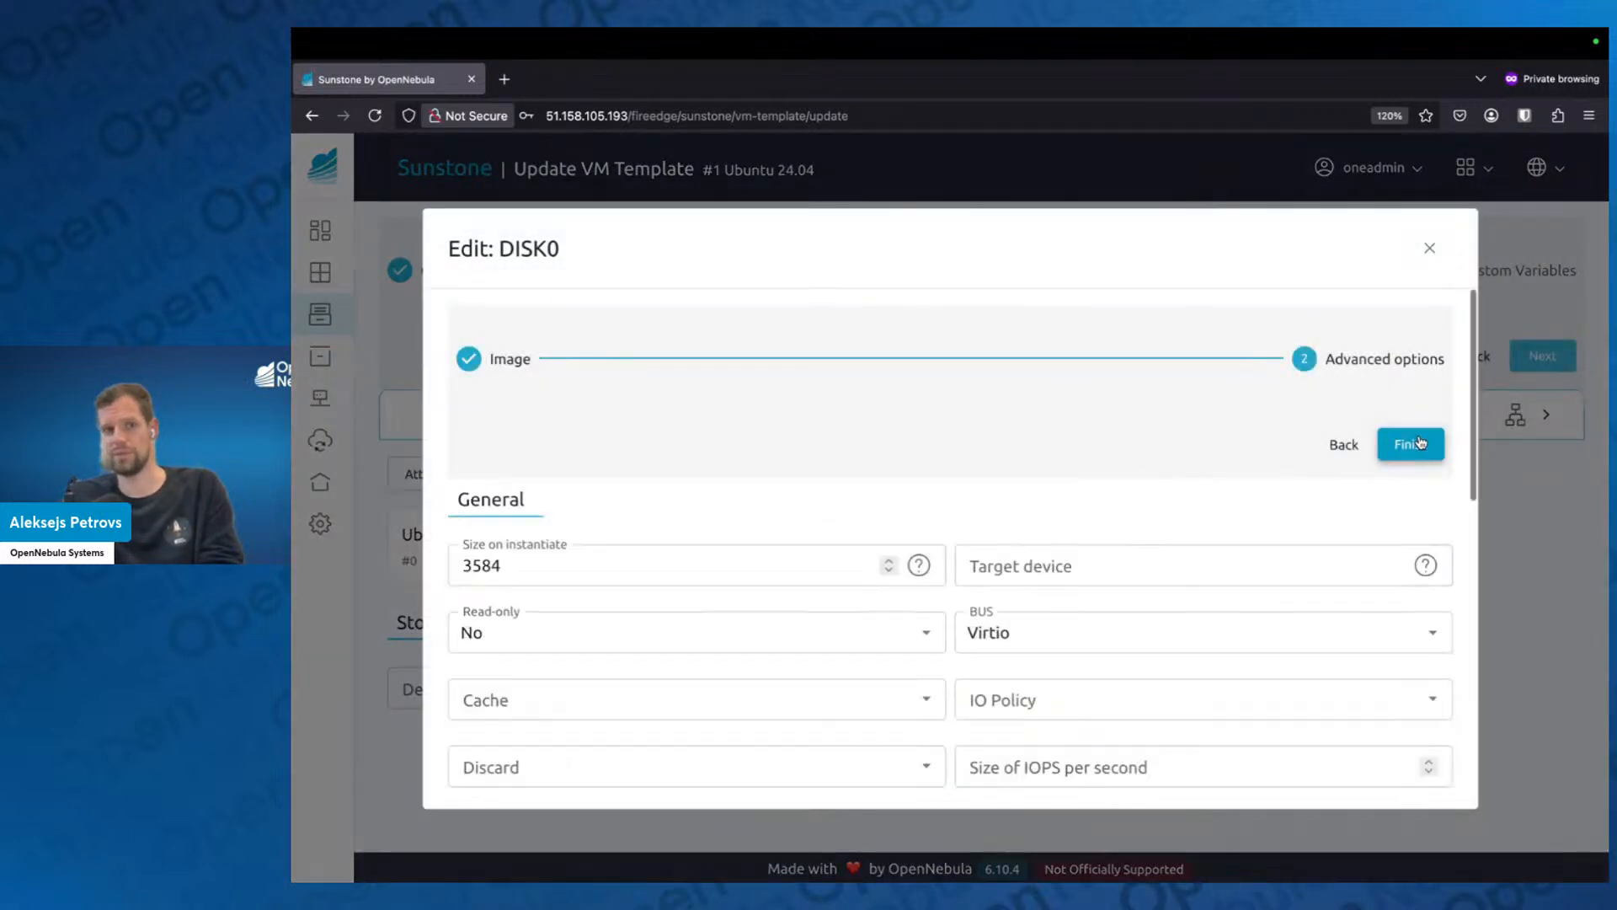
click(653, 571)
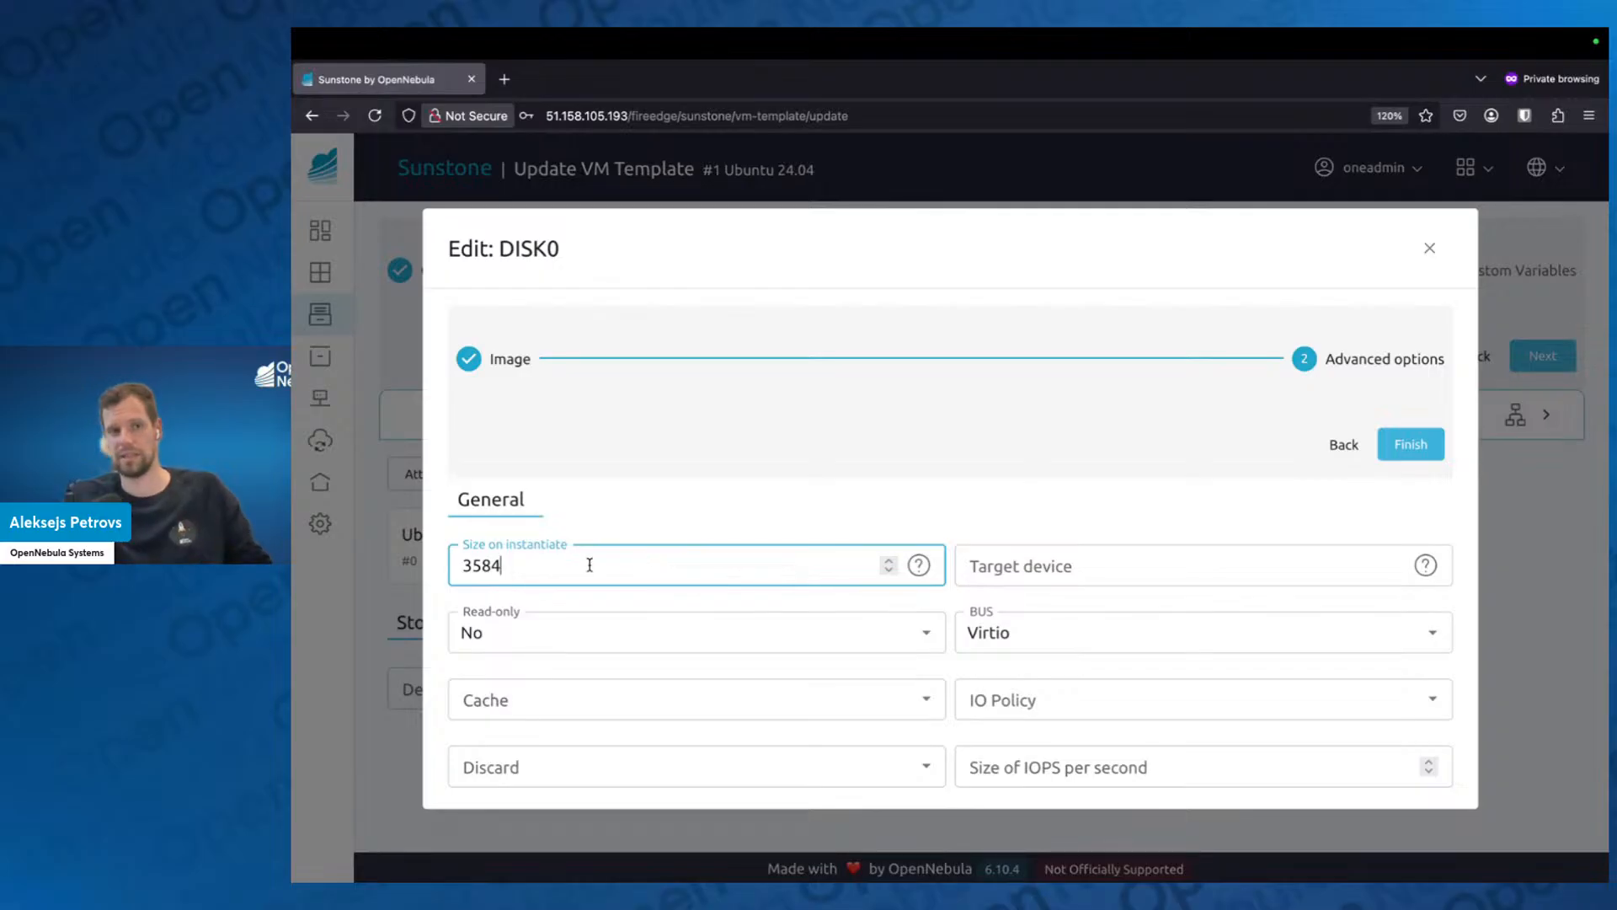
drag(589, 565, 452, 575)
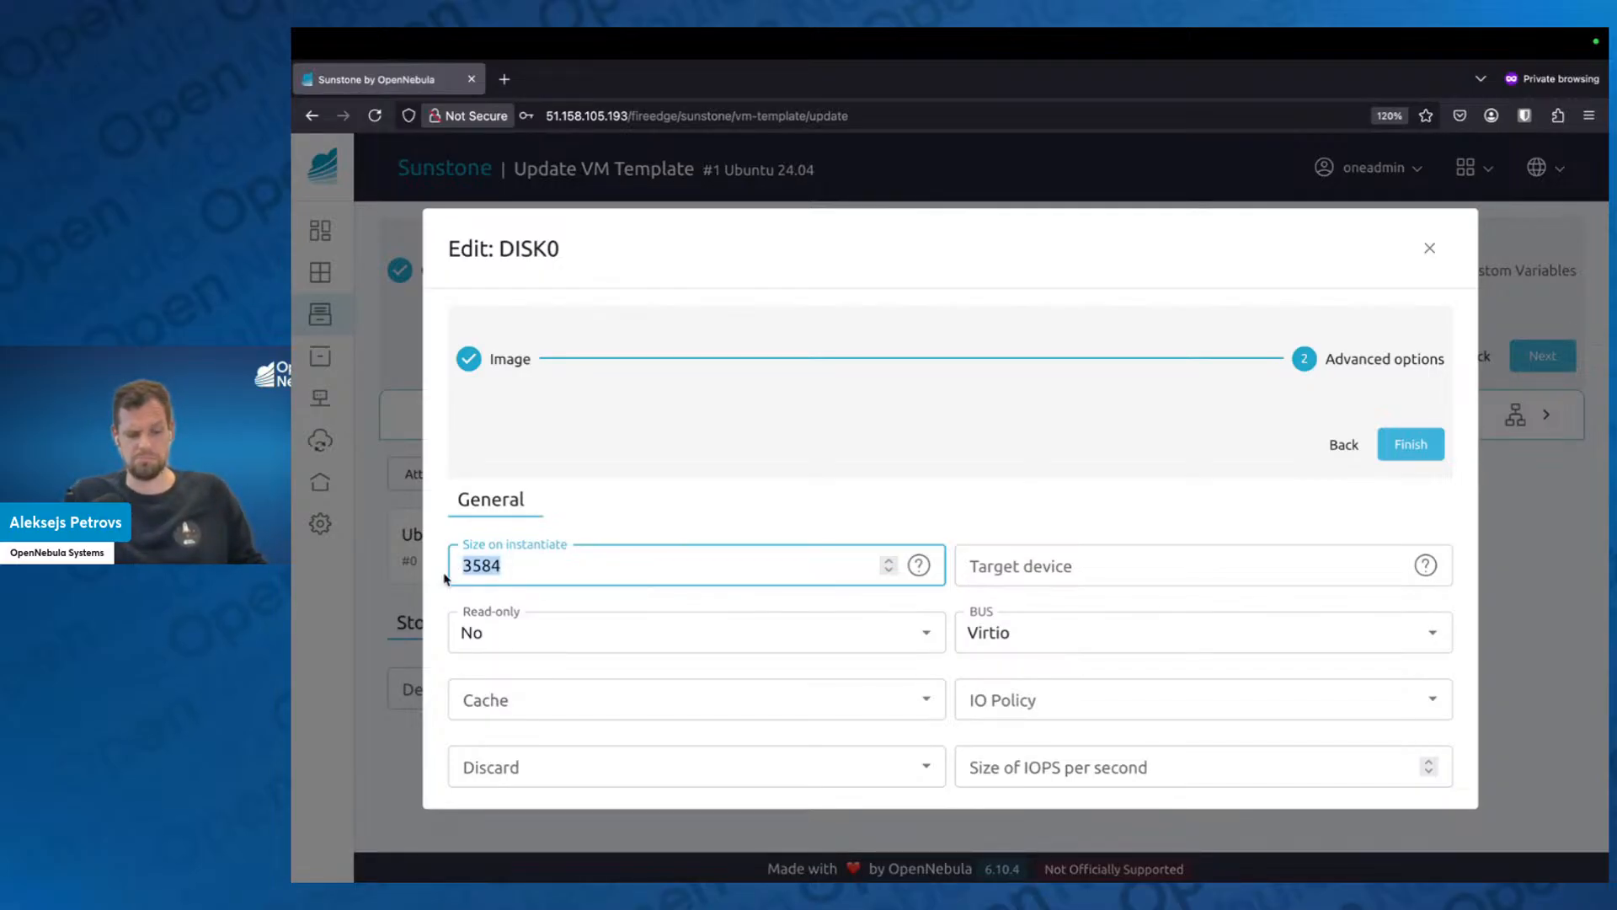
text(20480)
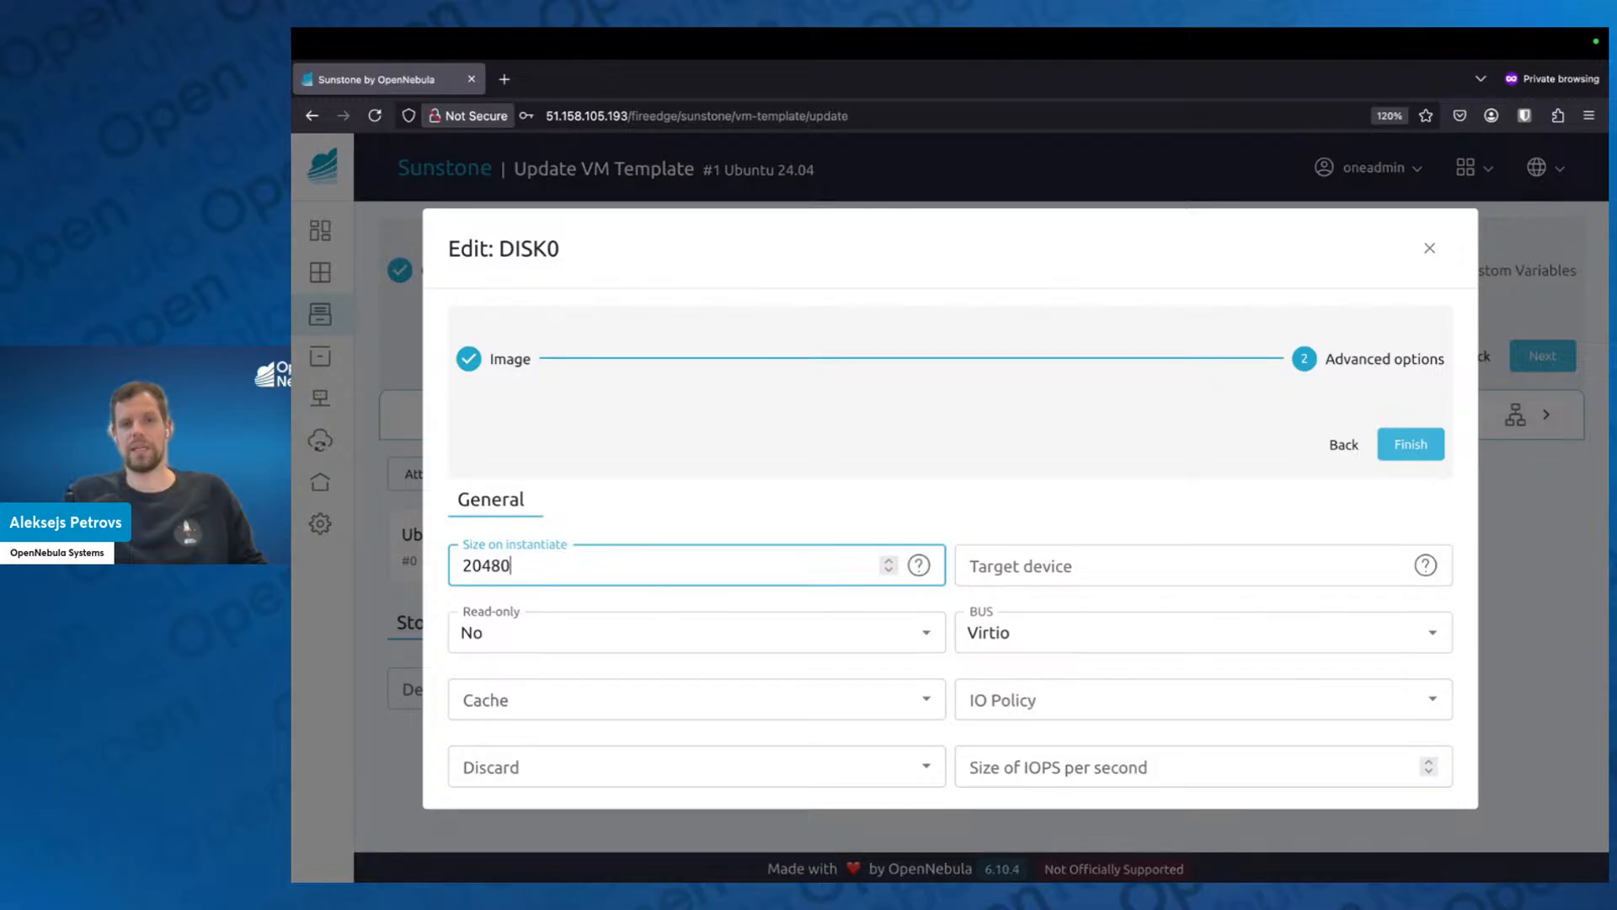
click(593, 508)
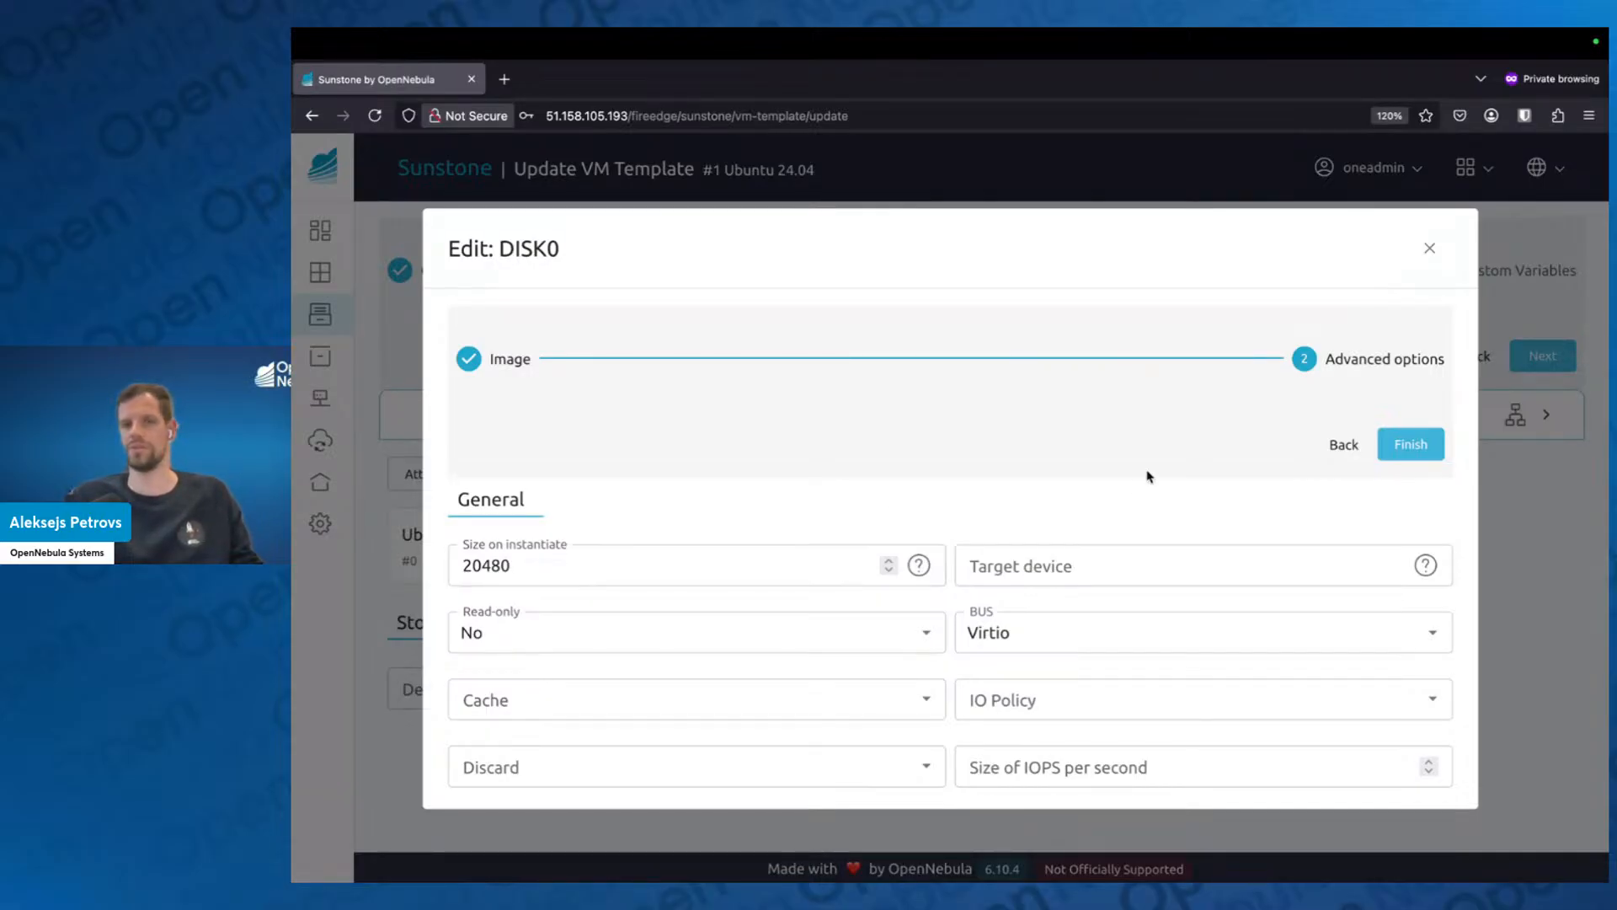
click(1409, 444)
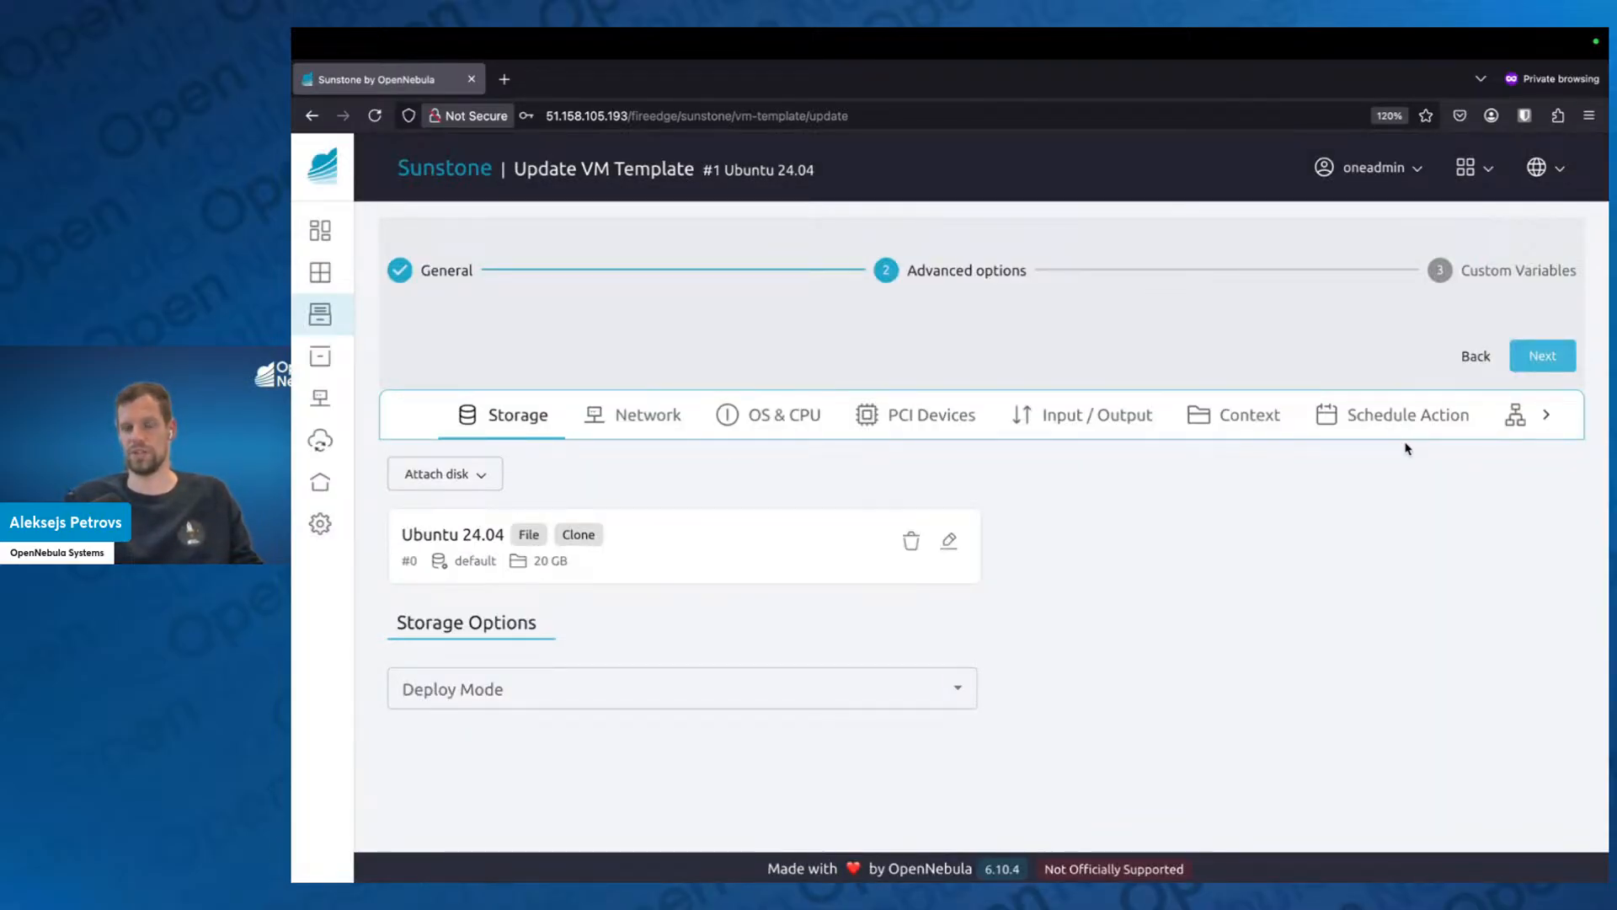
Attach a NIC on the vnet virtual network to the template and view its alias dialog without creating an alias.
click(648, 417)
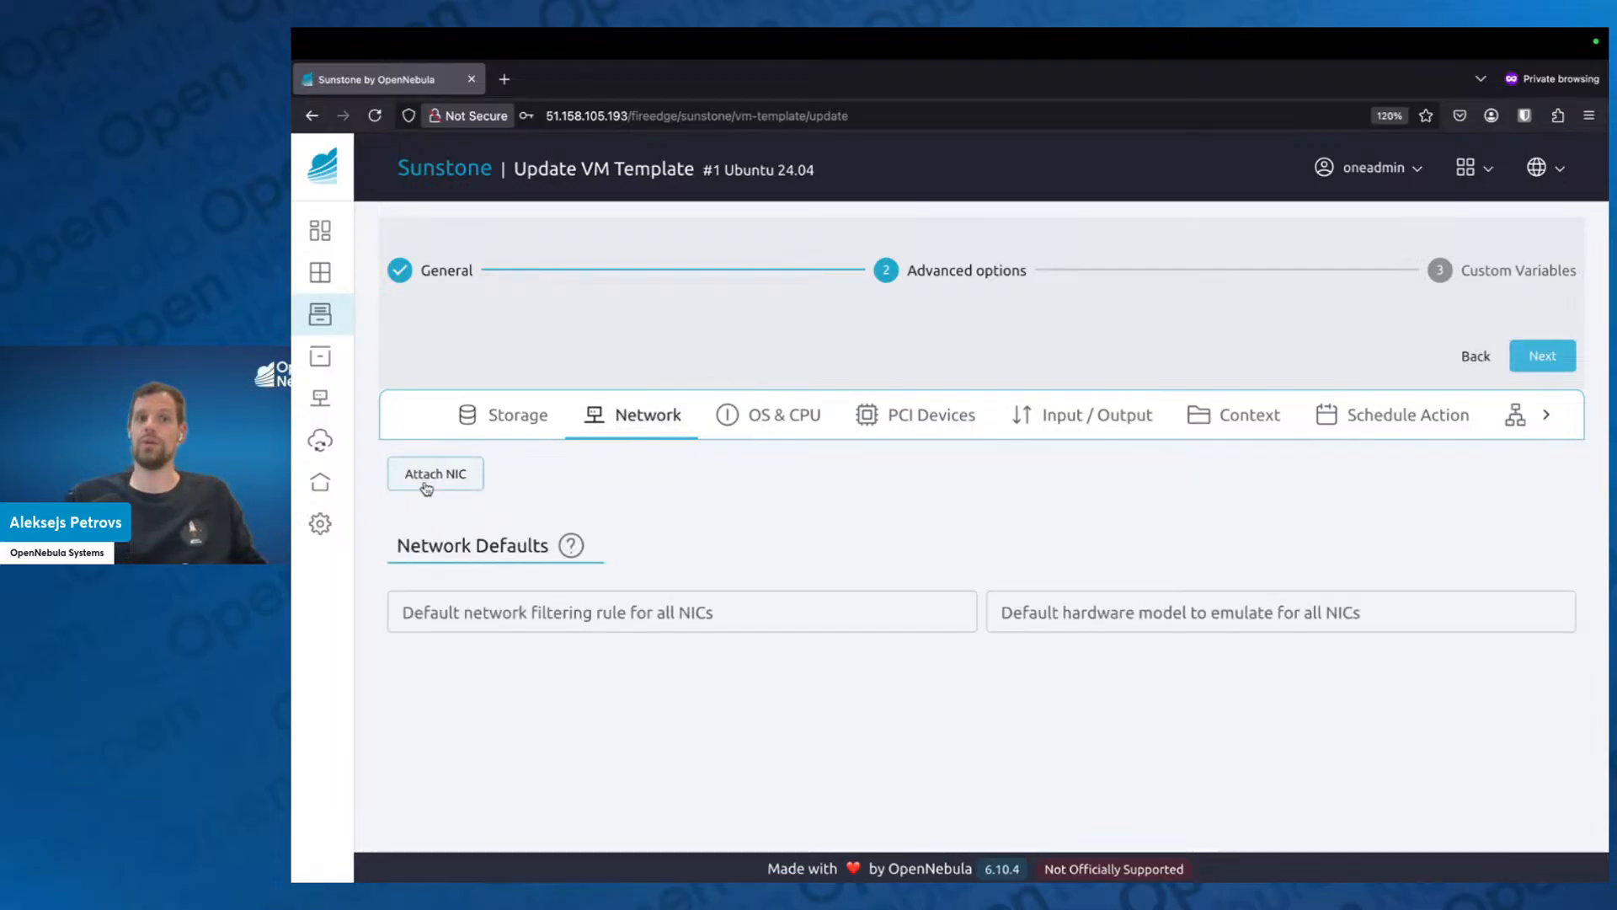
click(426, 476)
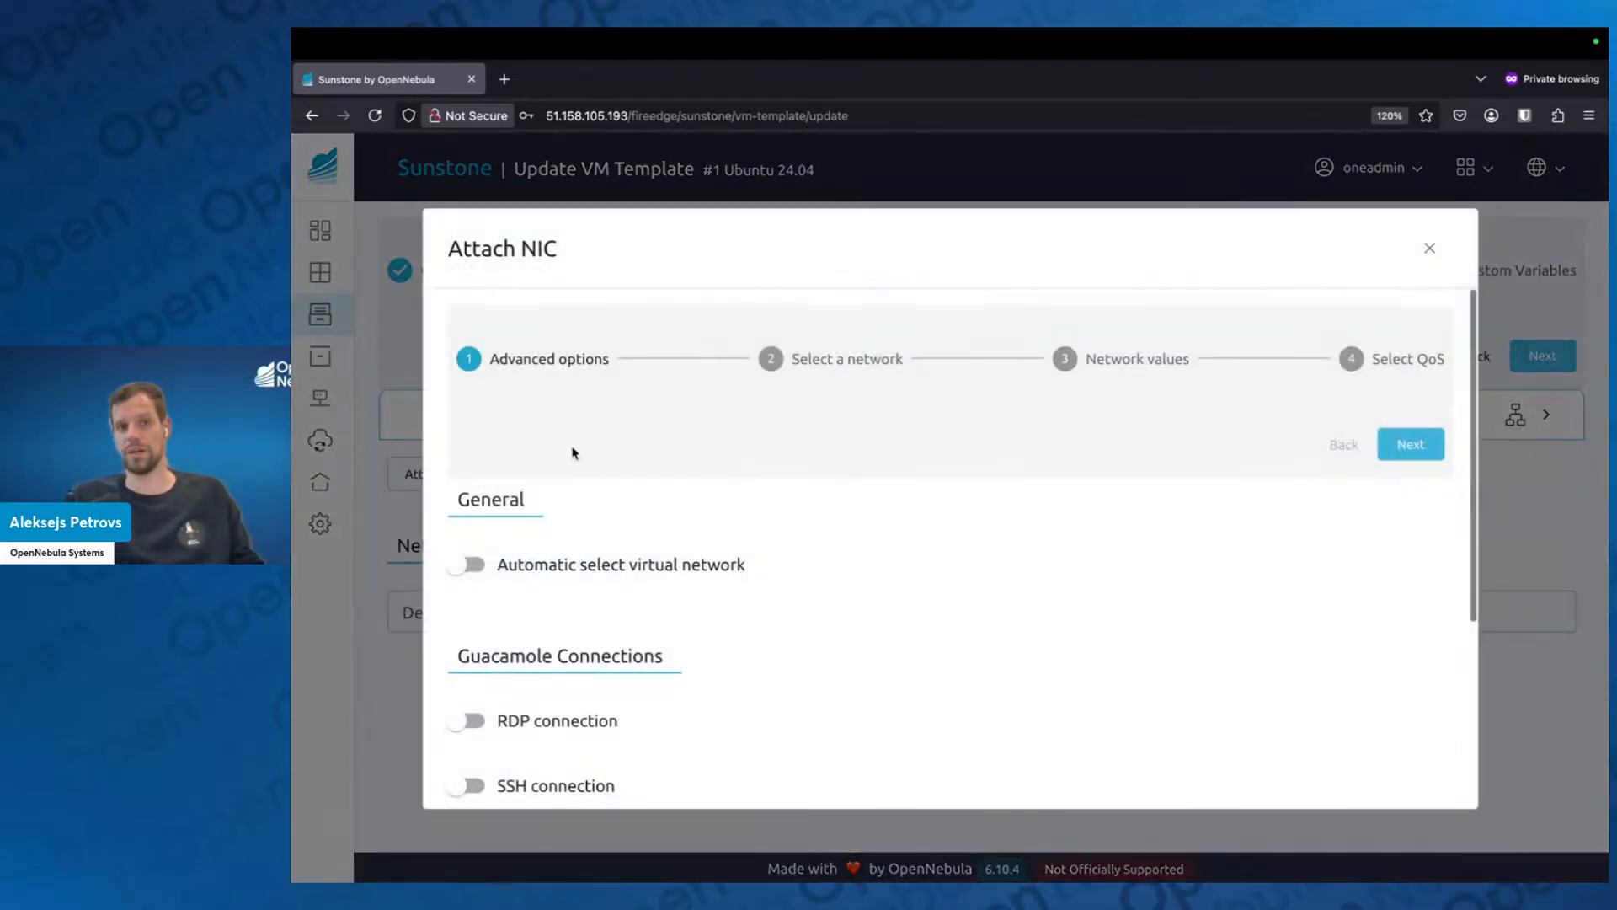
click(798, 367)
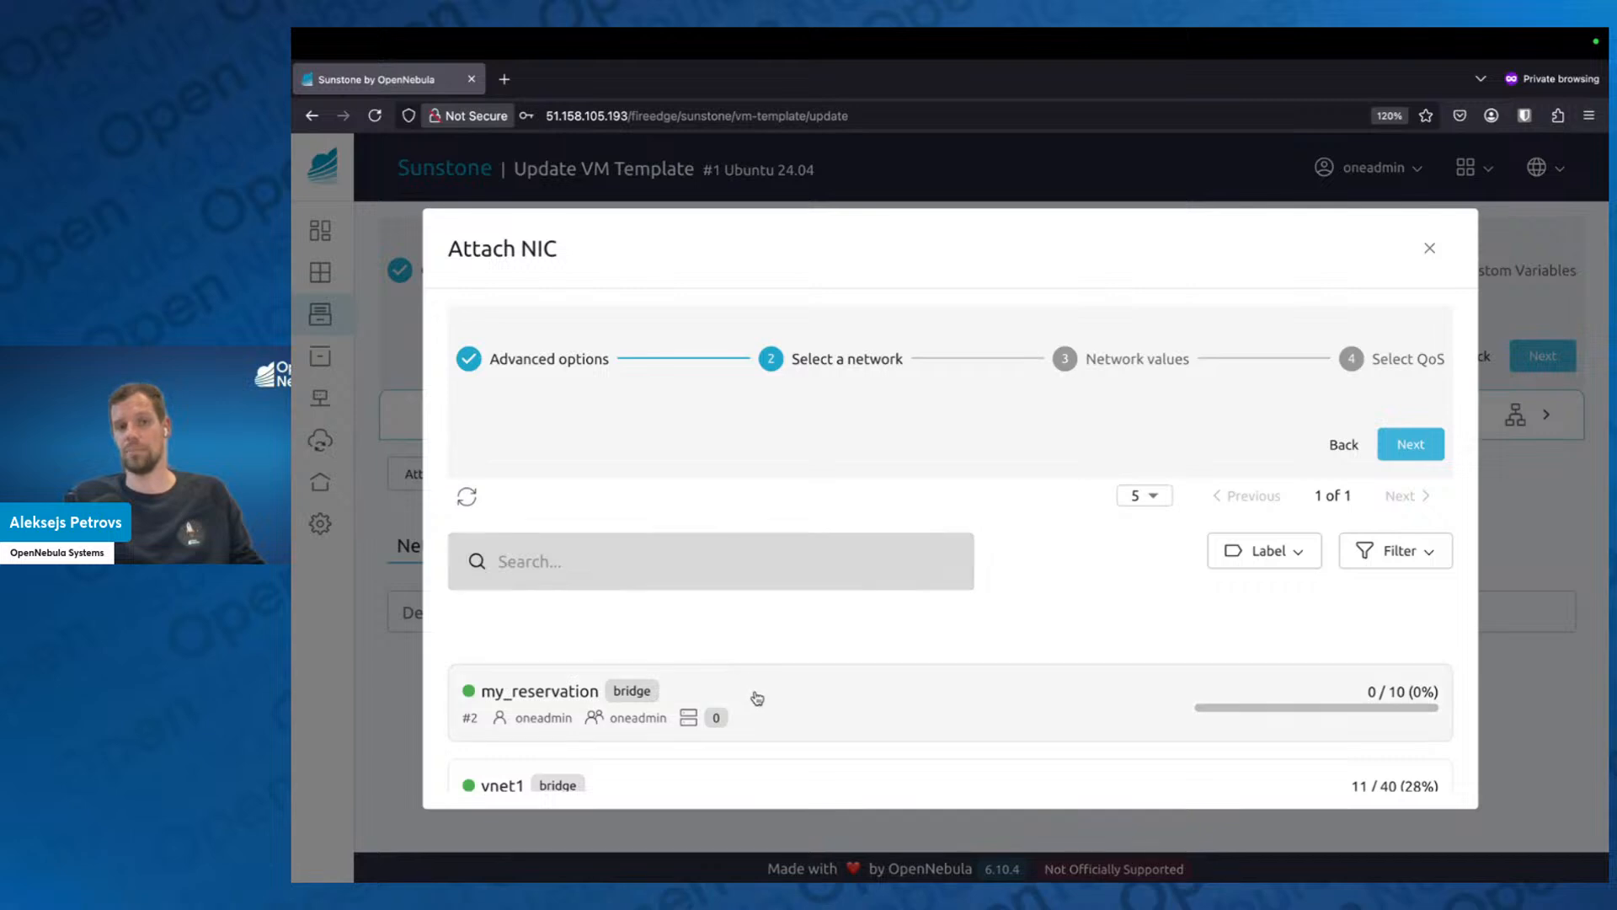
scroll(755, 697, down, 2)
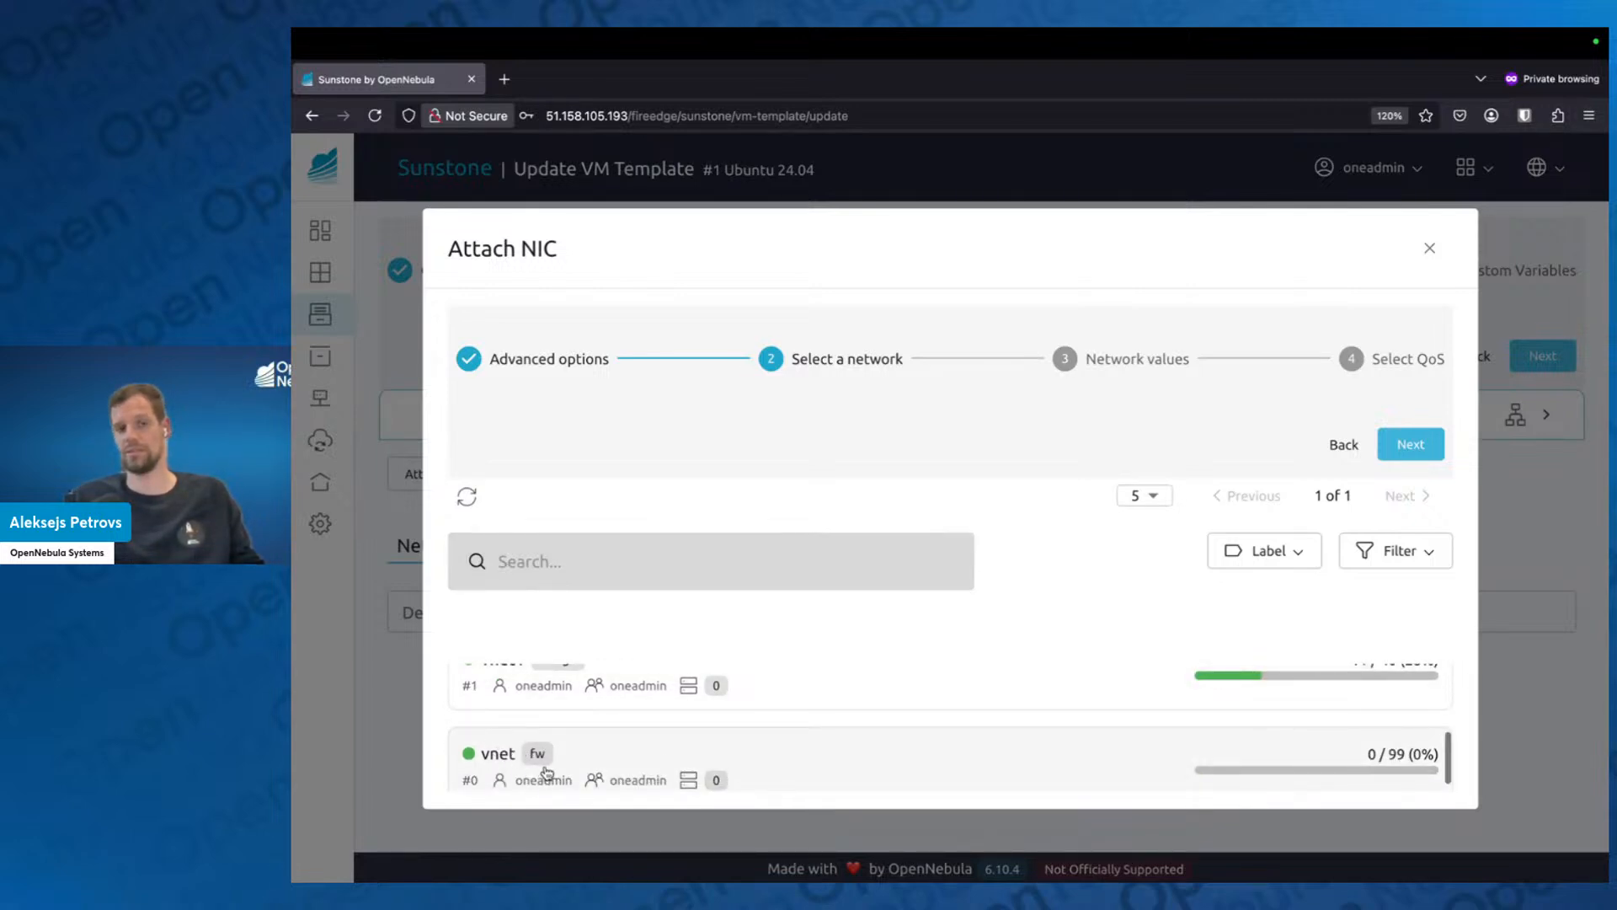
click(608, 762)
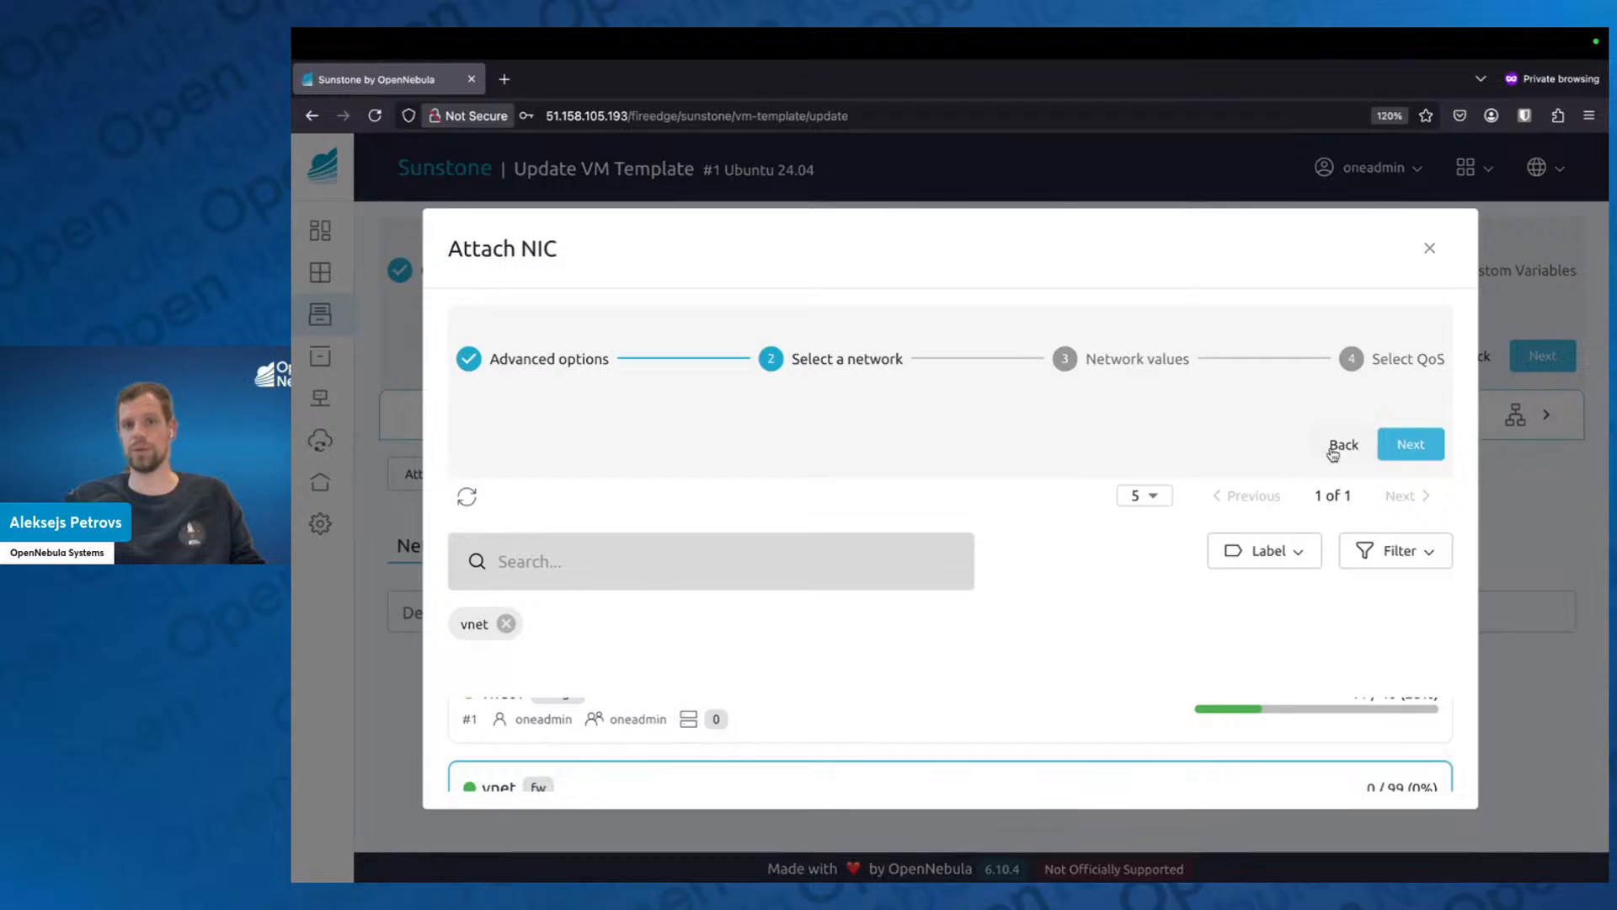
click(1436, 456)
click(1436, 455)
click(1432, 450)
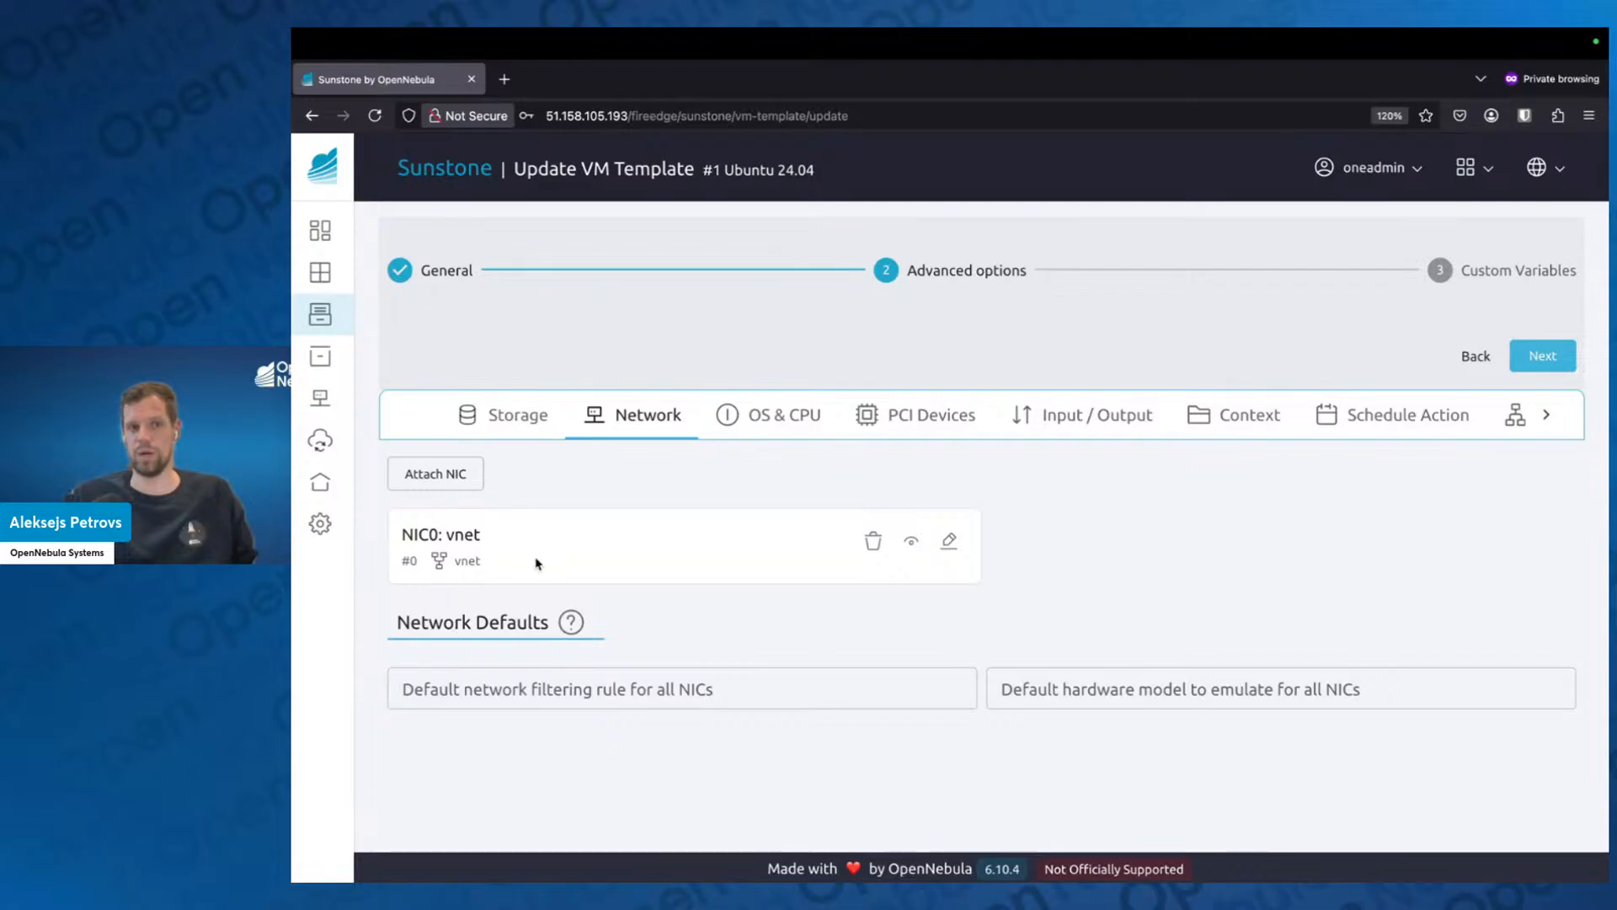
click(917, 535)
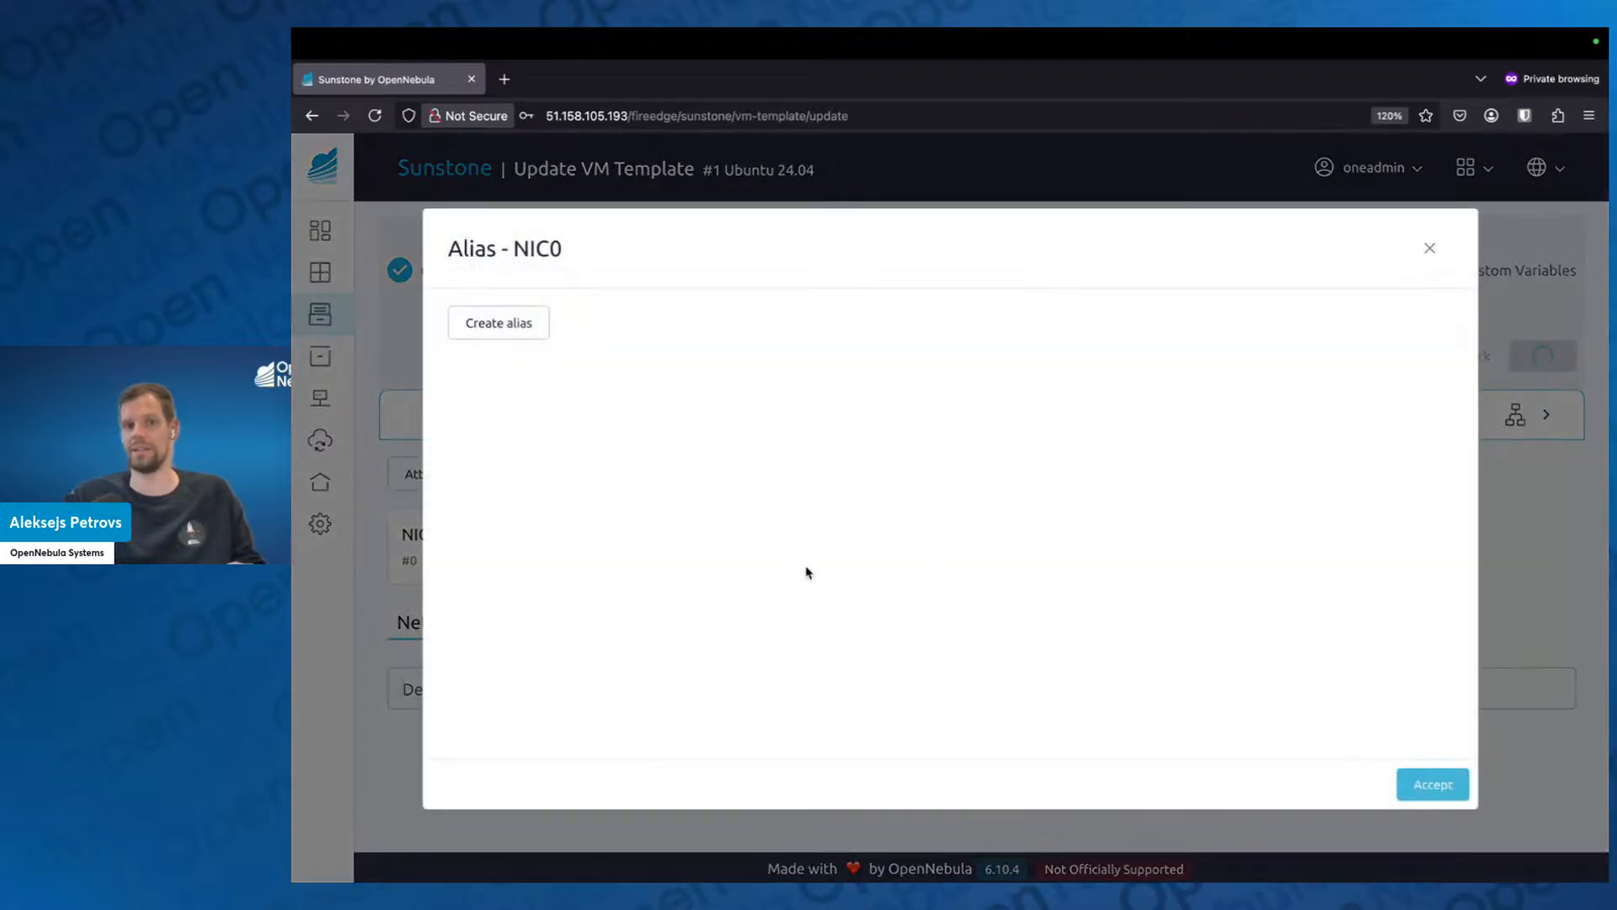
click(1426, 250)
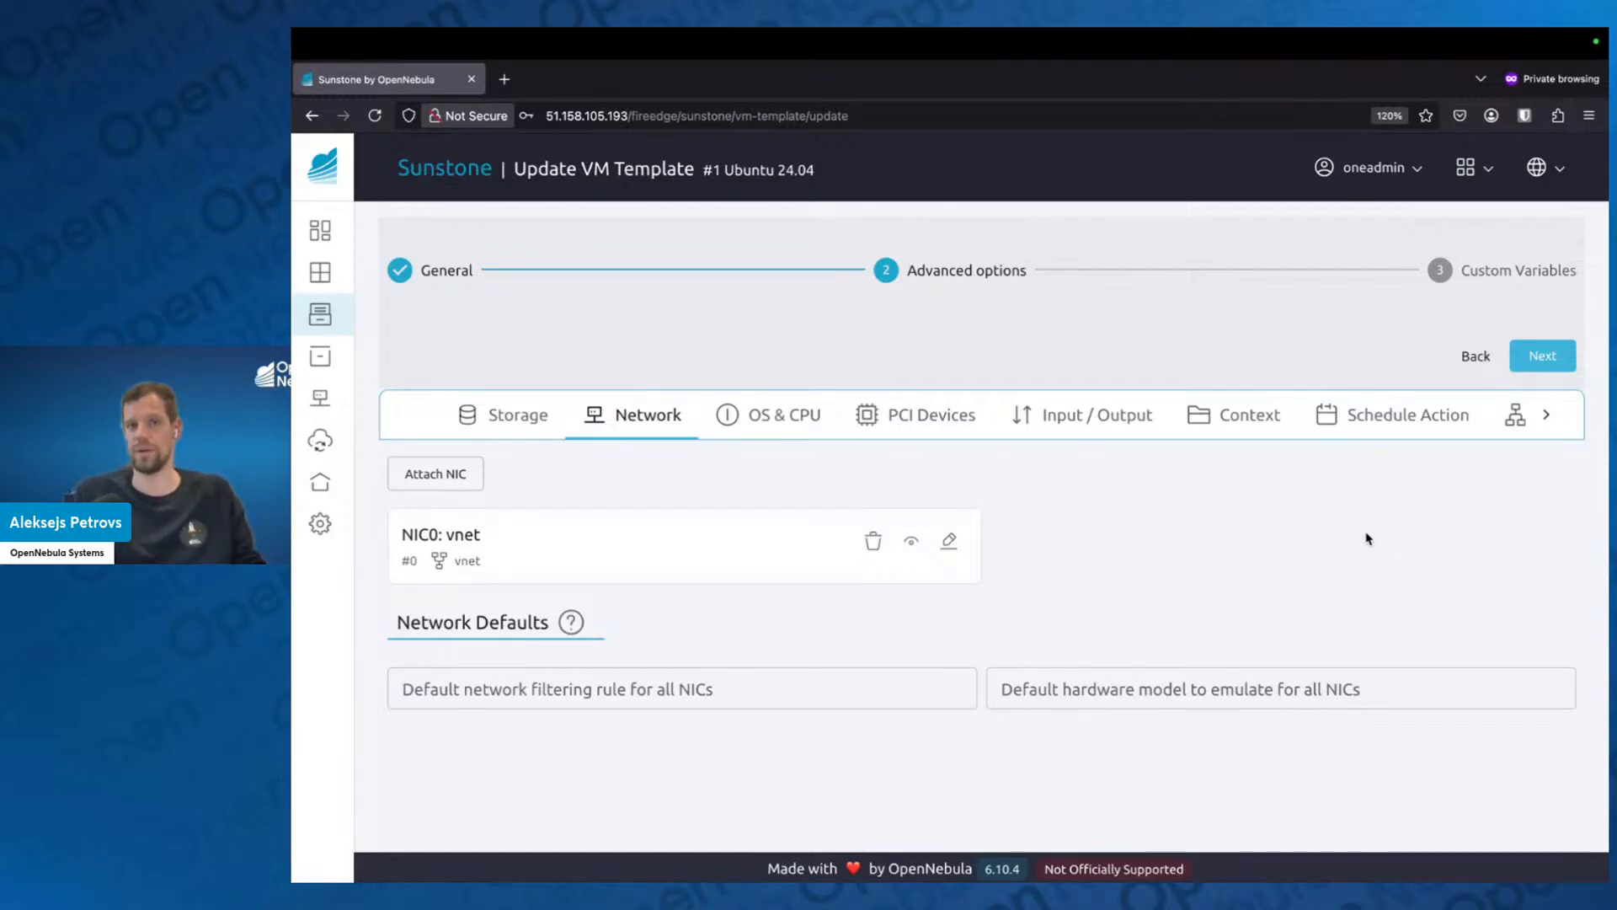
Review the template's OS & CPU options, including boot order, CPU model and kernel, and view its PCI device settings.
click(794, 426)
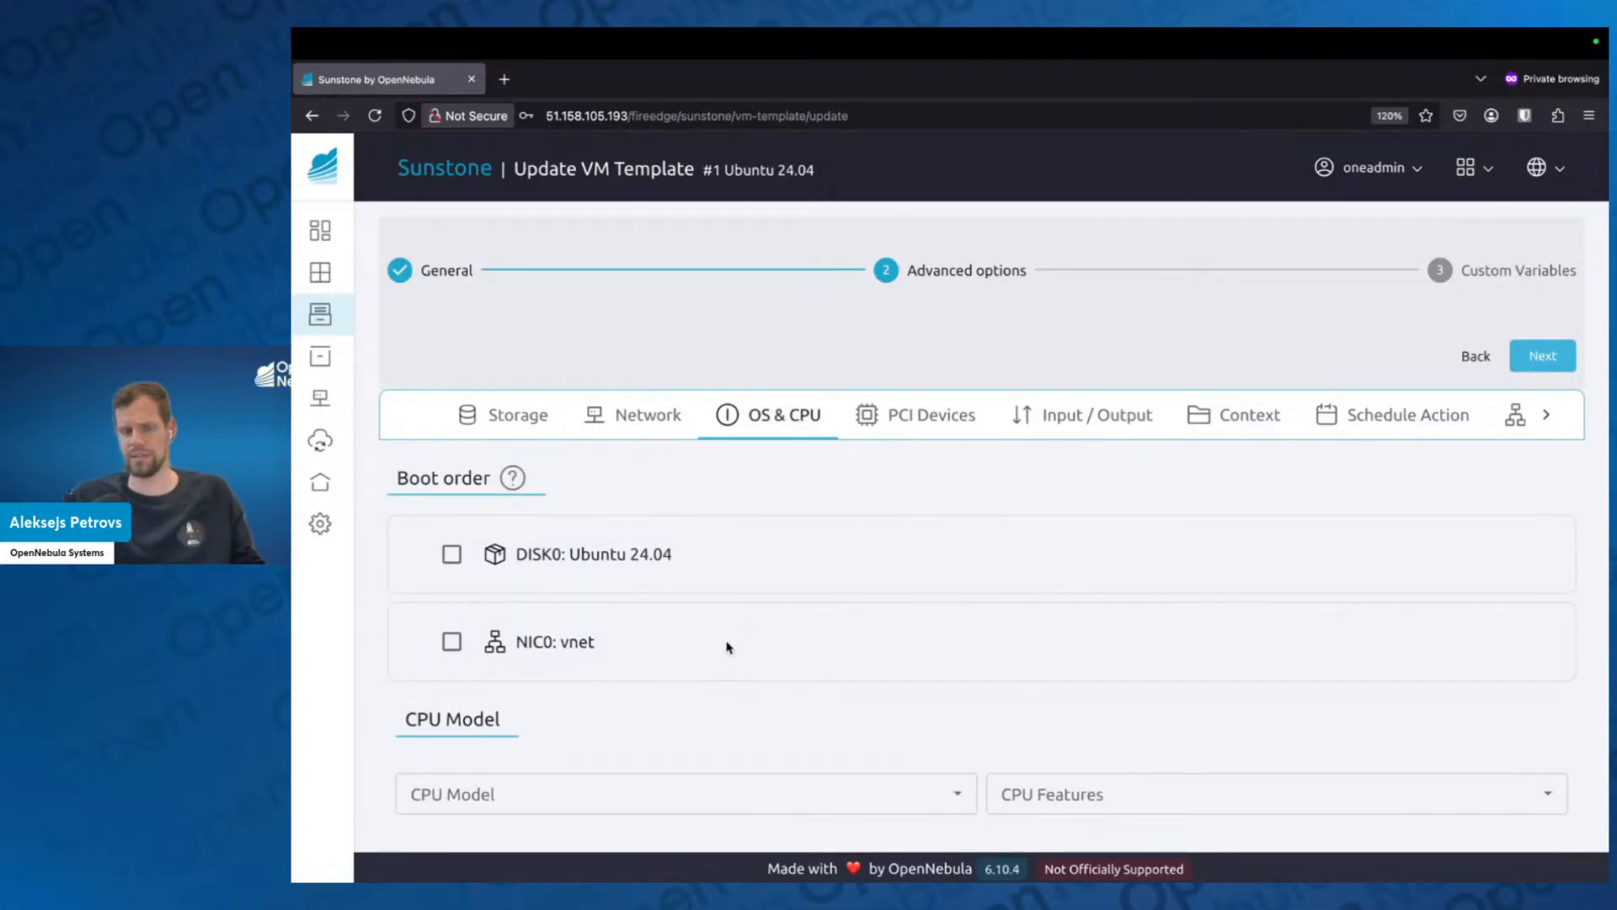
scroll(730, 653, down, 3)
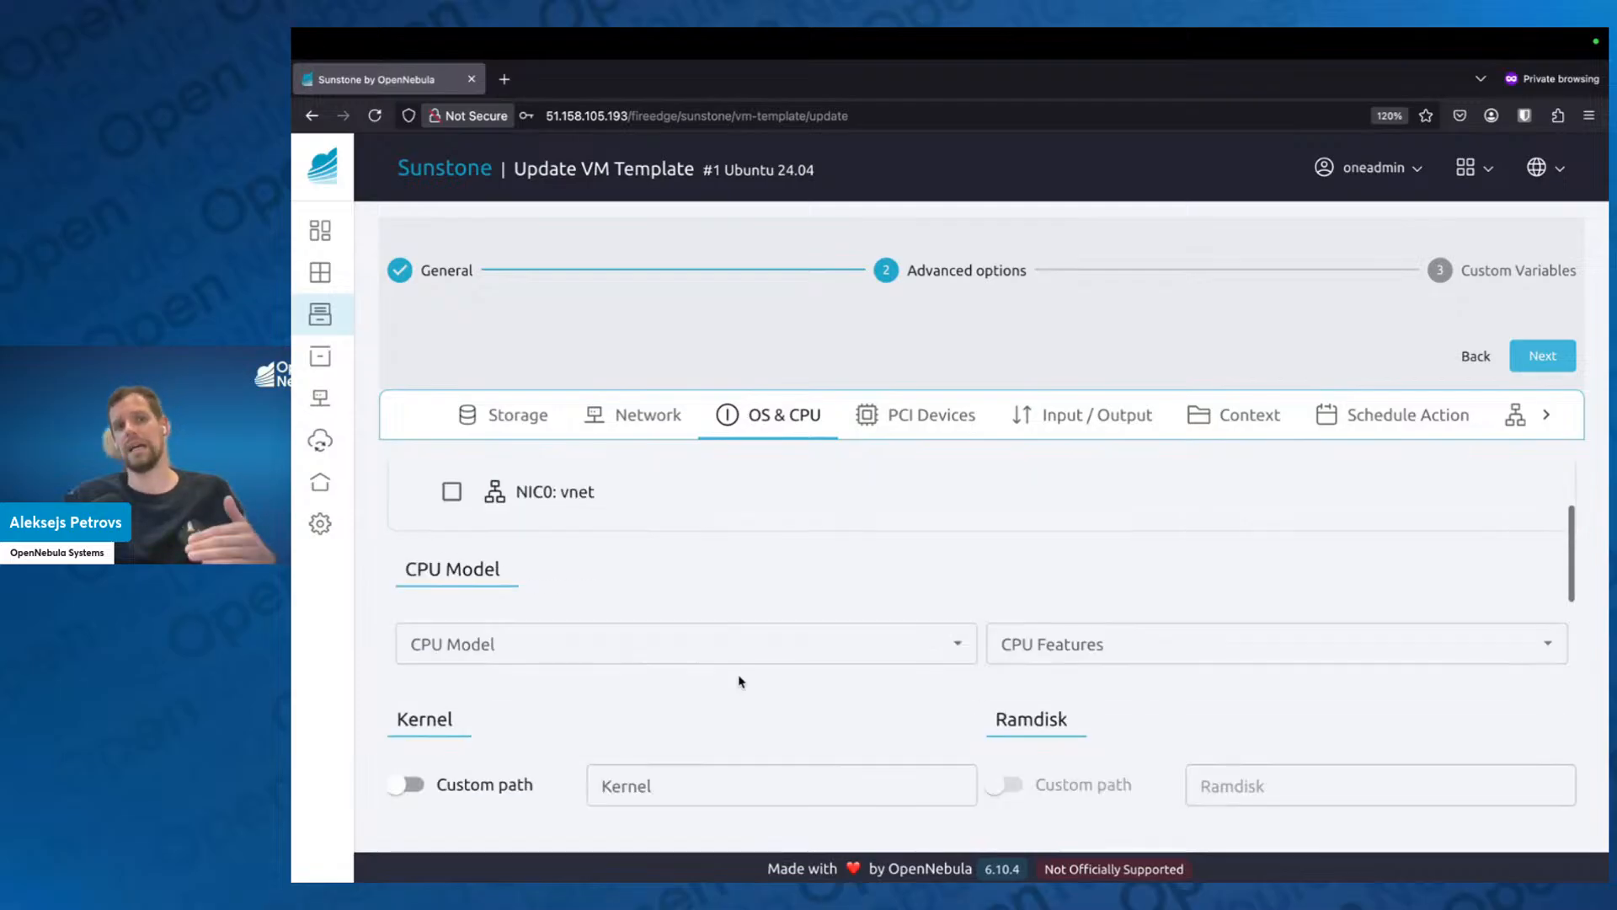
scroll(736, 674, down, 1)
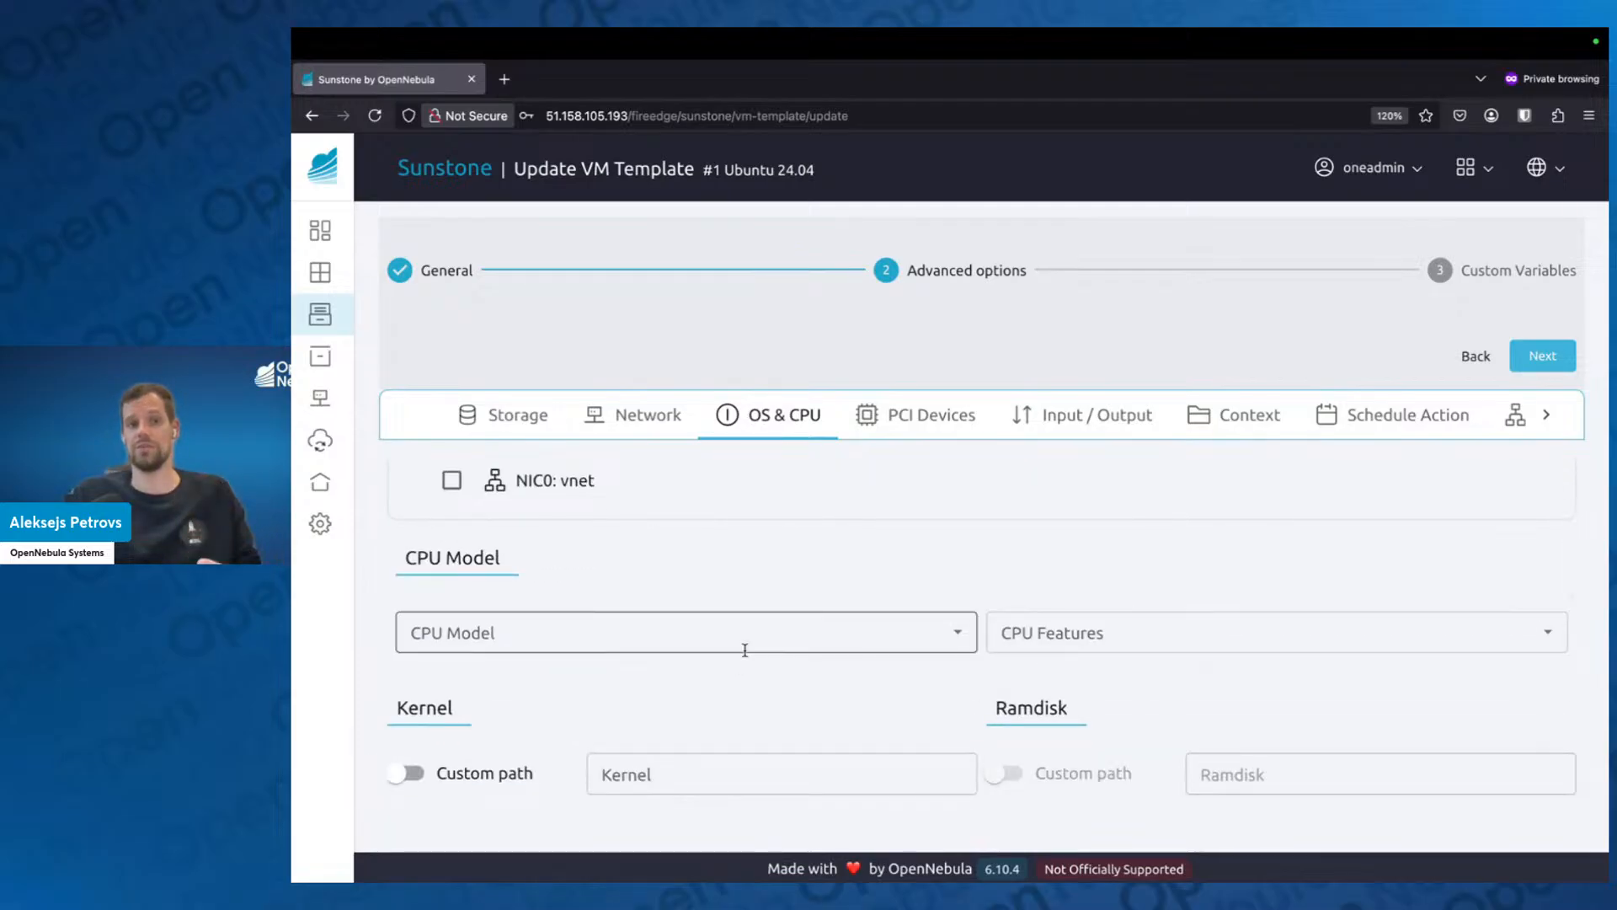
scroll(736, 653, down, 2)
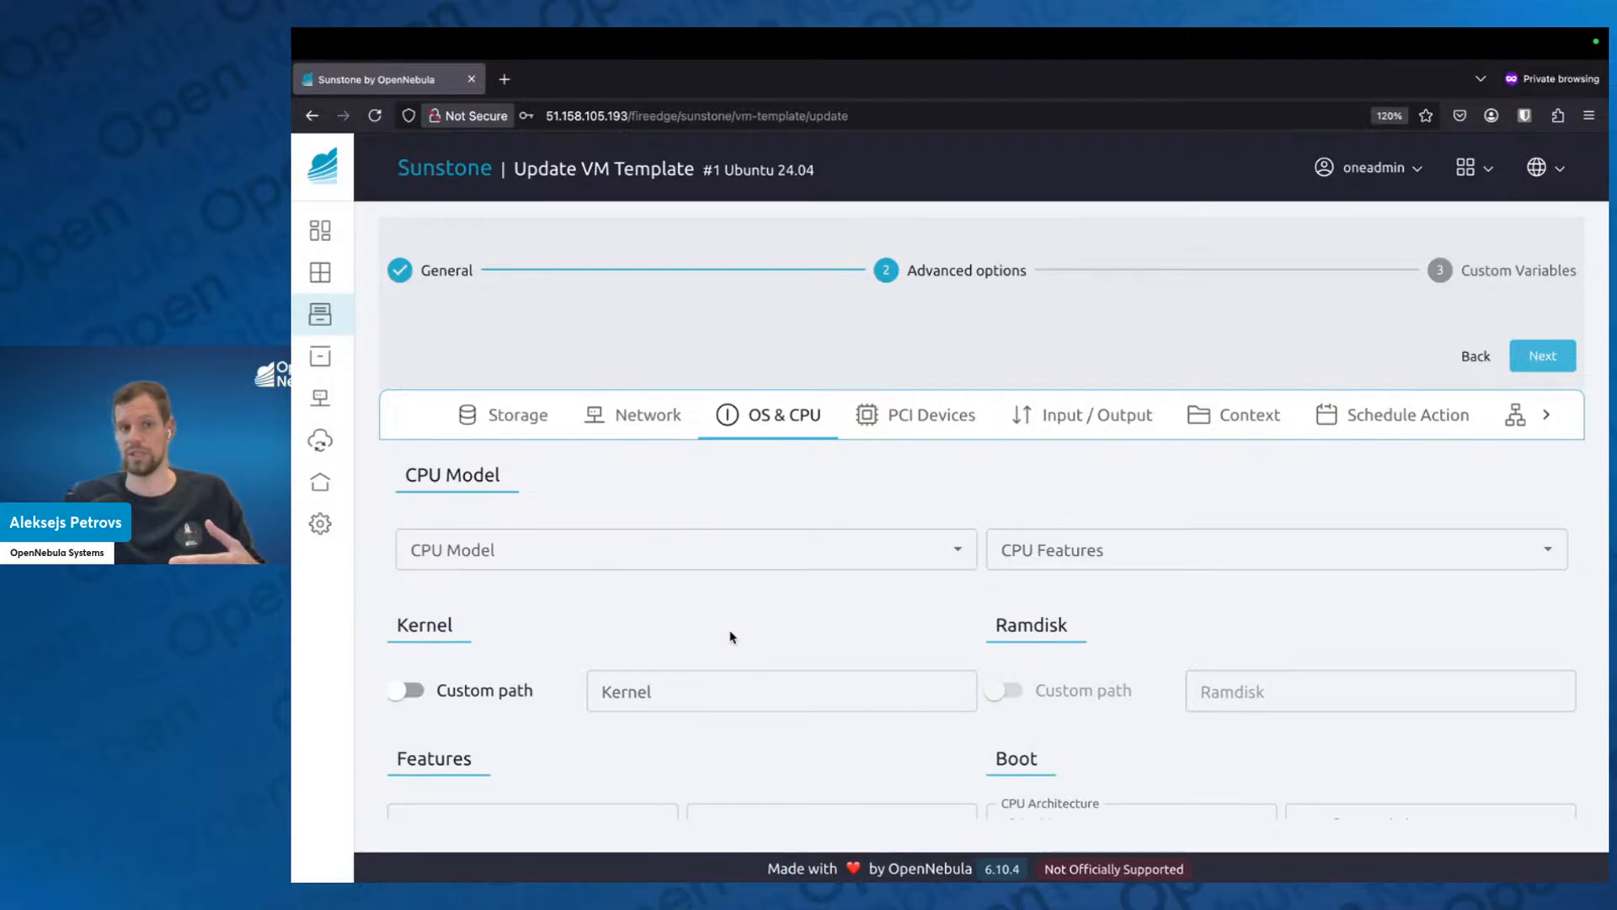
scroll(842, 572, up, 2)
click(943, 425)
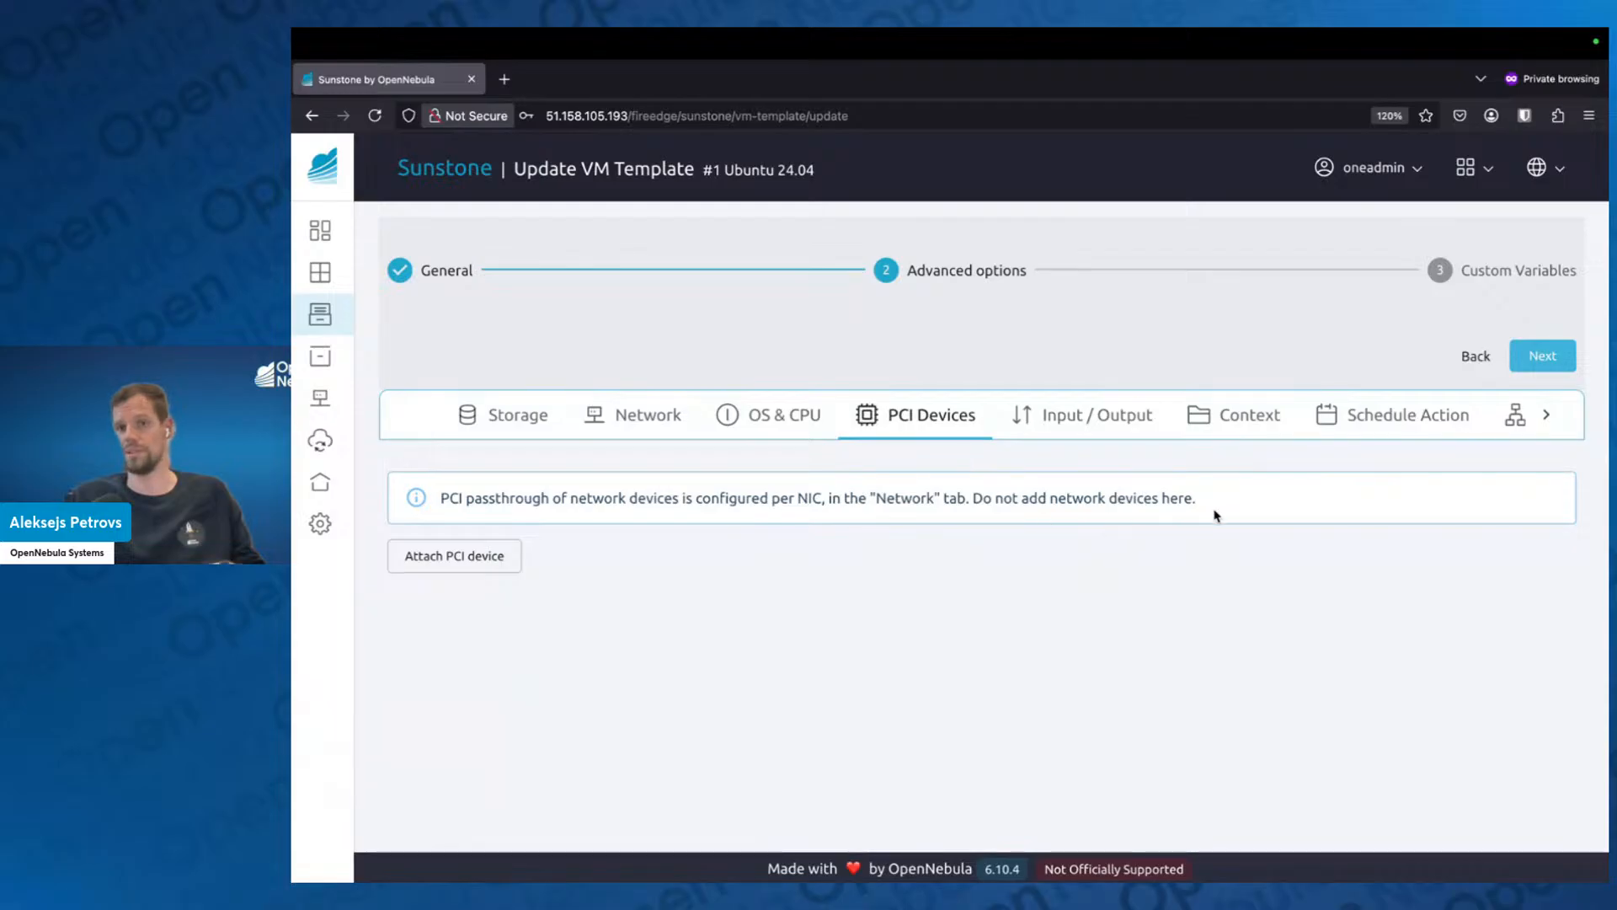
Set the start script in the template's context configuration to "echo $(date) >> /root/date.time".
click(1269, 415)
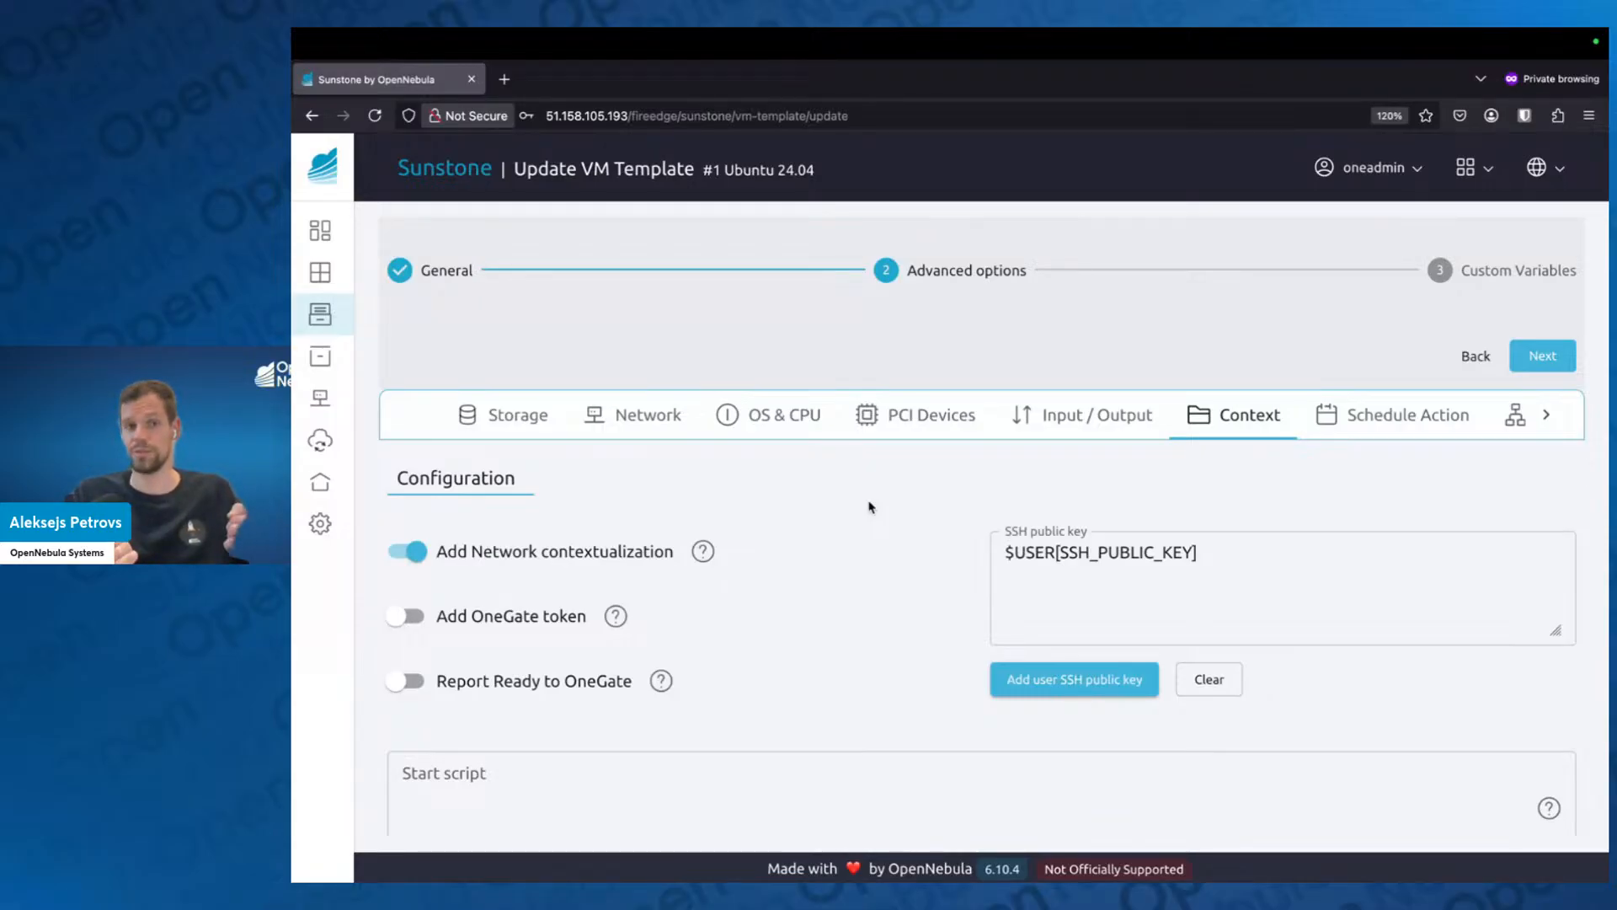
scroll(855, 542, down, 3)
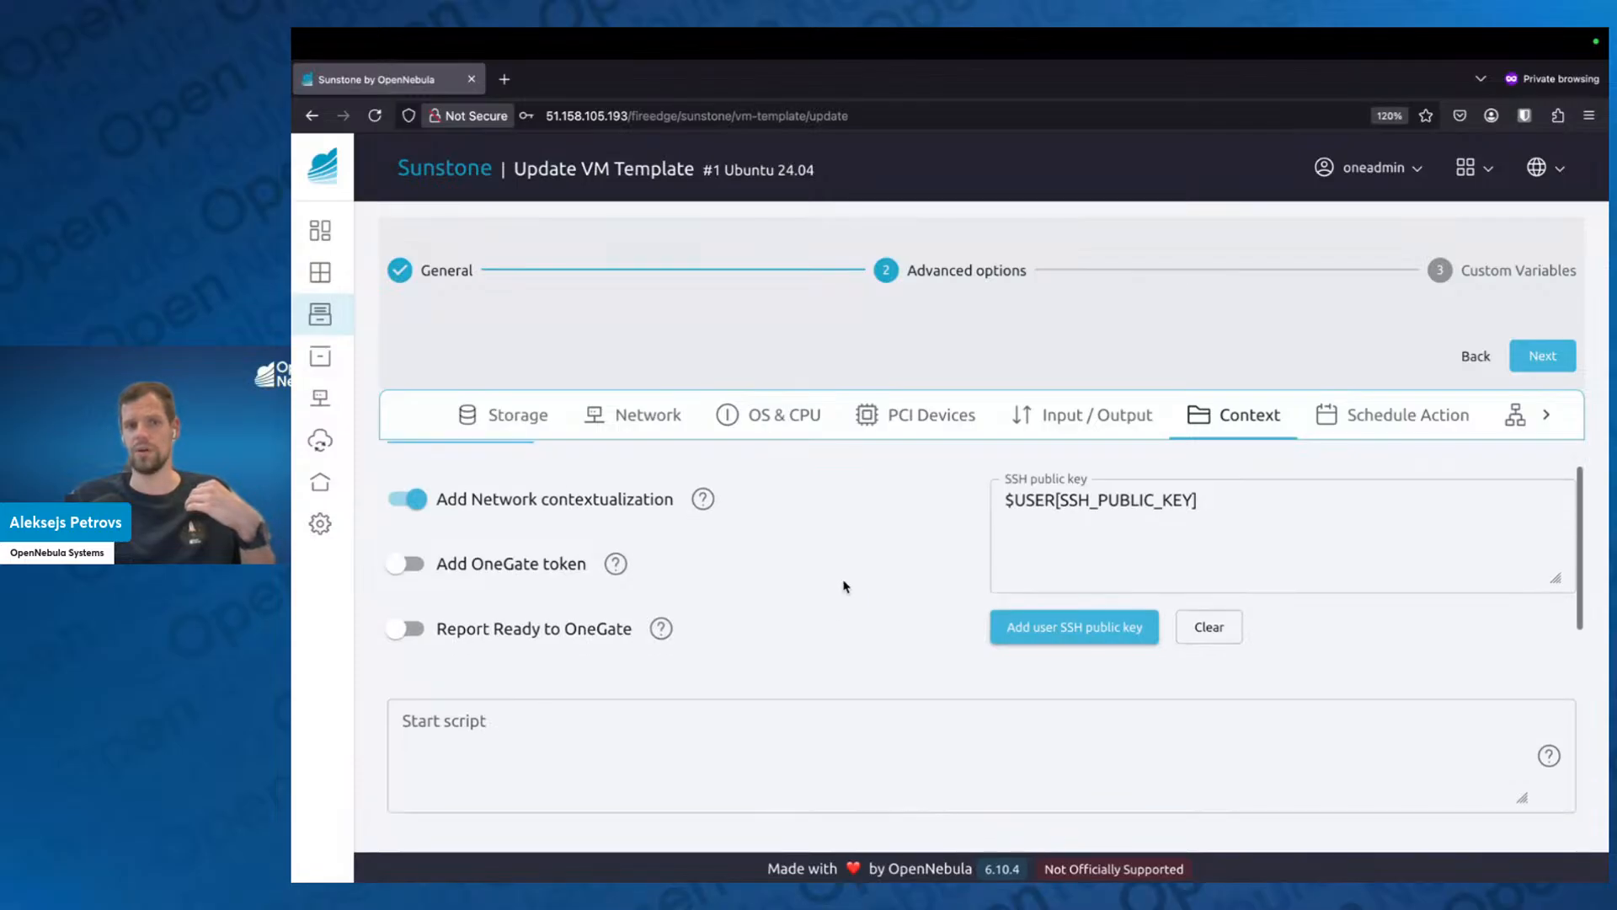
click(724, 635)
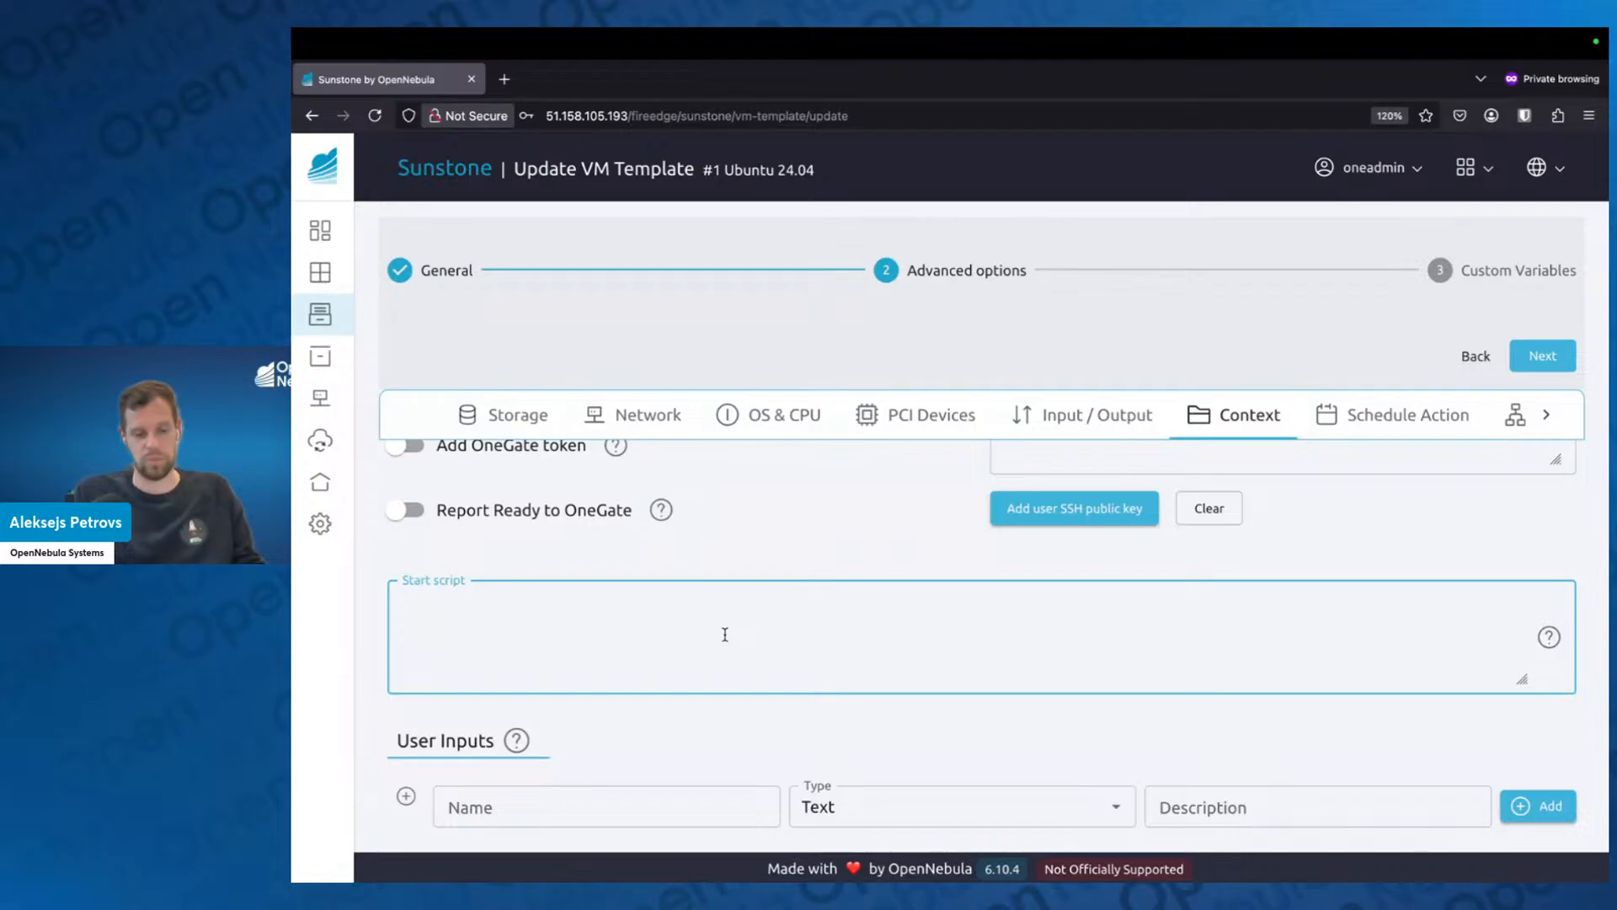
text(echo)
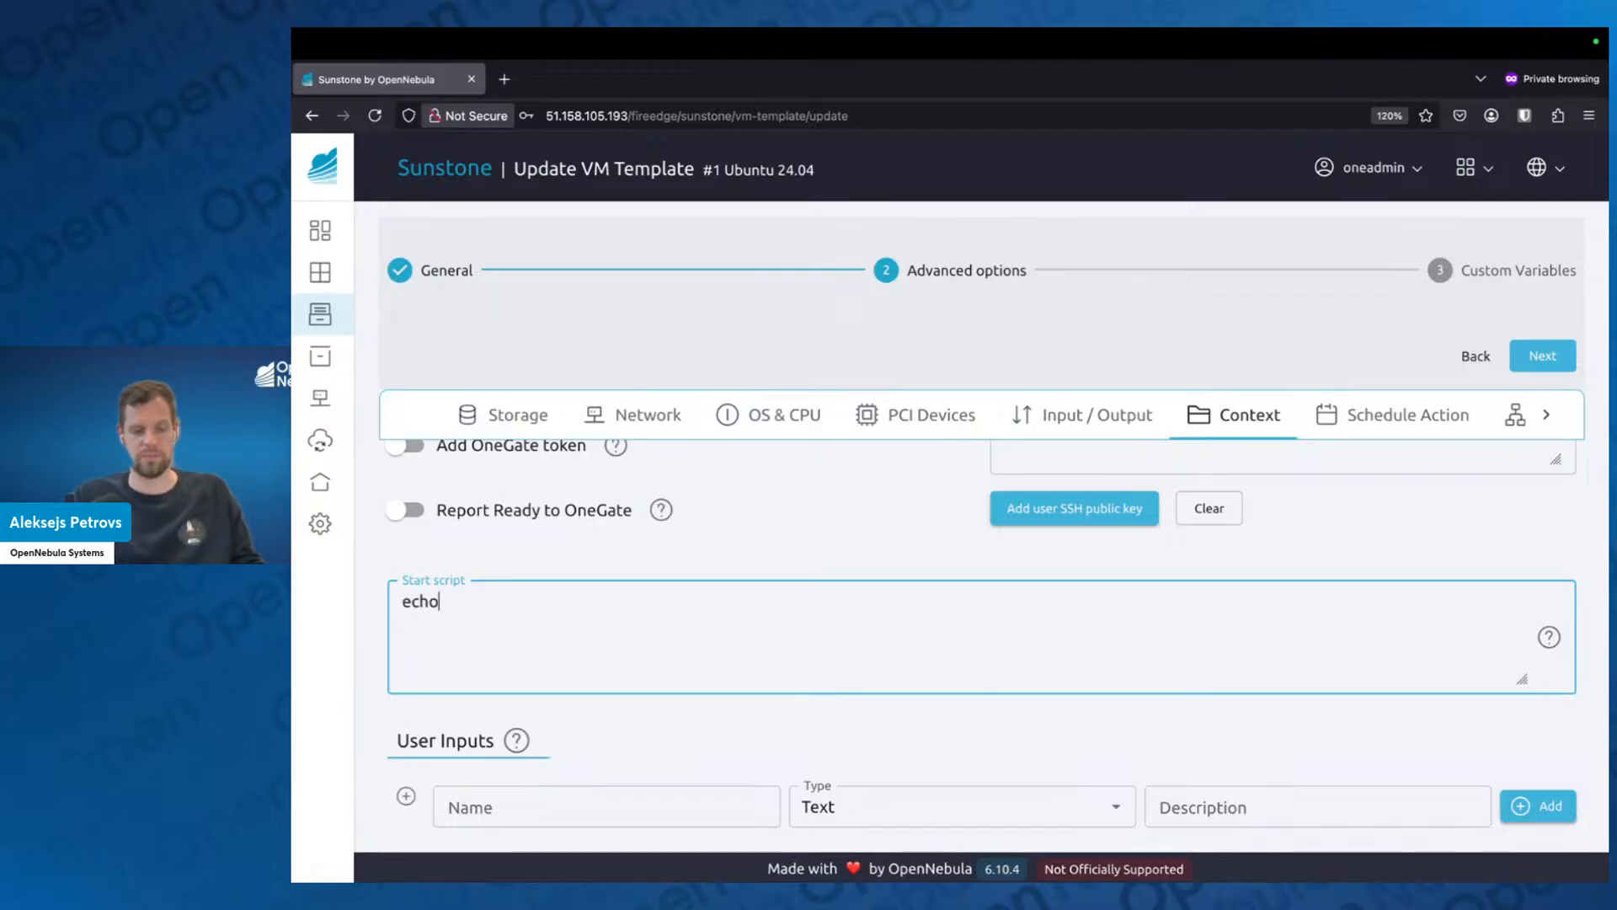
text( $dat)
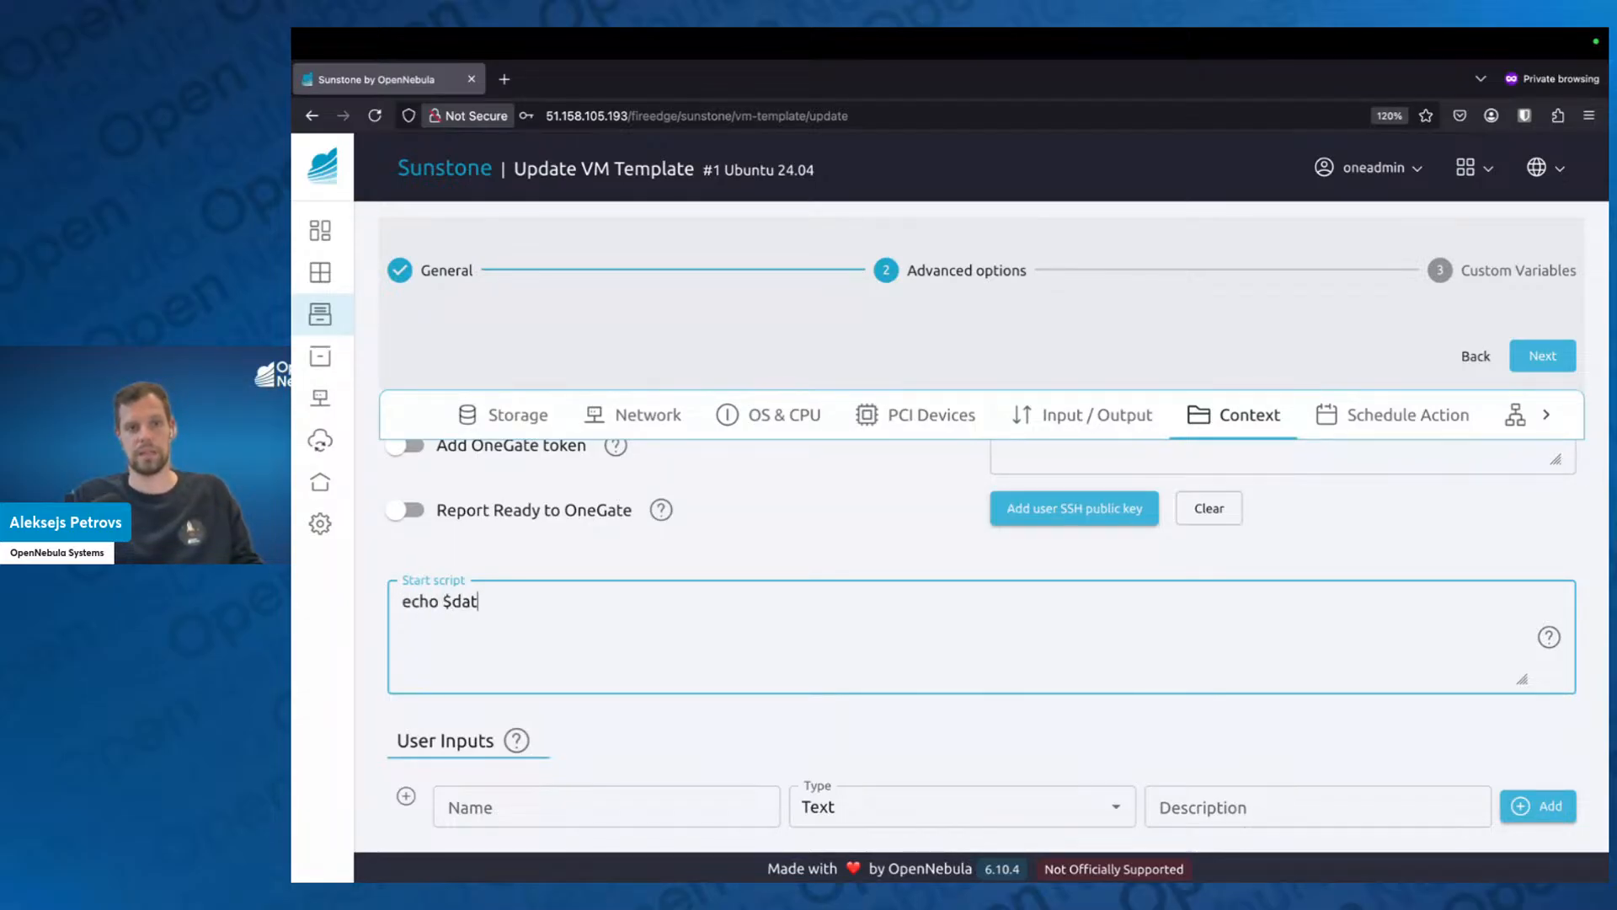
key(BackSpace)
key(BackSpace)
key(BackSpace)
text((dat)
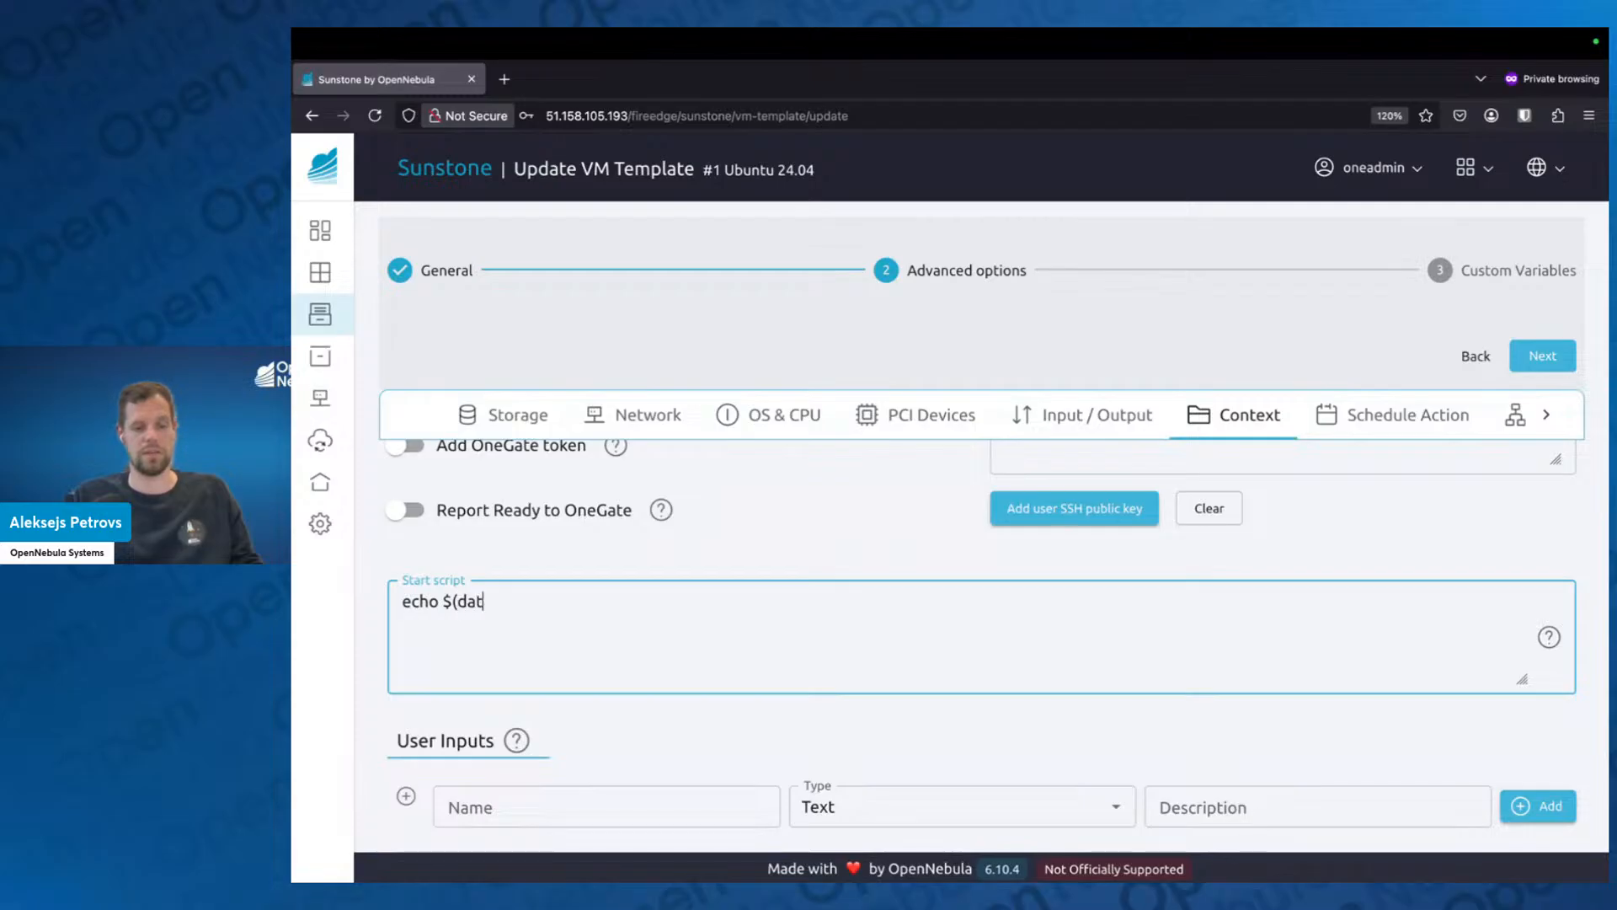
text(e) >)
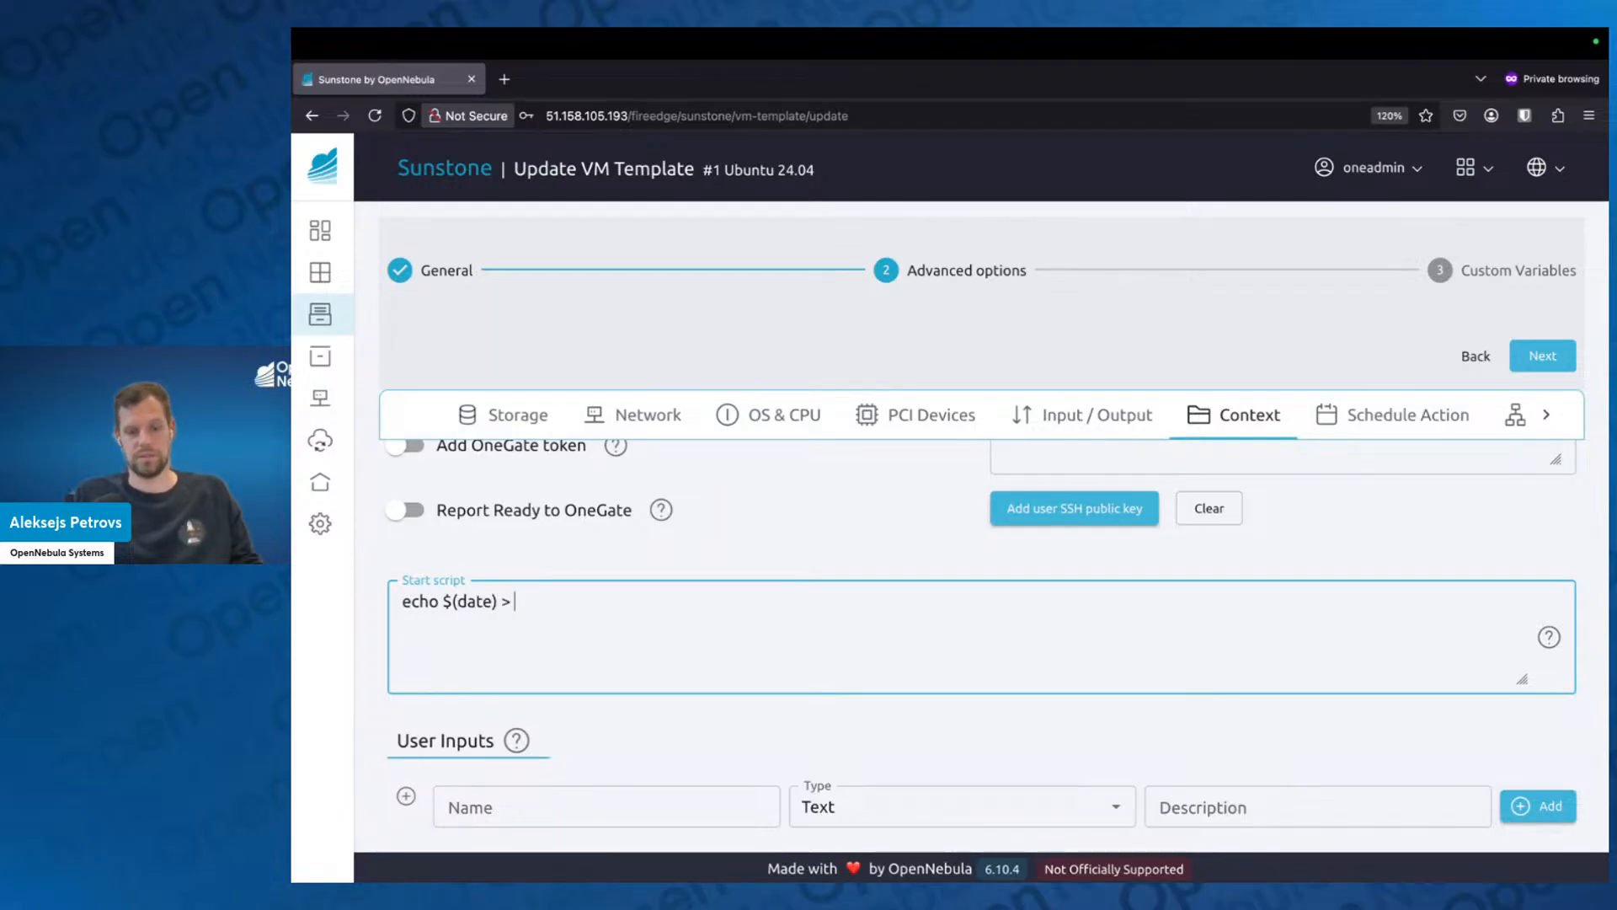
key(BackSpace)
text(> )
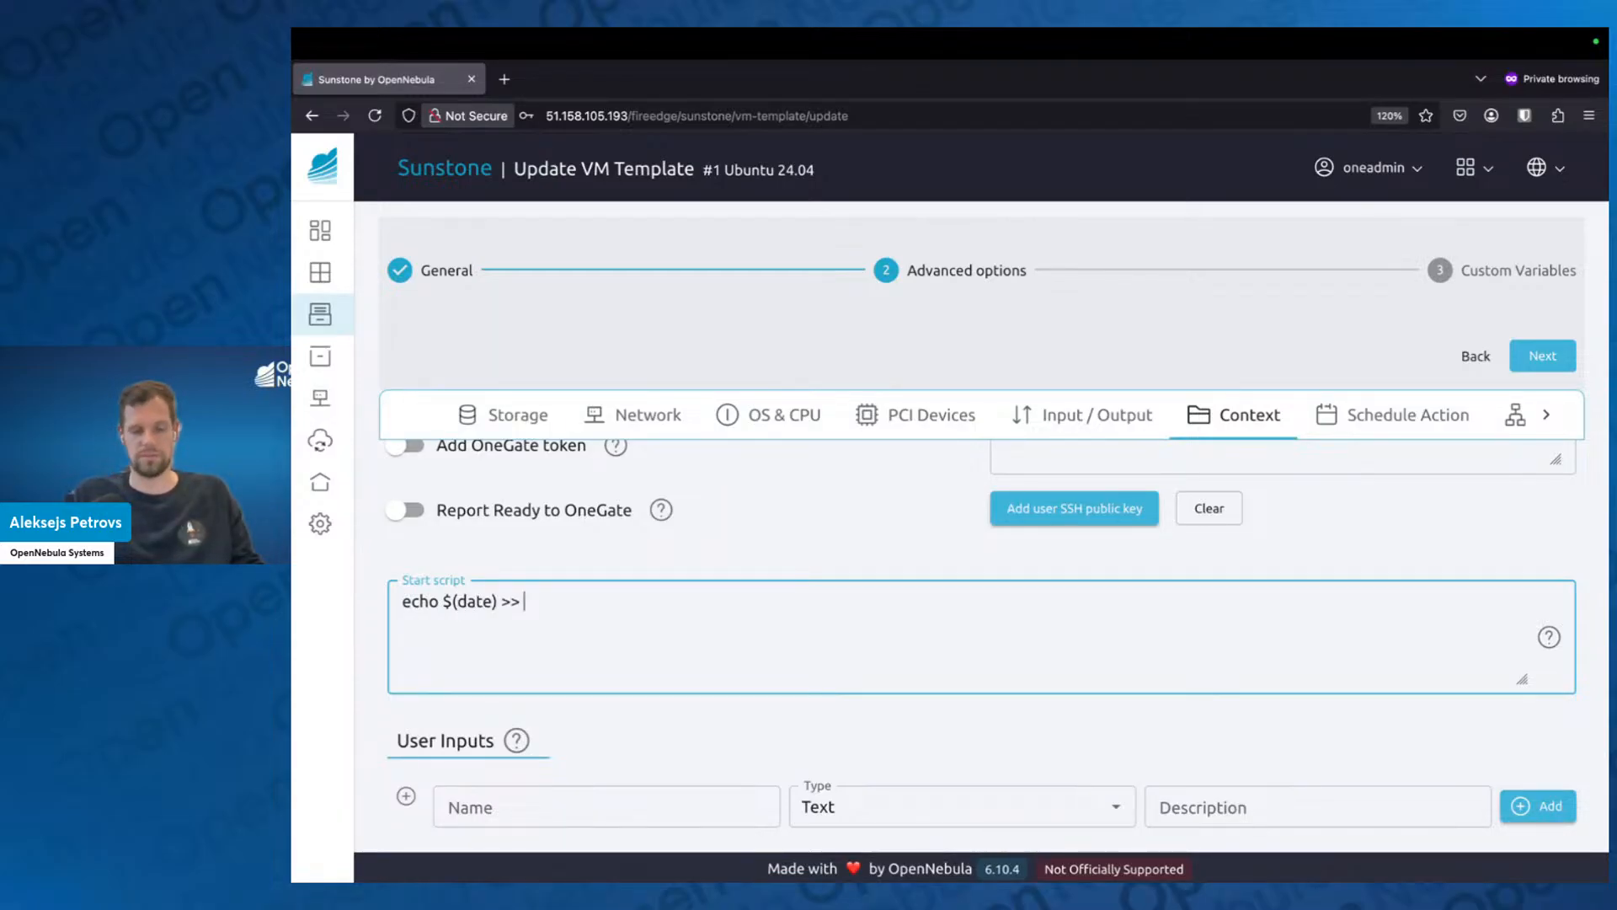
text(/root/da)
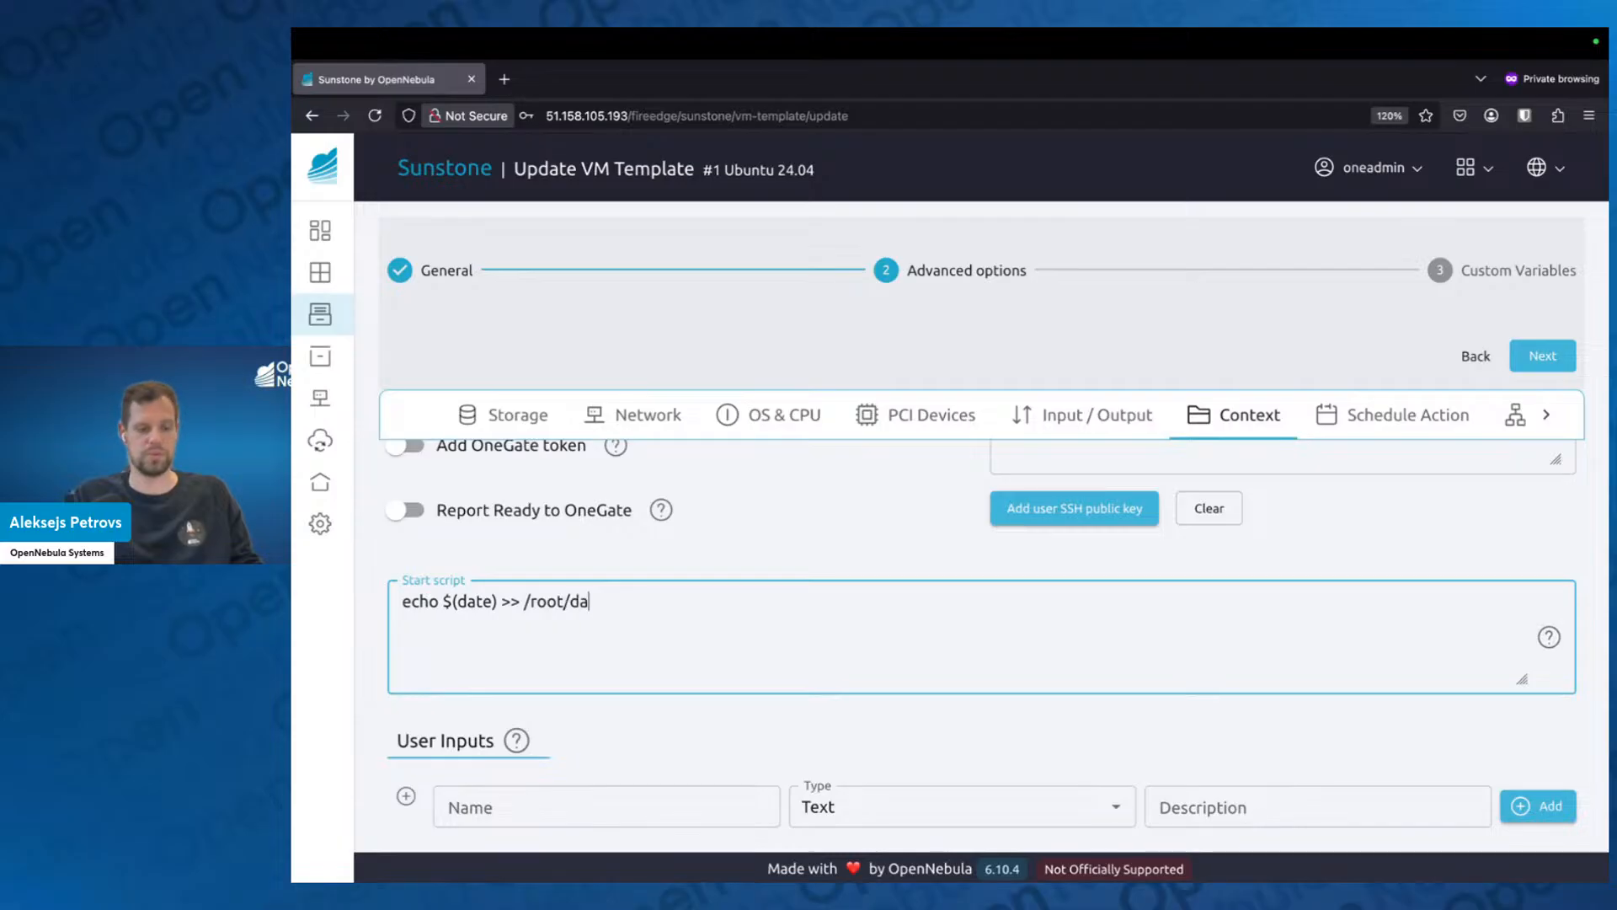
text(te.)
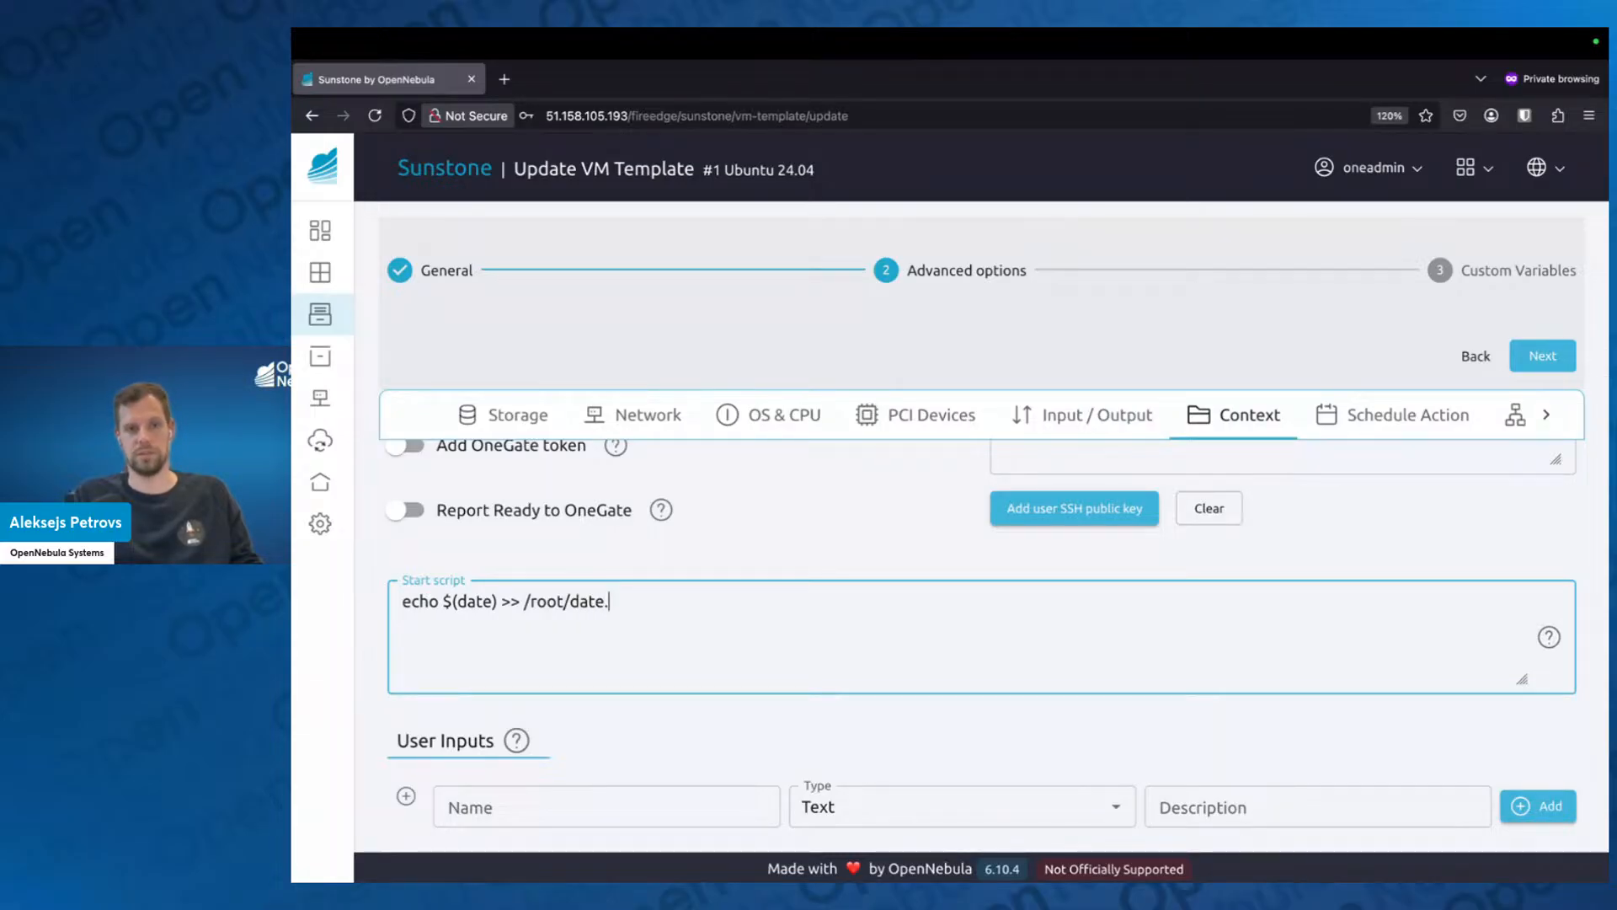
text(time)
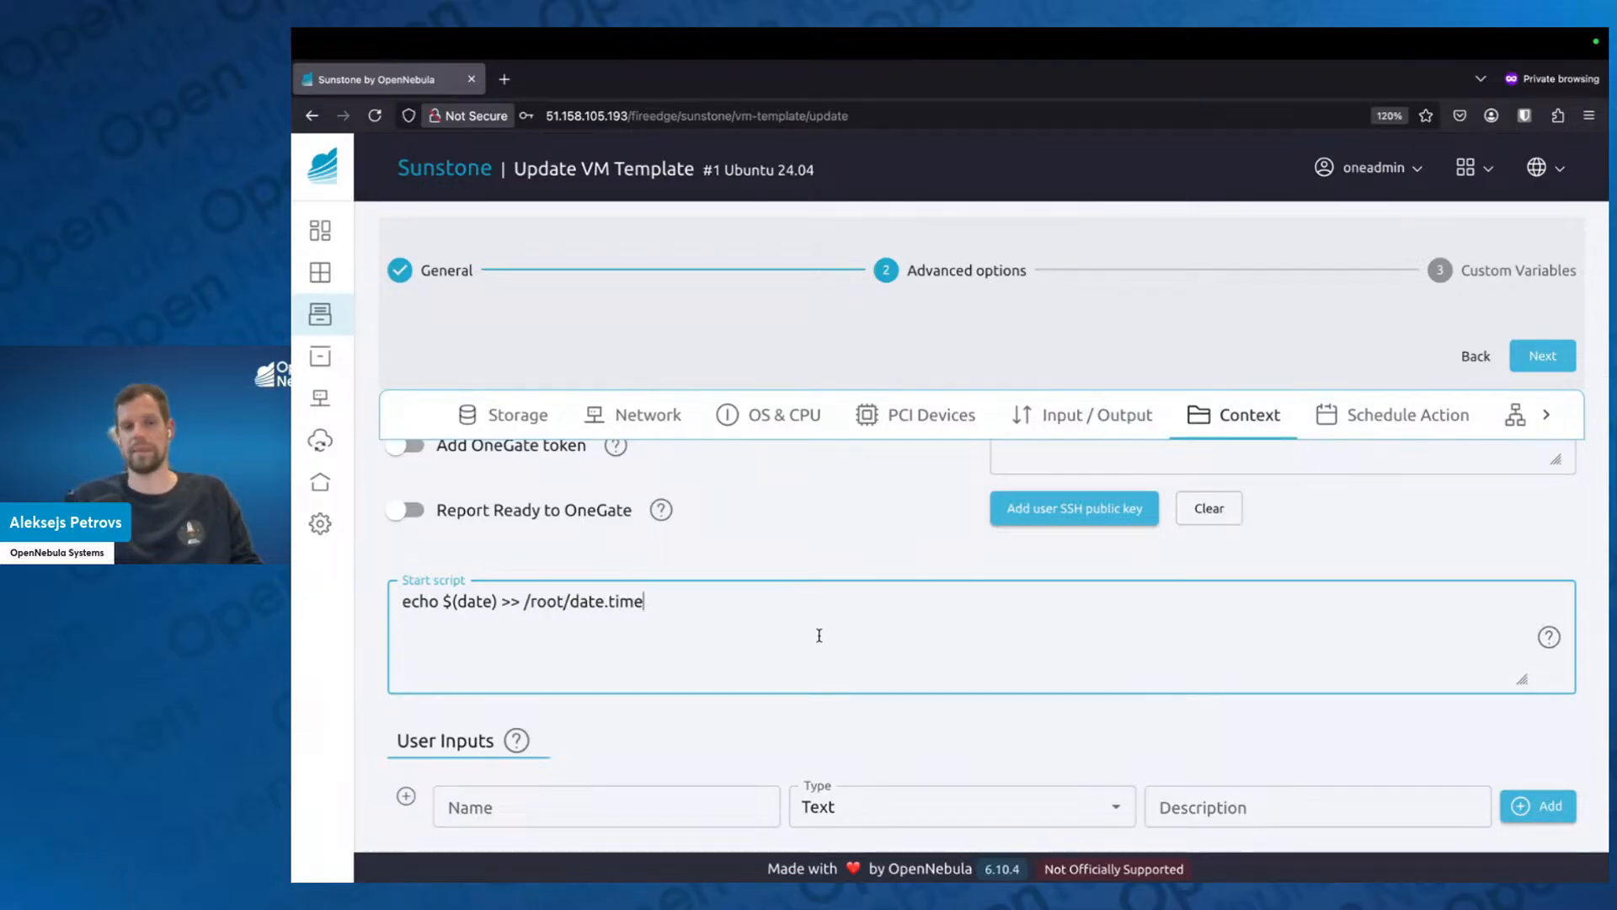
Add a context custom variable named helloworld with the value true.
scroll(819, 635, down, 1)
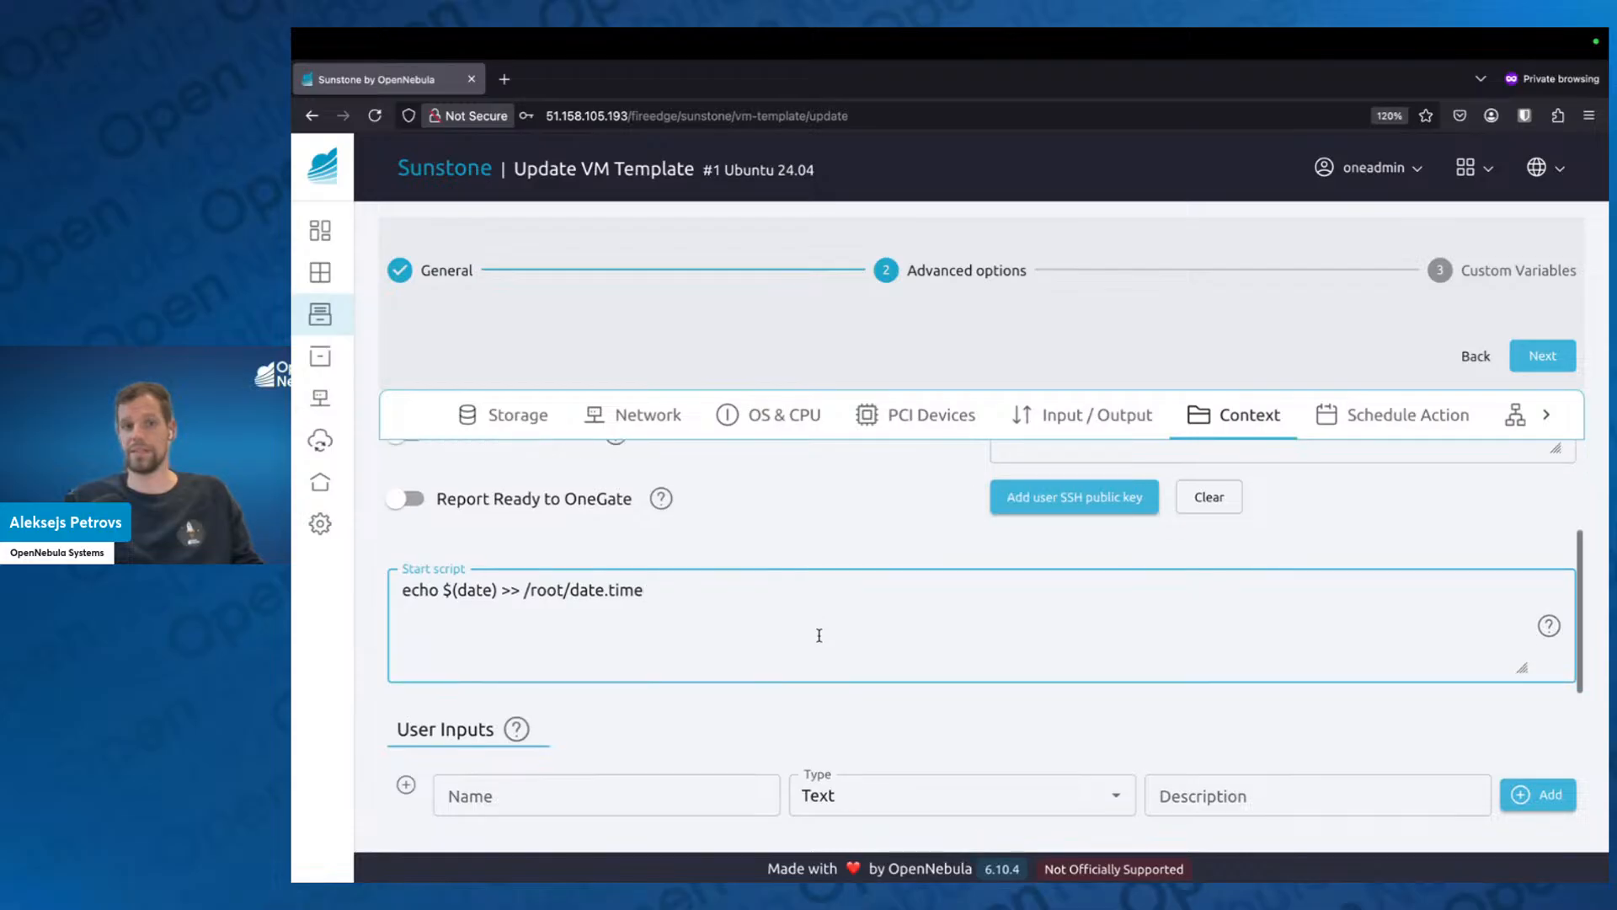
scroll(822, 649, down, 3)
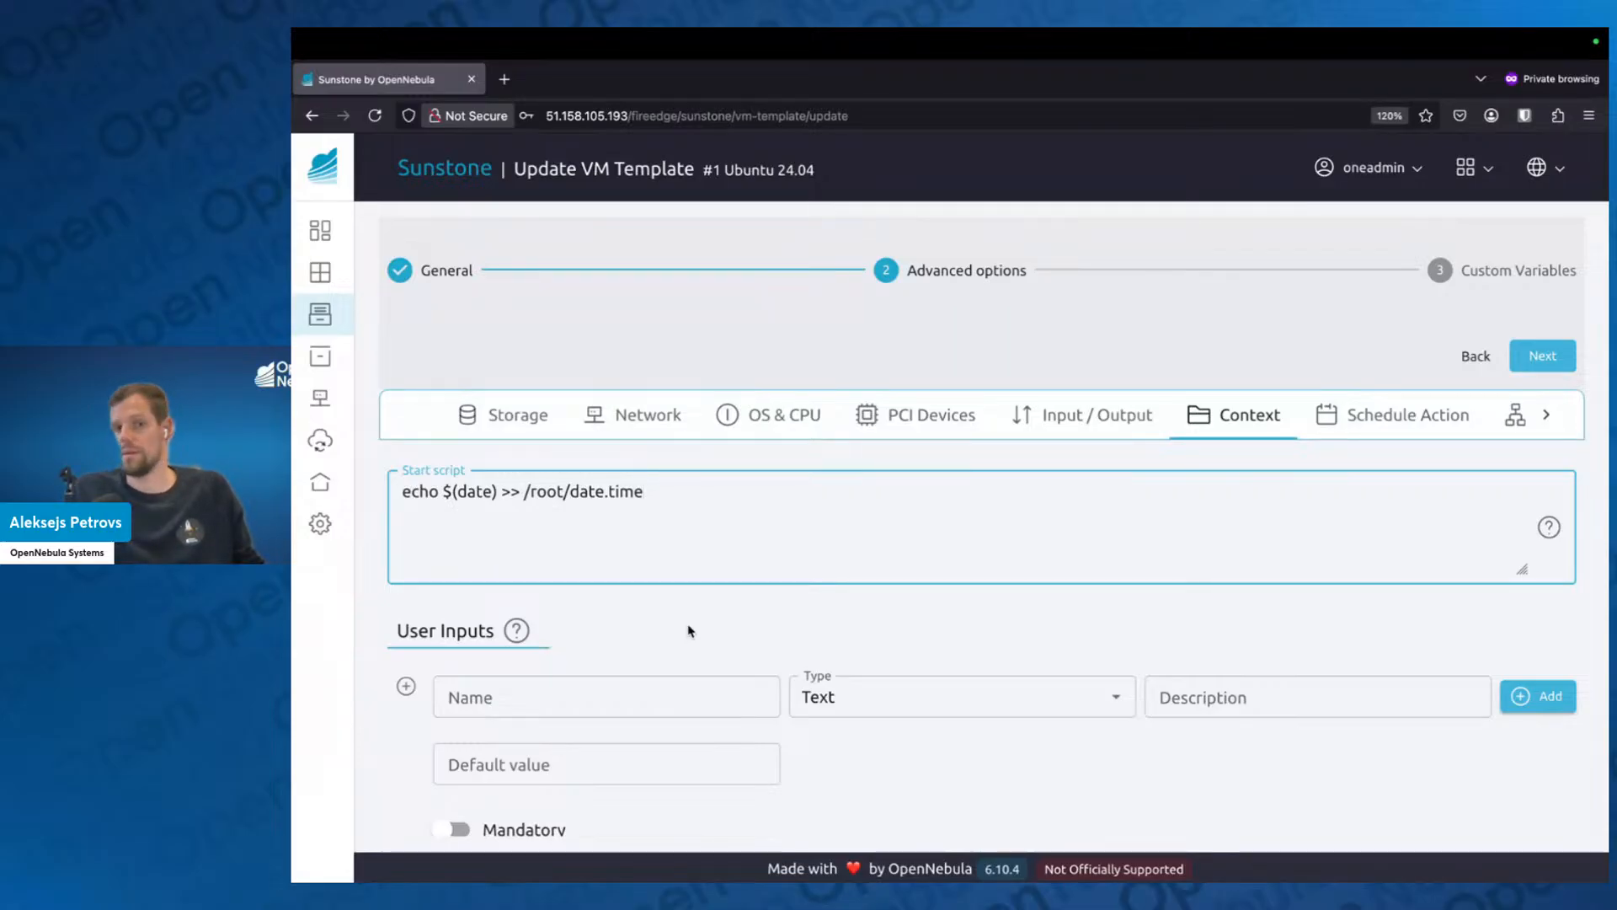
scroll(682, 632, down, 2)
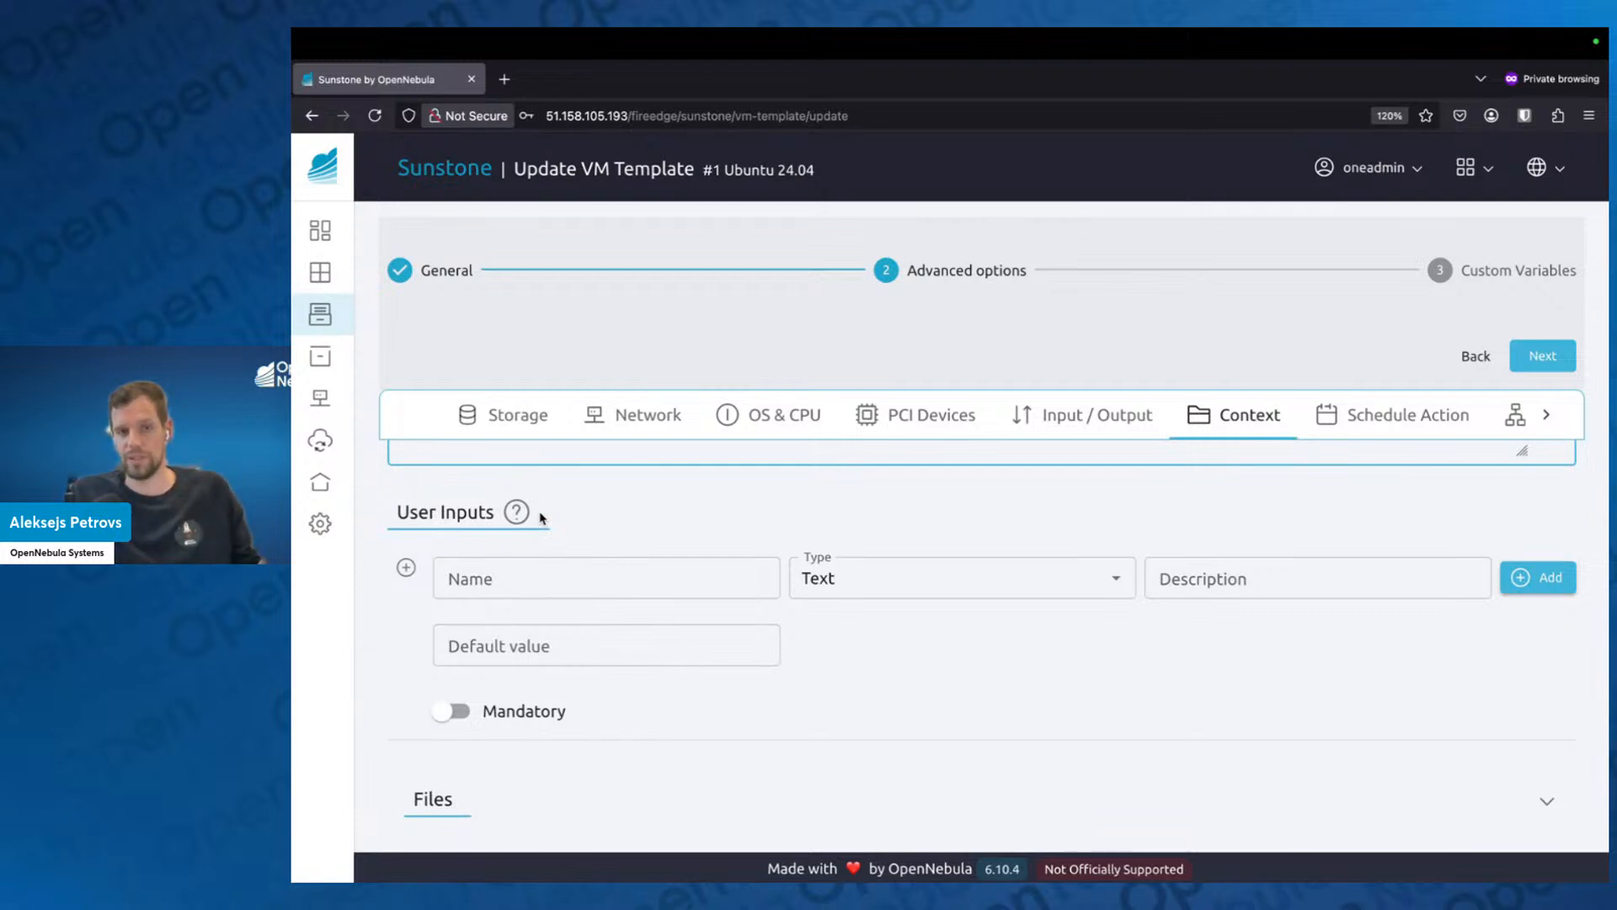
scroll(642, 650, down, 1)
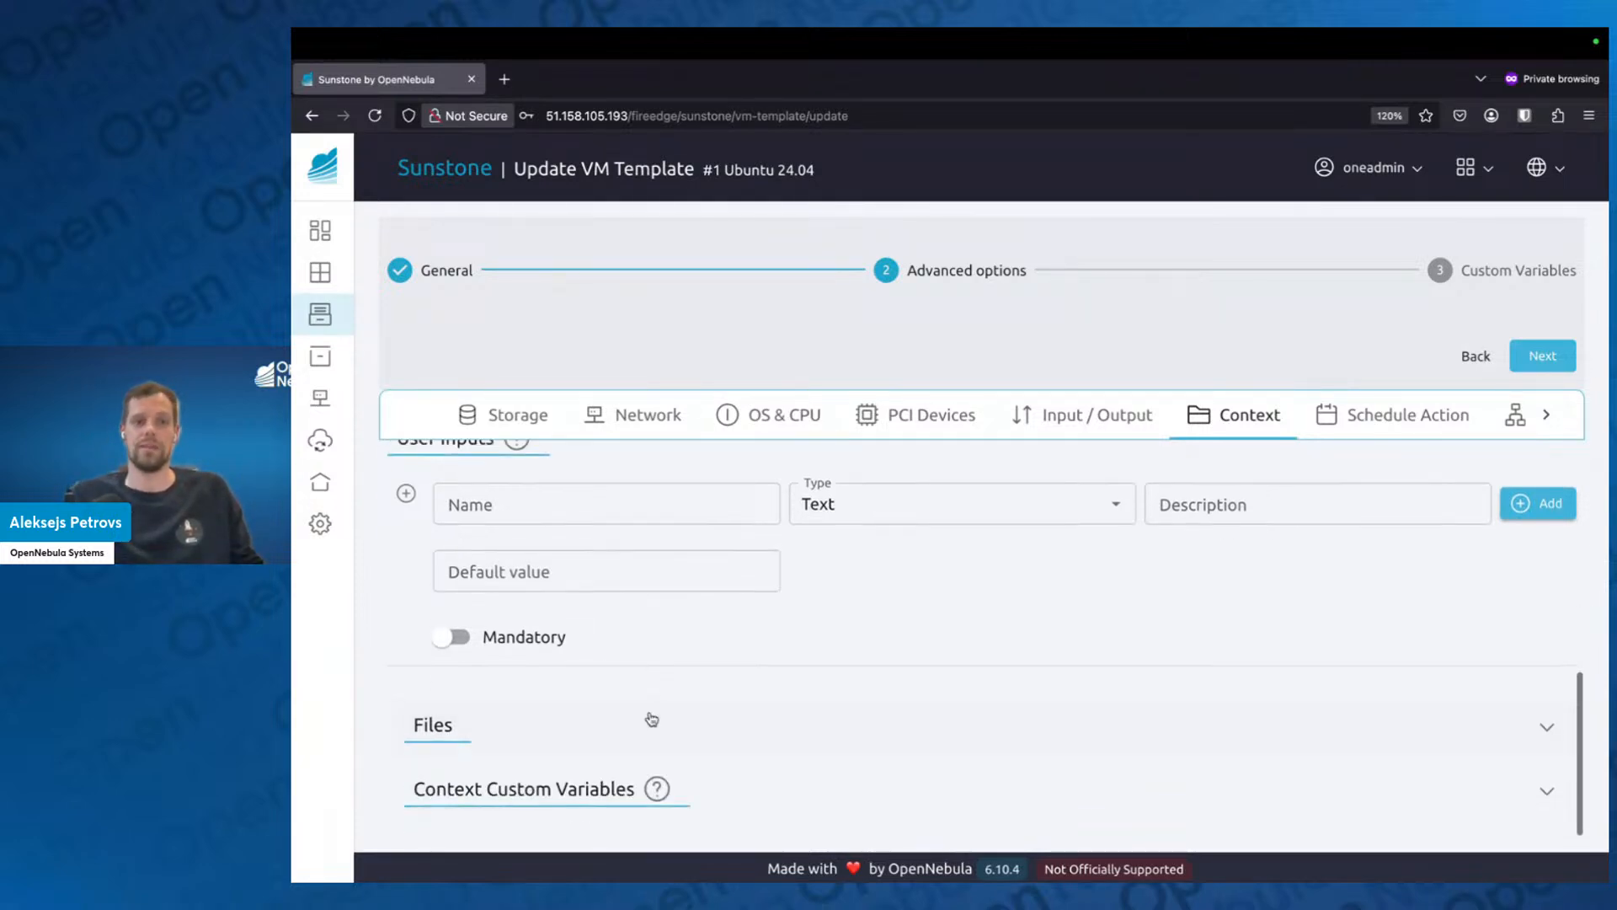
click(570, 771)
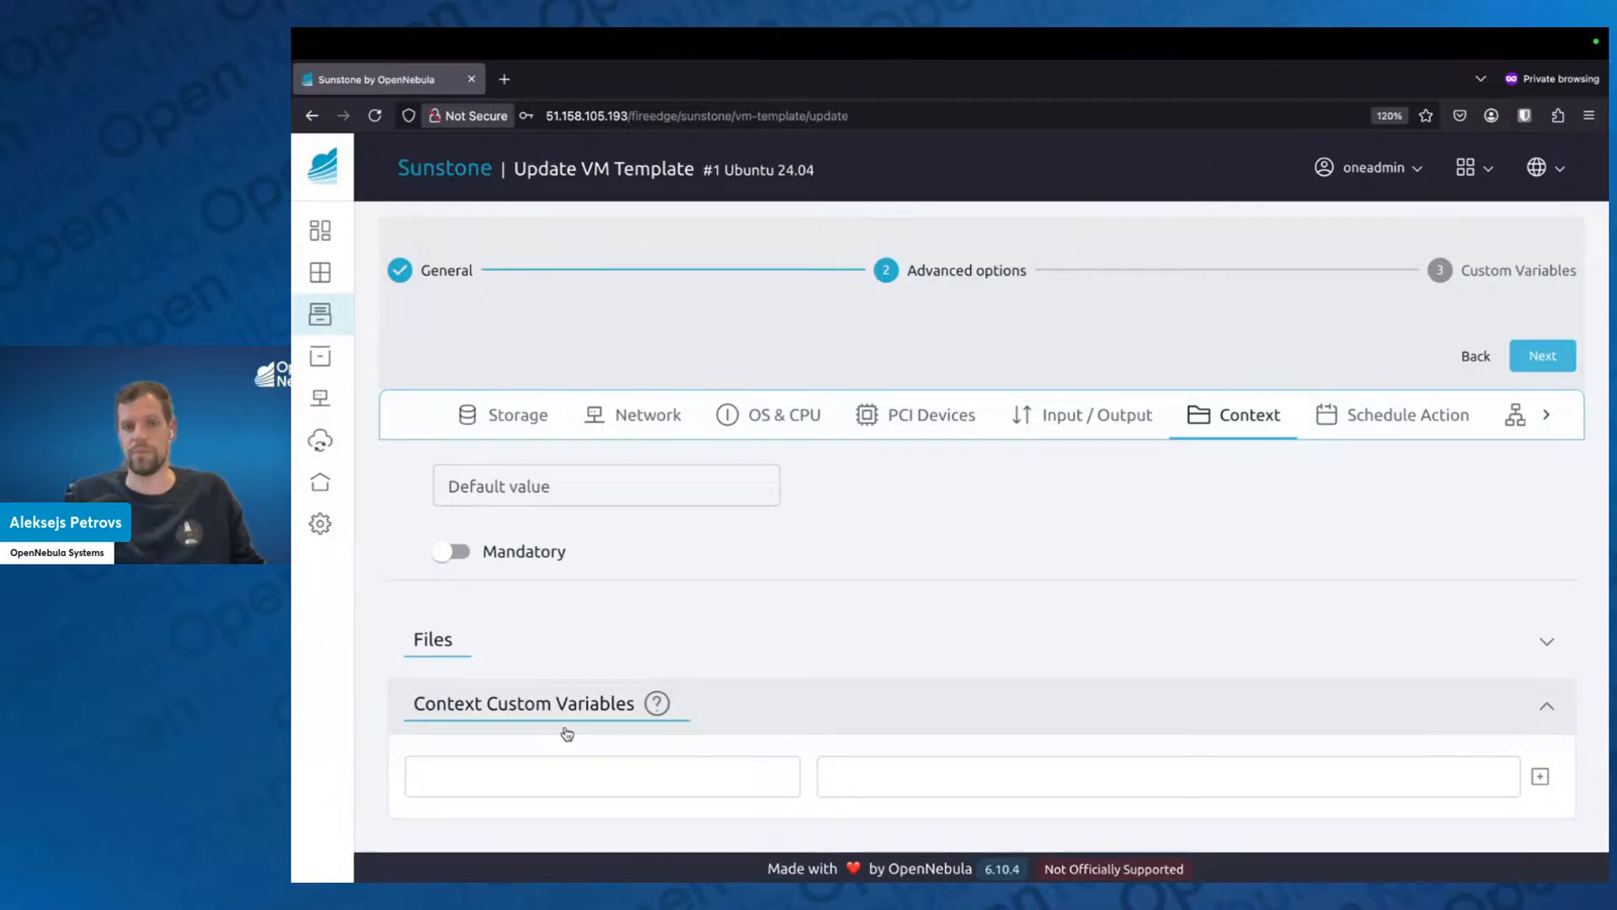
click(662, 770)
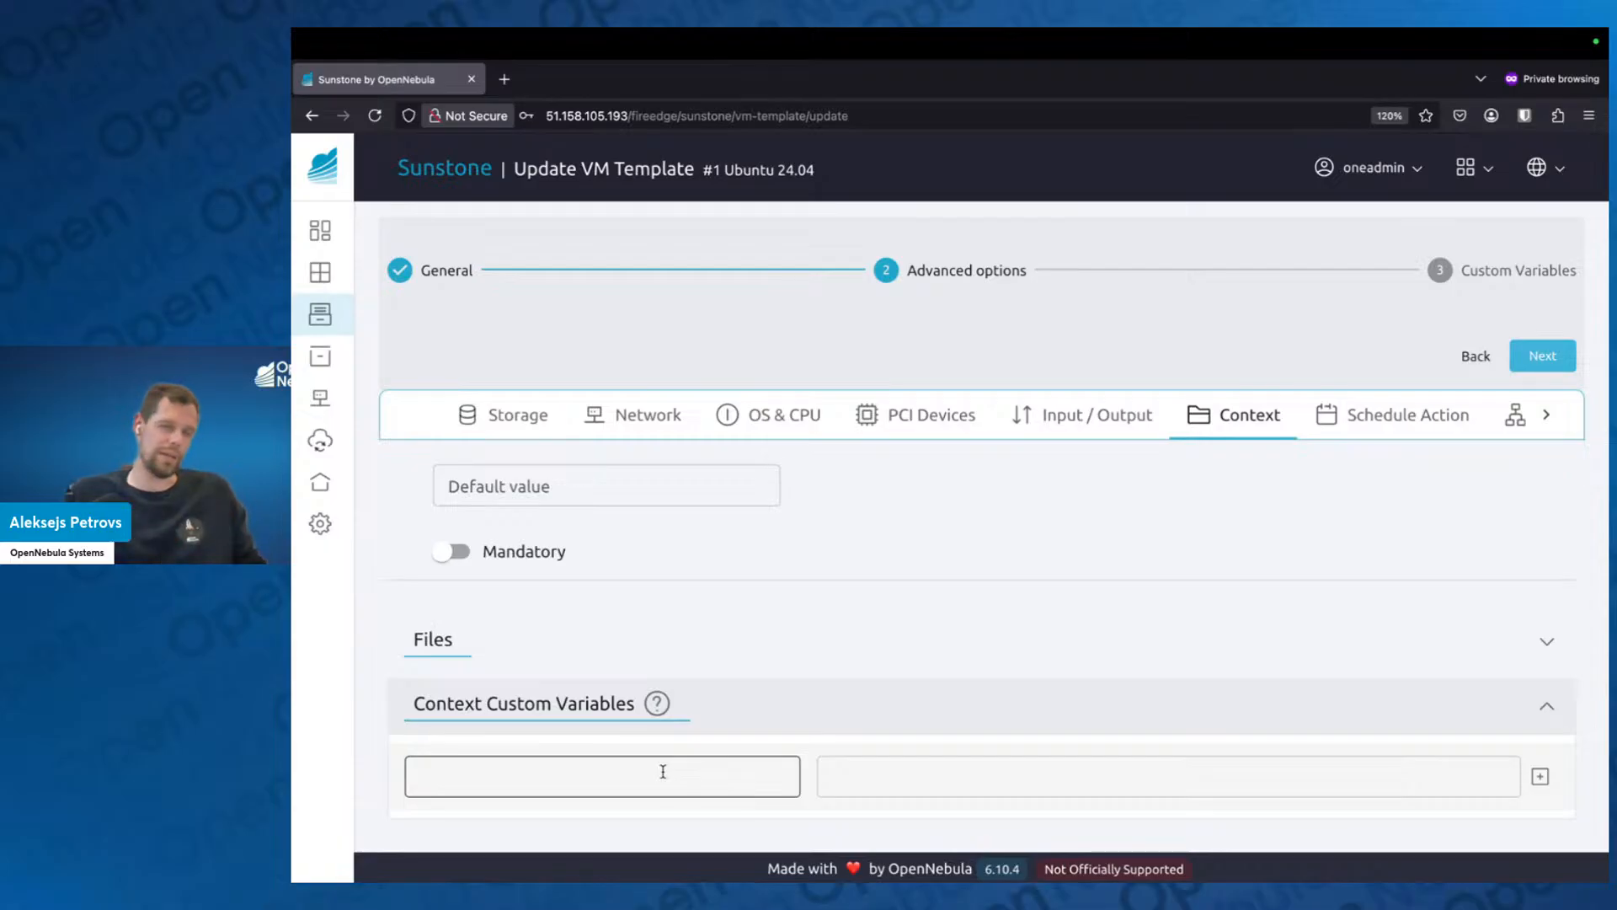
click(663, 771)
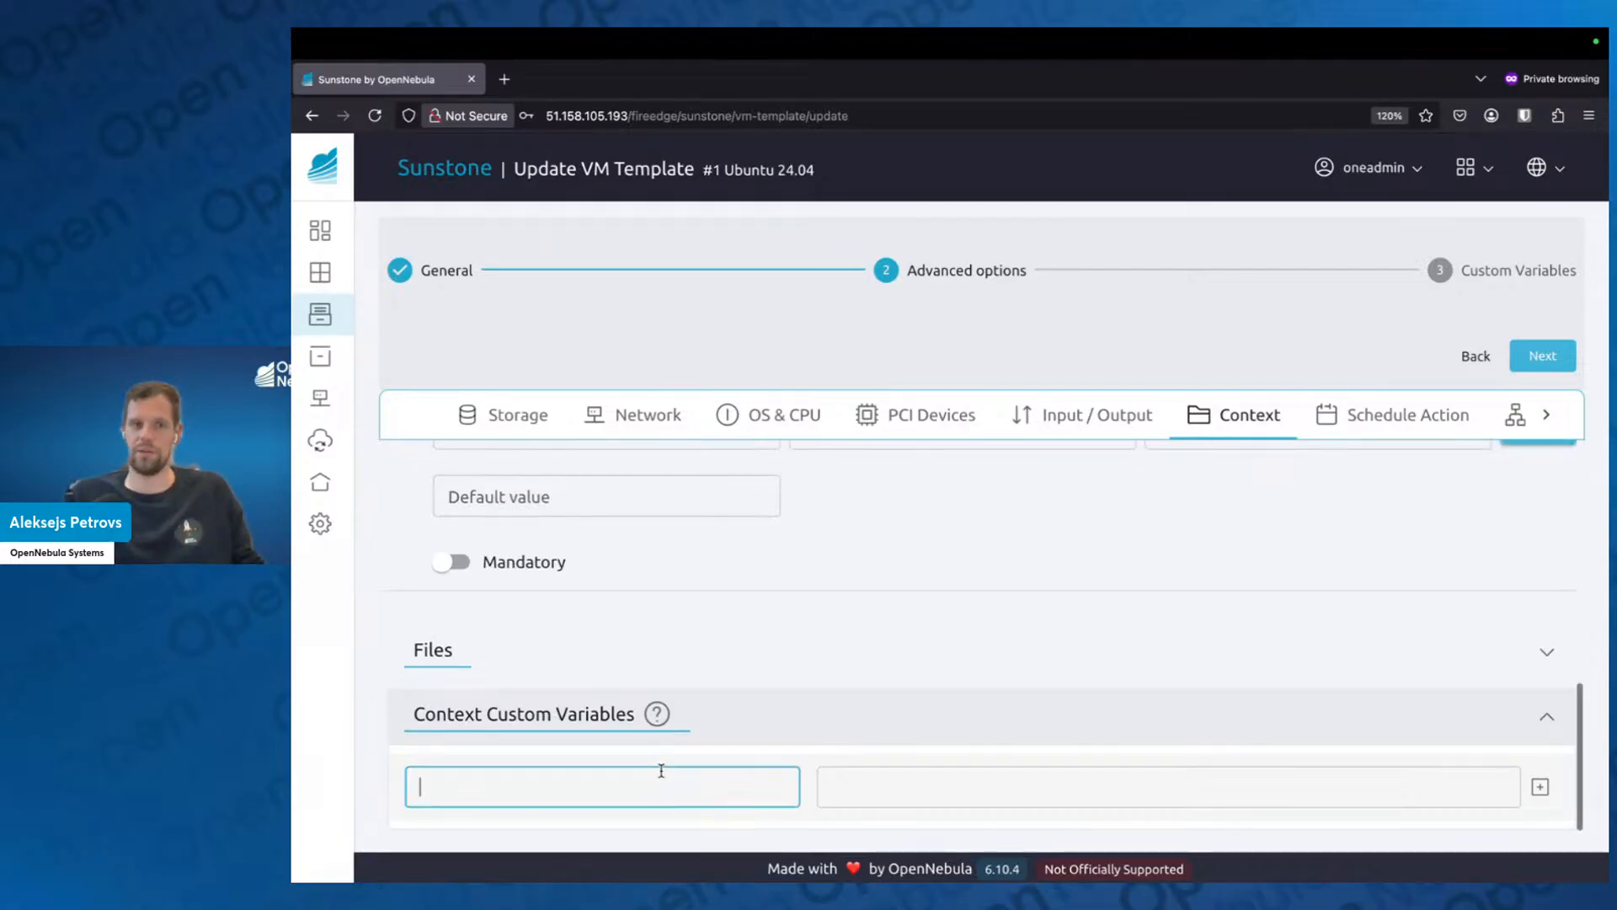
text(hello)
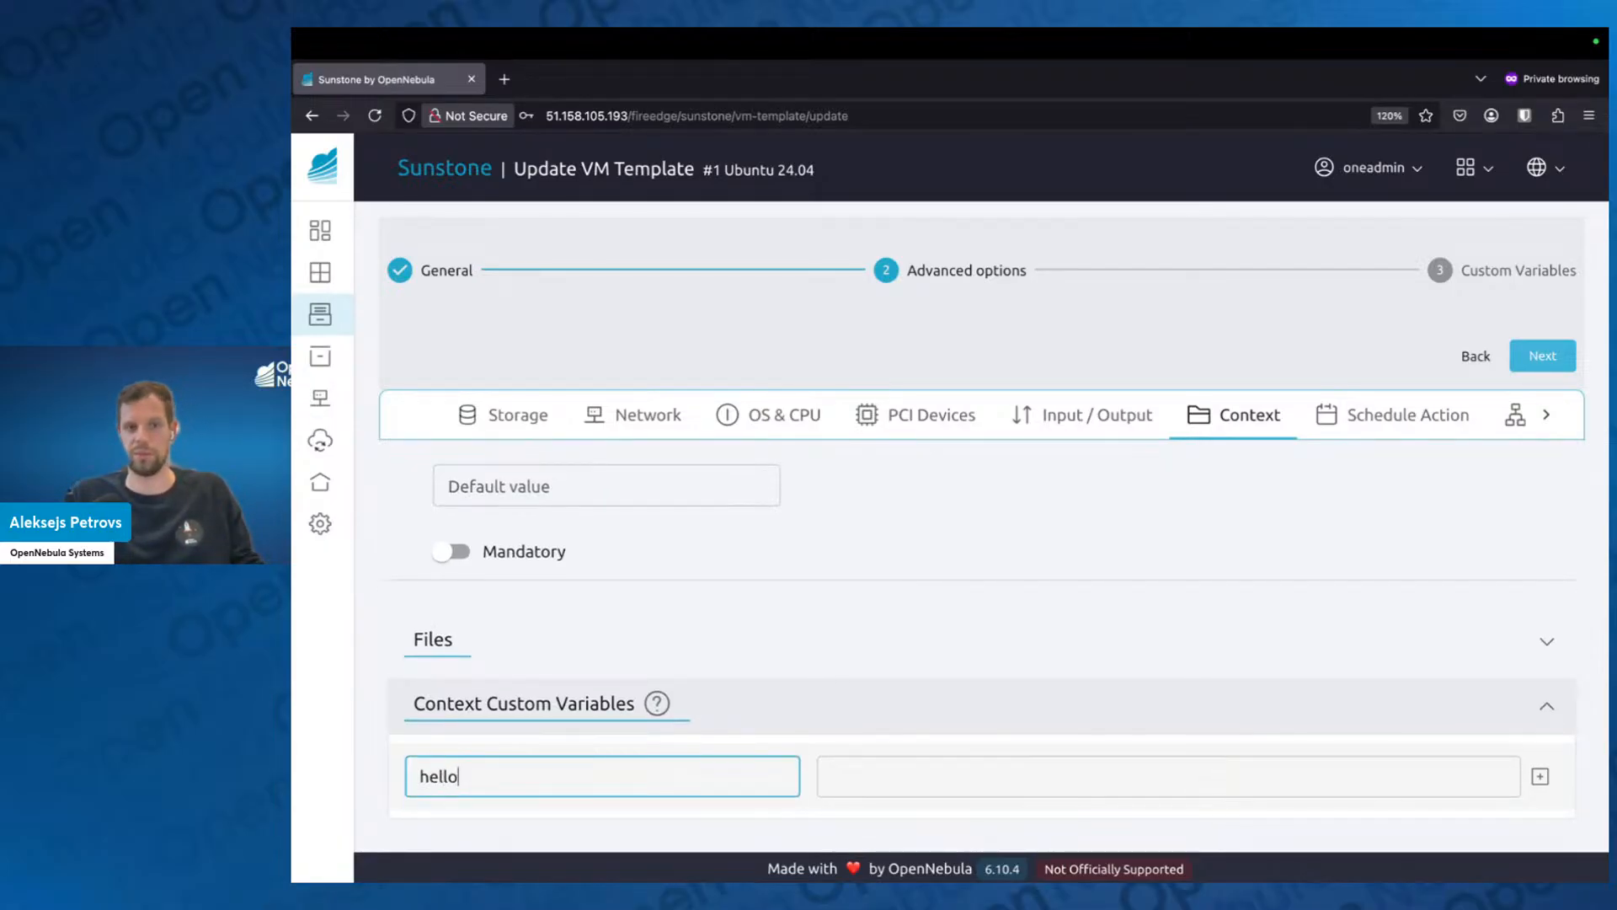
text(wolrld)
key(Tab)
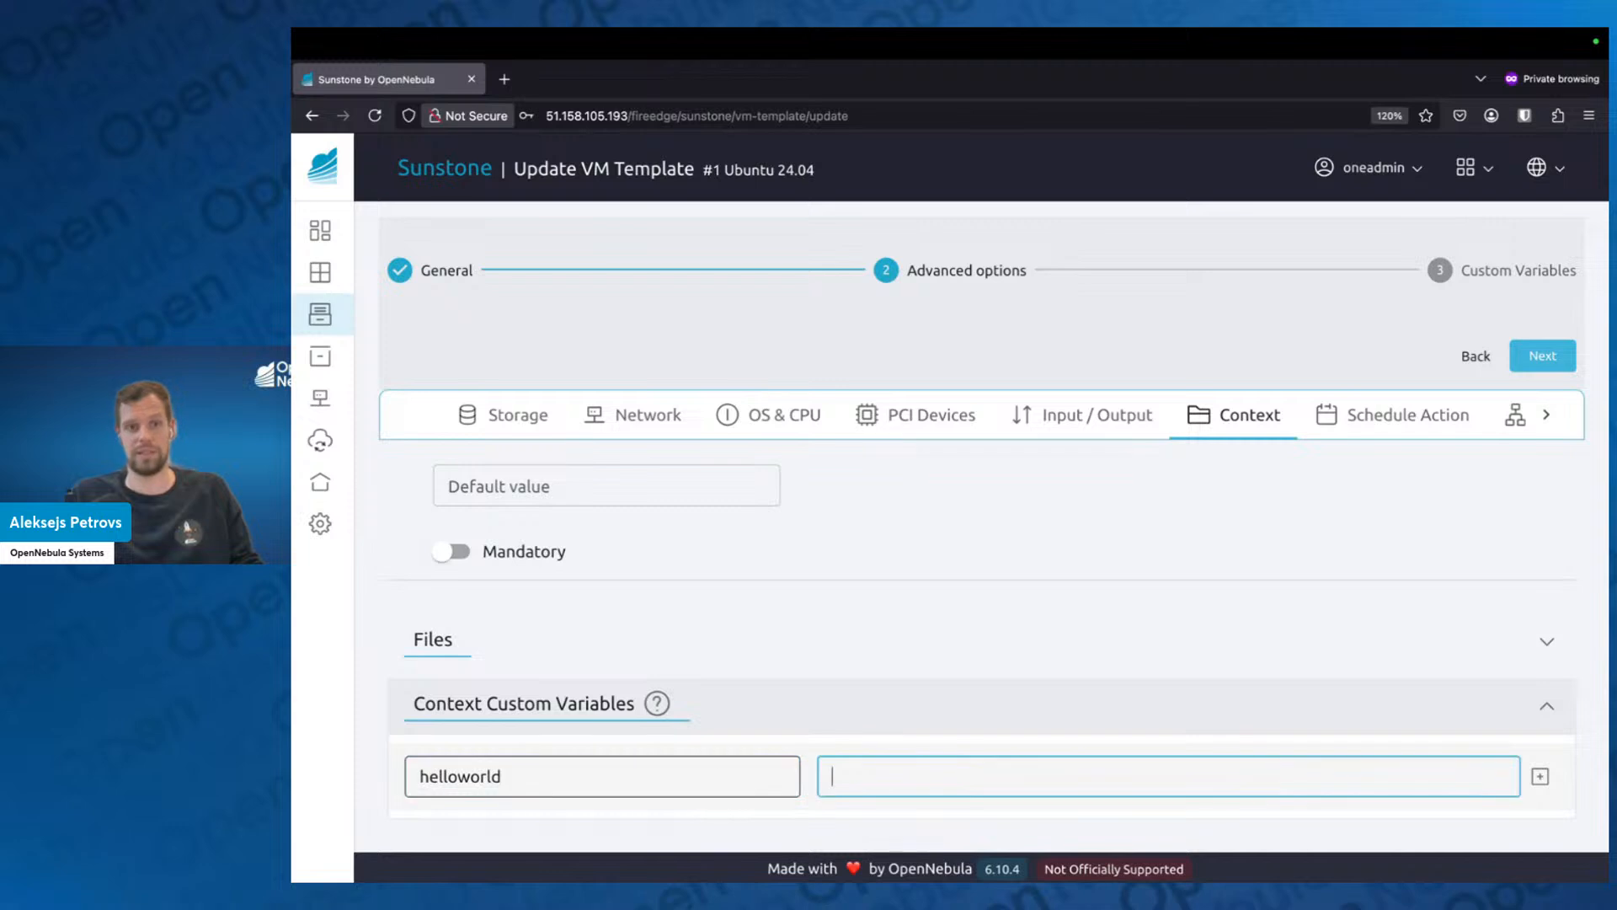
text(true)
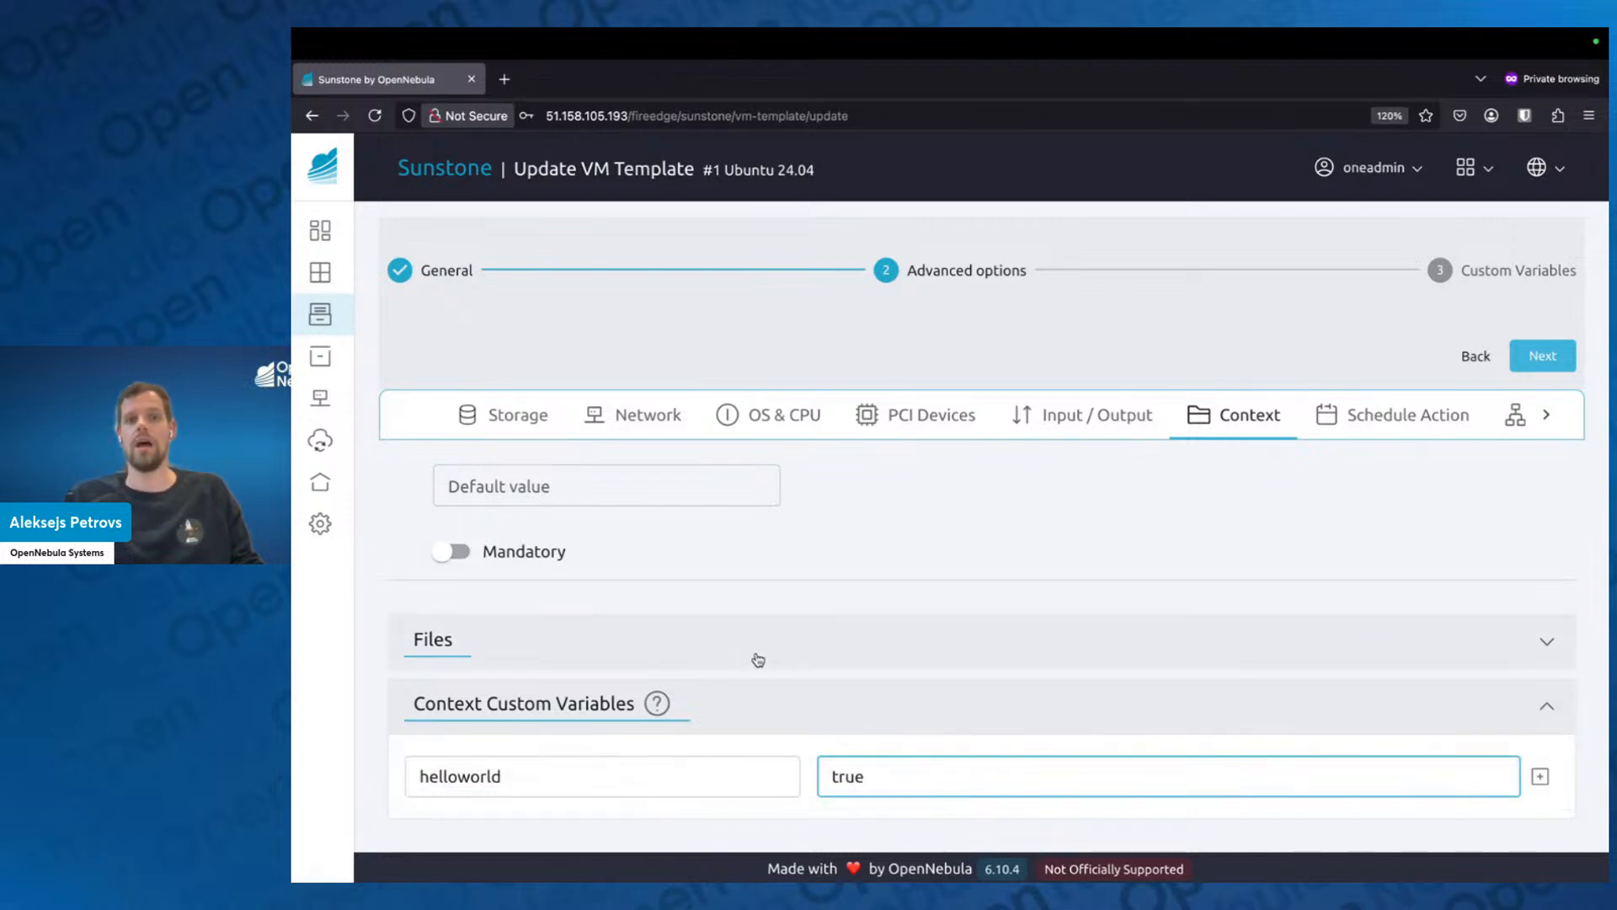
key(Return)
Add a context custom variable named TIMEZONE with the value Europe/Riga.
scroll(495, 770, down, 1)
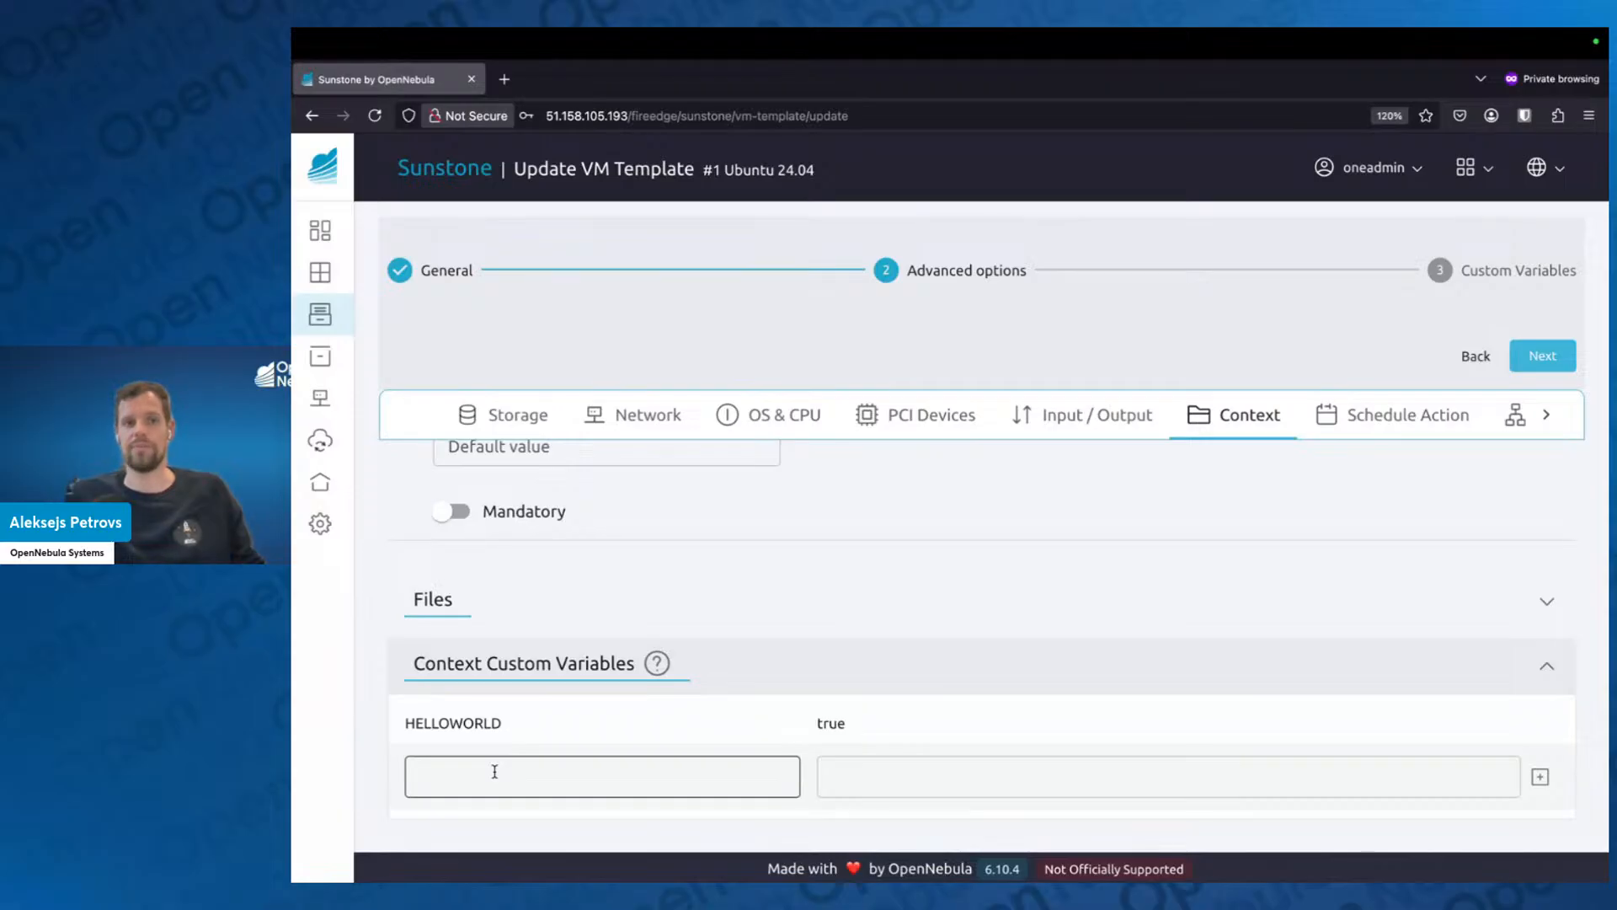
click(493, 774)
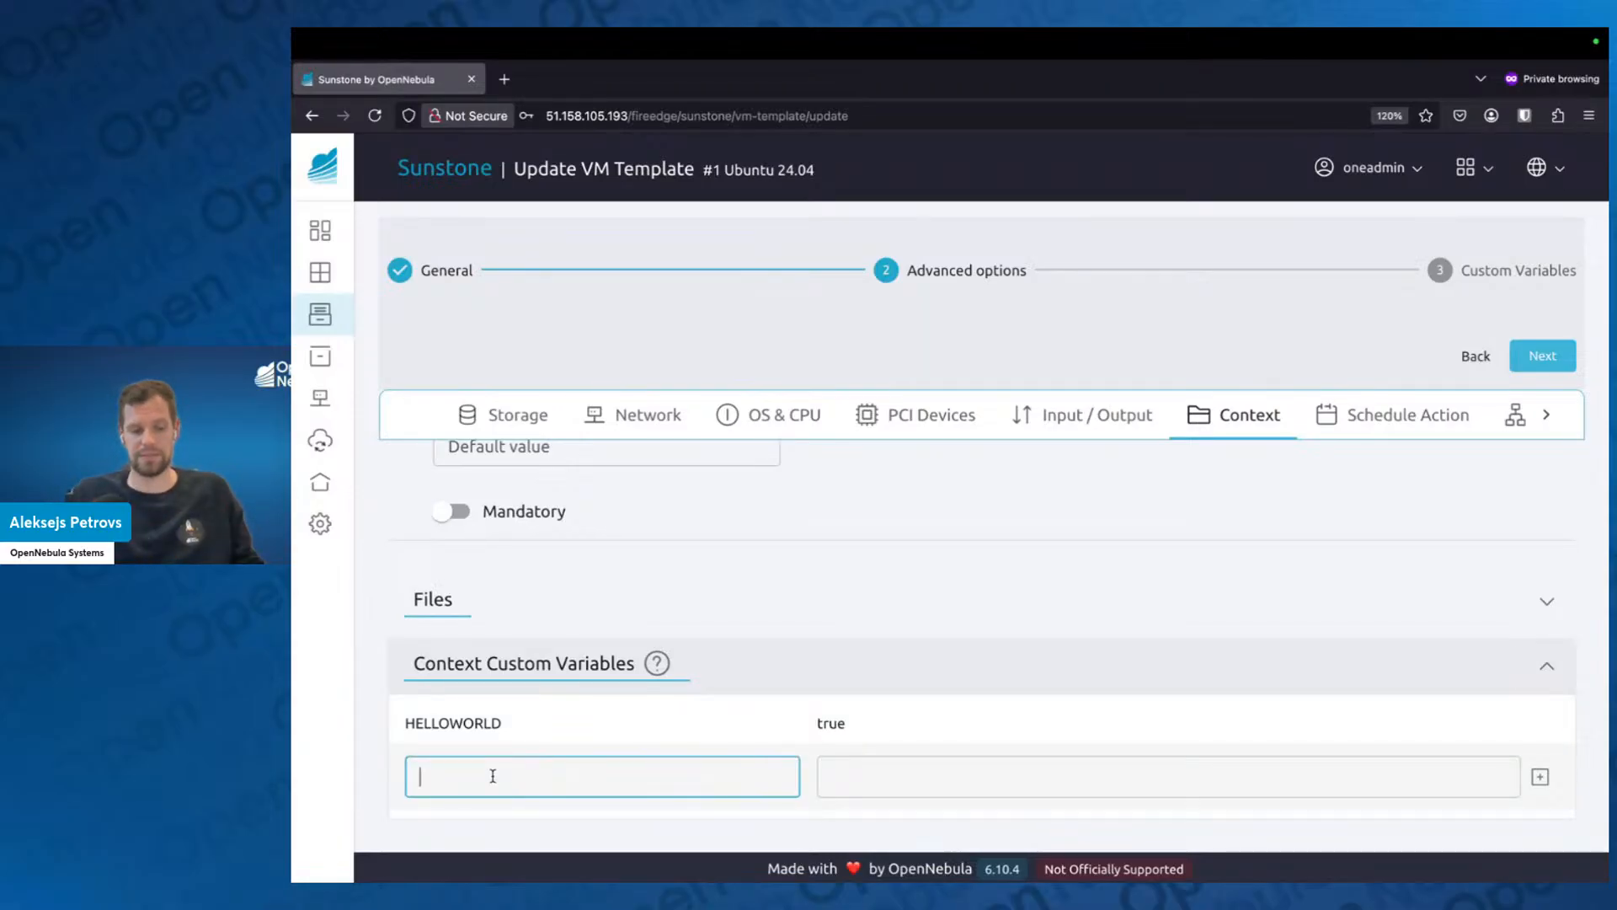
text(TIMEZONE)
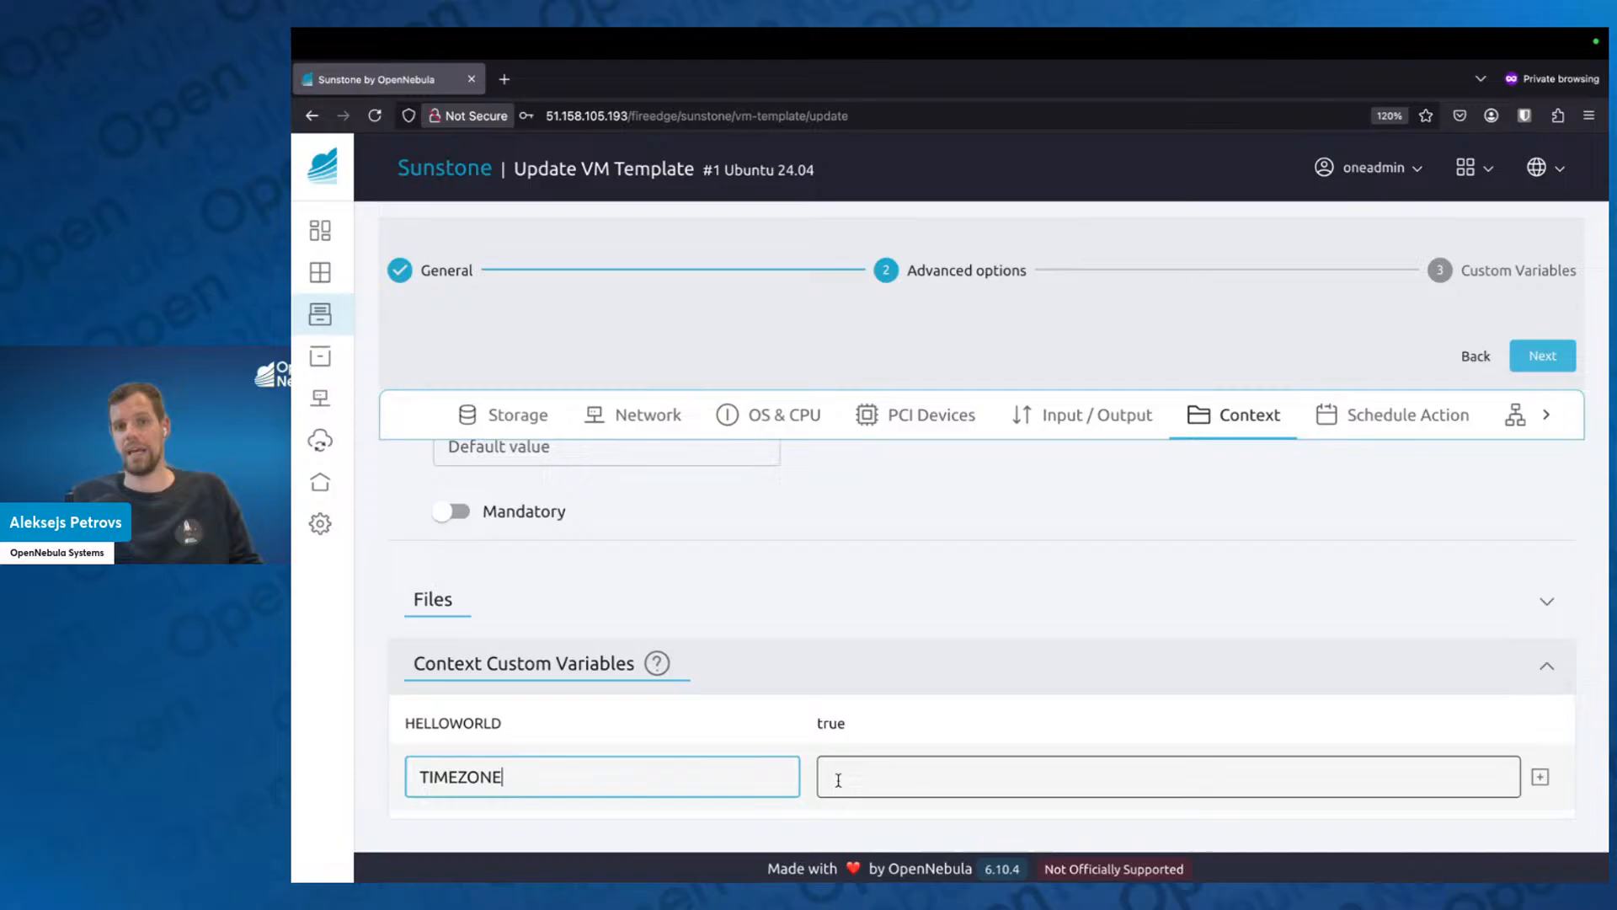
click(838, 779)
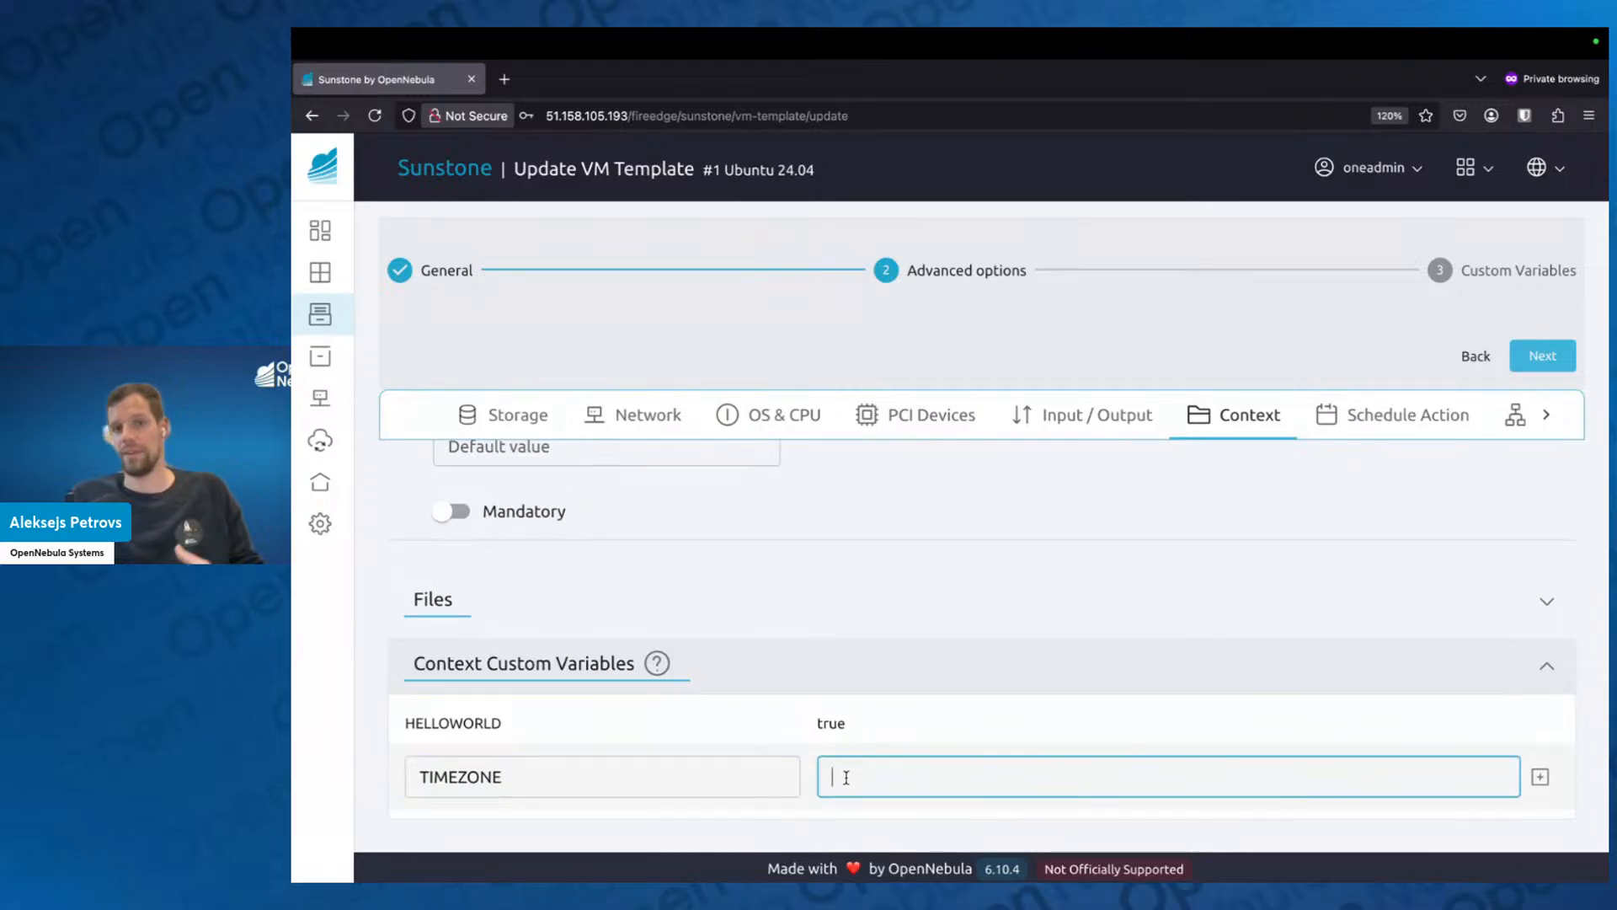
text(Europe/Riga)
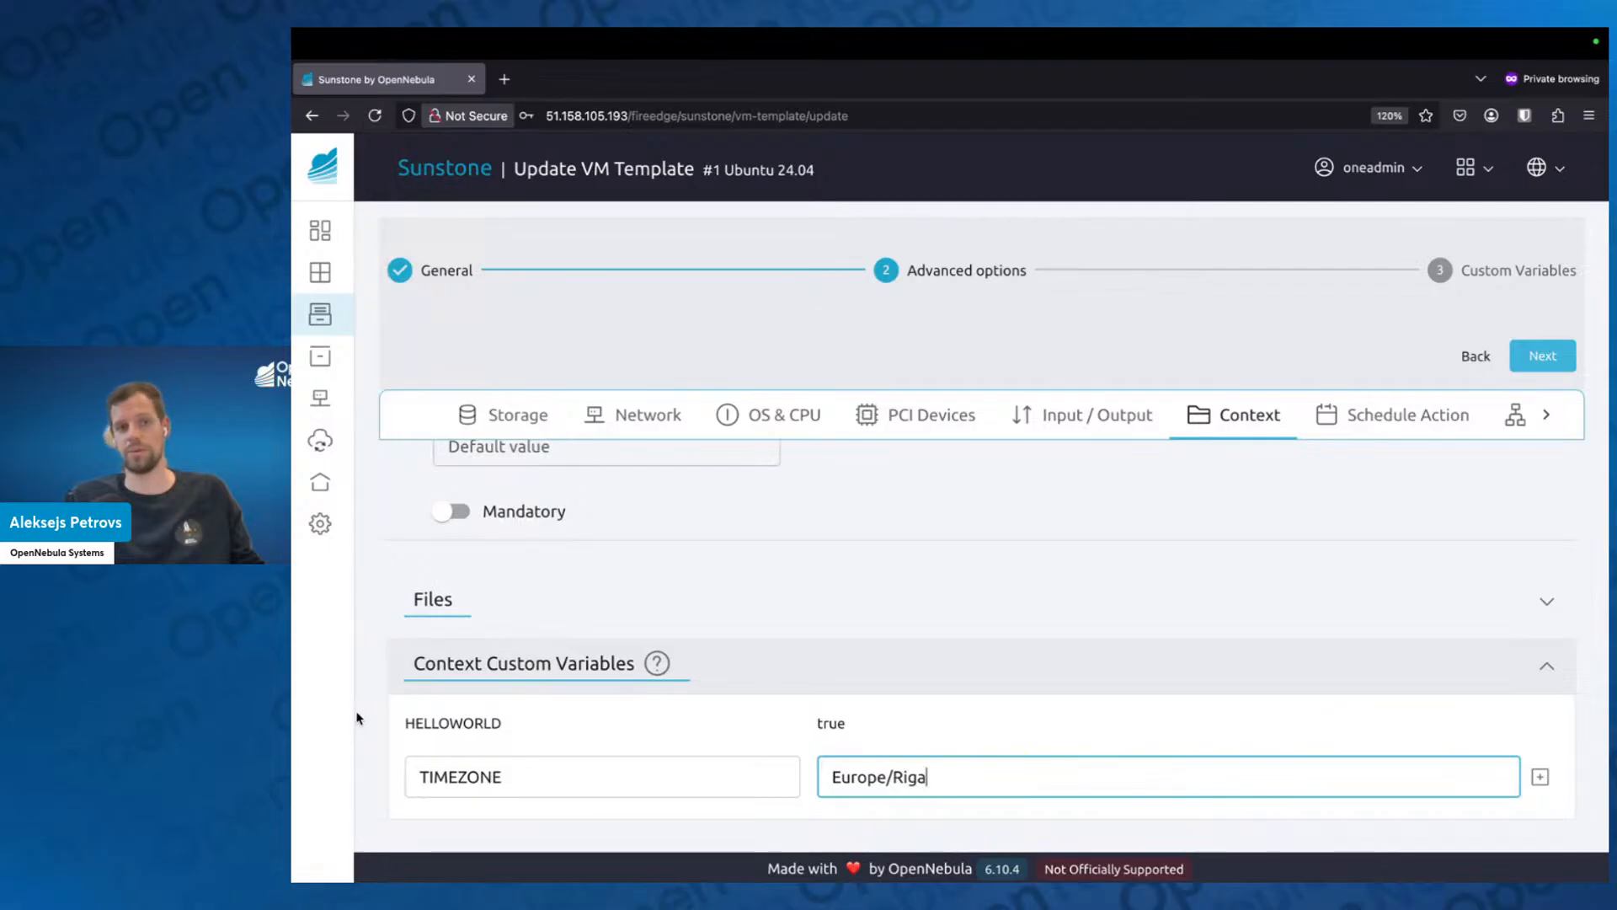
key(Return)
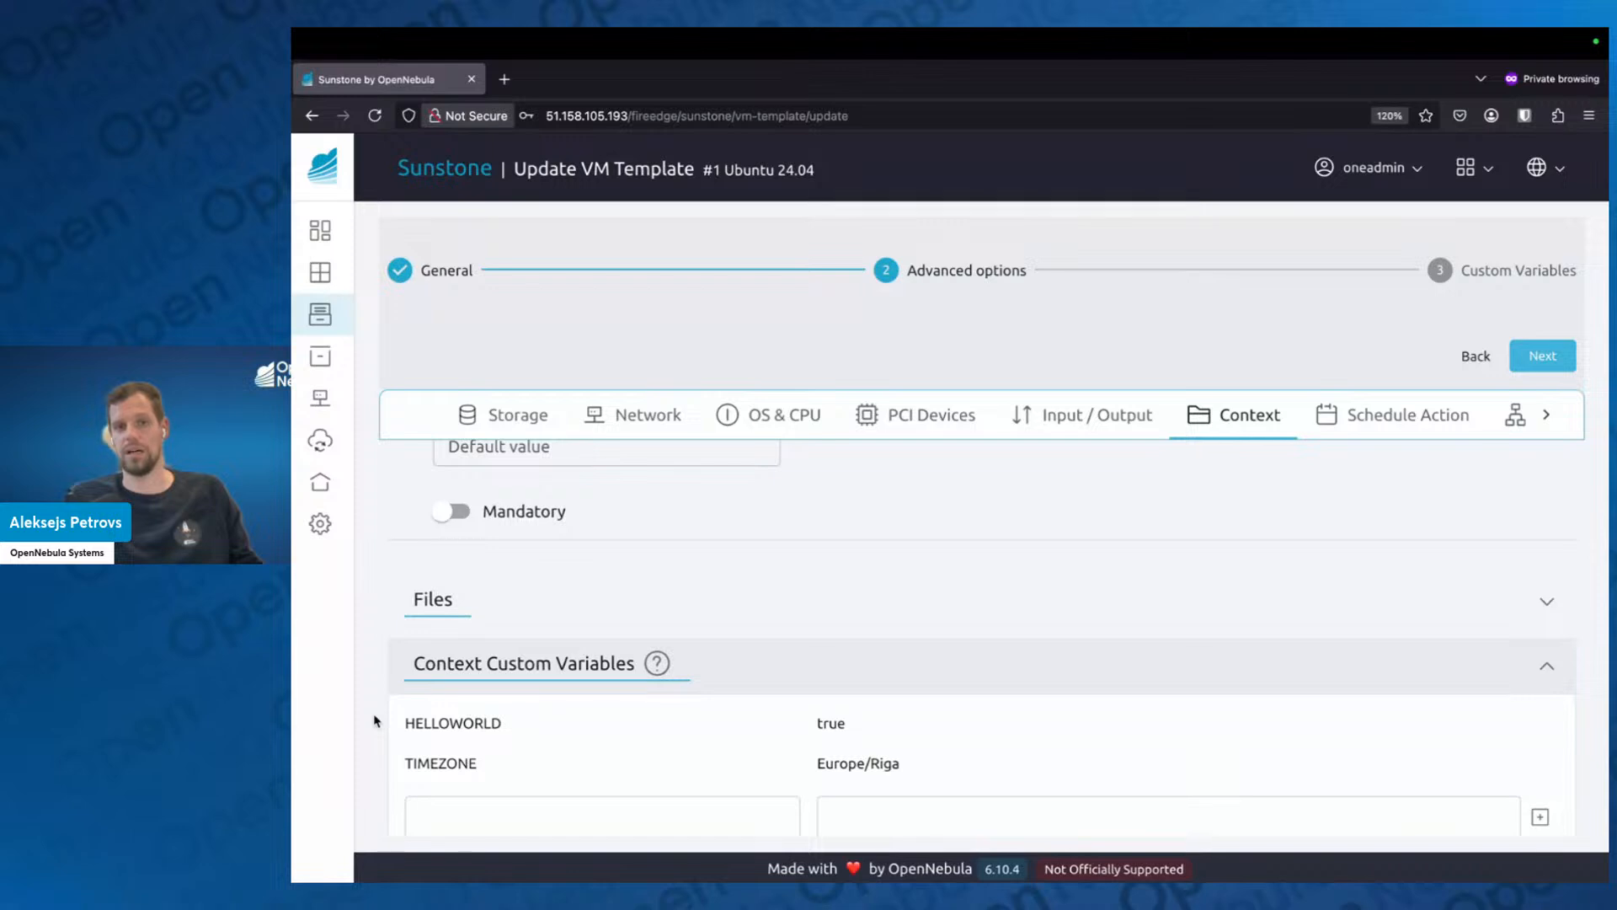
Add a context custom variable named SET_HOSTNAME with the value ubuntu-$UNAME.
scroll(376, 721, down, 1)
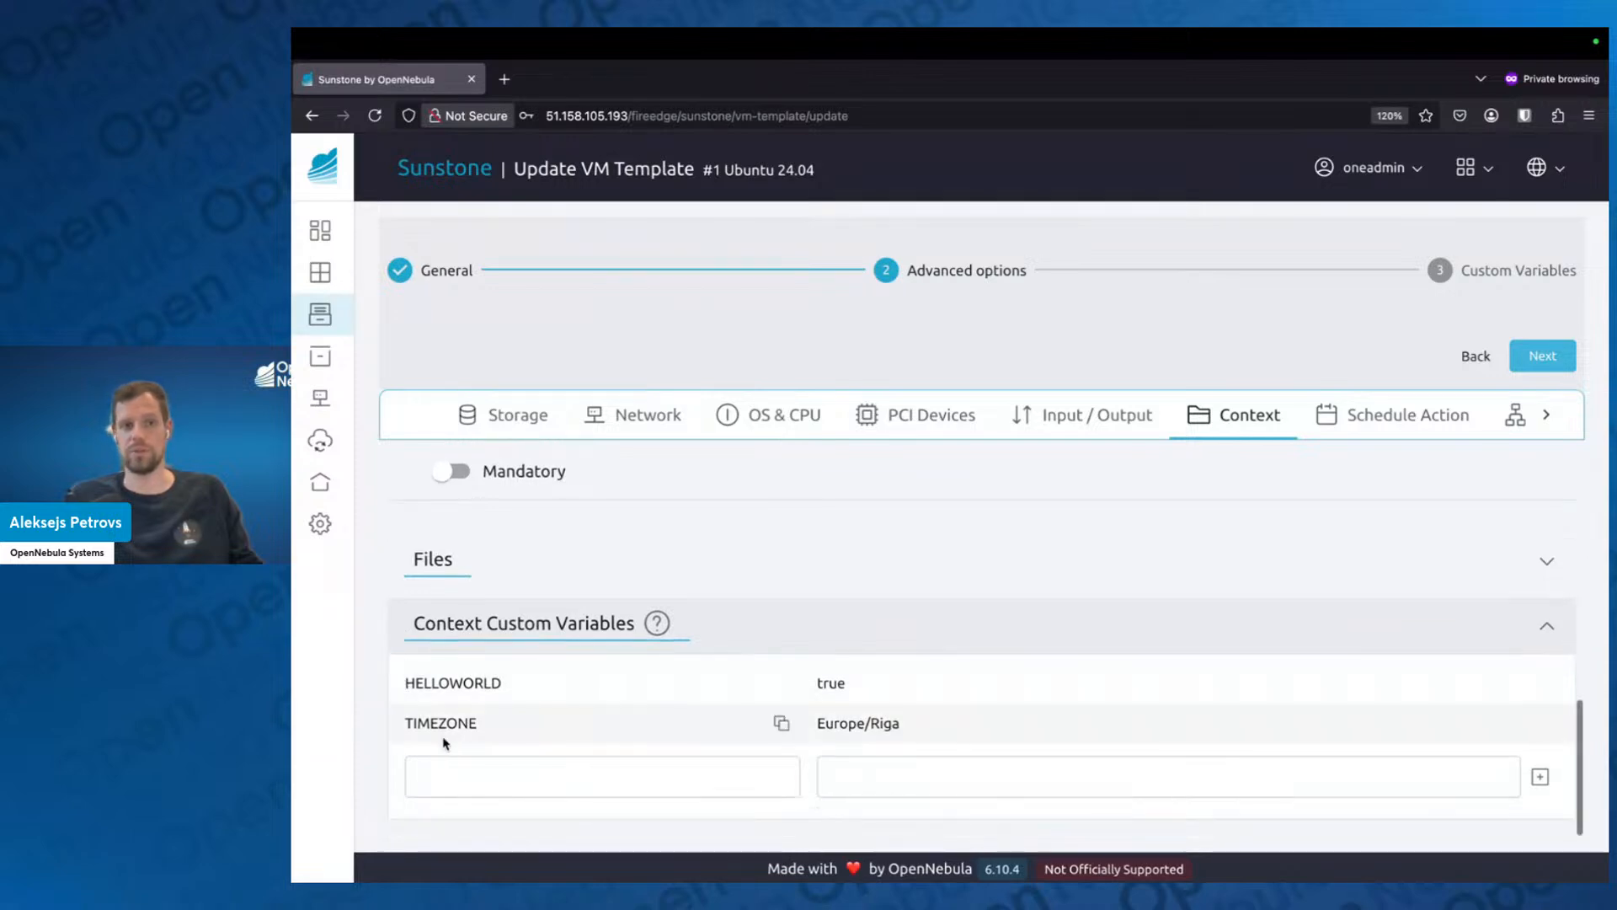
click(470, 763)
text(S)
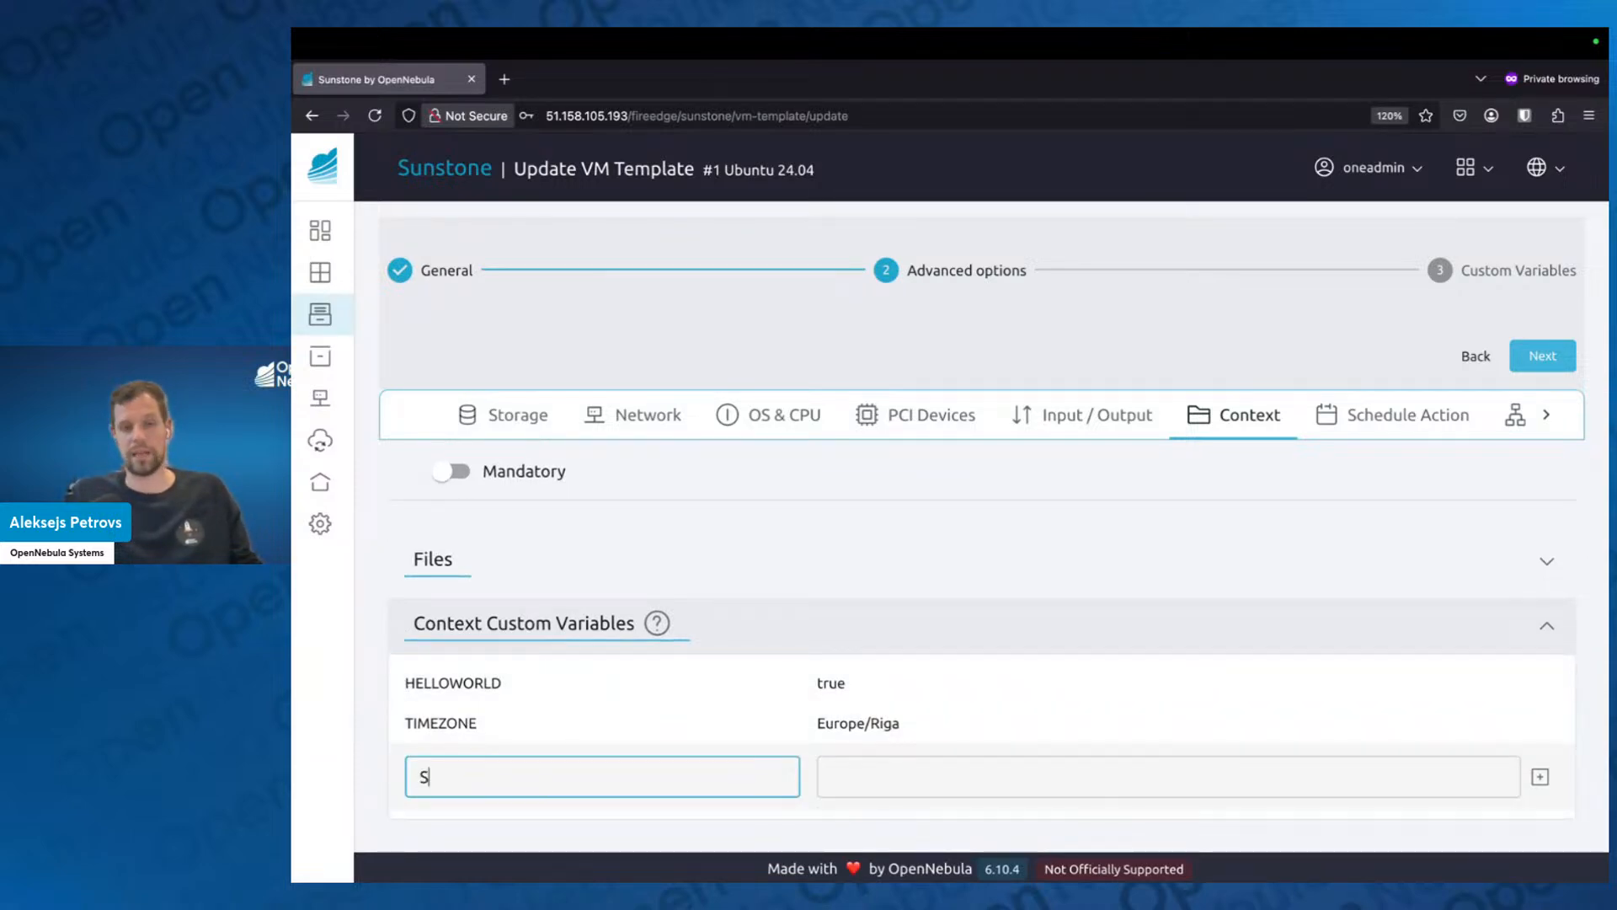
text(ET_HOSTNAME)
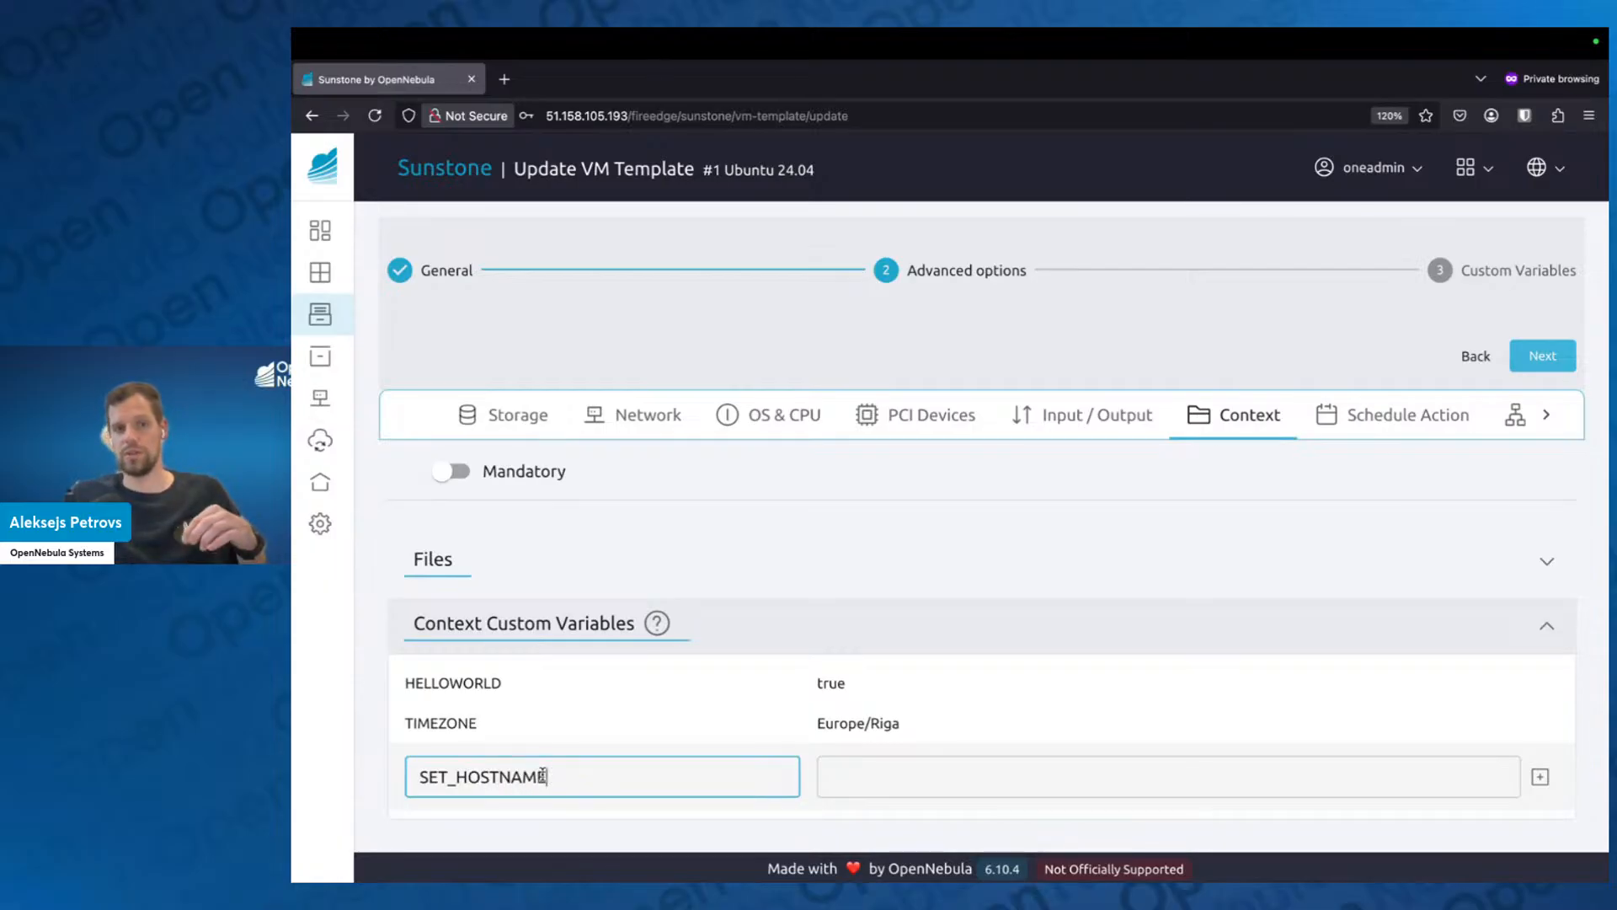
drag(547, 776, 419, 775)
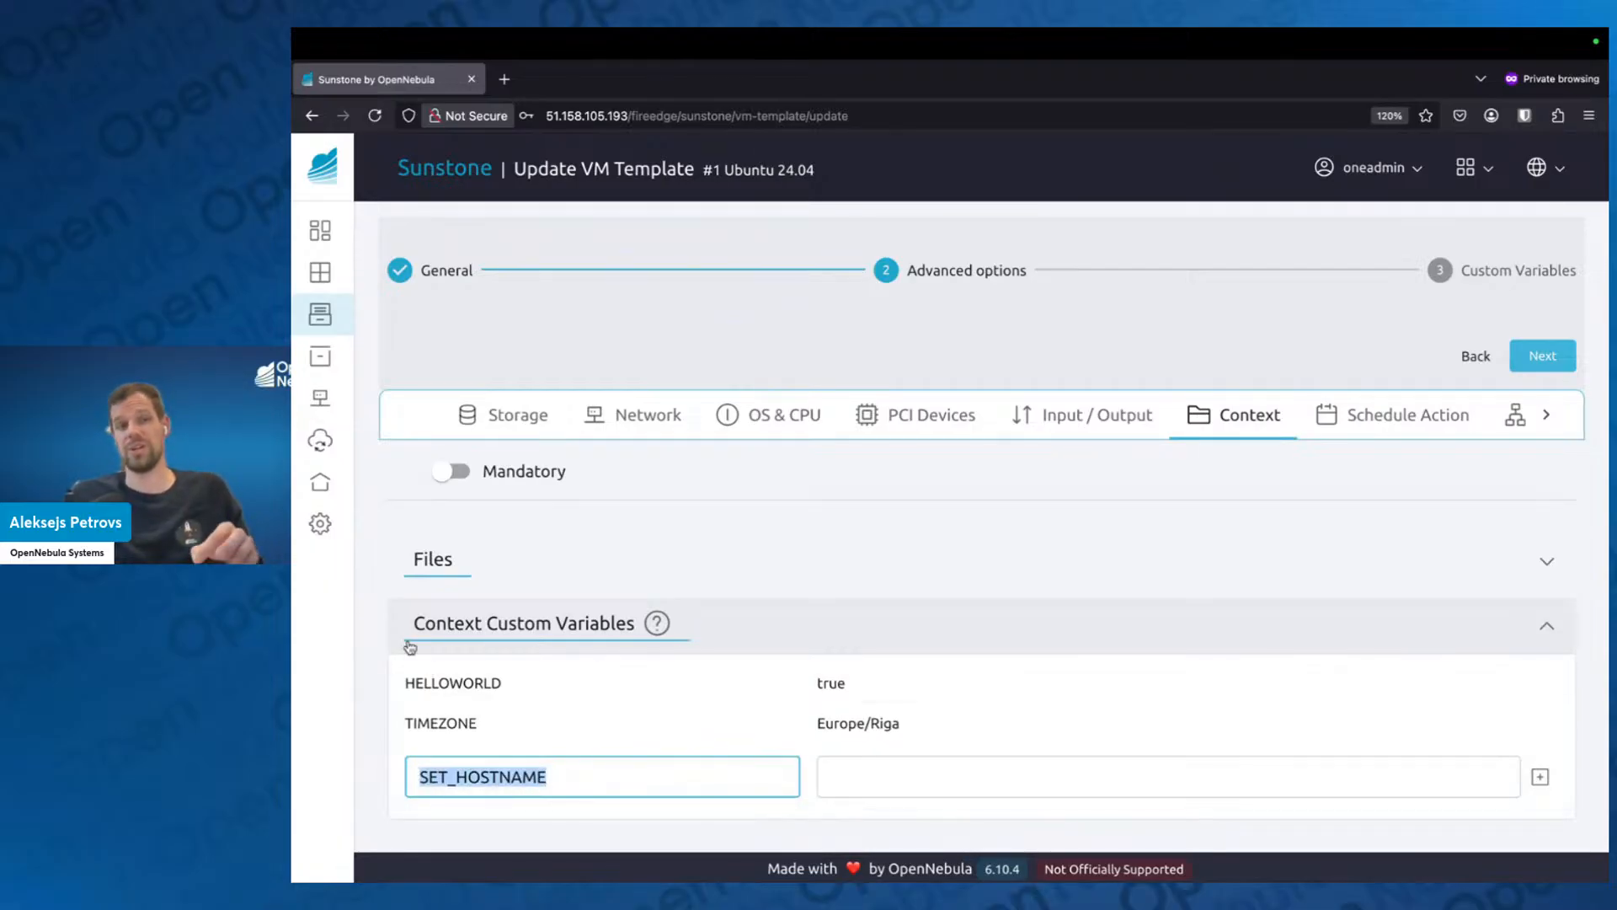
click(876, 783)
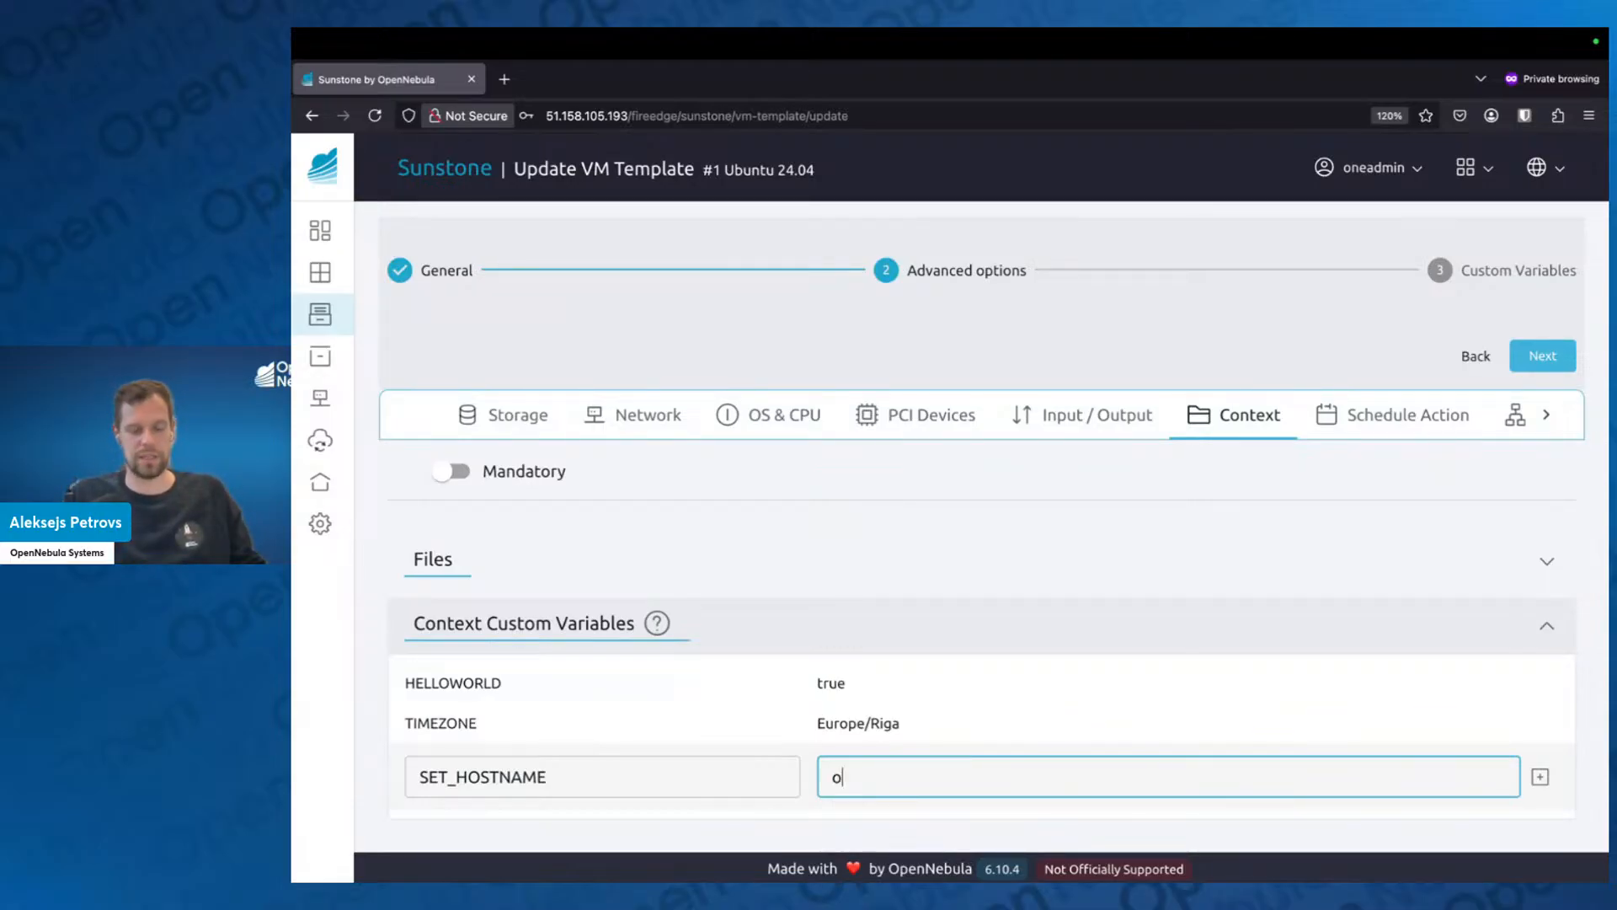
text(ubuntu)
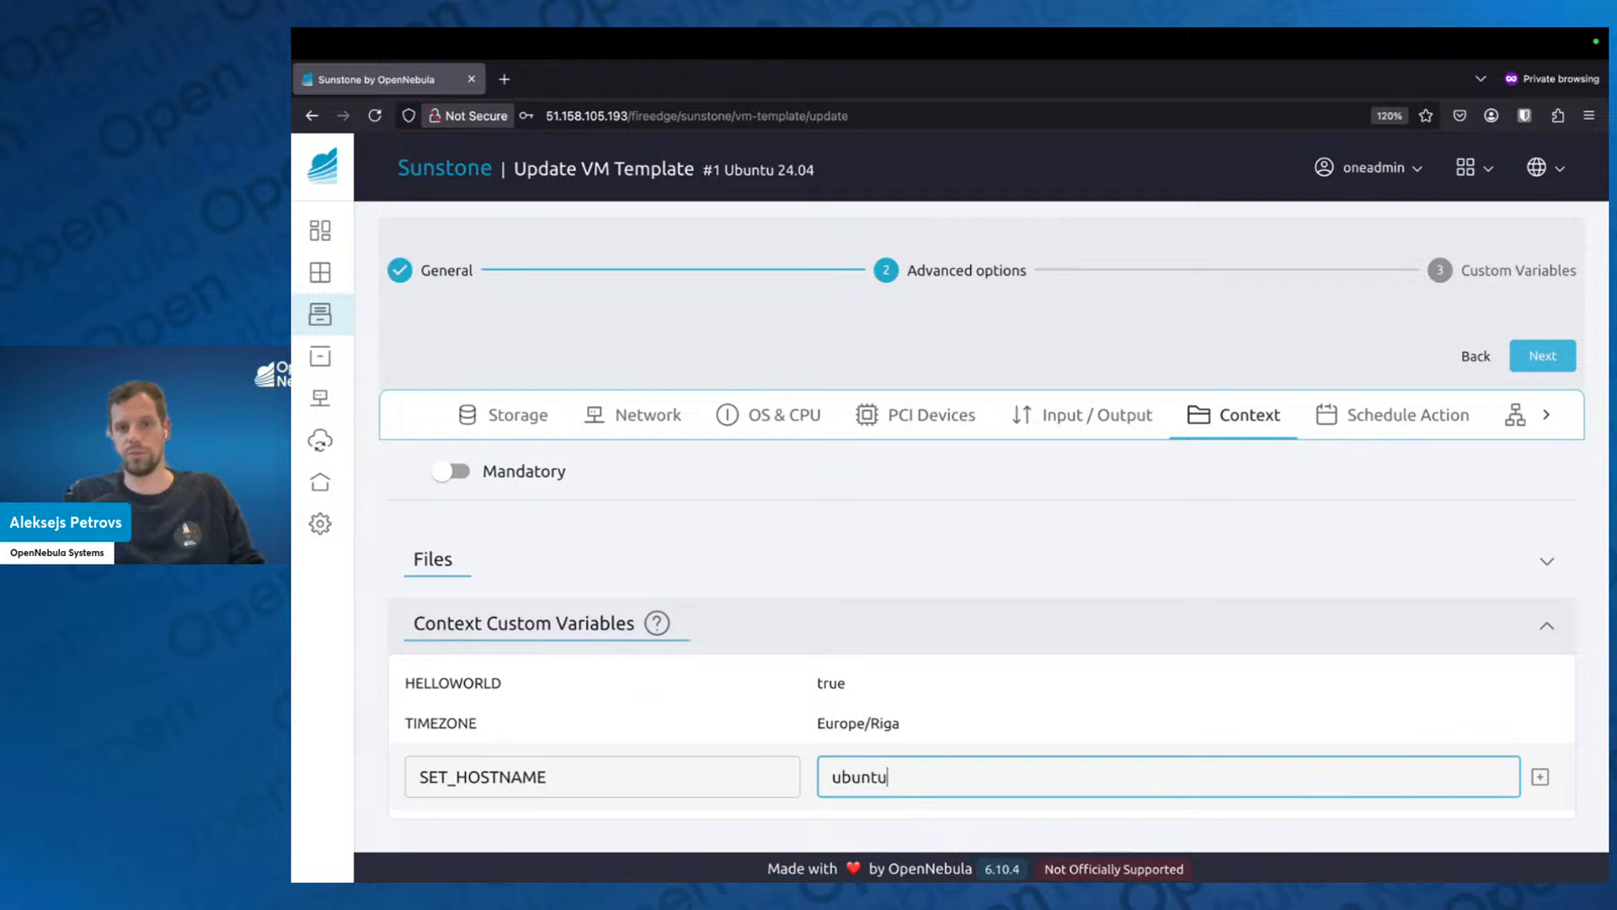
text(-)
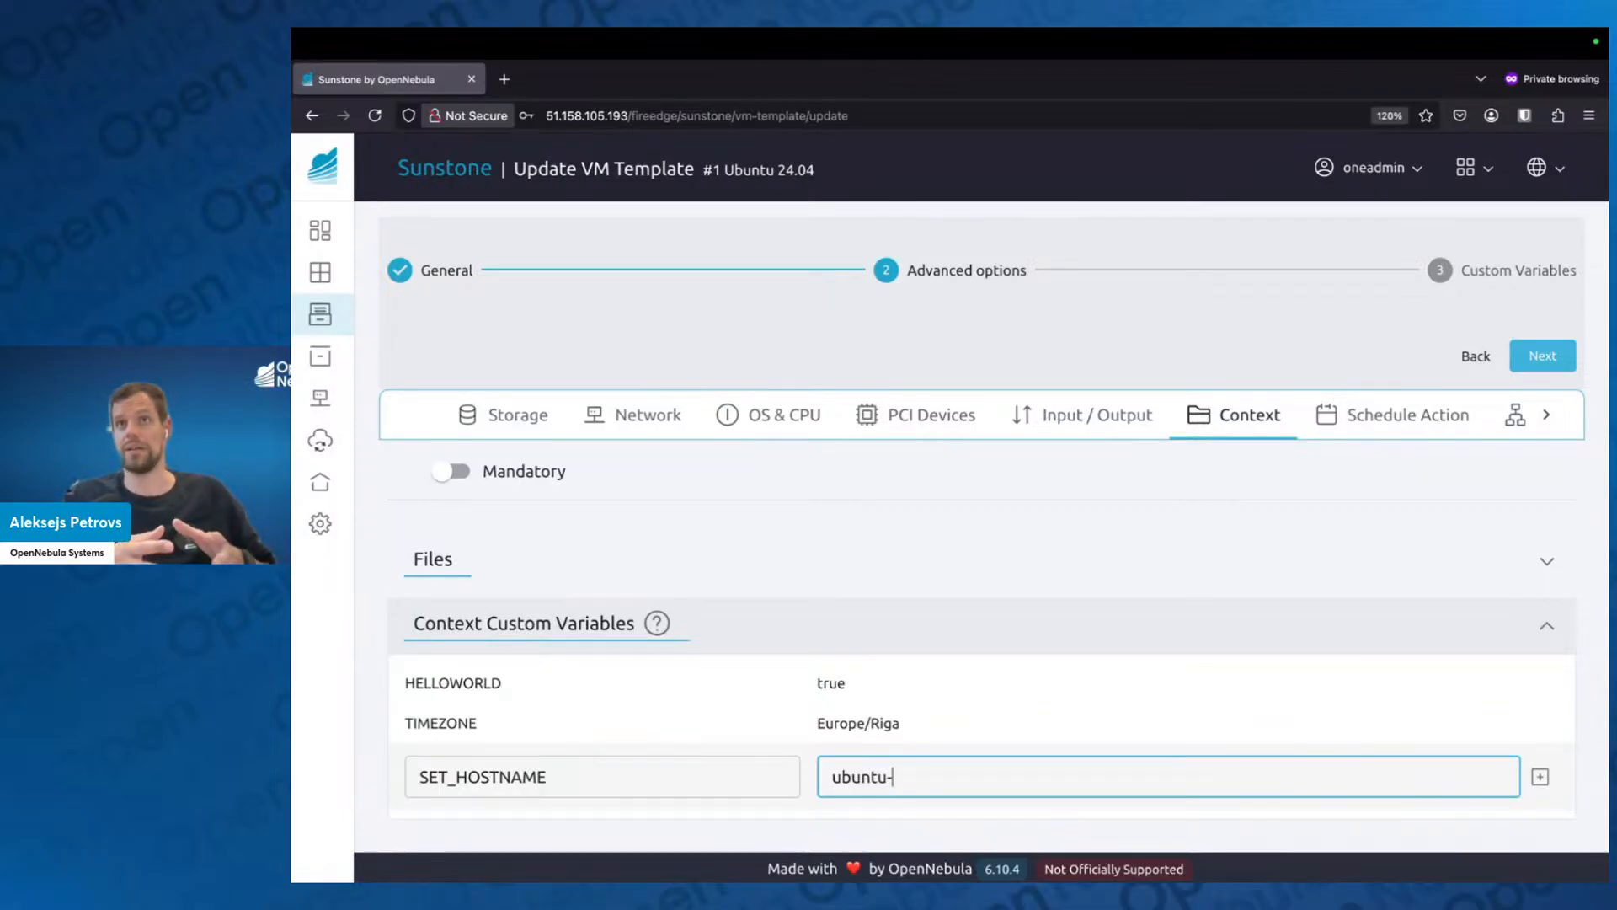
text($)
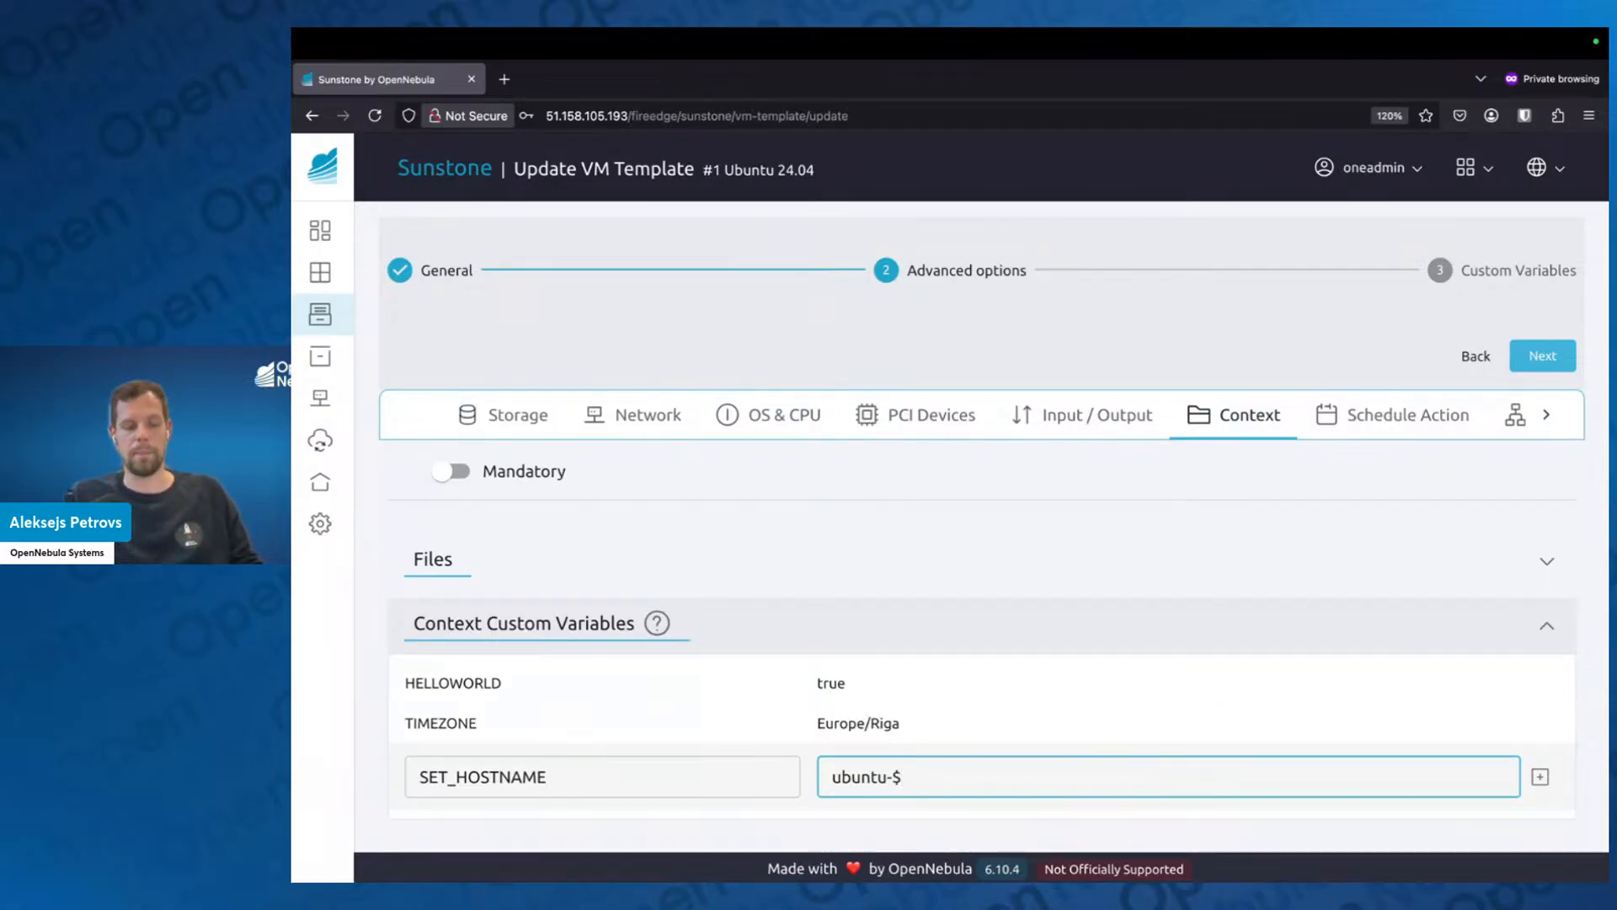
text(UNAME)
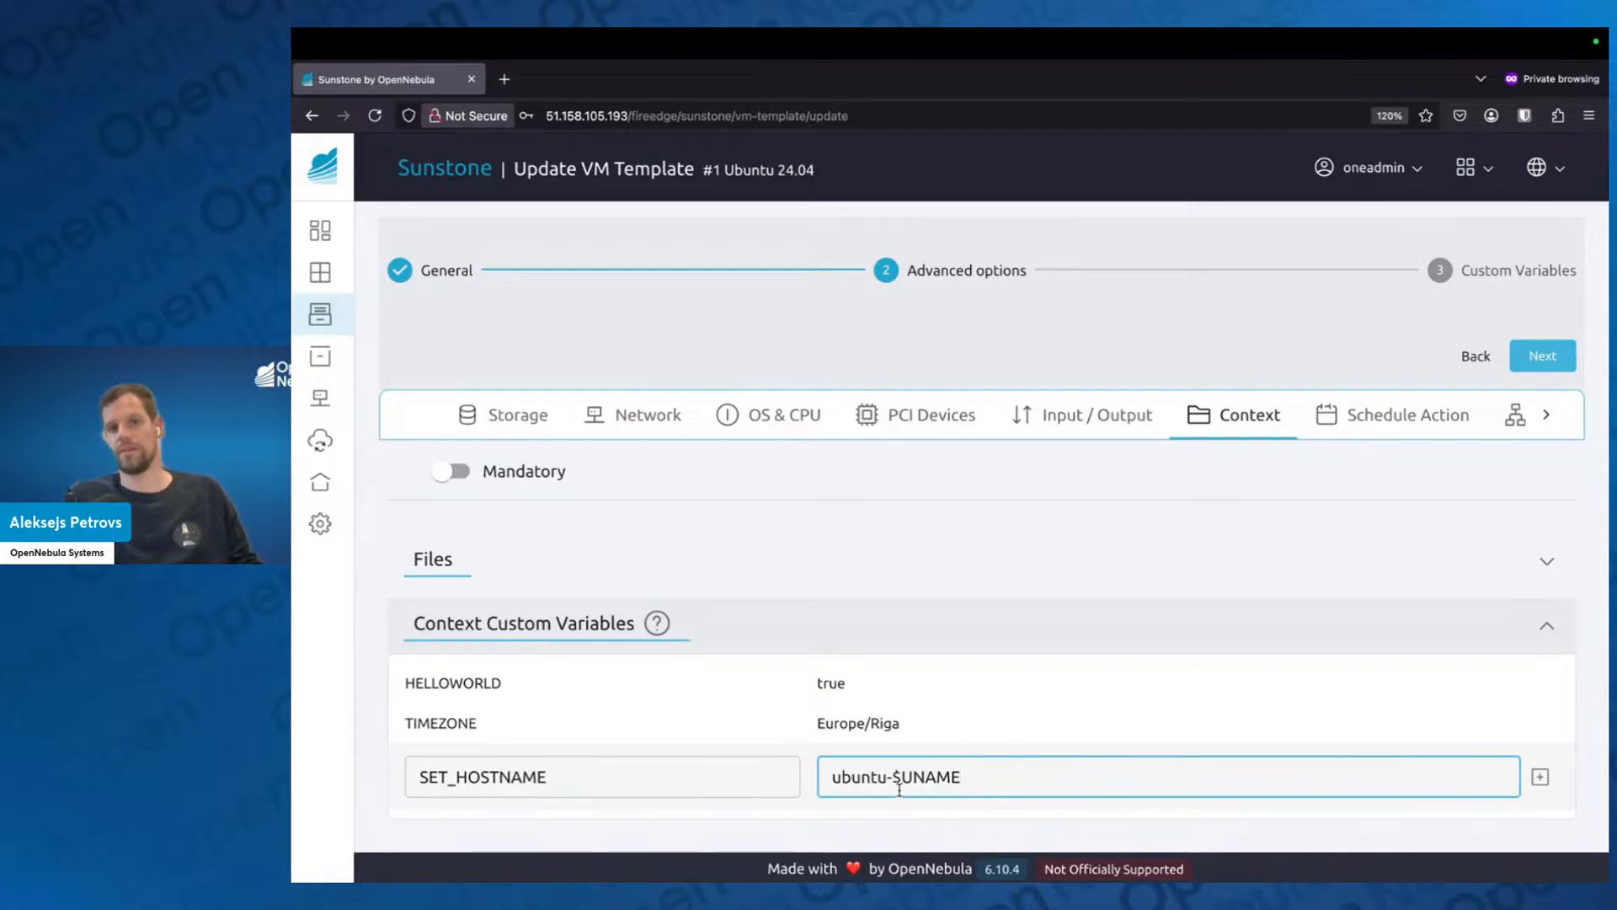
drag(892, 777, 977, 785)
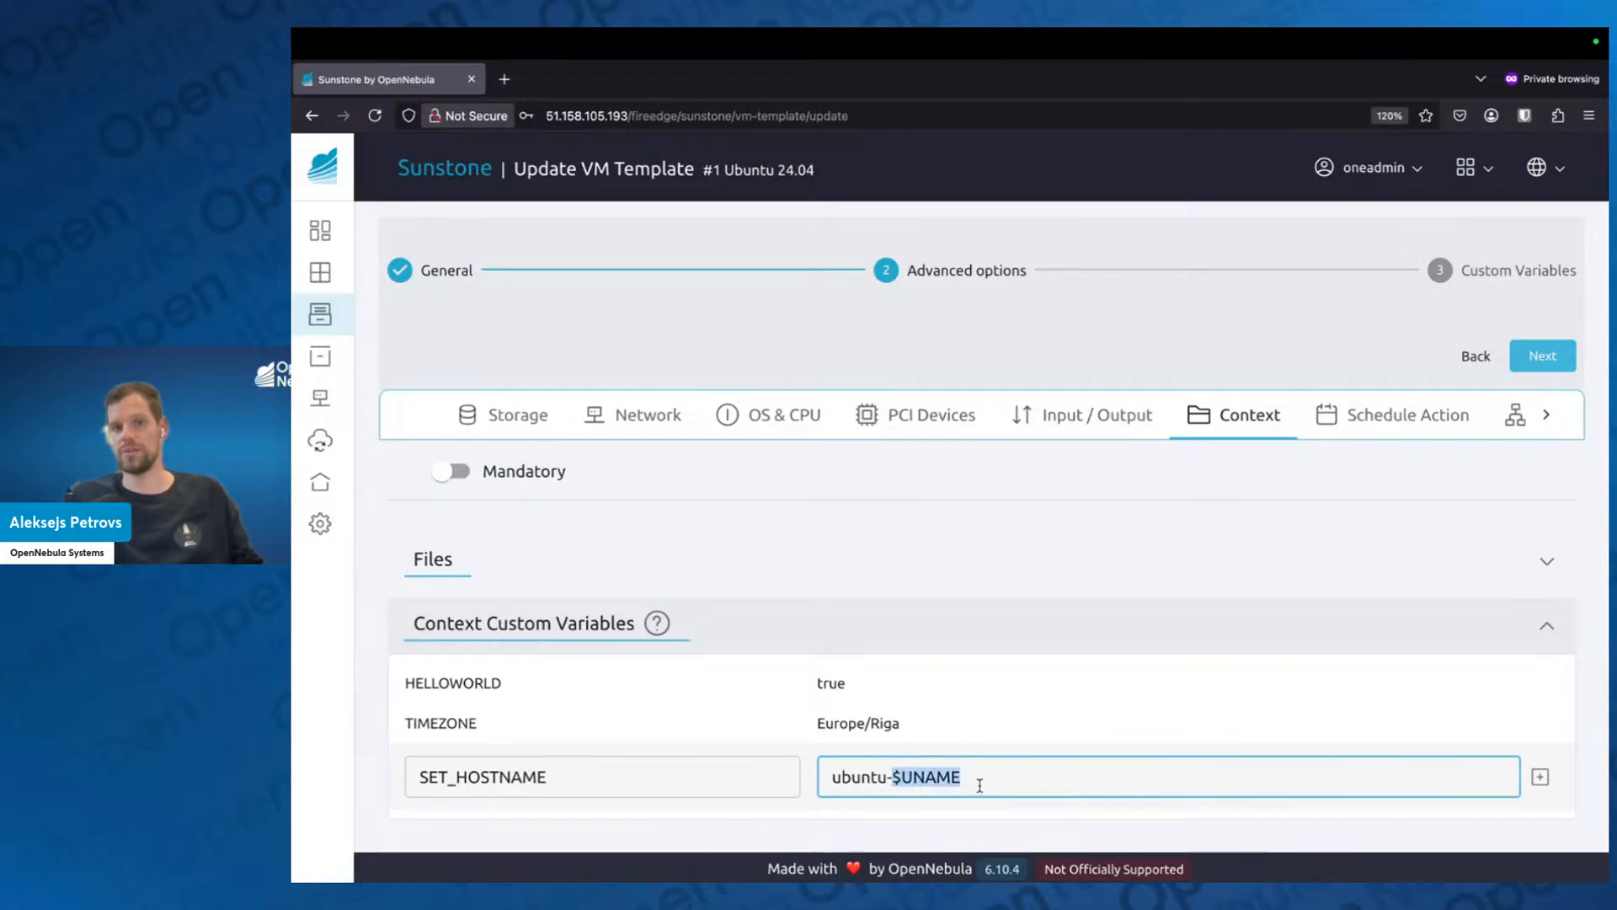
click(979, 785)
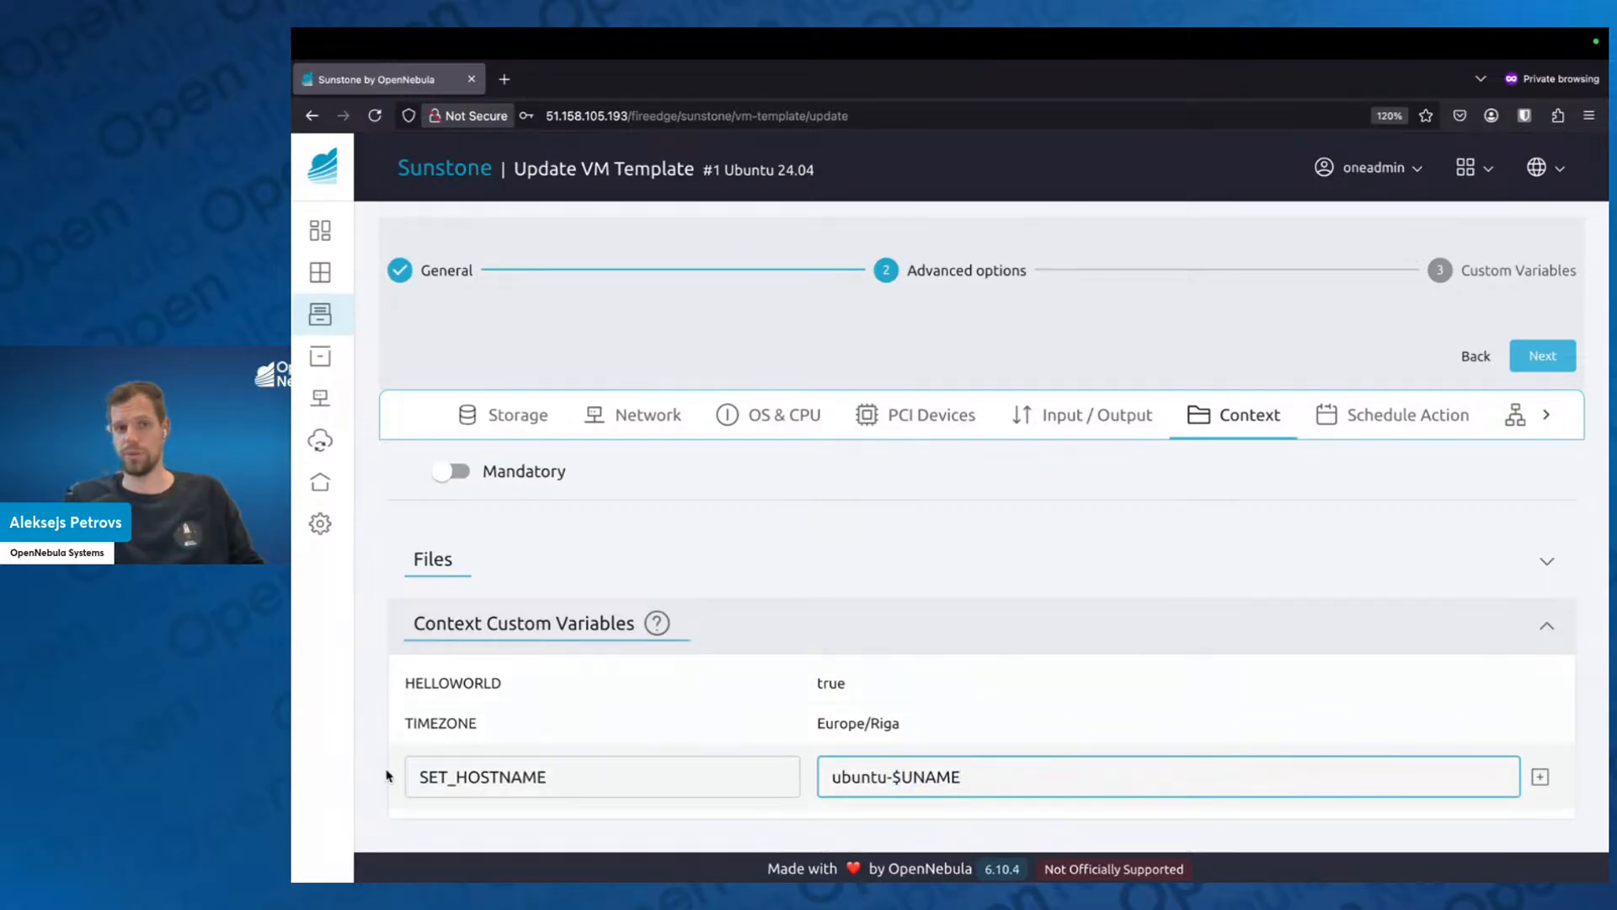
key(Return)
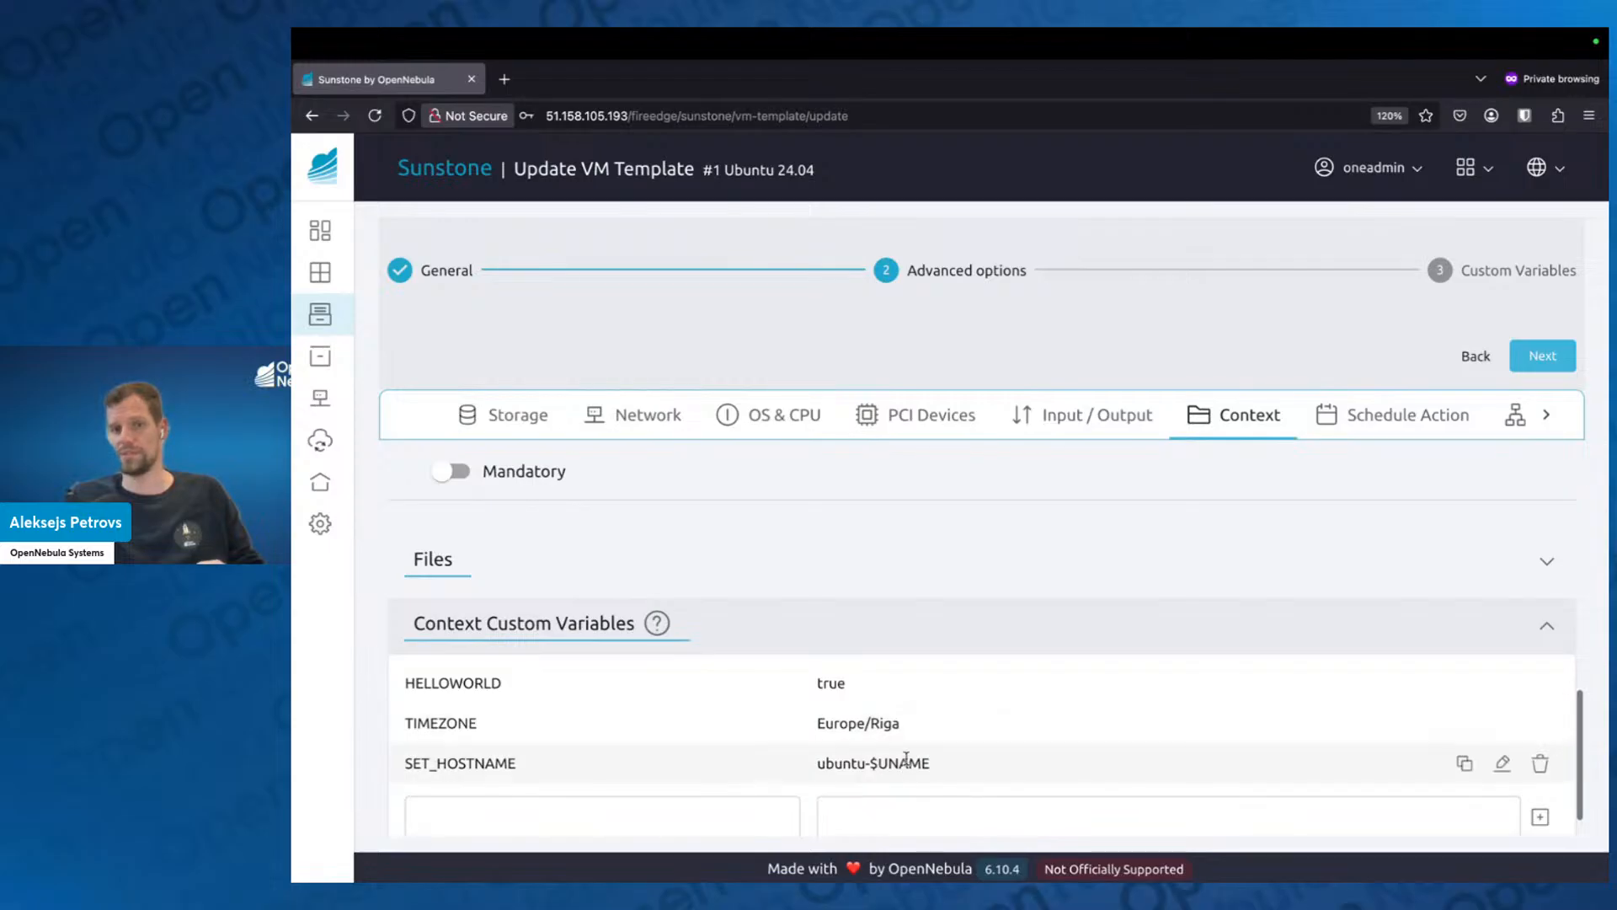
scroll(908, 771, down, 1)
scroll(908, 771, down, 1)
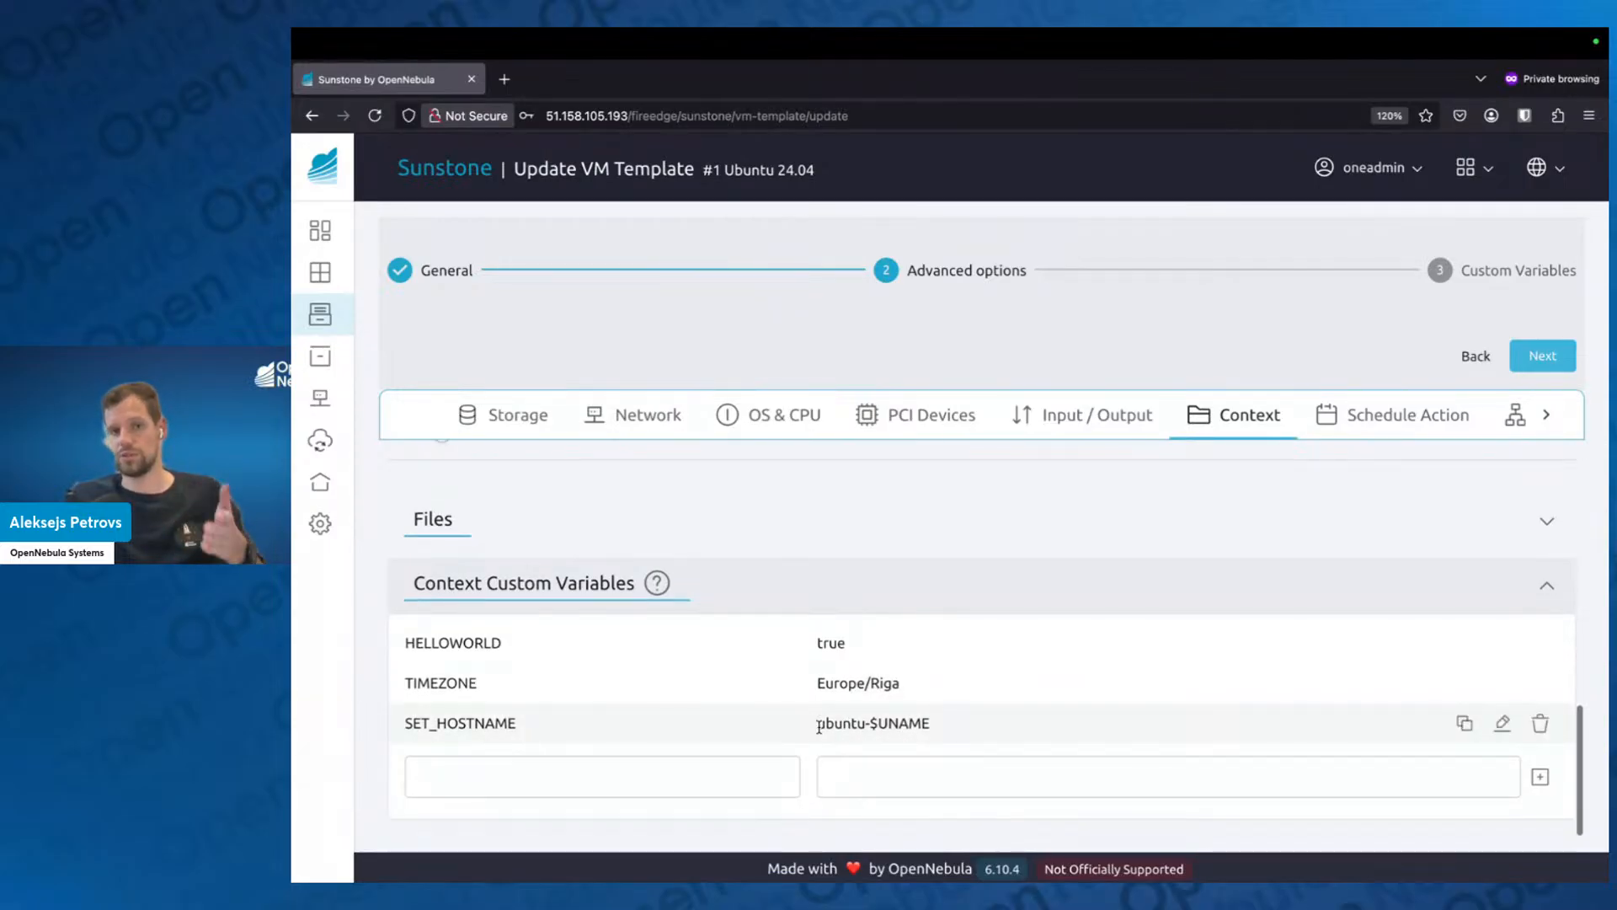
drag(820, 724, 955, 739)
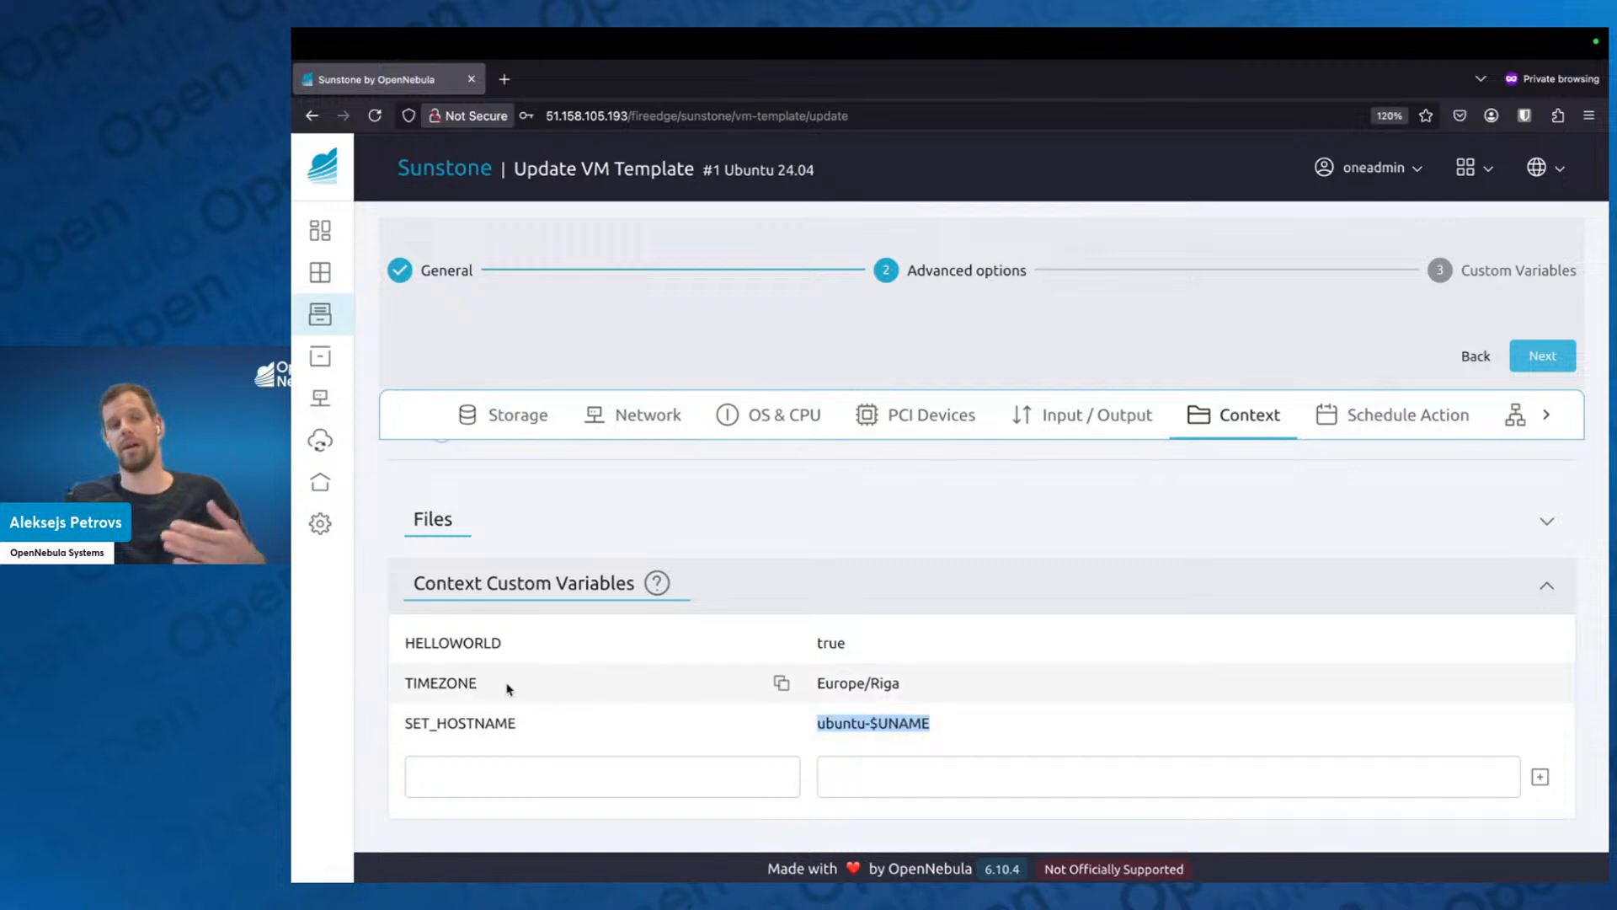
click(369, 710)
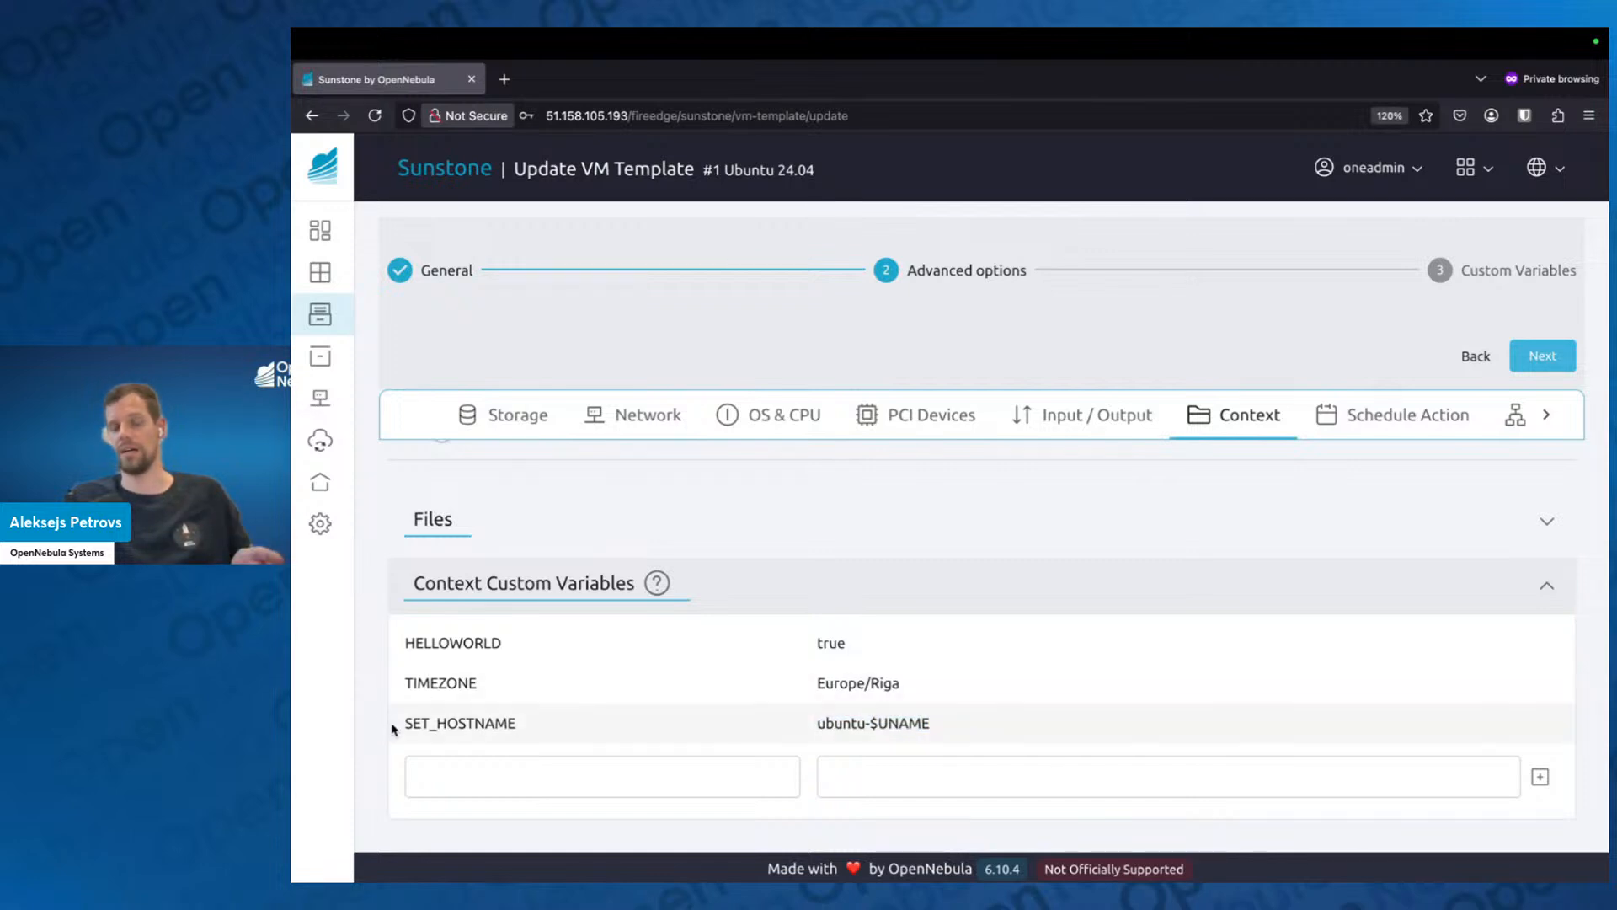
Add a context custom variable named password holding the VM's login password.
click(483, 773)
text(p)
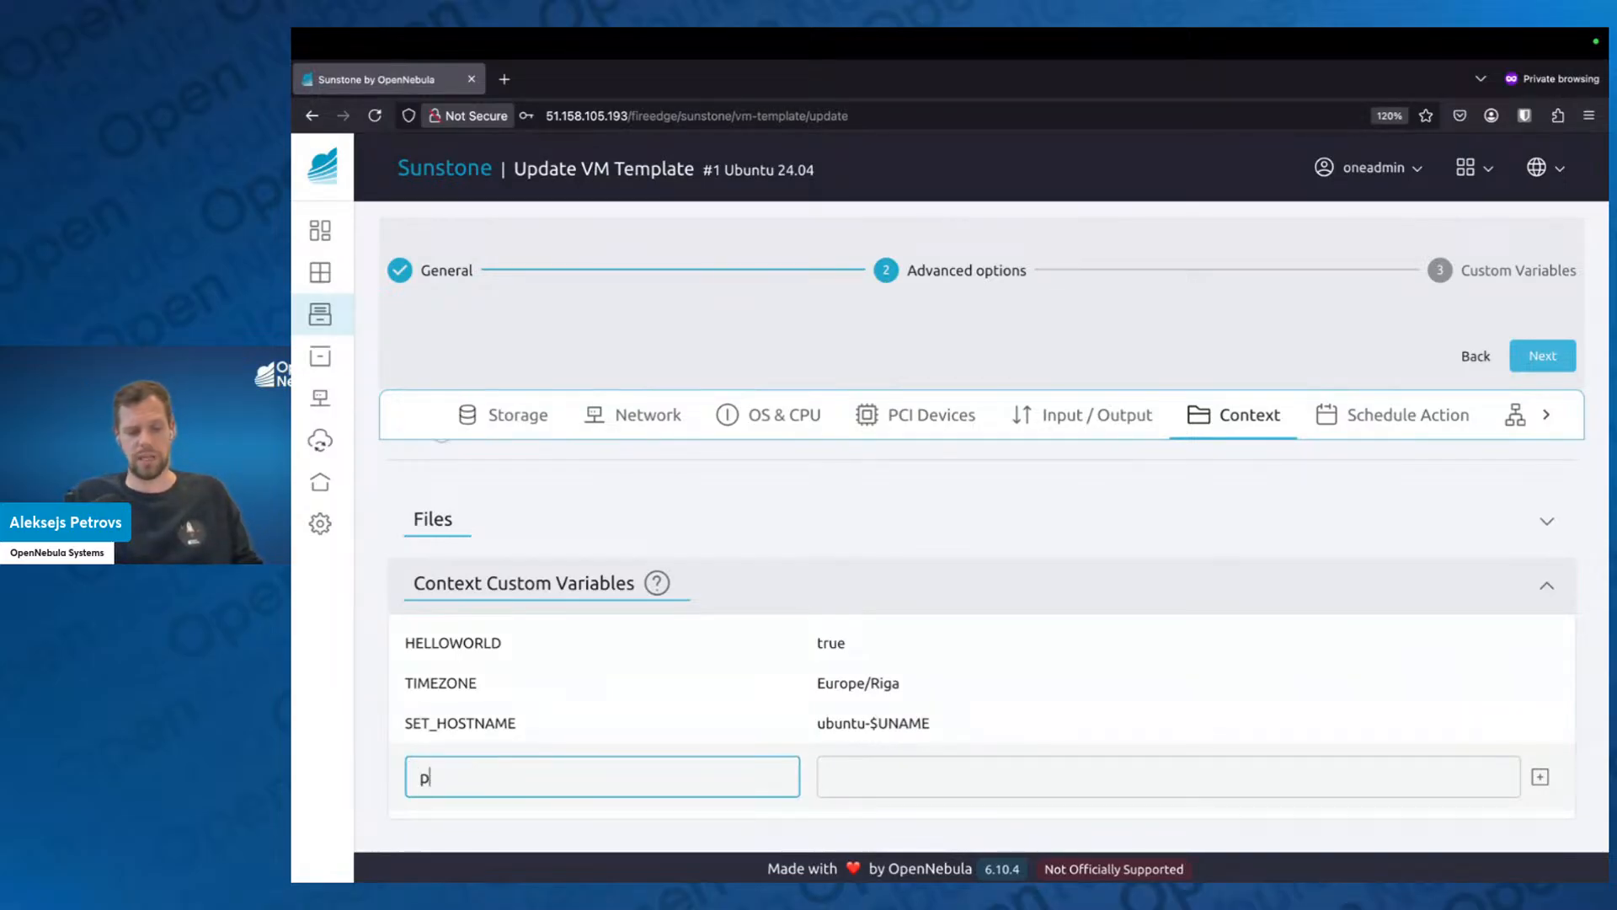
text(assword)
key(Tab)
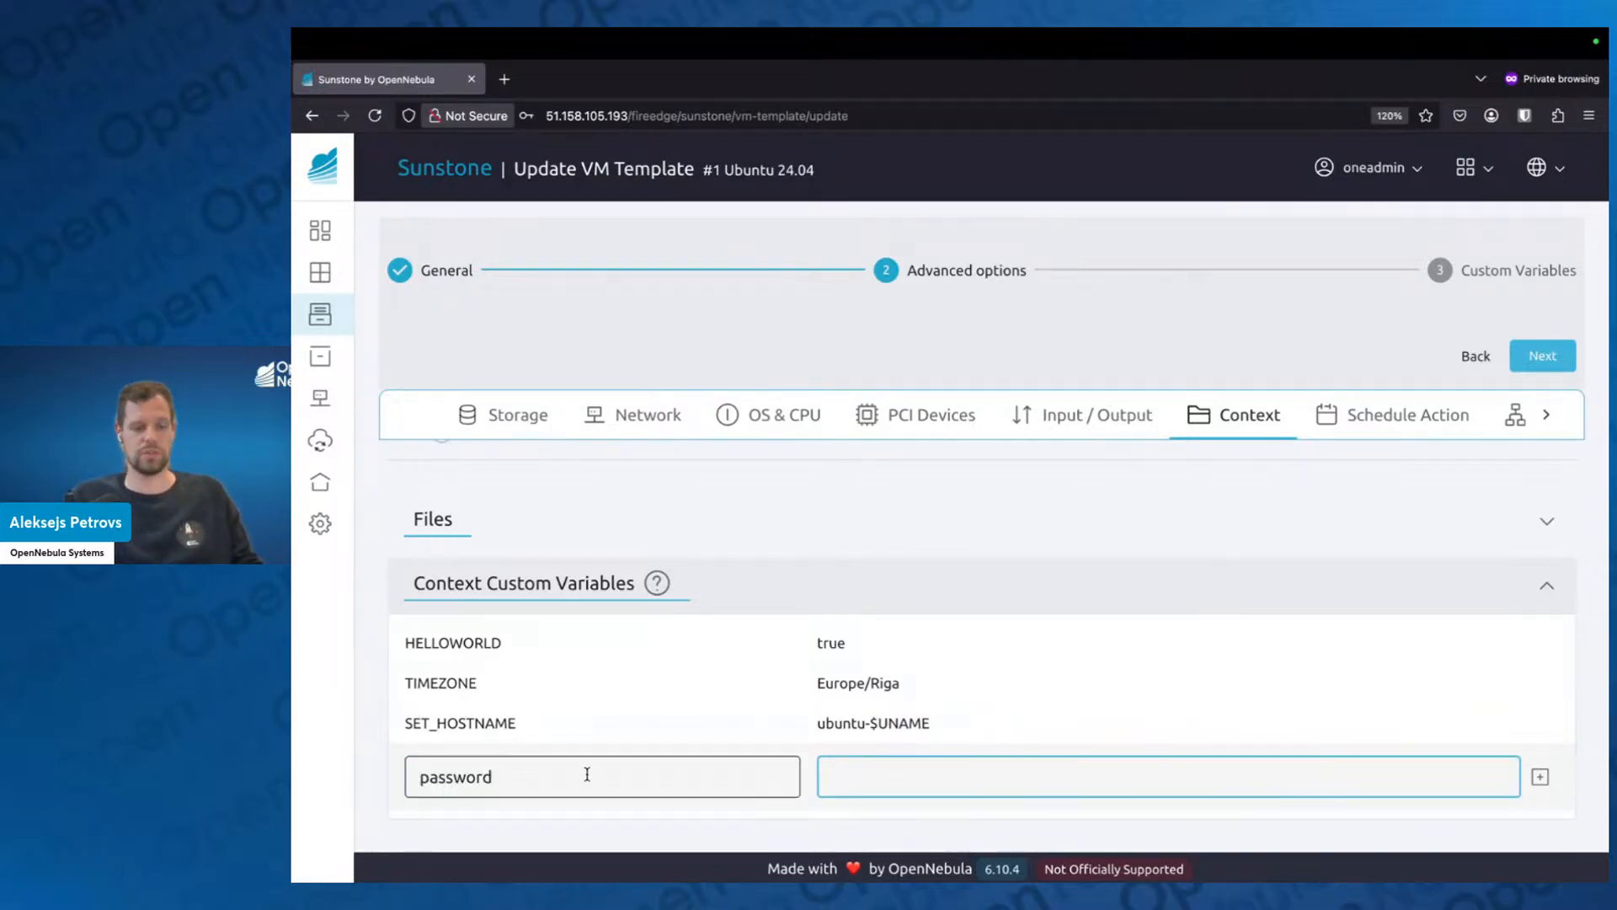
text(opennebula)
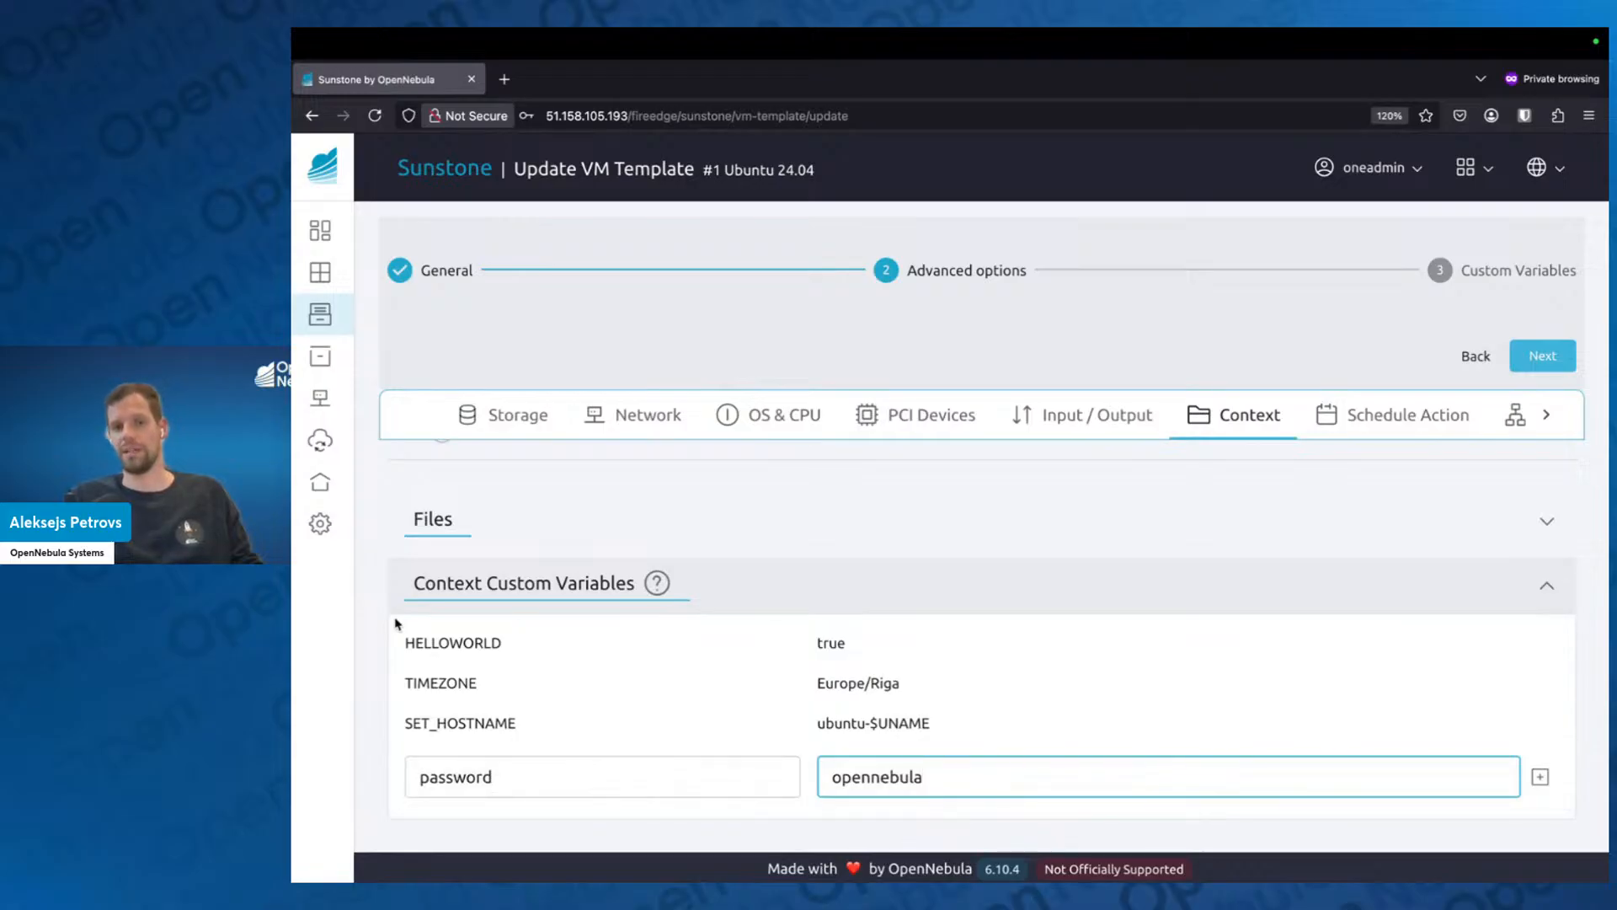
key(Return)
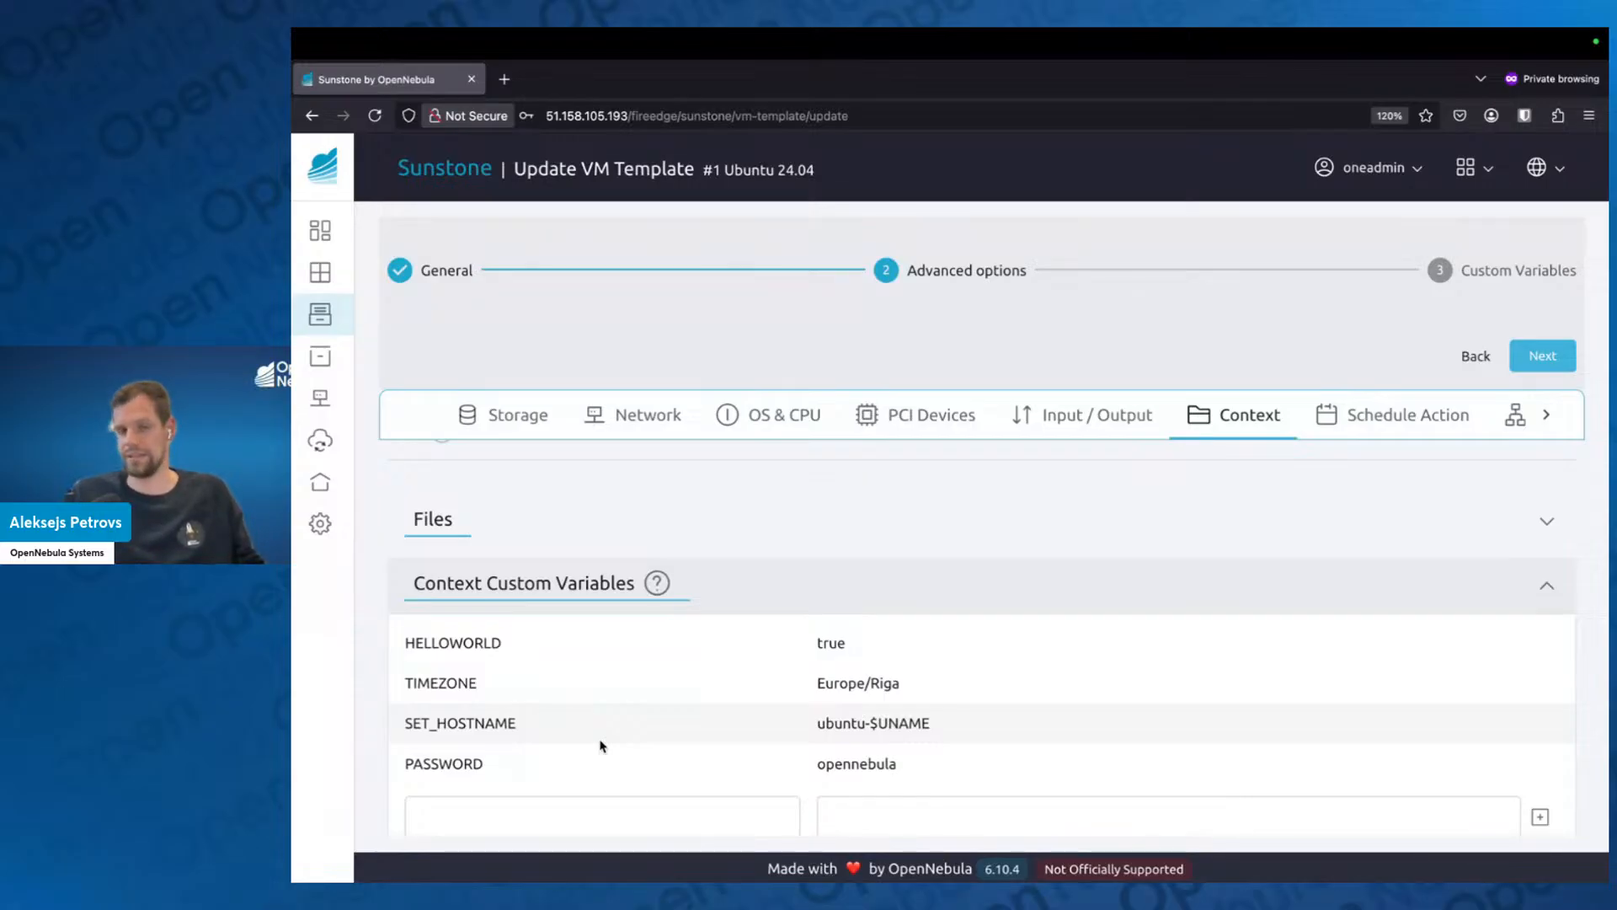
Finish the Ubuntu 24.04 template update, leaving the final Custom Variables stage empty.
scroll(615, 724, down, 1)
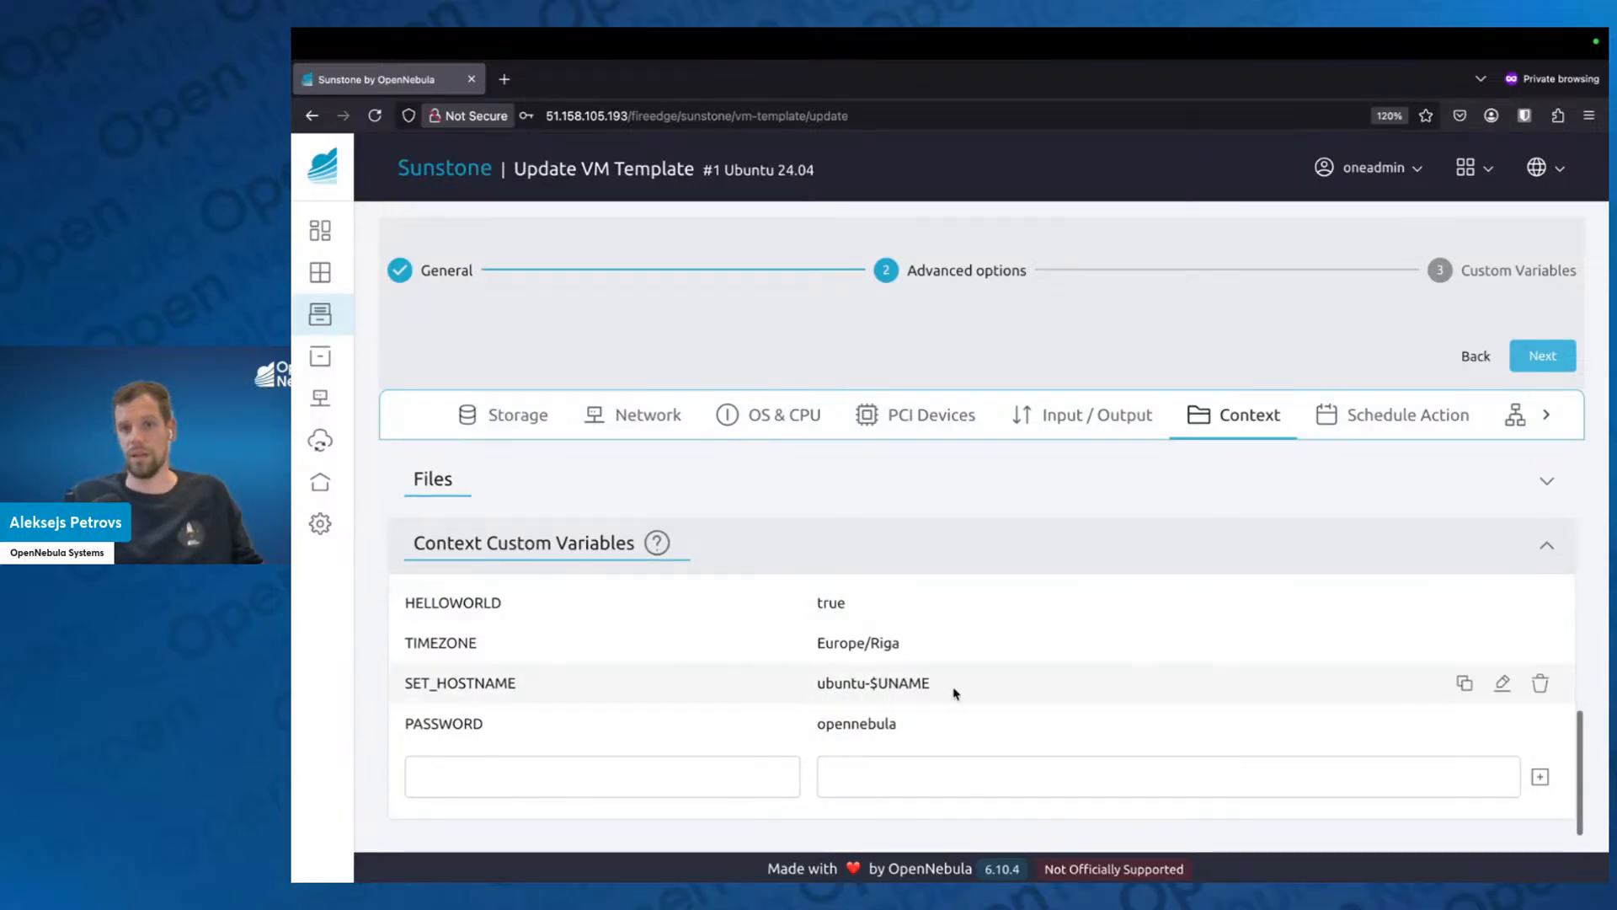
scroll(956, 685, up, 8)
click(1544, 356)
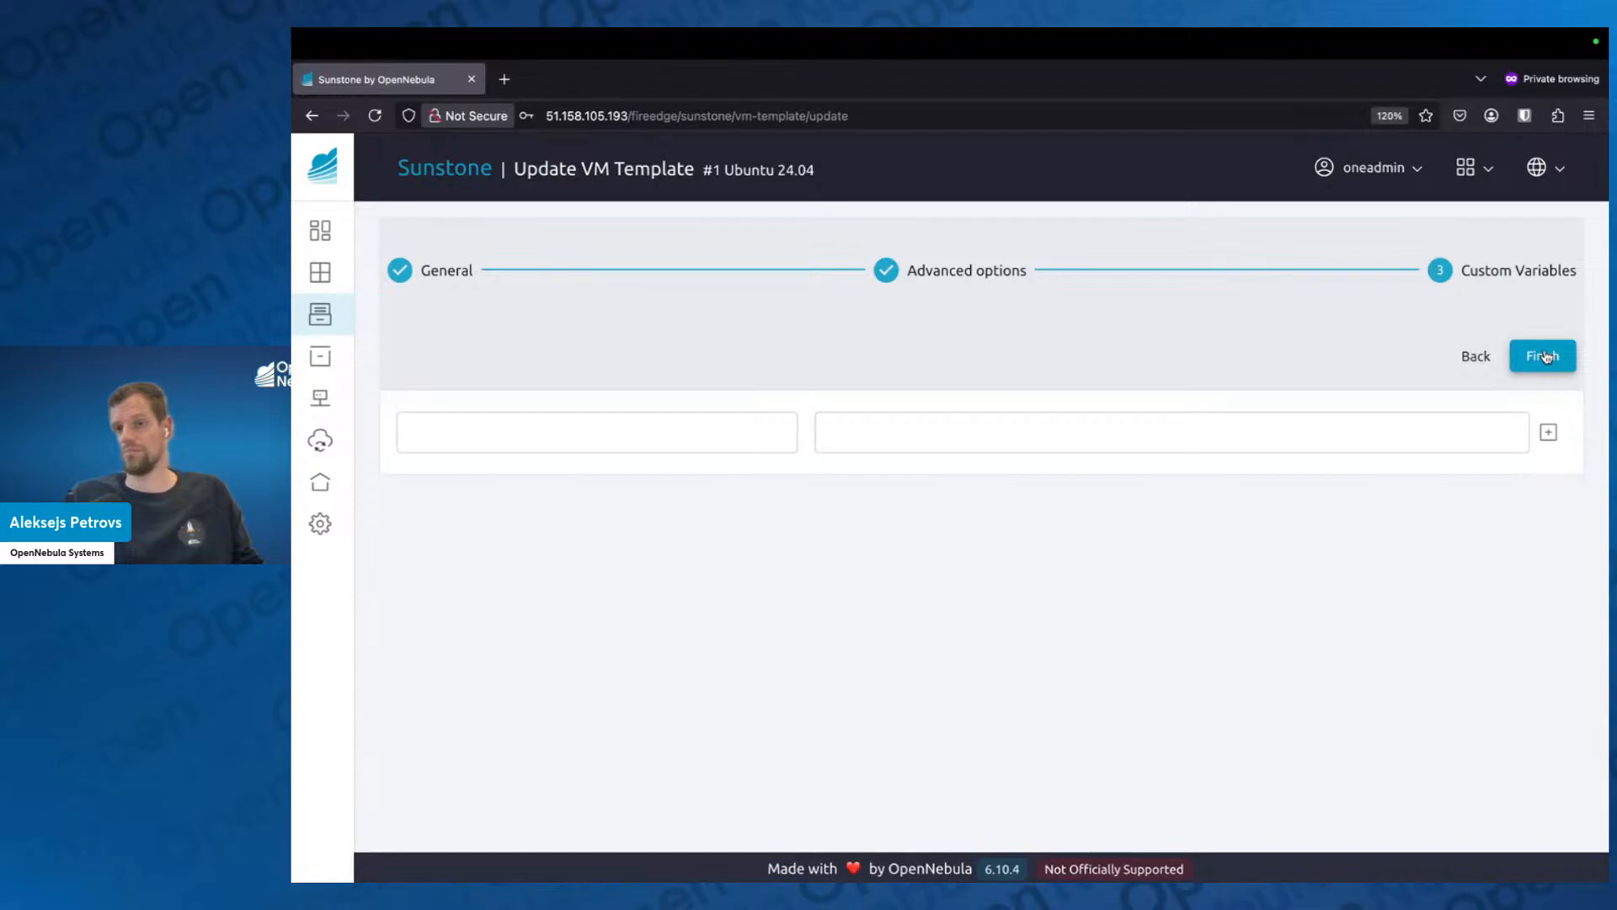
click(1546, 356)
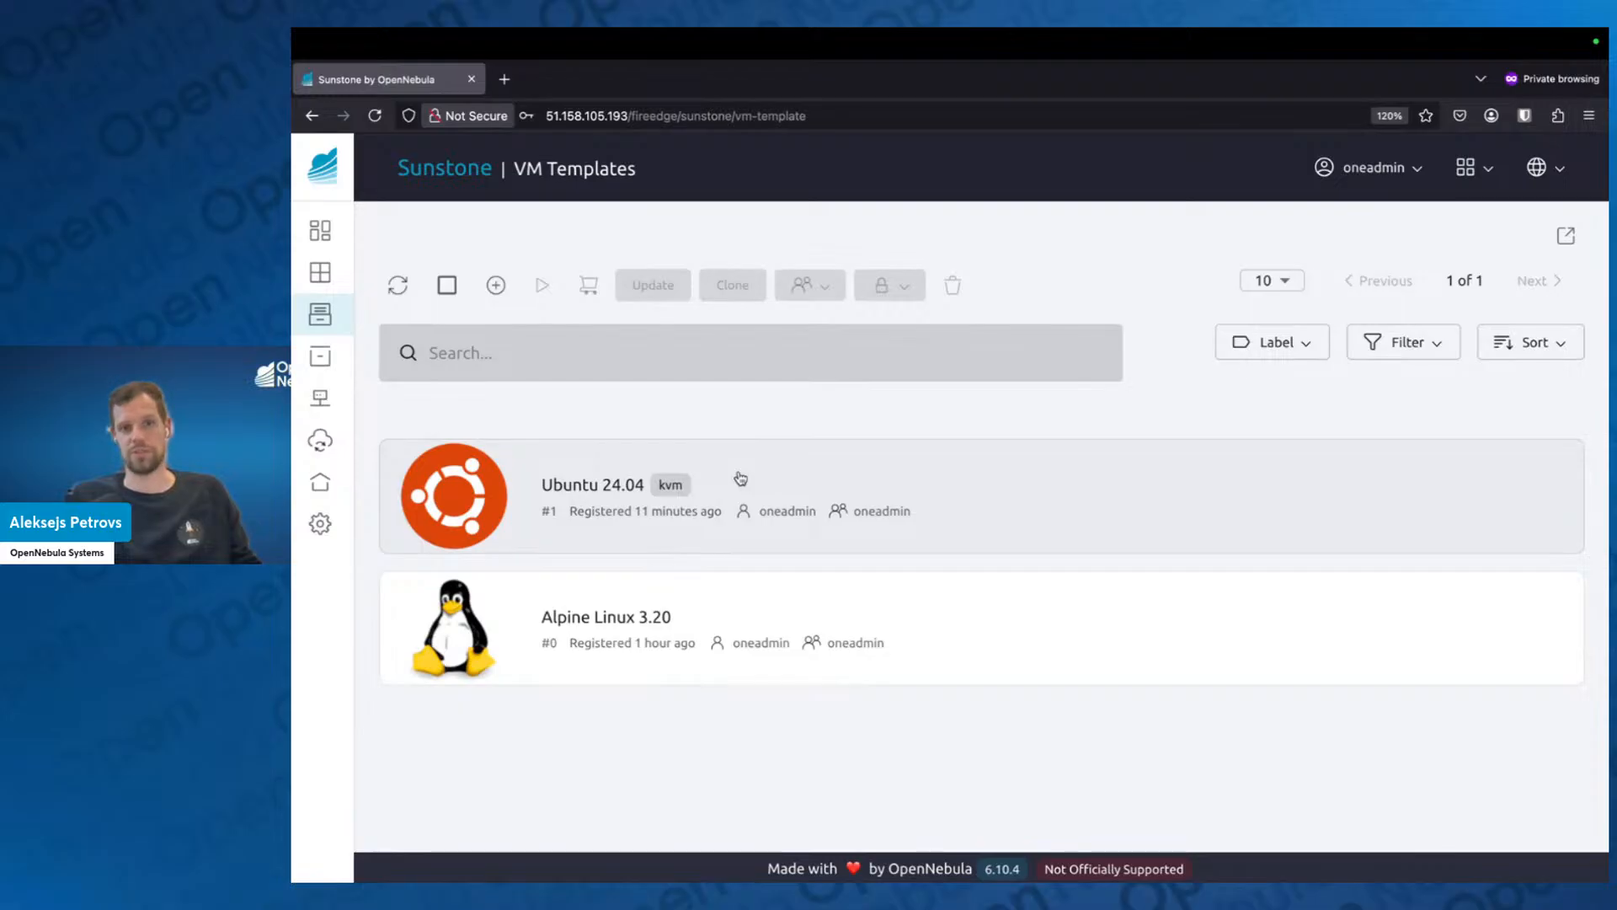
Switch to the Google Slides presentation, show the Virtual Machines slide, and return to Sunstone.
key(ctrl+Left)
key(Right)
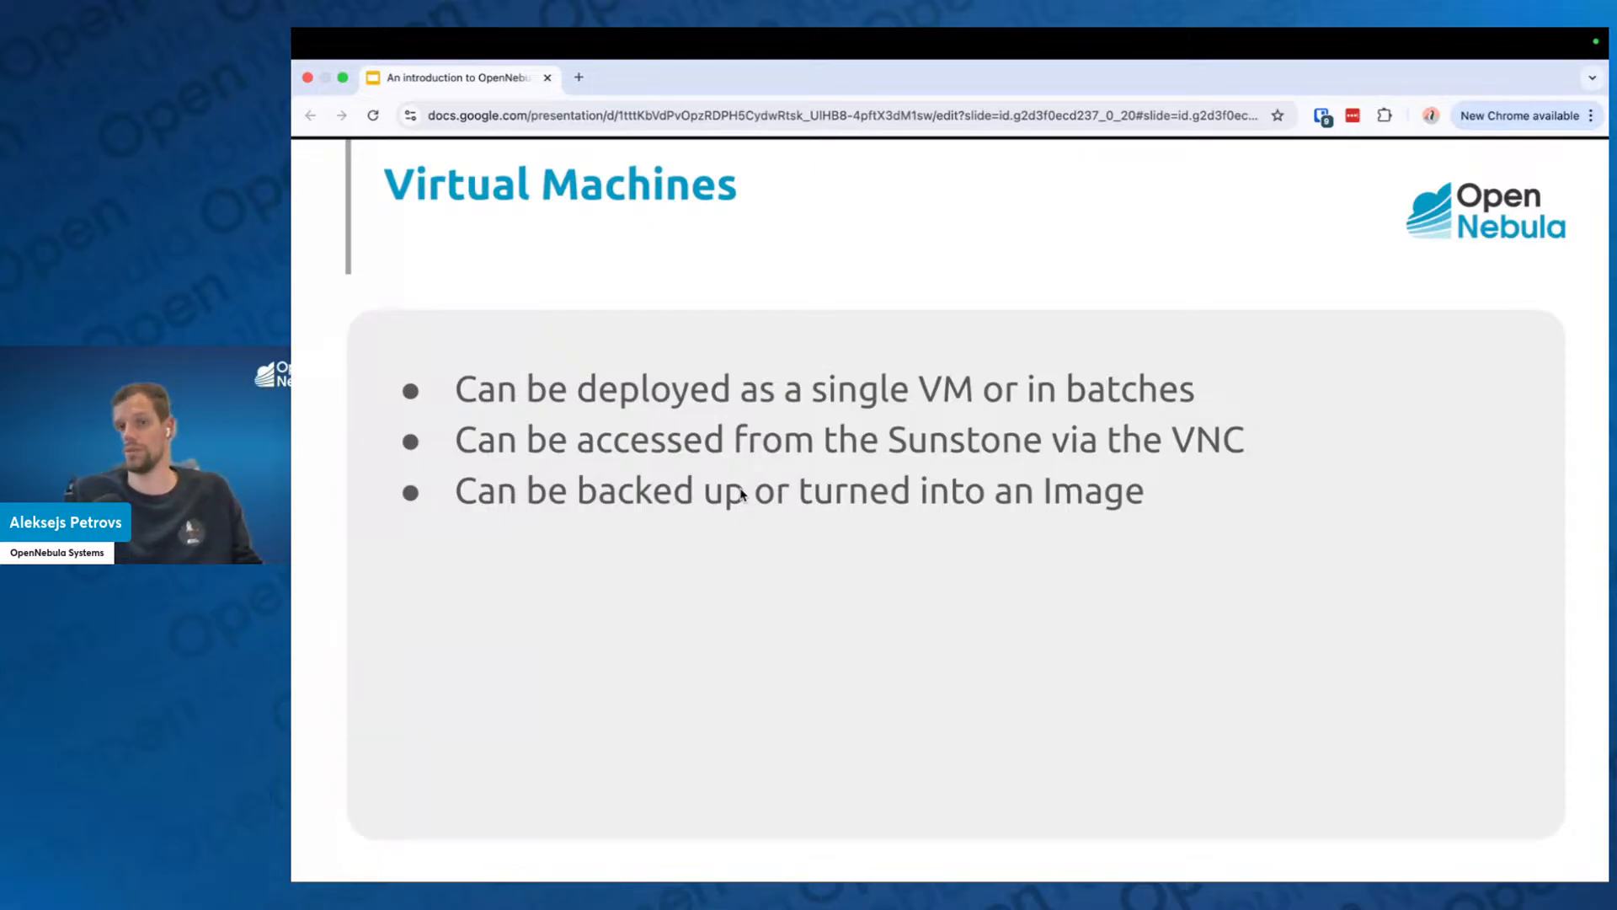
key(ctrl+Right)
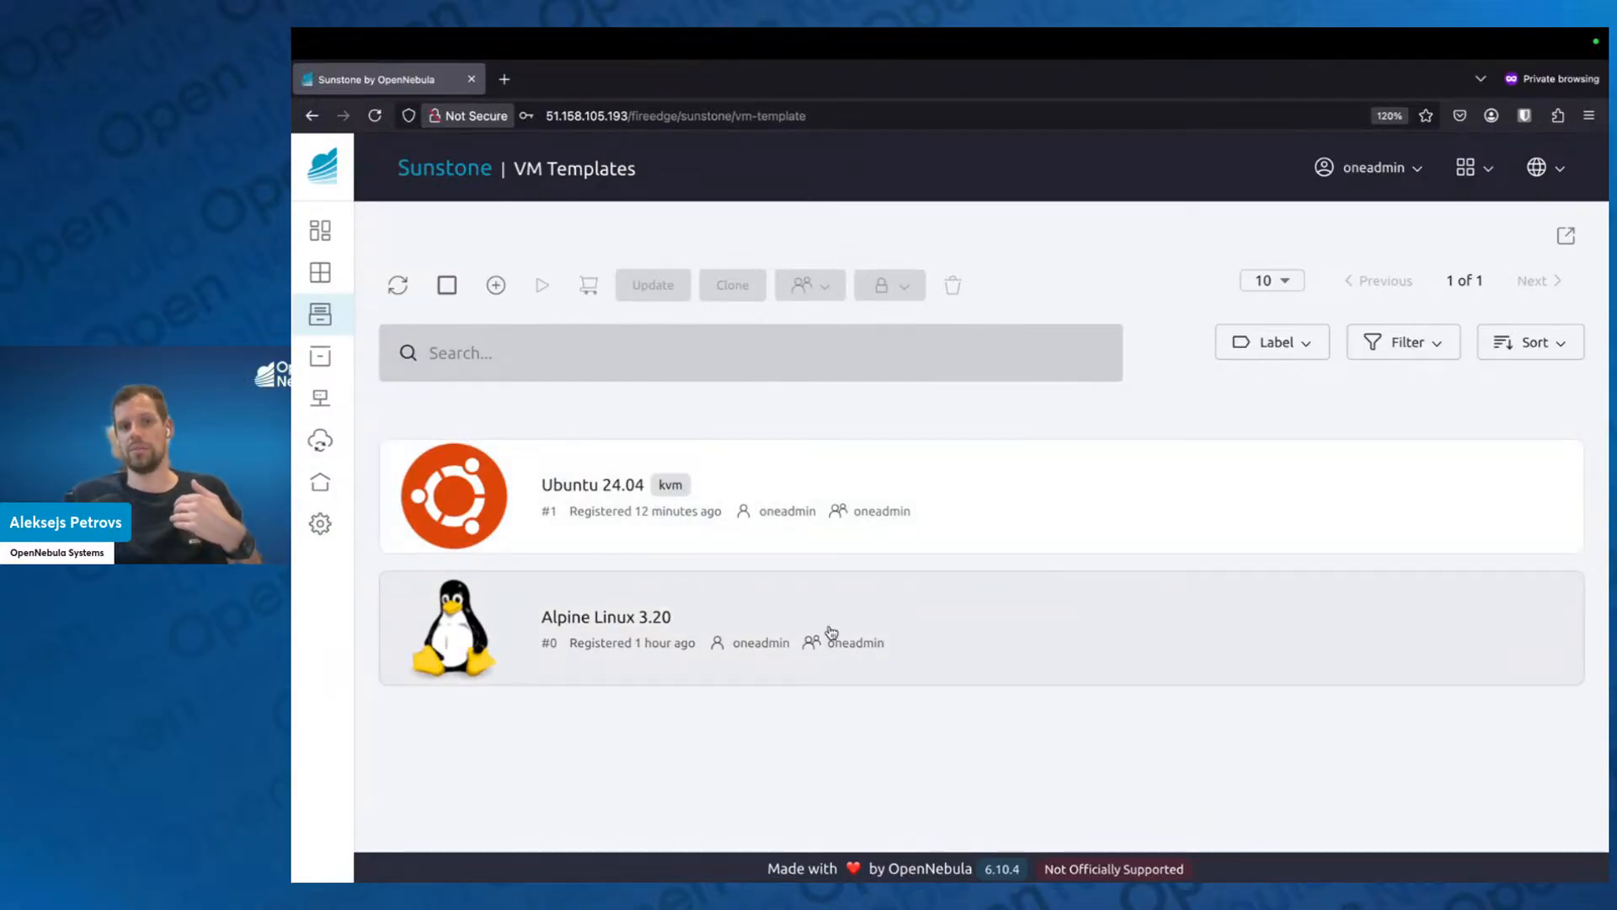
View the Alpine Linux 3.20 template's details, close them, and open the list of infrastructure hosts.
click(832, 630)
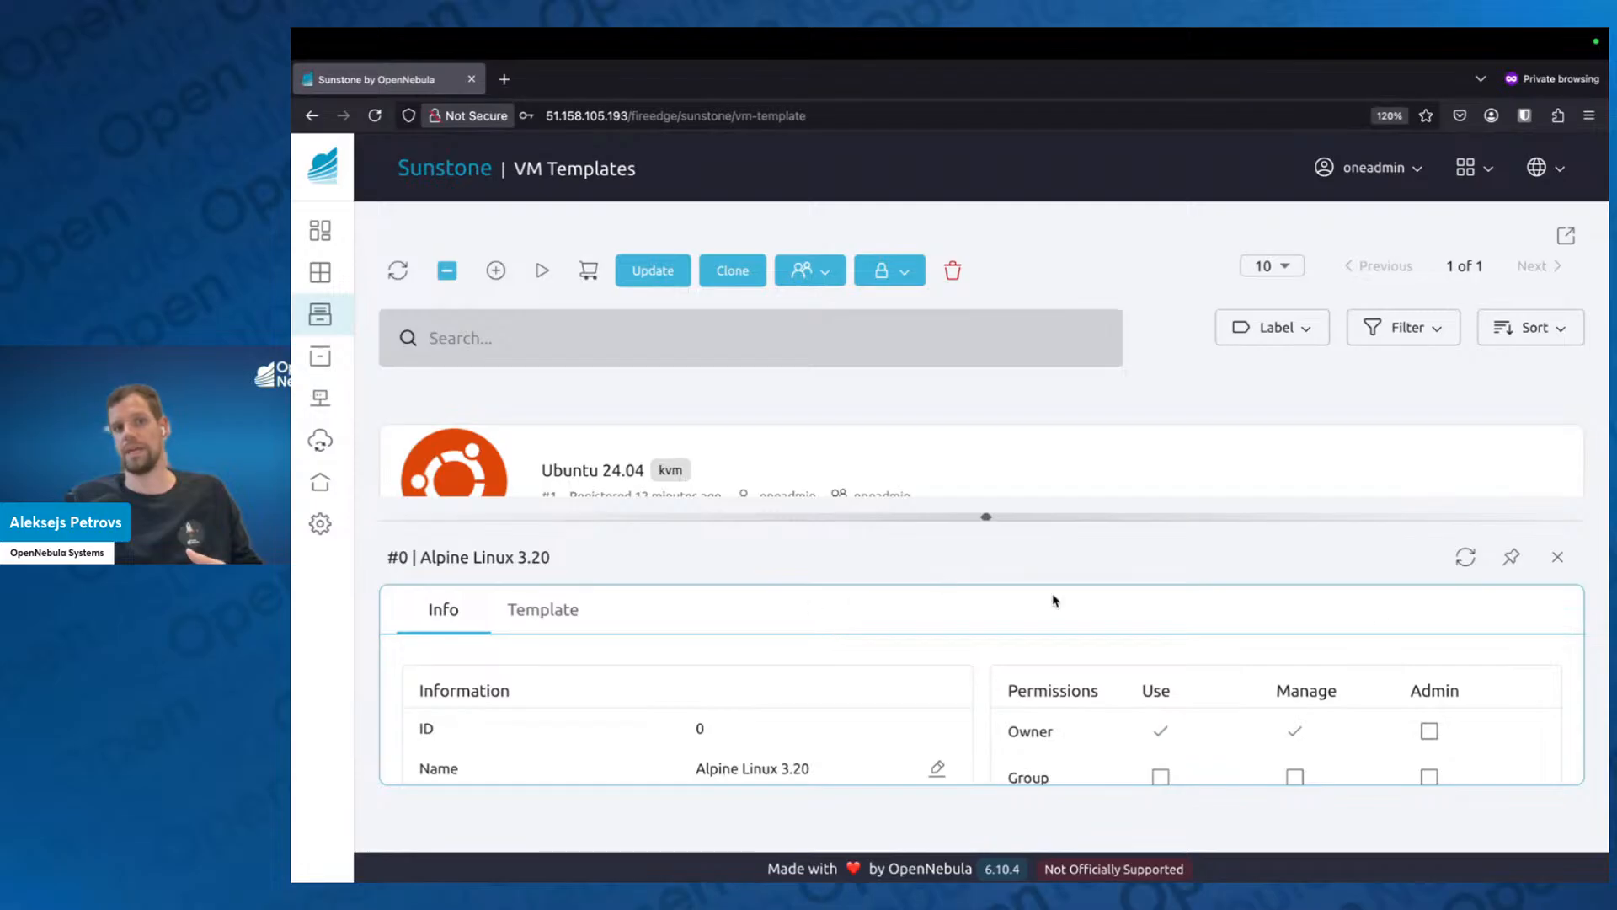
click(1558, 557)
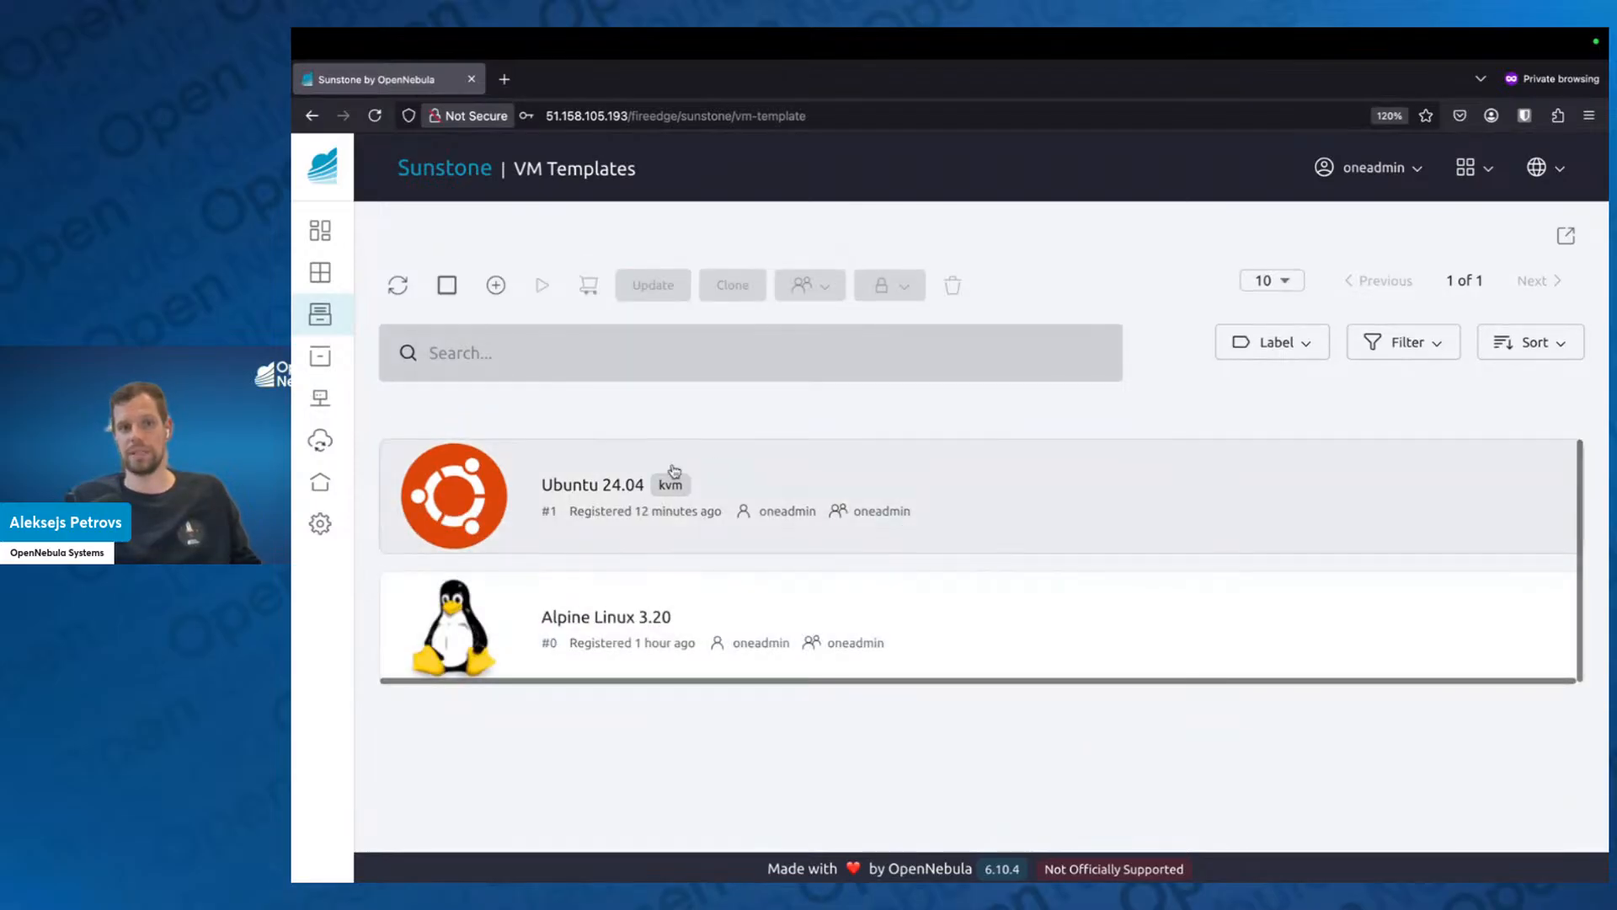
mouse_move(416, 472)
scroll(455, 641, down, 3)
click(453, 804)
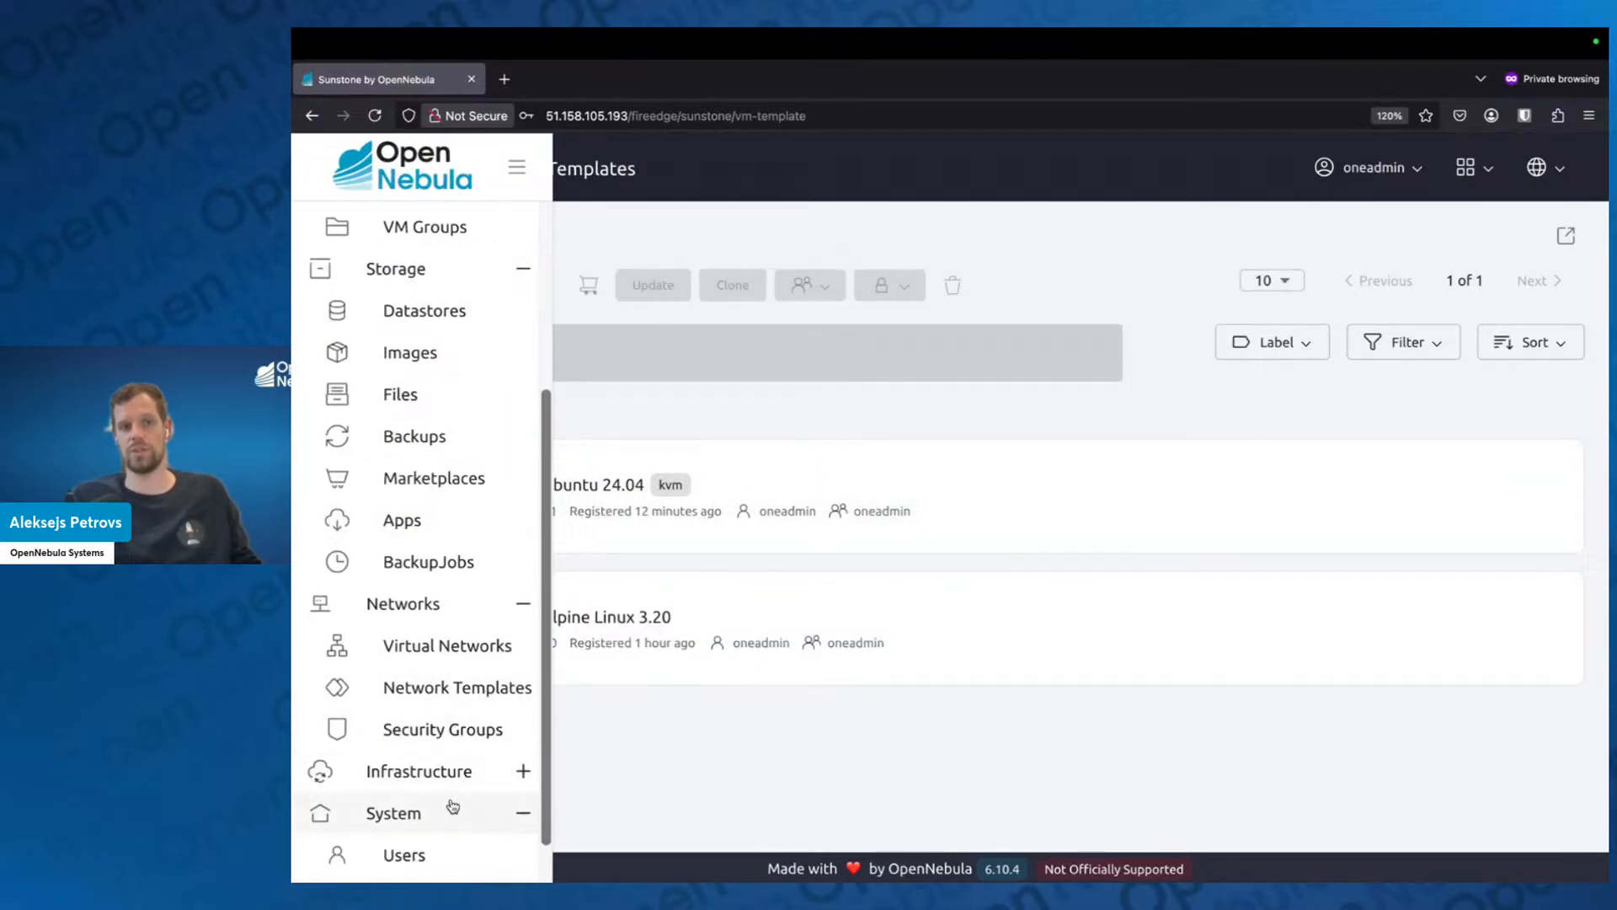
scroll(453, 809, down, 1)
click(446, 695)
click(451, 762)
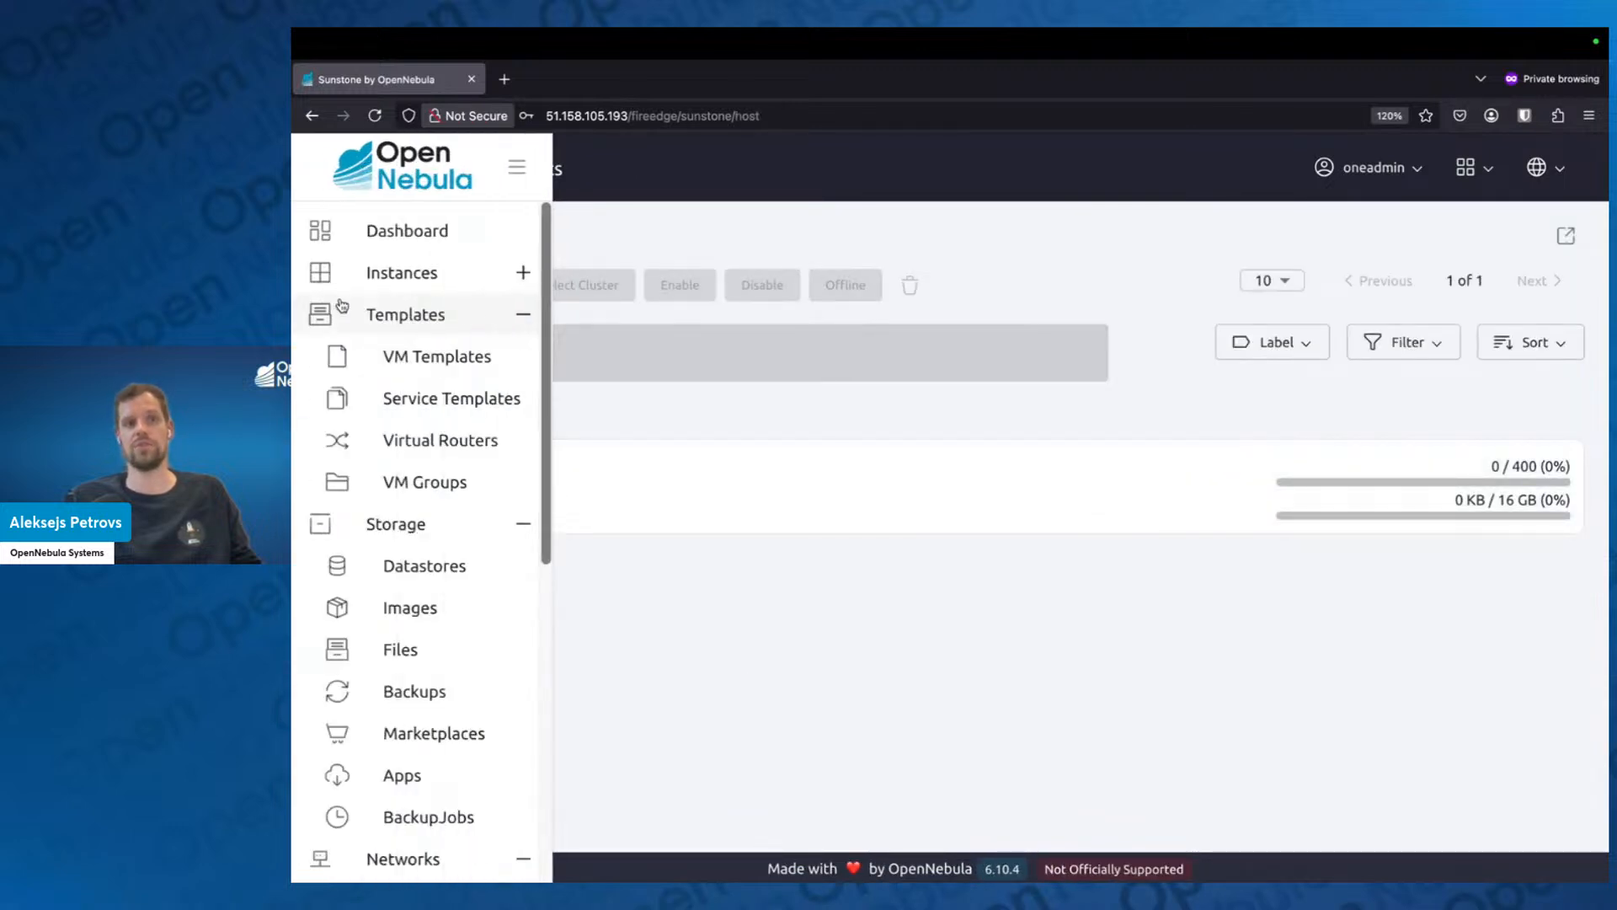
Return to the VM templates and start instantiating the Ubuntu 24.04 template.
click(429, 357)
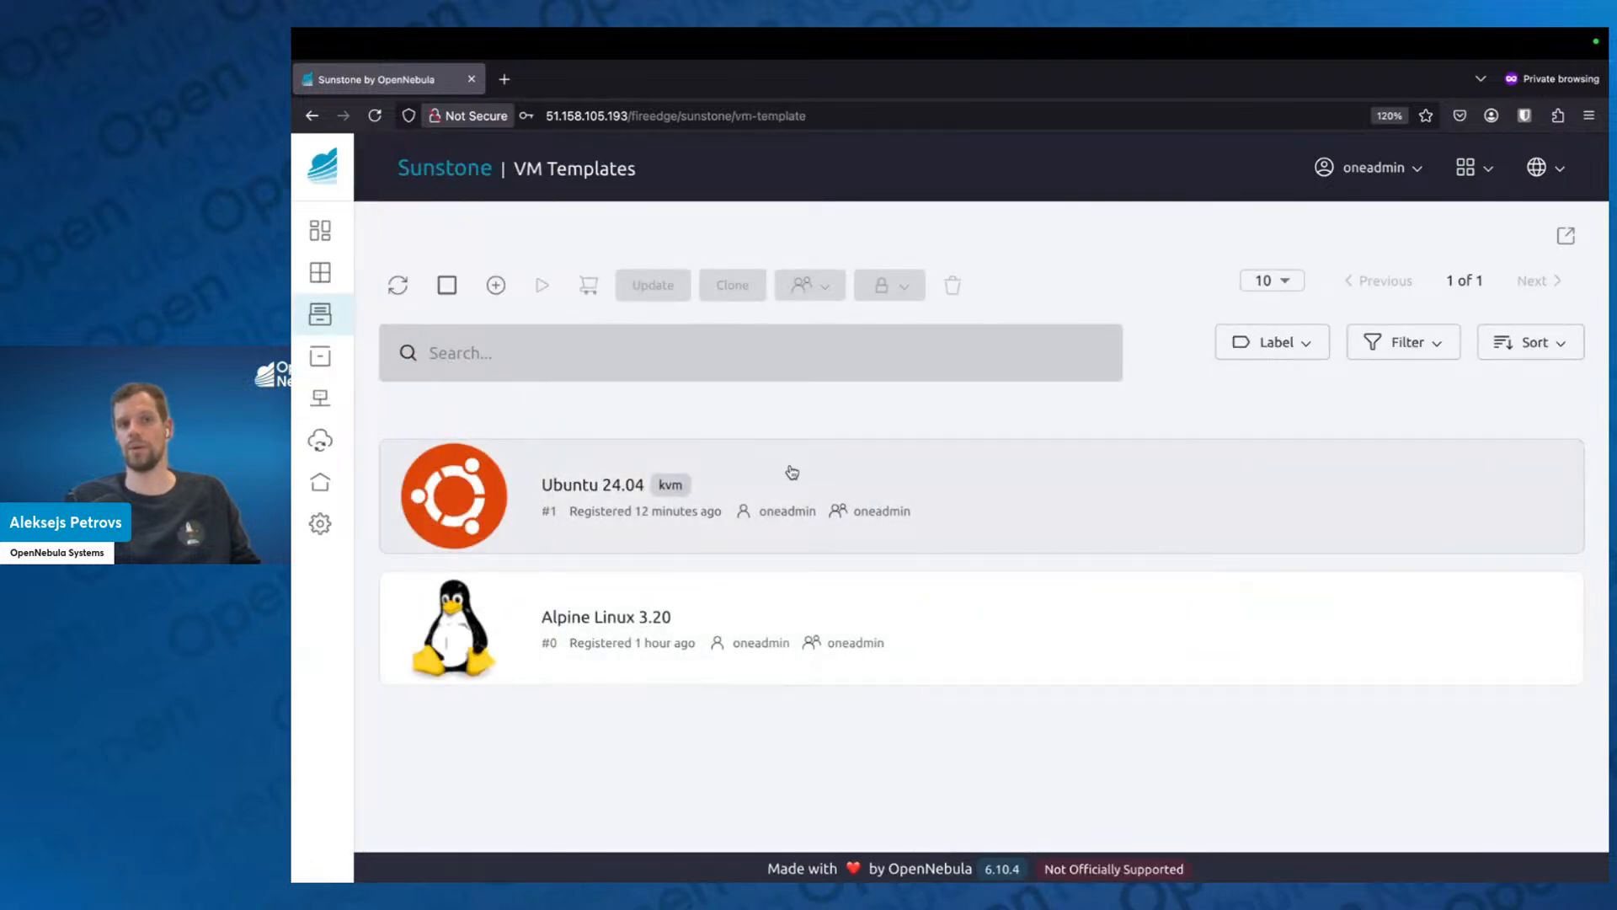
click(792, 472)
click(542, 271)
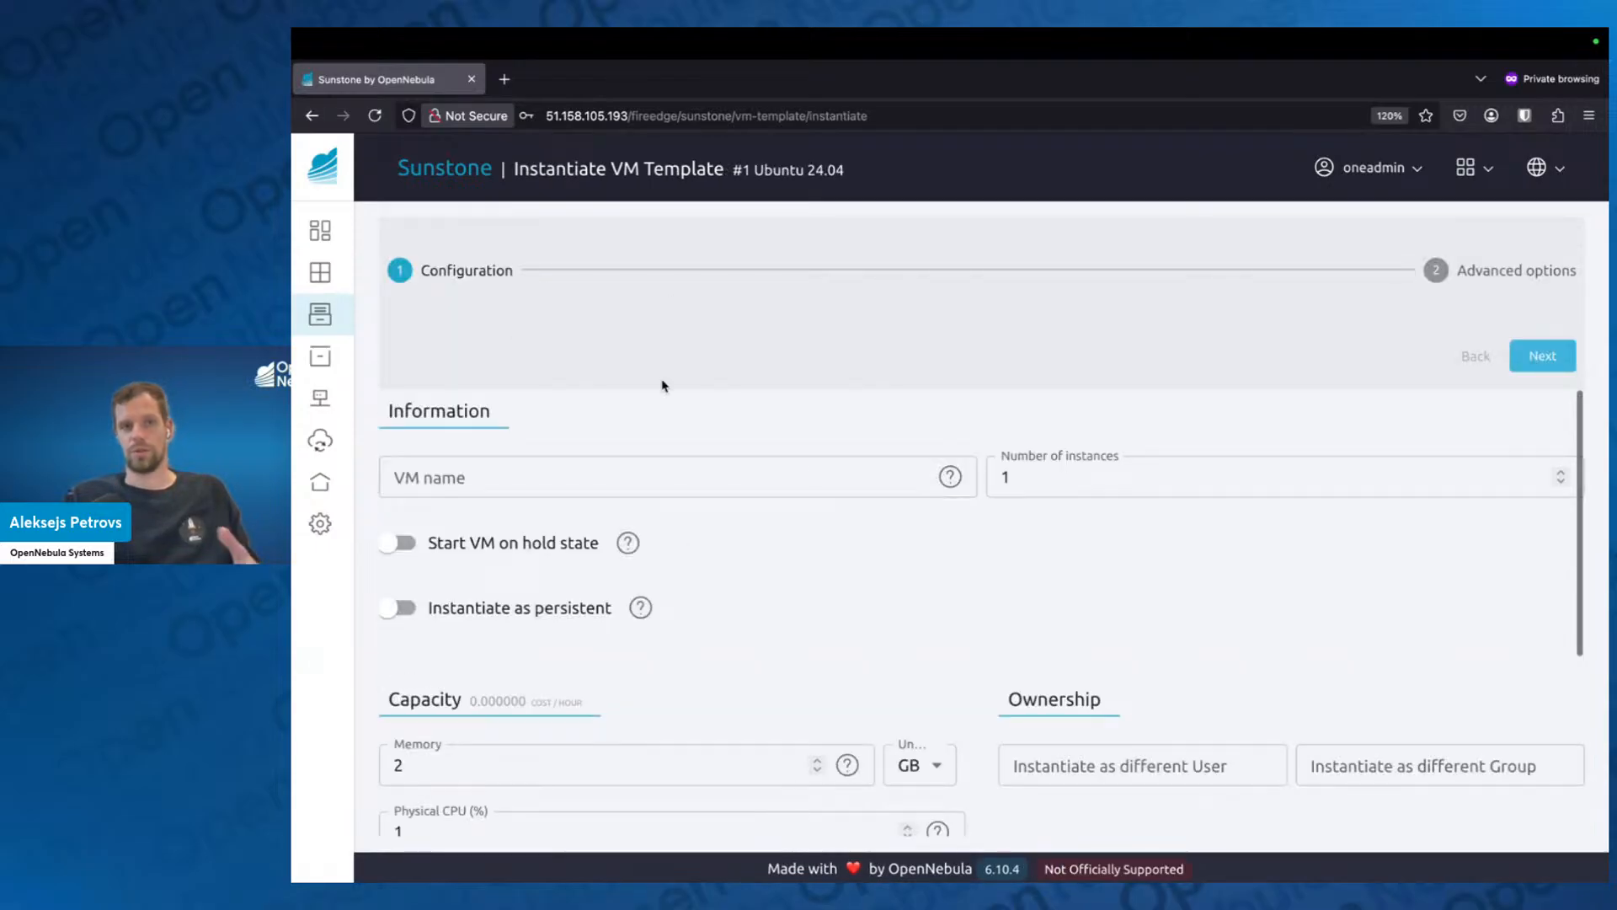
Set the number of instances to 2 and continue to the advanced options.
click(1064, 471)
key(BackSpace)
text(2)
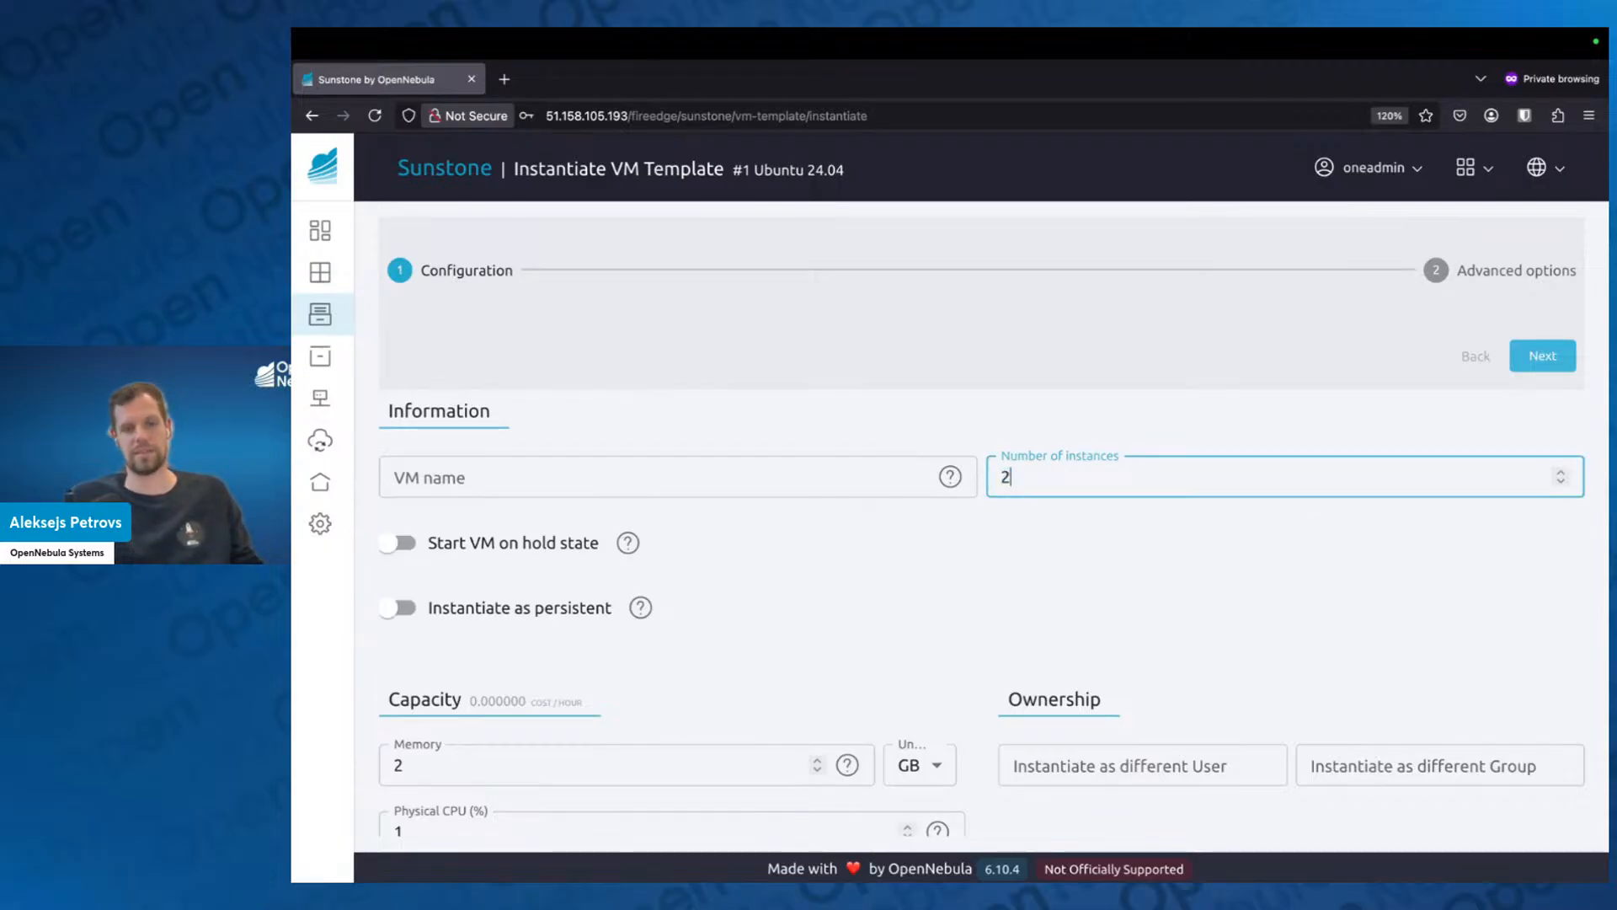
click(1054, 536)
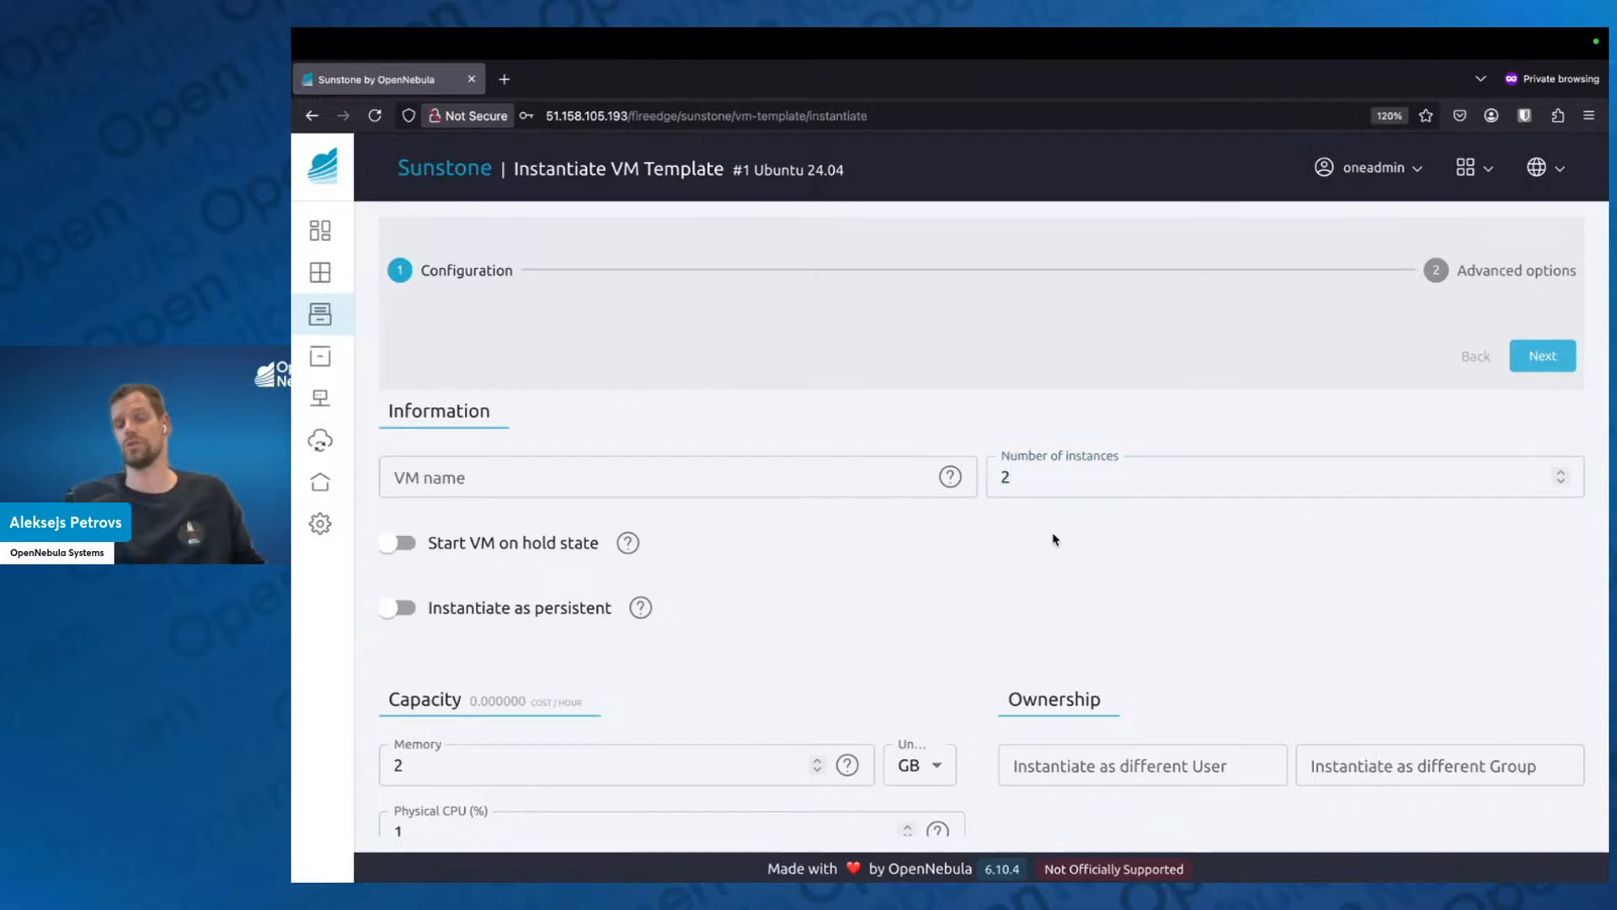
scroll(1029, 580, down, 1)
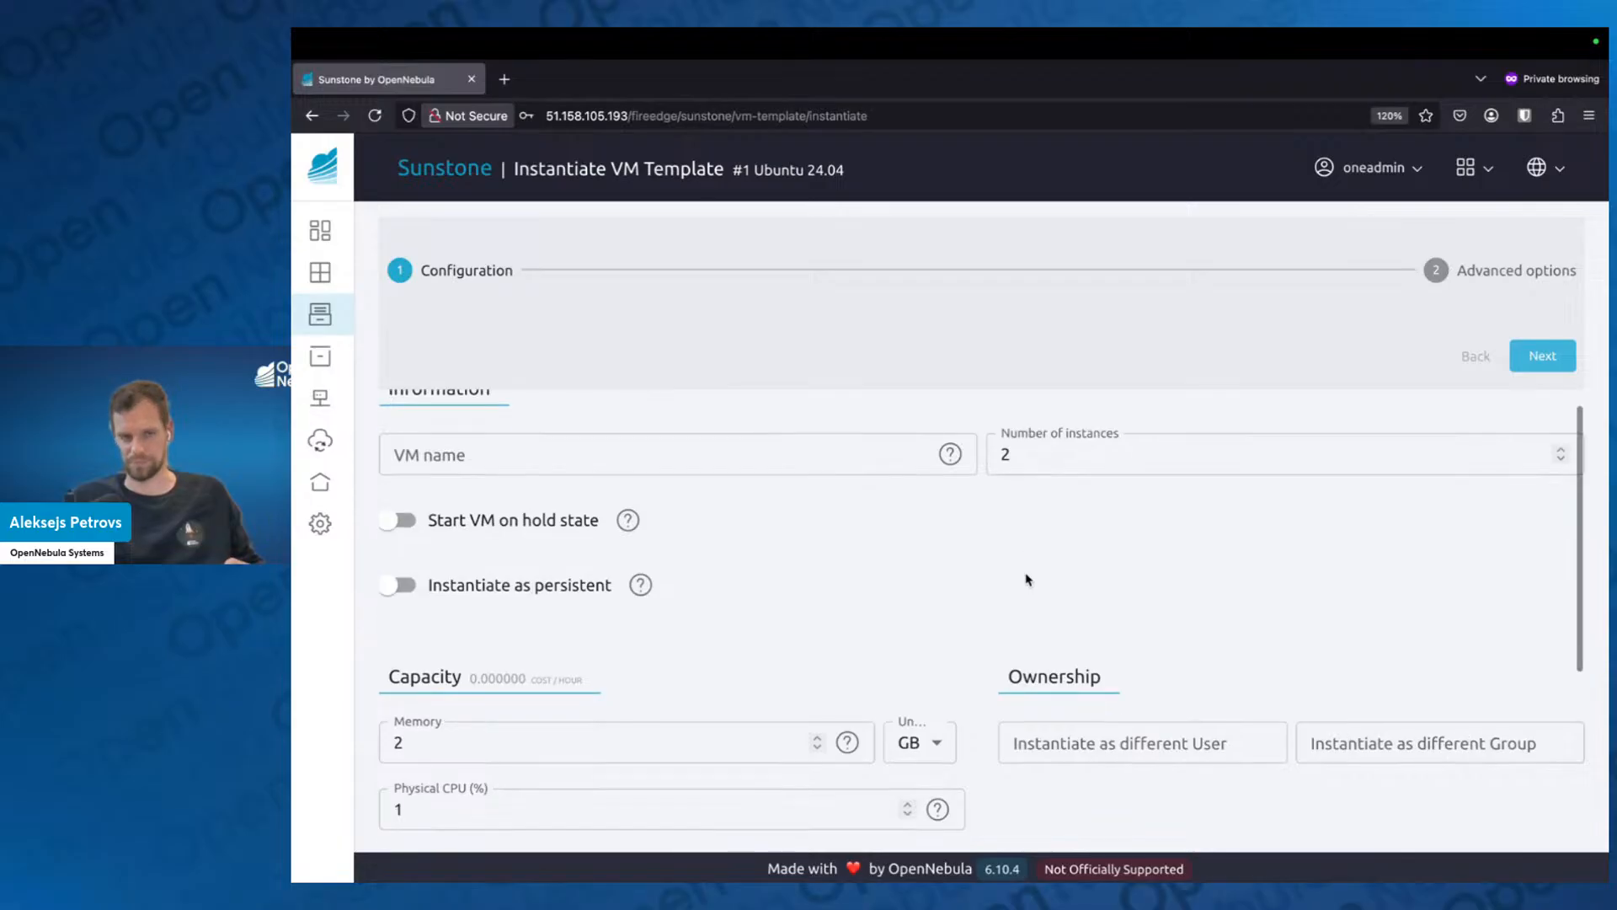
scroll(1095, 564, up, 1)
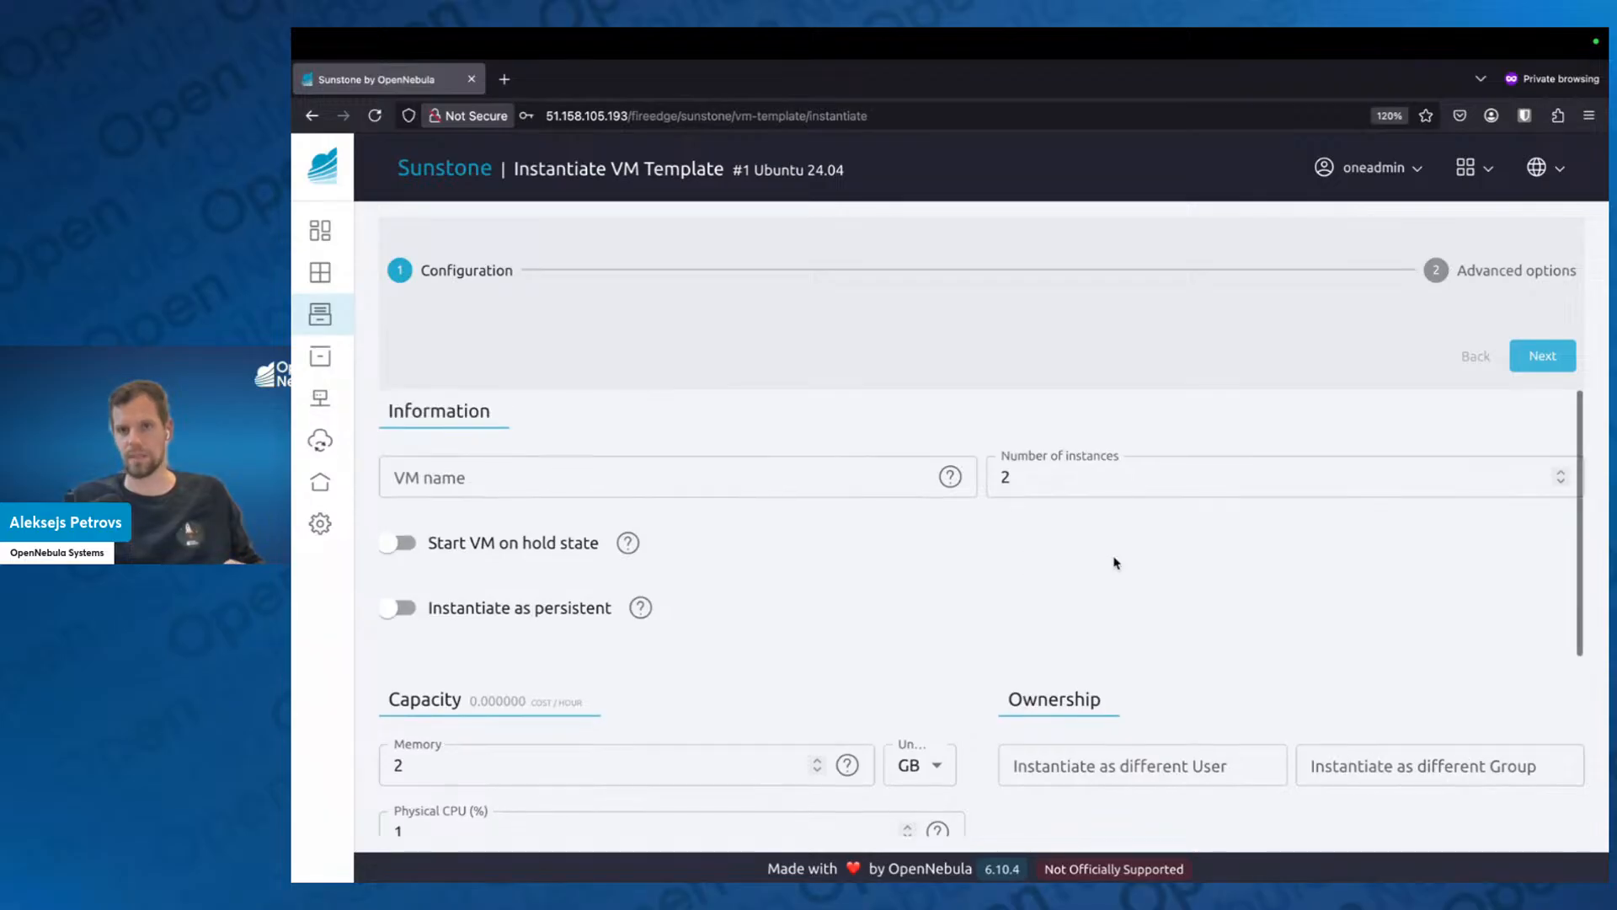
click(1533, 363)
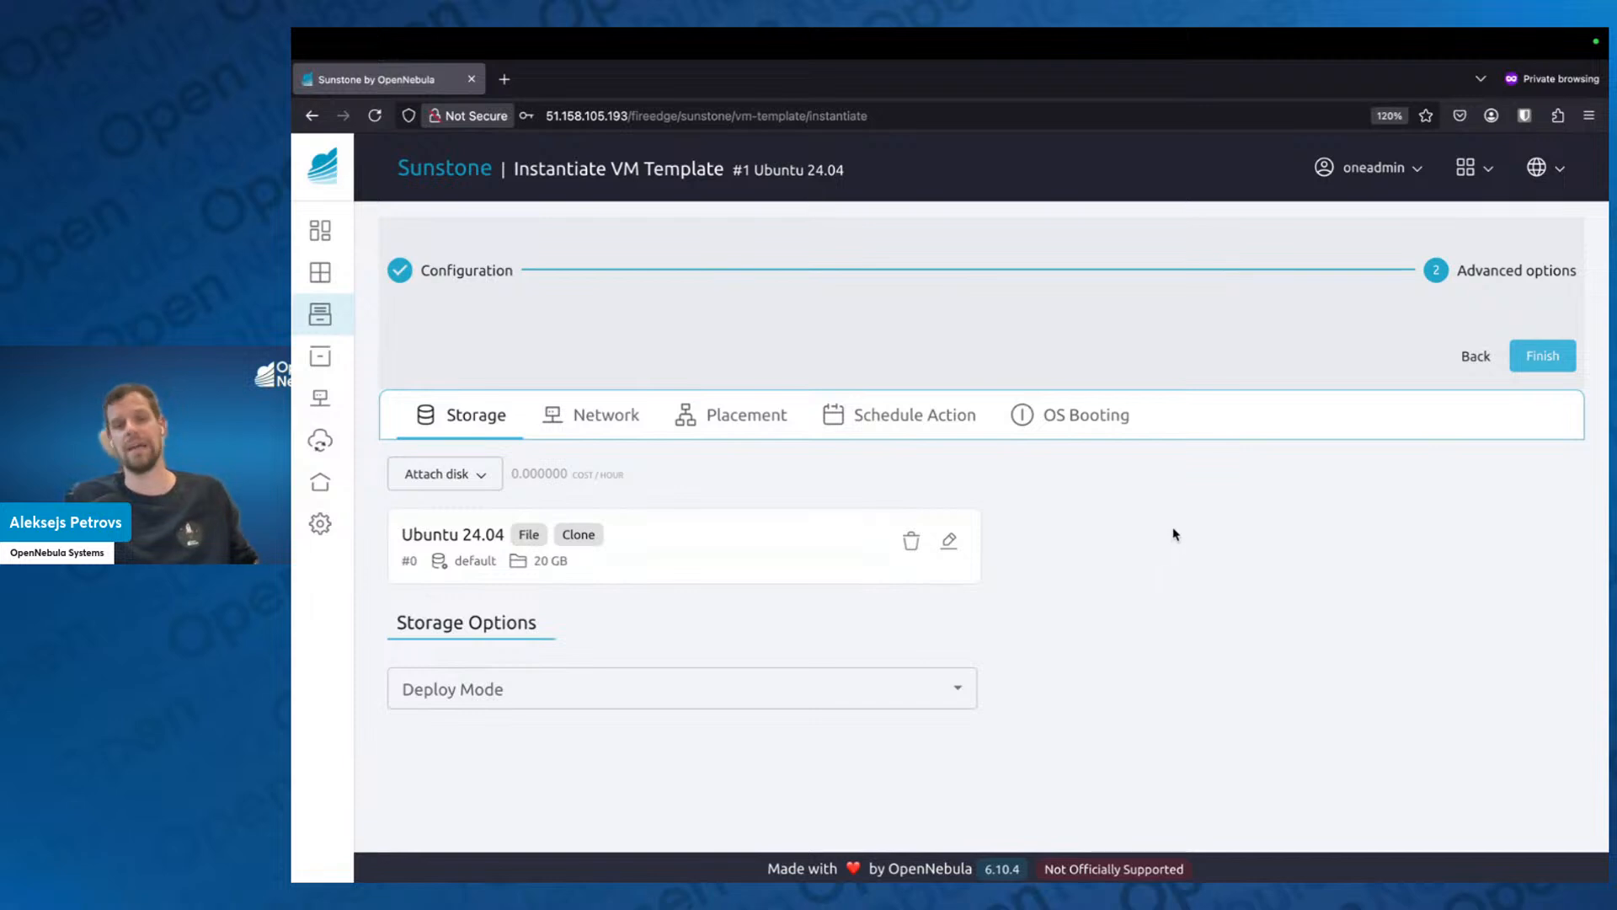
Finish instantiating the Ubuntu 24.04 template and refresh the VM list to follow the deployment.
click(1538, 361)
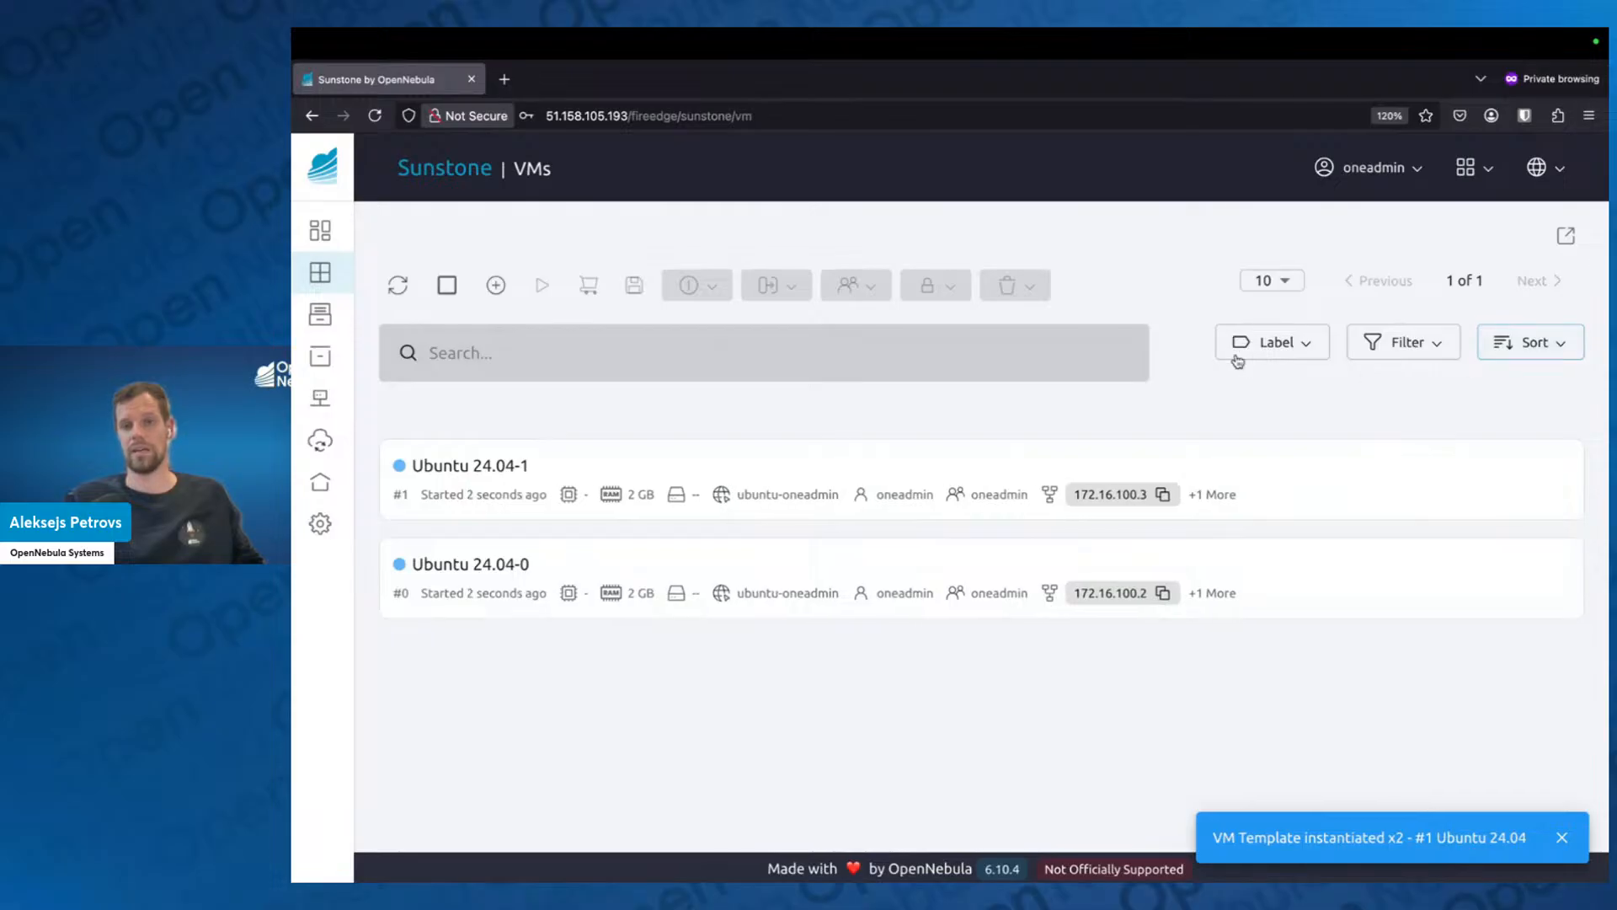
click(399, 287)
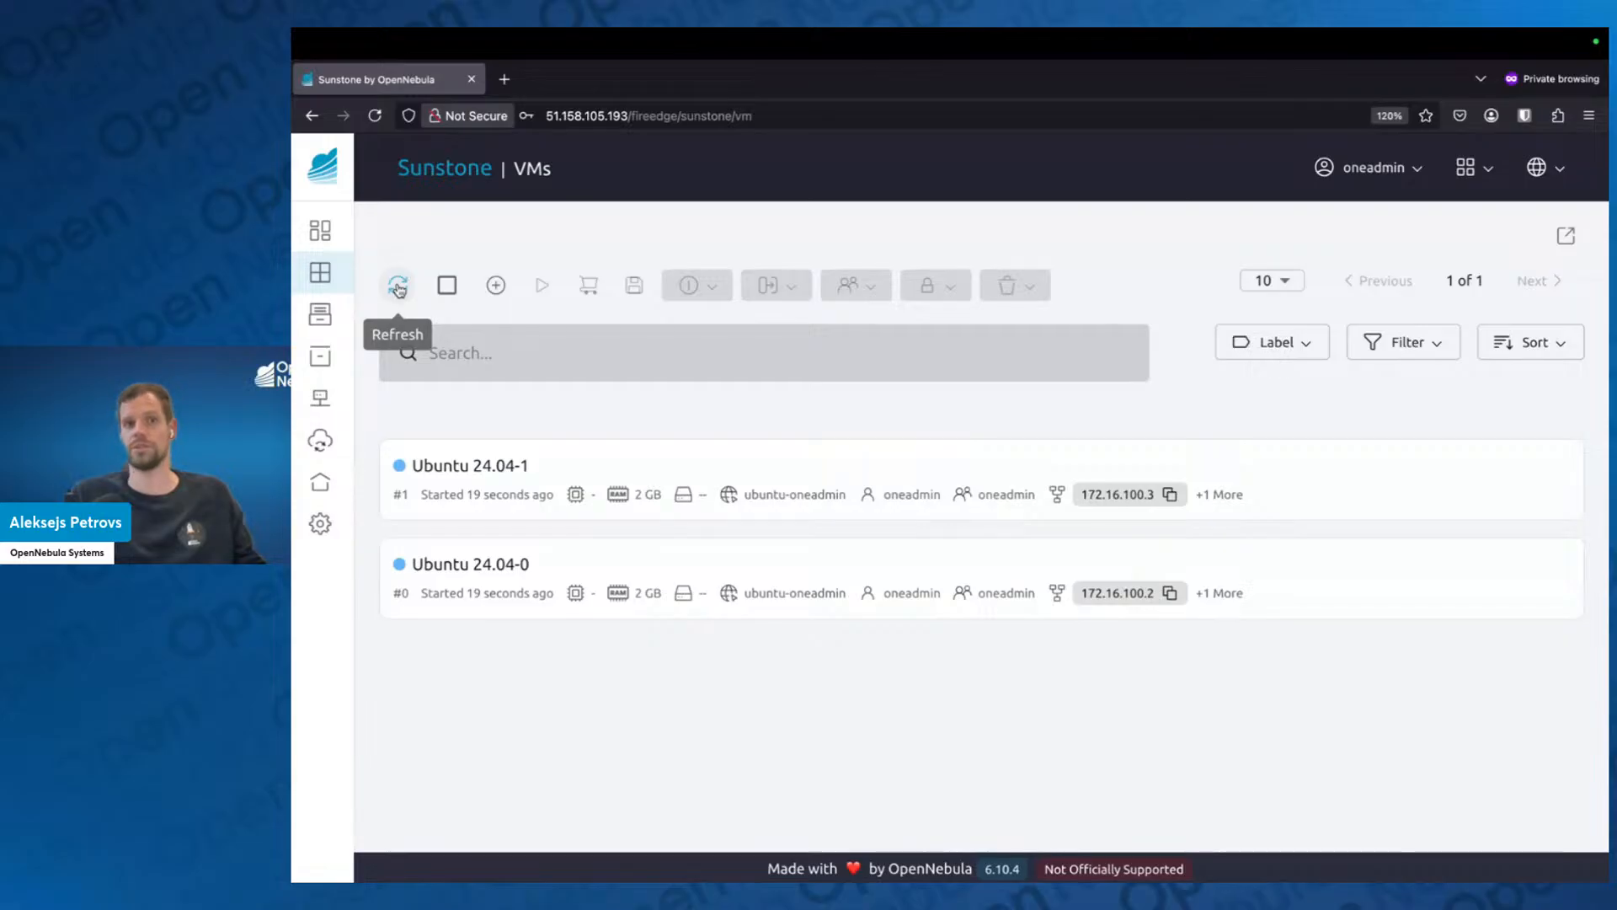
click(399, 287)
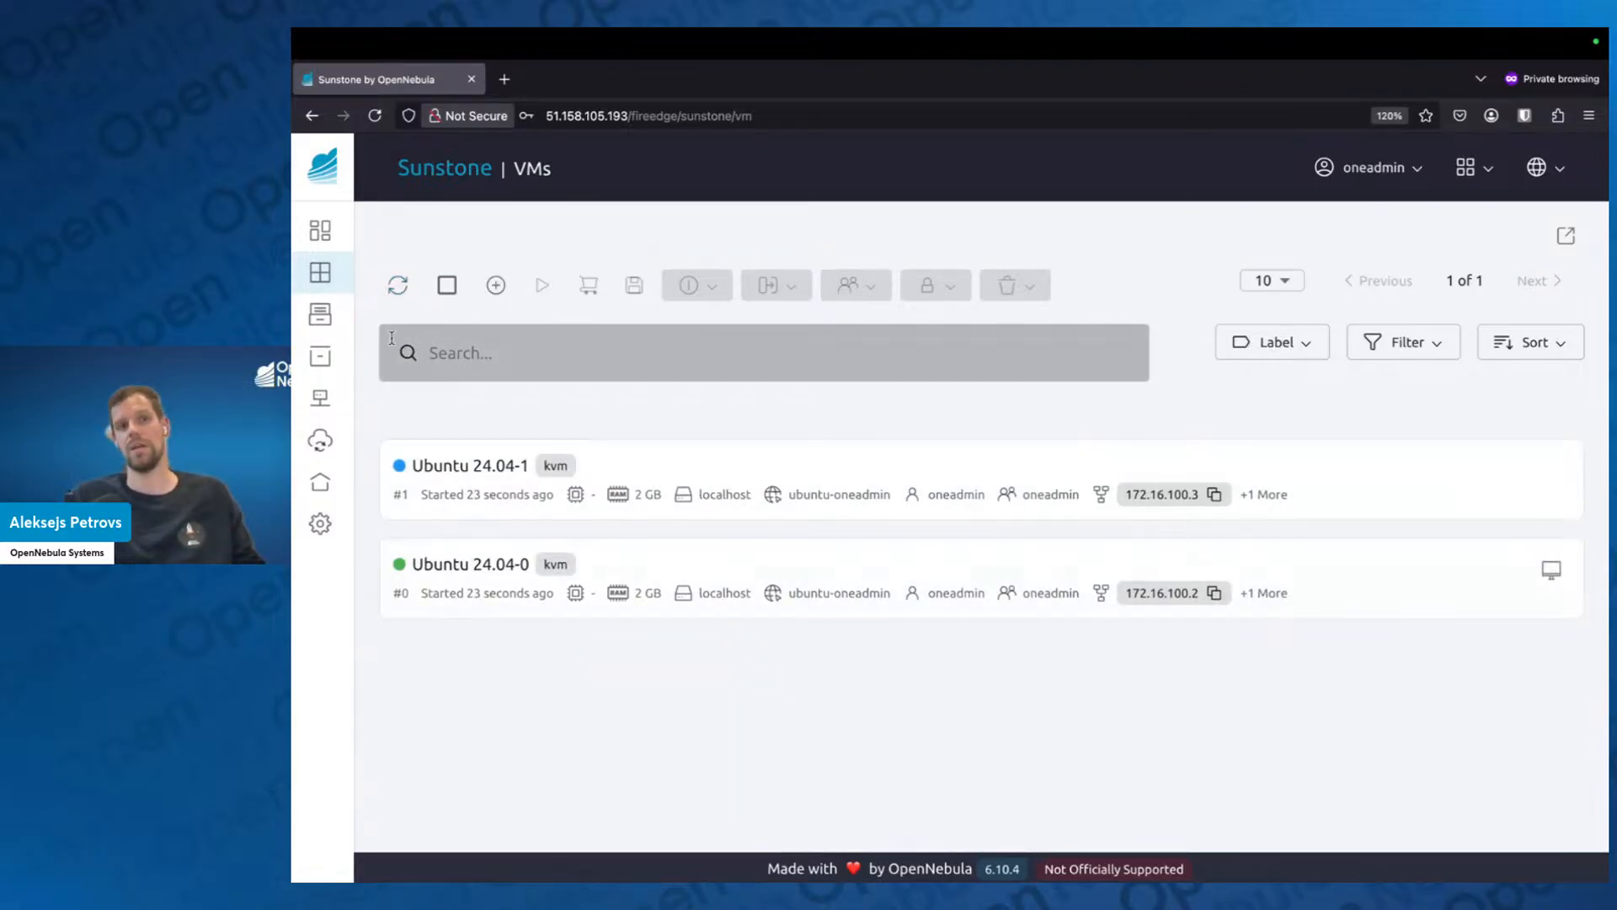
click(389, 286)
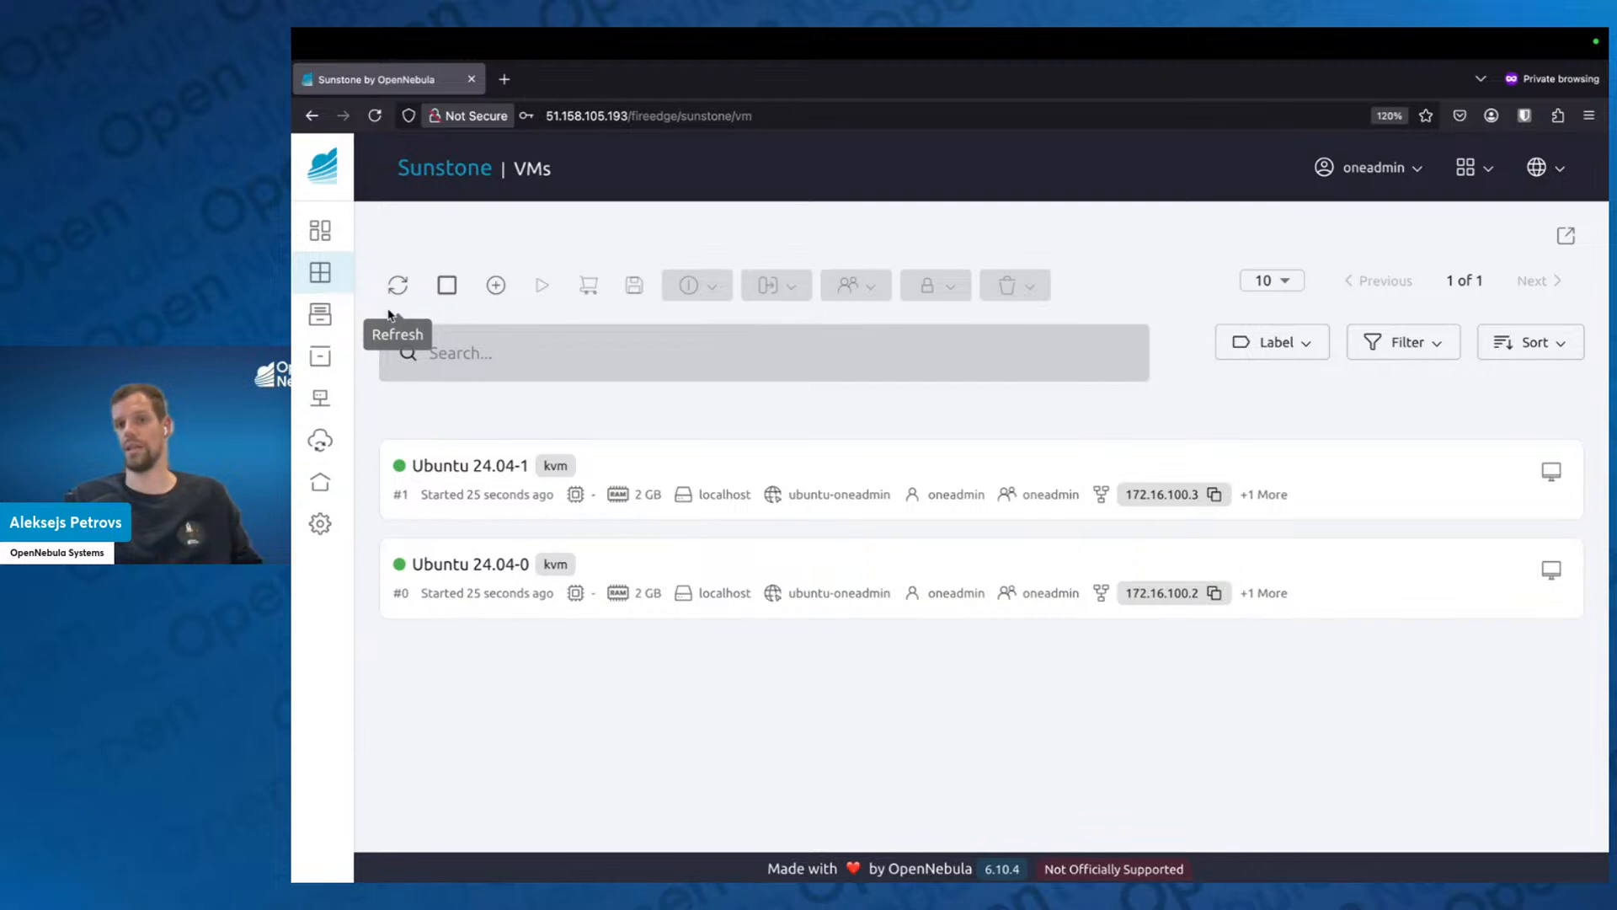
Open the infrastructure hosts list to check the localhost host's CPU and memory allocation.
mouse_move(329, 445)
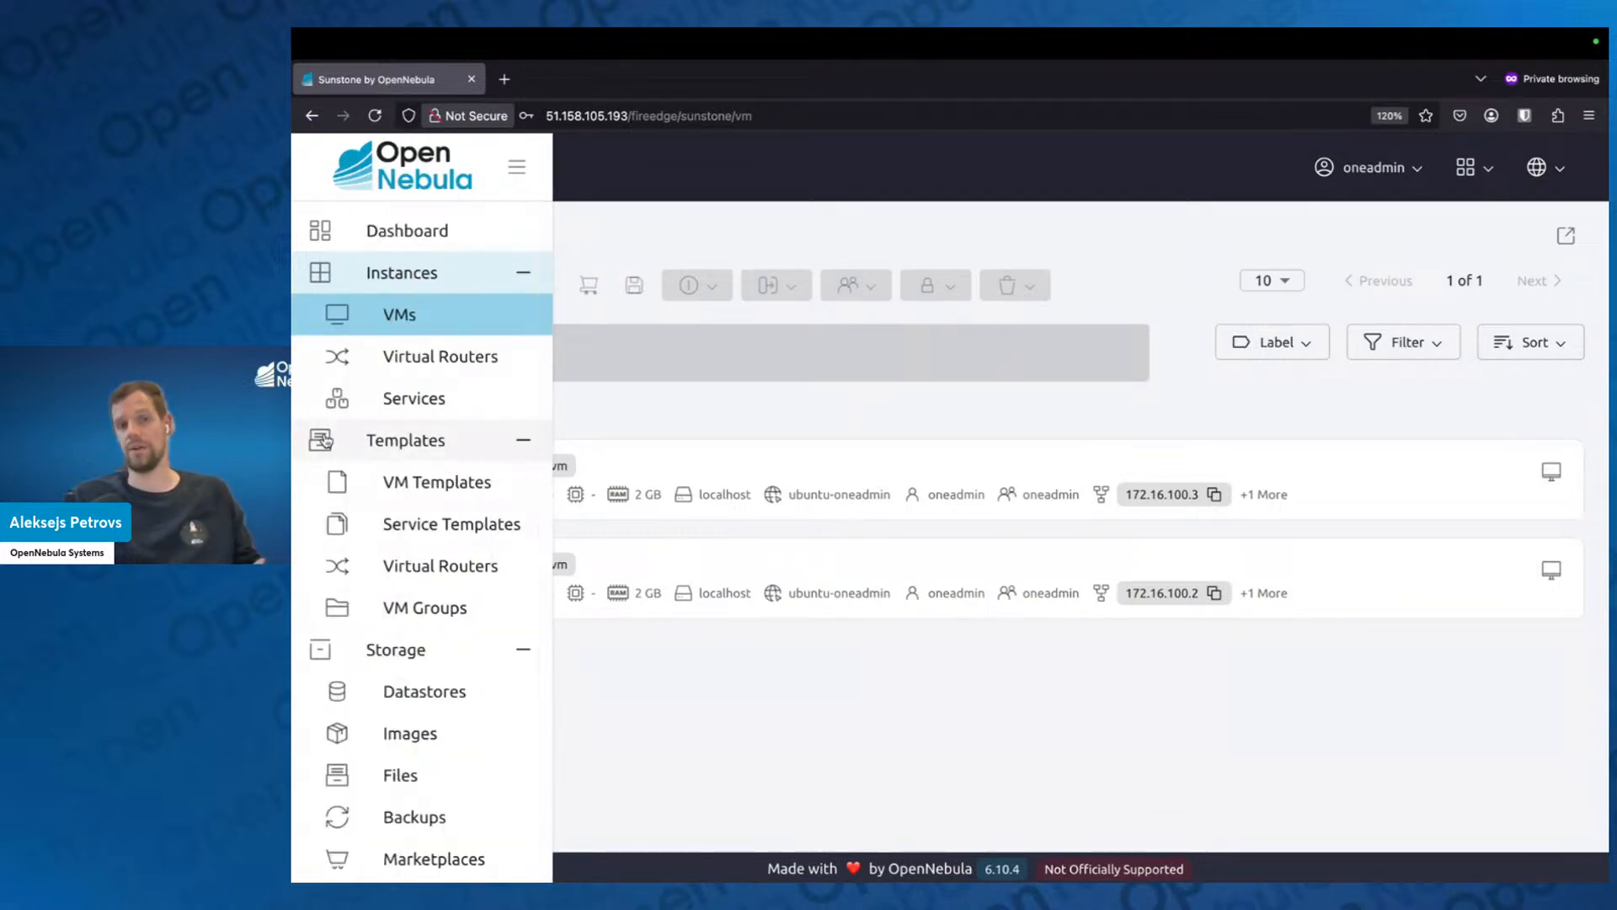
scroll(415, 623, down, 8)
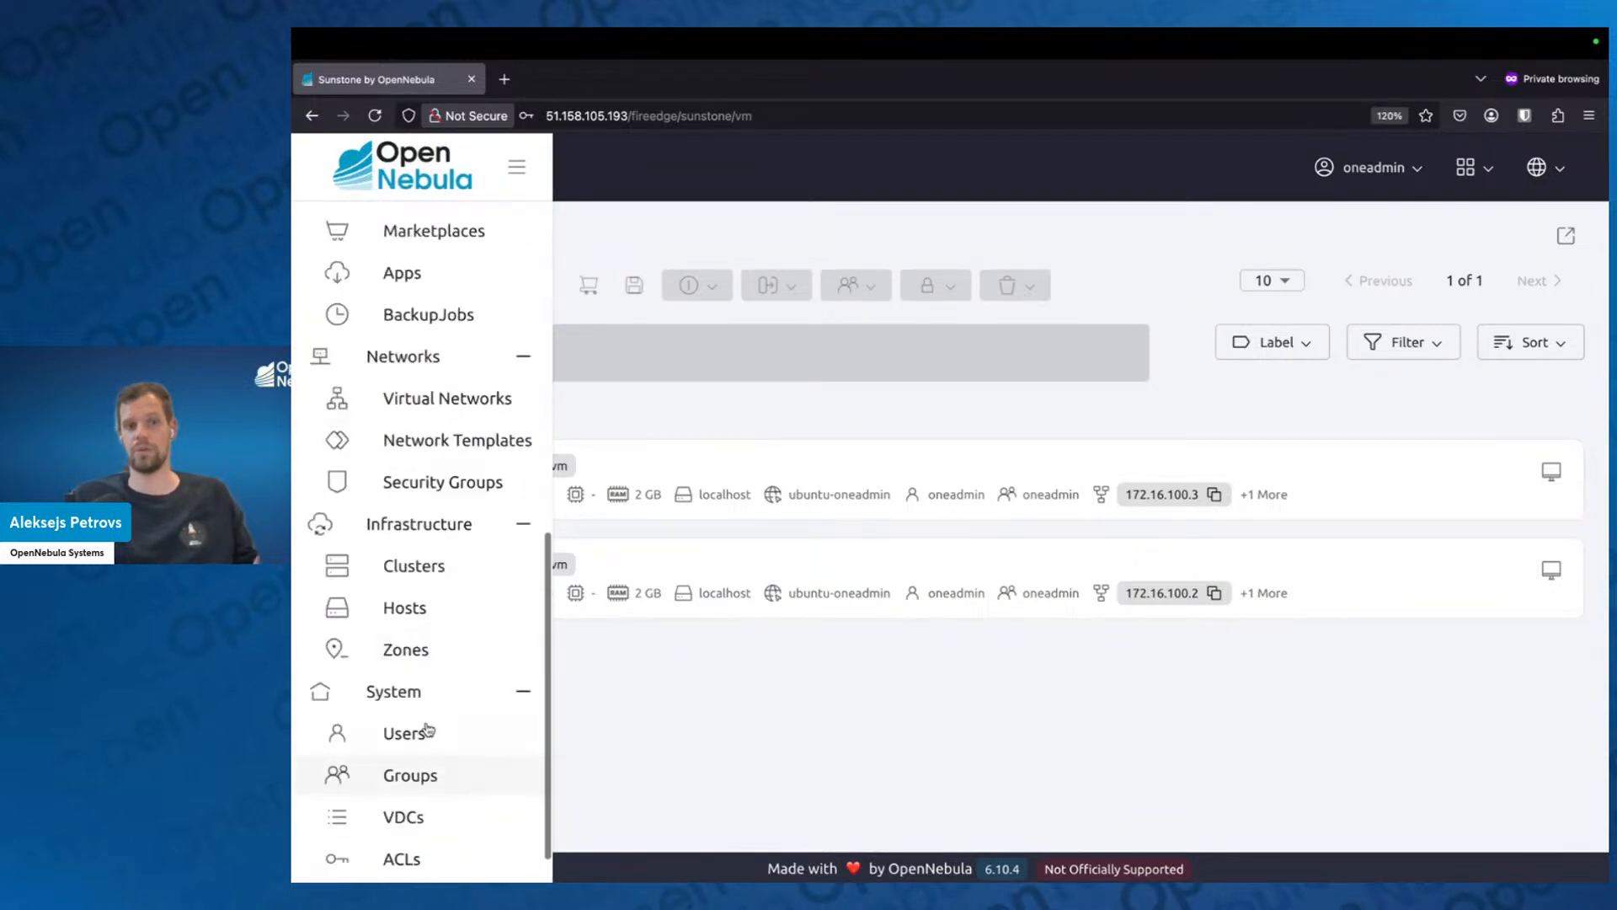
click(414, 623)
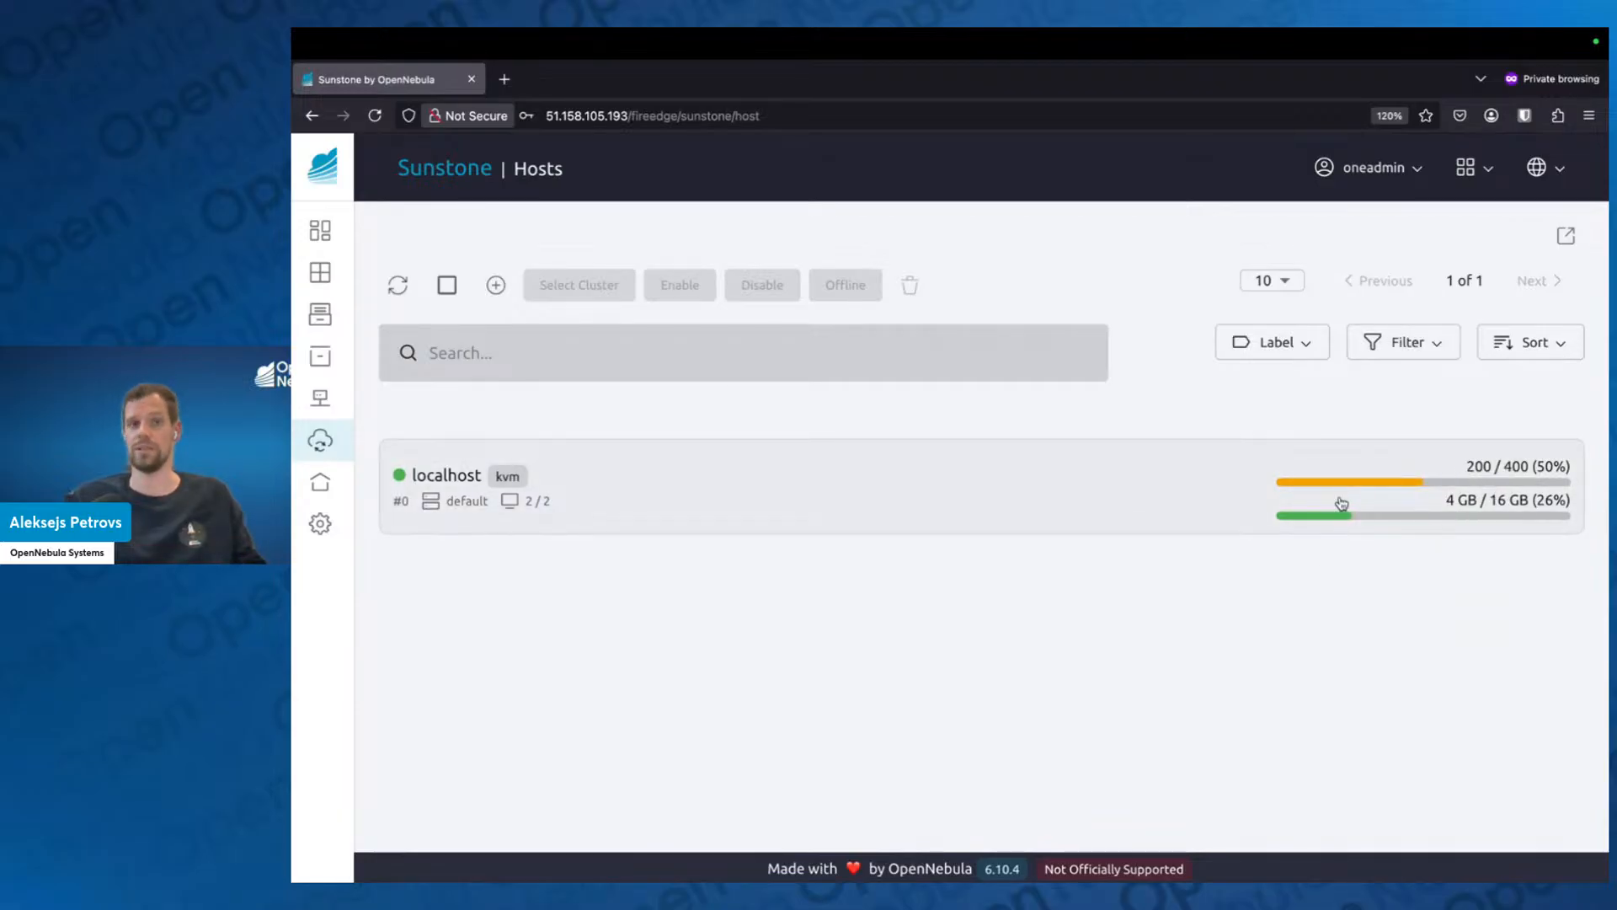
View the blank VM template creation form, return to the VM templates, and open the Ubuntu 24.04 template's details.
mouse_move(386, 343)
click(430, 482)
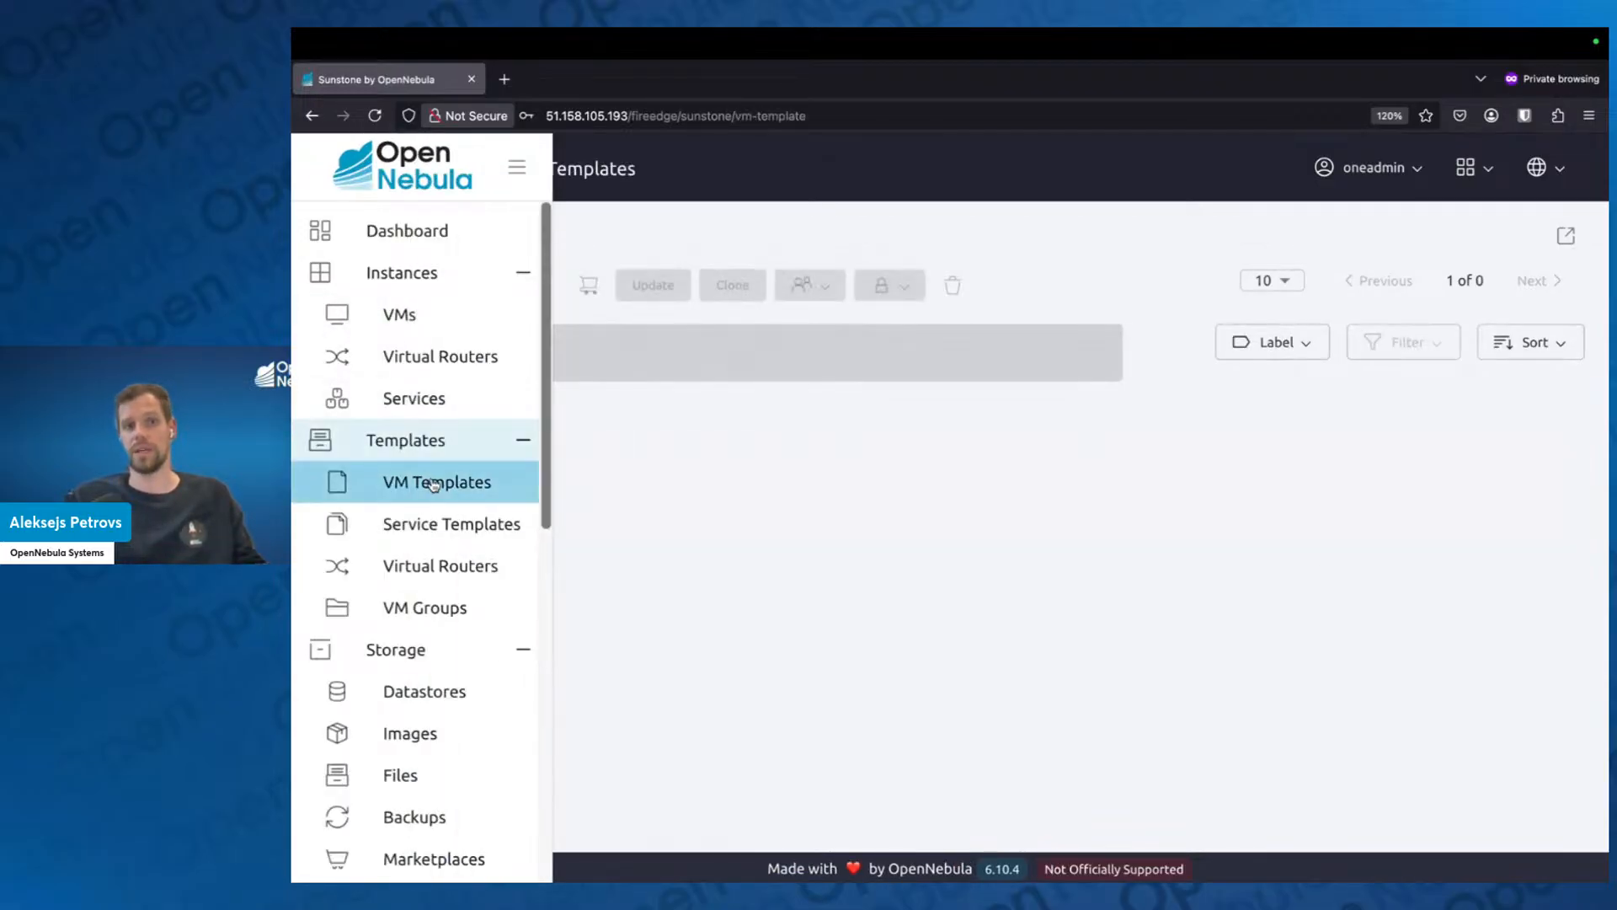
click(495, 284)
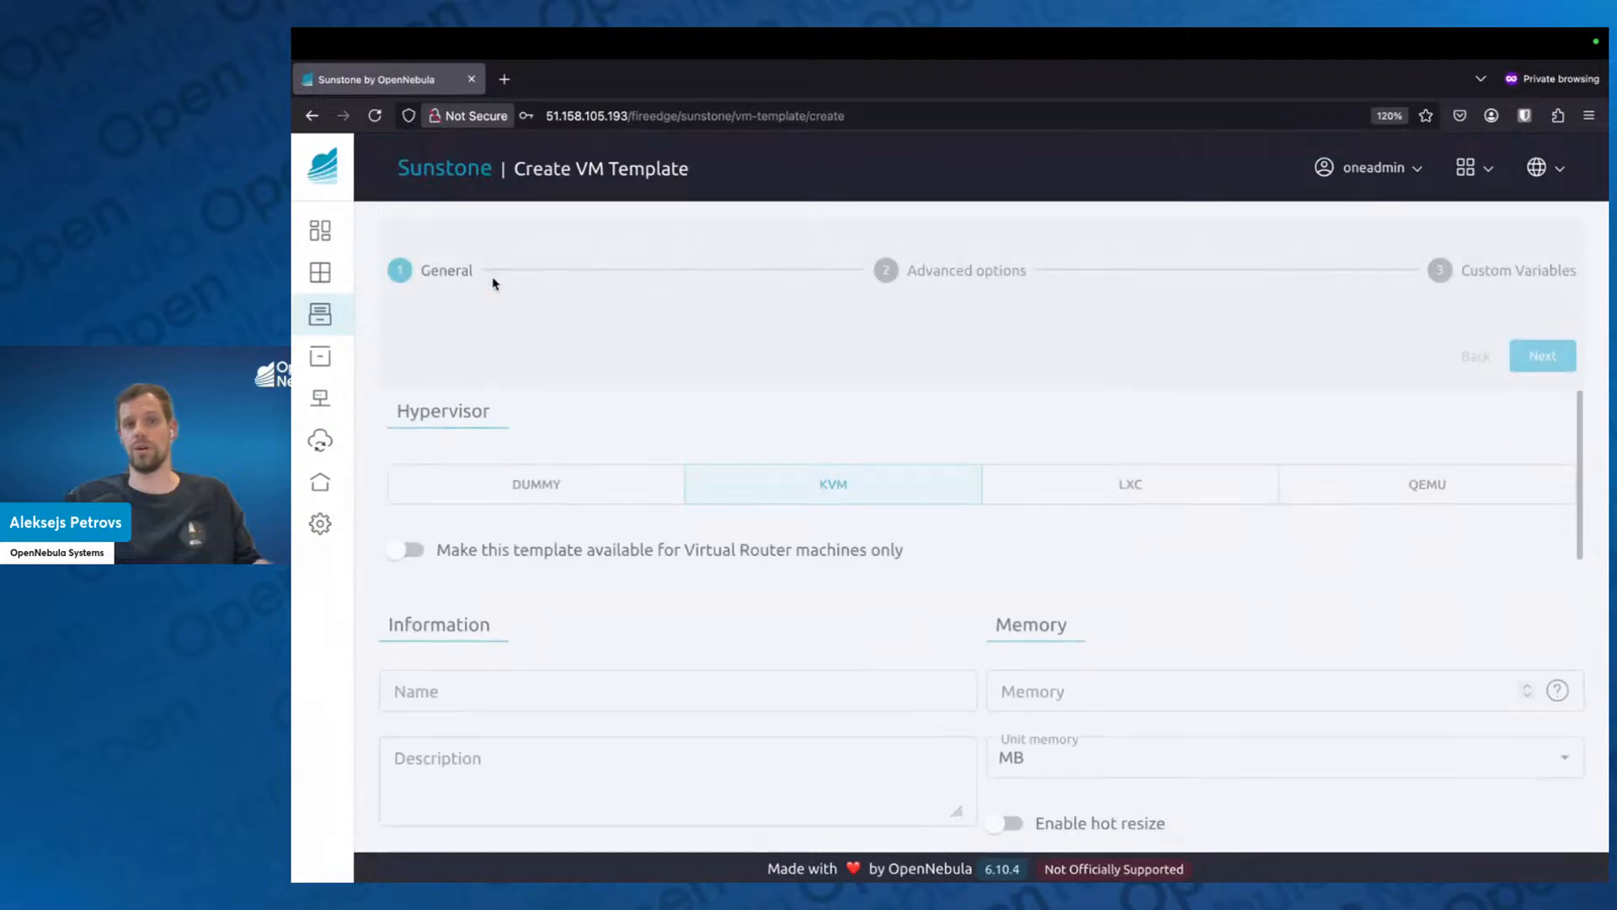
key(super+Left)
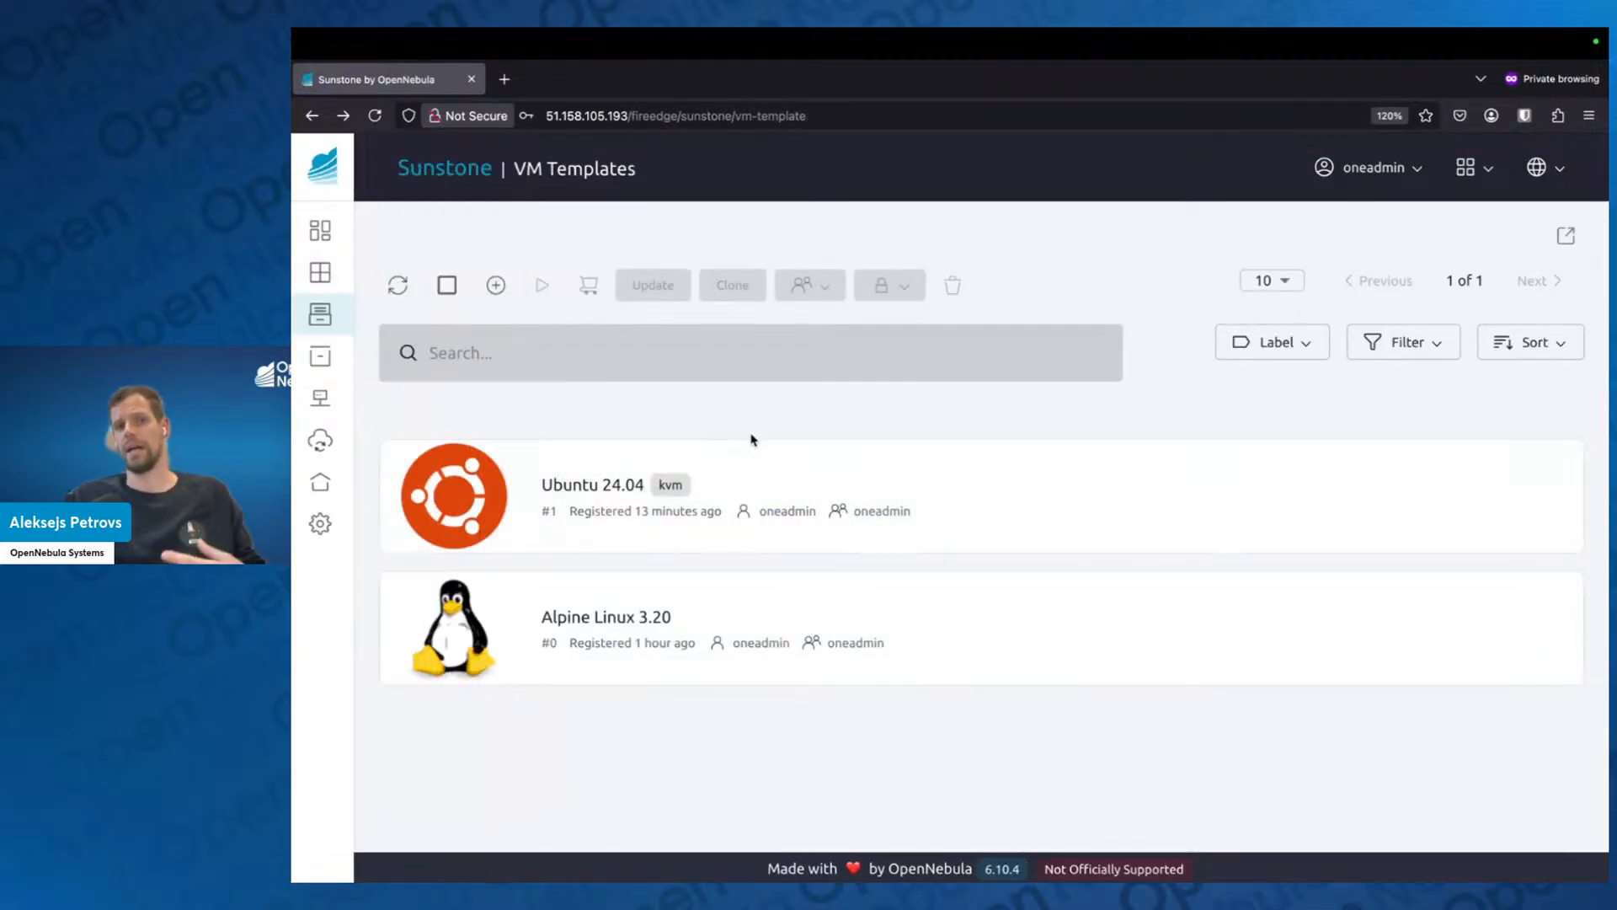
click(836, 485)
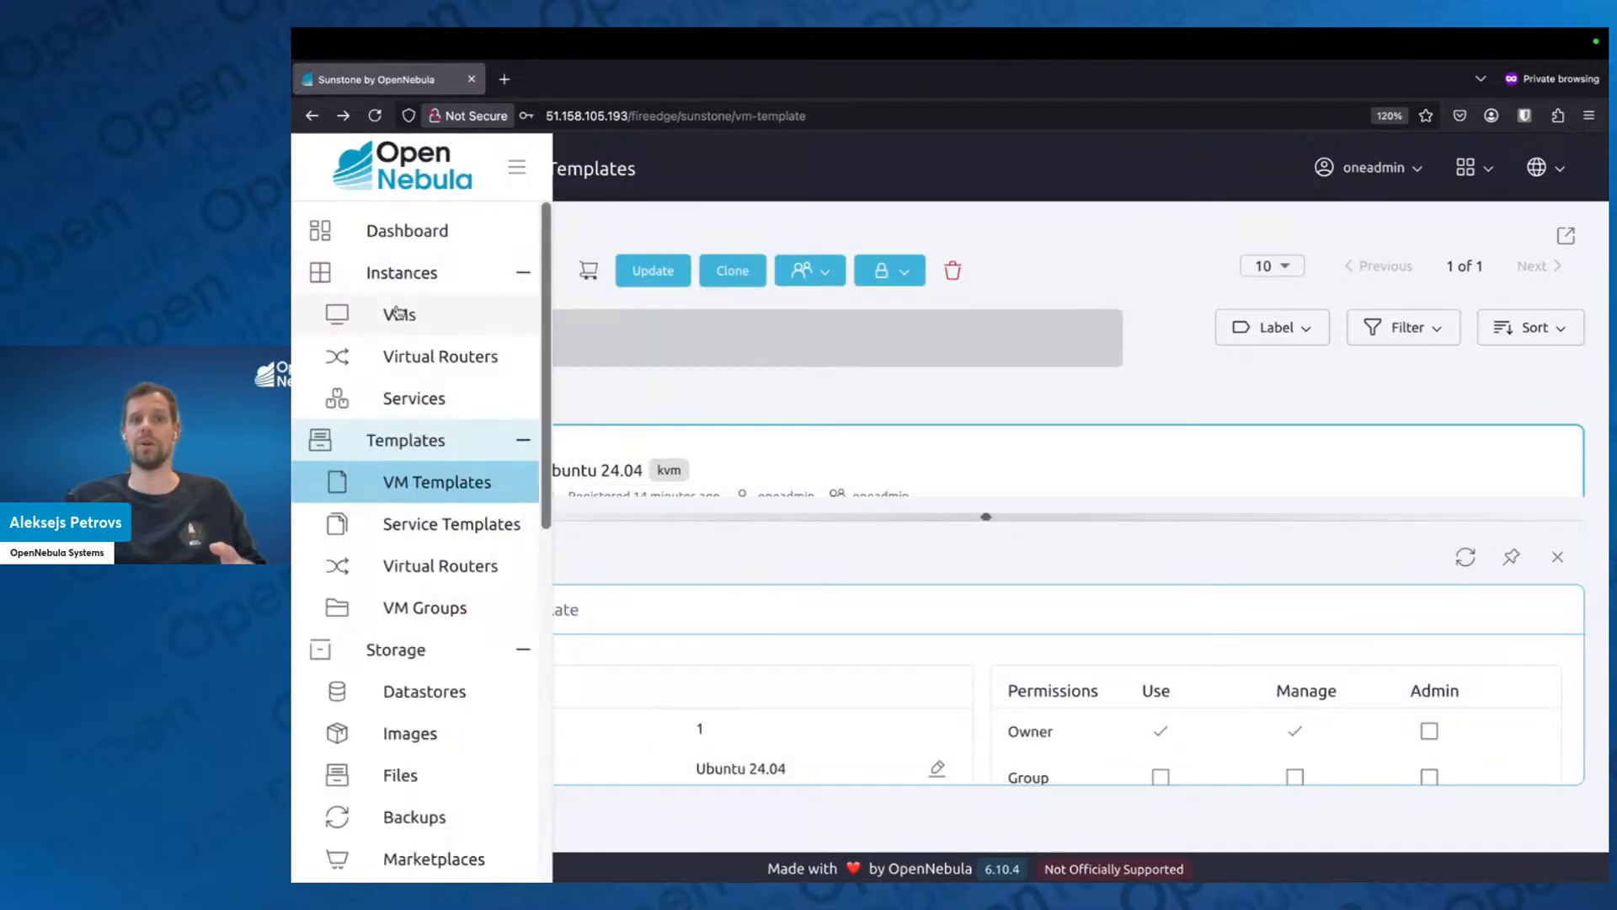
Start instantiating the Alpine Linux 3.20 template from the VM list and set the number of instances to 2.
click(403, 315)
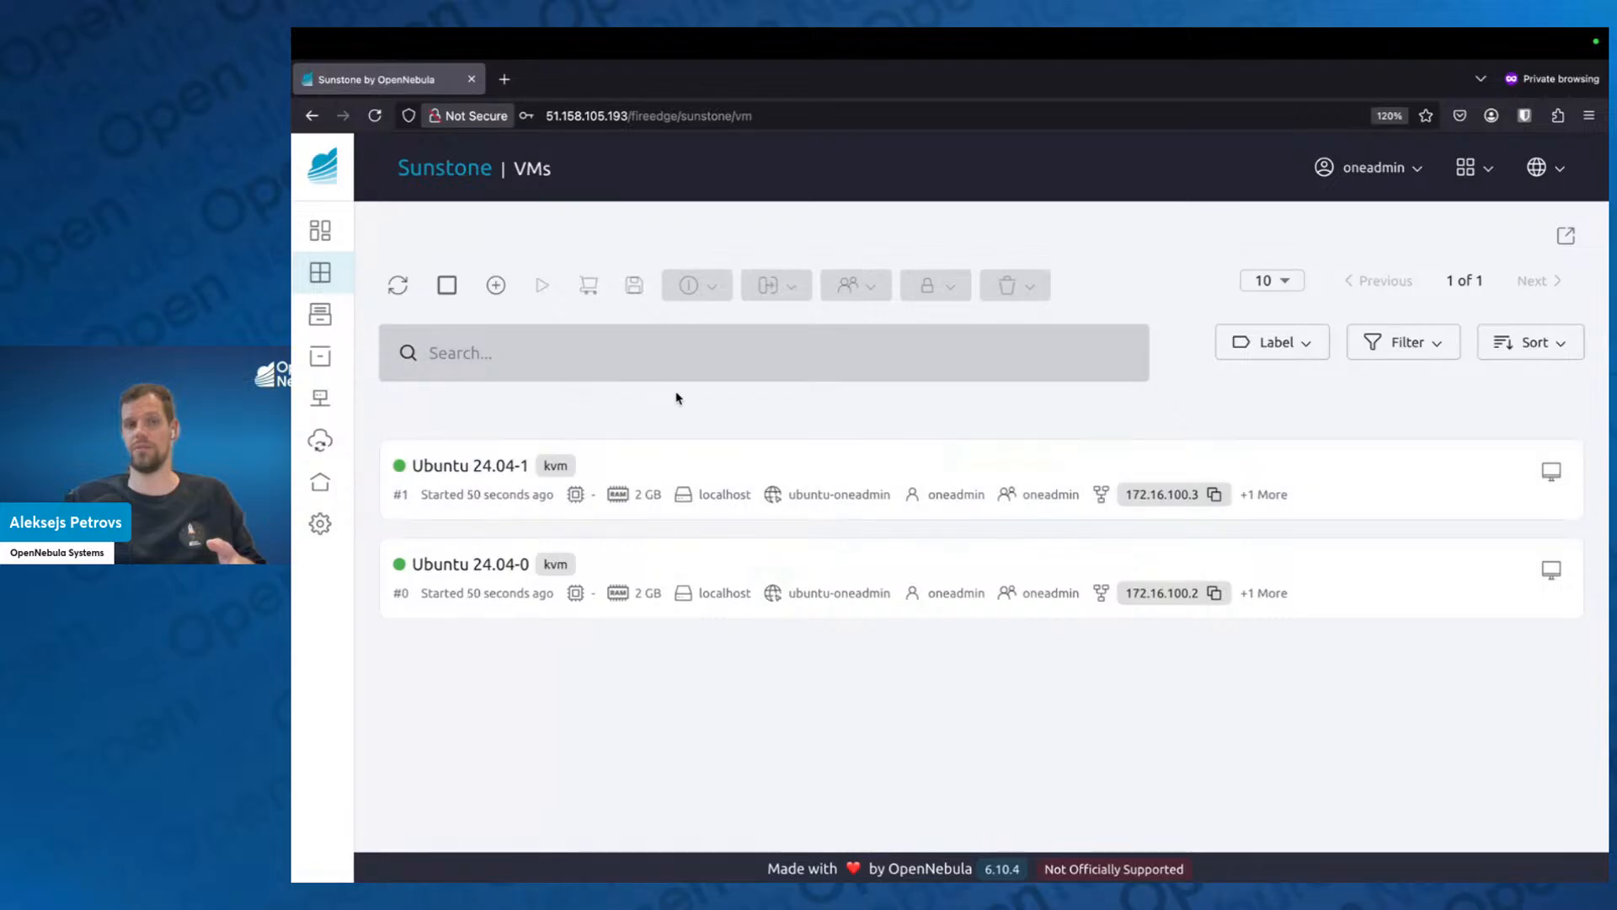
click(498, 287)
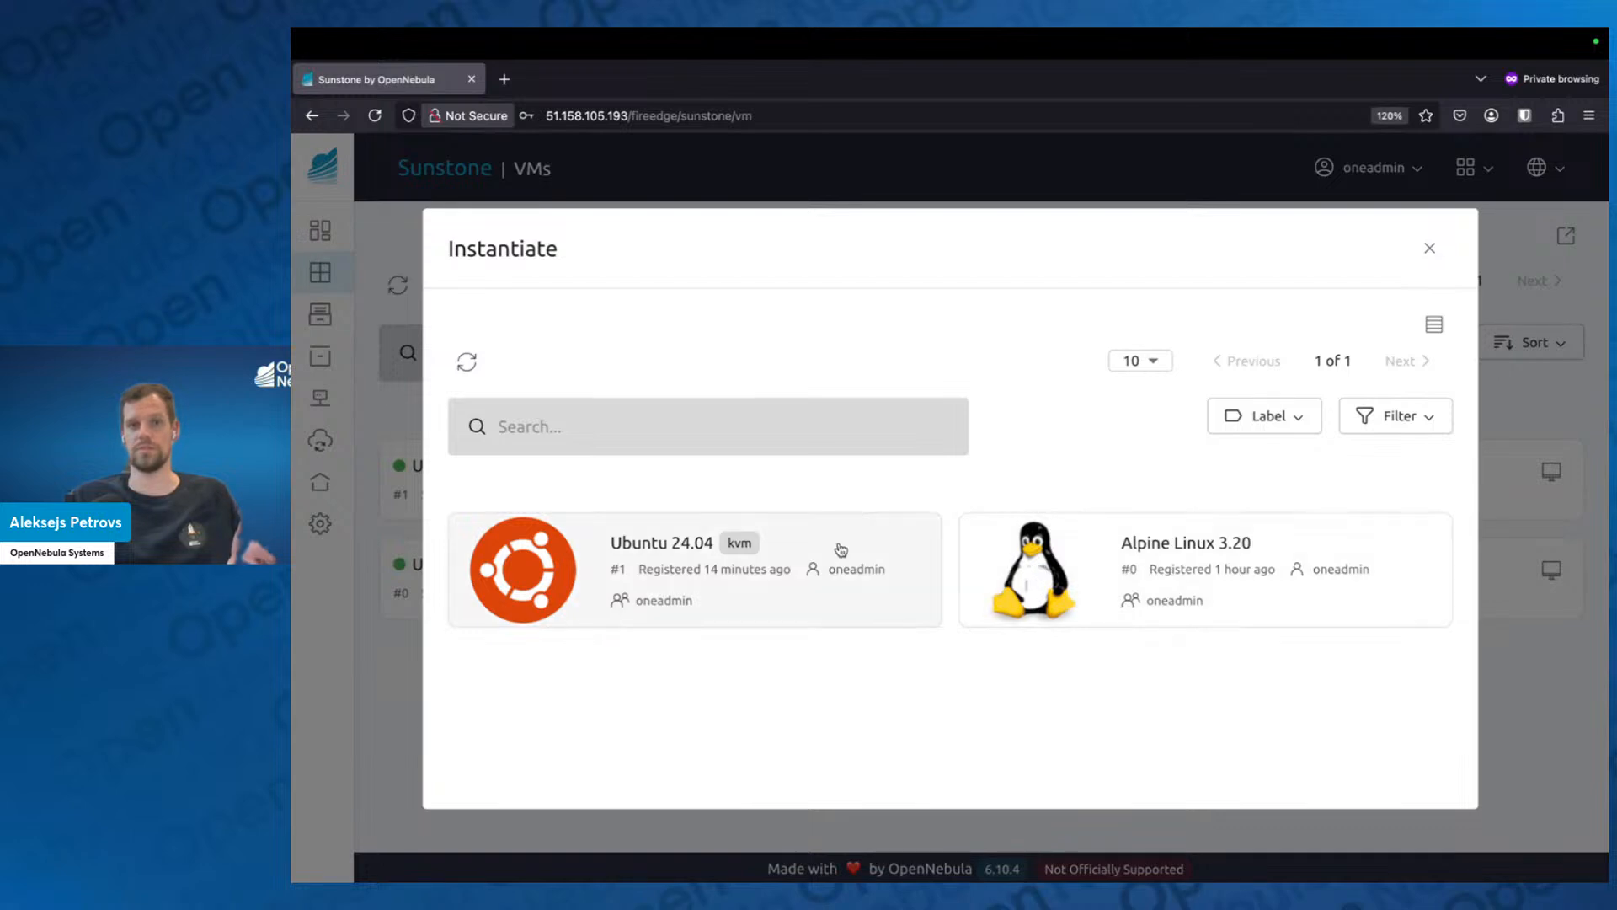
click(1040, 568)
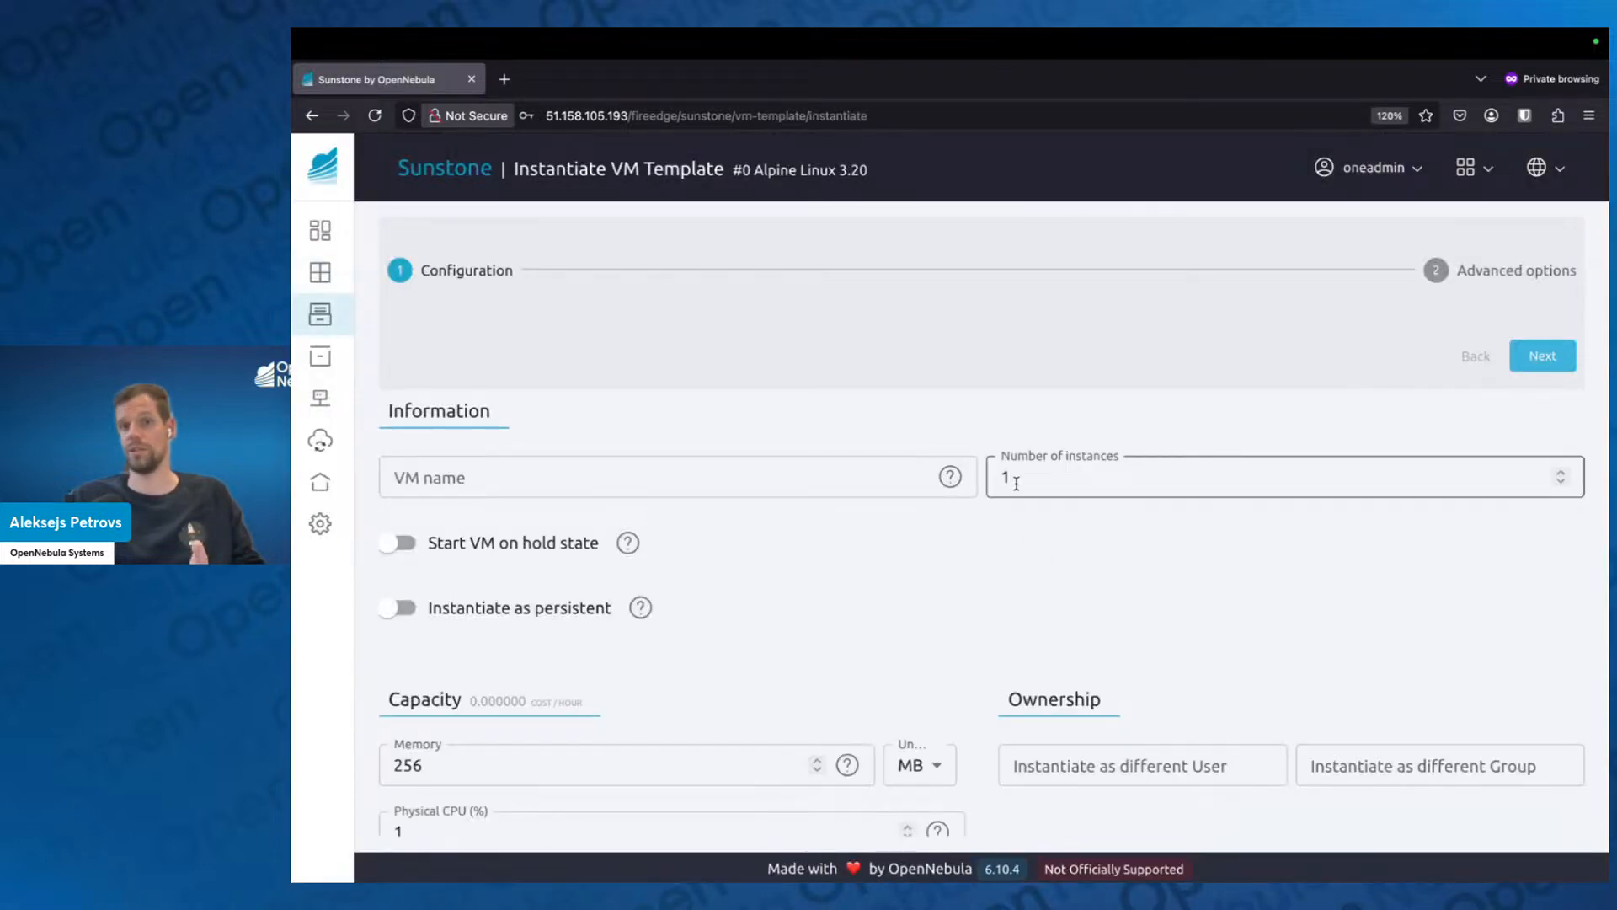
click(1020, 479)
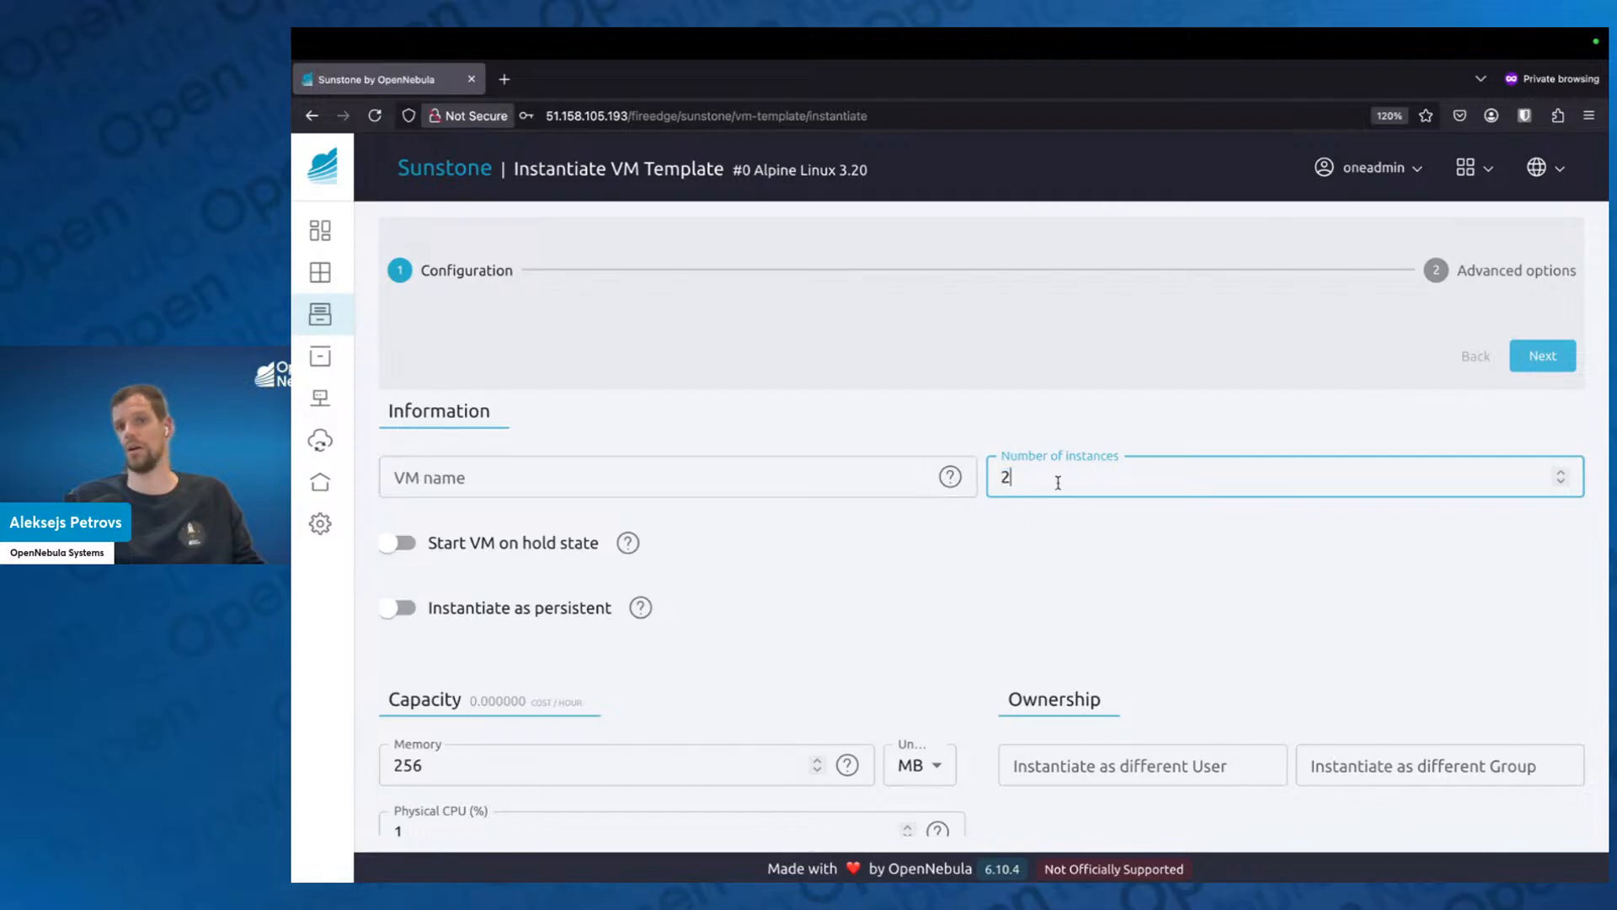
key(BackSpace)
text(2)
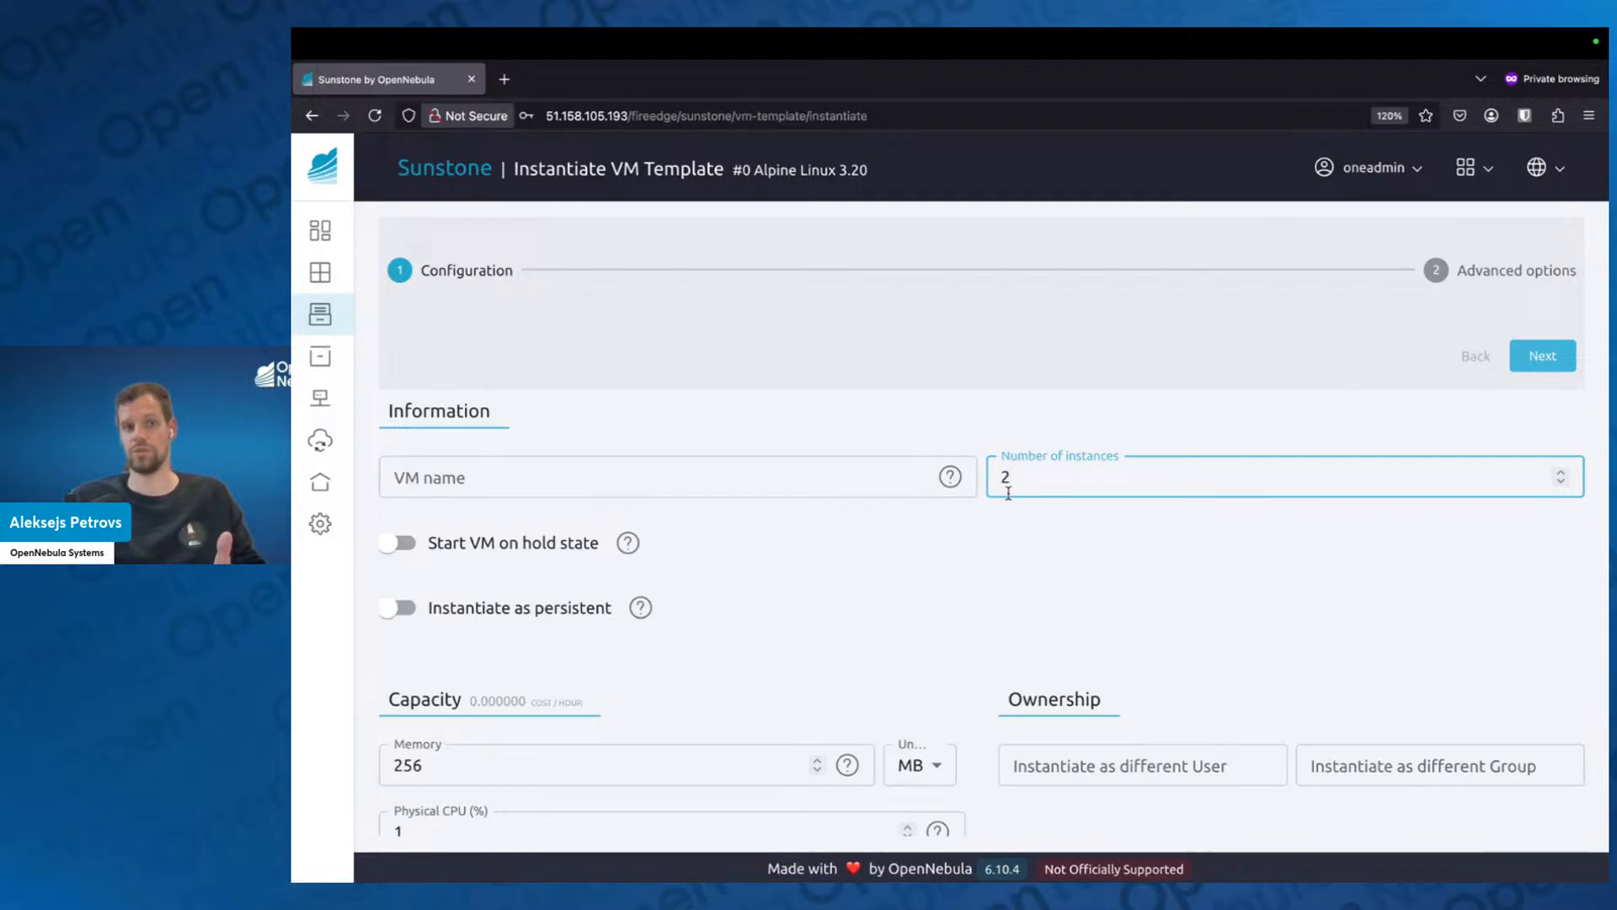
Set the VM name of the Alpine instances to alpine-%idx.
click(709, 479)
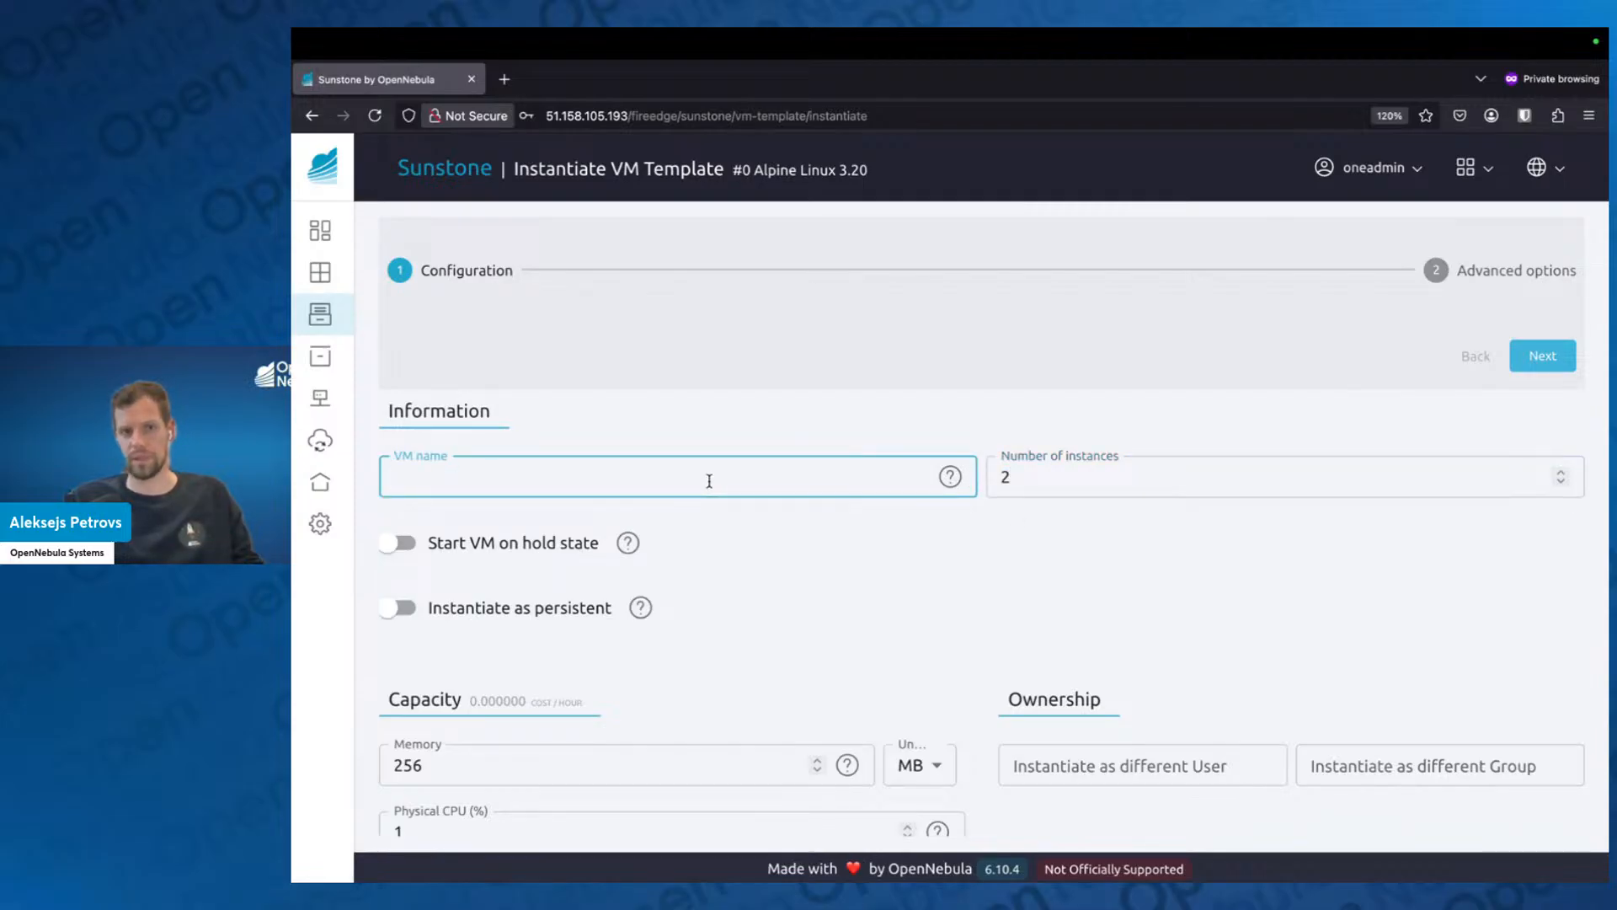
click(772, 536)
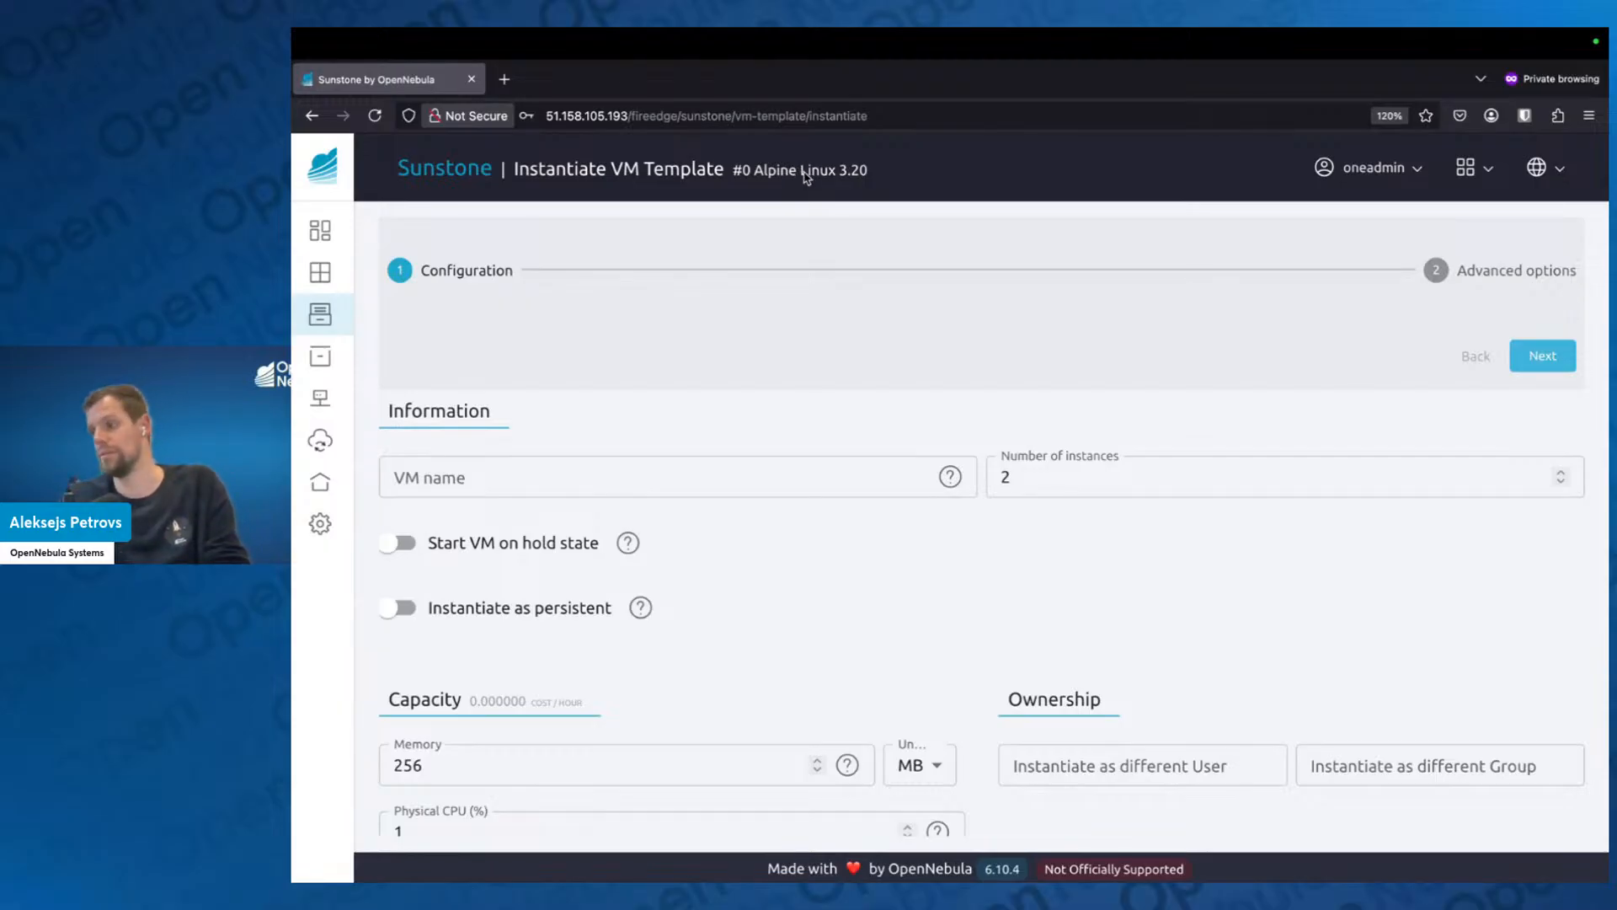
click(684, 481)
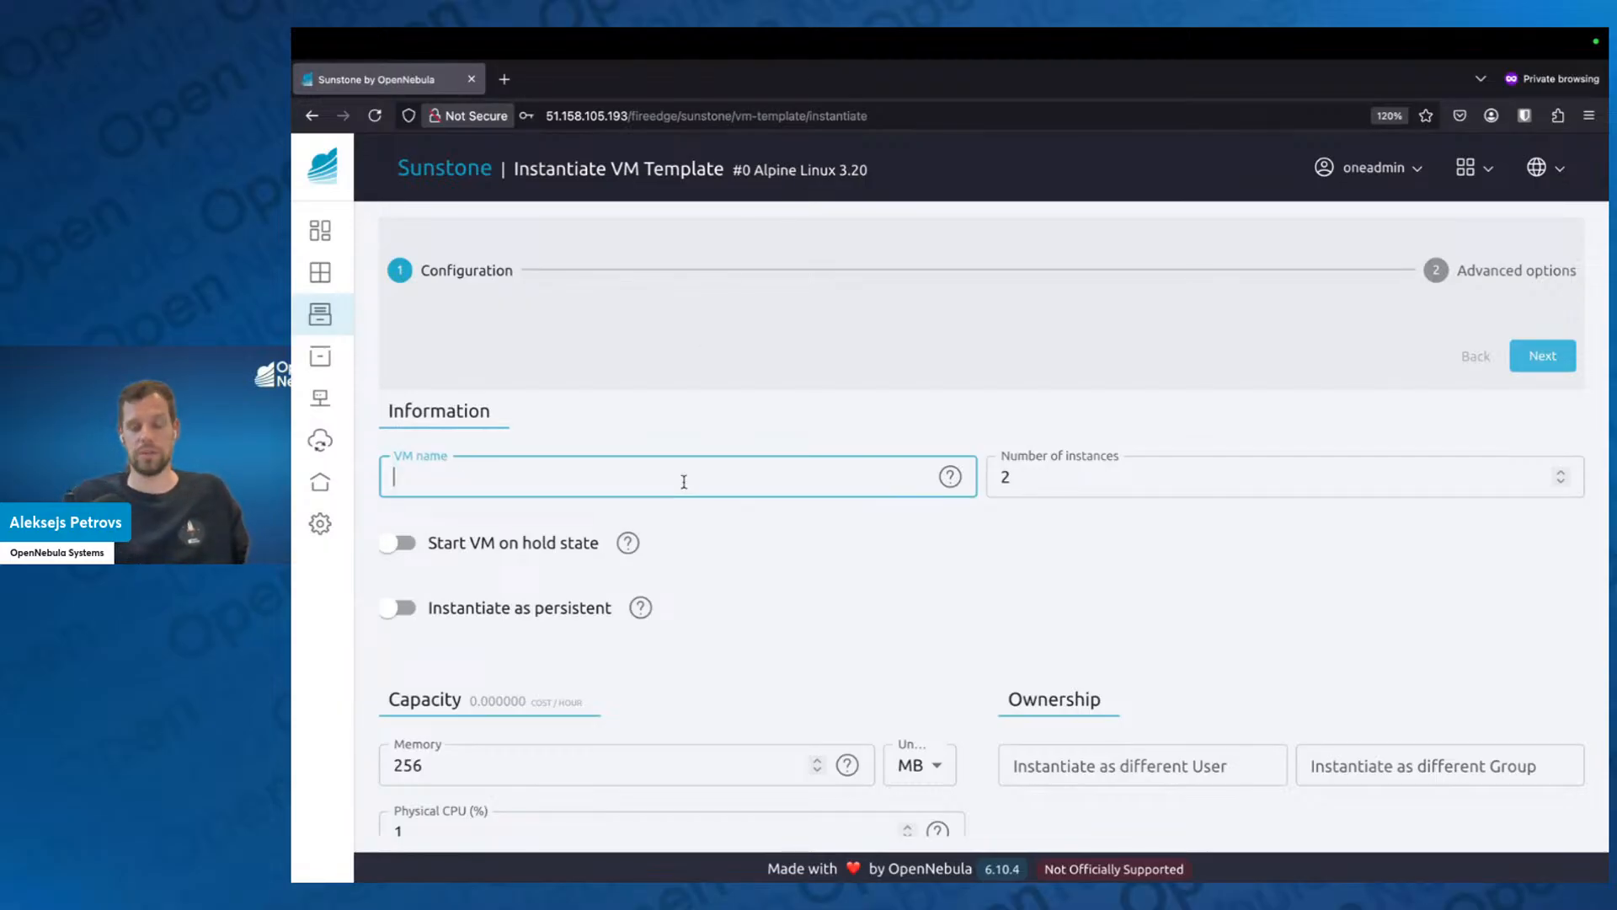
text(alpine)
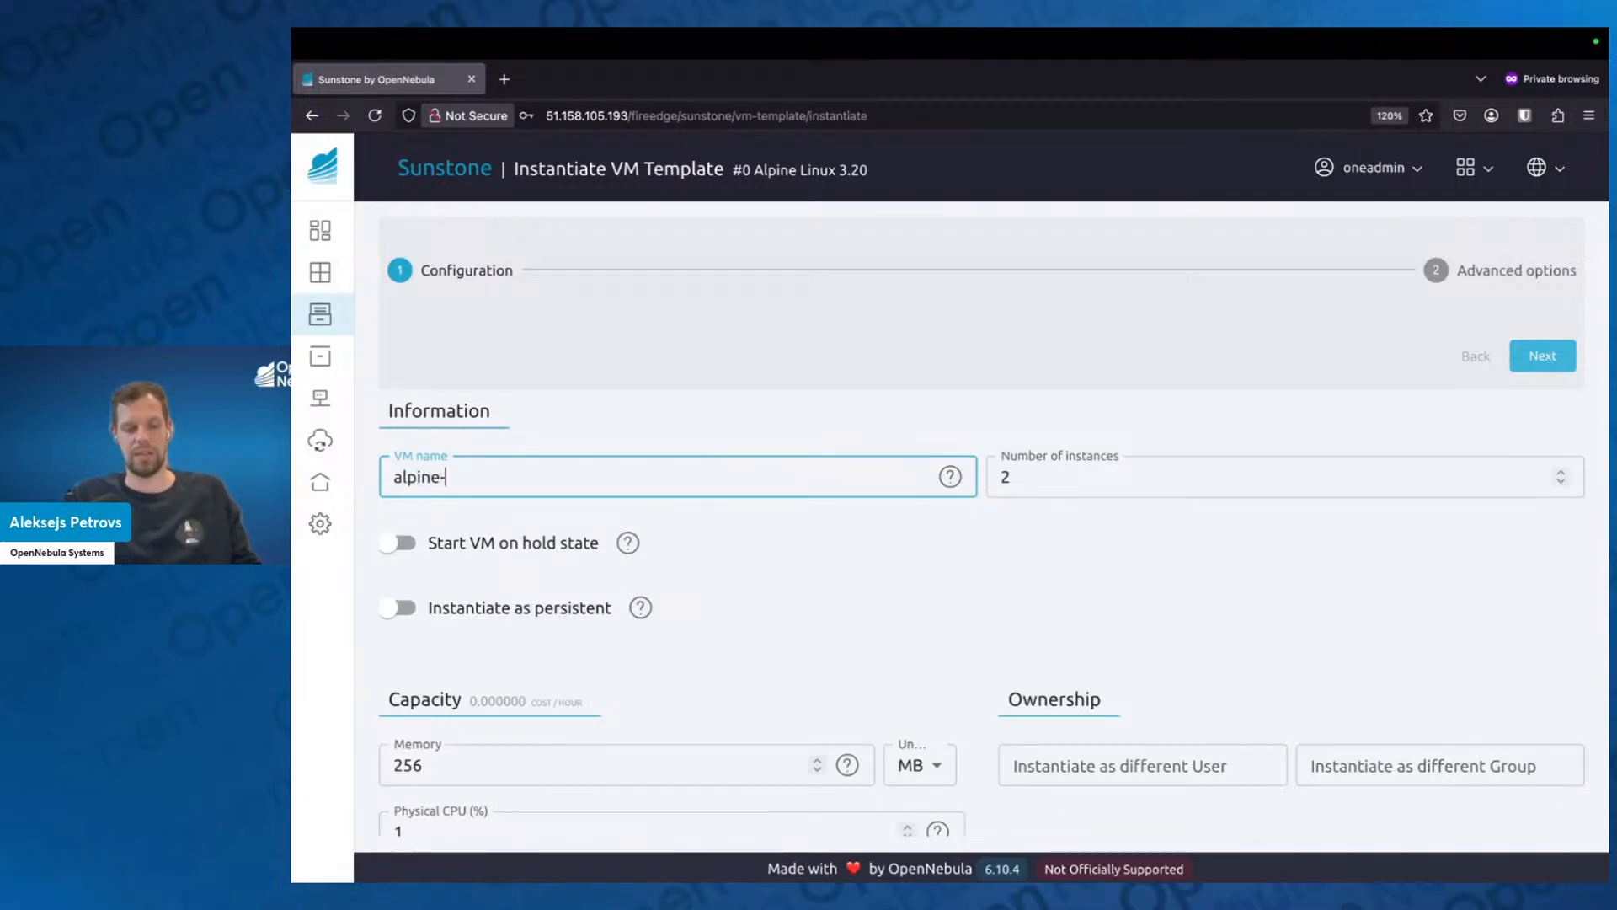
text(-%)
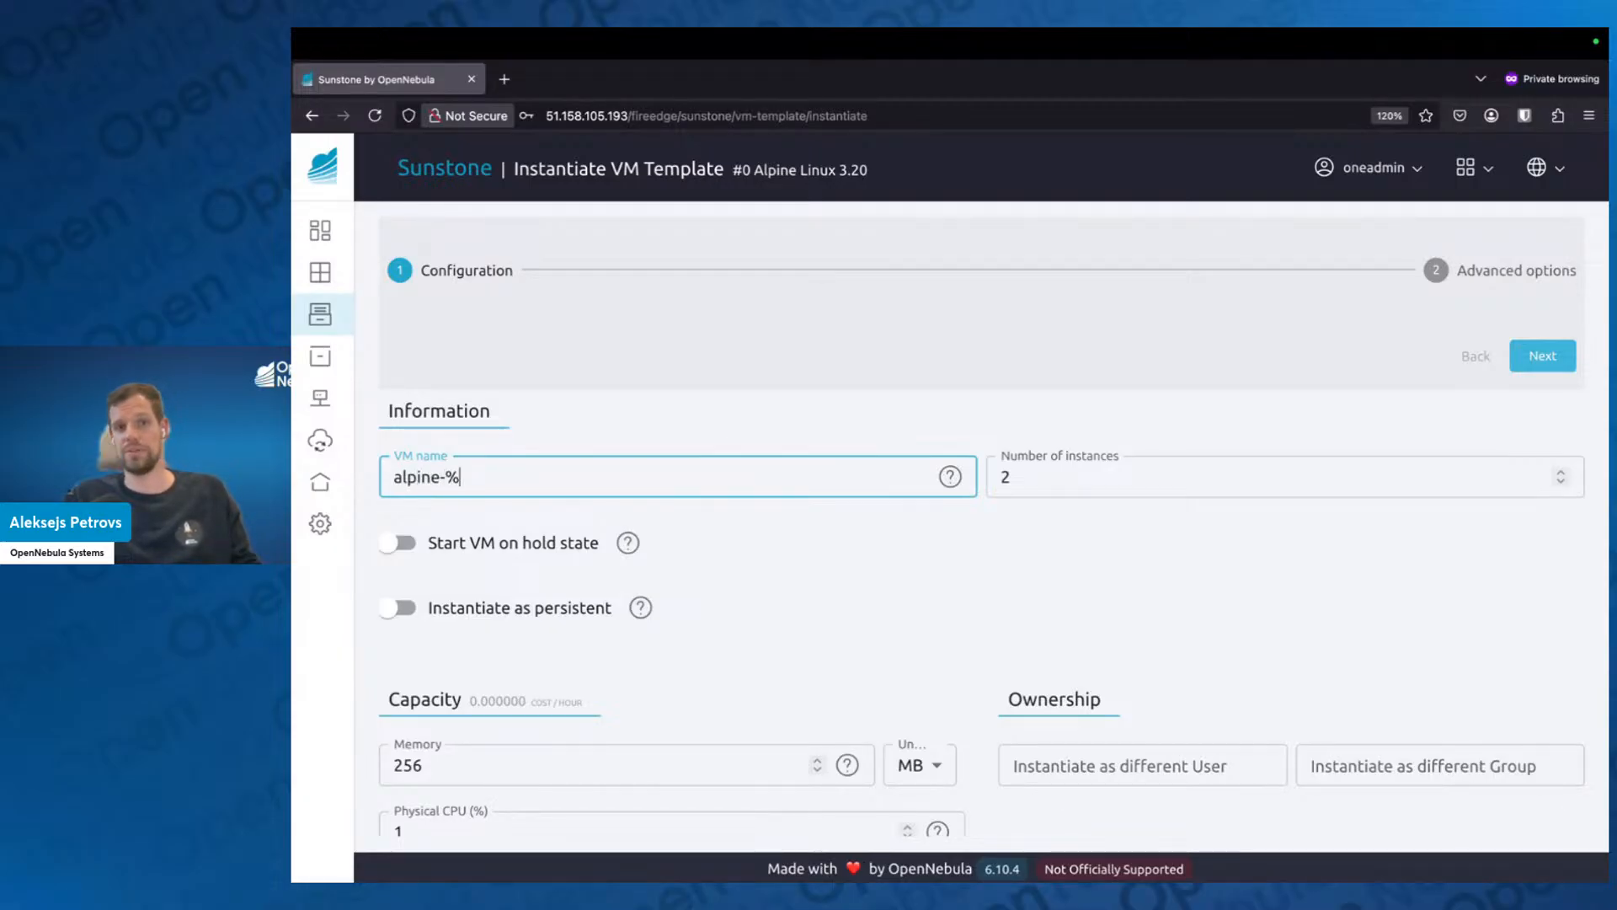
text(idx)
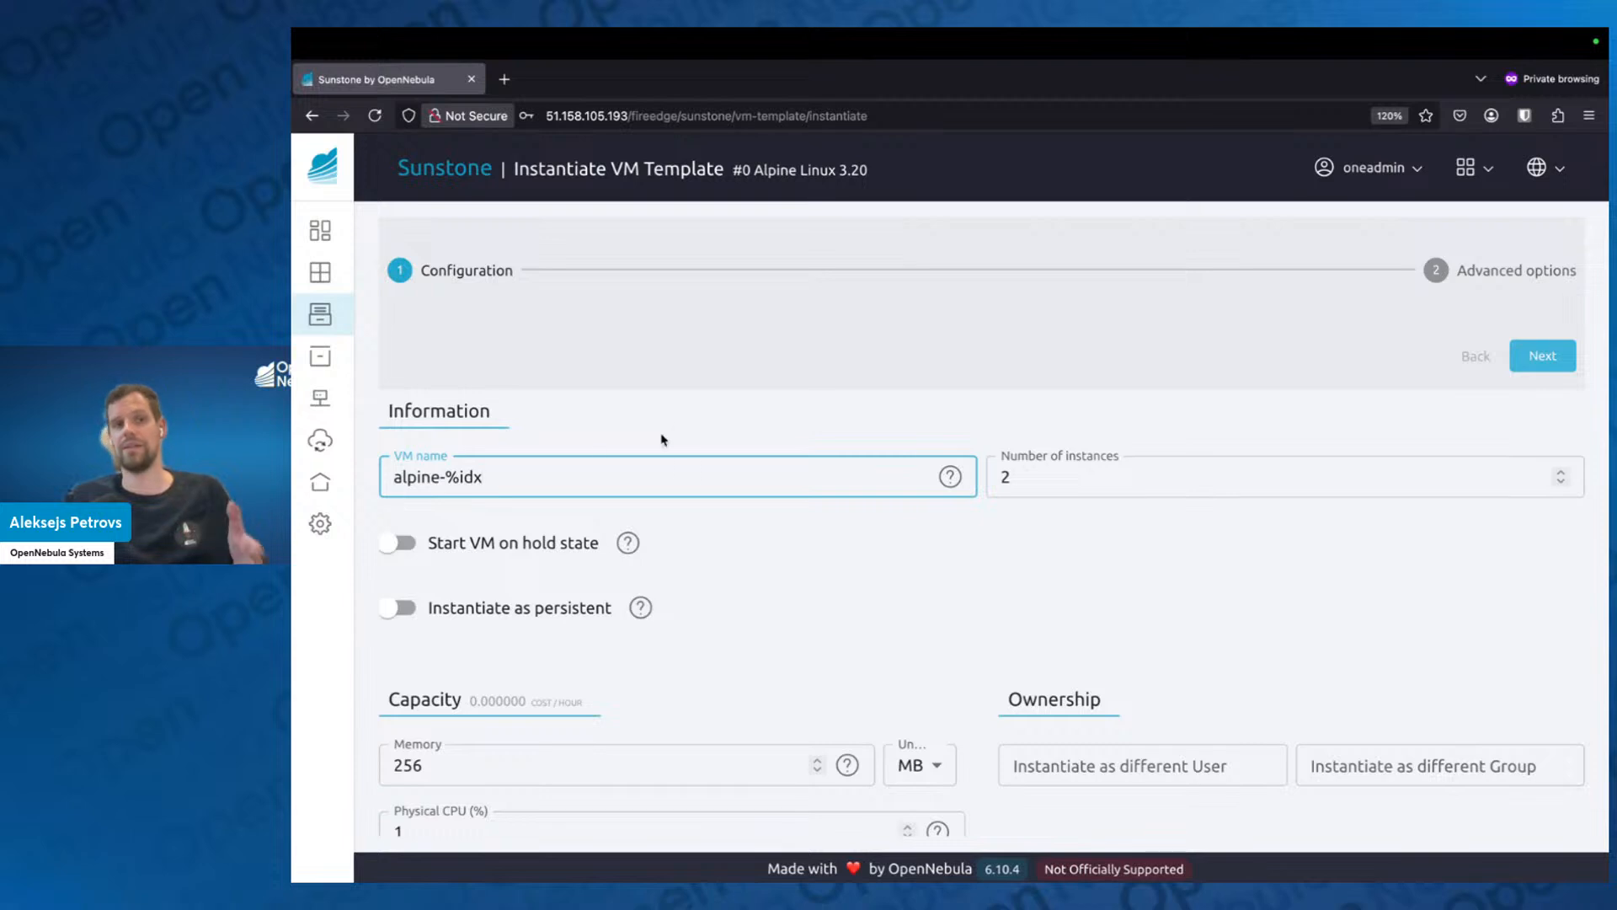
drag(445, 477, 486, 477)
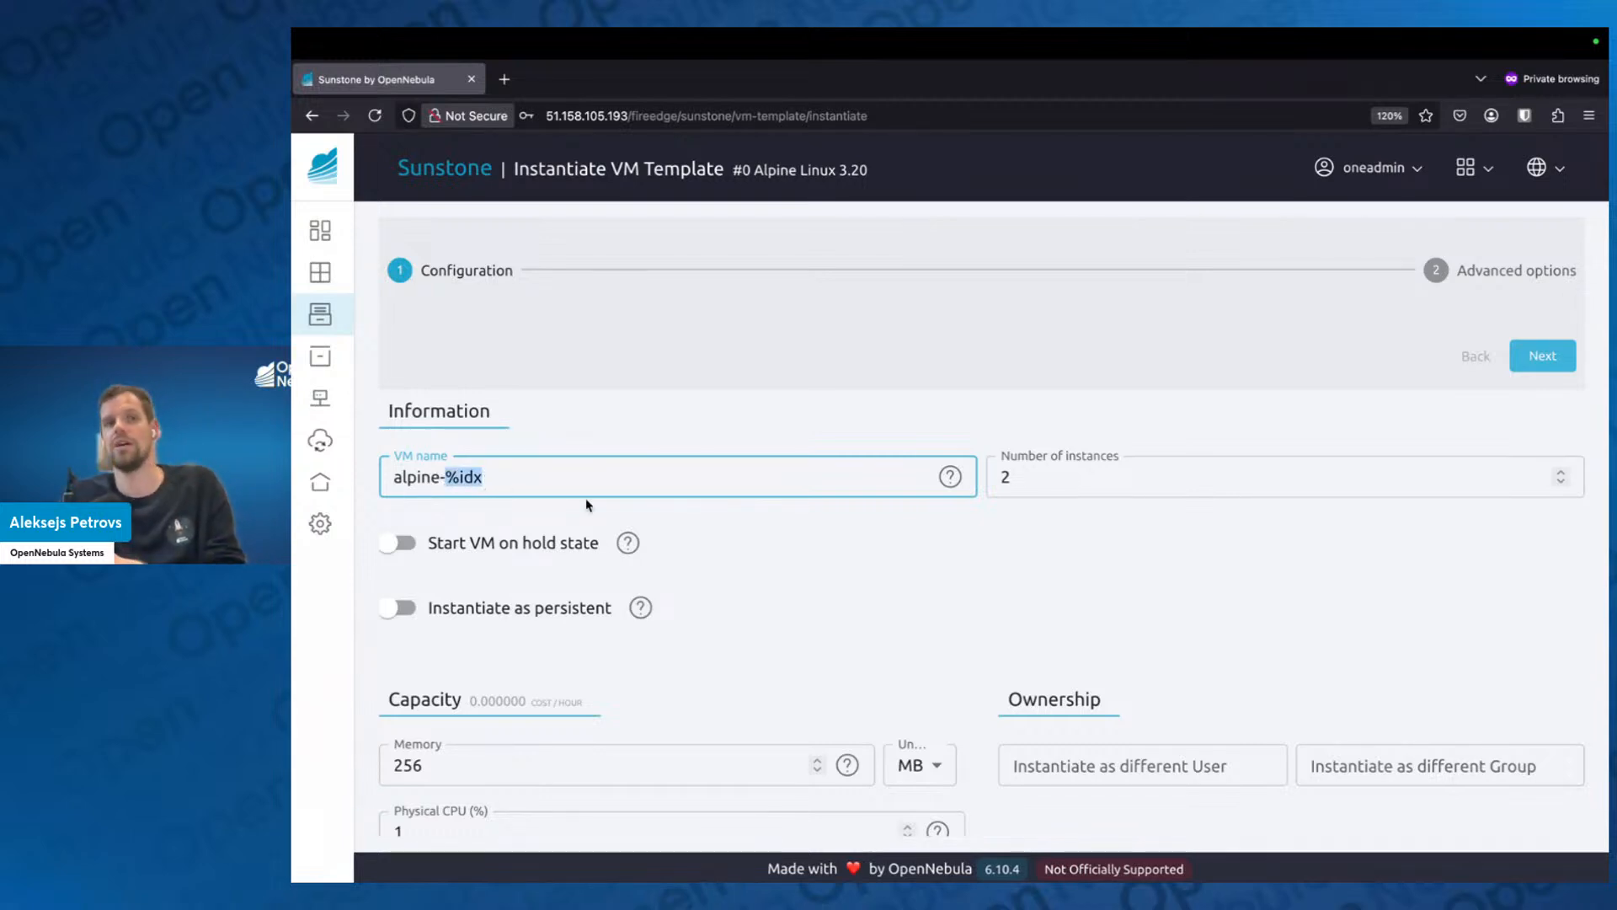
click(792, 534)
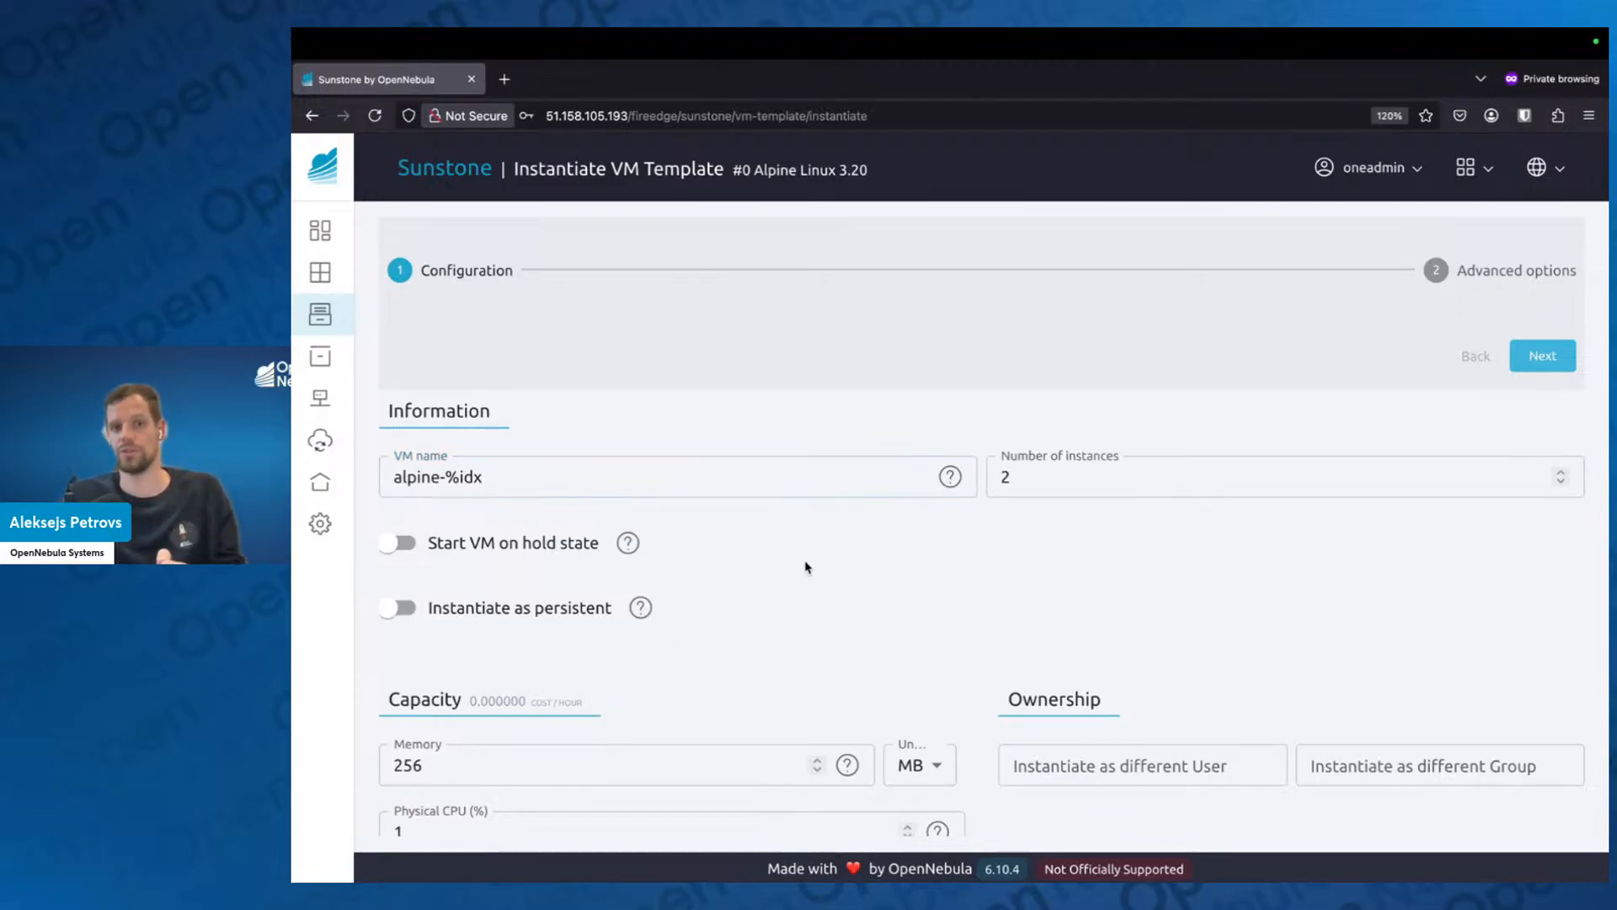
Finish instantiating the Alpine Linux 3.20 template with the default advanced options and refresh the VM list.
click(1537, 360)
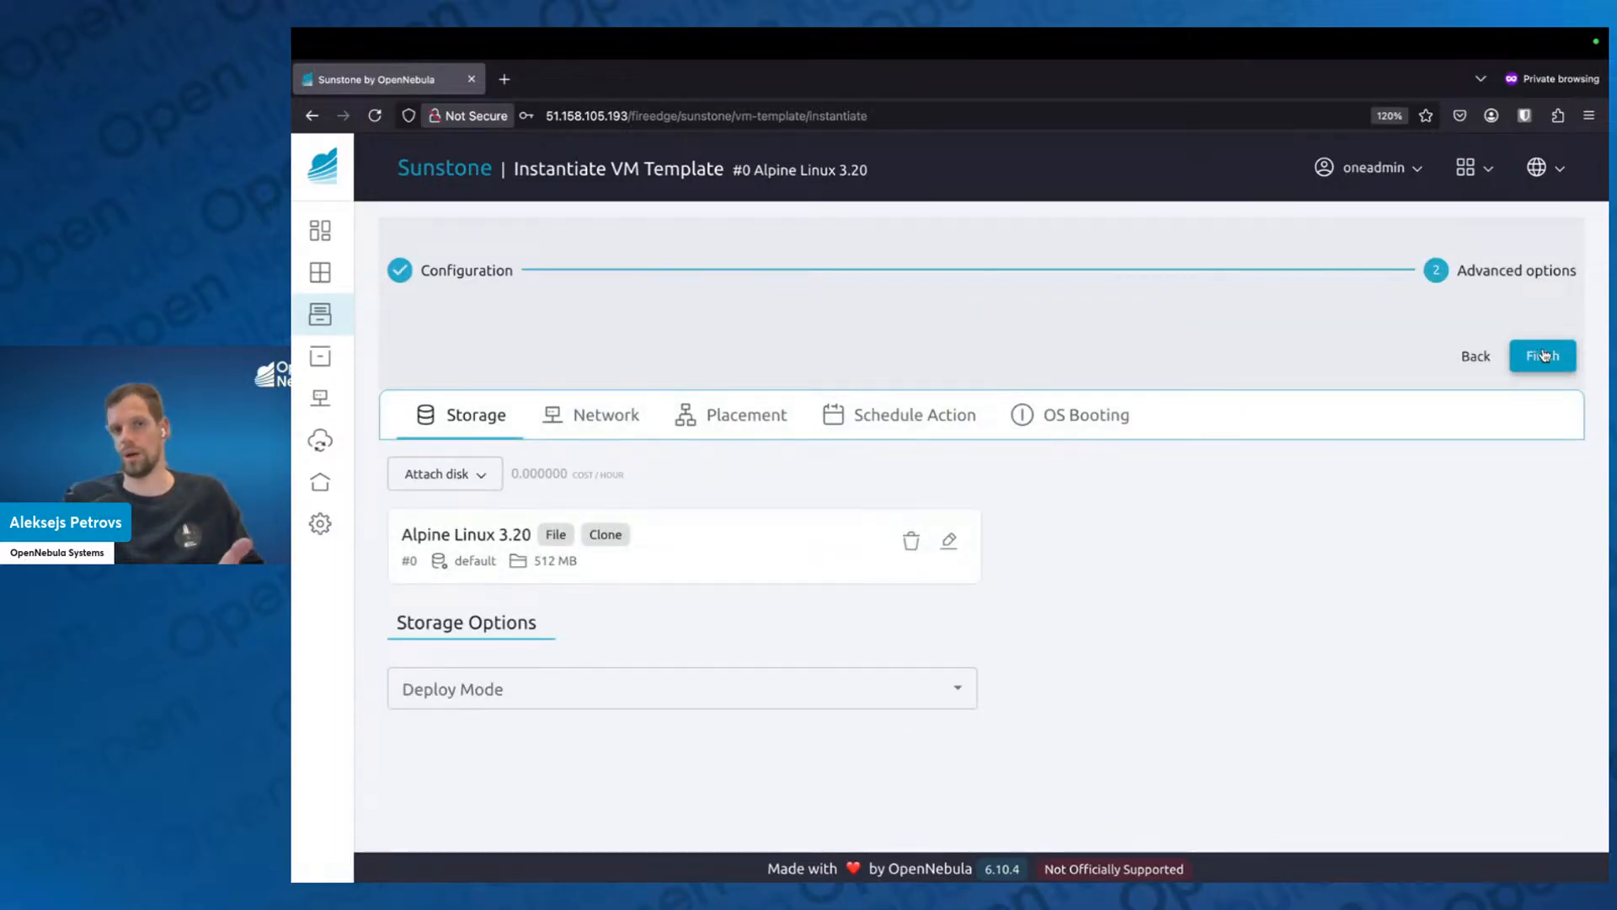
click(1544, 355)
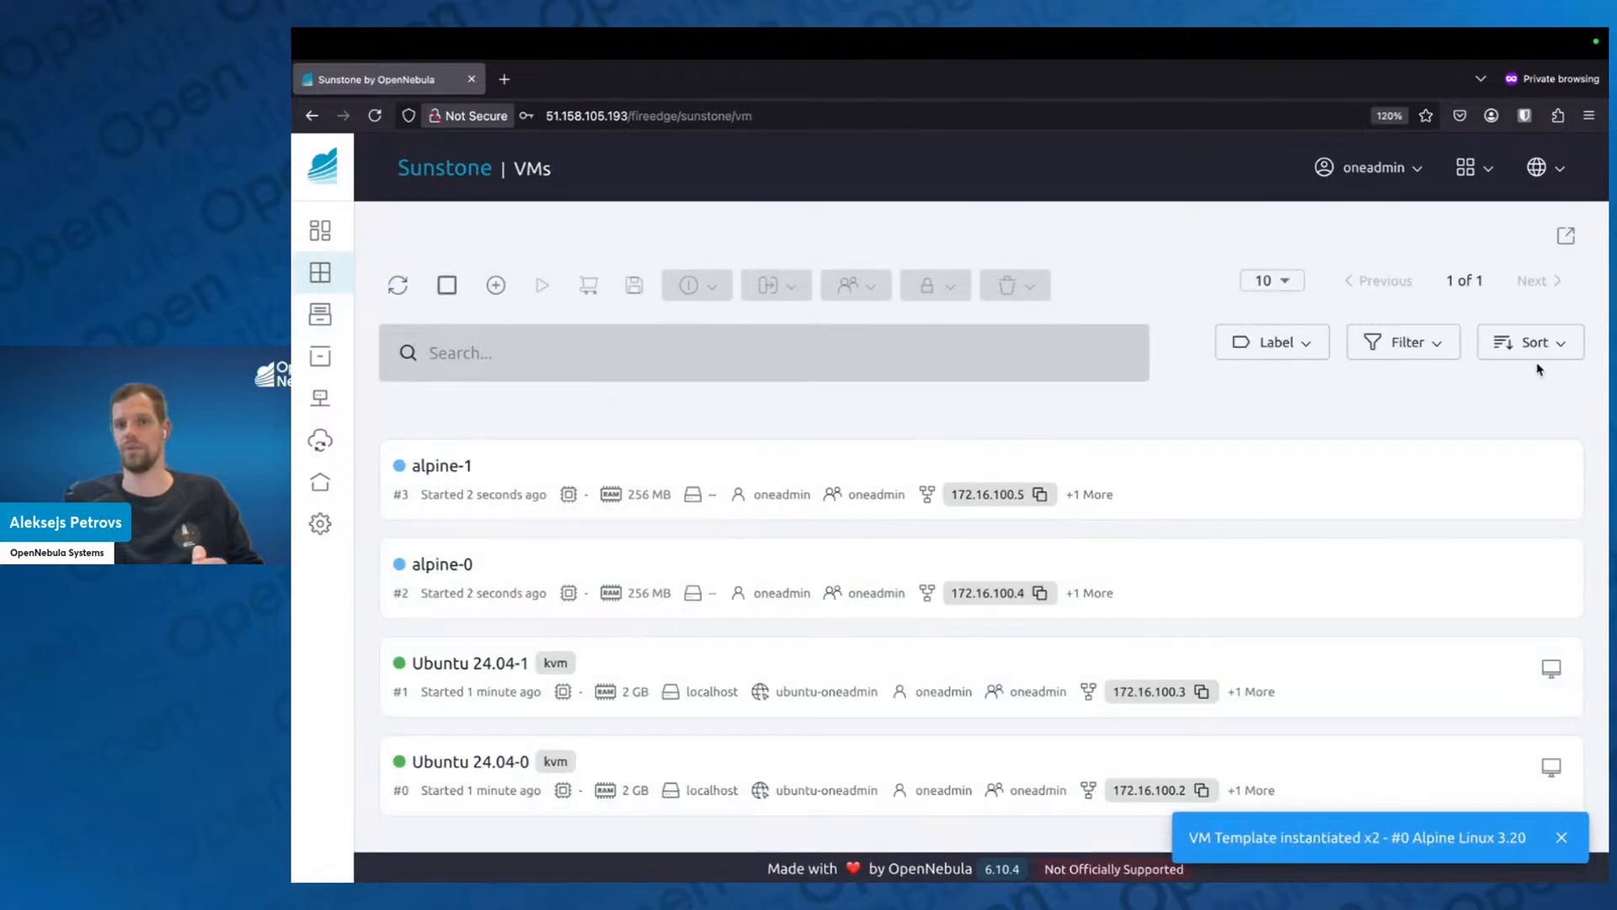
click(385, 296)
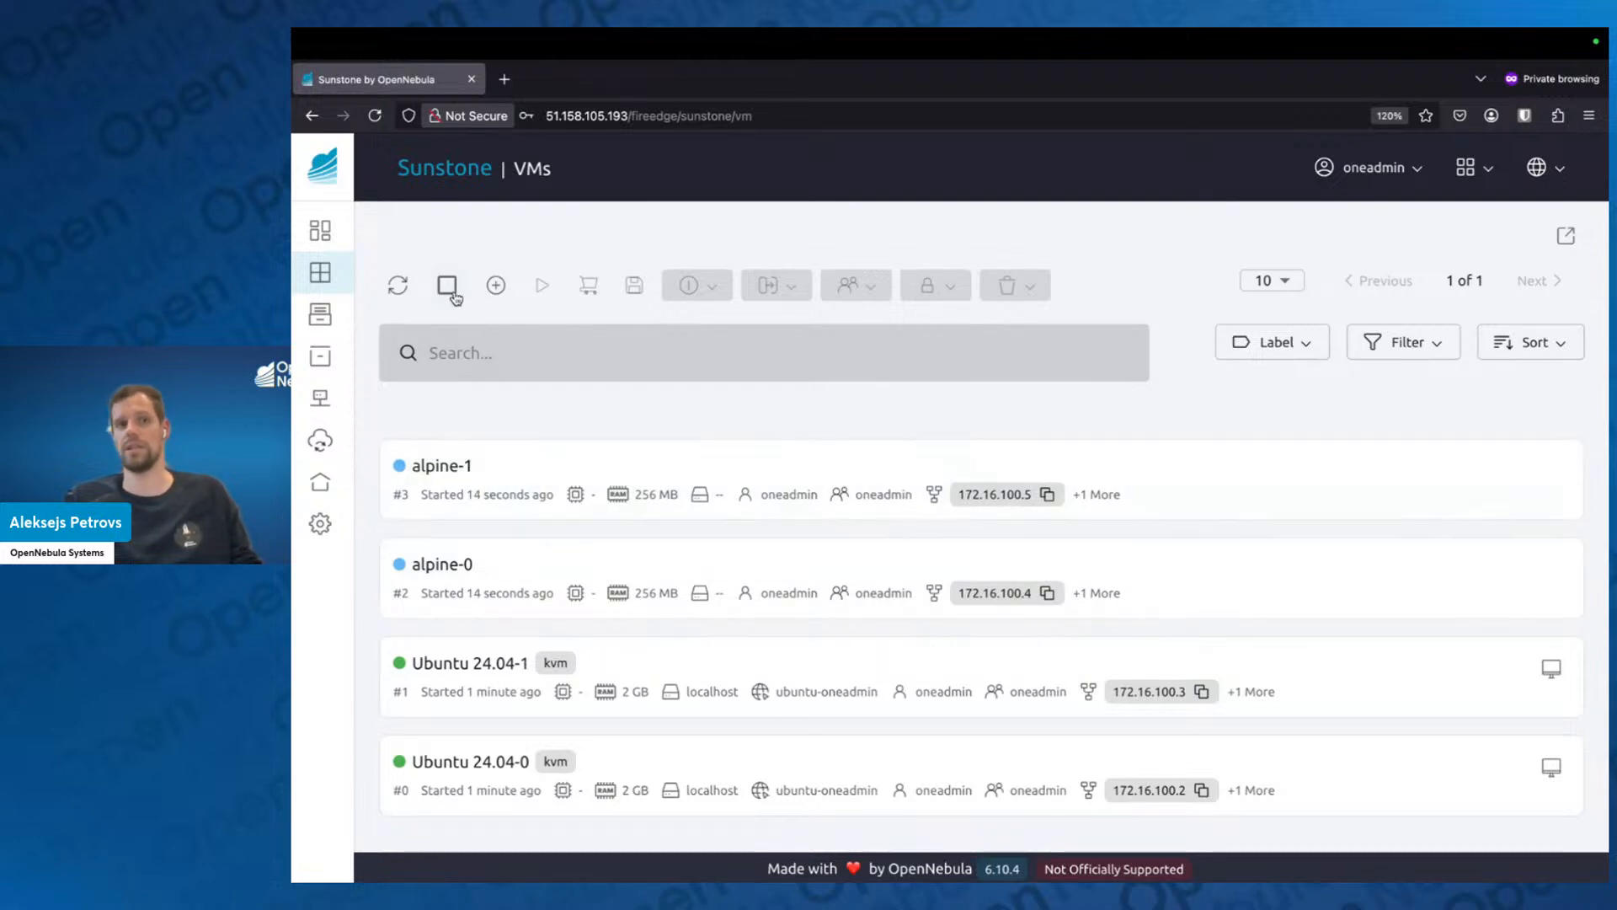
click(402, 286)
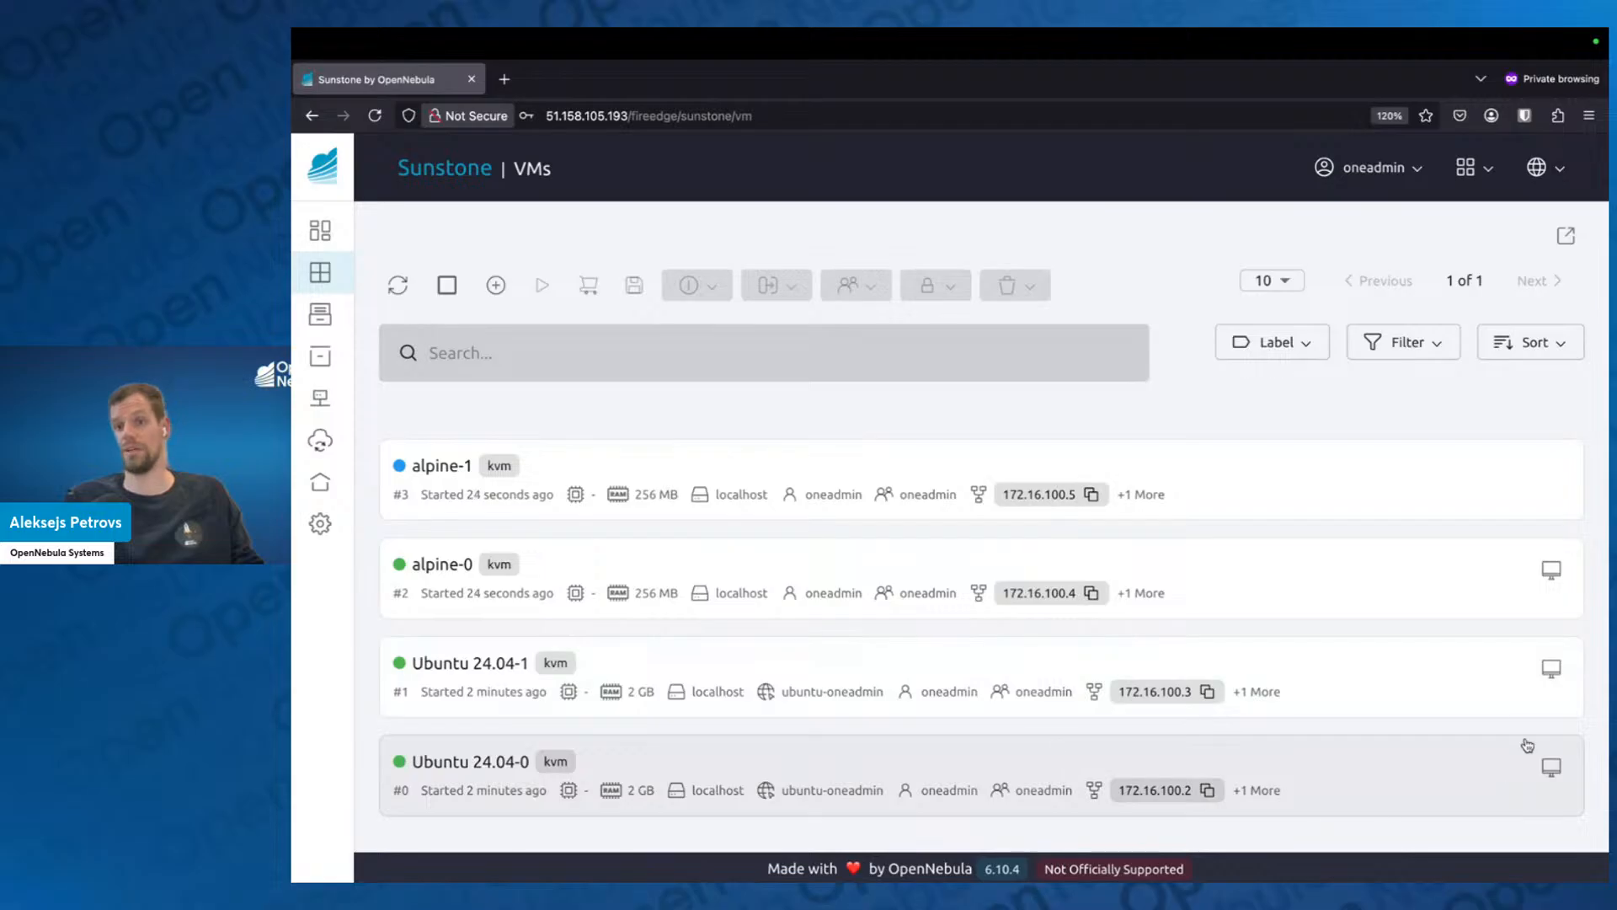
Open the VNC console of Ubuntu 24.04-1 and log in as root with the account password.
click(1550, 674)
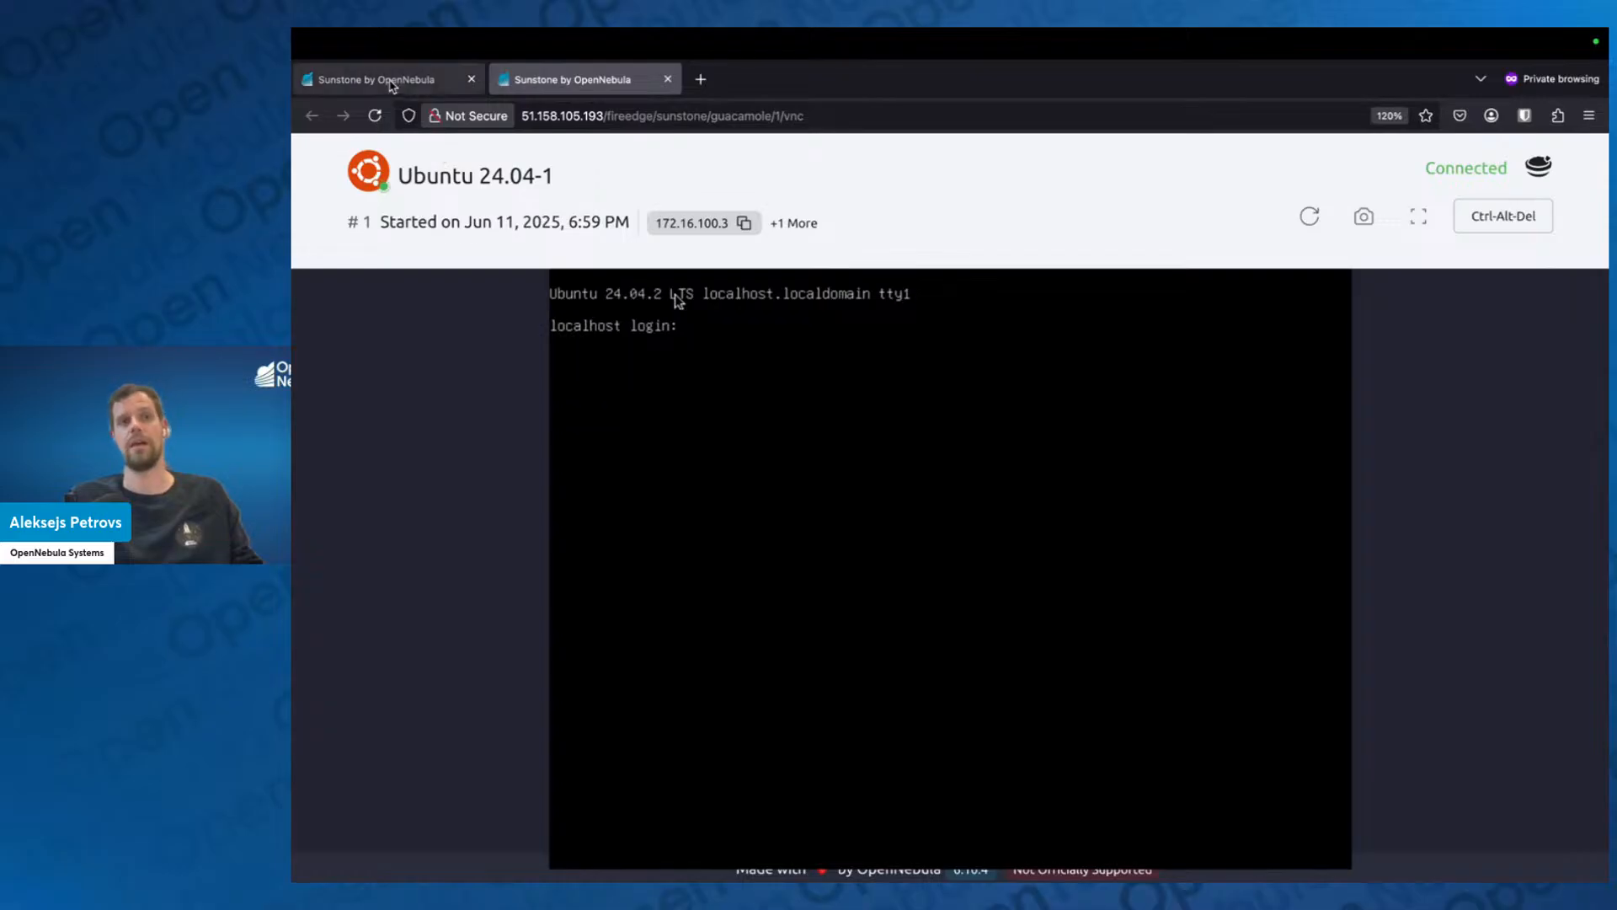
text(ro)
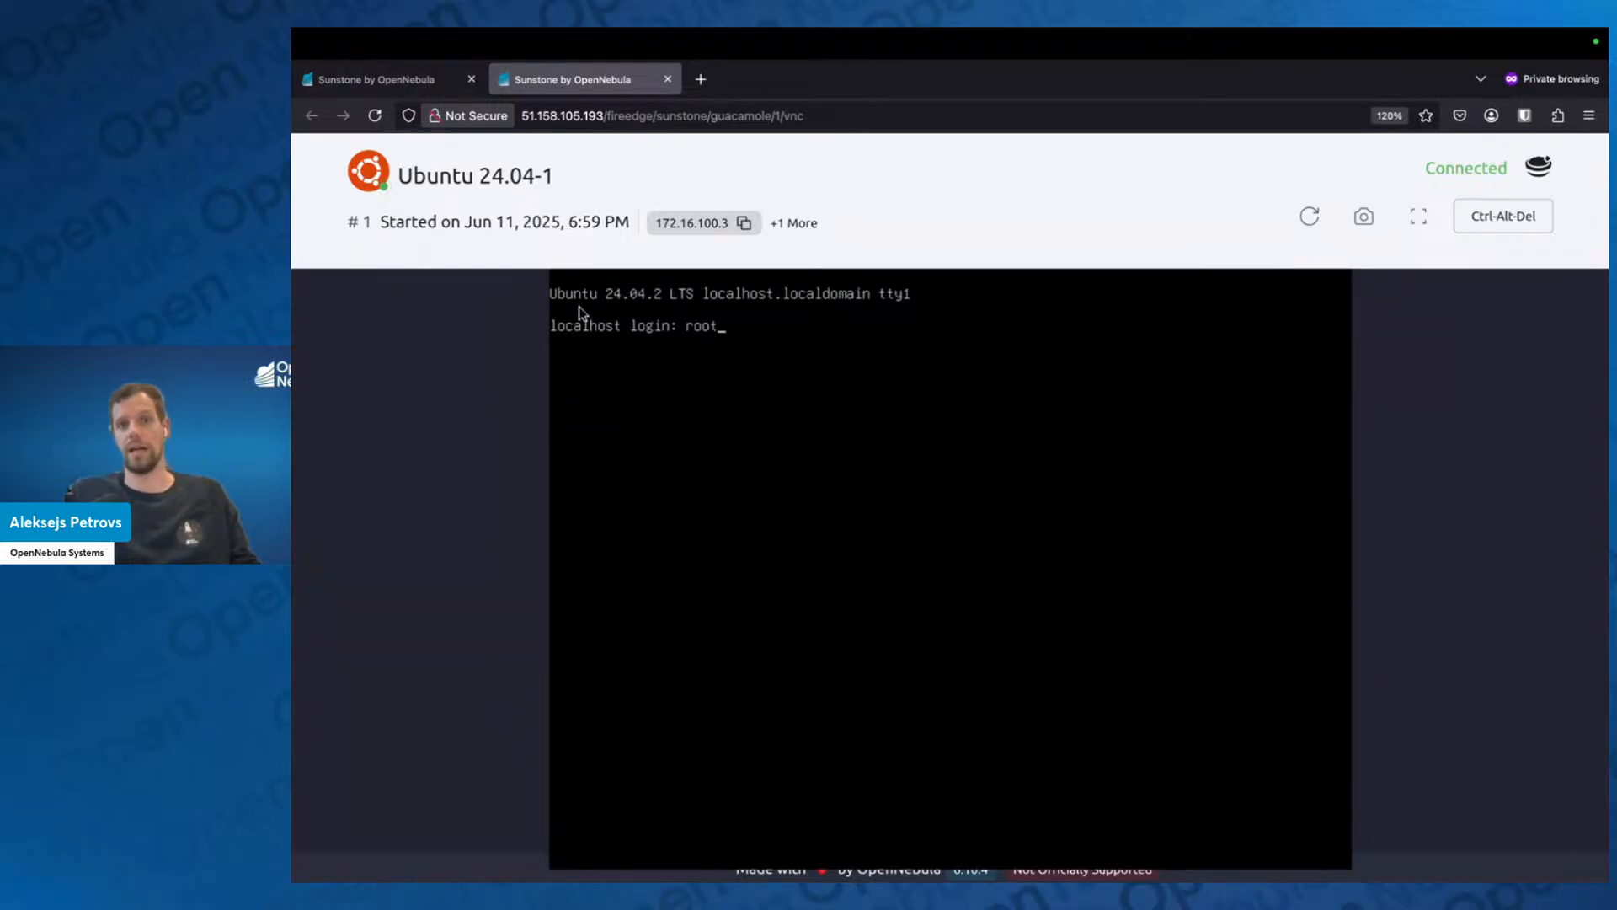
text(ot)
key(Return)
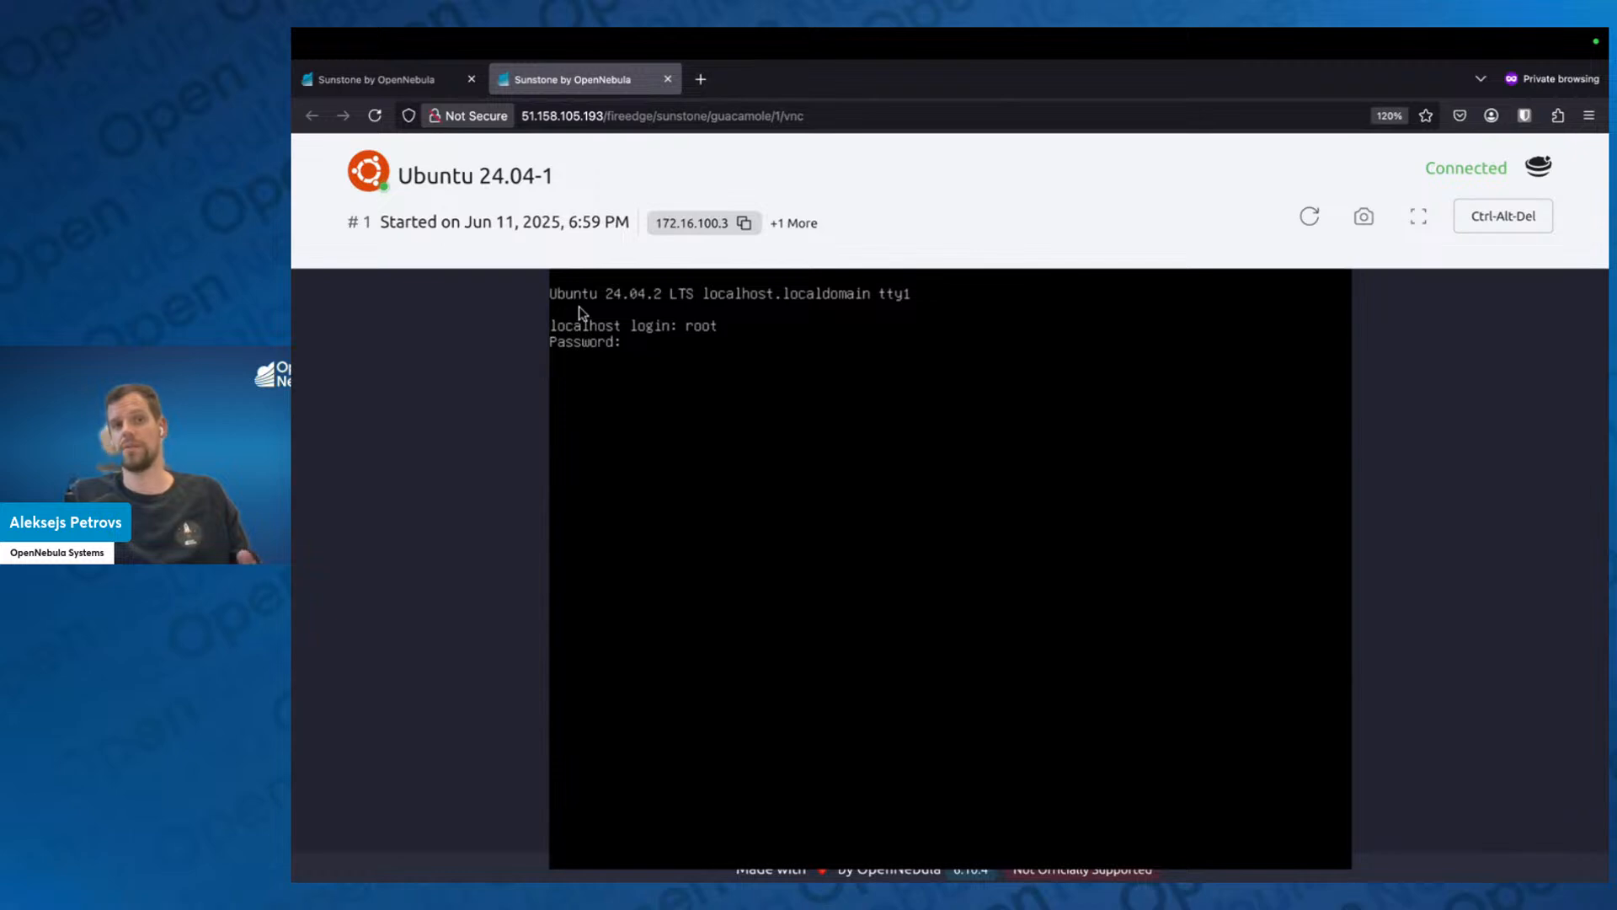
key(Return)
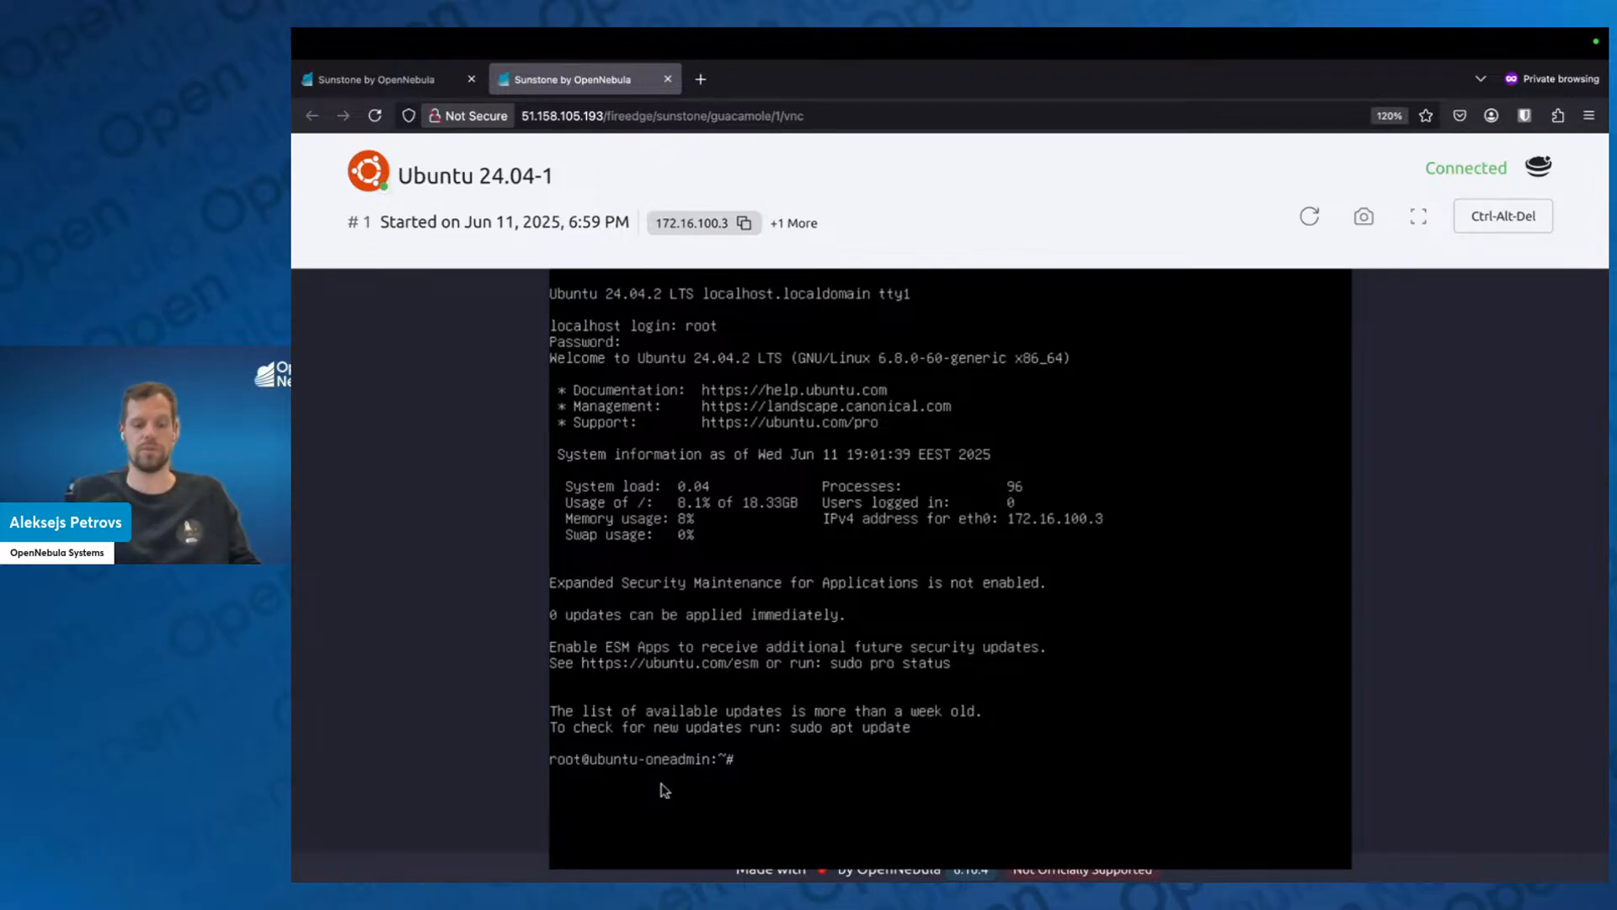
Clear the console, print the system time with date, and list the root home directory with ls /root/.
key(ctrl+l)
text(date)
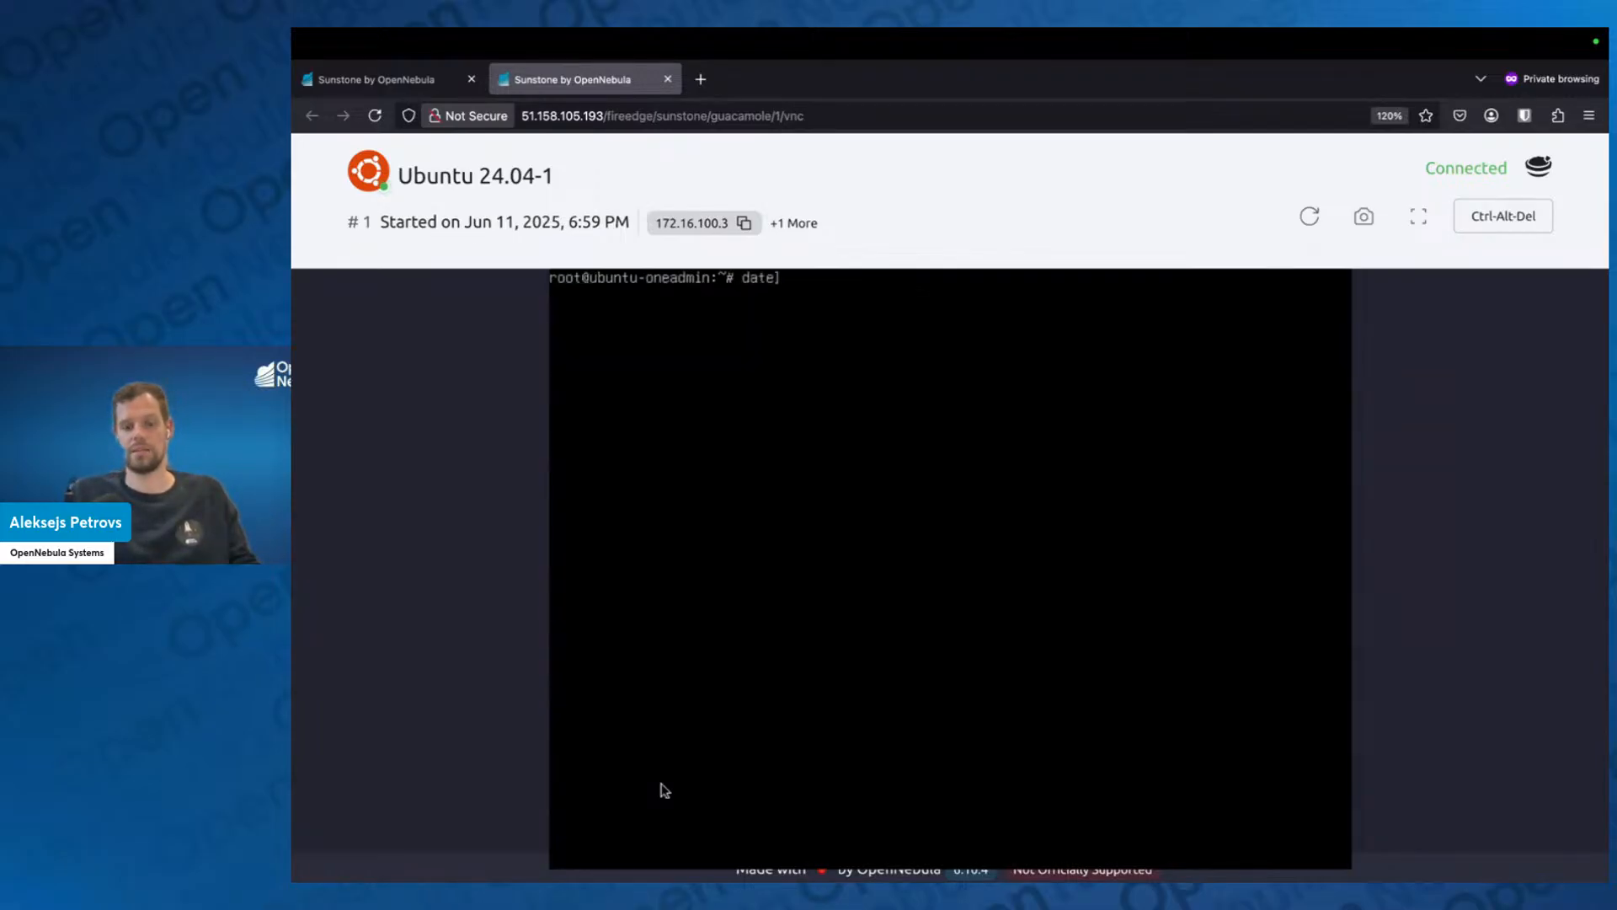
key(Return)
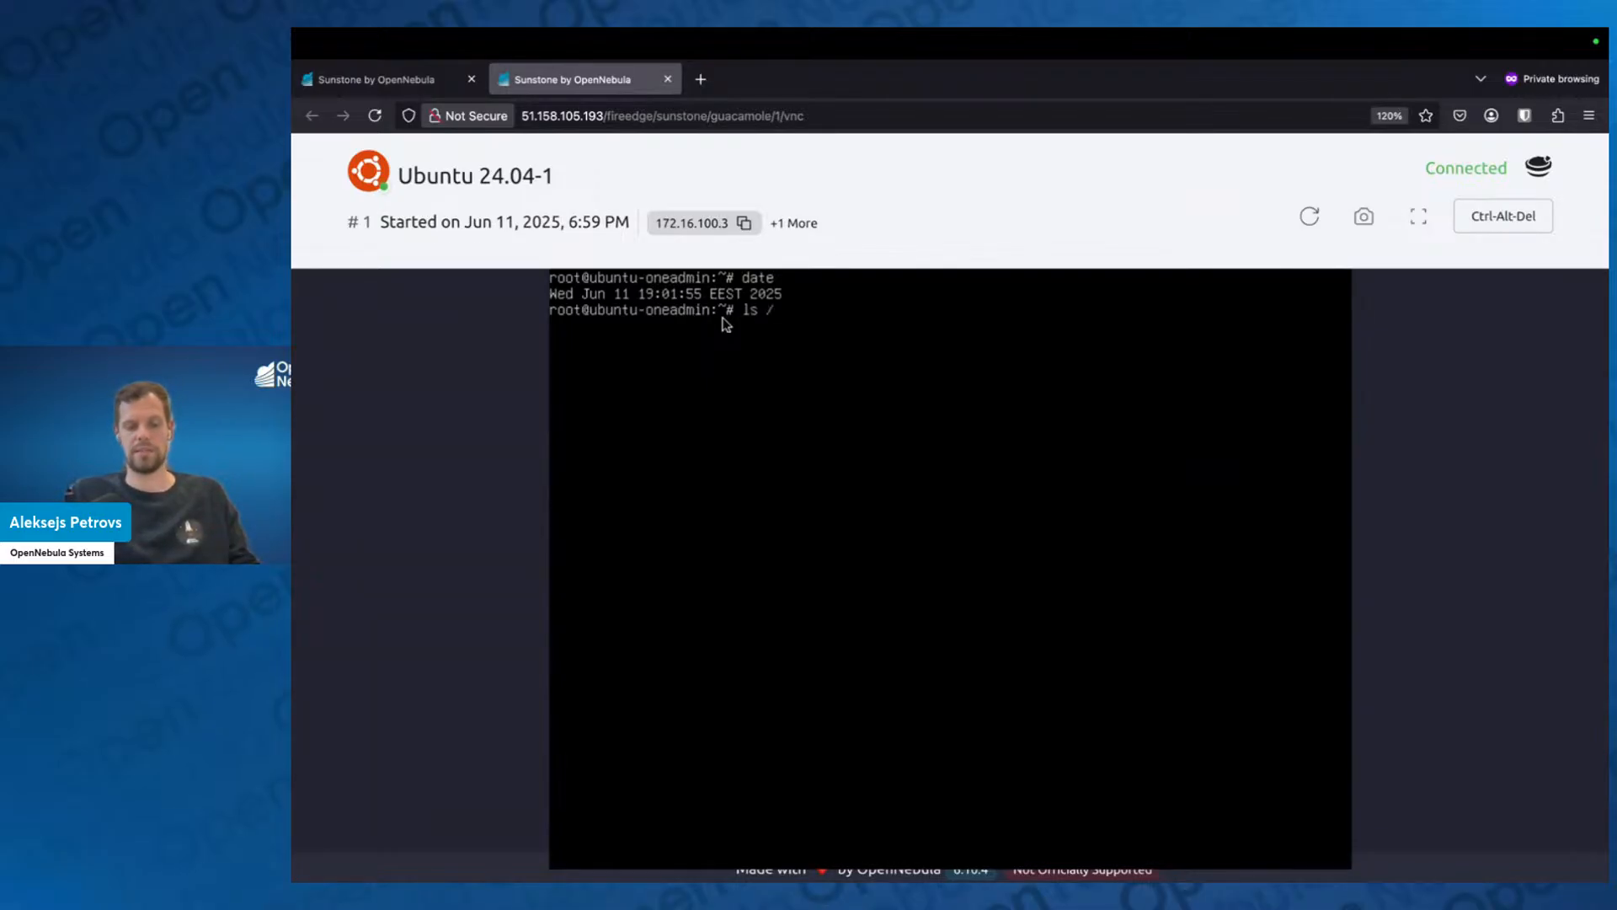
text(root/)
key(Return)
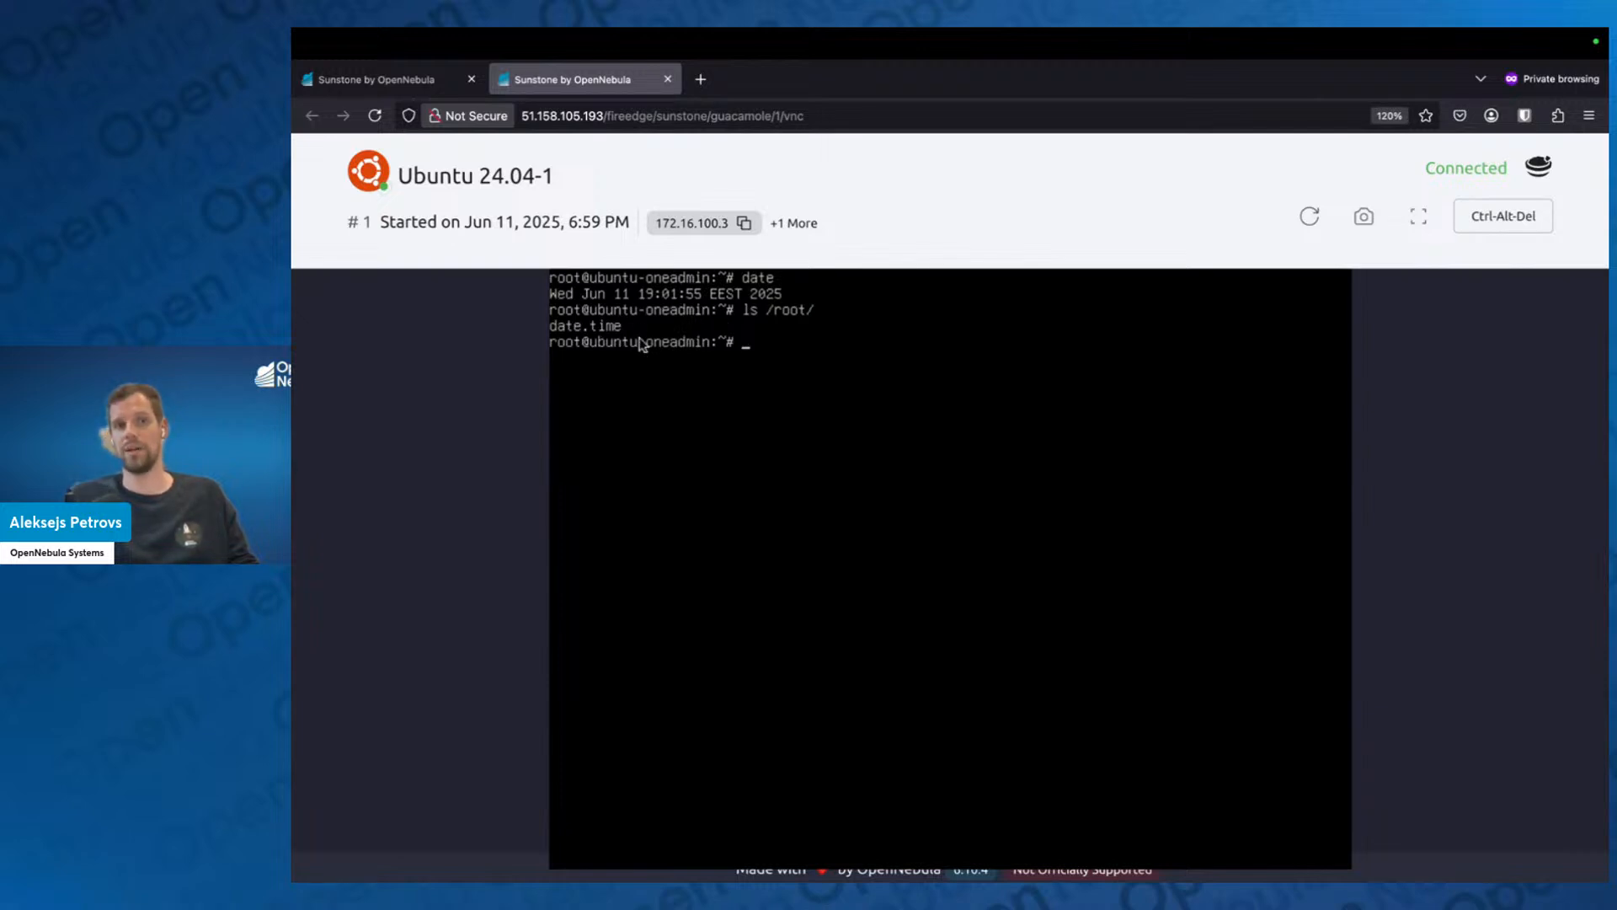
Print the contents of the timestamp file with cat /root/date.time in the Ubuntu console.
key(Up)
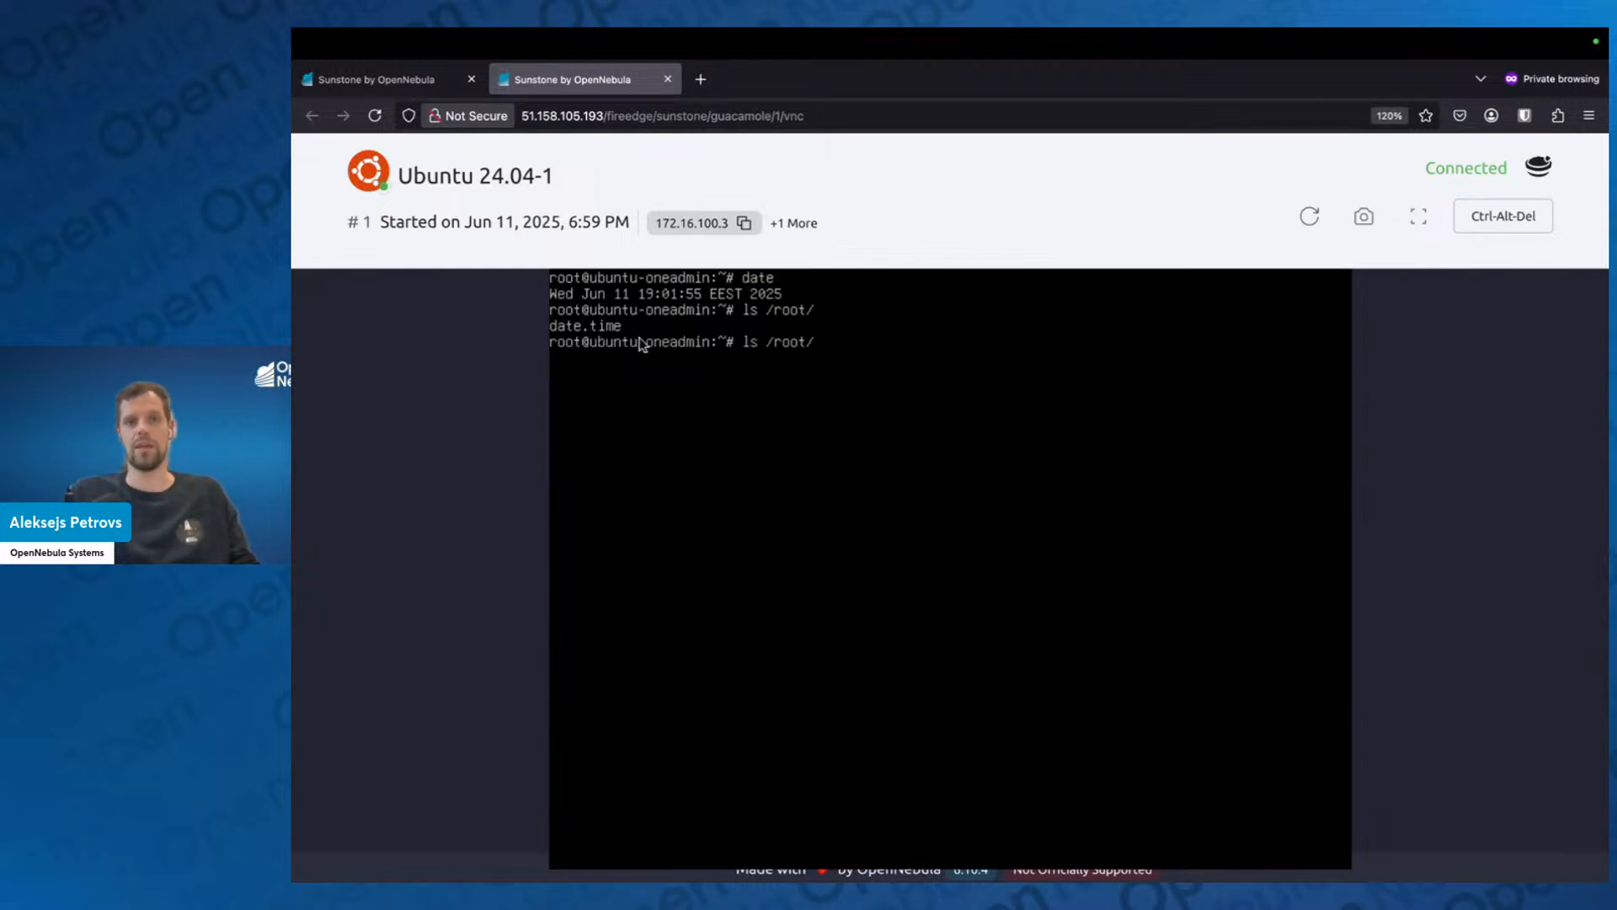
key(BackSpace)
key(BackSpace)
text(cat)
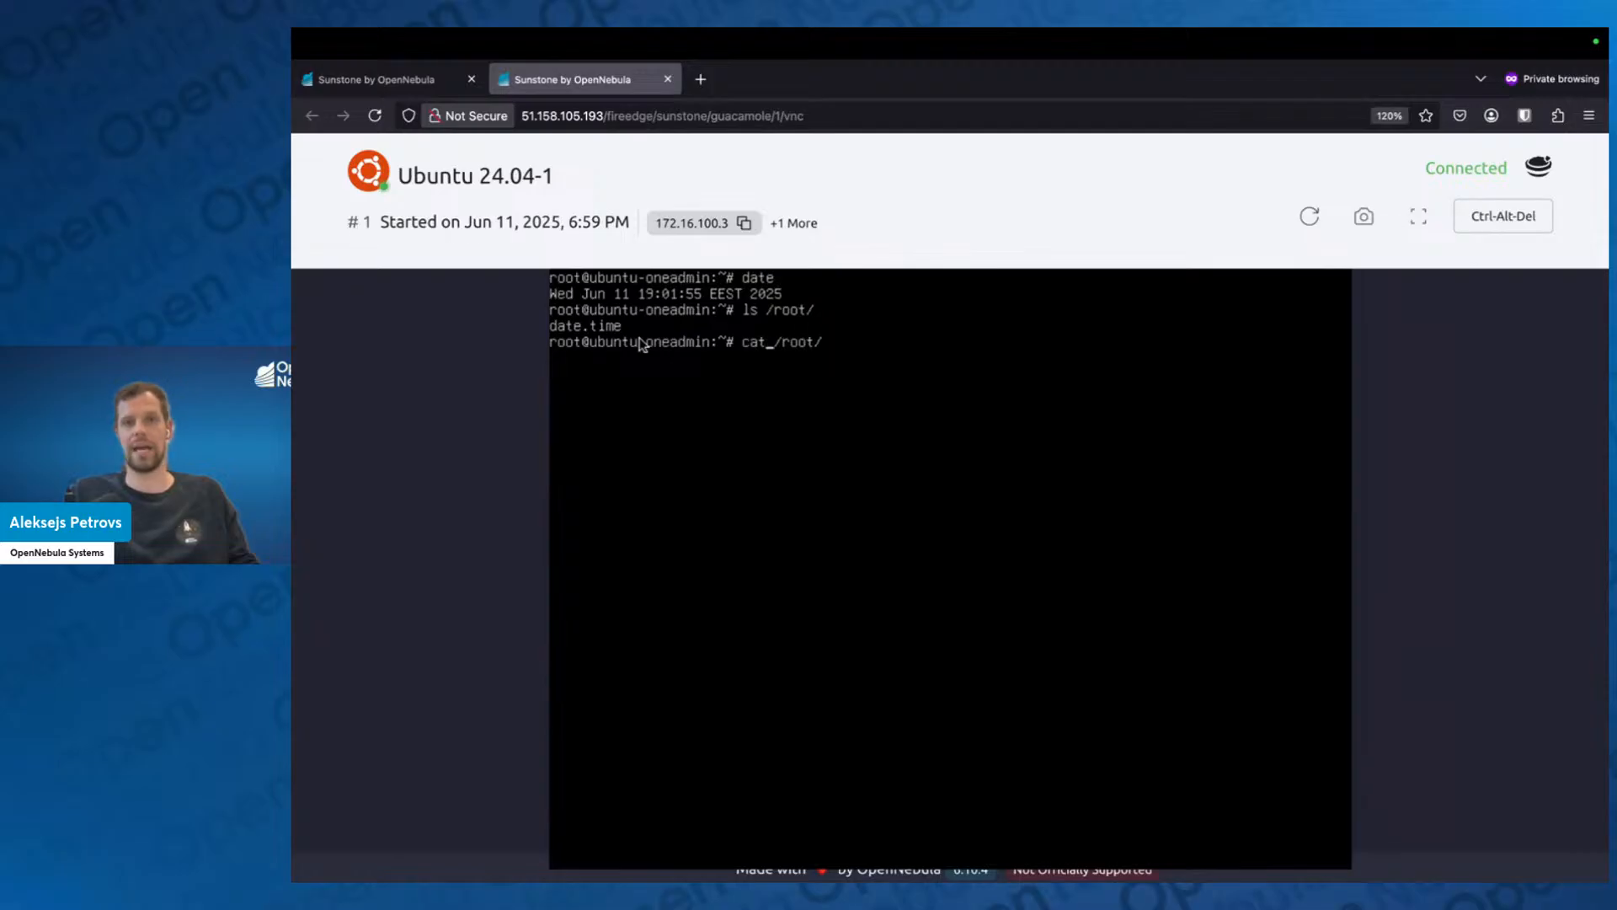
text(da)
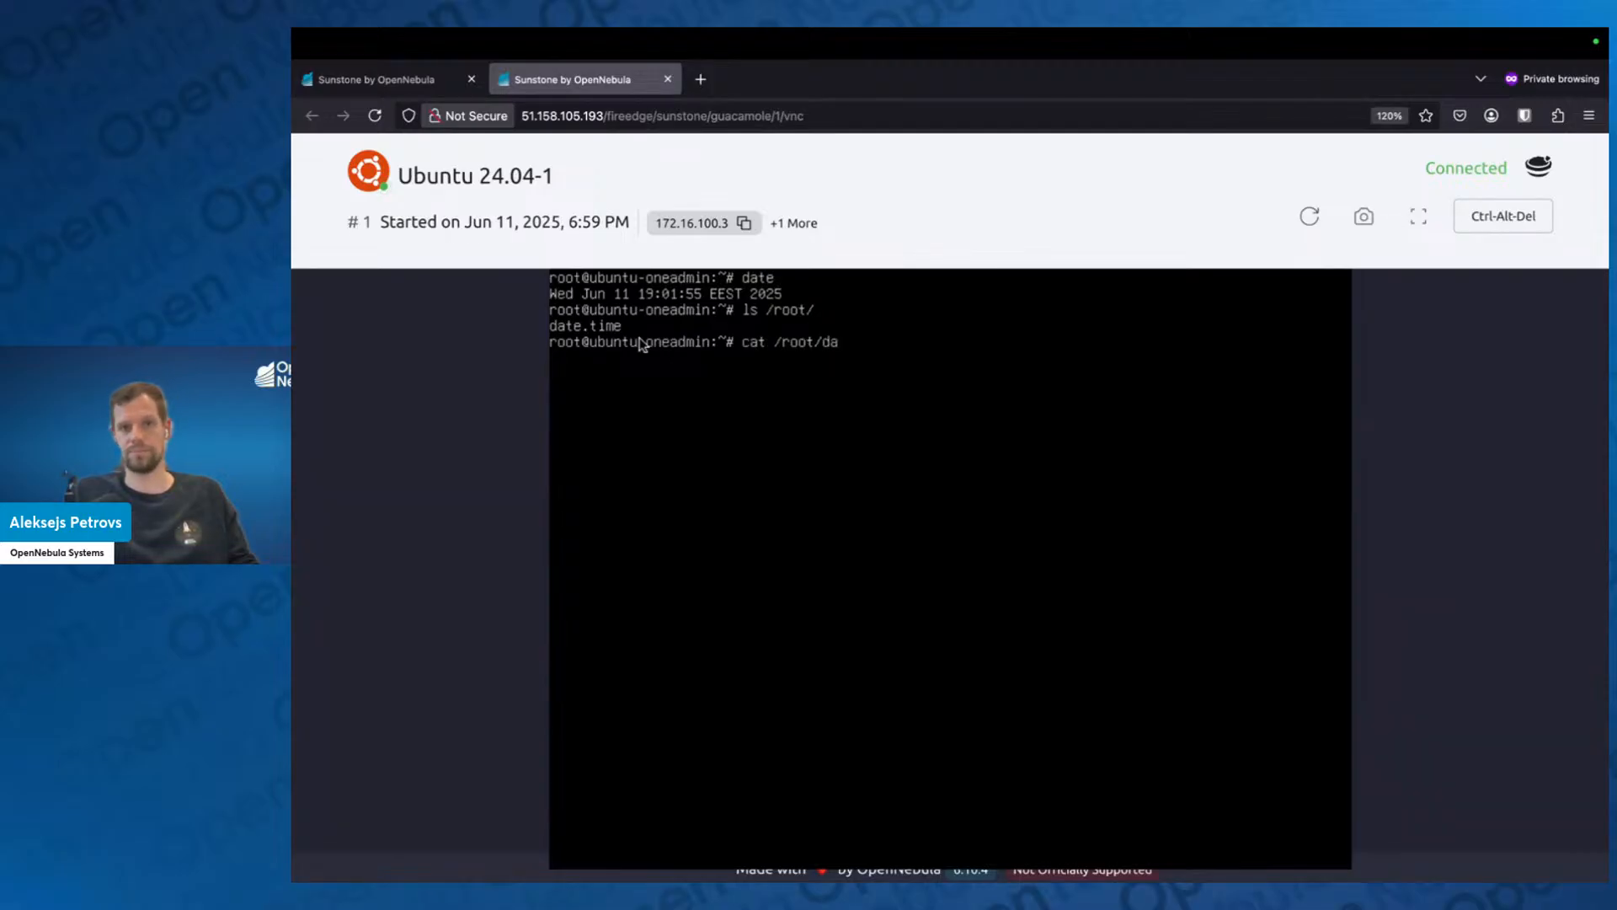
key(Tab)
key(Return)
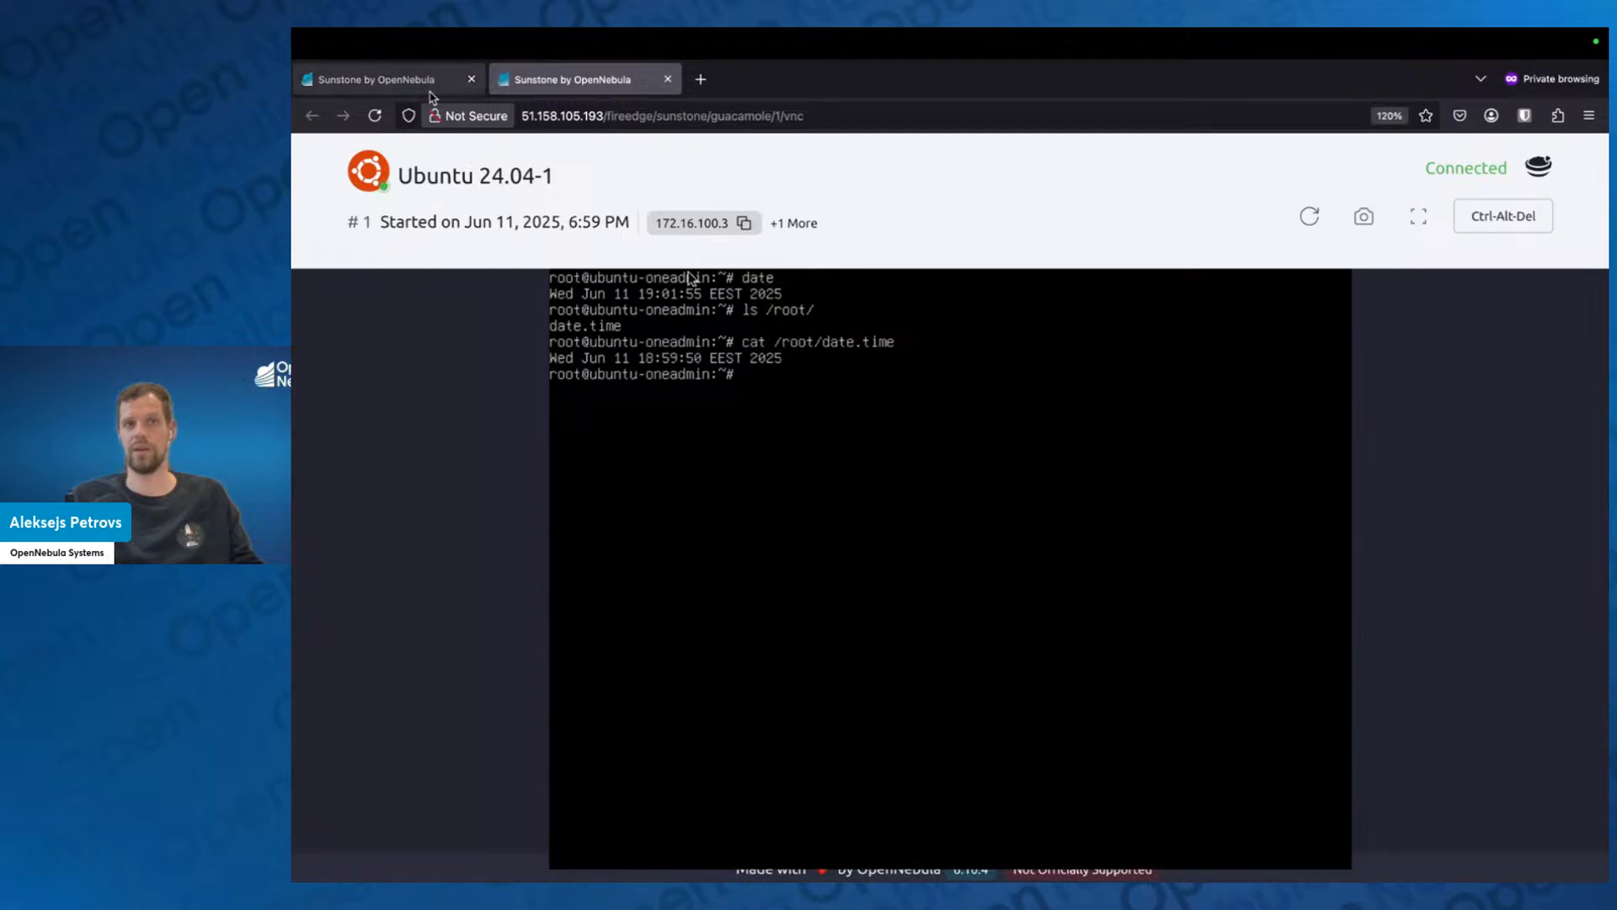
Close the console and open the context settings for updating the VM configuration of Ubuntu 24.04-1.
middle_click(533, 91)
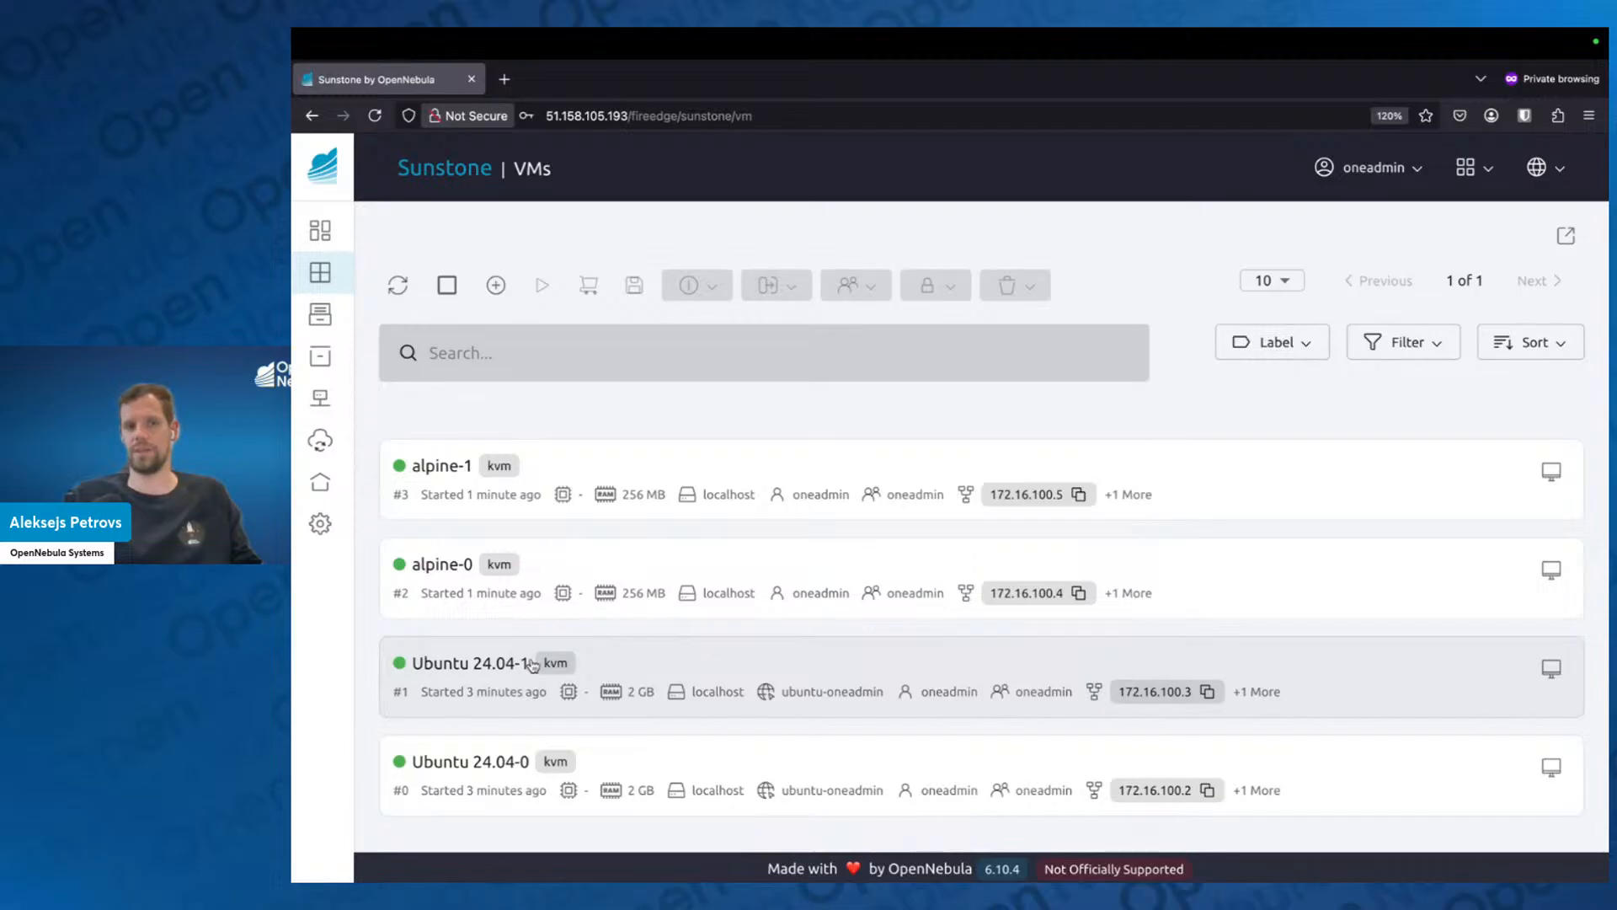
click(679, 672)
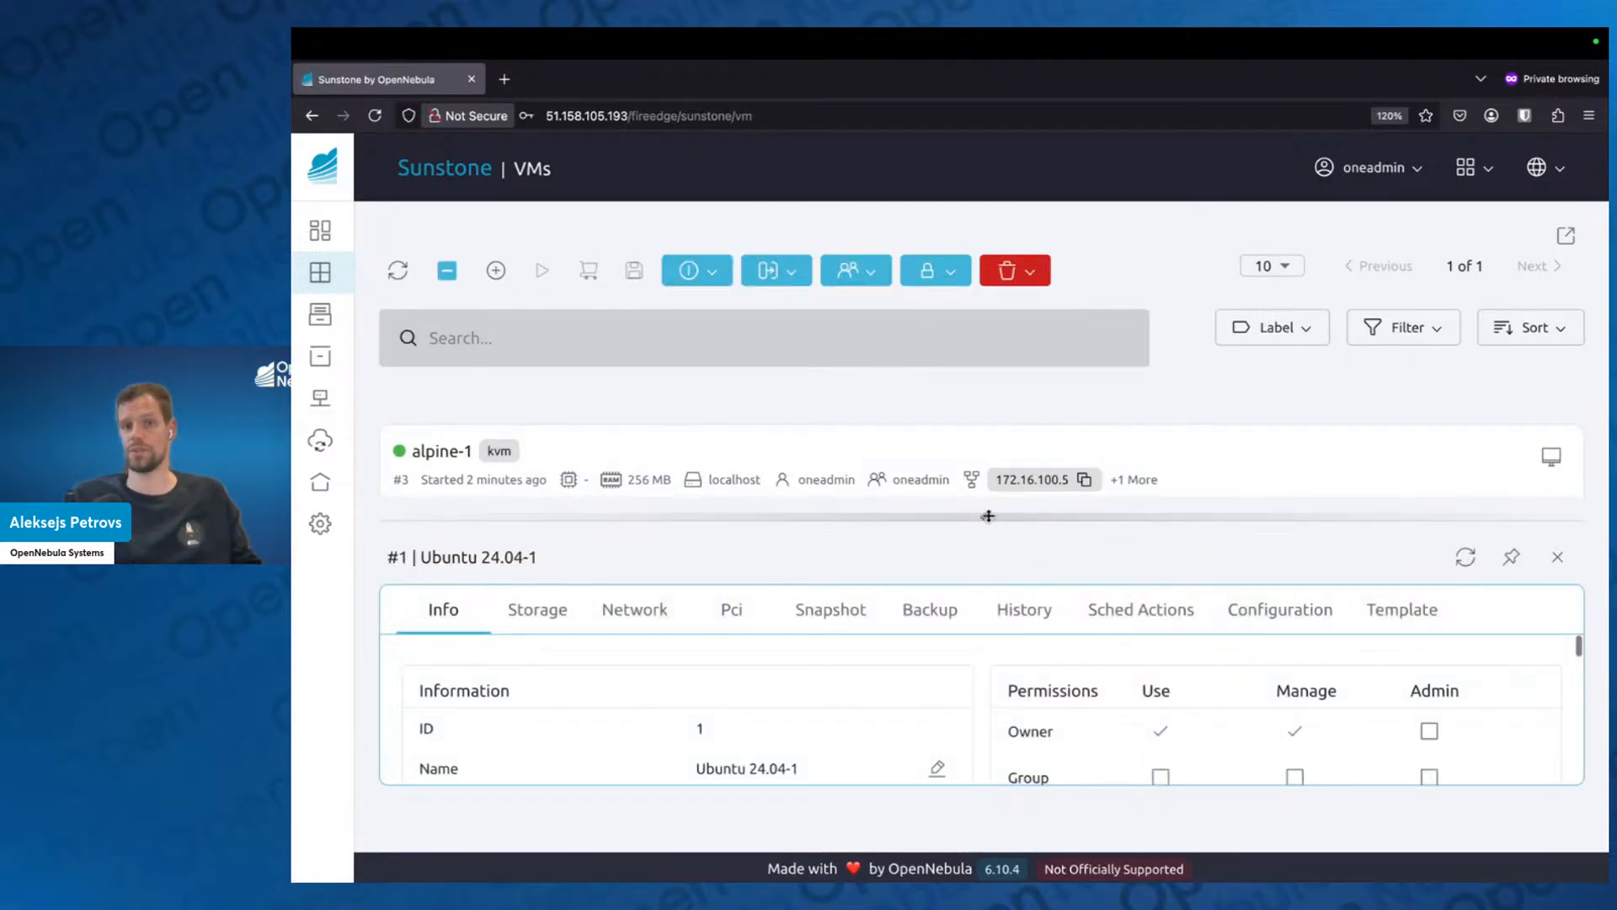
drag(985, 516, 969, 322)
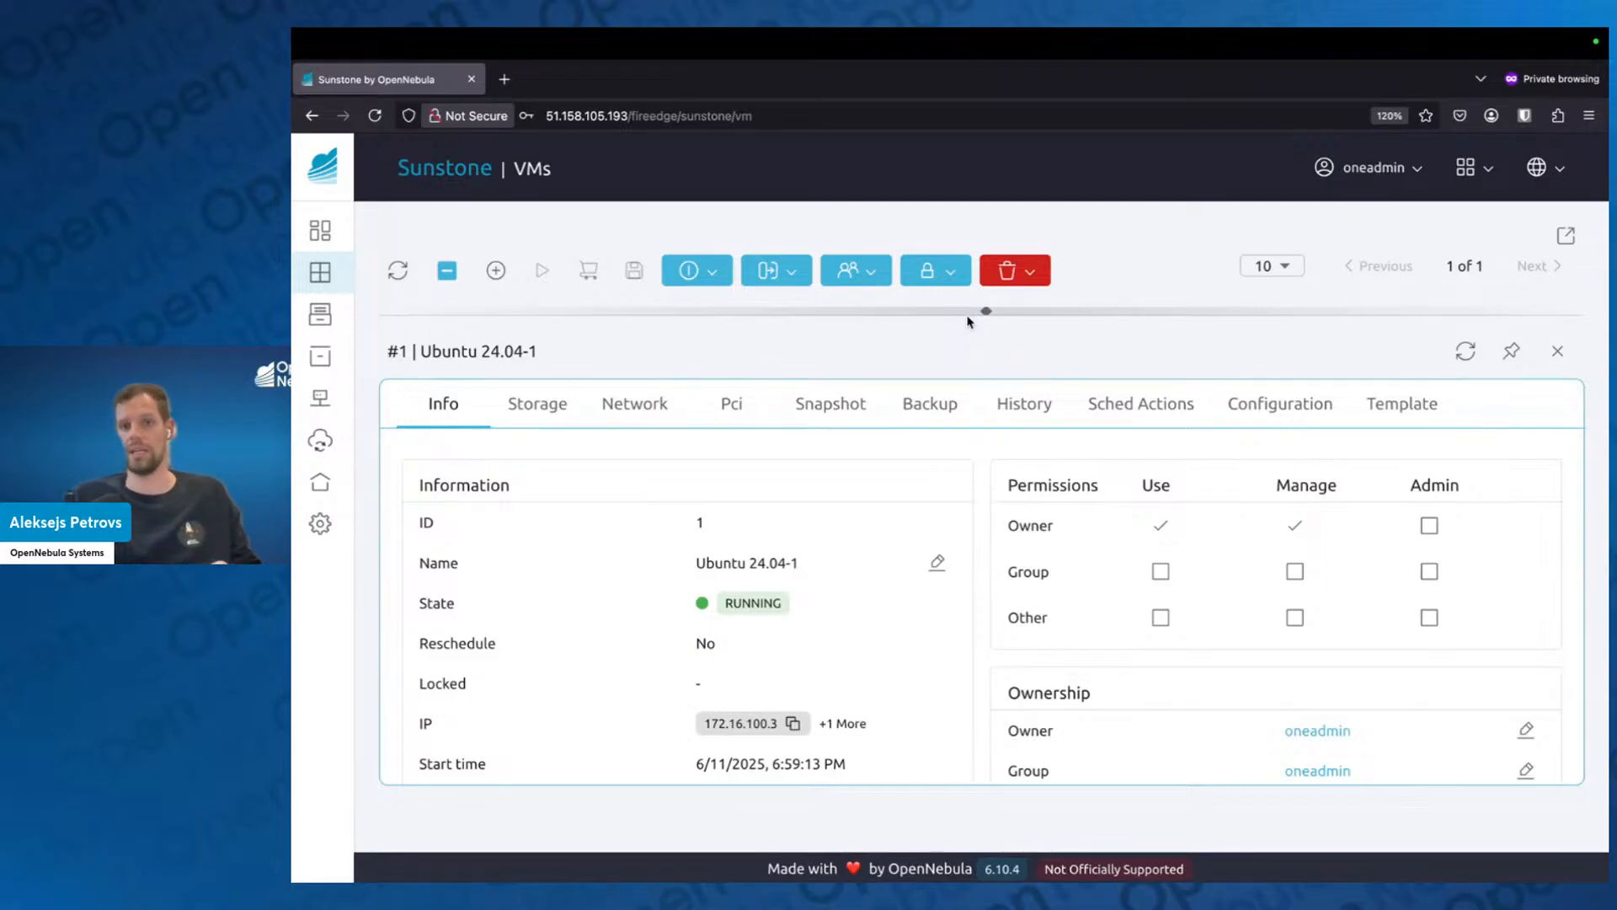
click(1268, 409)
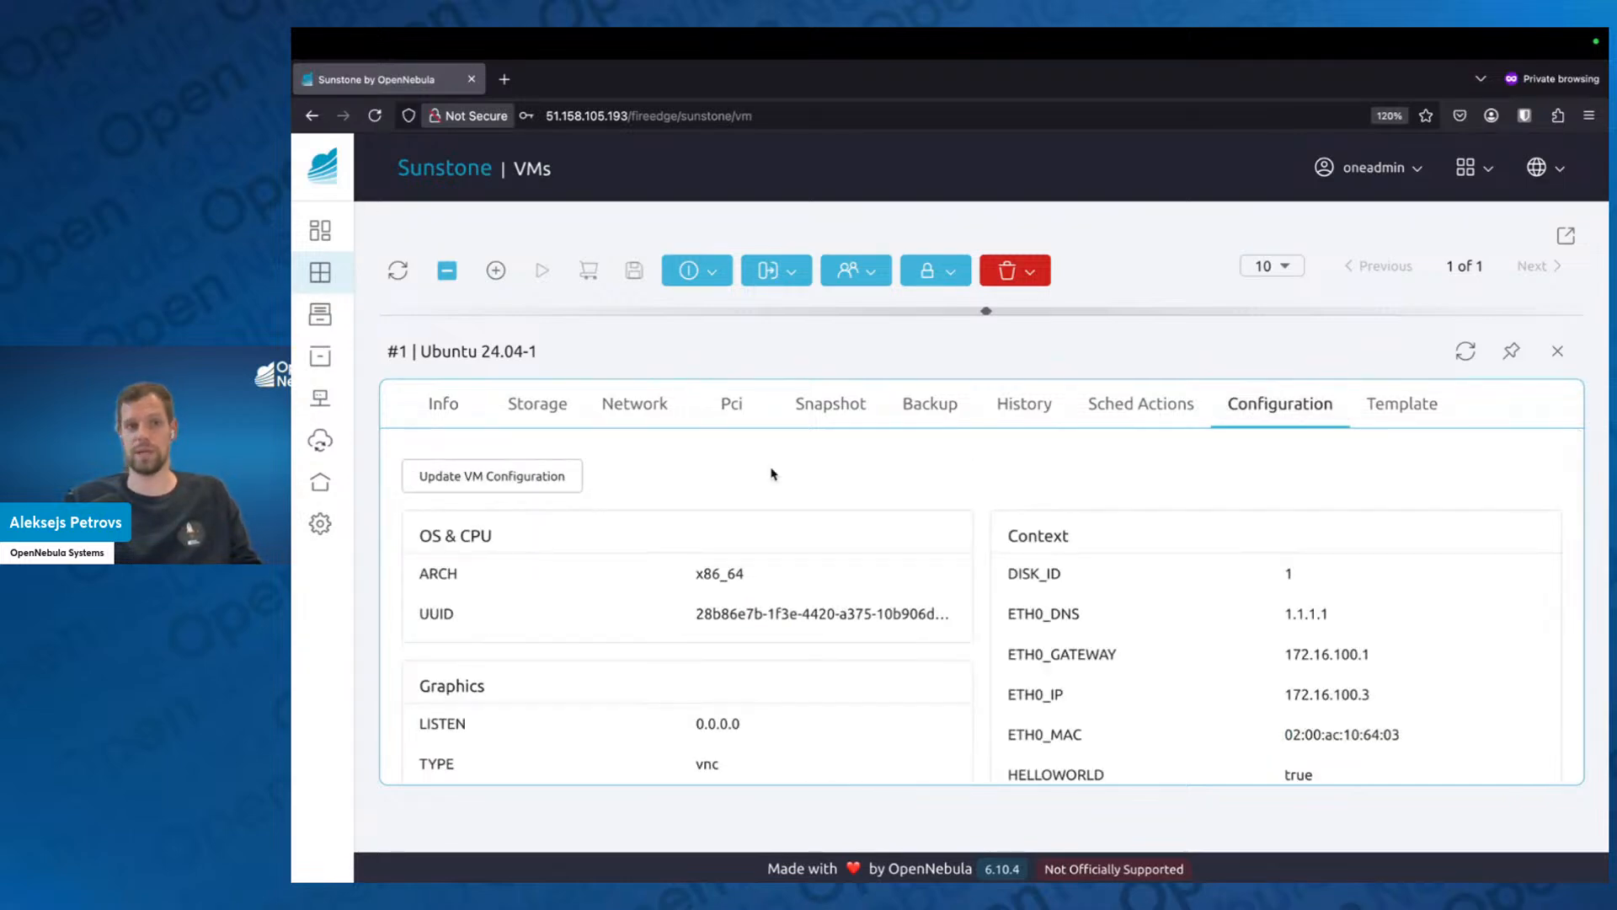
click(505, 477)
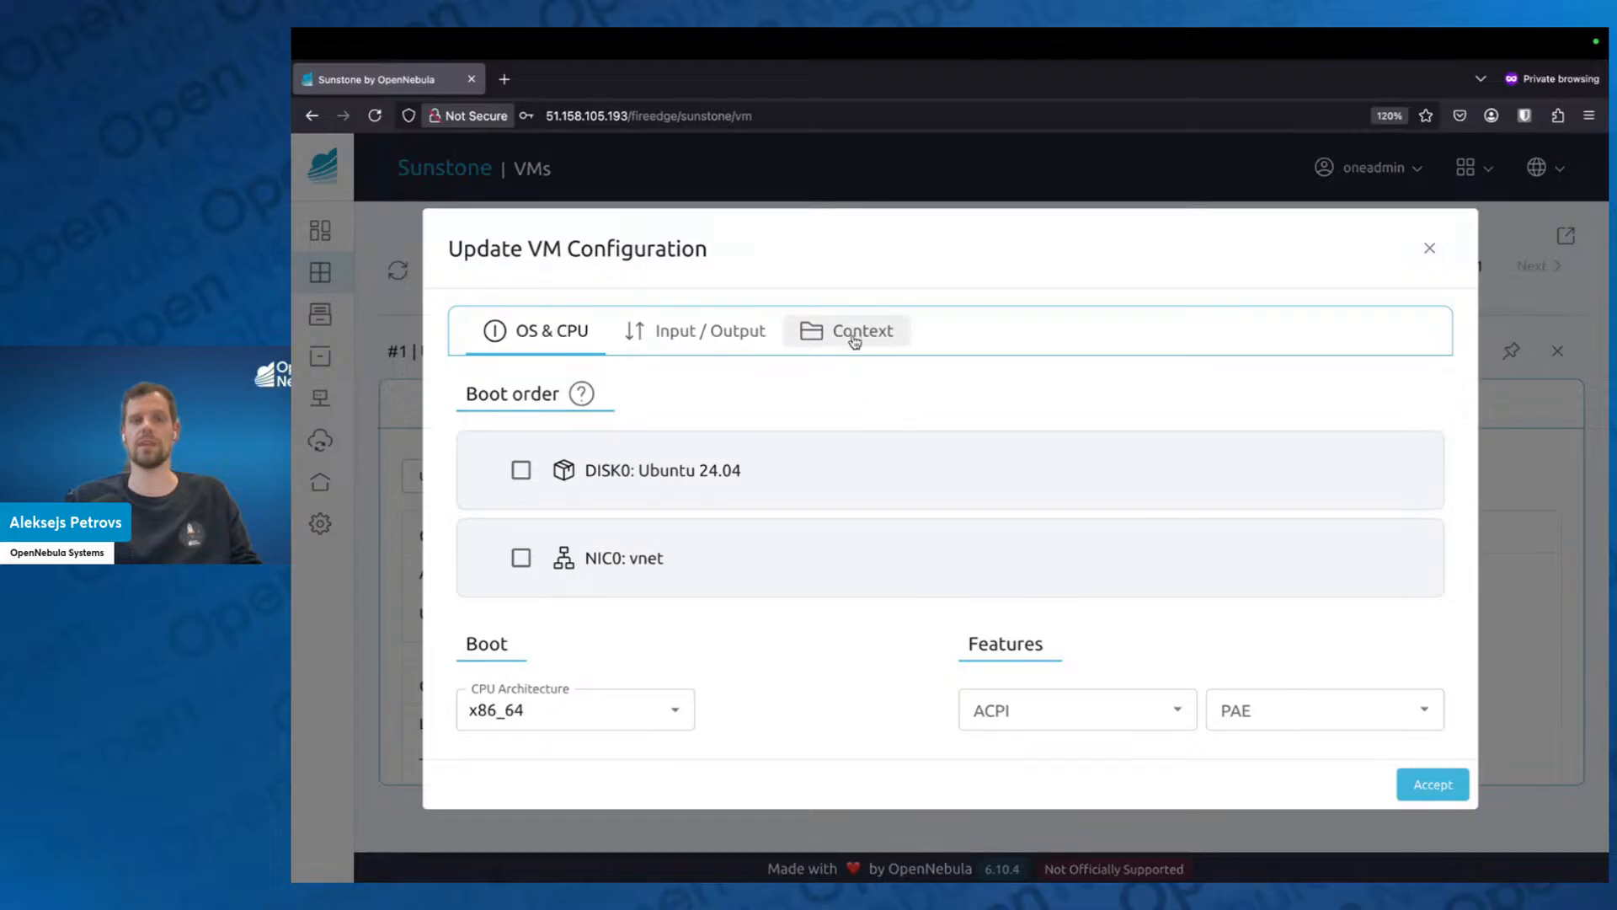
click(854, 337)
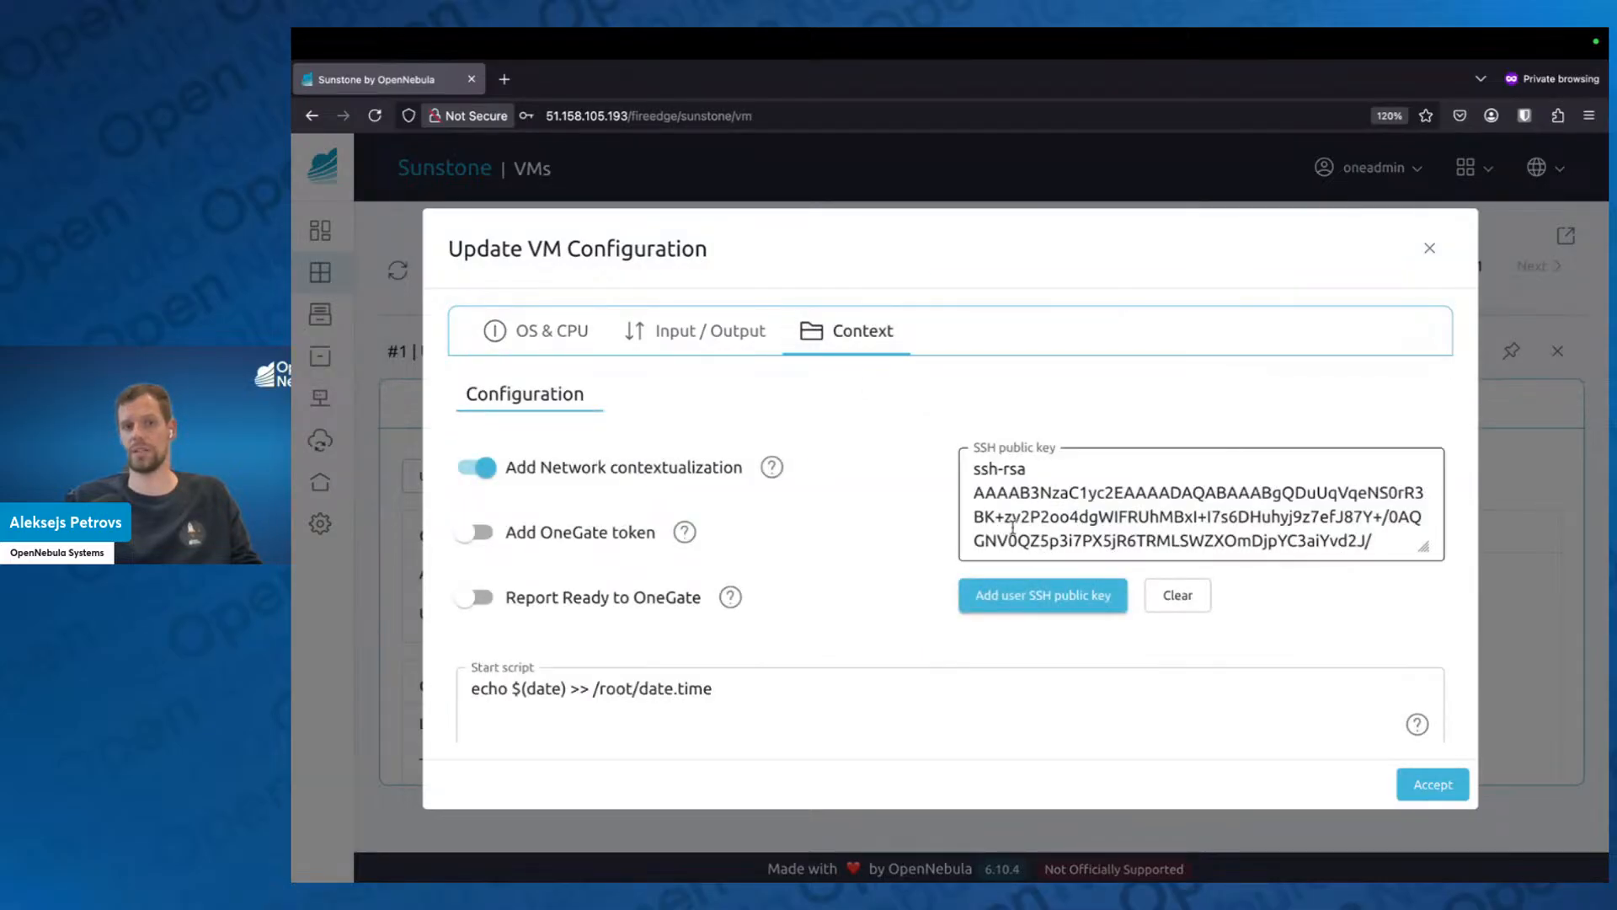
Review the SSH public key and the start script in the VM's context configuration.
triple_click(976, 469)
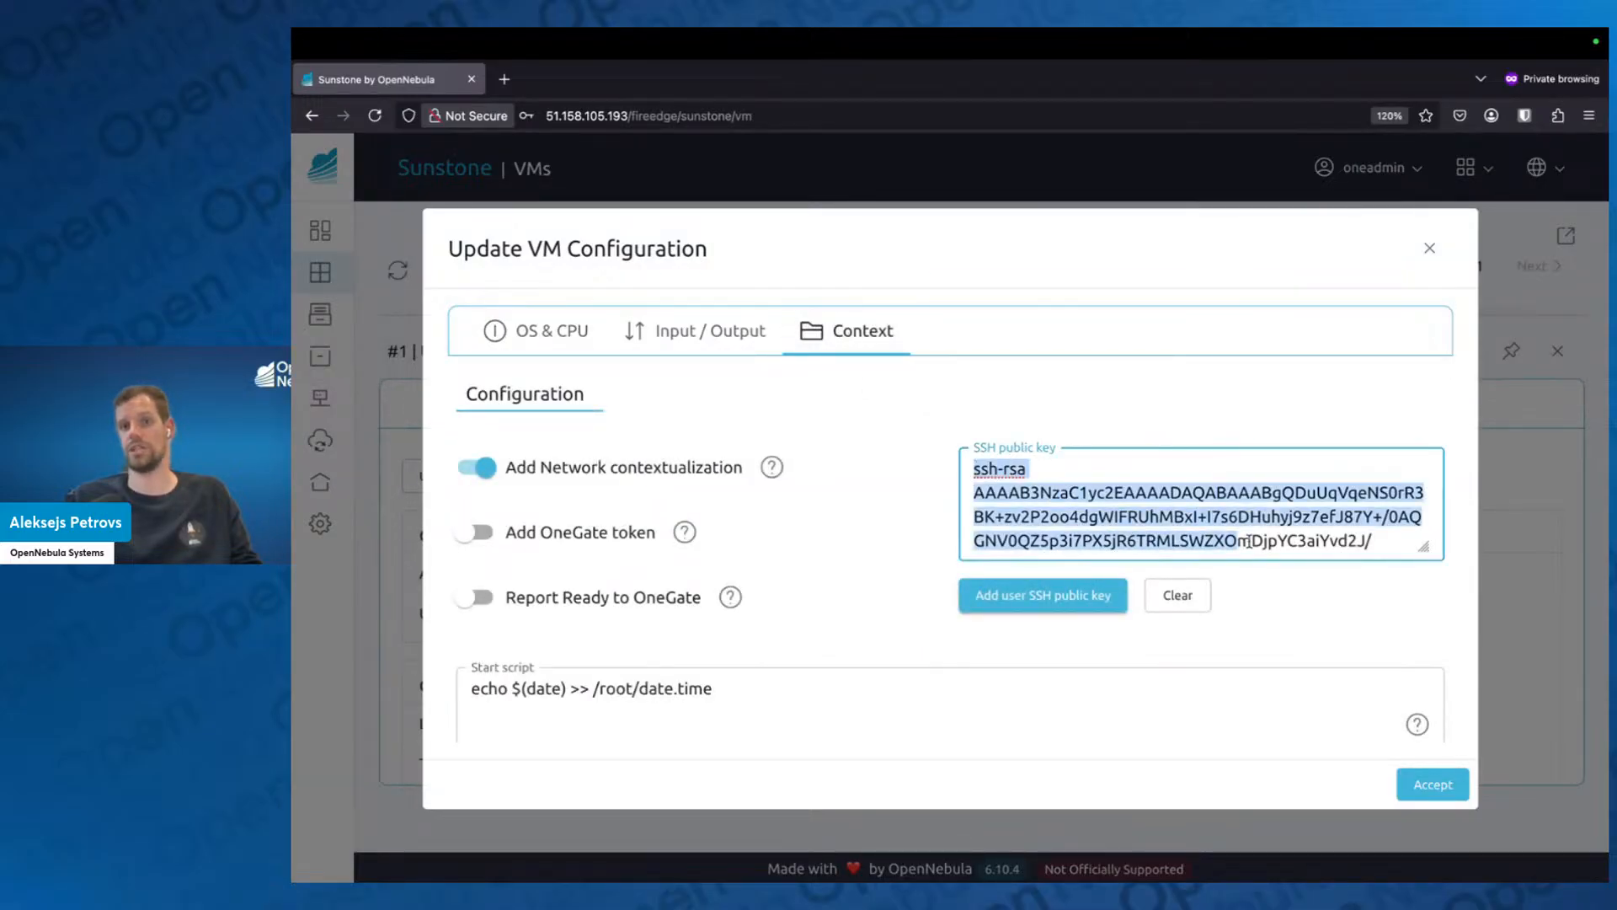
click(1217, 495)
scroll(1167, 486, down, 5)
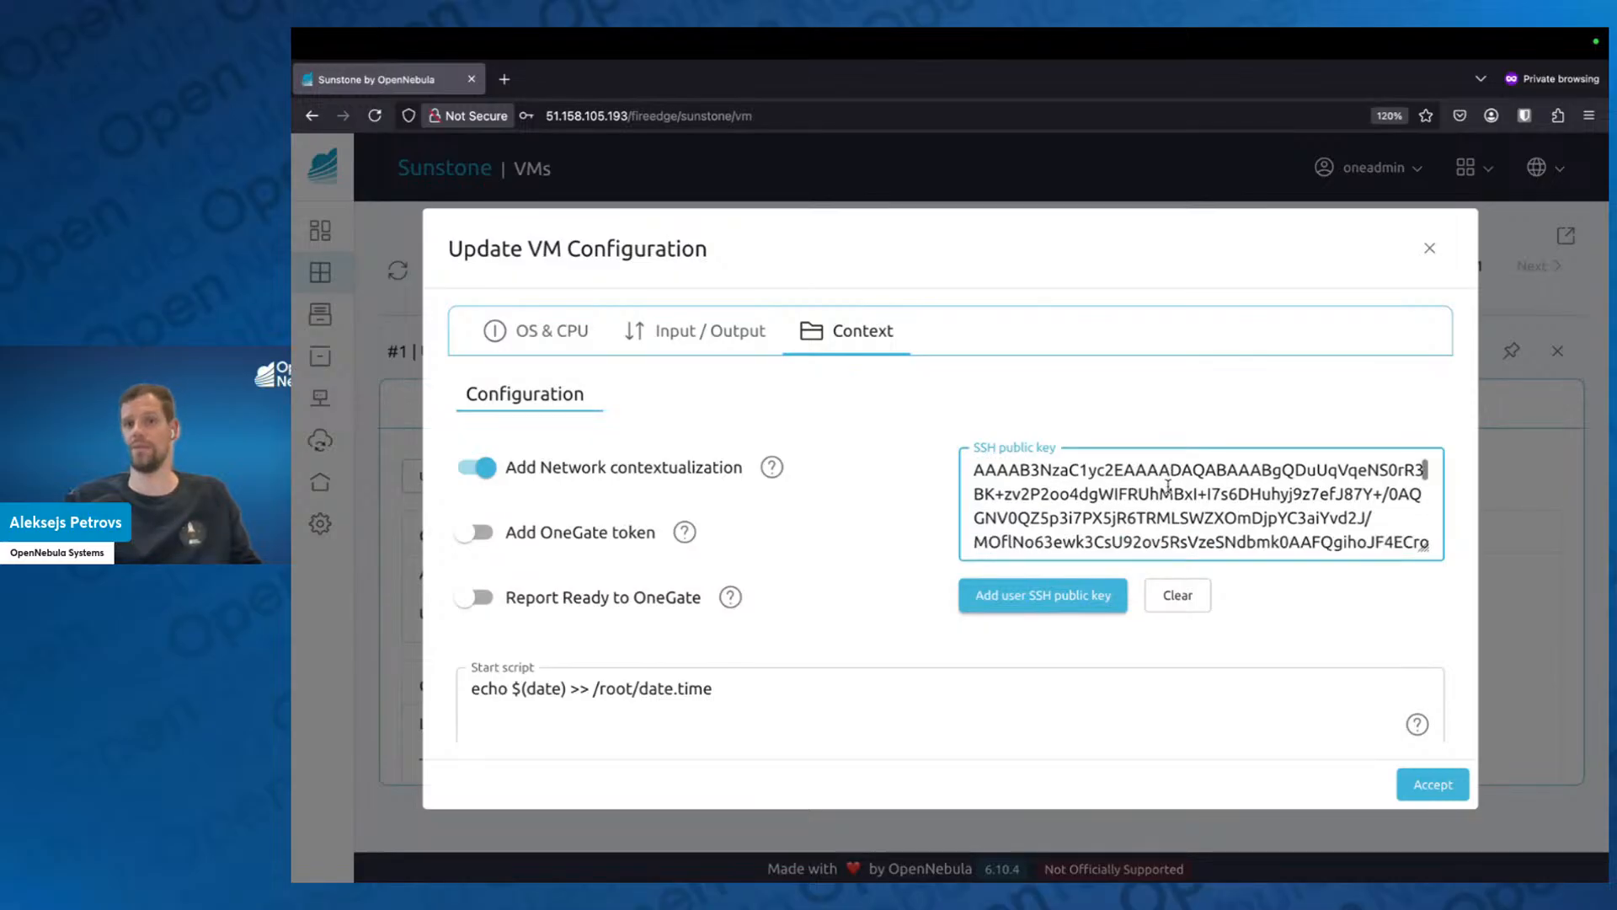
scroll(833, 516, down, 2)
drag(778, 539, 419, 540)
click(419, 543)
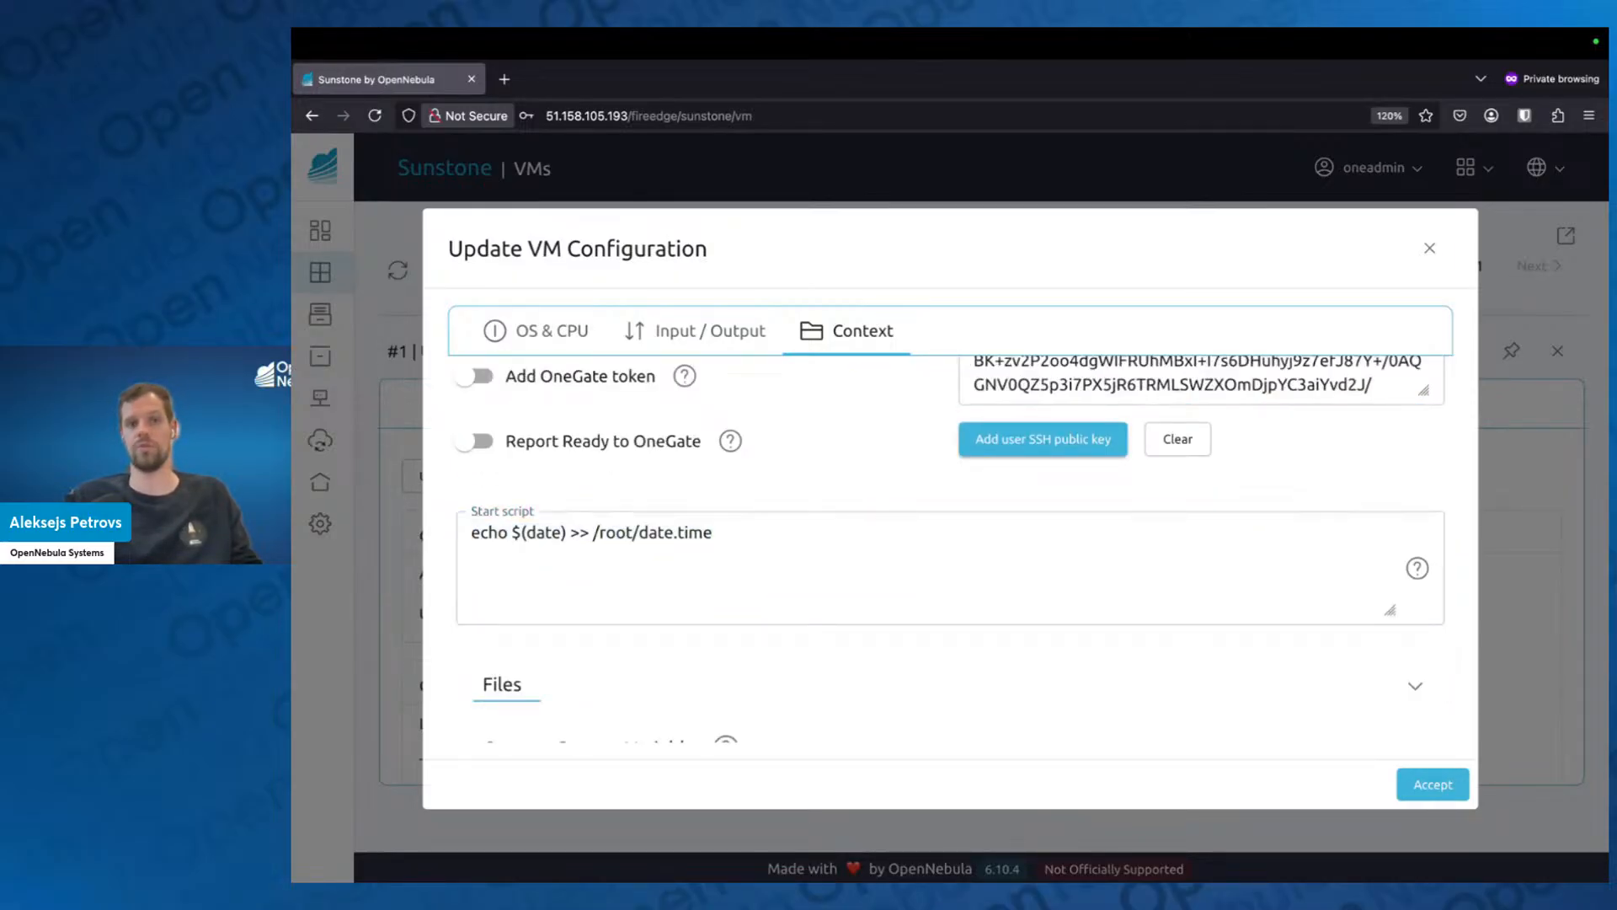
scroll(1027, 690, down, 2)
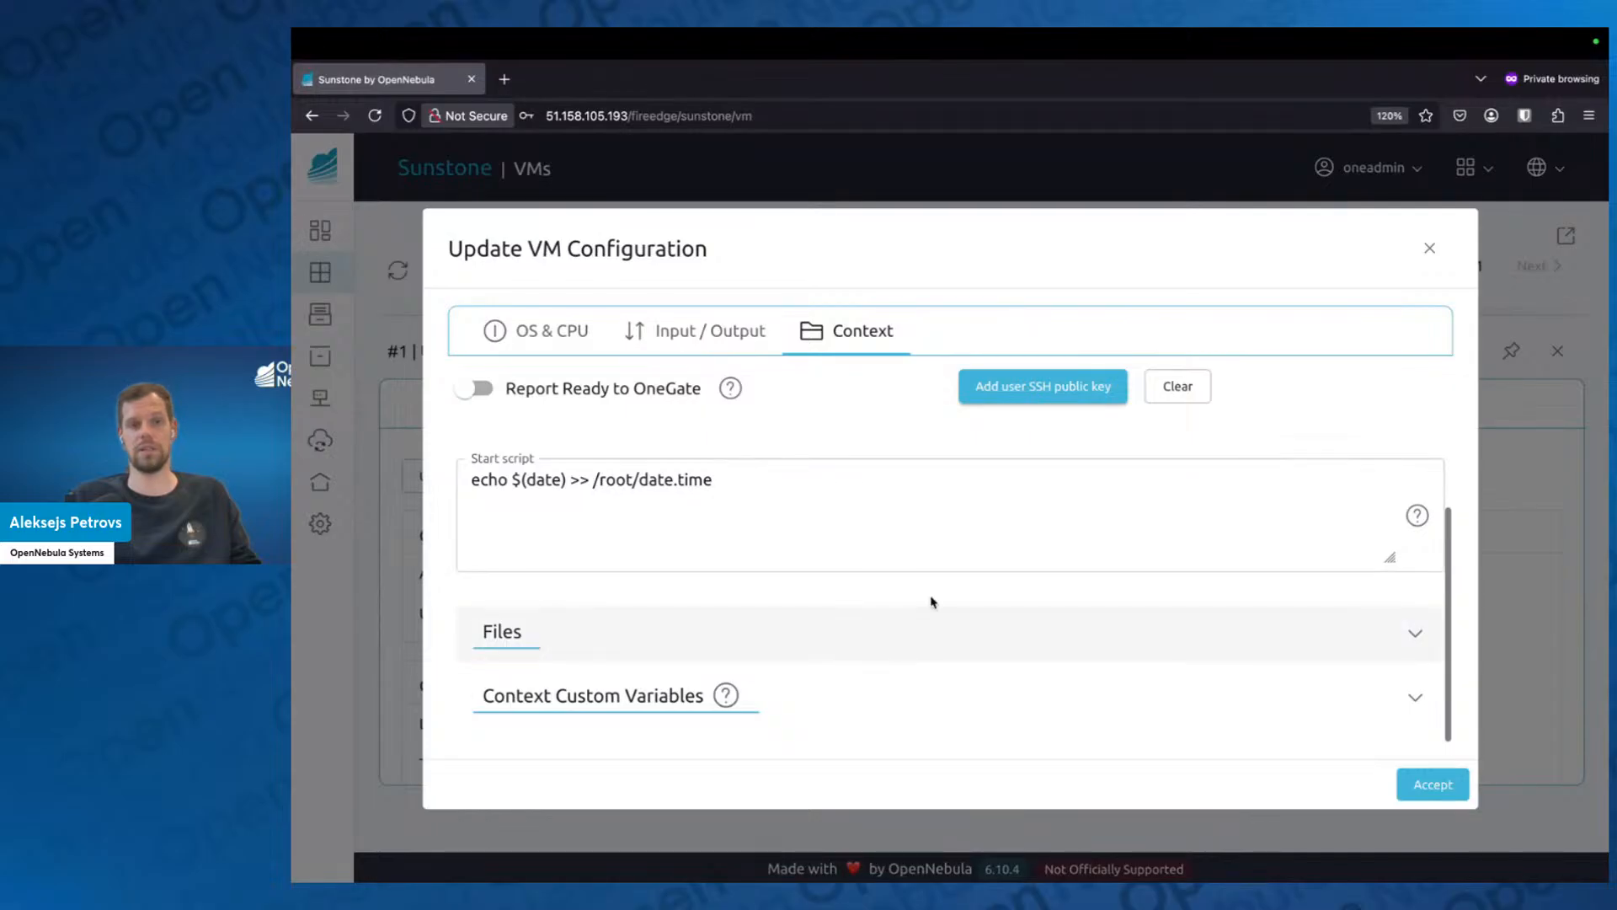
Replace the PASSWORD value in the context custom variables with the new account password, apply the configuration, and close the VM's details.
click(811, 708)
scroll(813, 704, down, 5)
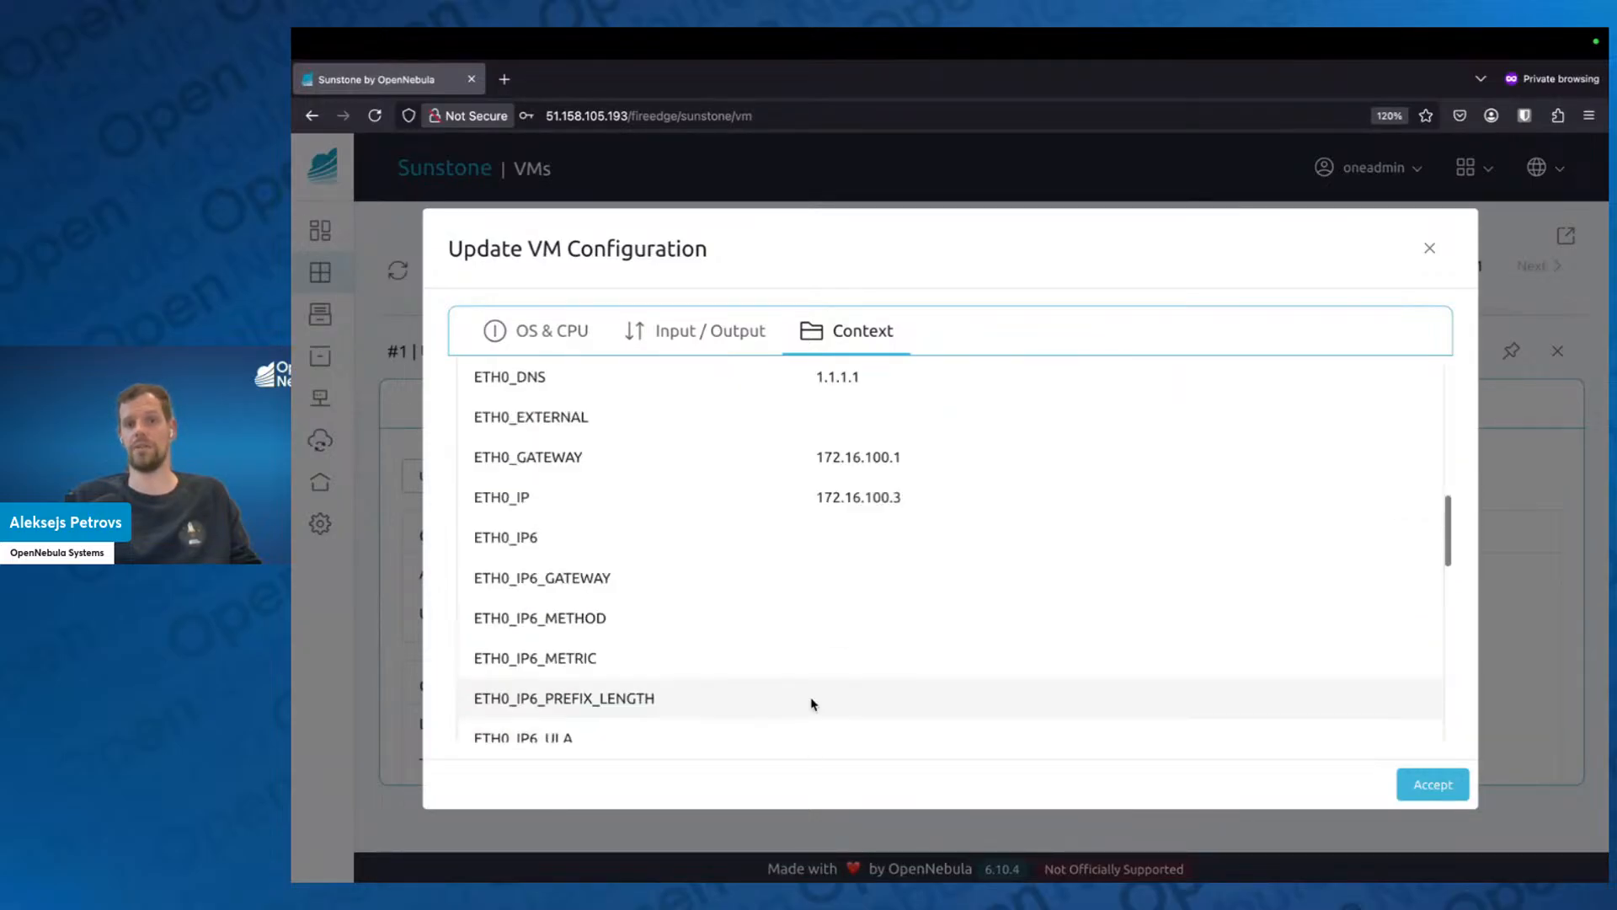
scroll(842, 590, down, 4)
scroll(888, 548, down, 7)
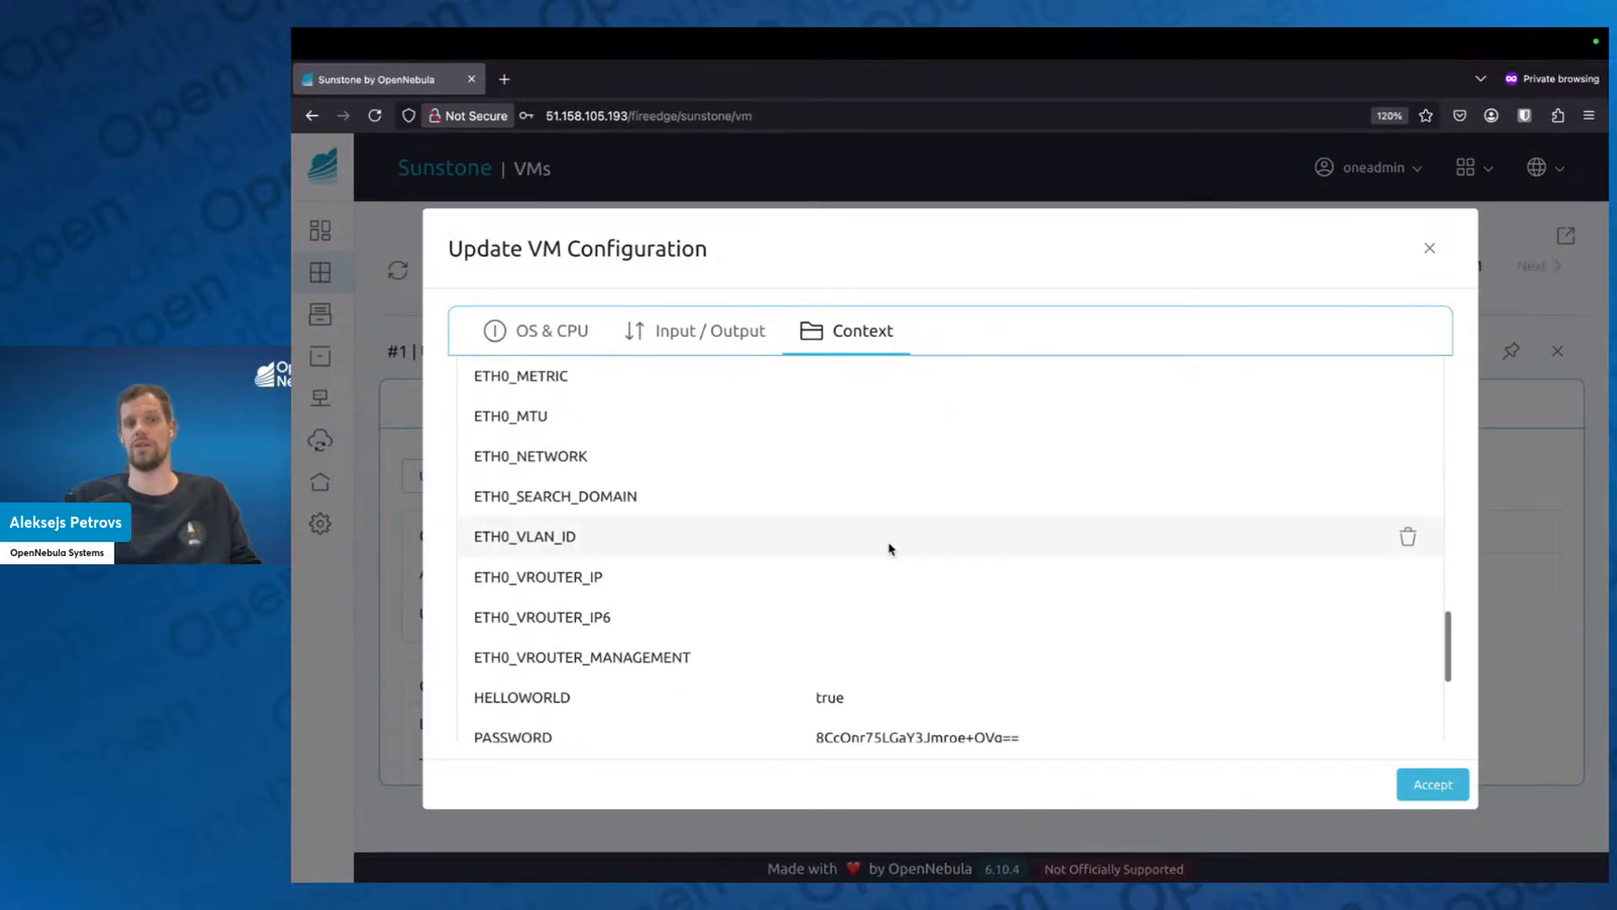
scroll(893, 569, down, 2)
scroll(907, 573, down, 1)
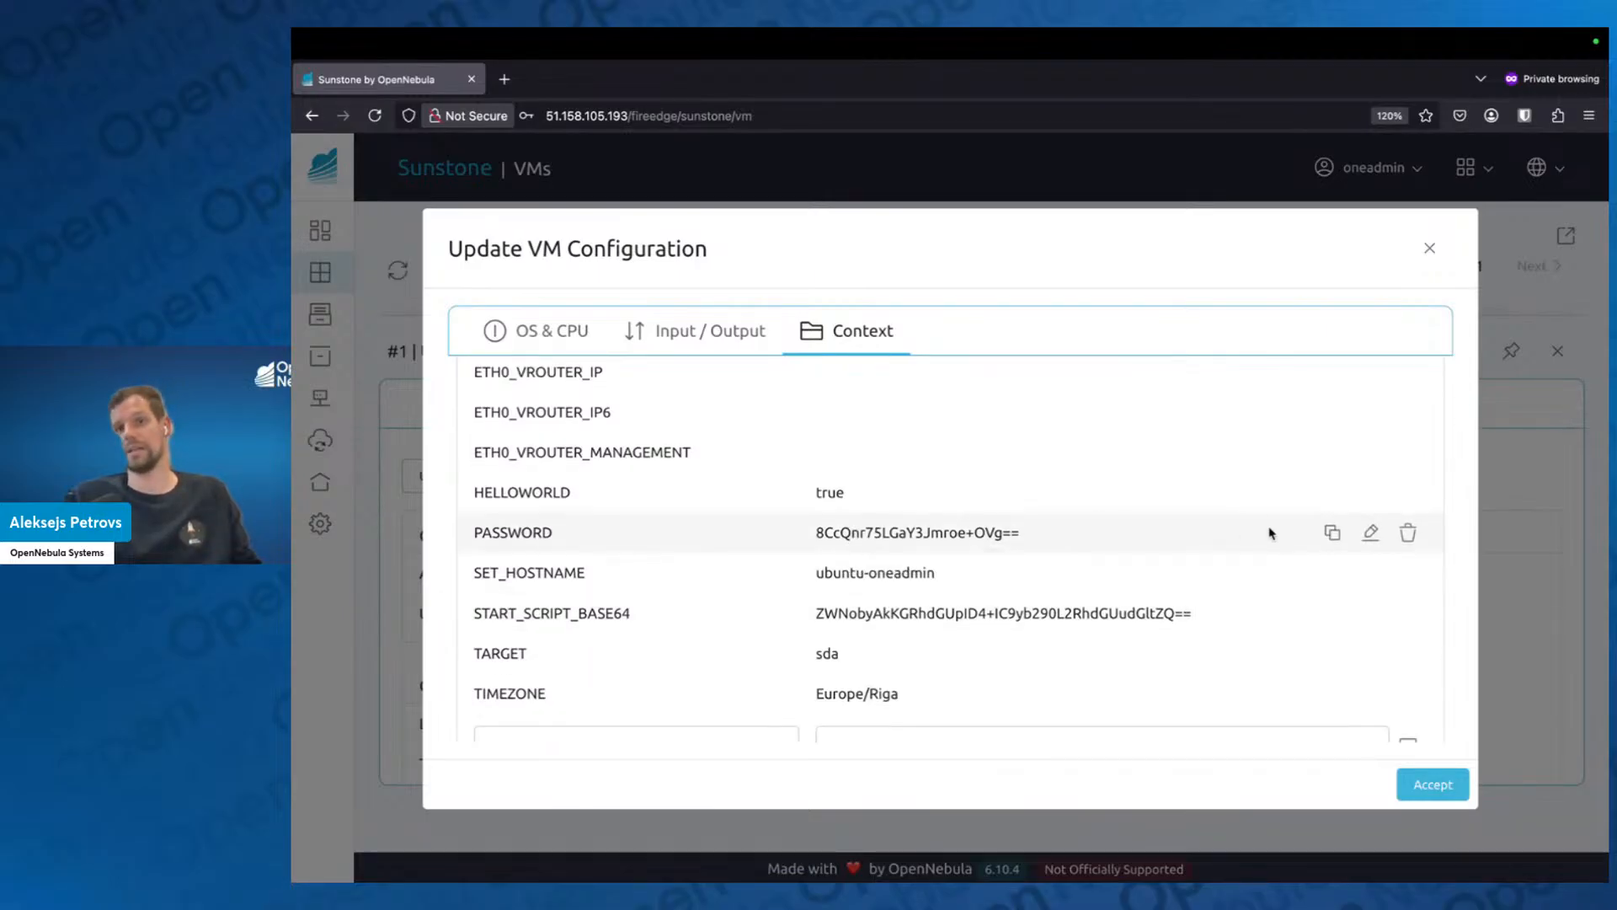
click(1370, 532)
key(ctrl+a)
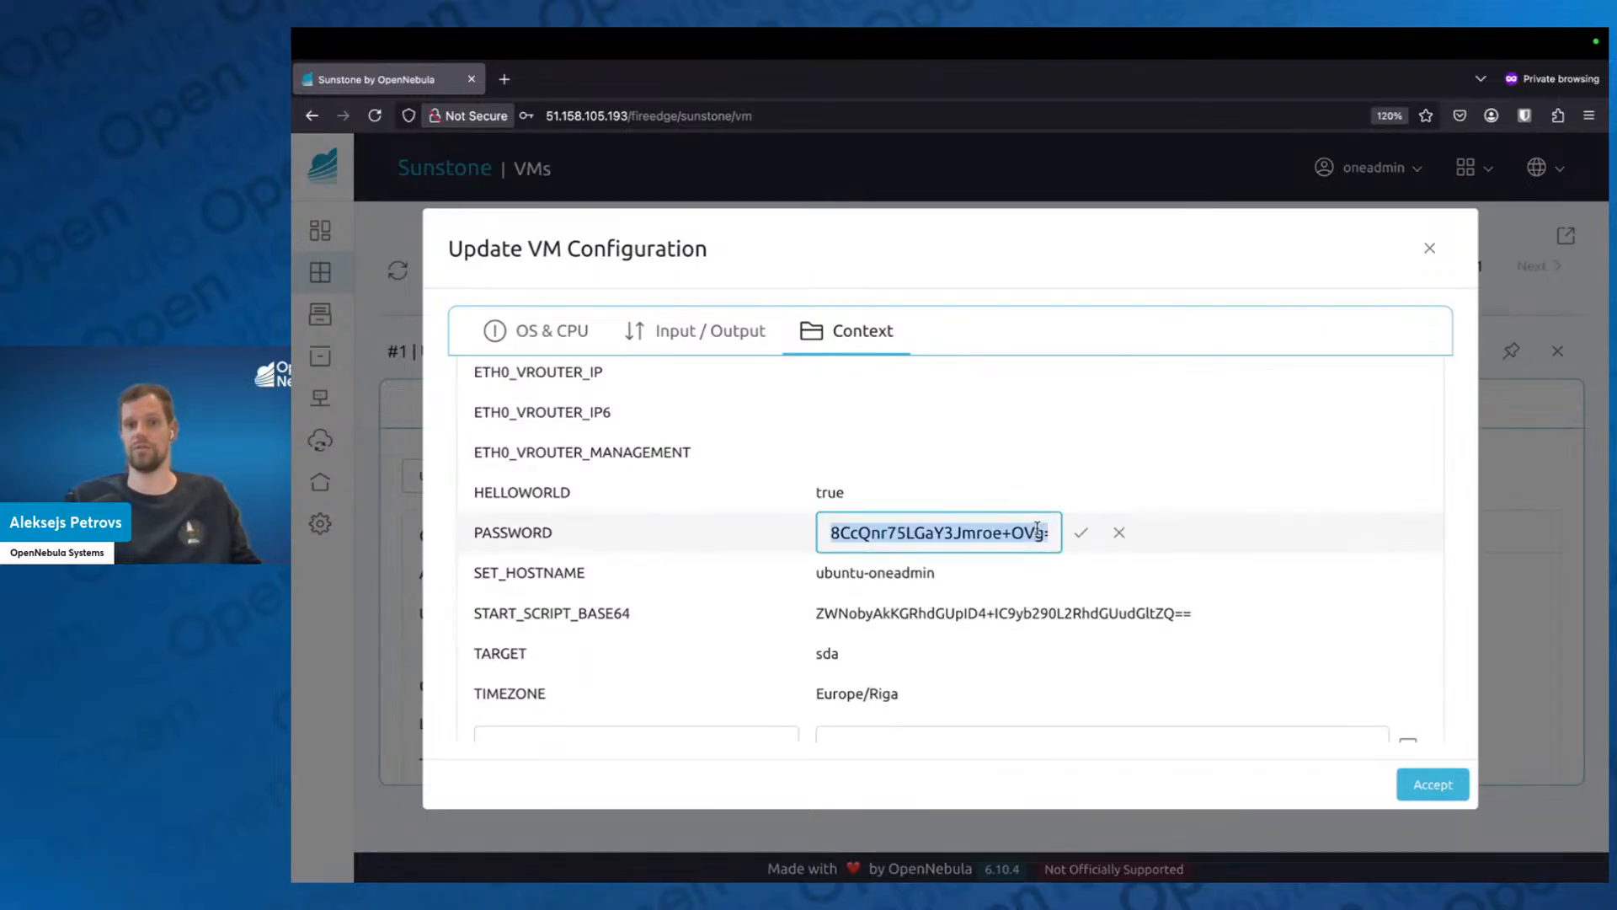
key(BackSpace)
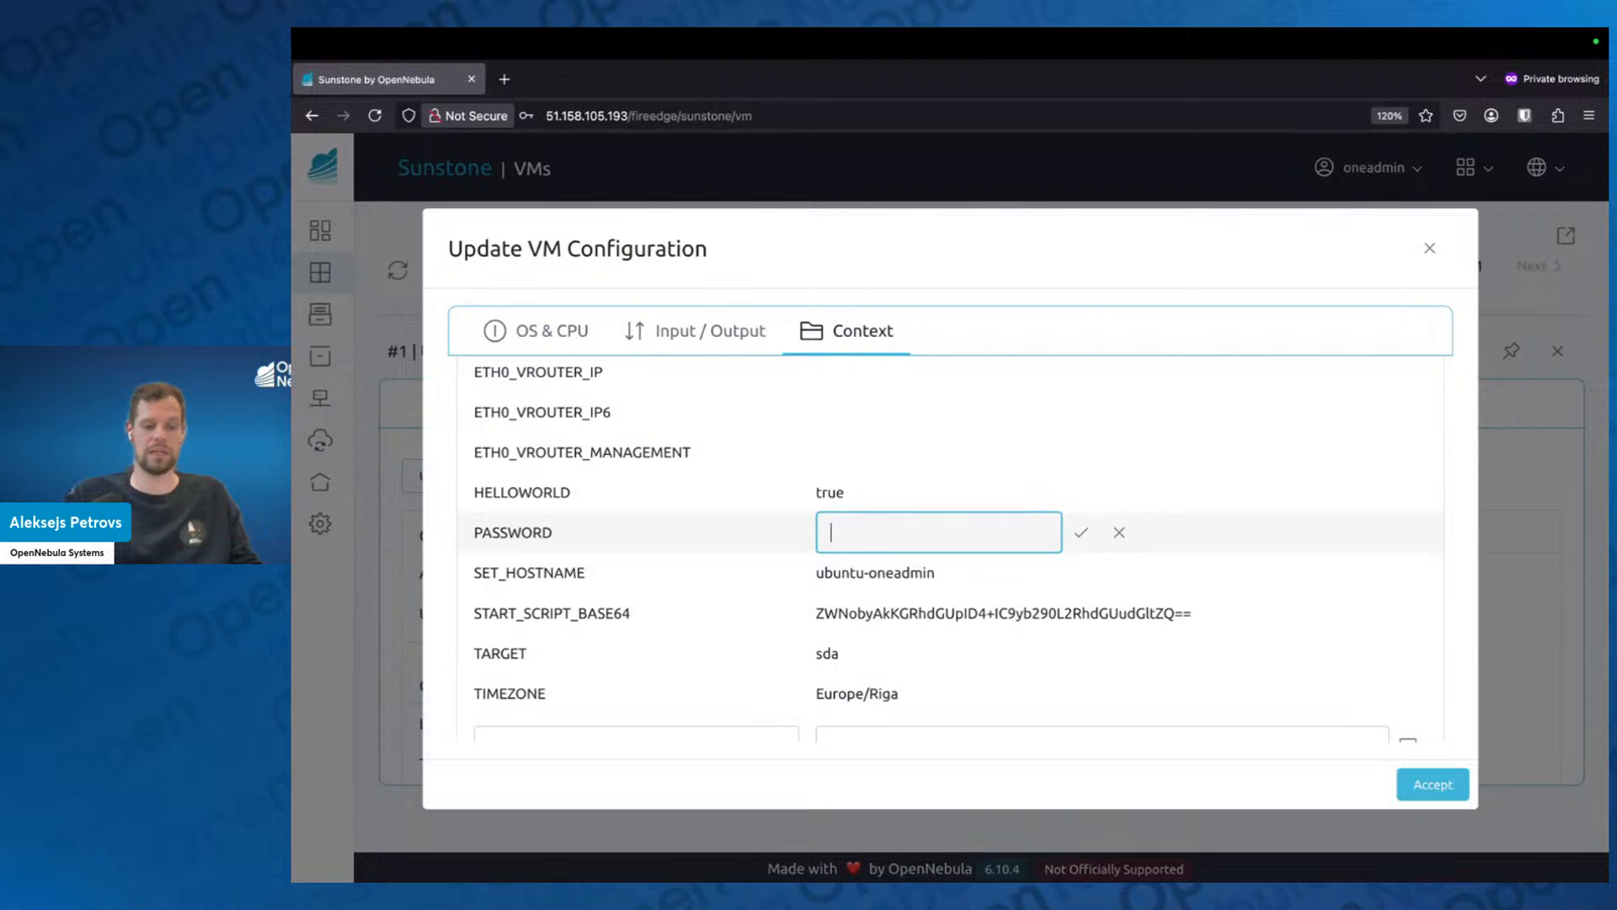
text(ubuntu2404)
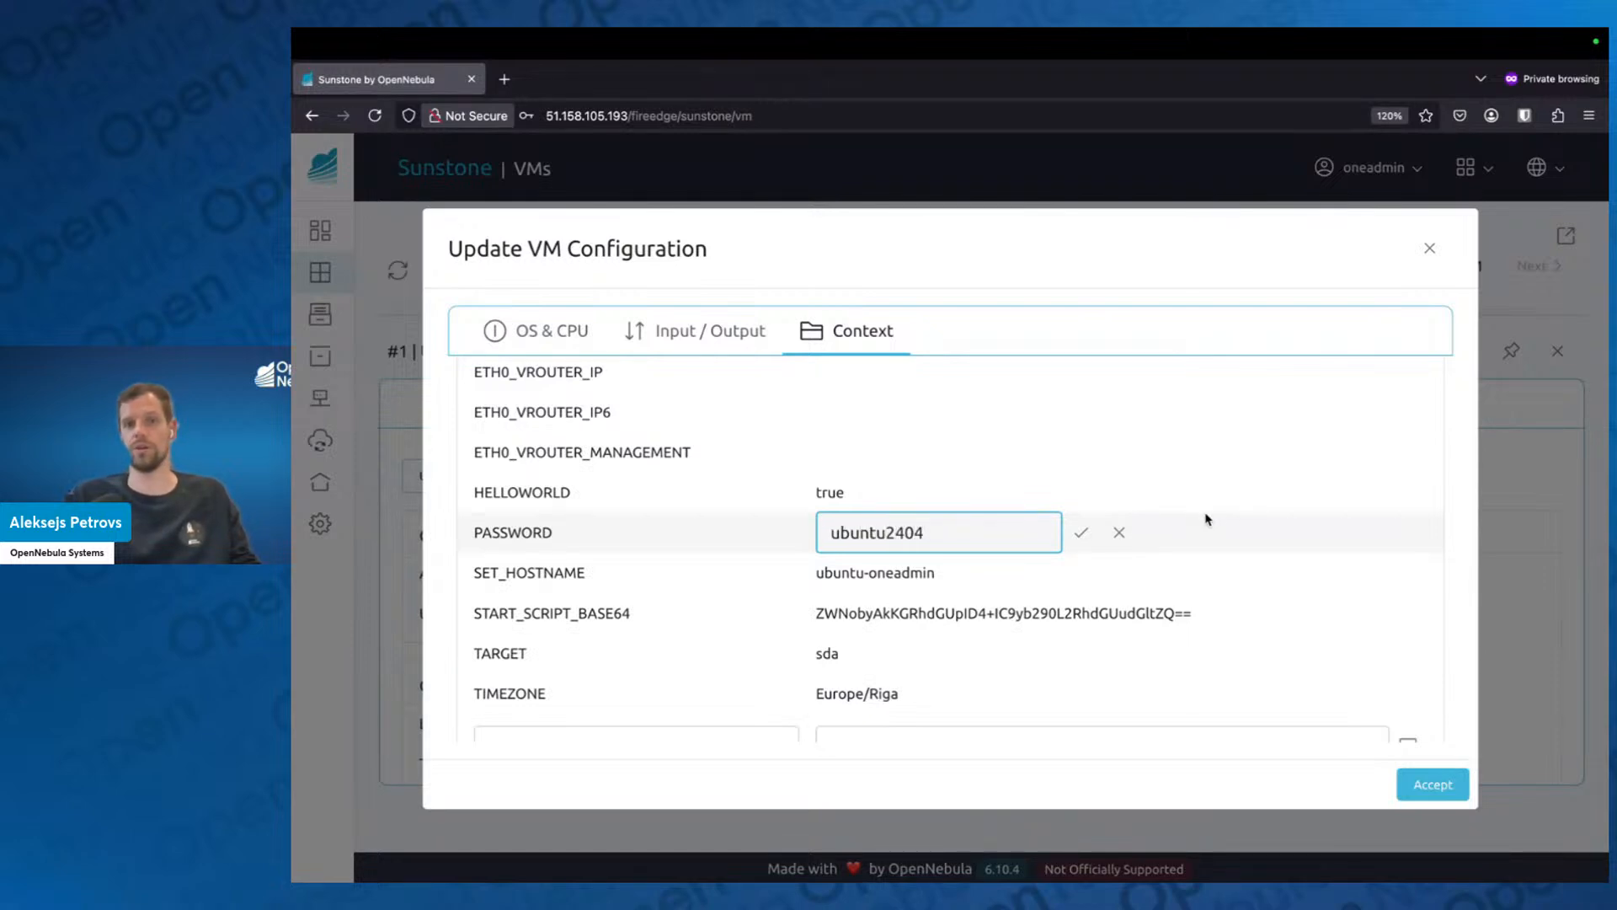
click(1081, 531)
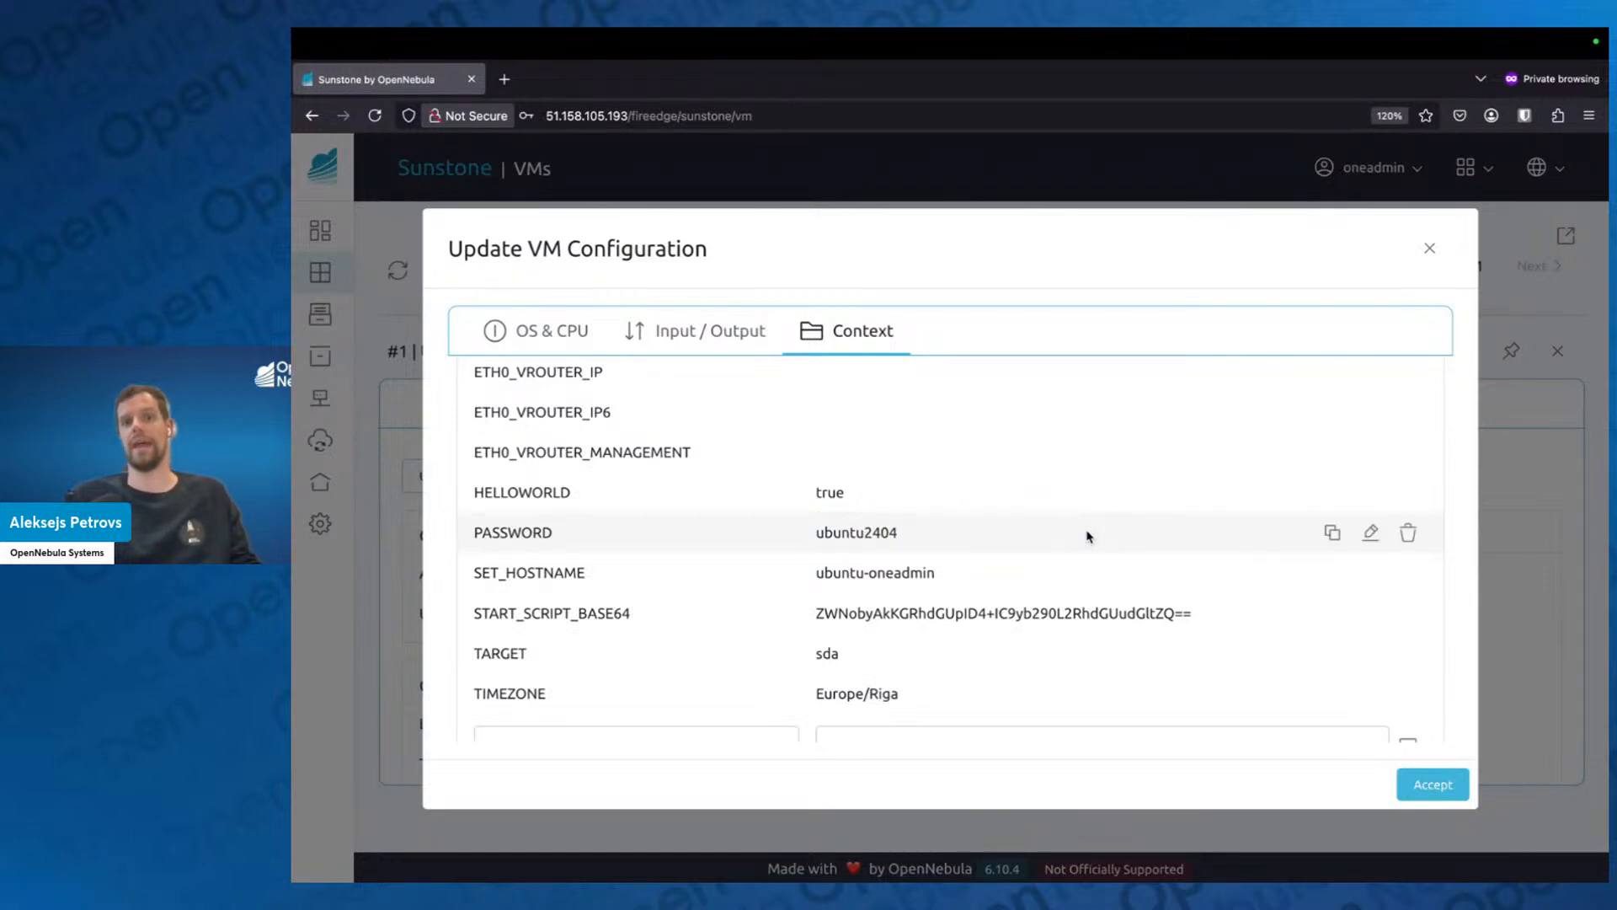
click(1422, 776)
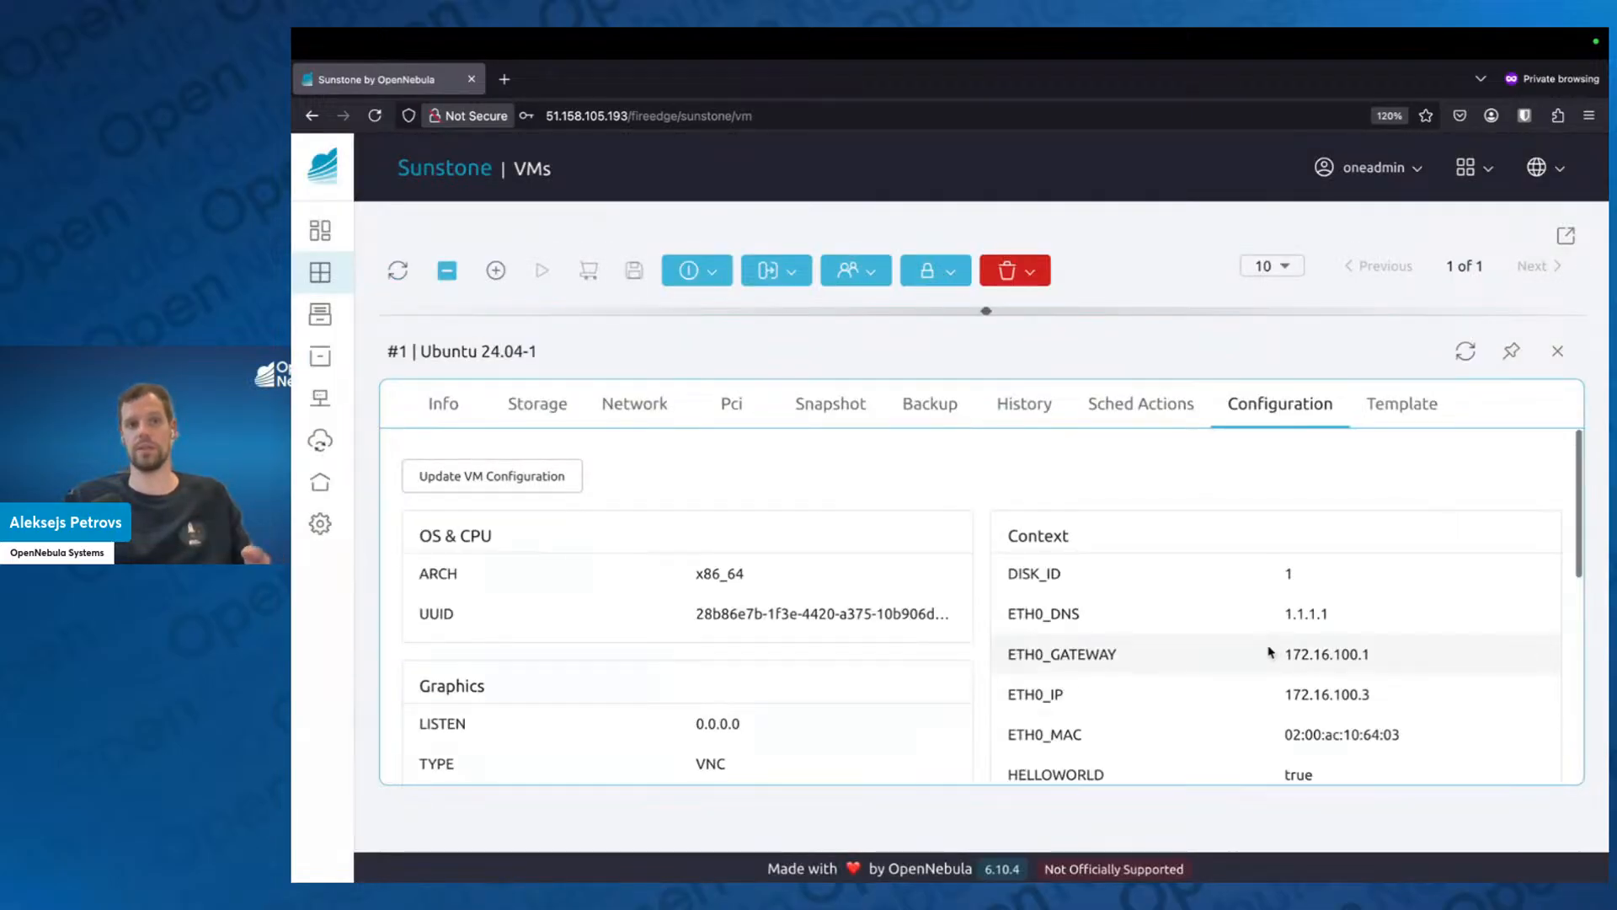
click(1561, 351)
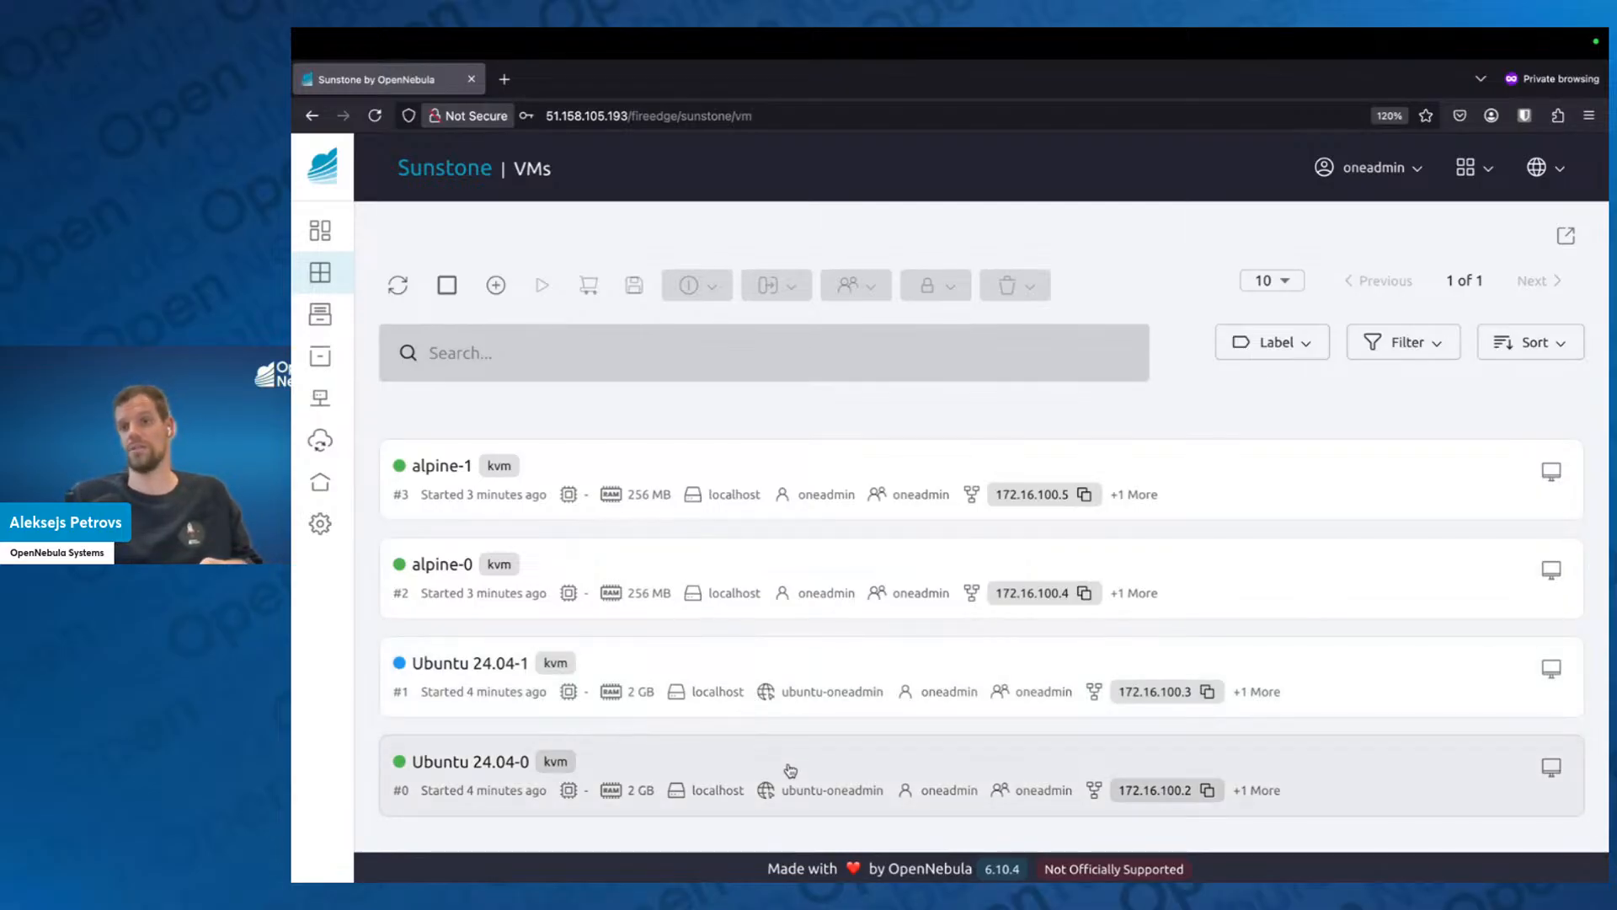
Take an unnamed disk snapshot of the Ubuntu 24.04 disk in the storage of VM Ubuntu 24.04-0.
click(842, 767)
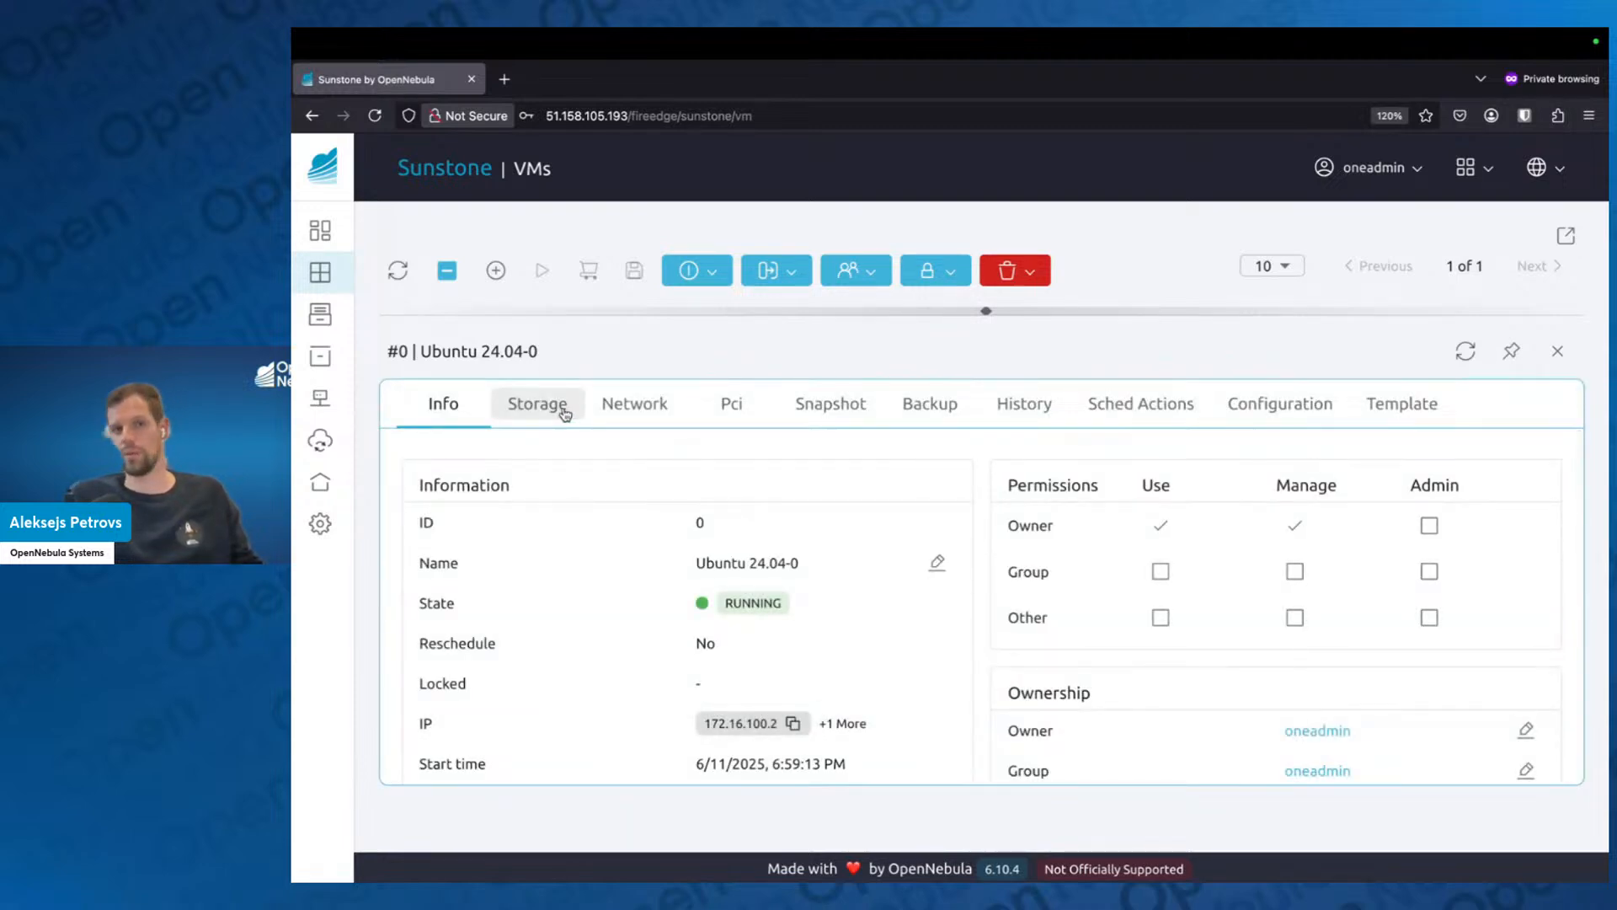
click(564, 413)
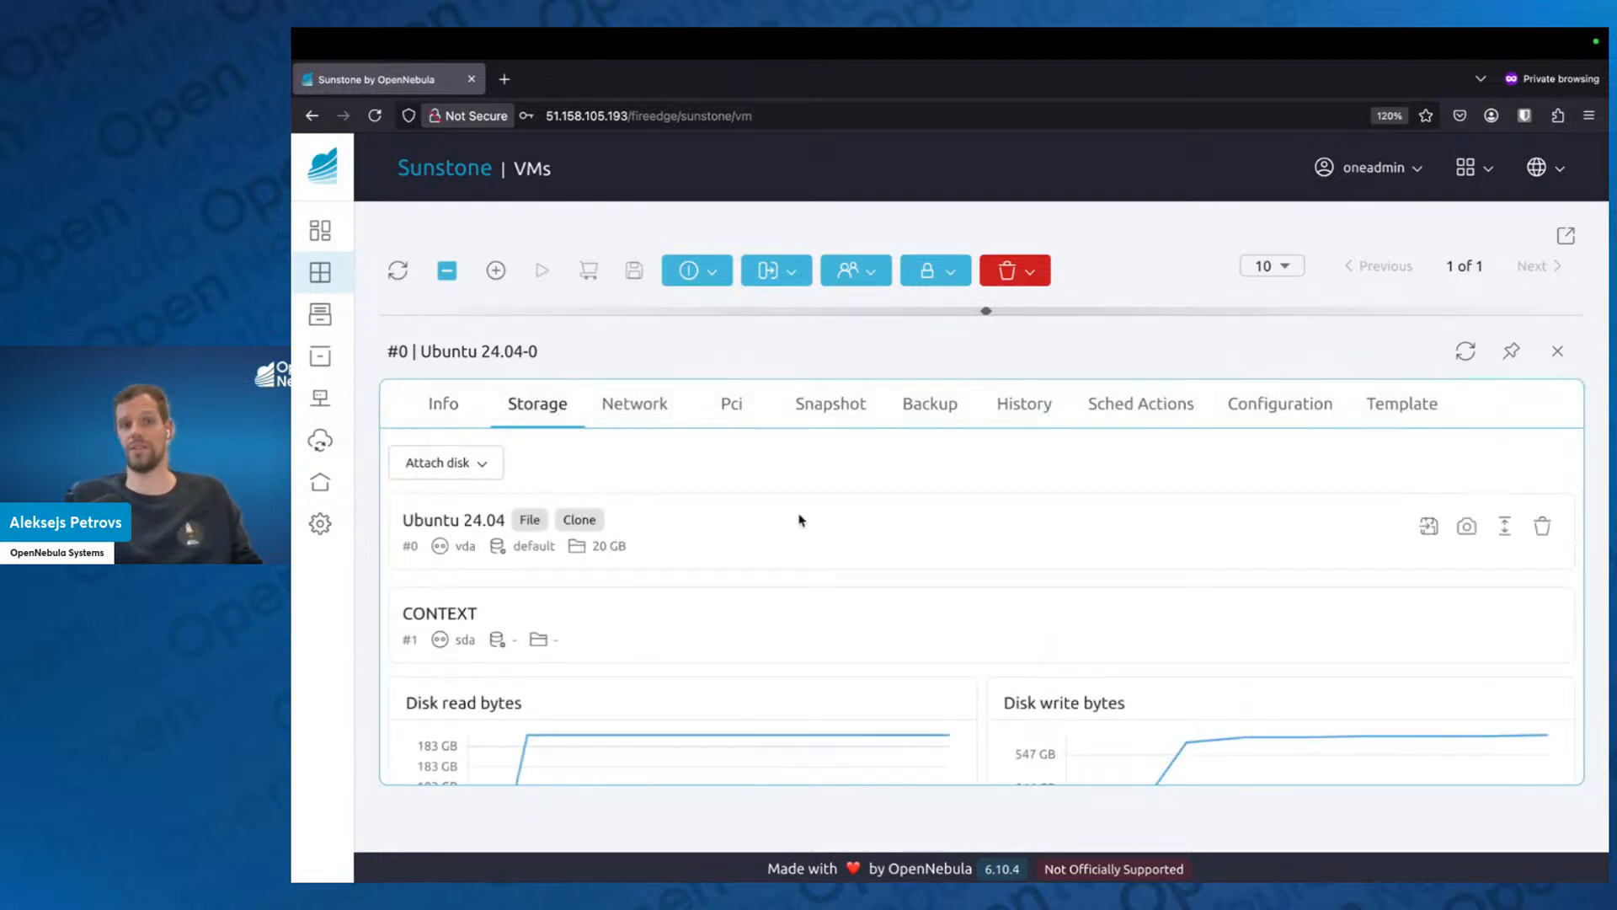
click(1467, 527)
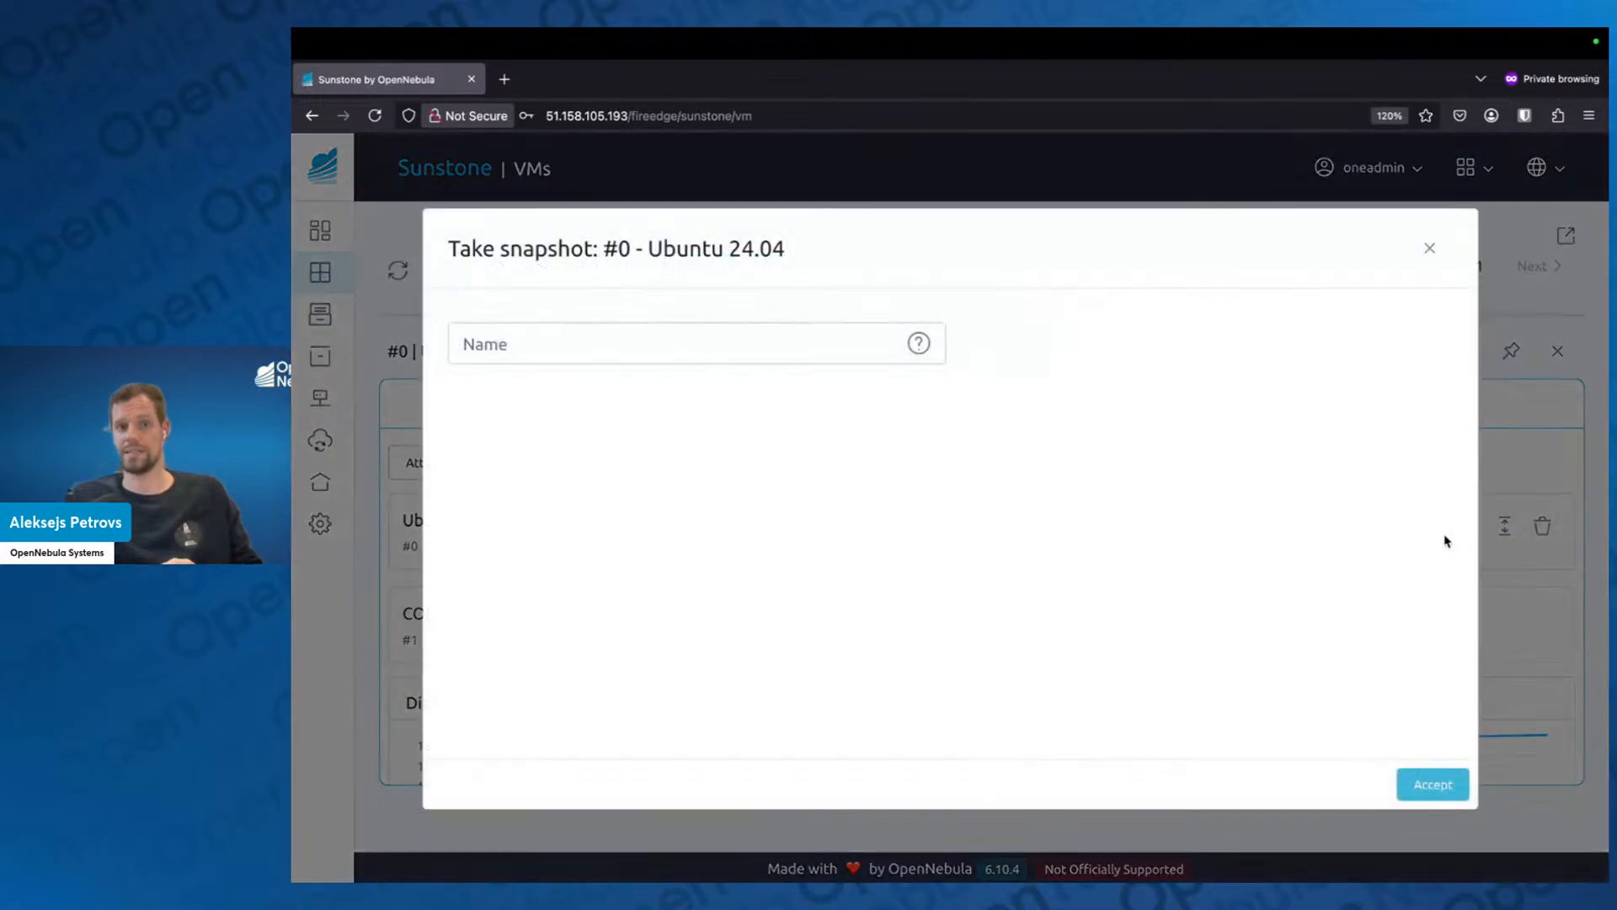
click(1433, 784)
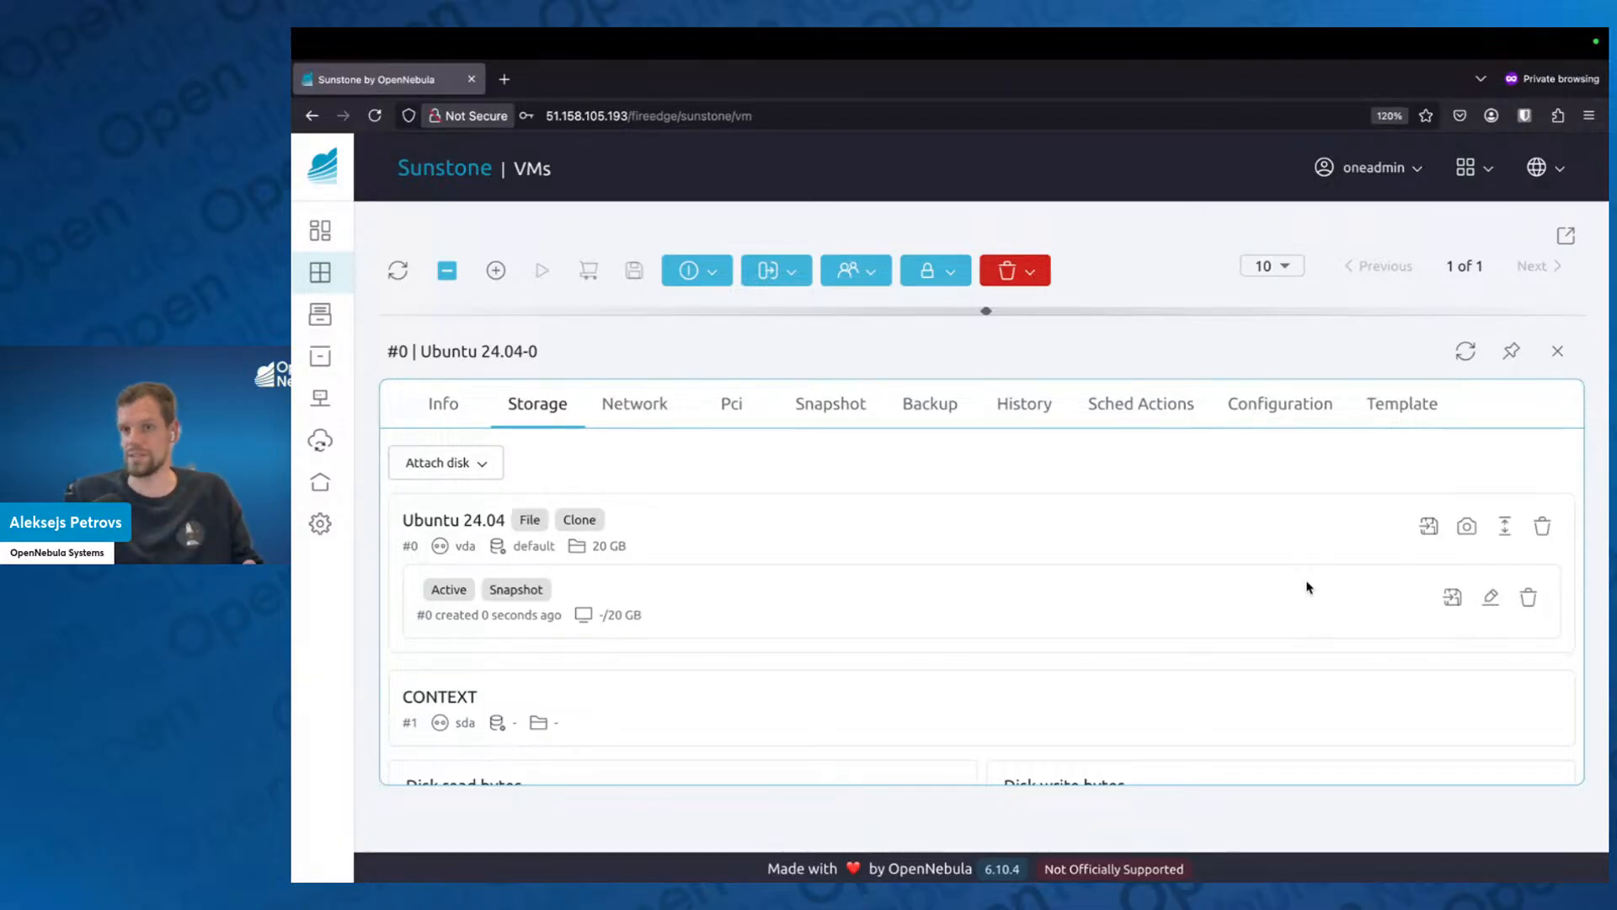
Save the Ubuntu 24.04 disk as a new image named CUstom Ubuntu 24.04.
click(1429, 525)
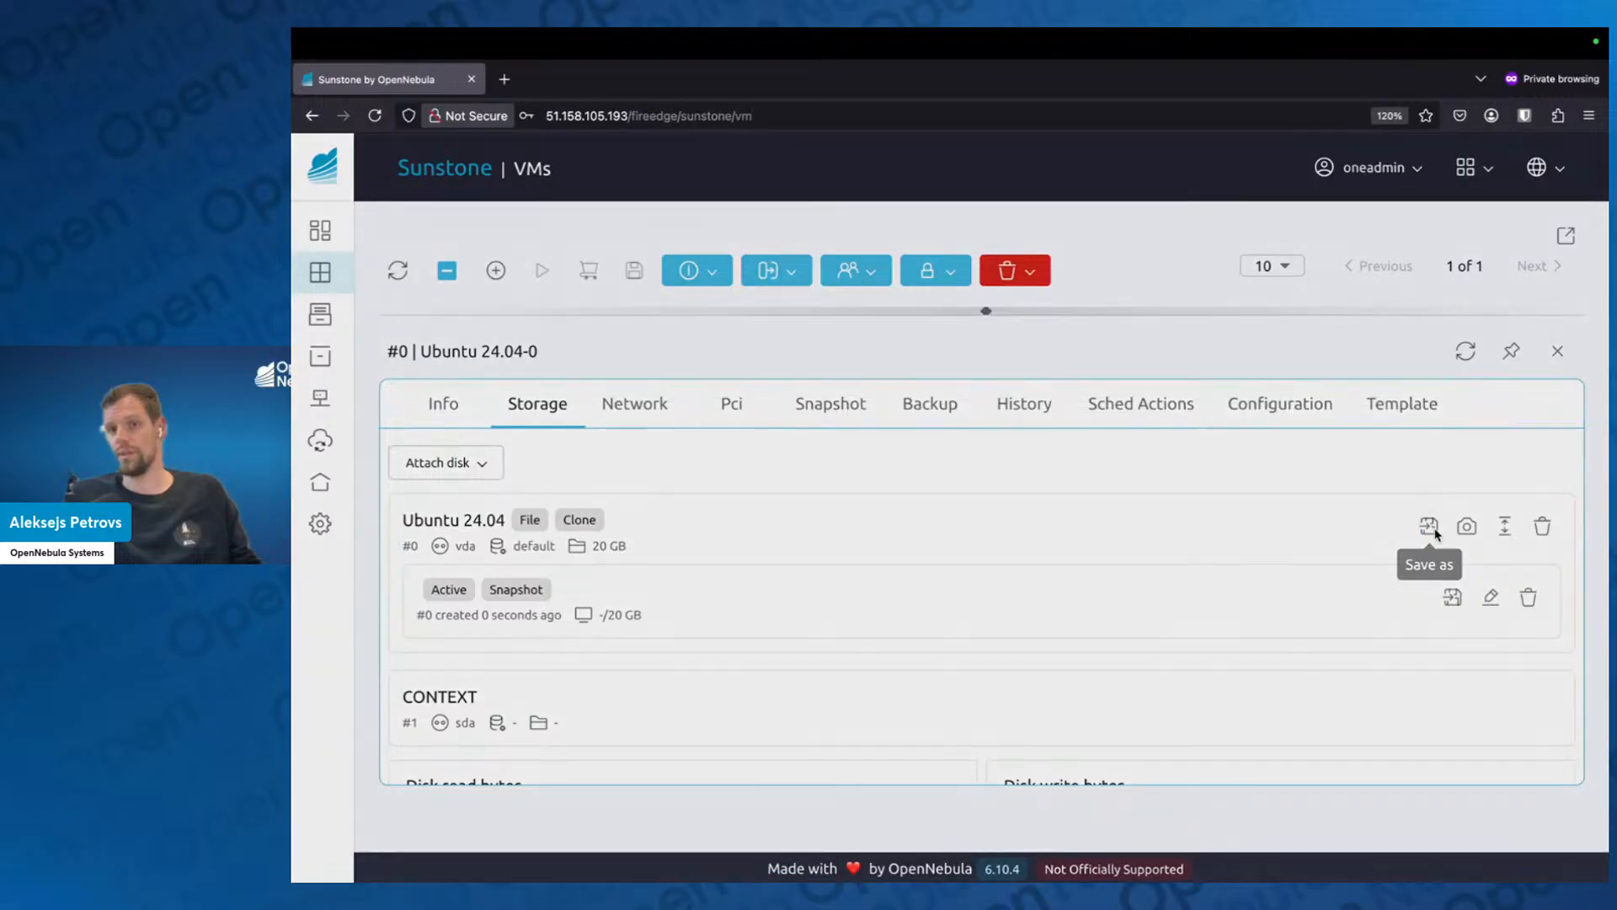
click(666, 345)
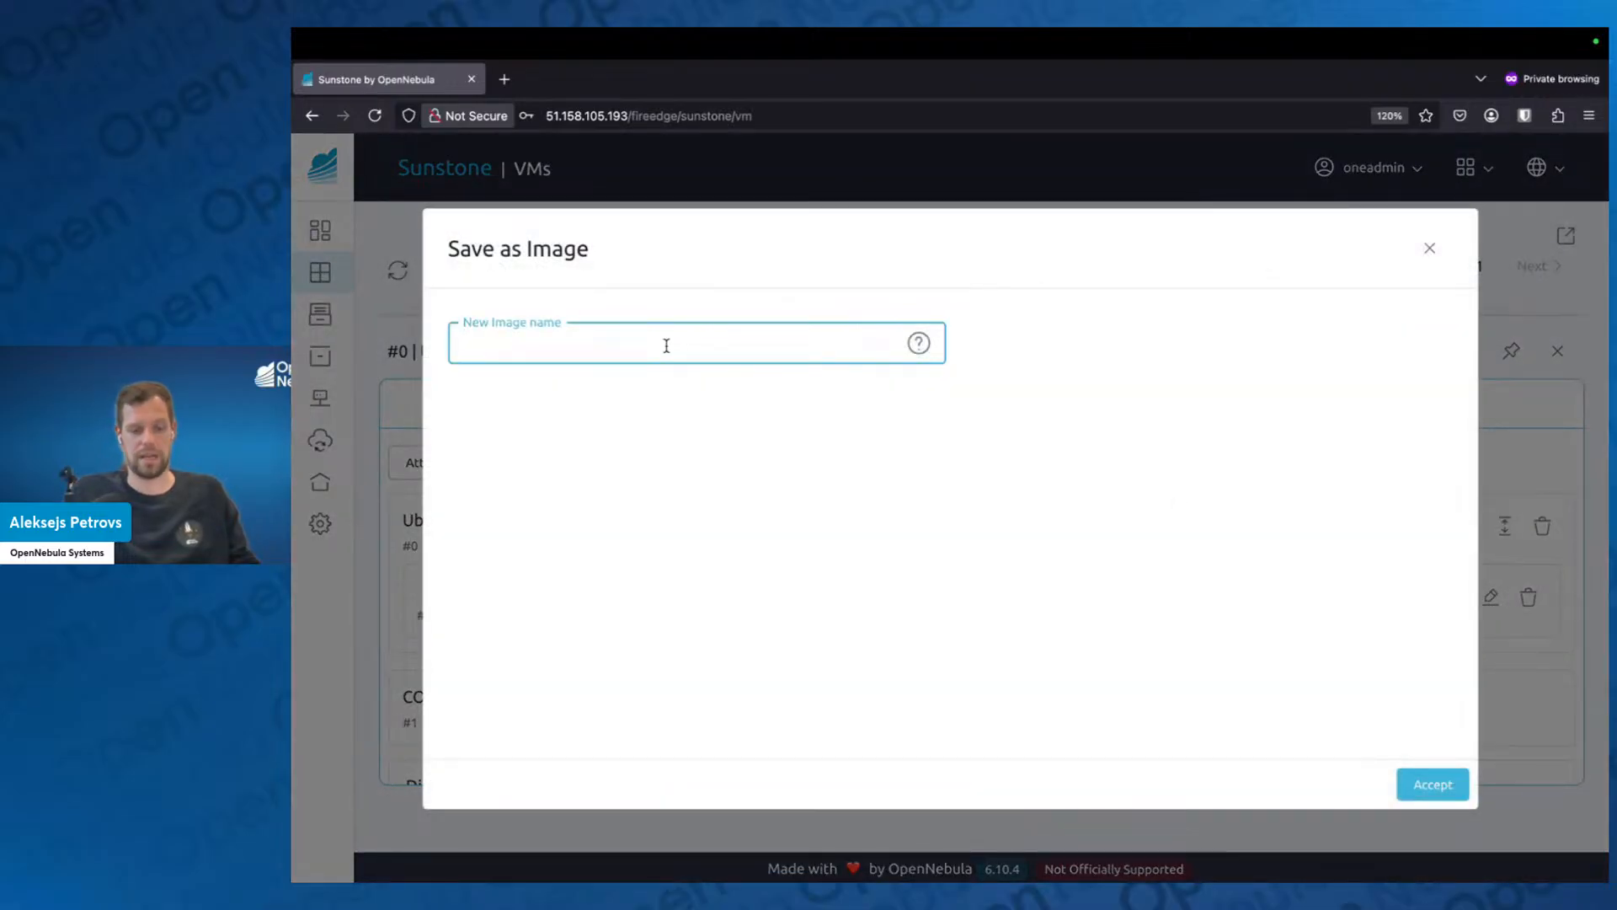
text(CUstom Ubuntu 24.04)
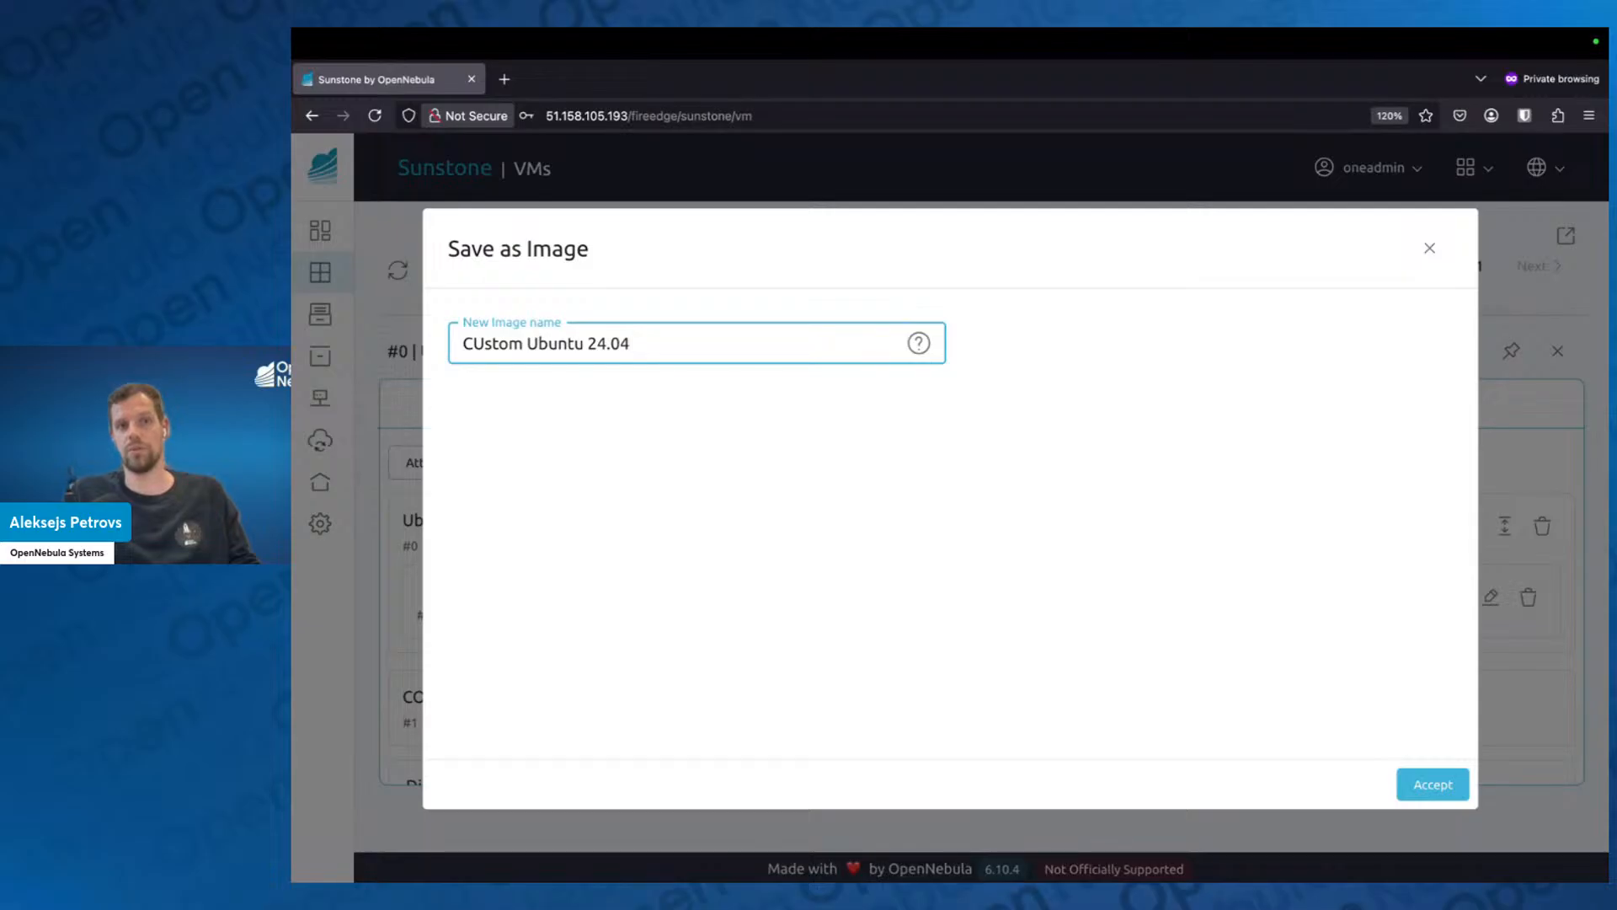
click(1432, 783)
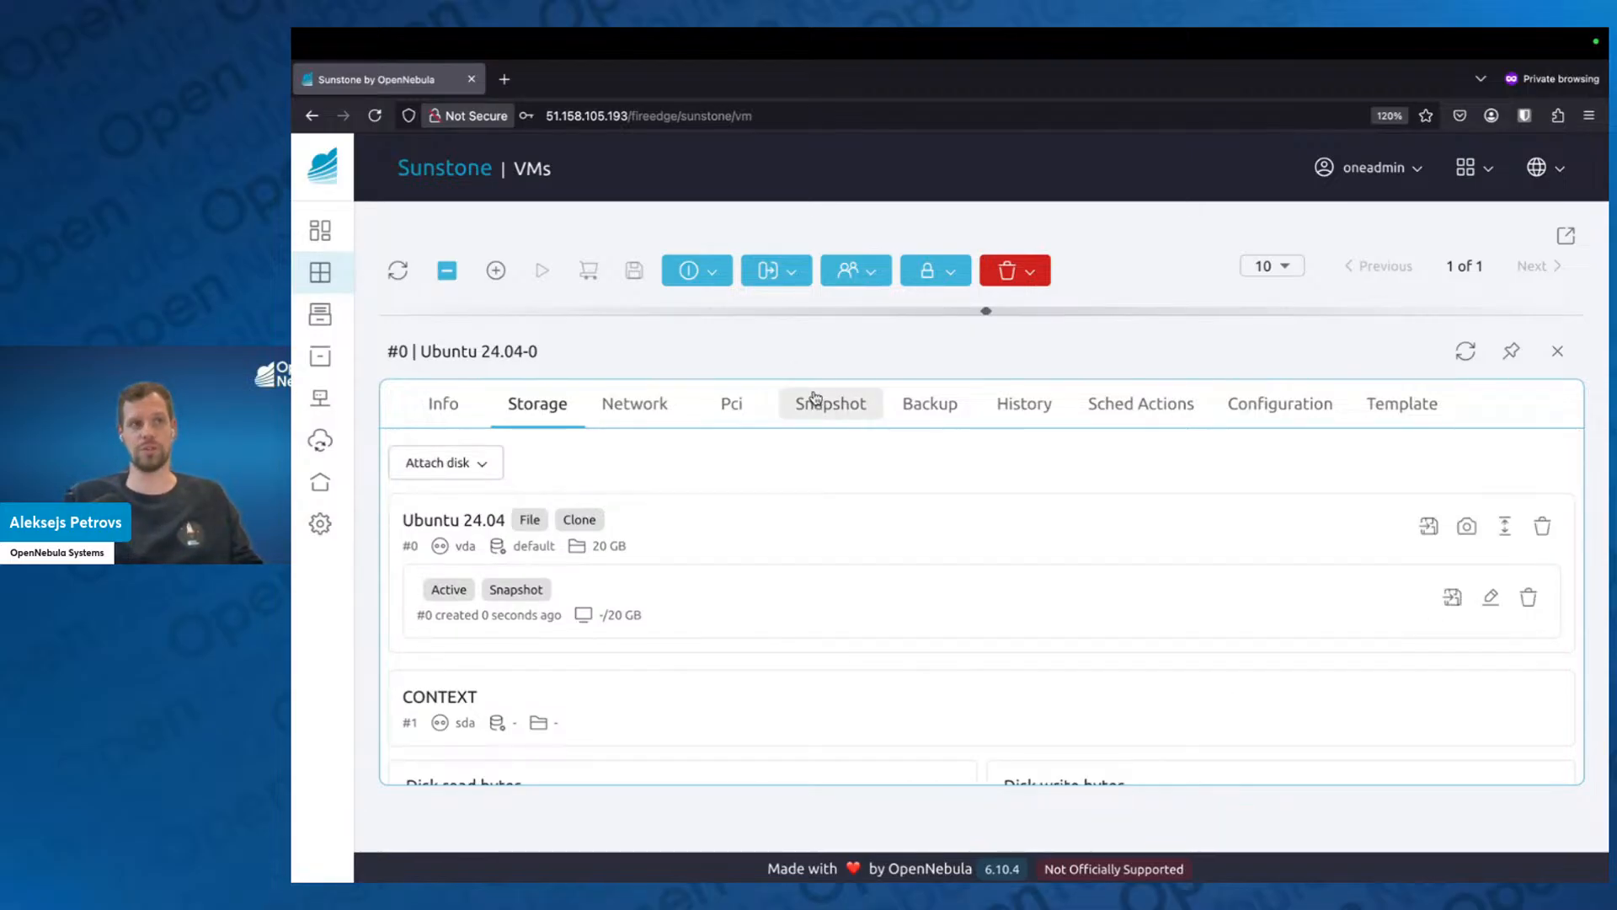
Take a system snapshot of VM Ubuntu 24.04-0 and close its details.
click(824, 403)
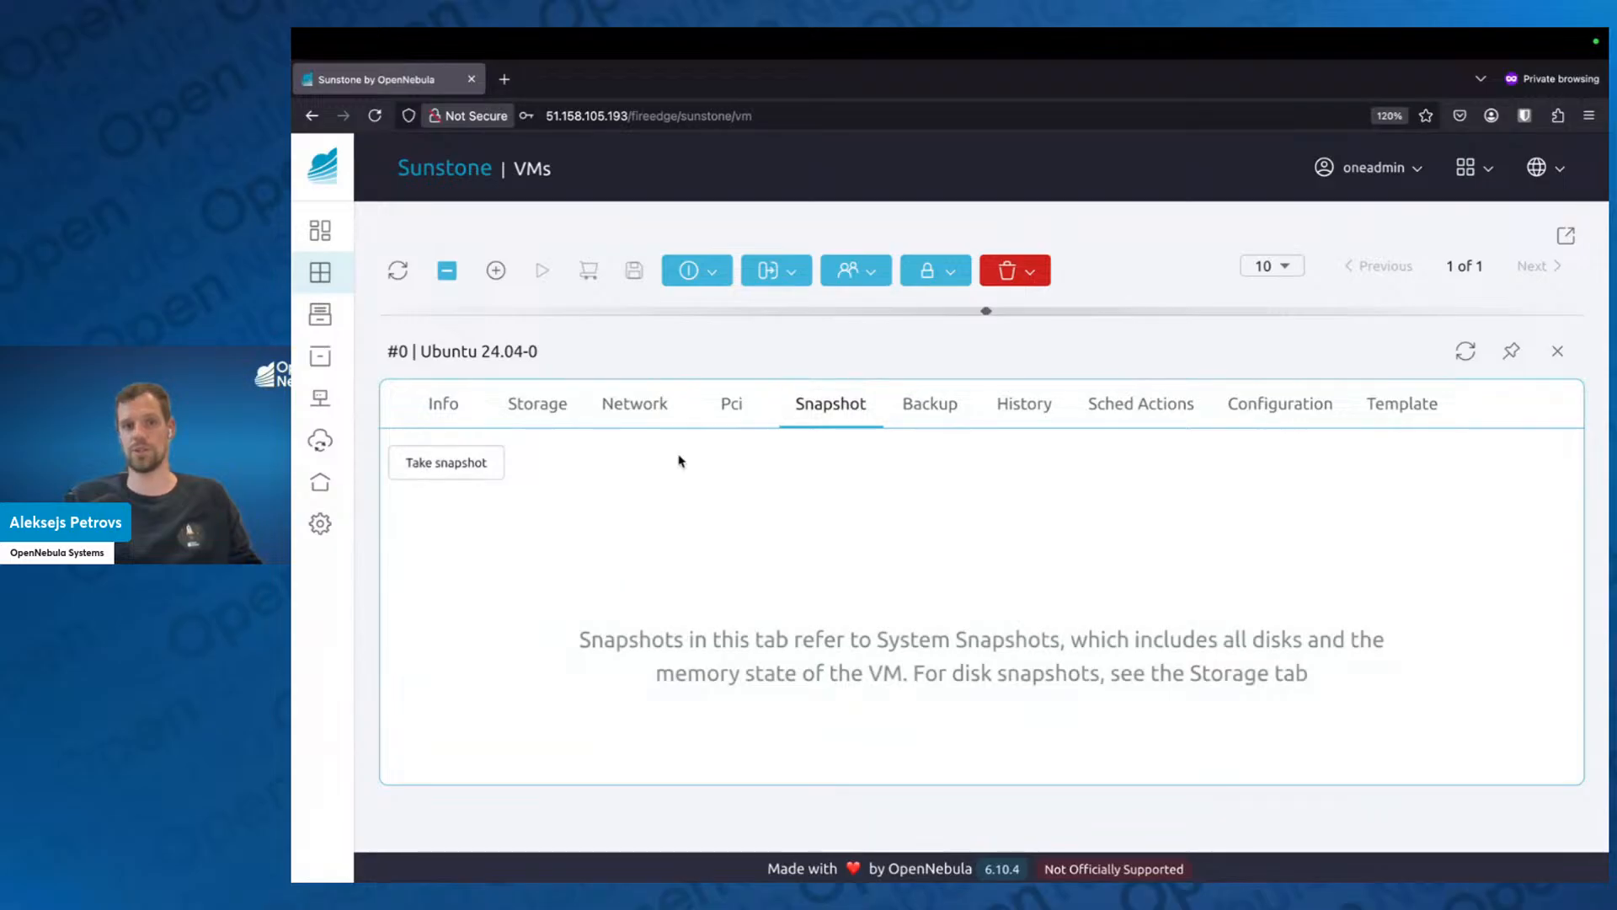
click(435, 474)
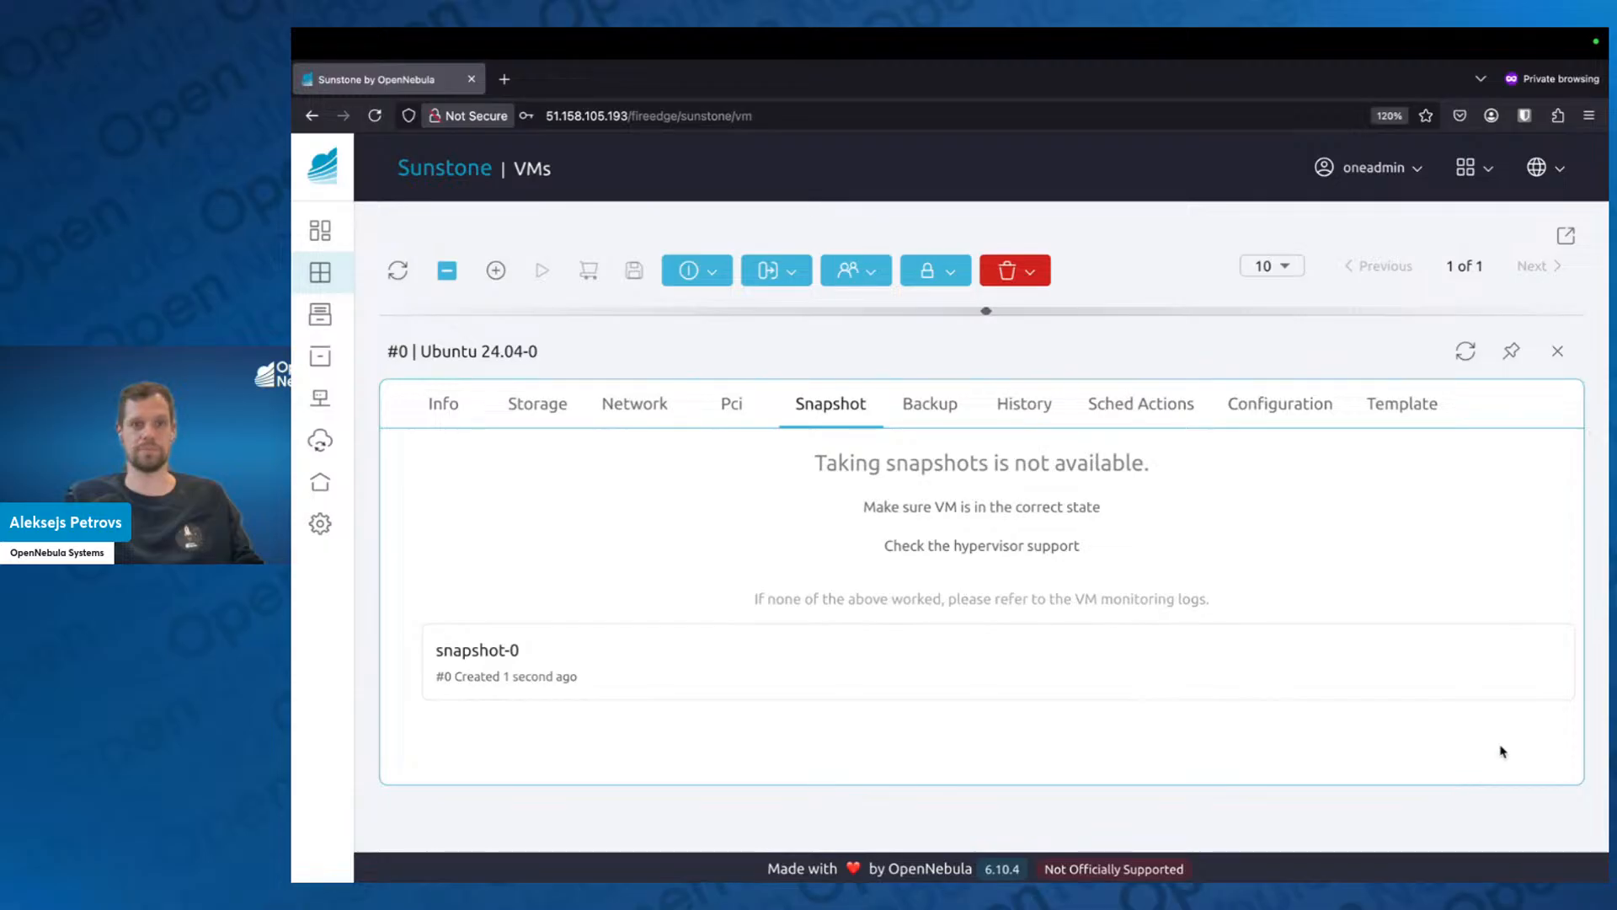
click(1558, 351)
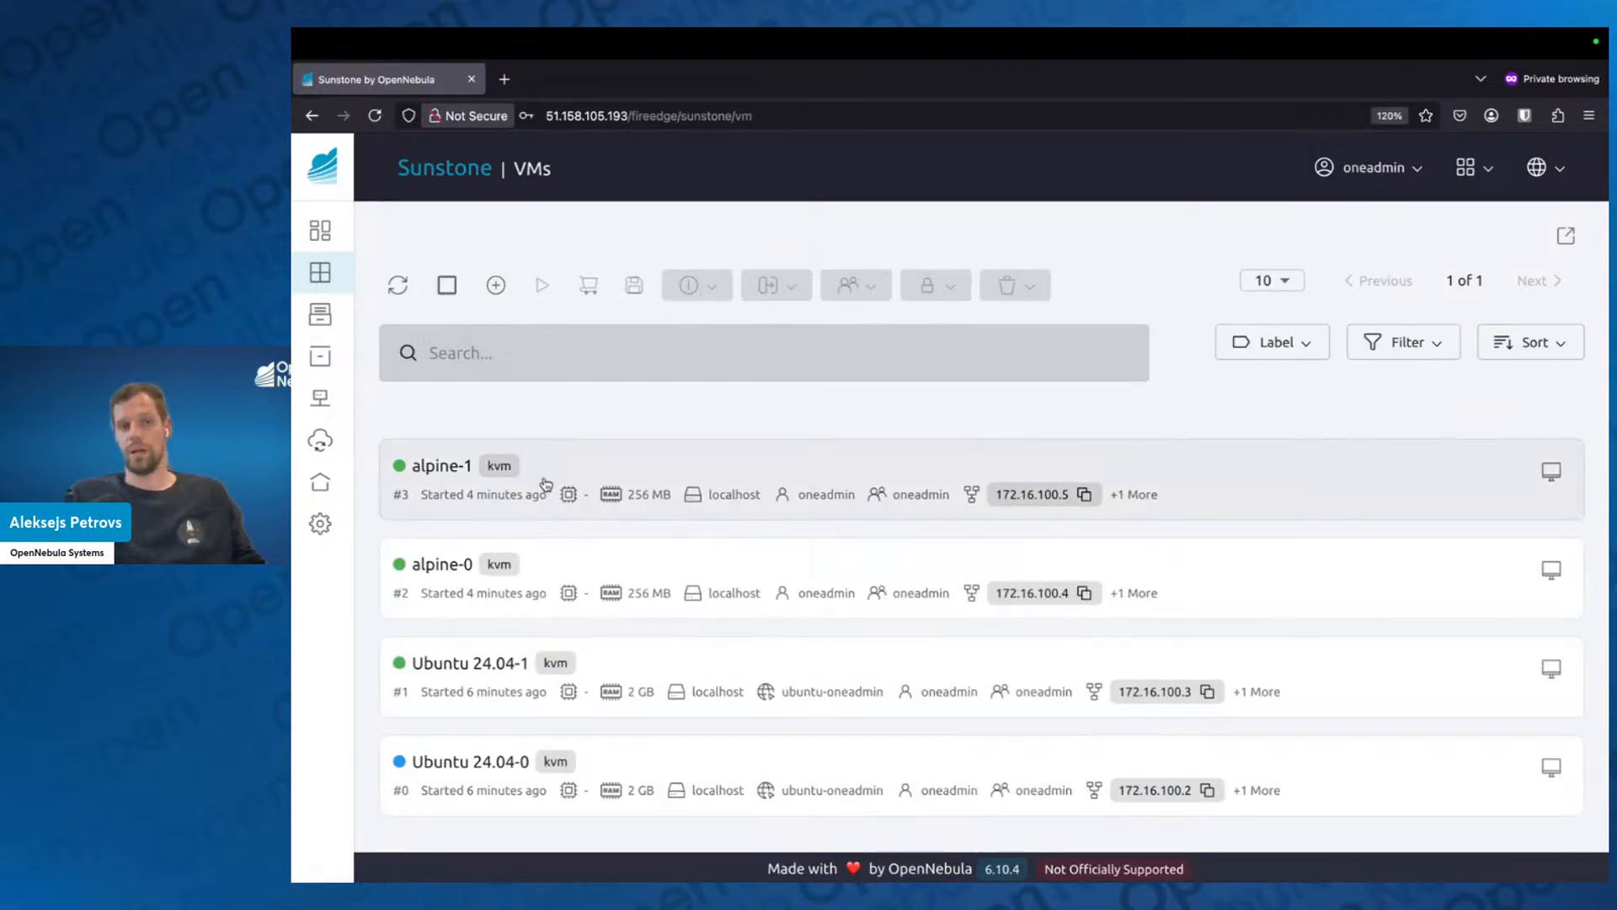
Refresh the VM list, hard-terminate all four Ubuntu 24.04 and alpine VMs together, and clear the selection.
click(447, 286)
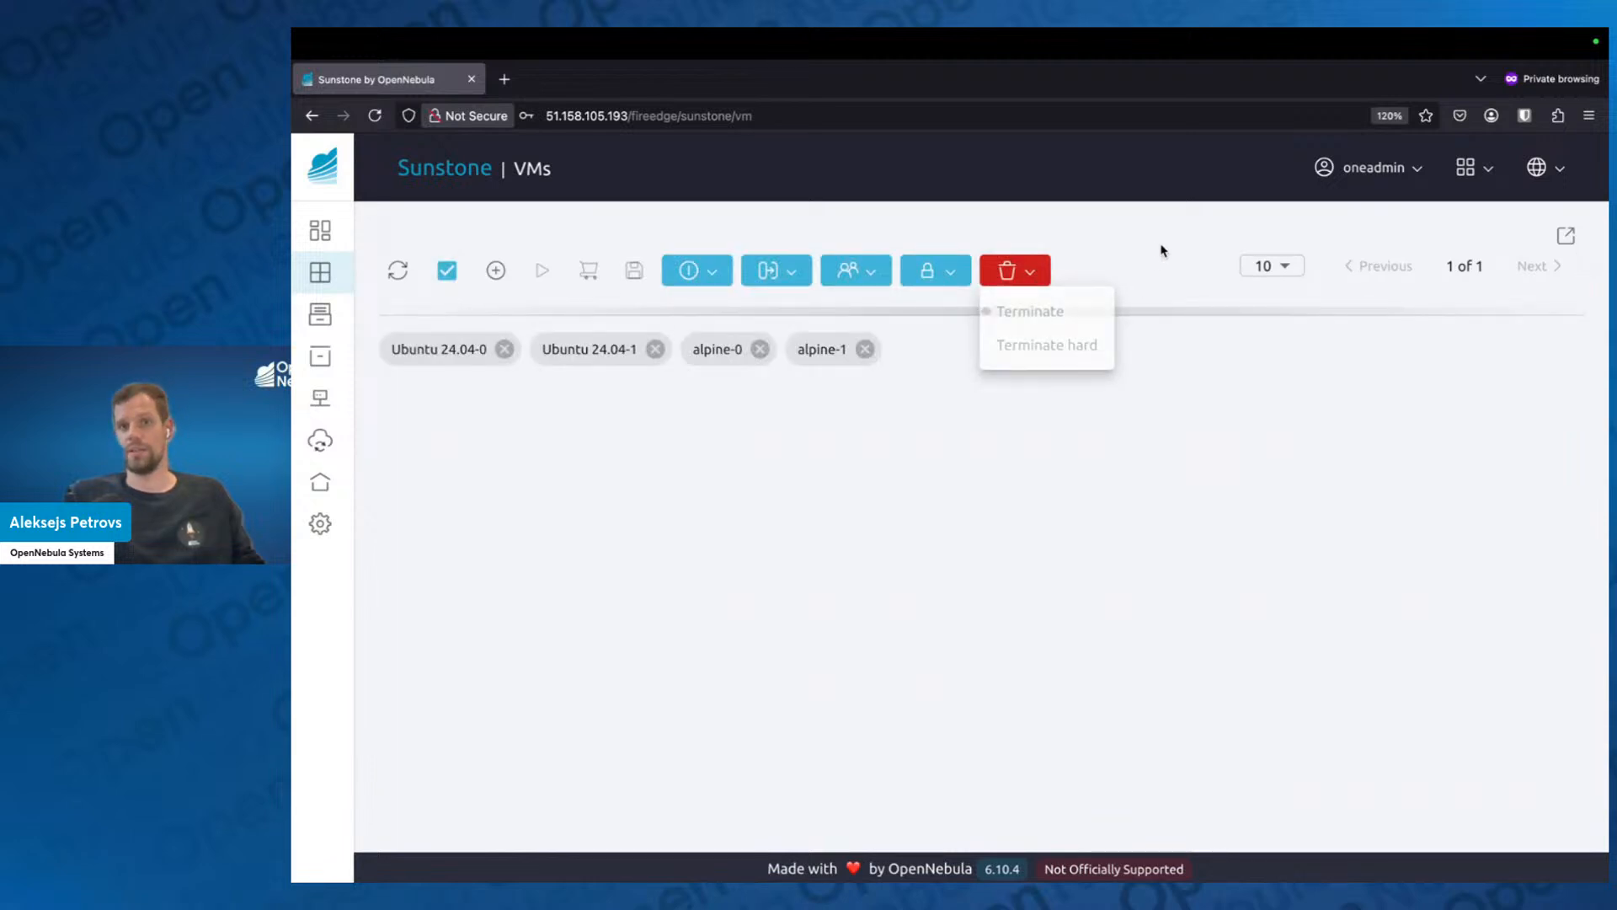
click(451, 273)
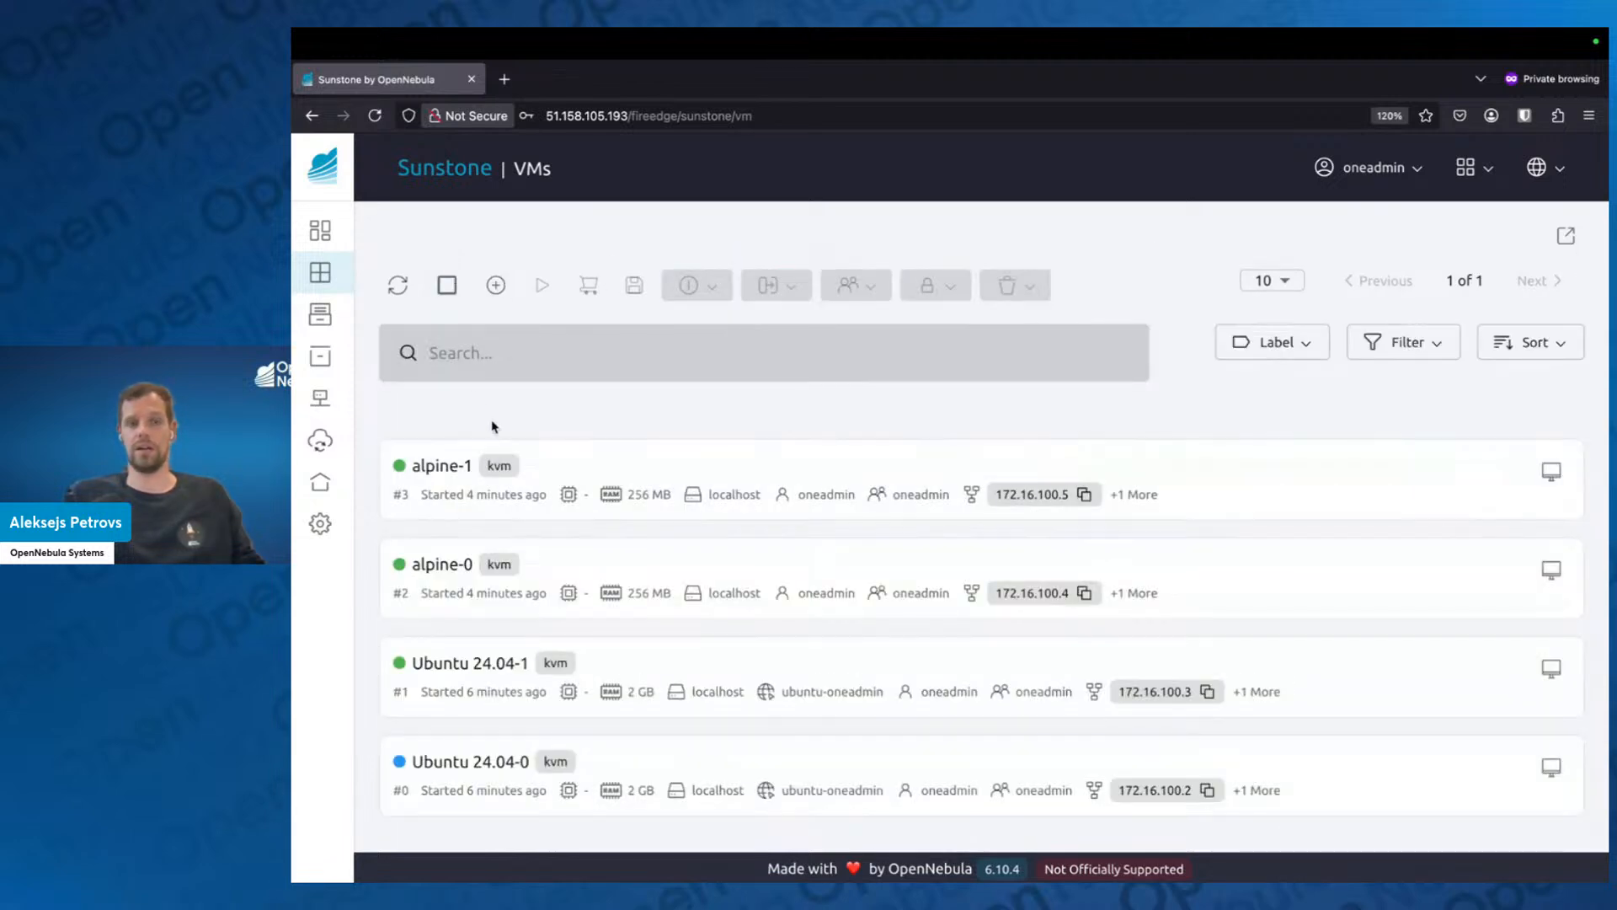
click(400, 288)
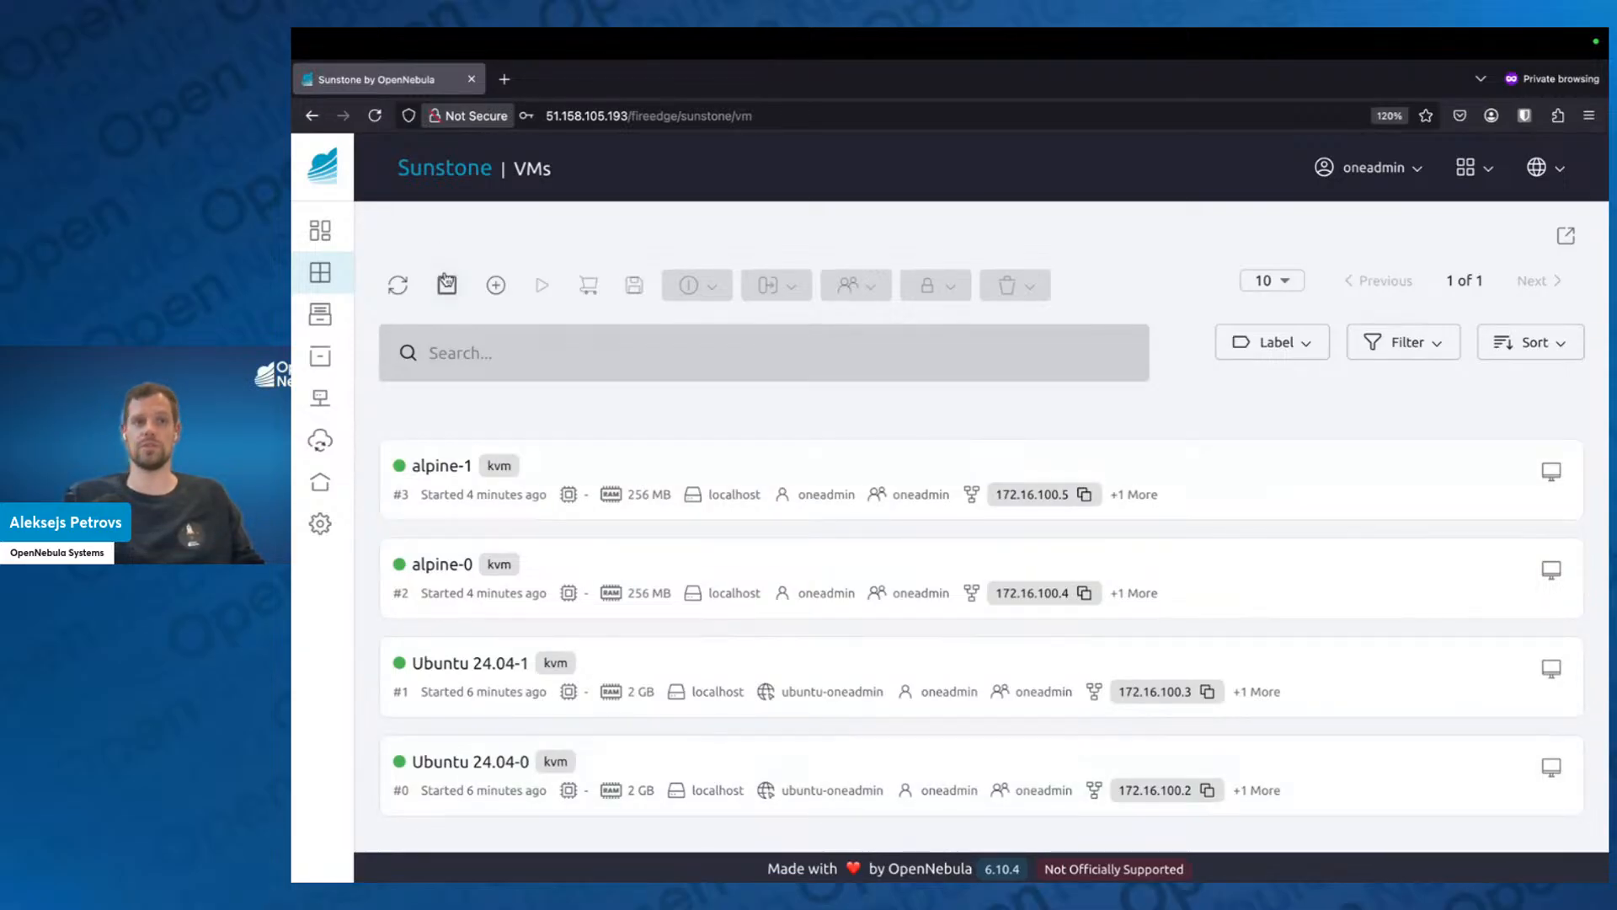
click(447, 285)
click(1041, 273)
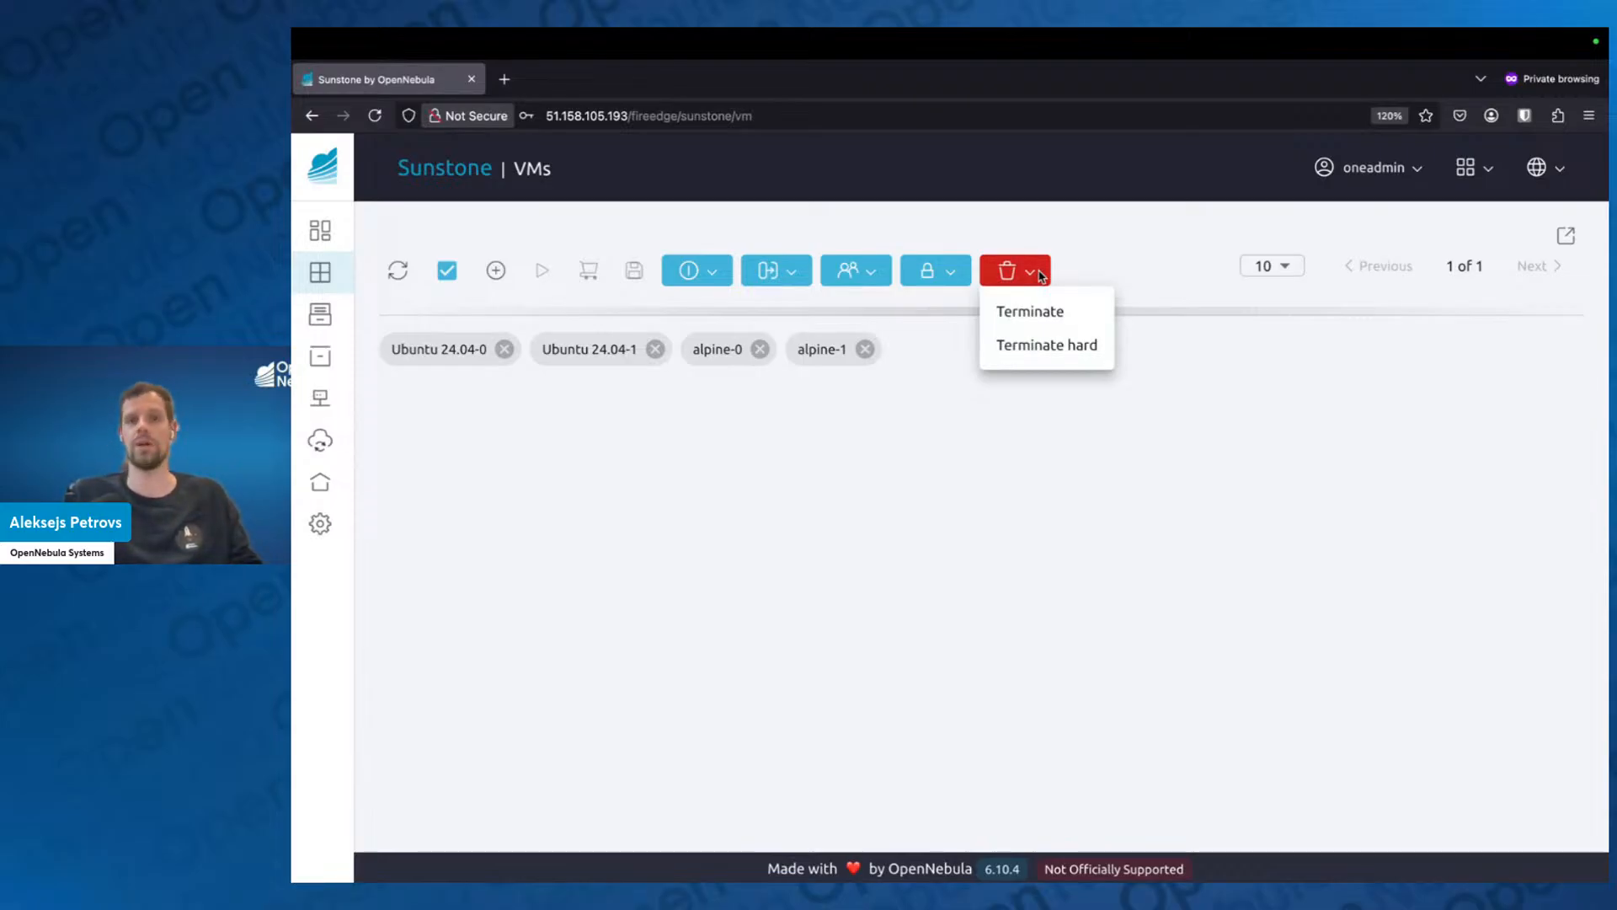
click(1072, 347)
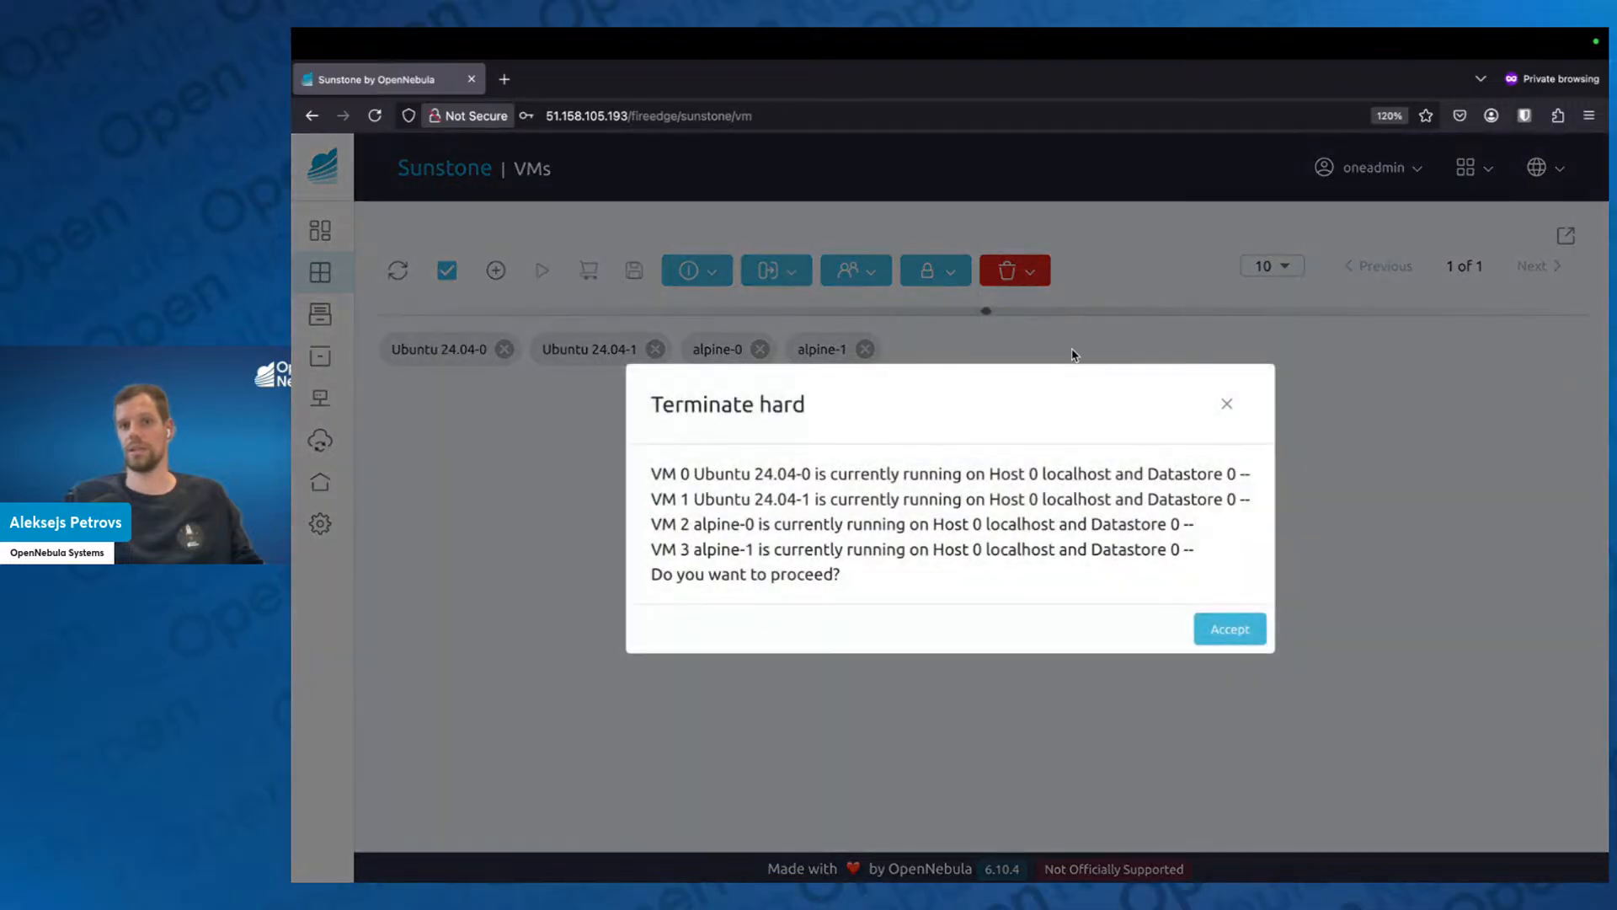
click(1245, 632)
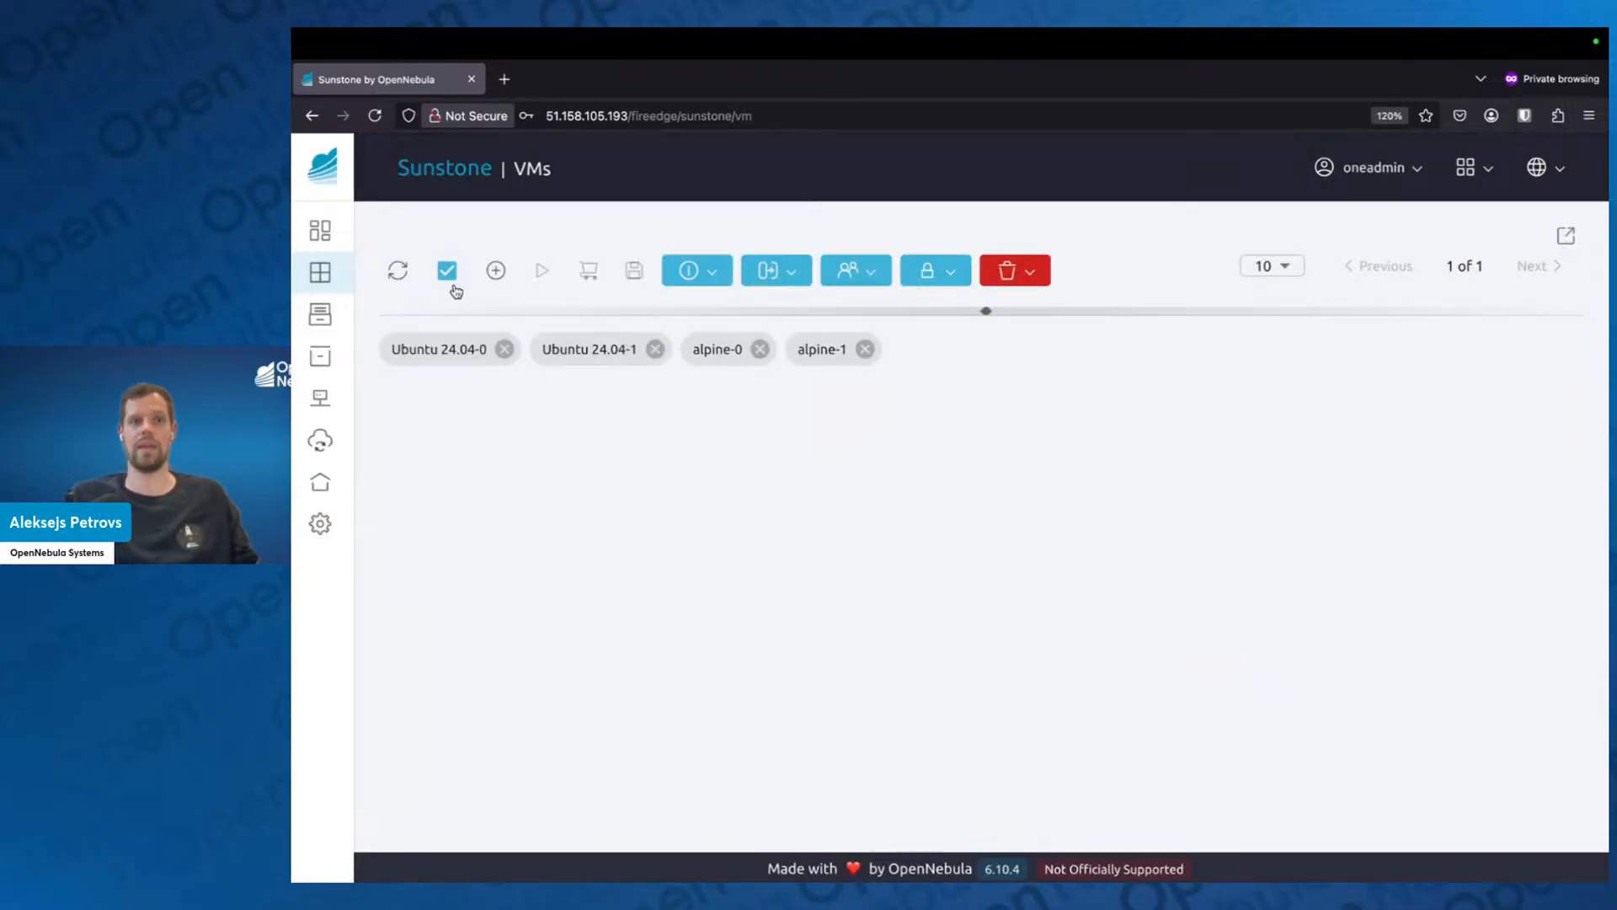
click(452, 286)
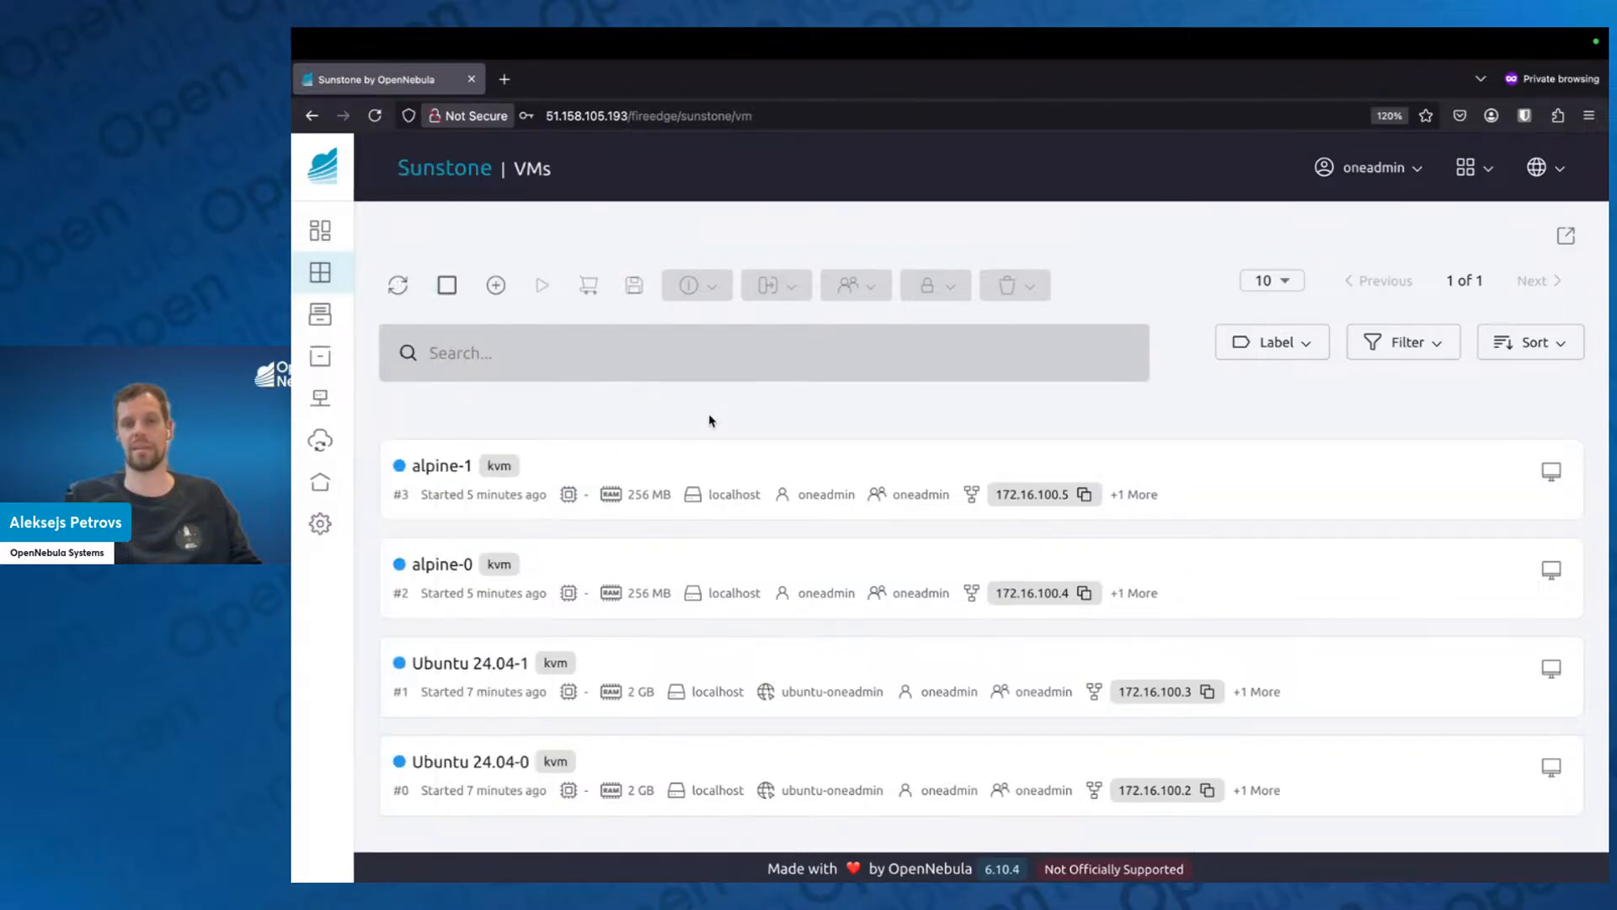
Switch to the Google Slides presentation and advance from the Virtual Machines slide to the IPCEI-CIS slide.
key(ctrl+Left)
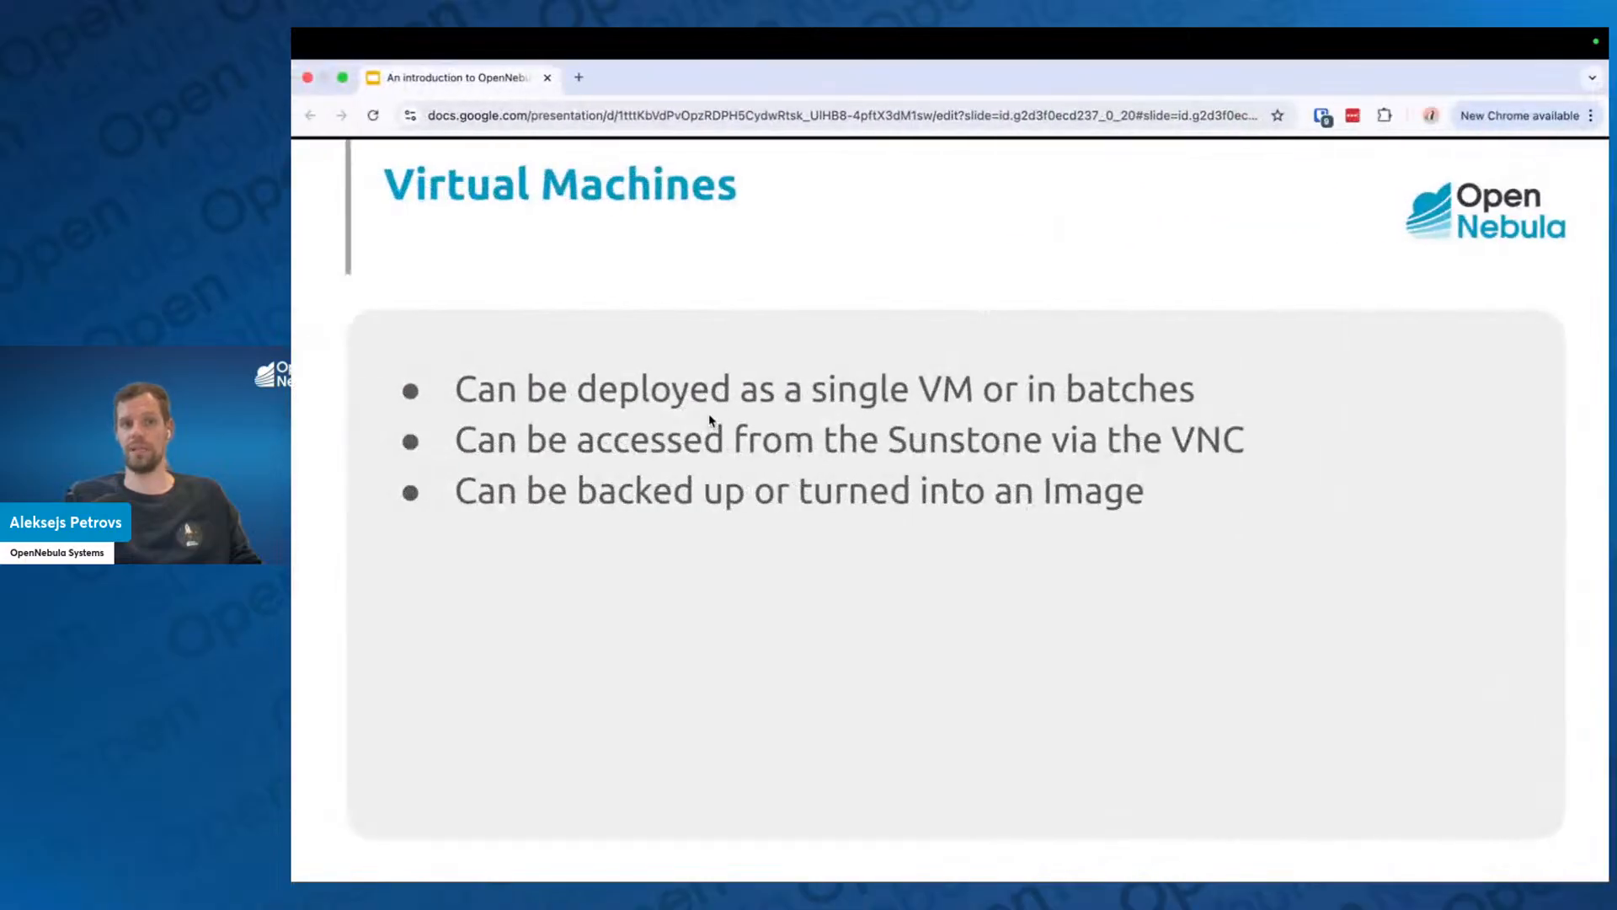
key(Right)
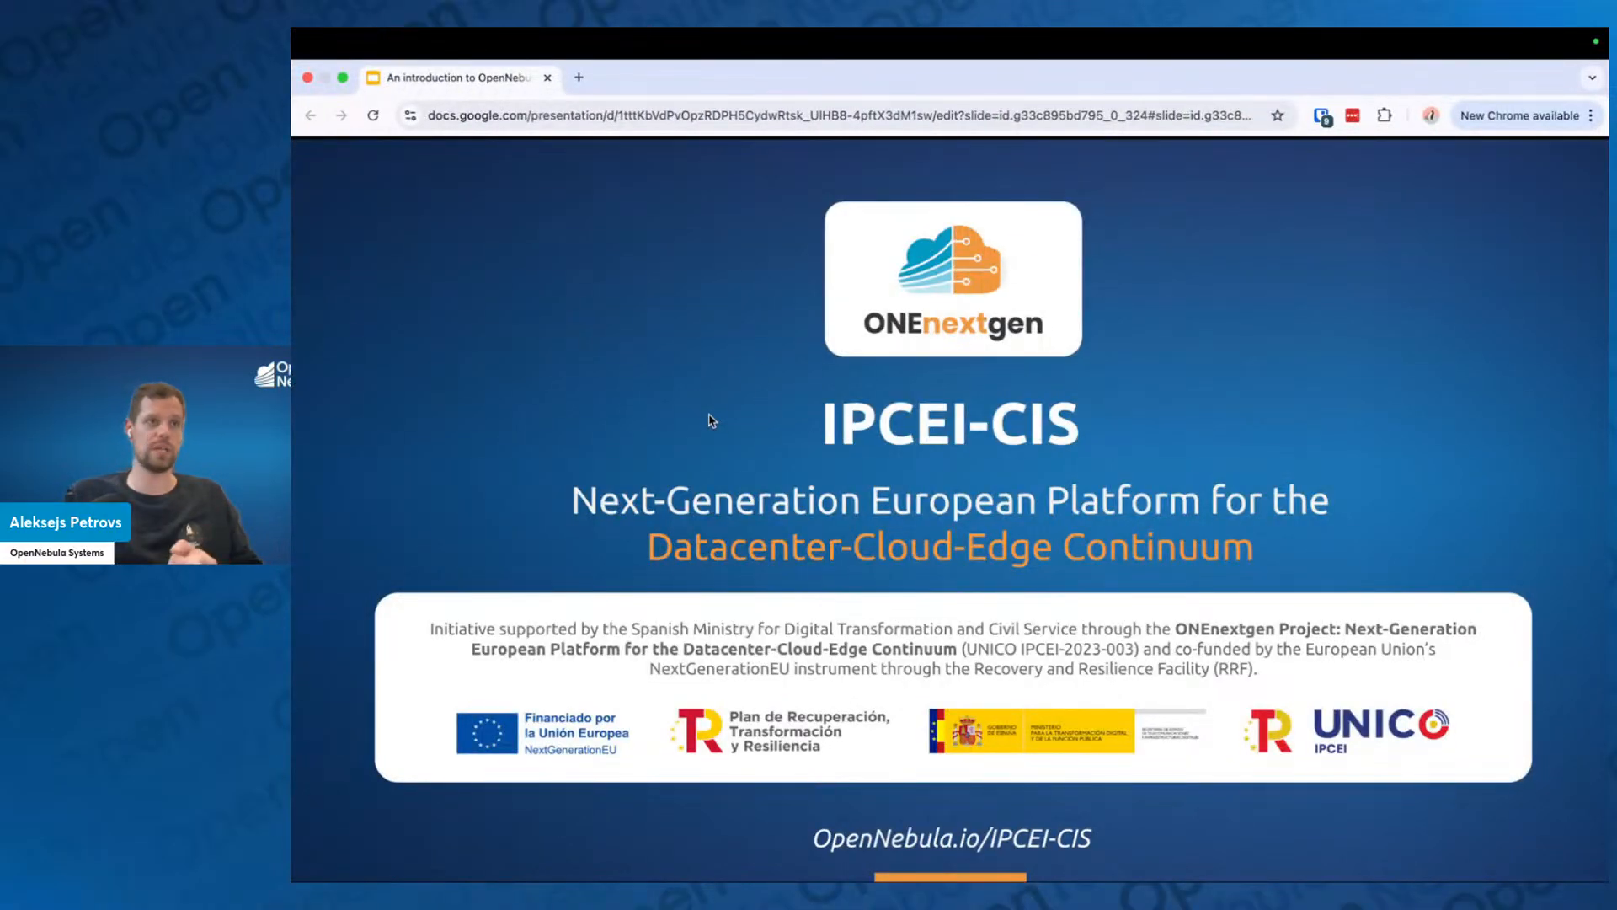